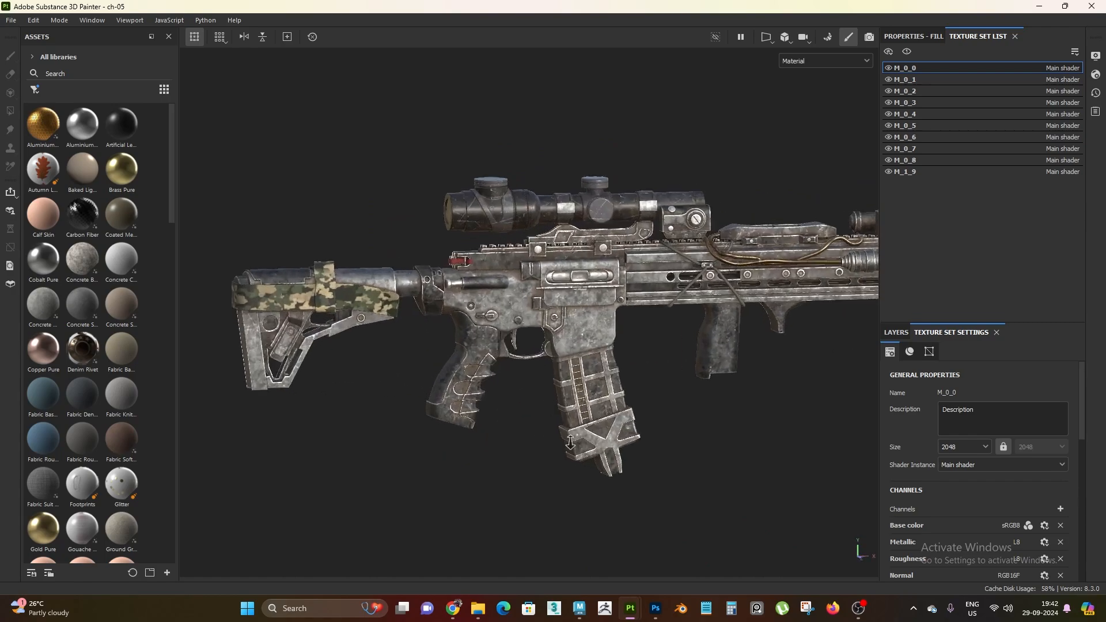
# - Examine the textured rifle's receiver, magazine, scope, grips and handguard up close from several angles
pyautogui.keyDown('alt'); pyautogui.moveTo(484, 340); pyautogui.dragTo(542, 363, button='right'); pyautogui.keyUp('alt')
pyautogui.keyDown('alt'); pyautogui.moveTo(541, 363); pyautogui.dragTo(511, 367); pyautogui.keyUp('alt')
pyautogui.keyDown('alt'); pyautogui.moveTo(511, 367); pyautogui.dragTo(570, 405, button='right'); pyautogui.keyUp('alt')
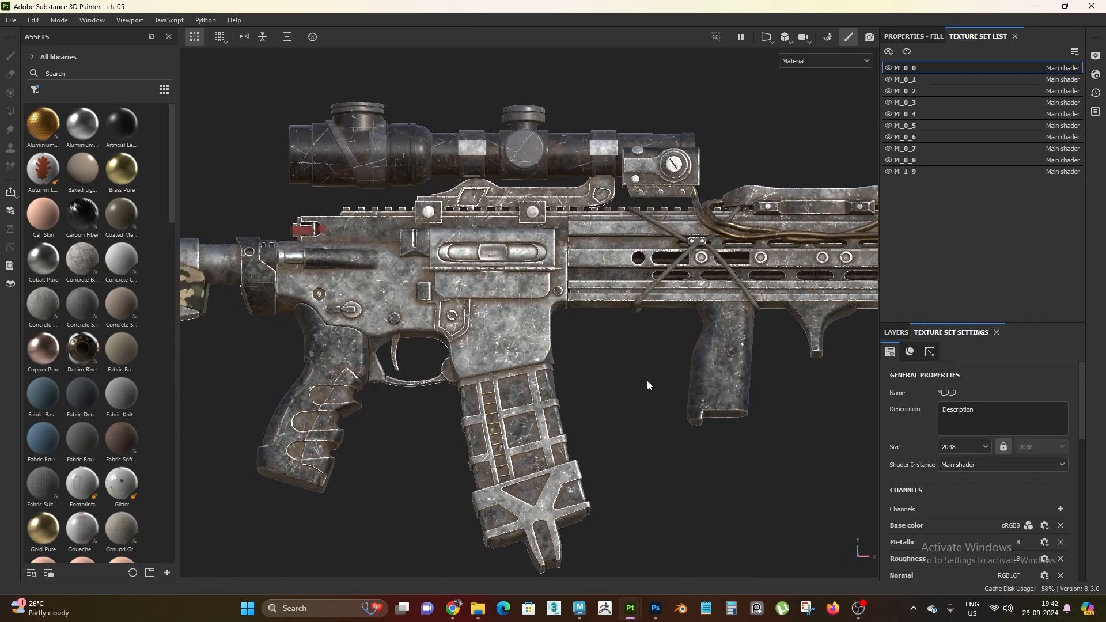
pyautogui.keyDown('alt'); pyautogui.moveTo(637, 408); pyautogui.dragTo(605, 321, button='right'); pyautogui.keyUp('alt')
pyautogui.keyDown('alt'); pyautogui.moveTo(605, 321); pyautogui.dragTo(586, 351); pyautogui.keyUp('alt')
pyautogui.keyDown('alt'); pyautogui.moveTo(647, 368); pyautogui.dragTo(408, 401, button='middle'); pyautogui.keyUp('alt')
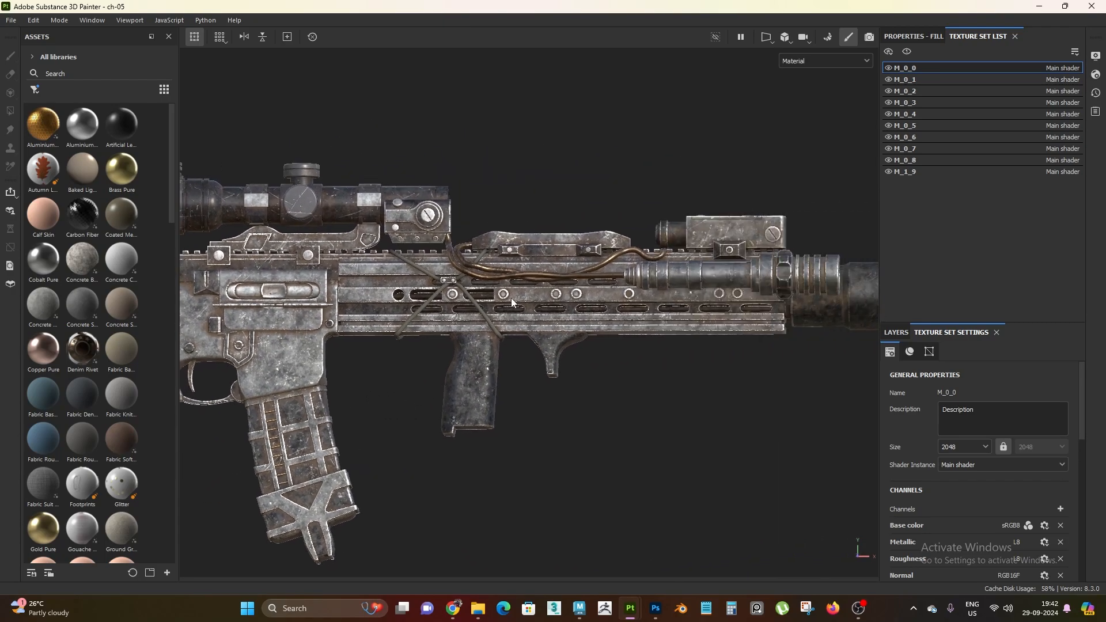
pyautogui.keyDown('alt'); pyautogui.moveTo(511, 301); pyautogui.dragTo(541, 335, button='right'); pyautogui.keyUp('alt')
pyautogui.keyDown('alt'); pyautogui.moveTo(254, 357); pyautogui.dragTo(743, 335, button='middle'); pyautogui.keyUp('alt')
pyautogui.keyDown('alt'); pyautogui.moveTo(683, 354); pyautogui.dragTo(672, 388); pyautogui.keyUp('alt')
pyautogui.keyDown('alt'); pyautogui.moveTo(847, 340); pyautogui.dragTo(461, 363, button='middle'); pyautogui.keyUp('alt')
pyautogui.keyDown('alt'); pyautogui.moveTo(562, 253); pyautogui.dragTo(547, 190, button='right'); pyautogui.keyUp('alt')
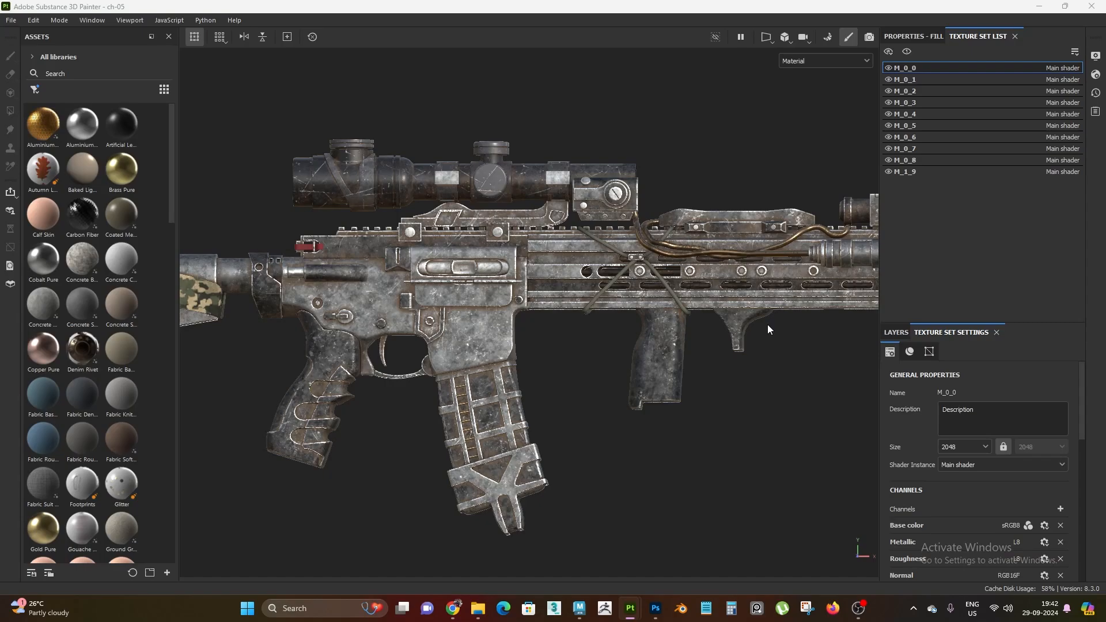
pyautogui.keyDown('alt'); pyautogui.moveTo(514, 399); pyautogui.dragTo(484, 369, button='right'); pyautogui.keyUp('alt')
pyautogui.keyDown('alt'); pyautogui.moveTo(484, 368); pyautogui.dragTo(628, 351, button='middle'); pyautogui.keyUp('alt')
pyautogui.keyDown('alt'); pyautogui.moveTo(629, 351); pyautogui.dragTo(662, 371, button='right'); pyautogui.keyUp('alt')
pyautogui.keyDown('alt'); pyautogui.moveTo(662, 371); pyautogui.dragTo(587, 374, button='middle'); pyautogui.keyUp('alt')
pyautogui.keyDown('alt'); pyautogui.moveTo(587, 373); pyautogui.dragTo(652, 376, button='right'); pyautogui.keyUp('alt')
pyautogui.keyDown('alt'); pyautogui.moveTo(652, 377); pyautogui.dragTo(475, 392, button='middle'); pyautogui.keyUp('alt')
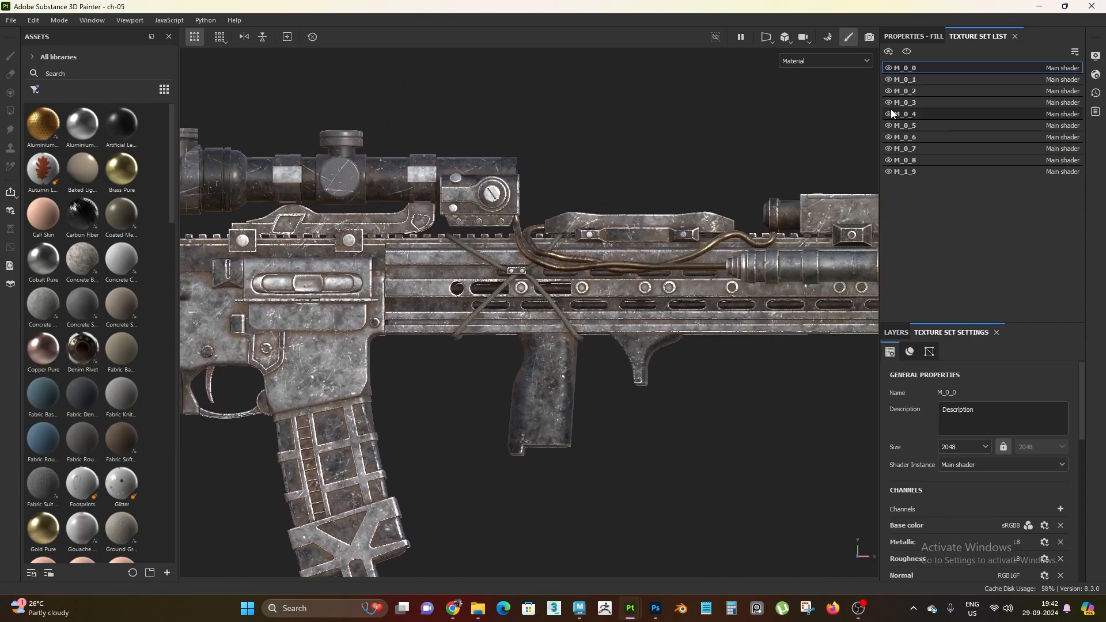
# - Select the M_0_7 texture set and toggle its visibility off and on to identify the part it covers
pyautogui.click(948, 149)
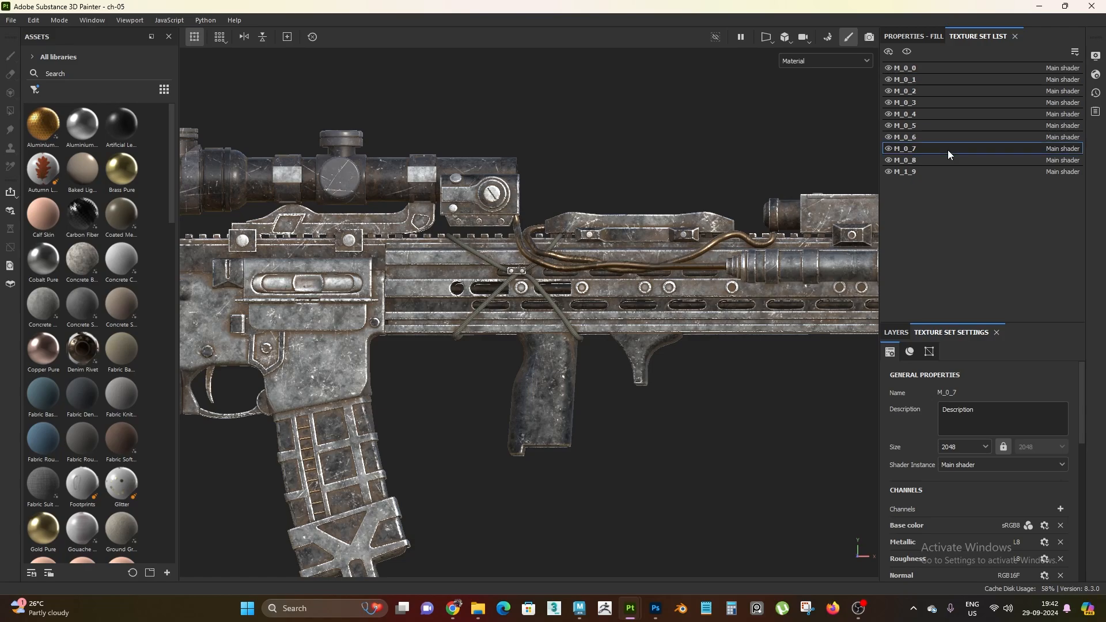
pyautogui.click(889, 149)
pyautogui.click(888, 149)
pyautogui.scroll(3, 430, 399)
pyautogui.moveTo(430, 398); pyautogui.dragTo(353, 415, button='middle')
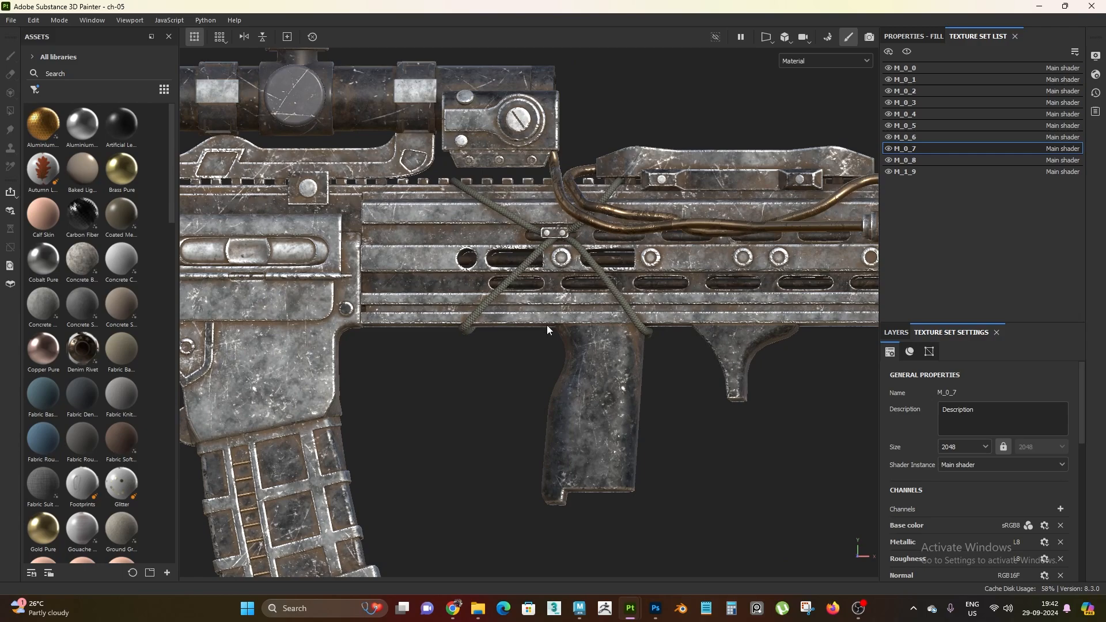
pyautogui.scroll(-1, 548, 330)
pyautogui.keyDown('alt'); pyautogui.moveTo(706, 302); pyautogui.dragTo(732, 316, button='middle'); pyautogui.keyUp('alt')
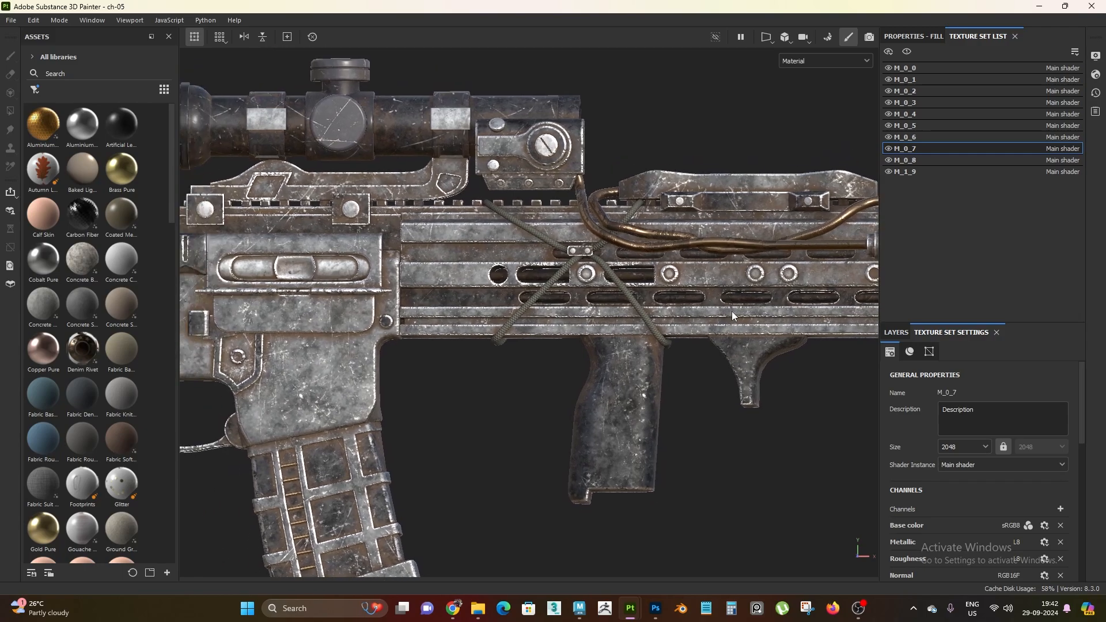
pyautogui.hotkey('alt', 'Tab')
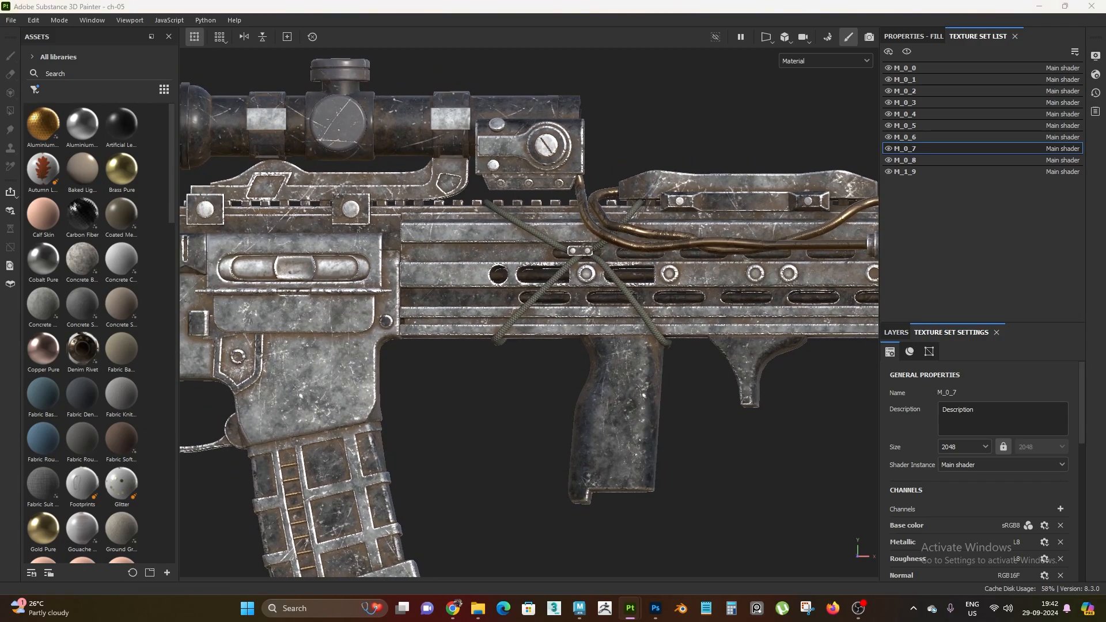
pyautogui.keyDown('alt'); pyautogui.moveTo(549, 398); pyautogui.dragTo(762, 403, button='middle'); pyautogui.keyUp('alt')
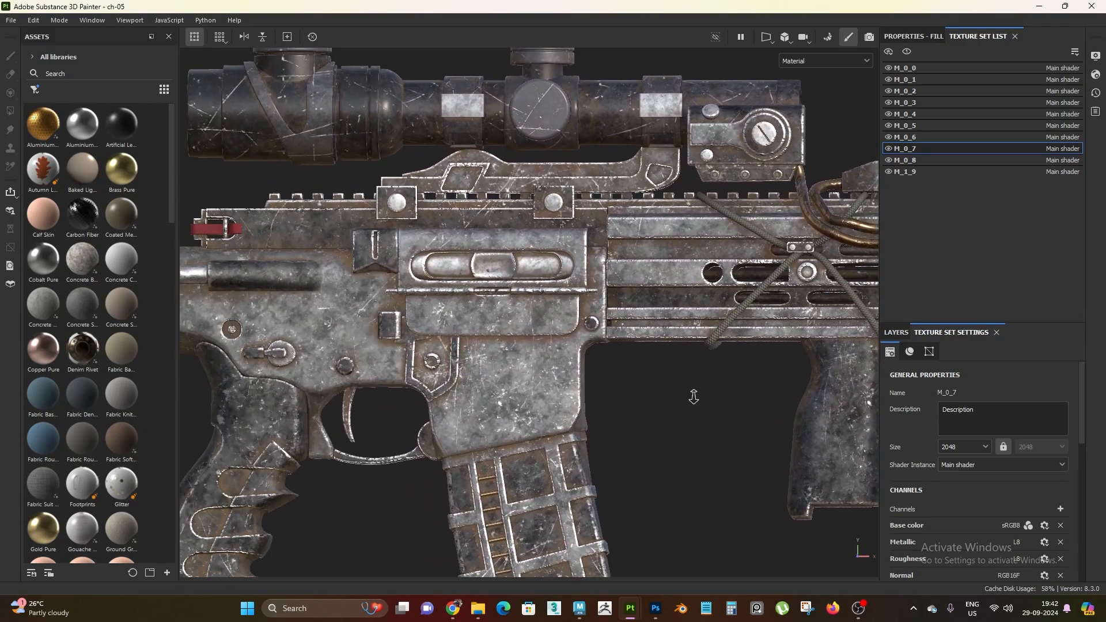
pyautogui.scroll(1, 693, 398)
# - Add a fill layer above the metal edge wear folder in the M_0_7 layer stack
pyautogui.click(898, 333)
pyautogui.click(900, 375)
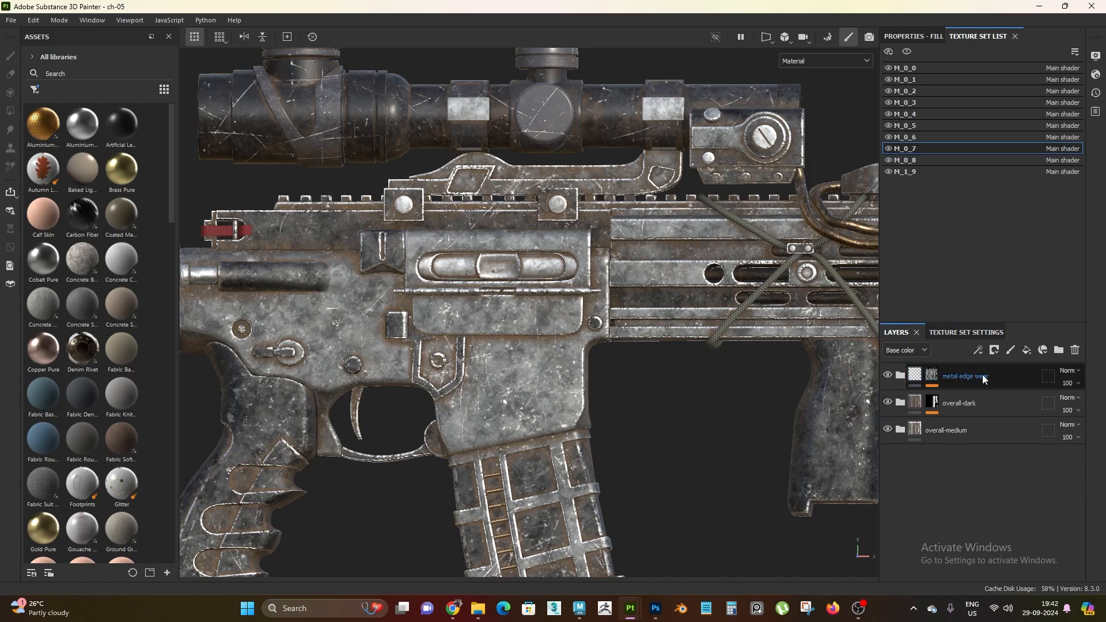
pyautogui.click(981, 377)
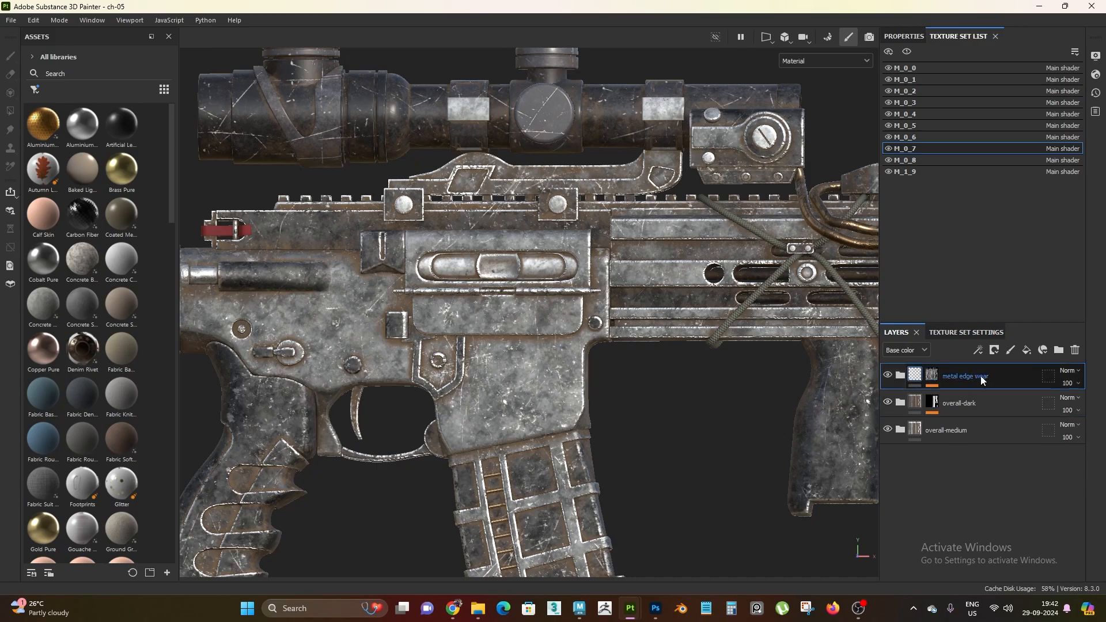
pyautogui.click(1027, 351)
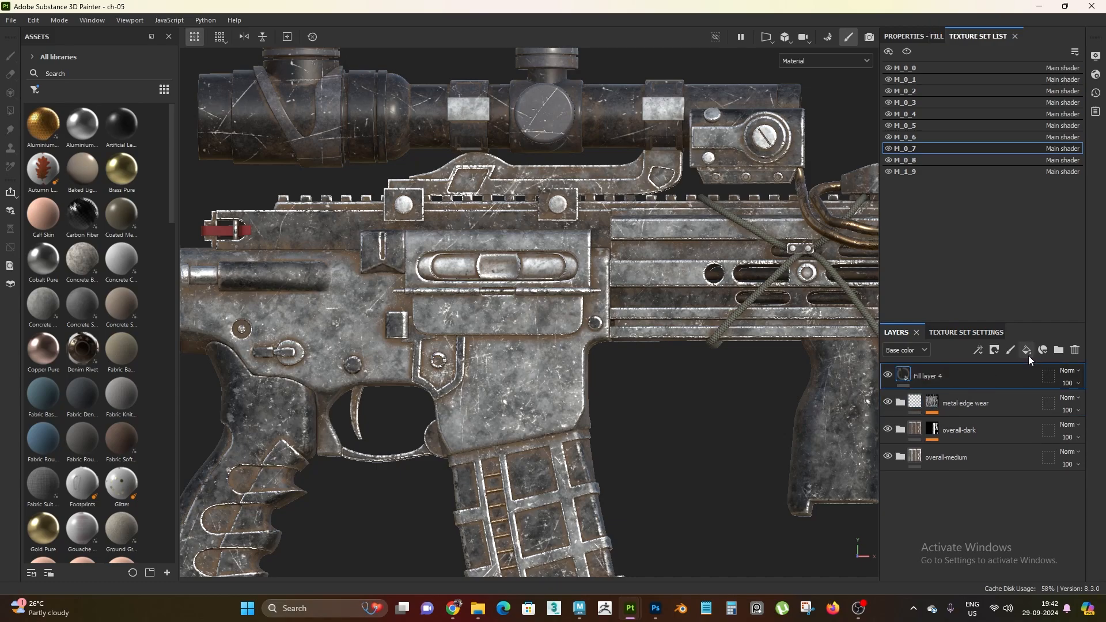
# - Turn off the height and normal channels of the new fill layer
pyautogui.click(924, 37)
pyautogui.scroll(2, 596, 400)
pyautogui.scroll(-1, 1013, 218)
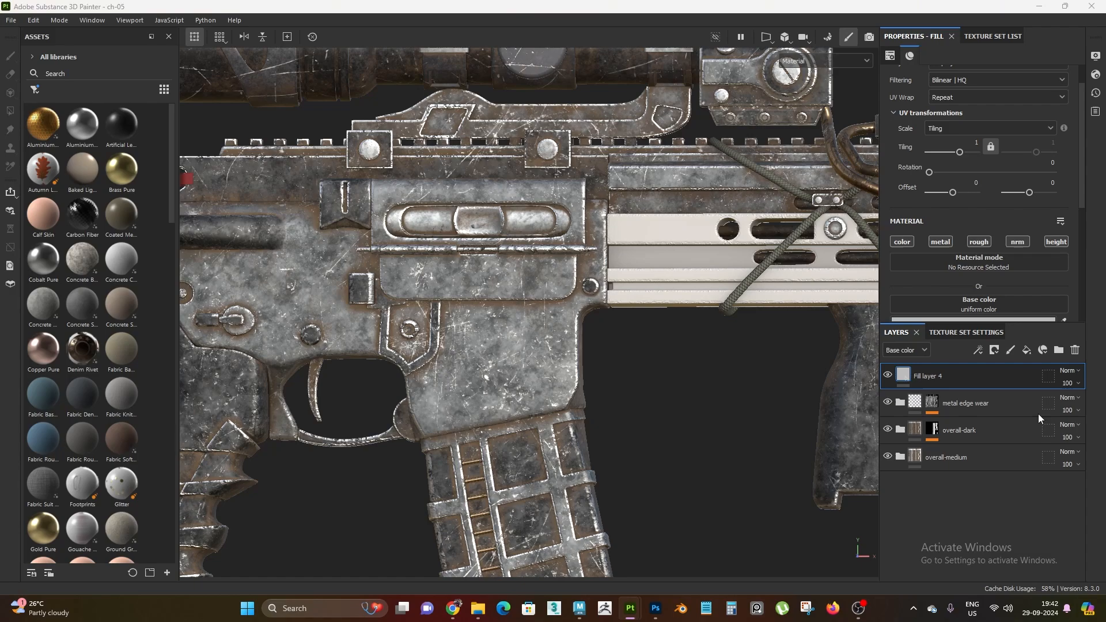
pyautogui.scroll(2, 655, 420)
pyautogui.keyDown('alt'); pyautogui.moveTo(774, 332); pyautogui.dragTo(646, 395, button='middle'); pyautogui.keyUp('alt')
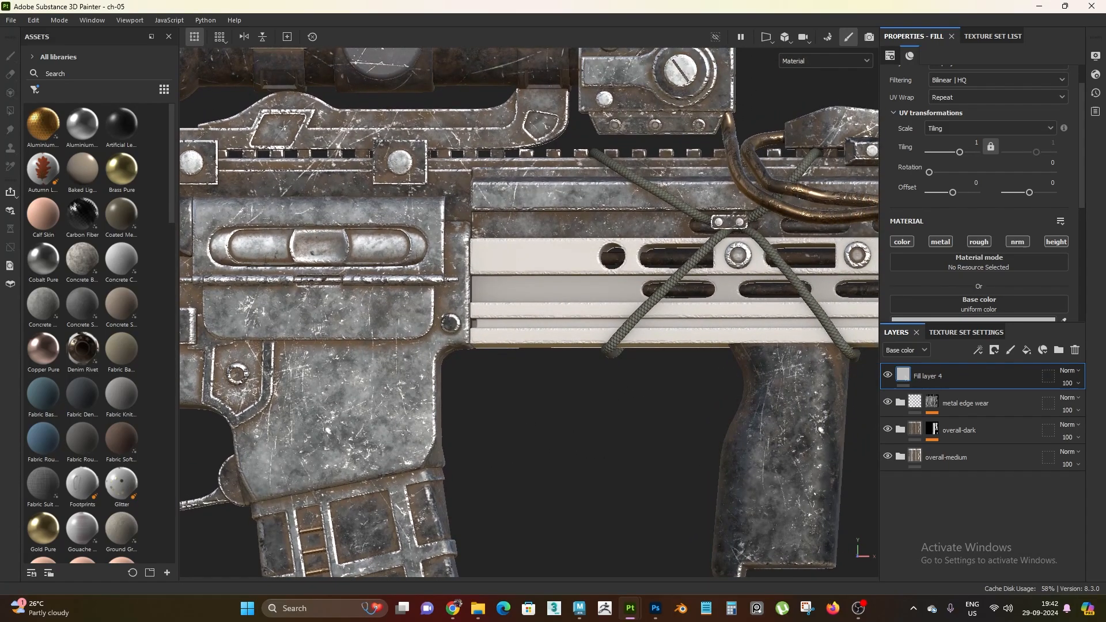
pyautogui.scroll(1, 498, 304)
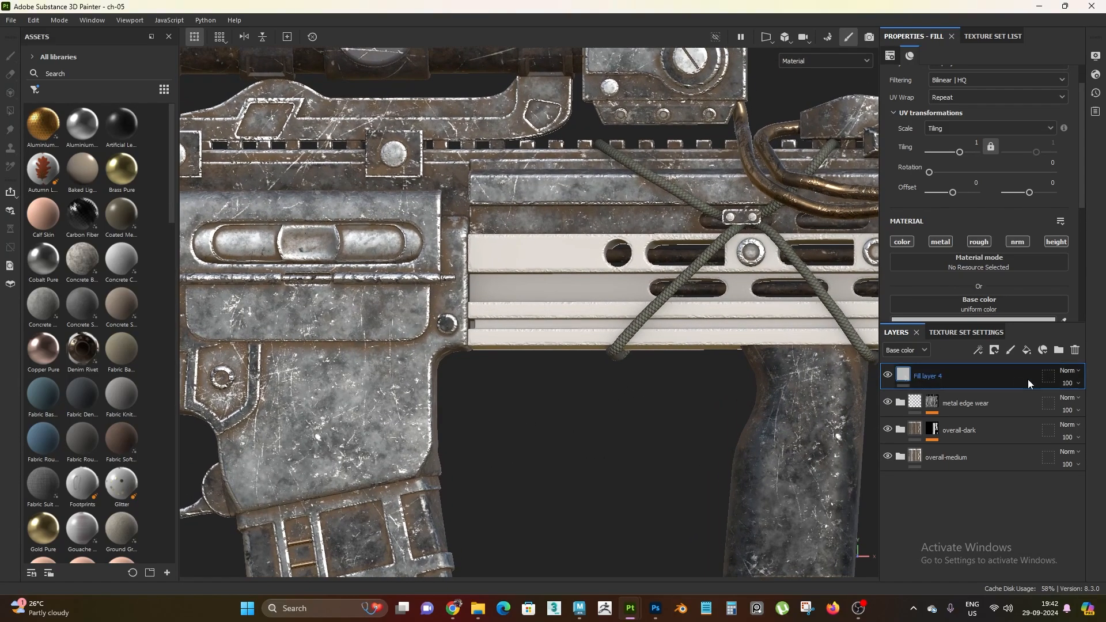
pyautogui.scroll(-1, 1033, 226)
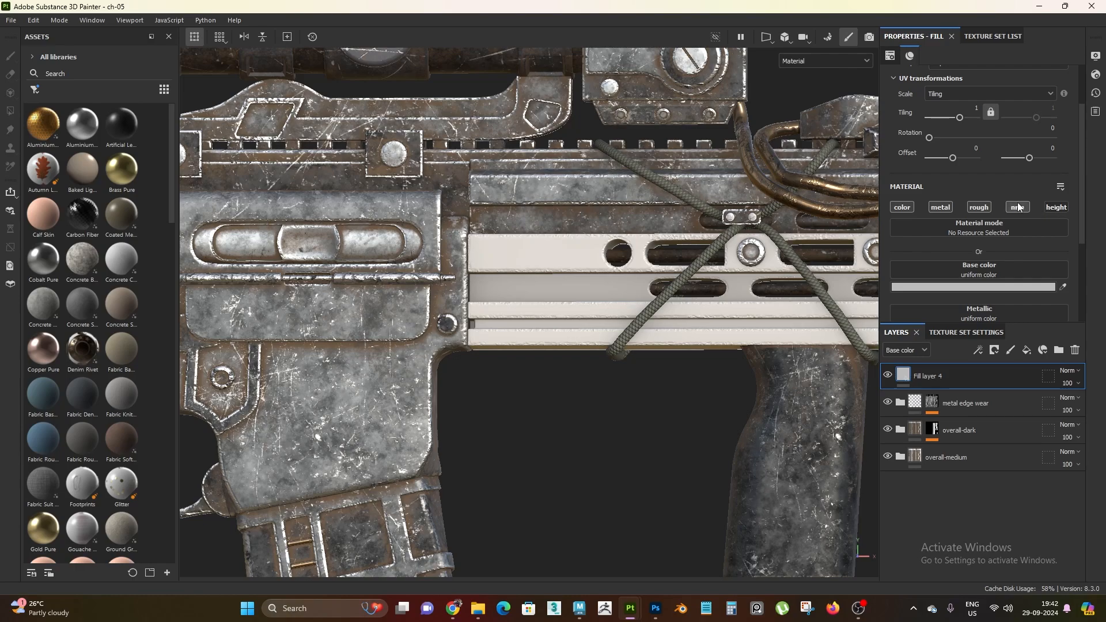
pyautogui.scroll(-3, 1023, 210)
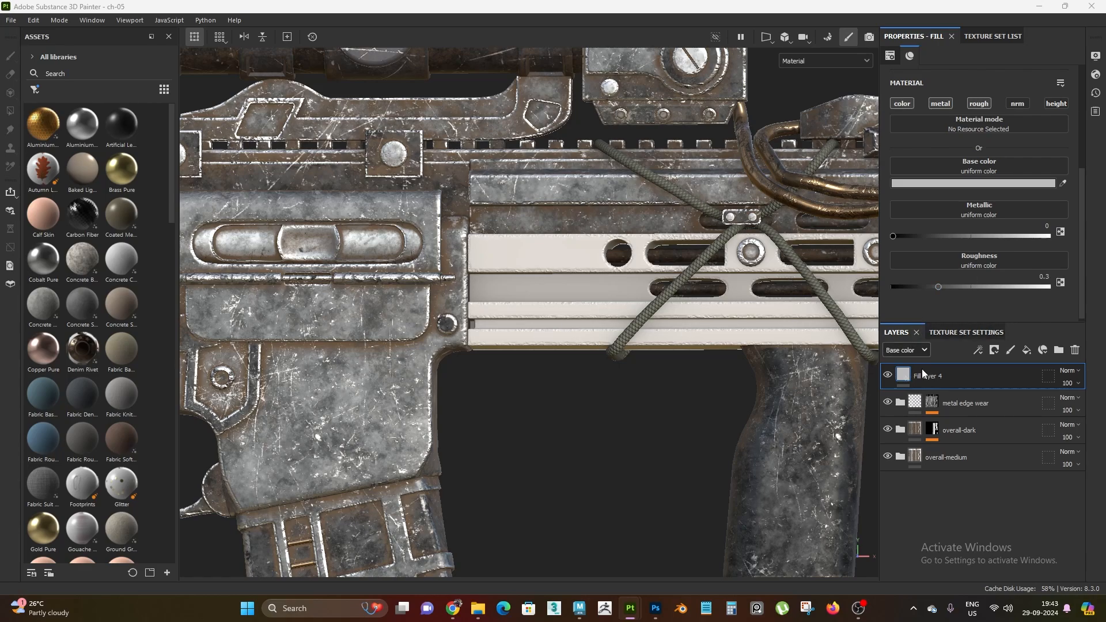
# - Set the fill layer's base color to hue 0.574, saturation 0.061 and value 0.331
pyautogui.click(963, 183)
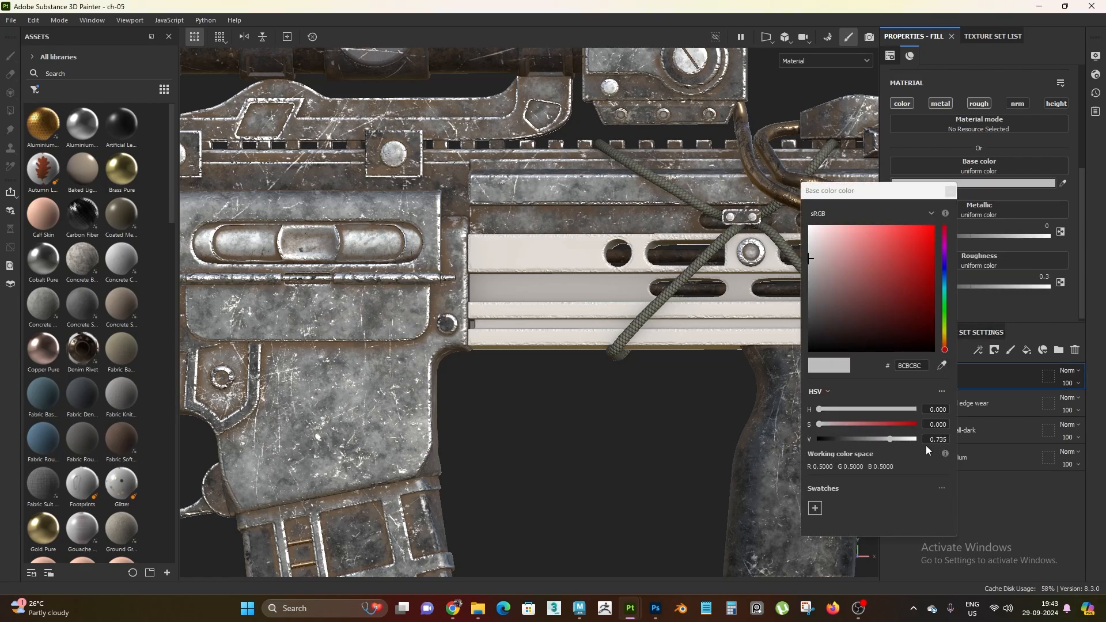
pyautogui.click(949, 439)
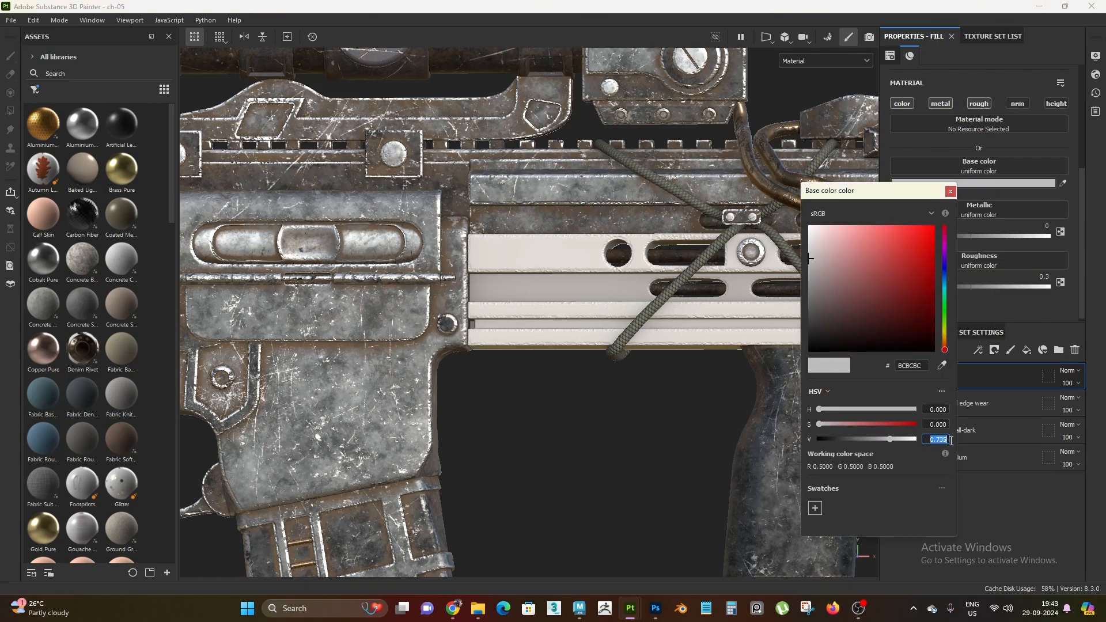
pyautogui.write('.33')
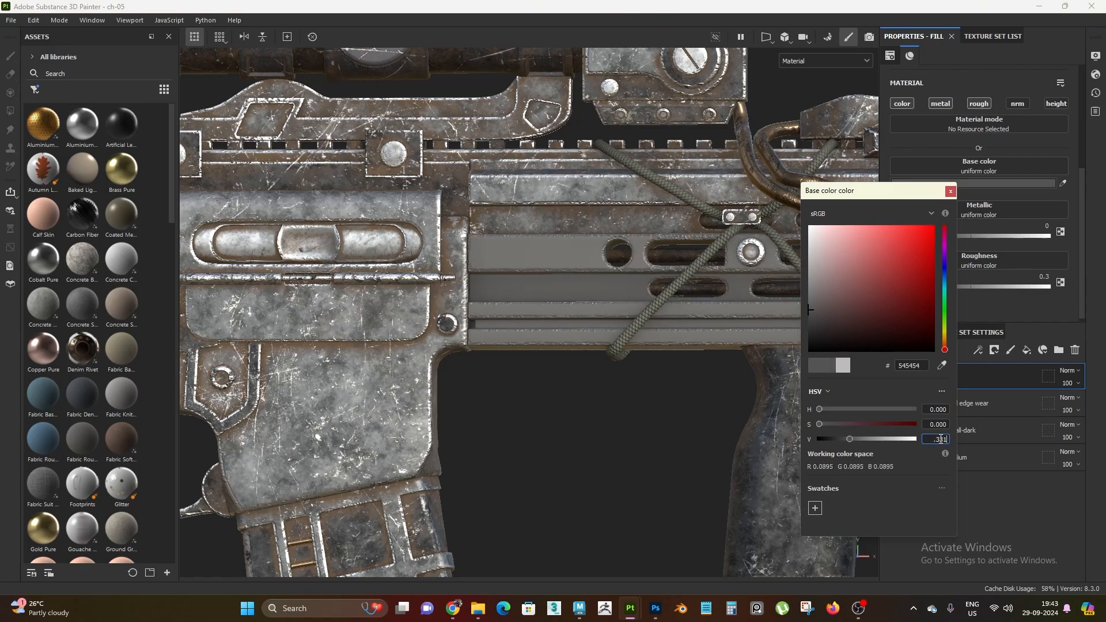
pyautogui.write('1')
pyautogui.click(943, 425)
pyautogui.write('.061')
pyautogui.press('Return')
pyautogui.click(948, 411)
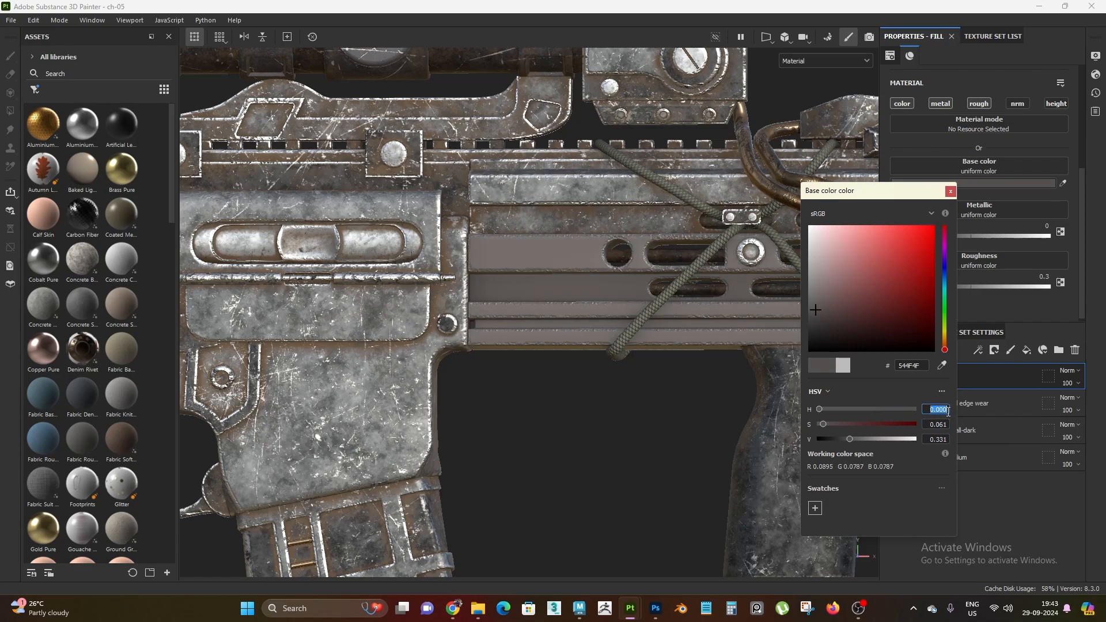
pyautogui.write('.574')
pyautogui.press('Return')
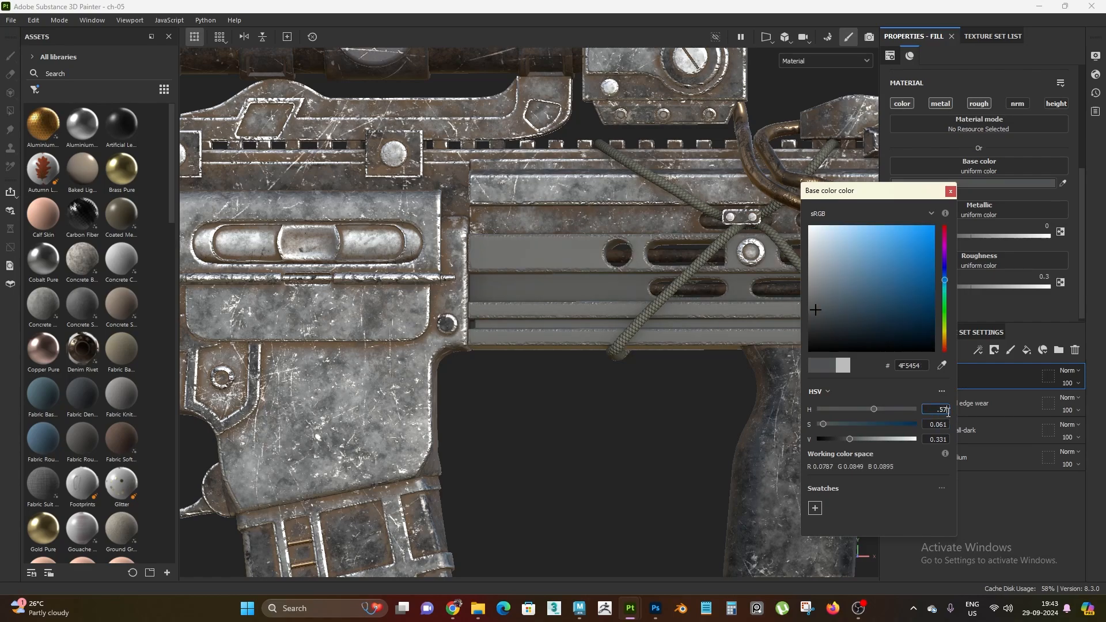
pyautogui.click(951, 192)
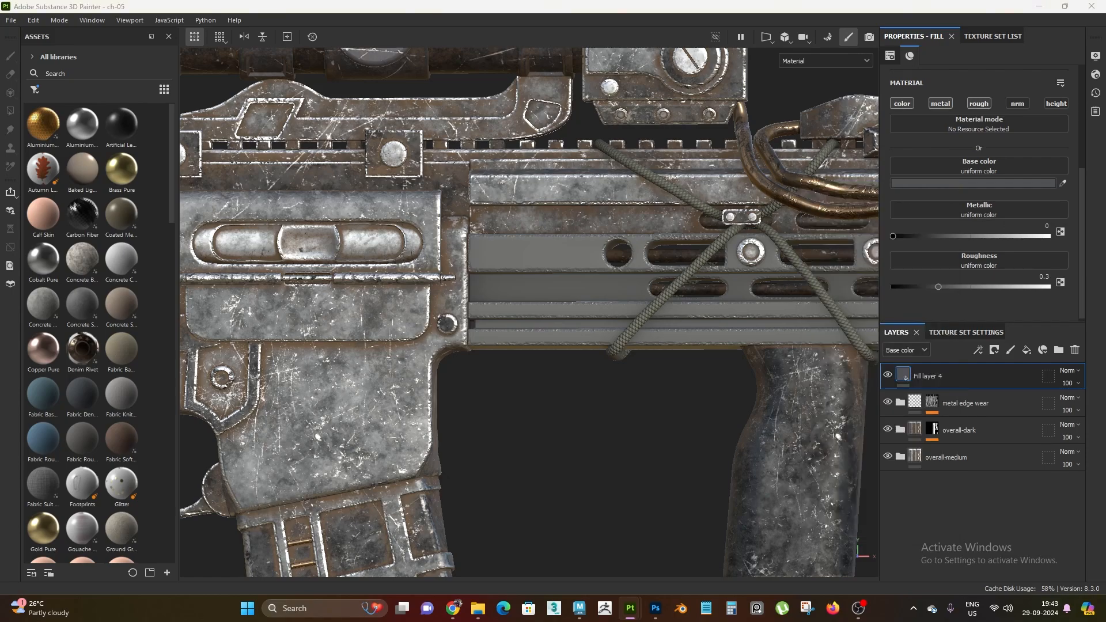
# - Enable the height channel and turn off the metallic and roughness channels of the fill layer
pyautogui.keyDown('alt'); pyautogui.moveTo(522, 348); pyautogui.dragTo(605, 373, button='middle'); pyautogui.keyUp('alt')
pyautogui.keyDown('alt'); pyautogui.moveTo(605, 373); pyautogui.dragTo(691, 385, button='right'); pyautogui.keyUp('alt')
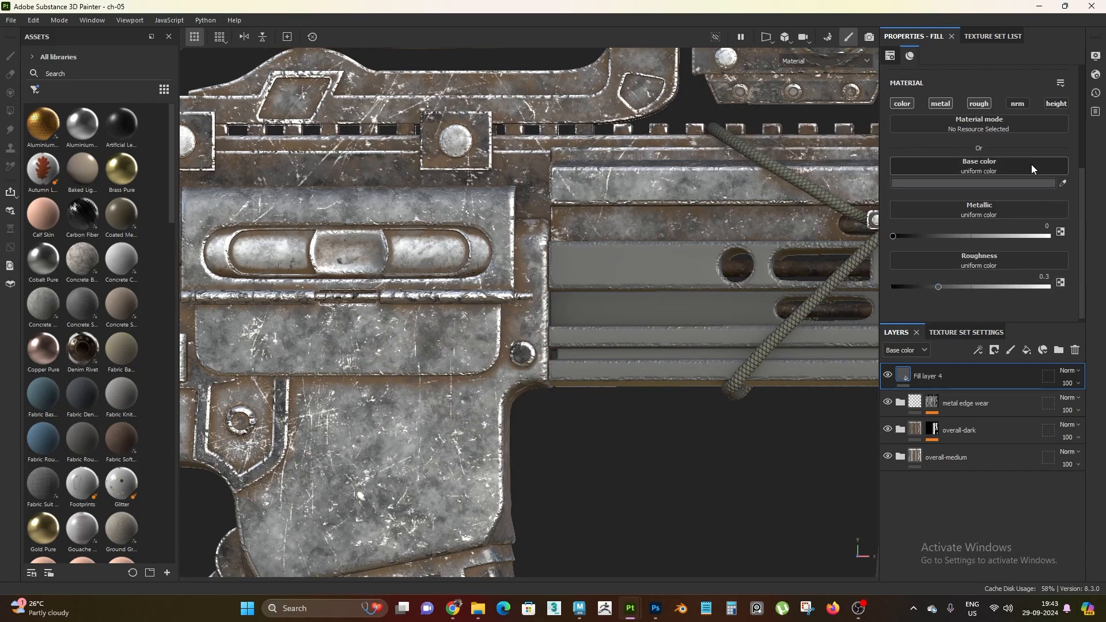
pyautogui.click(1053, 105)
pyautogui.click(940, 104)
pyautogui.click(979, 104)
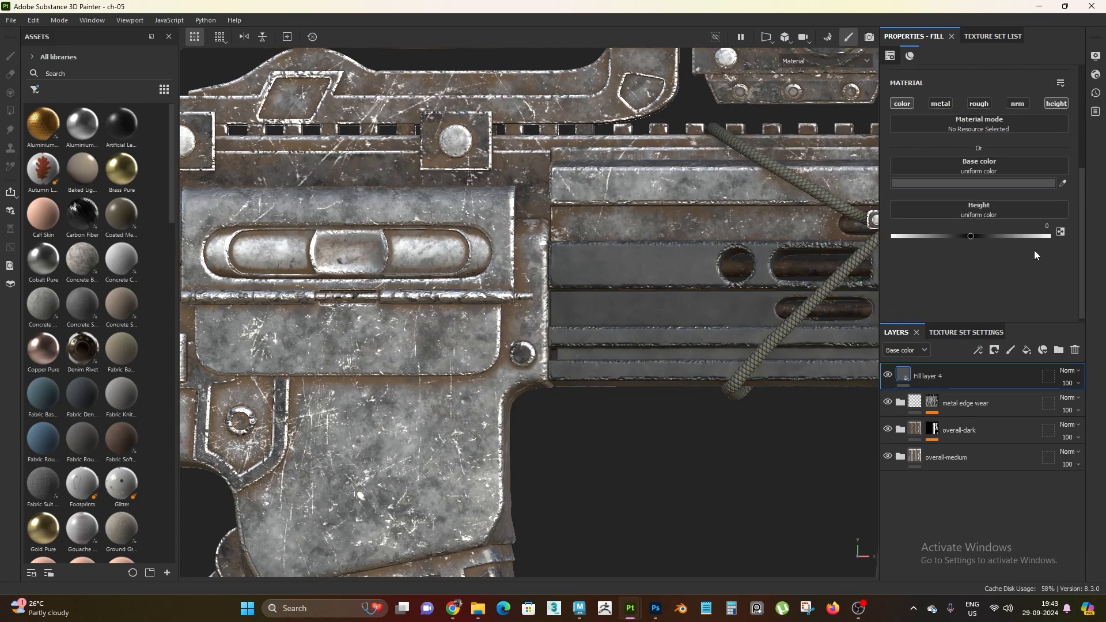
# - Set the fill layer's height to -0.2
pyautogui.click(1047, 226)
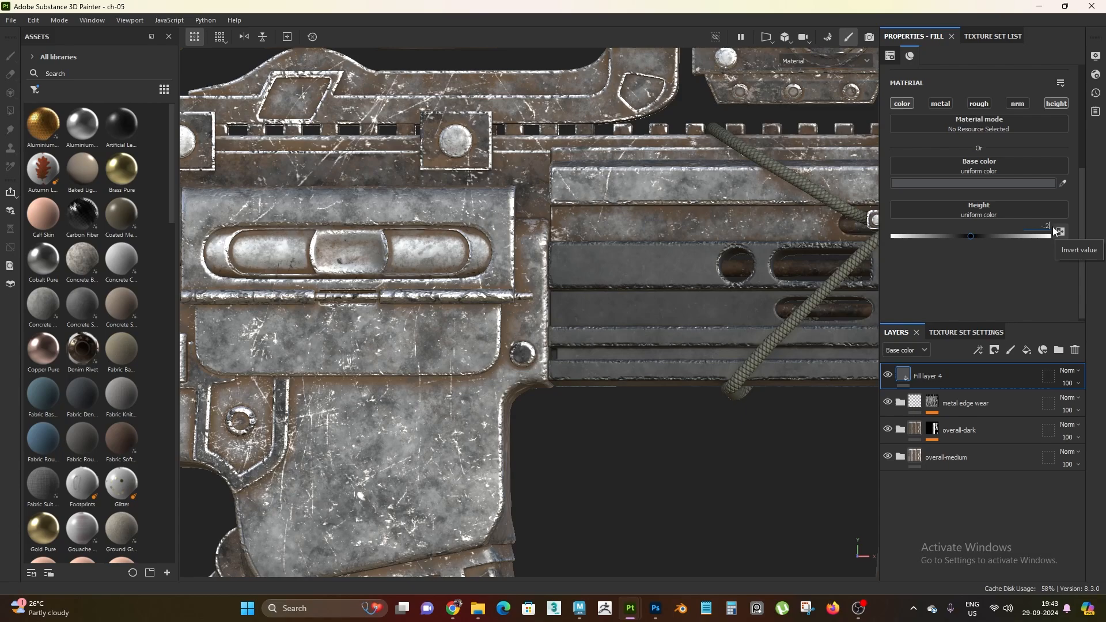
pyautogui.press('Return')
pyautogui.keyDown('alt'); pyautogui.moveTo(615, 478); pyautogui.dragTo(615, 411, button='right'); pyautogui.keyUp('alt')
pyautogui.keyDown('alt'); pyautogui.moveTo(616, 411); pyautogui.dragTo(390, 340, button='middle'); pyautogui.keyUp('alt')
pyautogui.keyDown('alt'); pyautogui.moveTo(390, 340); pyautogui.dragTo(449, 415, button='right'); pyautogui.keyUp('alt')
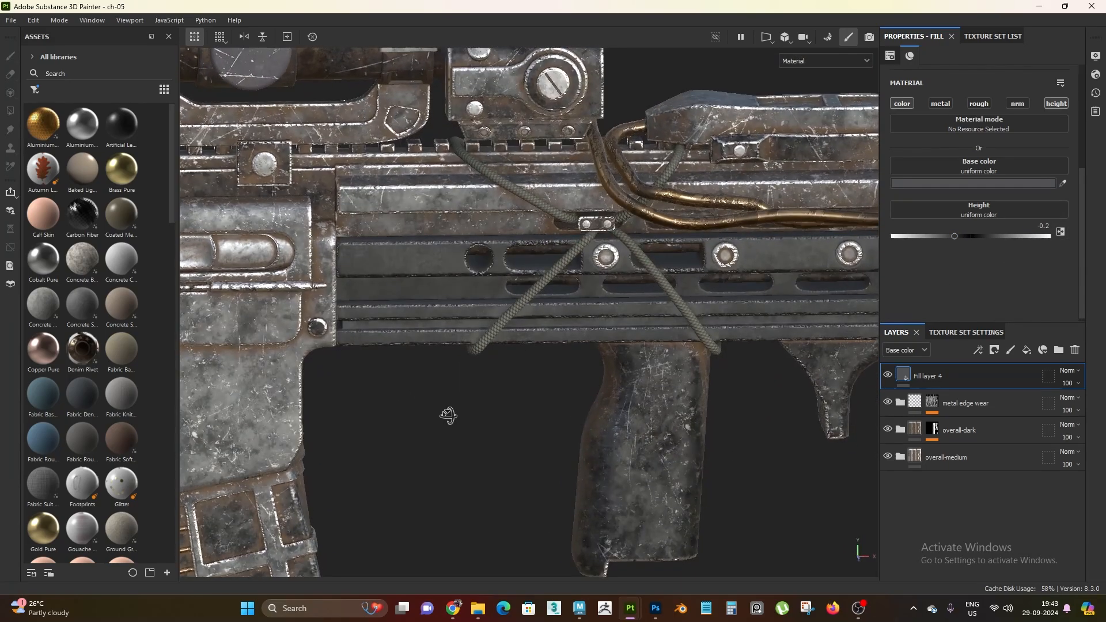
pyautogui.keyDown('alt'); pyautogui.moveTo(449, 369); pyautogui.dragTo(551, 358, button='middle'); pyautogui.keyUp('alt')
pyautogui.keyDown('alt'); pyautogui.moveTo(551, 358); pyautogui.dragTo(599, 392, button='right'); pyautogui.keyUp('alt')
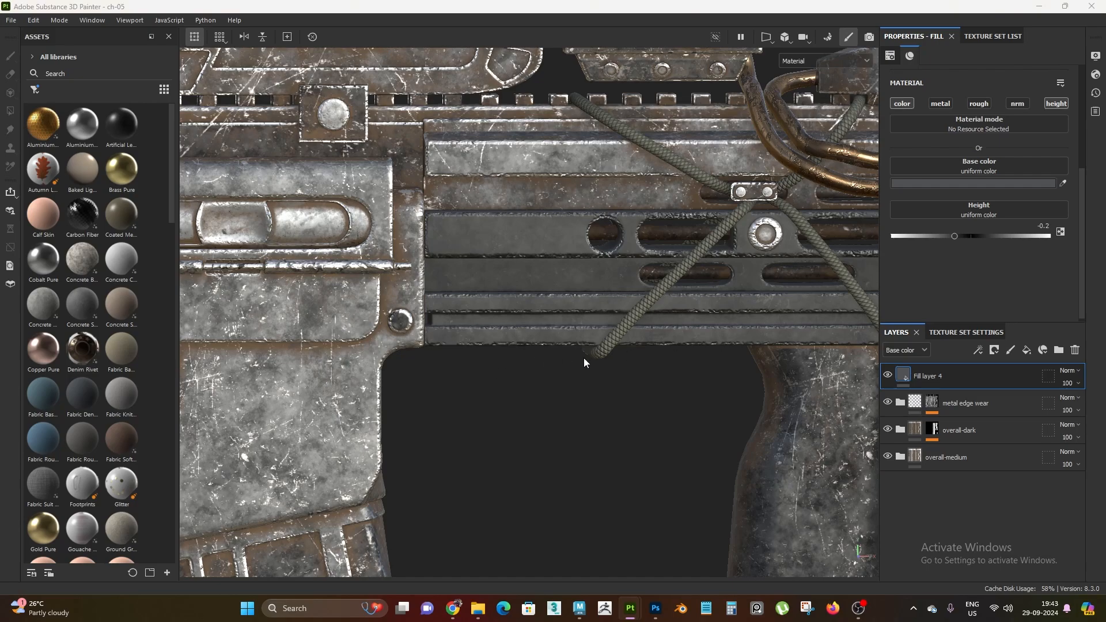
pyautogui.keyDown('alt'); pyautogui.moveTo(584, 363); pyautogui.dragTo(603, 402, button='right'); pyautogui.keyUp('alt')
pyautogui.keyDown('alt'); pyautogui.moveTo(602, 401); pyautogui.dragTo(635, 445, button='middle'); pyautogui.keyUp('alt')
# - Add a black mask to Fill layer 4 and add a fill effect to that mask
pyautogui.rightClick(965, 378)
pyautogui.click(1003, 27)
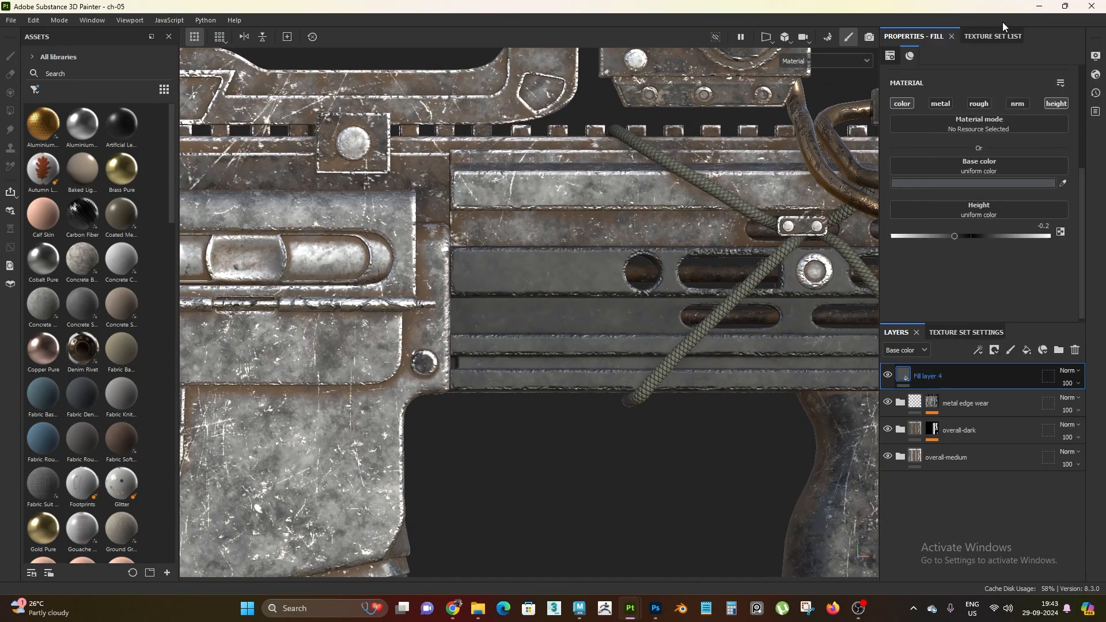
pyautogui.rightClick(919, 376)
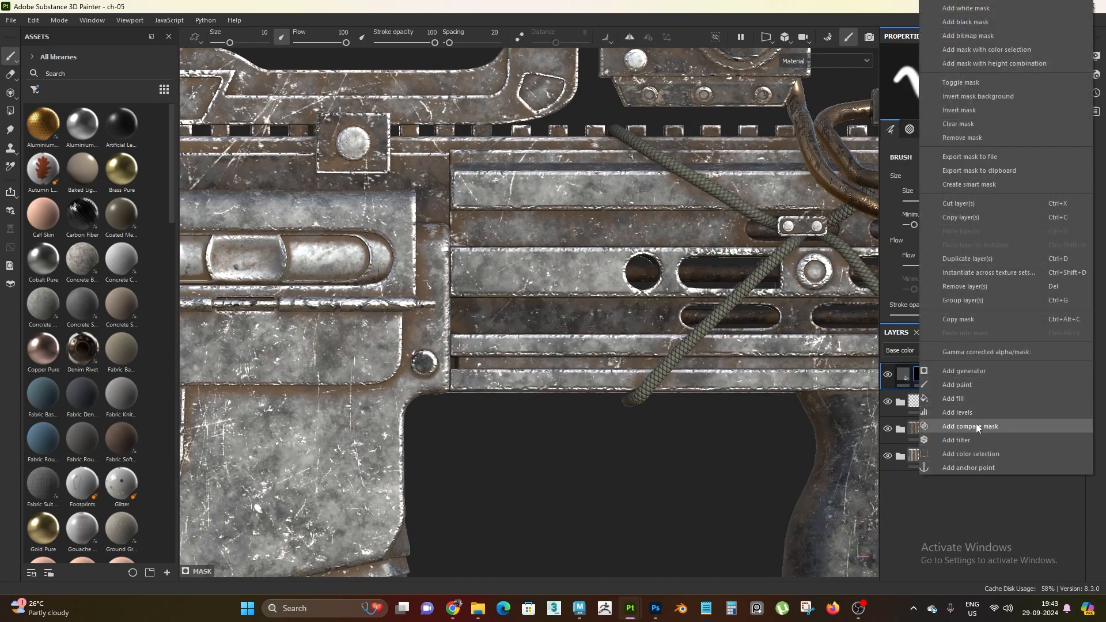
pyautogui.click(983, 400)
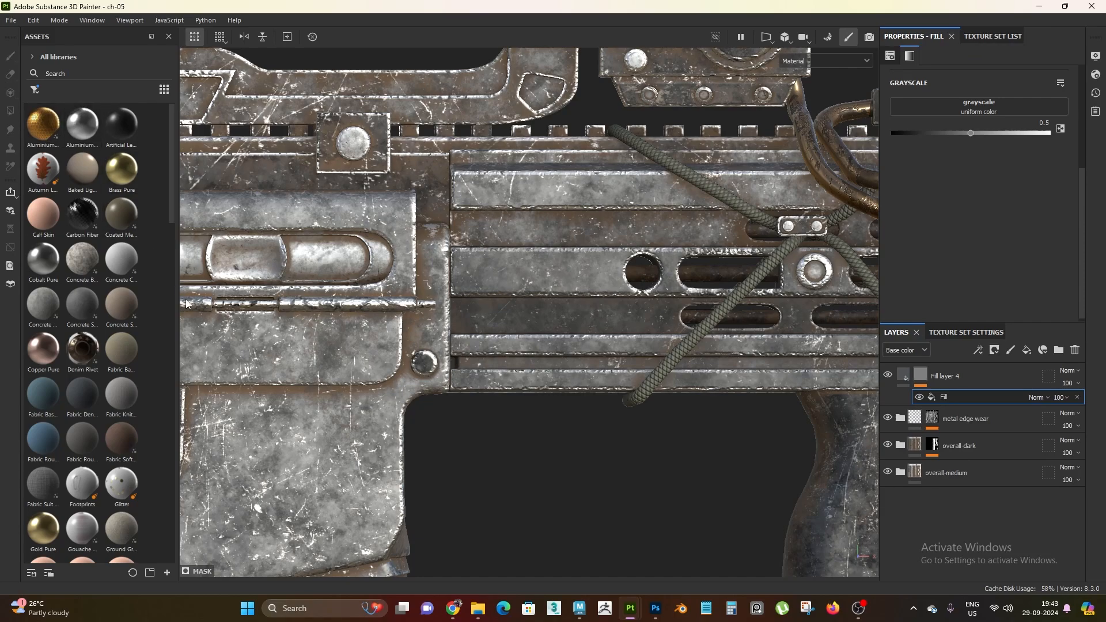
# - Widen the asset library, show only textures and search them for "circle"
pyautogui.moveTo(178, 296); pyautogui.dragTo(257, 296)
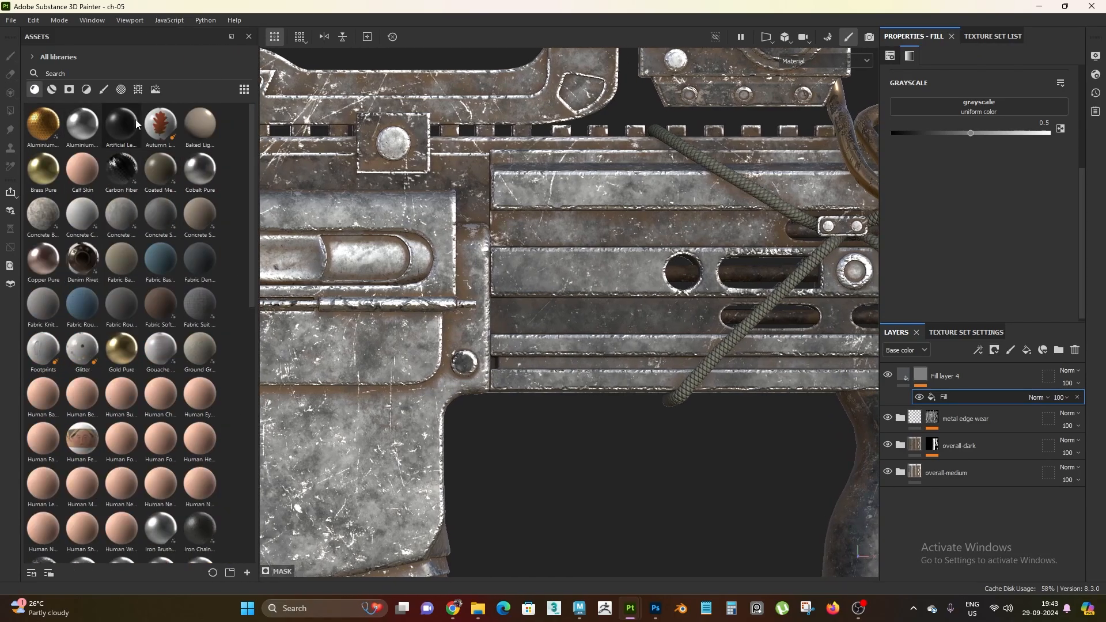
pyautogui.click(139, 89)
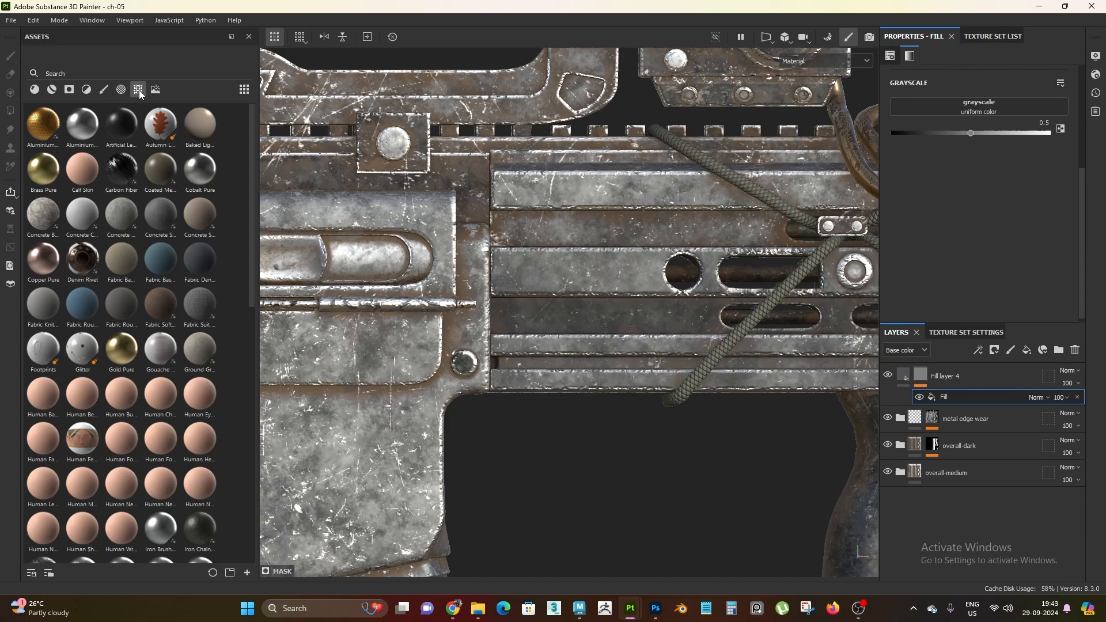
pyautogui.click(116, 70)
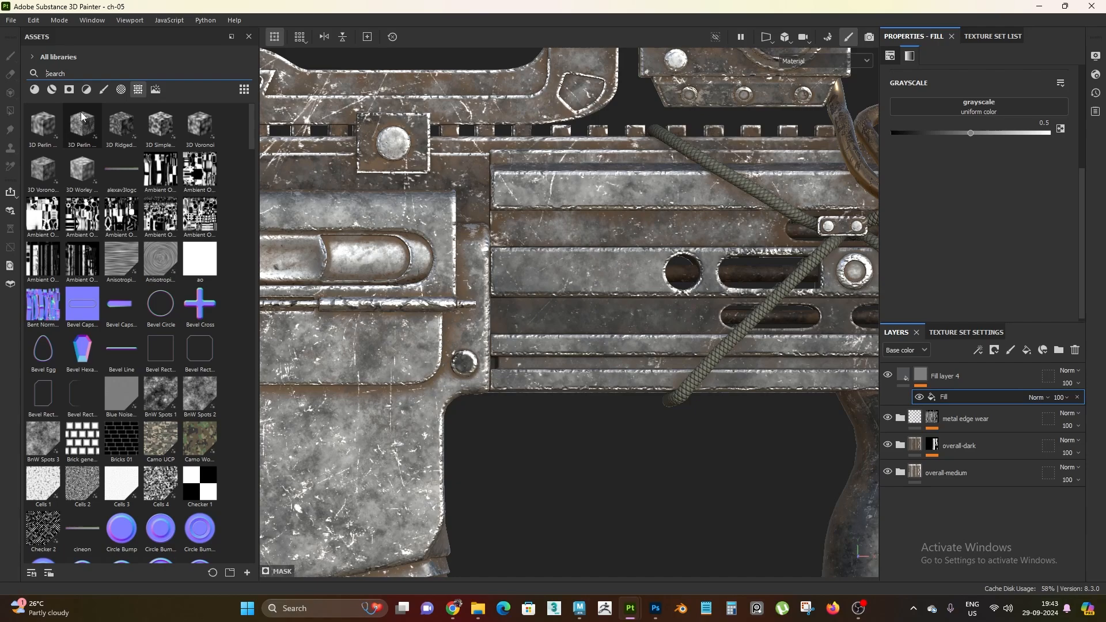
pyautogui.write('circle')
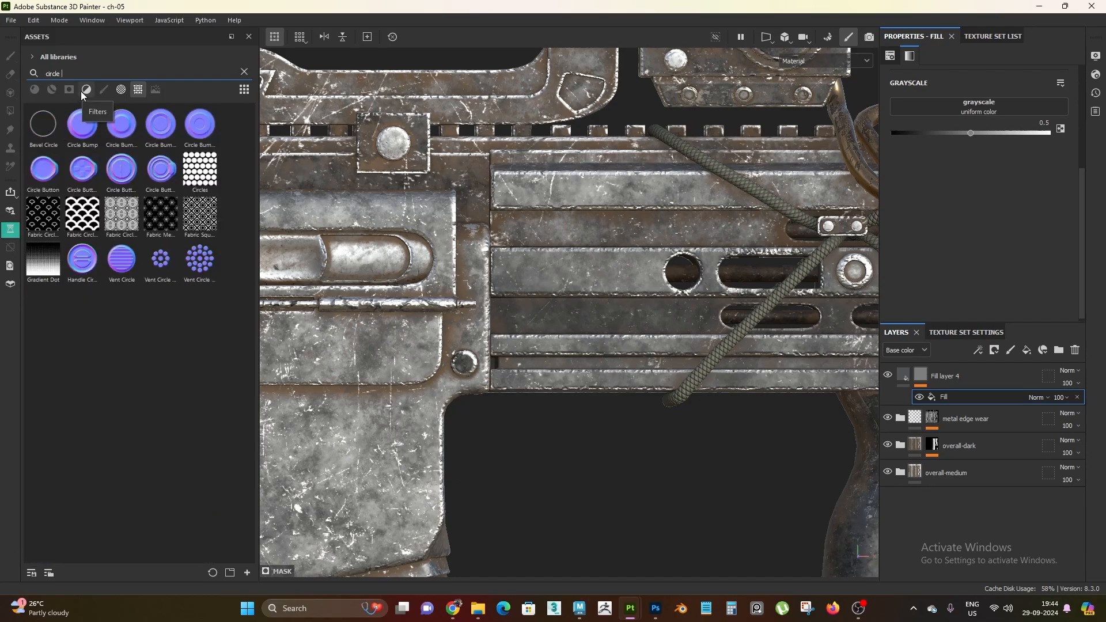
# - Narrow the texture search to "circle half" and assign Fabric Circle Half Overlap as the grayscale of the mask's fill effect
pyautogui.write(' half')
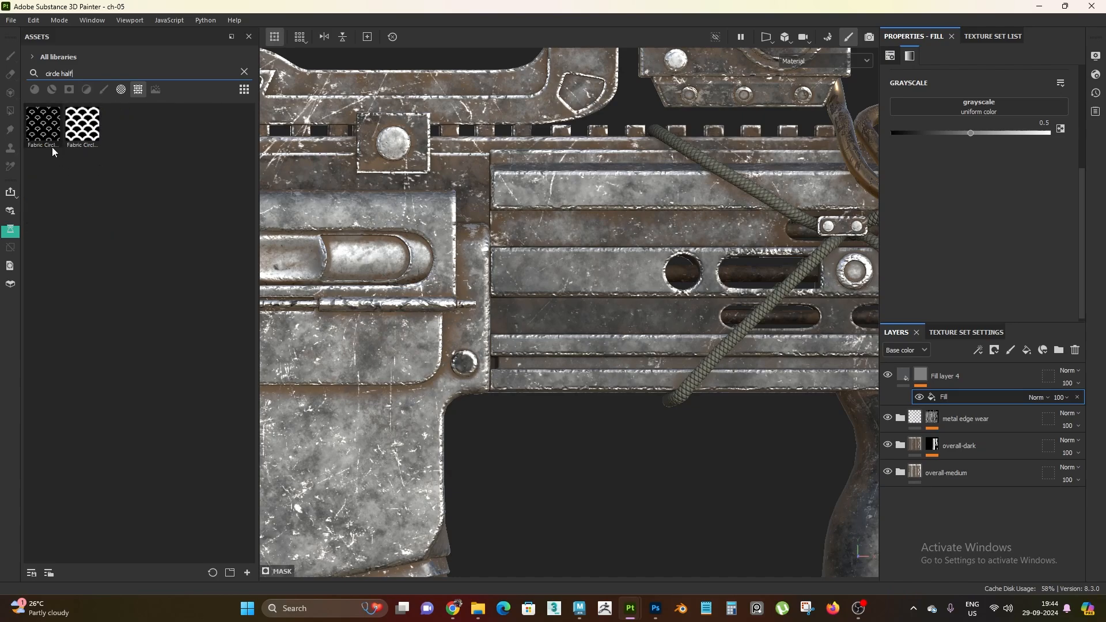
pyautogui.moveTo(52, 148)
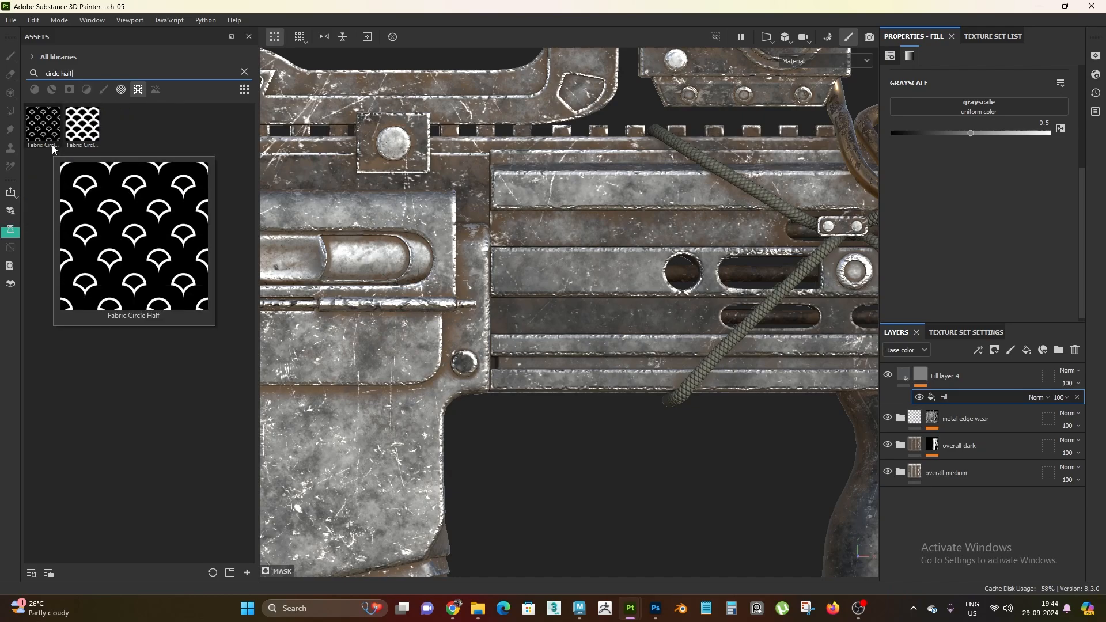
pyautogui.moveTo(79, 136)
pyautogui.moveTo(79, 136); pyautogui.dragTo(979, 112)
# - Set the UV tiling of the mask's circle pattern to 32 and save the project
pyautogui.keyDown('alt'); pyautogui.moveTo(639, 352); pyautogui.dragTo(556, 351, button='right'); pyautogui.keyUp('alt')
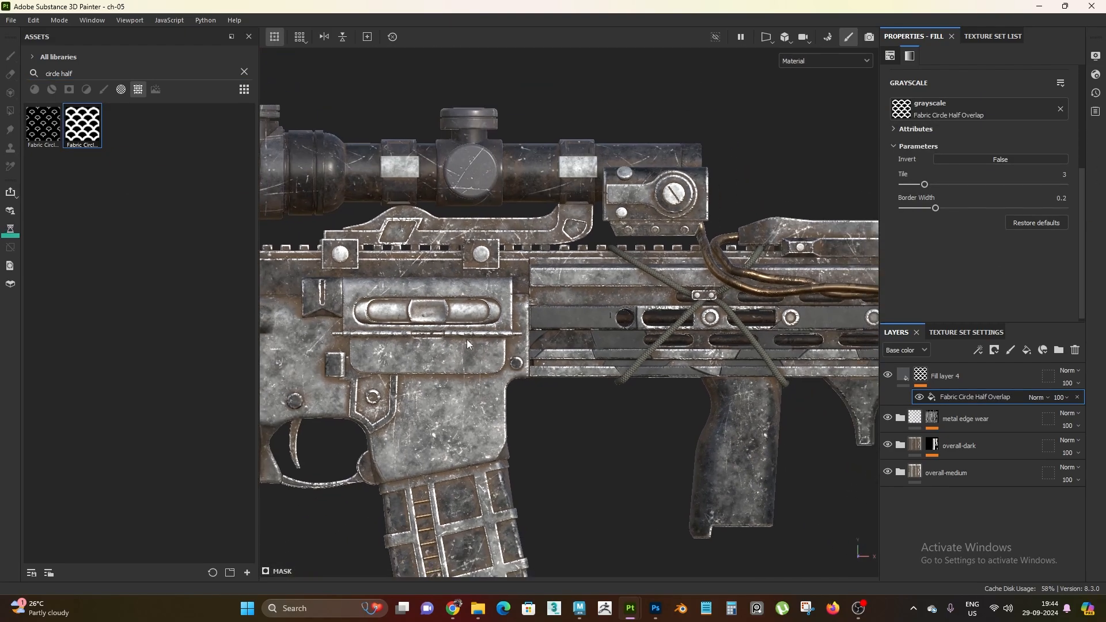
pyautogui.scroll(2, 467, 344)
pyautogui.scroll(5, 962, 282)
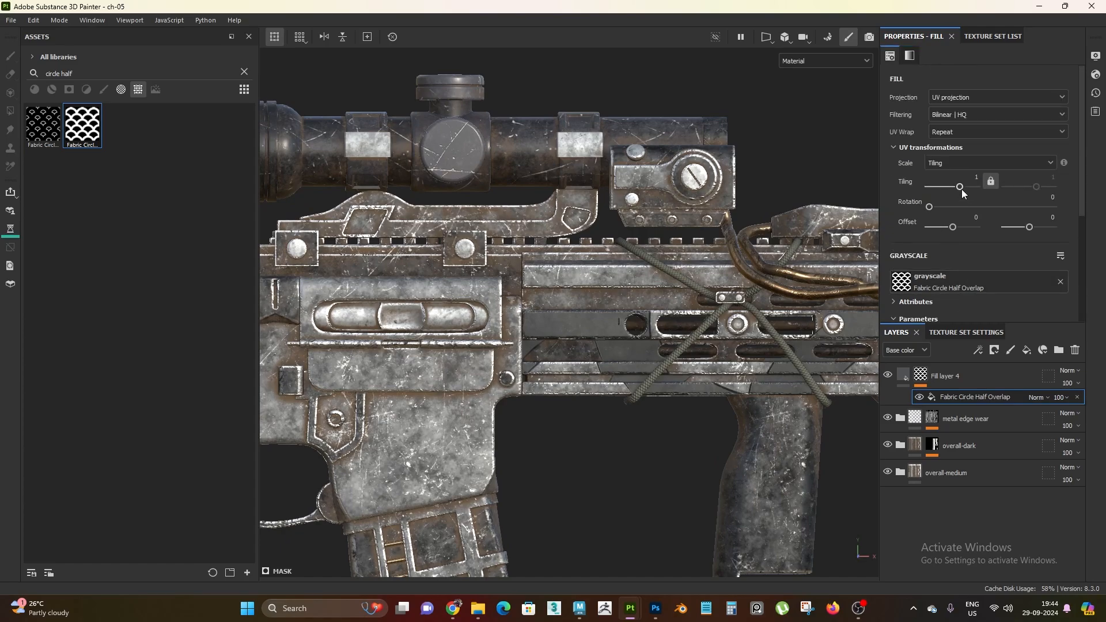
pyautogui.moveTo(962, 189); pyautogui.dragTo(976, 188)
pyautogui.scroll(3, 730, 367)
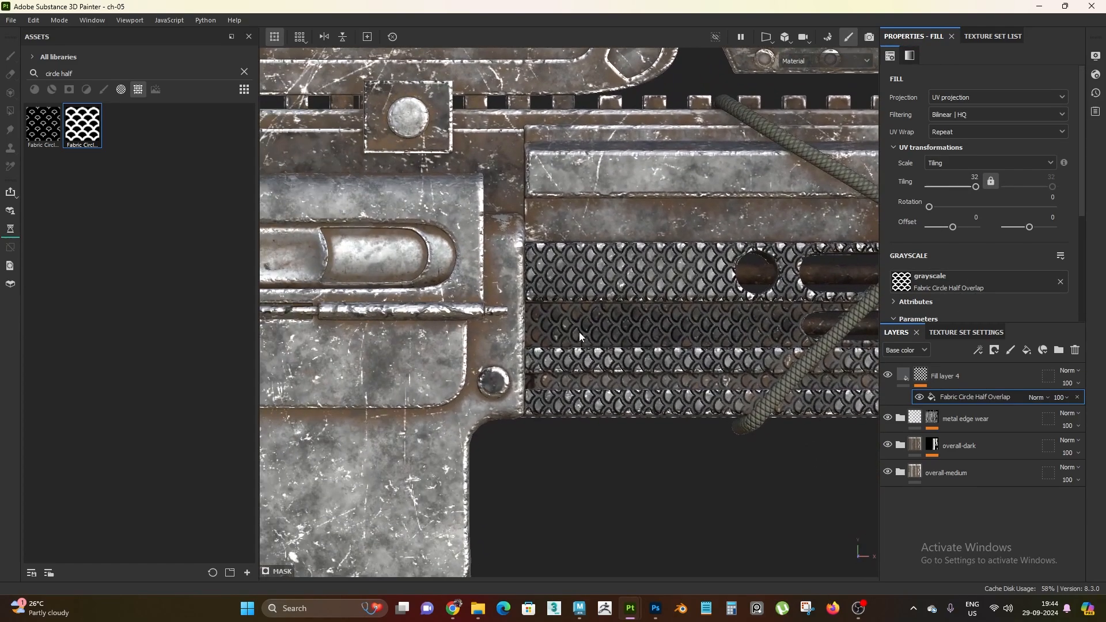
pyautogui.hotkey('ctrl', 's')
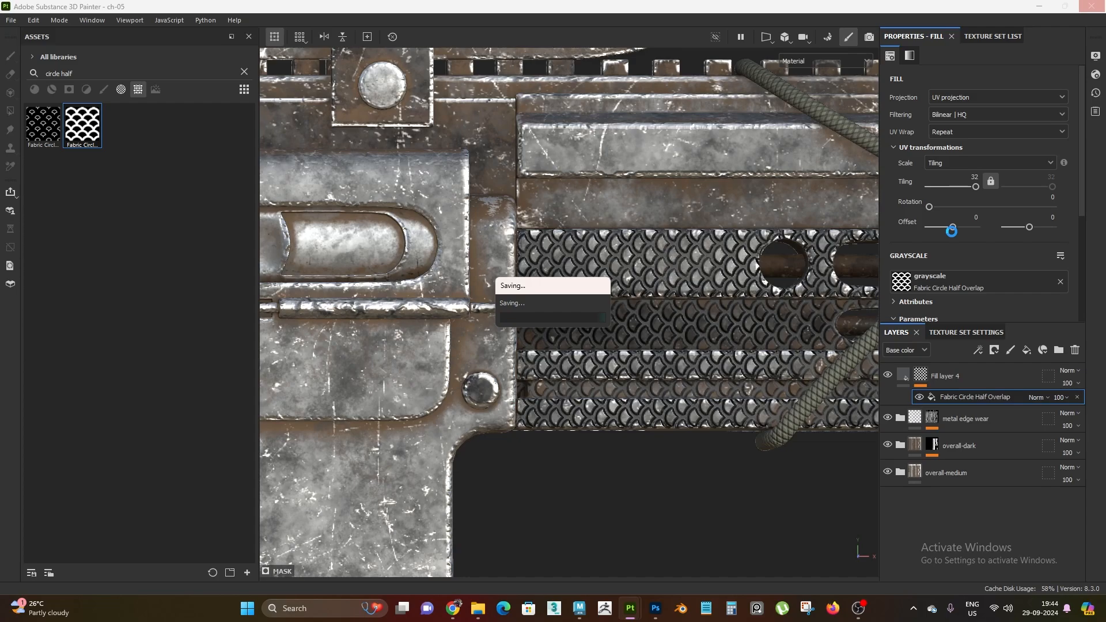
# - Set the border width of the Fabric Circle Half Overlap pattern to 0.16
pyautogui.scroll(-3, 952, 232)
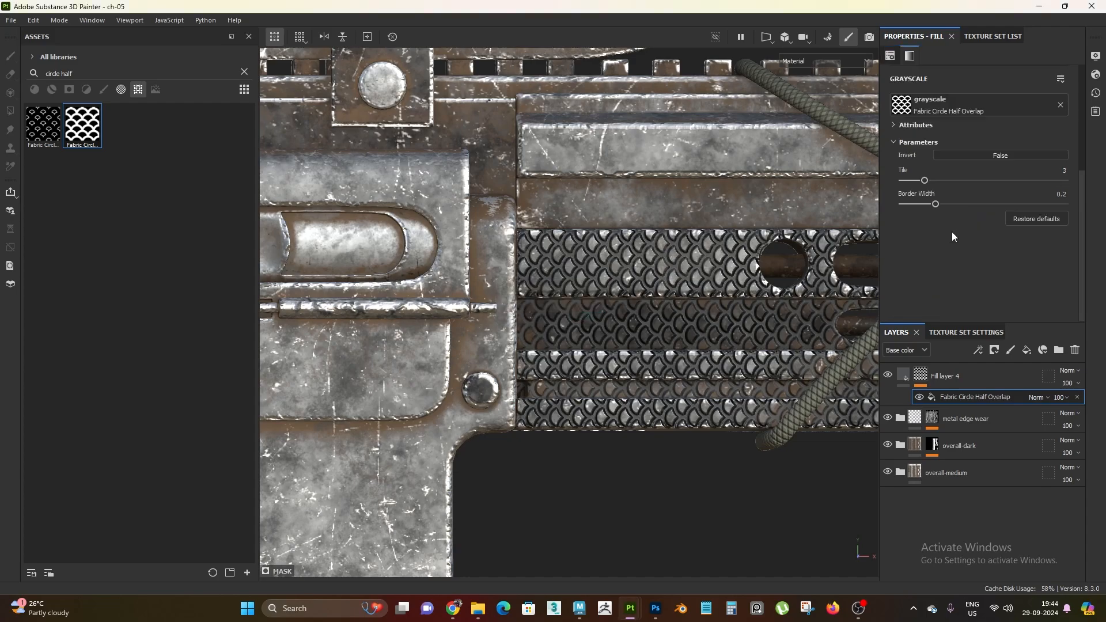
pyautogui.keyDown('alt'); pyautogui.moveTo(595, 434); pyautogui.dragTo(631, 481, button='right'); pyautogui.keyUp('alt')
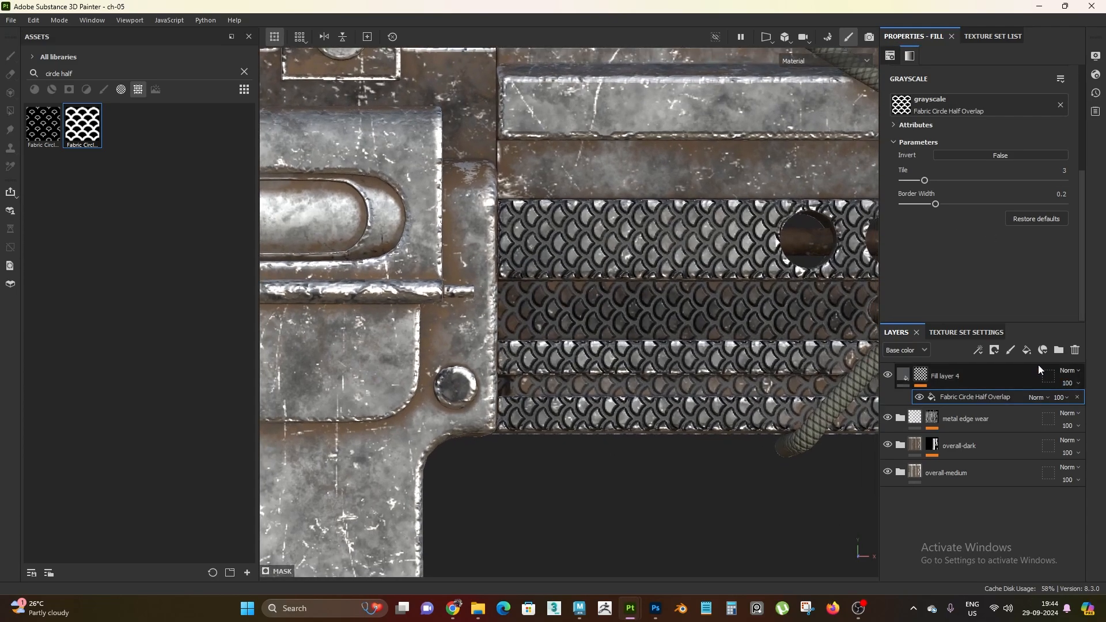
pyautogui.keyDown('alt'); pyautogui.moveTo(714, 397); pyautogui.dragTo(727, 460, button='right'); pyautogui.keyUp('alt')
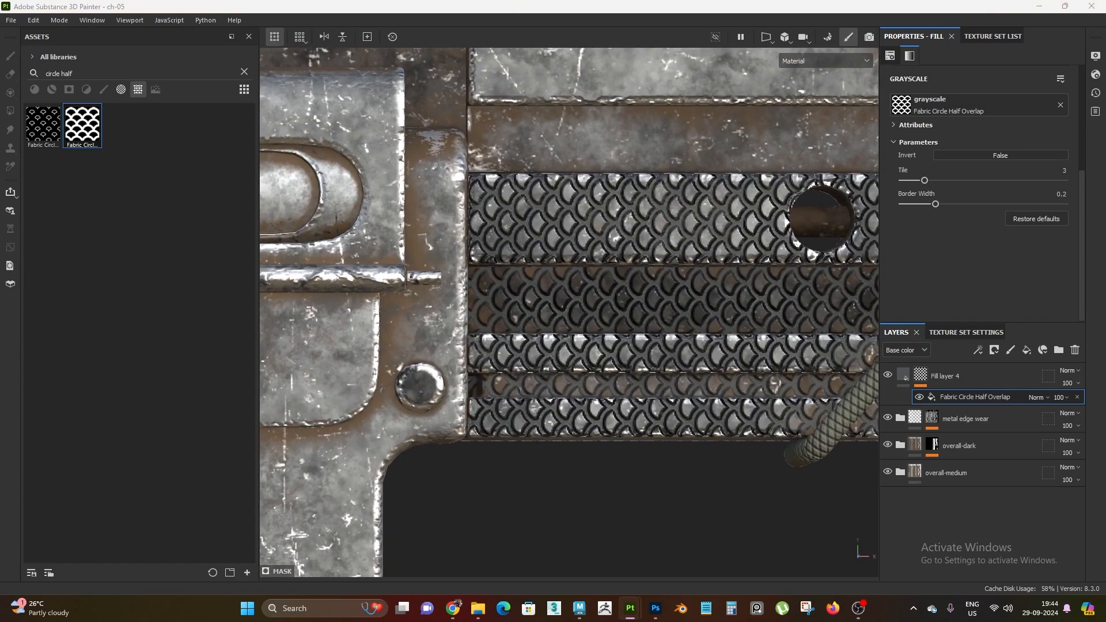
pyautogui.keyDown('alt'); pyautogui.moveTo(702, 388); pyautogui.dragTo(723, 407, button='right'); pyautogui.keyUp('alt')
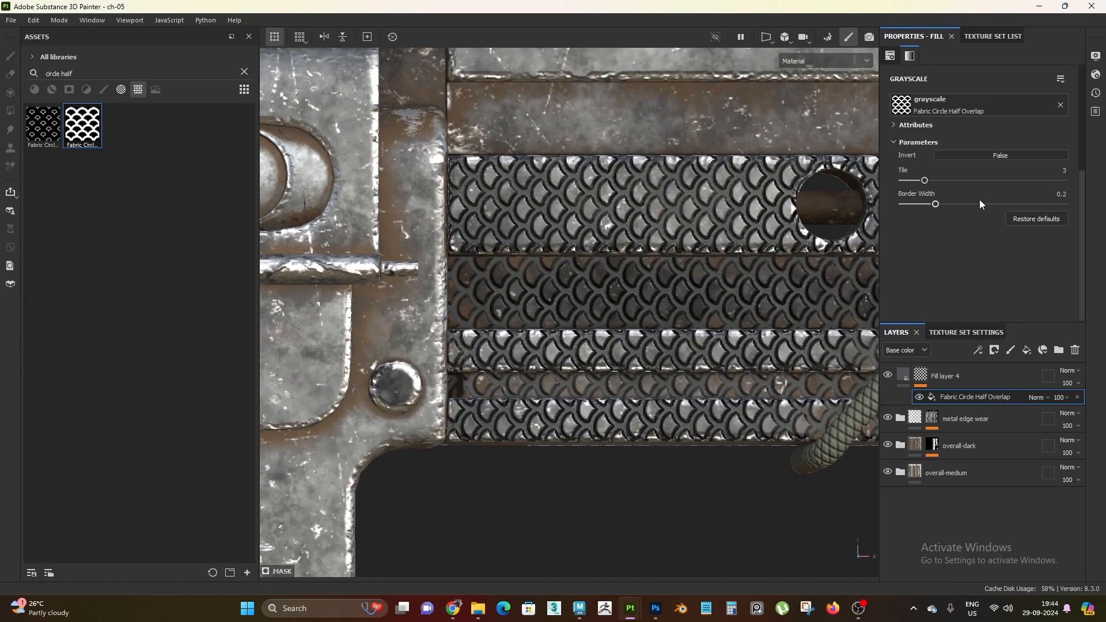
pyautogui.moveTo(933, 204); pyautogui.dragTo(930, 207)
# - Examine the thinner scale pattern across the handguard from several angles and distances
pyautogui.keyDown('alt'); pyautogui.moveTo(627, 350); pyautogui.dragTo(414, 243, button='right'); pyautogui.keyUp('alt')
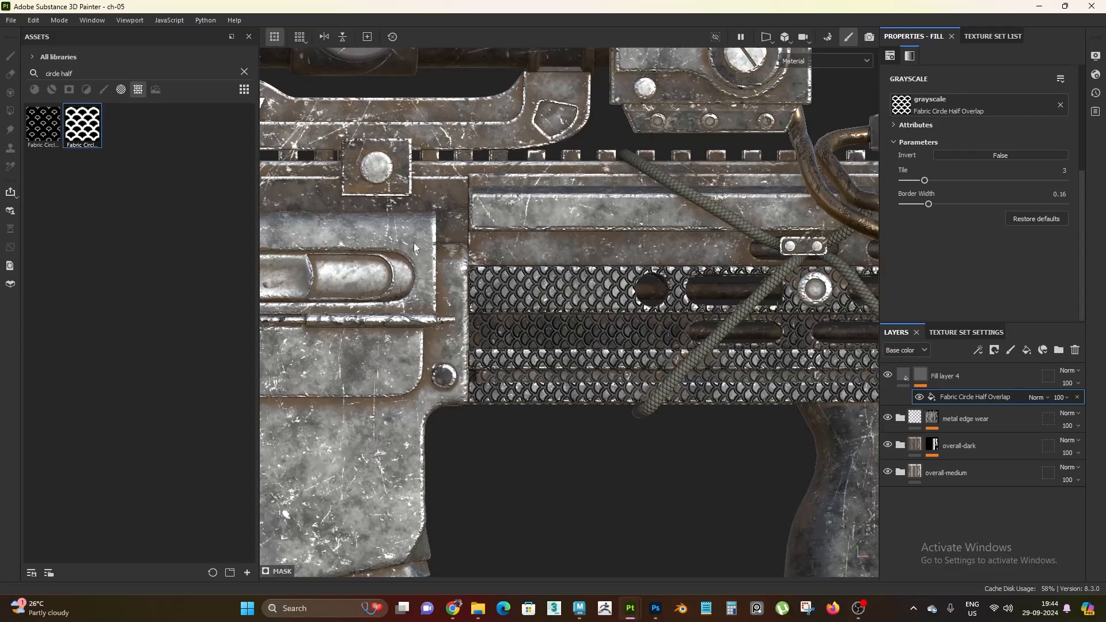
pyautogui.keyDown('alt'); pyautogui.moveTo(414, 243); pyautogui.dragTo(513, 242); pyautogui.keyUp('alt')
pyautogui.scroll(3, 546, 340)
pyautogui.scroll(-4, 507, 225)
pyautogui.keyDown('alt'); pyautogui.moveTo(507, 225); pyautogui.dragTo(547, 337, button='middle'); pyautogui.keyUp('alt')
pyautogui.scroll(5, 546, 338)
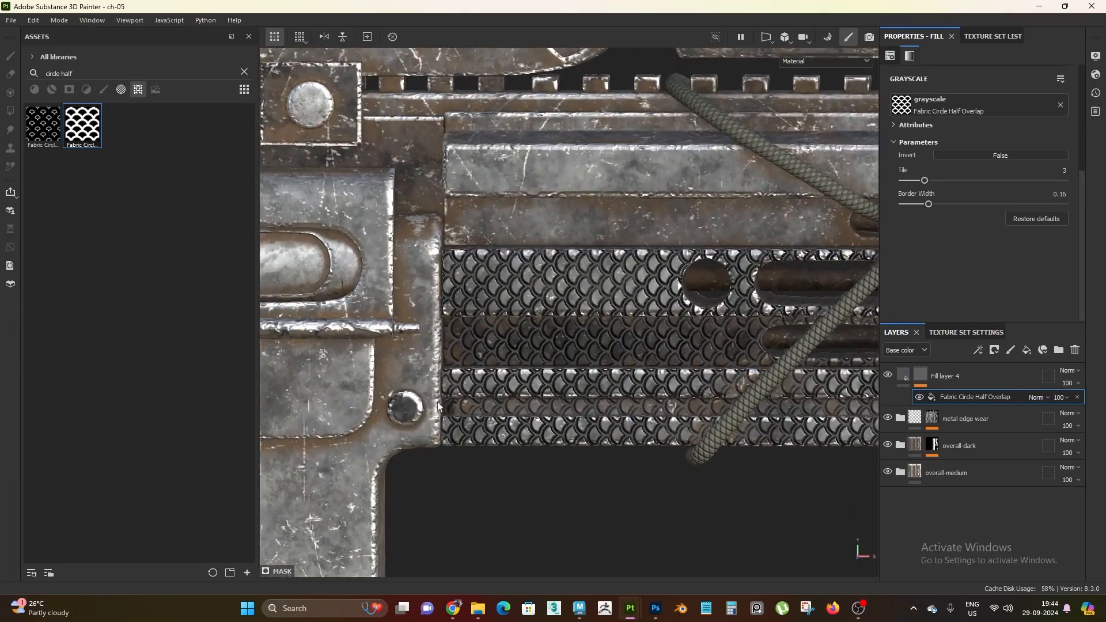
pyautogui.keyDown('alt'); pyautogui.moveTo(438, 405); pyautogui.dragTo(519, 358); pyautogui.keyUp('alt')
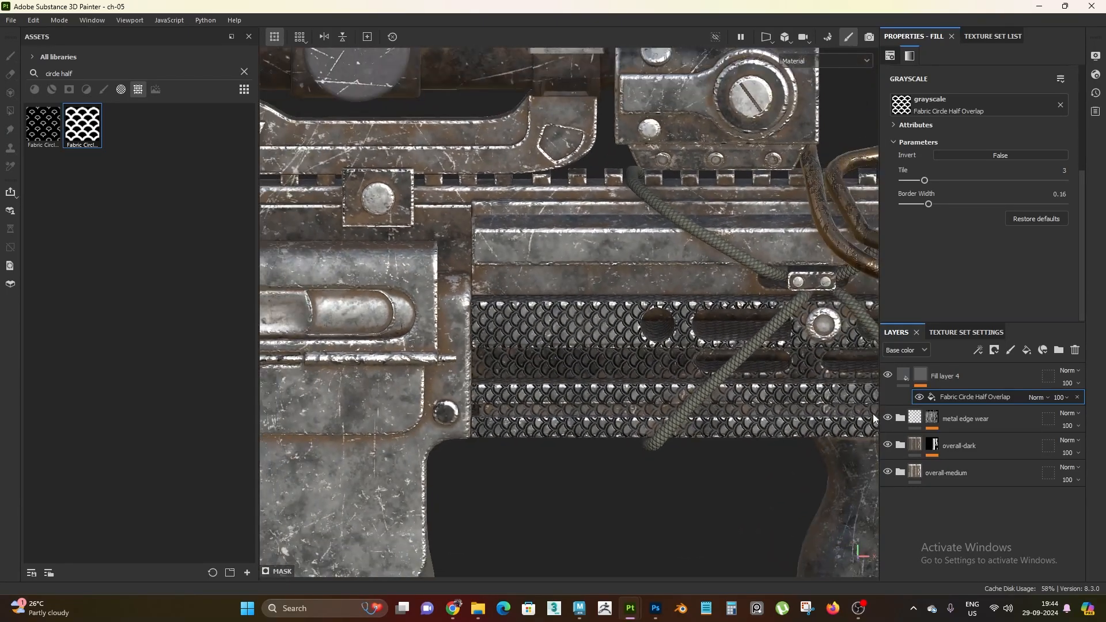
# - Create a new layer folder, move Fill layer 4 into it and name the folder "normal"
pyautogui.click(904, 375)
pyautogui.scroll(3, 590, 470)
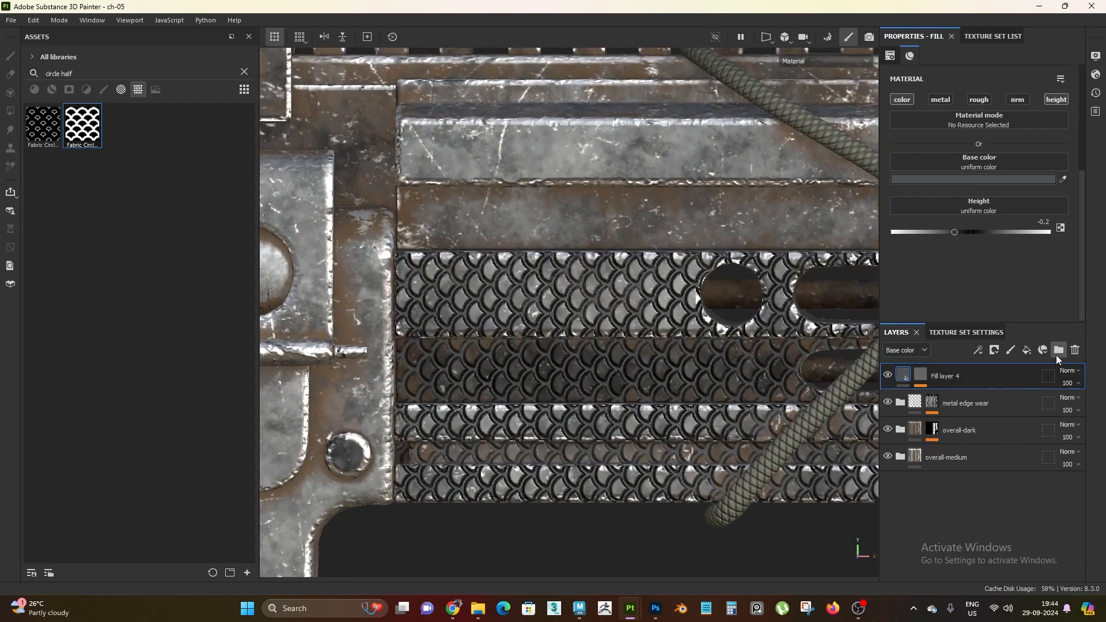
pyautogui.click(1059, 350)
pyautogui.click(946, 408)
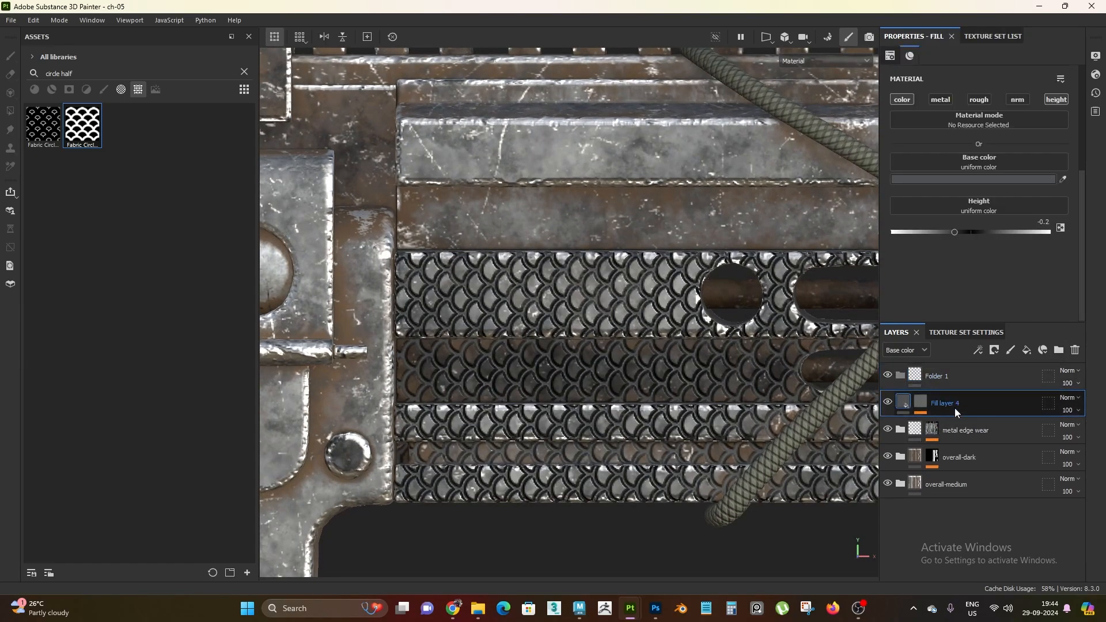
pyautogui.moveTo(944, 403); pyautogui.dragTo(937, 379)
pyautogui.doubleClick(945, 378)
pyautogui.write('n')
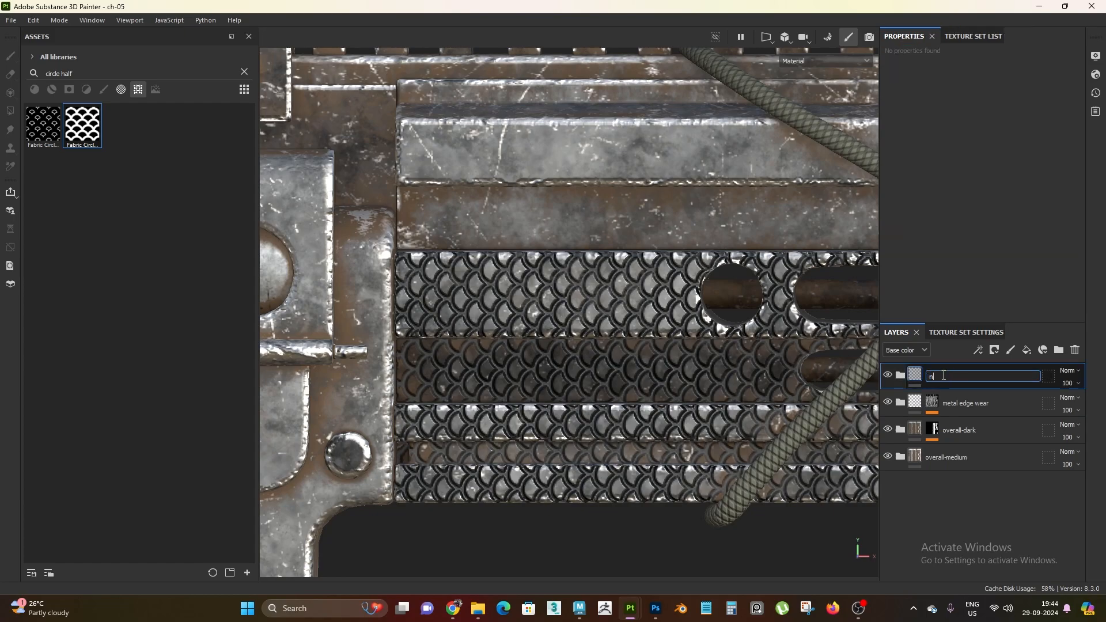
pyautogui.write('ormal')
pyautogui.press('Return')
# - Add a black mask to the normal folder and add a paint effect to that mask
pyautogui.rightClick(943, 375)
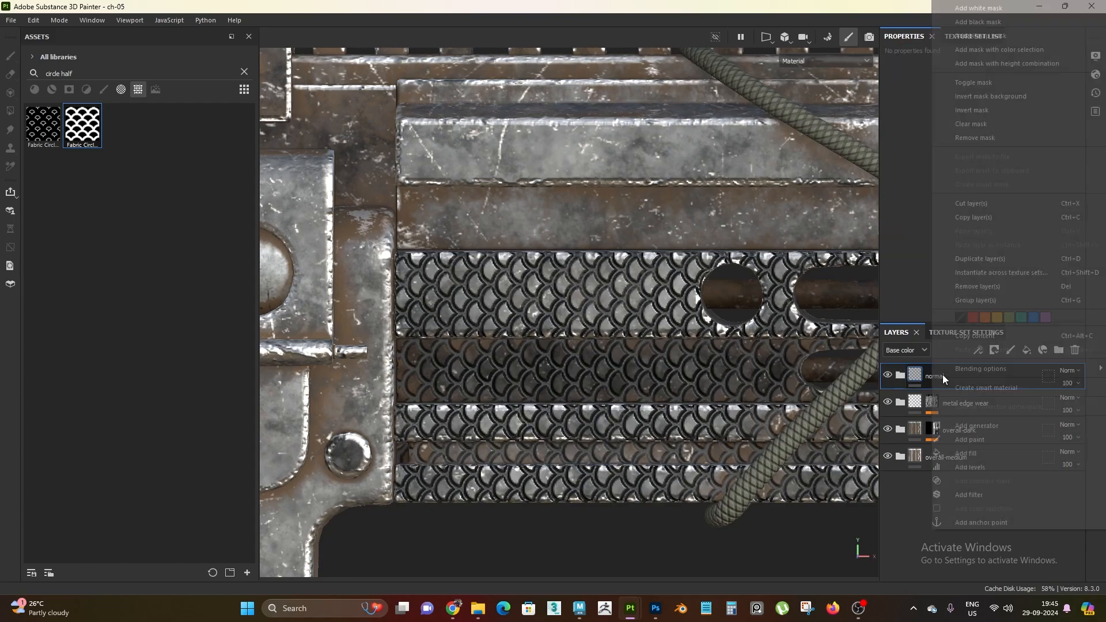
pyautogui.click(981, 18)
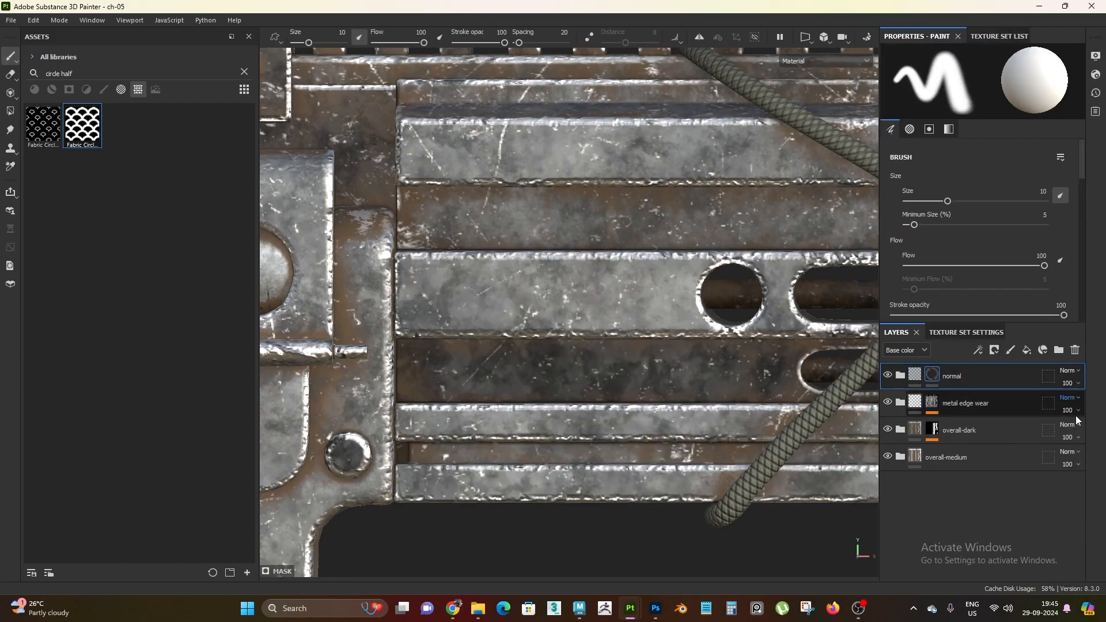
pyautogui.rightClick(931, 377)
pyautogui.click(987, 390)
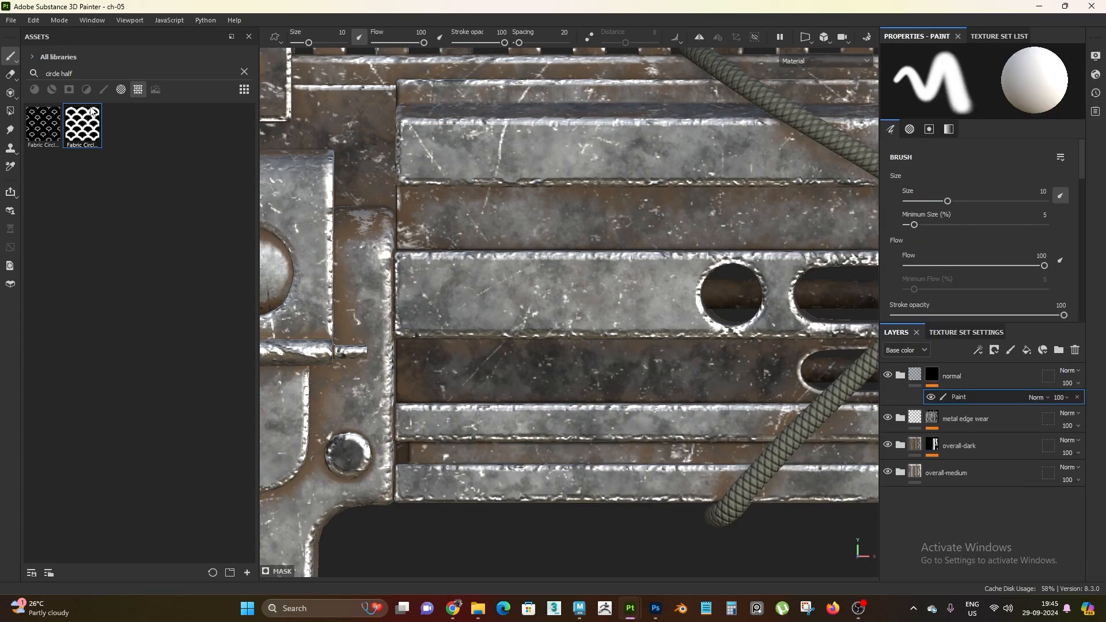
# - Reveal the pattern on the handguard panel with the round hole, using Polygon Fill in UV chunk mode on the folder mask
pyautogui.click(10, 111)
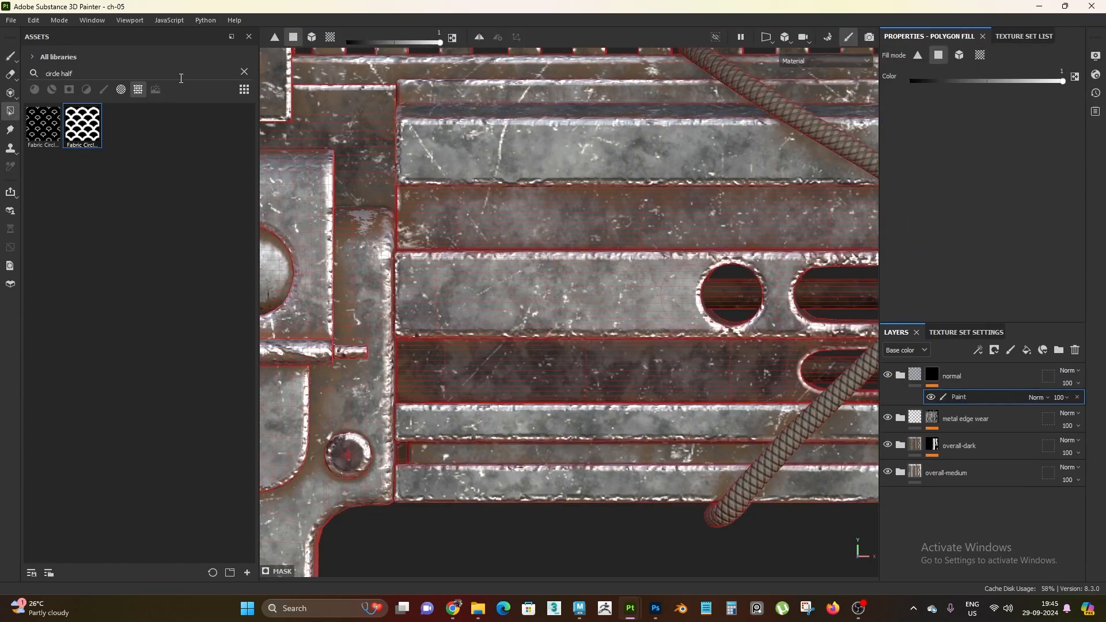
pyautogui.click(331, 37)
pyautogui.keyDown('alt'); pyautogui.moveTo(507, 346); pyautogui.dragTo(586, 361); pyautogui.keyUp('alt')
pyautogui.click(575, 308)
pyautogui.keyDown('alt'); pyautogui.moveTo(575, 308); pyautogui.dragTo(533, 369); pyautogui.keyUp('alt')
pyautogui.moveTo(533, 368)
pyautogui.keyDown('alt'); pyautogui.mouseDown(button='right')
pyautogui.moveTo(368, 127)
pyautogui.moveTo(551, 371)
pyautogui.mouseUp(button='right'); pyautogui.keyUp('alt')
pyautogui.keyDown('alt'); pyautogui.moveTo(551, 372); pyautogui.dragTo(544, 326, button='middle'); pyautogui.keyUp('alt')
pyautogui.scroll(5, 544, 326)
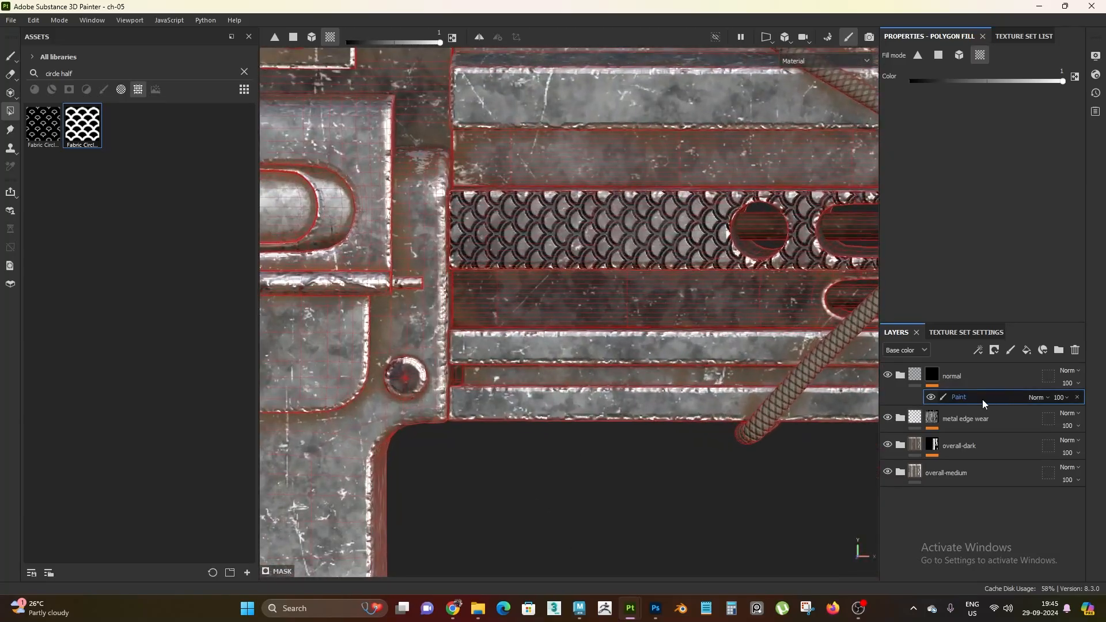
# - Examine the masked scale pattern on the handguard panel without the wireframe overlay, from several angles
pyautogui.click(913, 378)
pyautogui.keyDown('alt'); pyautogui.moveTo(576, 368); pyautogui.dragTo(625, 413, button='right'); pyautogui.keyUp('alt')
pyautogui.keyDown('alt'); pyautogui.moveTo(625, 413); pyautogui.dragTo(593, 320); pyautogui.keyUp('alt')
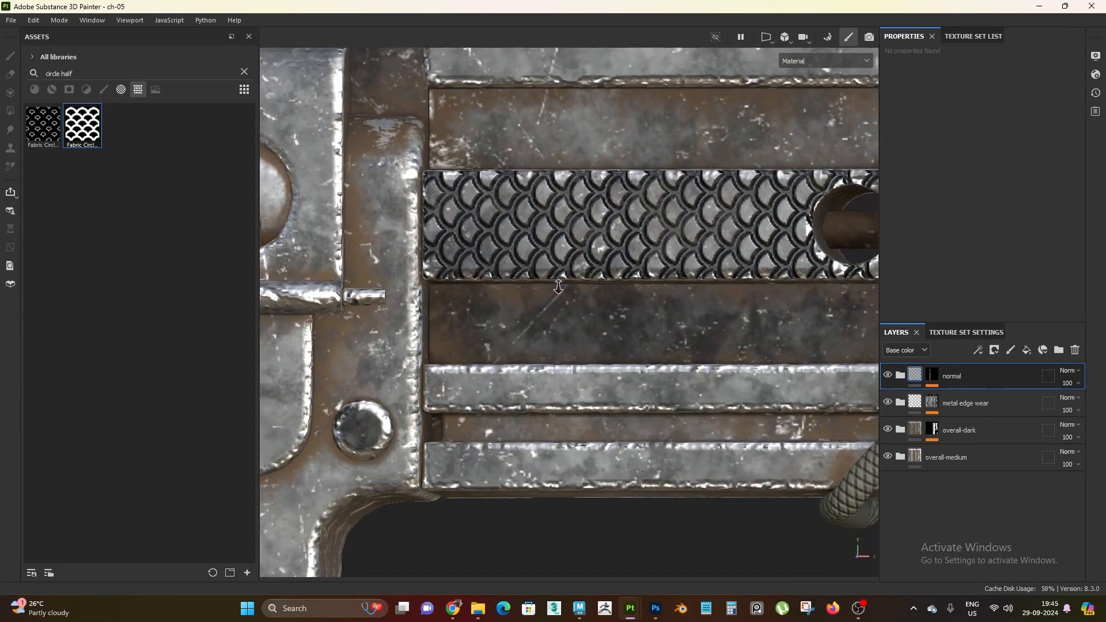
pyautogui.keyDown('alt'); pyautogui.moveTo(593, 319); pyautogui.dragTo(469, 213, button='right'); pyautogui.keyUp('alt')
pyautogui.moveTo(726, 307)
pyautogui.keyDown('alt'); pyautogui.mouseDown(button='middle')
pyautogui.moveTo(454, 308)
pyautogui.moveTo(737, 307)
pyautogui.mouseUp(button='middle'); pyautogui.keyUp('alt')
pyautogui.keyDown('alt'); pyautogui.moveTo(551, 416); pyautogui.dragTo(706, 507, button='right'); pyautogui.keyUp('alt')
pyautogui.keyDown('alt'); pyautogui.moveTo(706, 507); pyautogui.dragTo(714, 463); pyautogui.keyUp('alt')
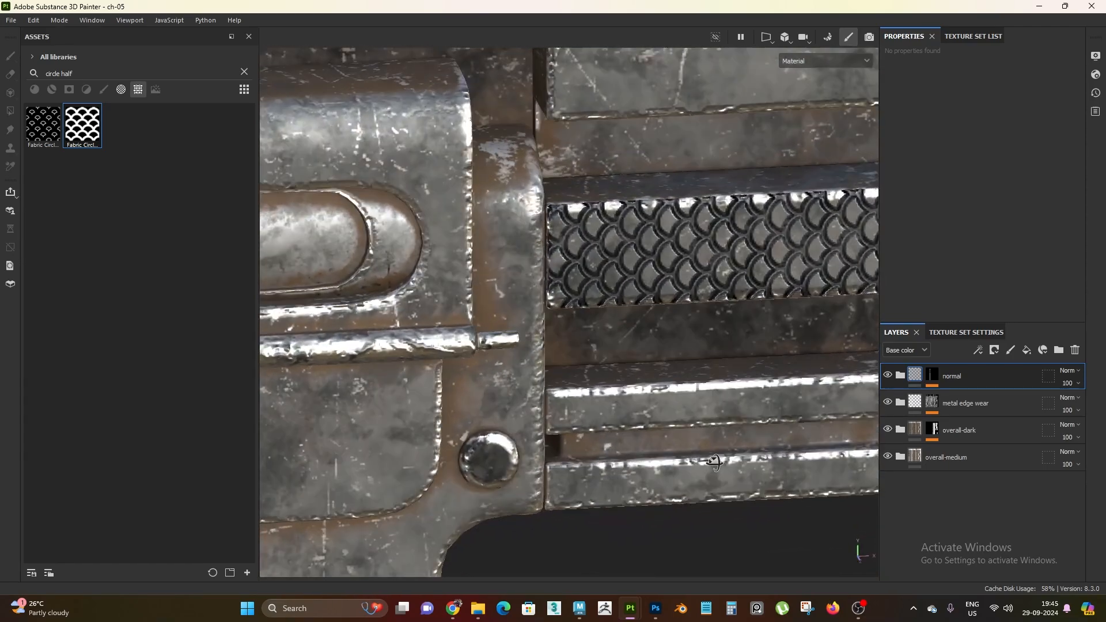
pyautogui.keyDown('alt'); pyautogui.moveTo(676, 369); pyautogui.dragTo(604, 411, button='middle'); pyautogui.keyUp('alt')
pyautogui.keyDown('alt'); pyautogui.moveTo(603, 411); pyautogui.dragTo(635, 345); pyautogui.keyUp('alt')
pyautogui.keyDown('alt'); pyautogui.moveTo(636, 344); pyautogui.dragTo(632, 331, button='middle'); pyautogui.keyUp('alt')
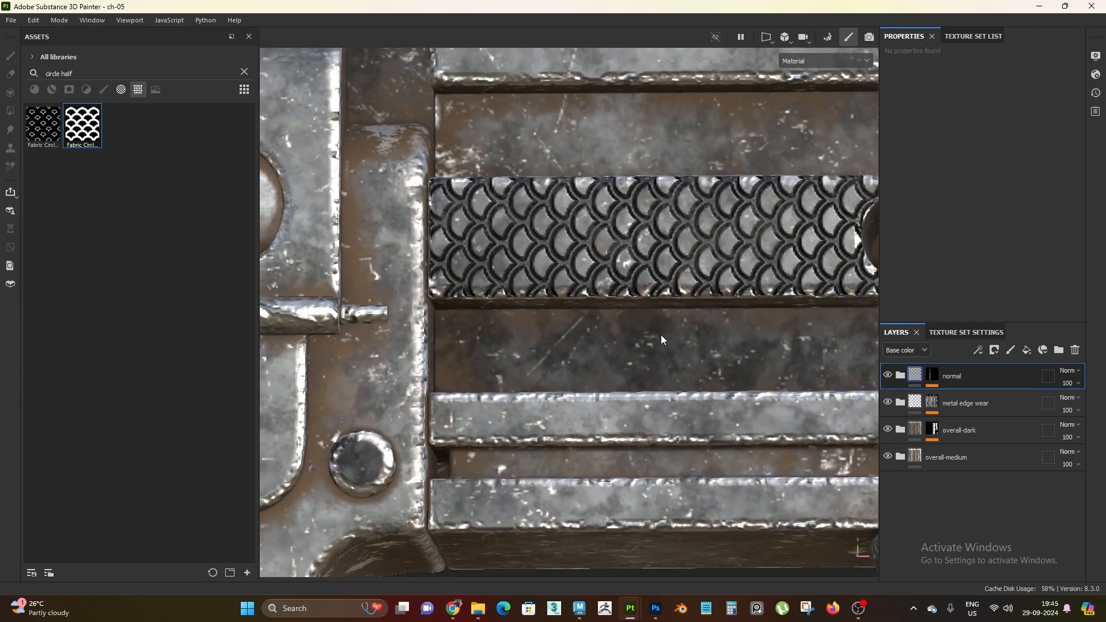
pyautogui.keyDown('alt'); pyautogui.moveTo(605, 323); pyautogui.dragTo(629, 345, button='right'); pyautogui.keyUp('alt')
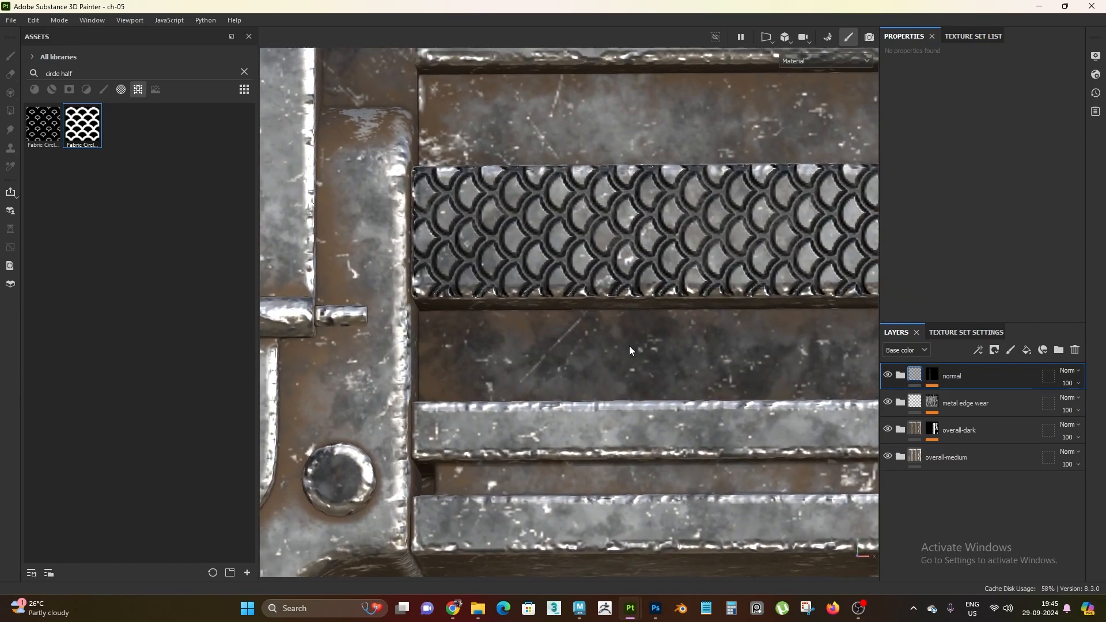
# - Add a Levels effect above Fabric Circle Half Overlap in Fill layer 4's mask and invert it
pyautogui.click(932, 381)
pyautogui.click(901, 375)
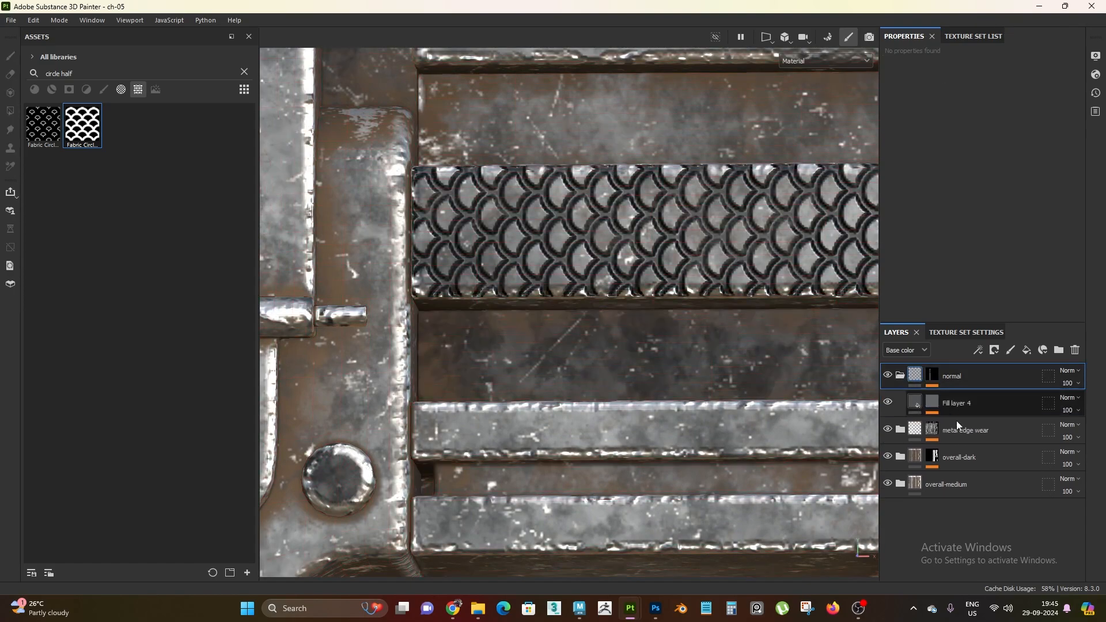
pyautogui.click(931, 402)
pyautogui.click(981, 425)
pyautogui.keyDown('alt'); pyautogui.moveTo(659, 282); pyautogui.dragTo(595, 296); pyautogui.keyUp('alt')
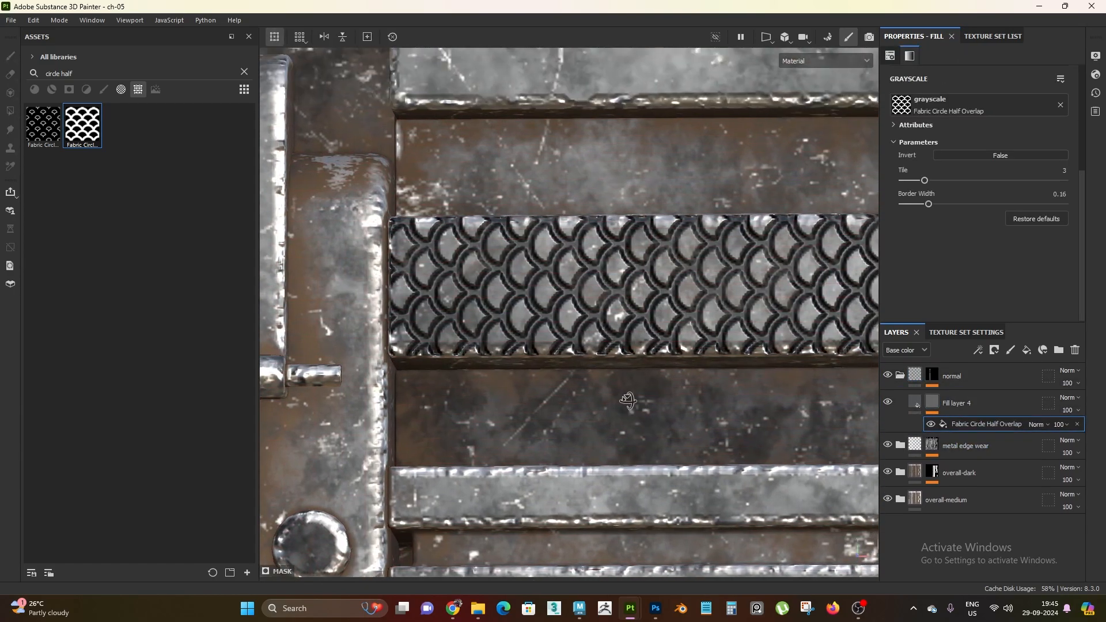
pyautogui.keyDown('alt'); pyautogui.moveTo(596, 295); pyautogui.dragTo(612, 304, button='middle'); pyautogui.keyUp('alt')
pyautogui.keyDown('alt'); pyautogui.moveTo(625, 321); pyautogui.dragTo(580, 334, button='right'); pyautogui.keyUp('alt')
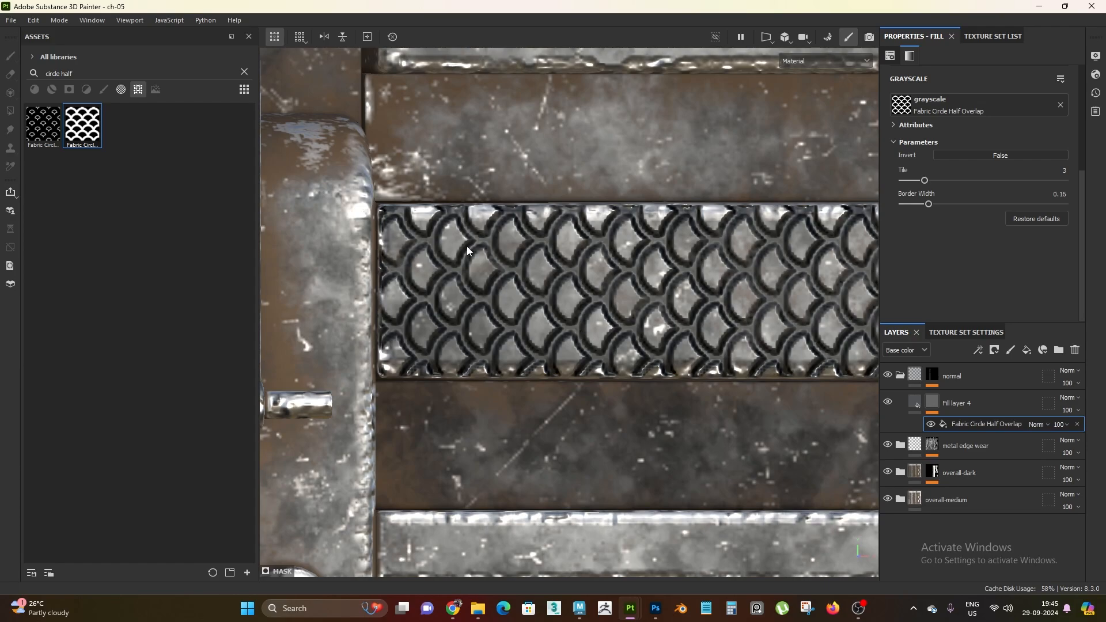
pyautogui.keyDown('alt'); pyautogui.moveTo(547, 365); pyautogui.dragTo(717, 316); pyautogui.keyUp('alt')
pyautogui.rightClick(939, 424)
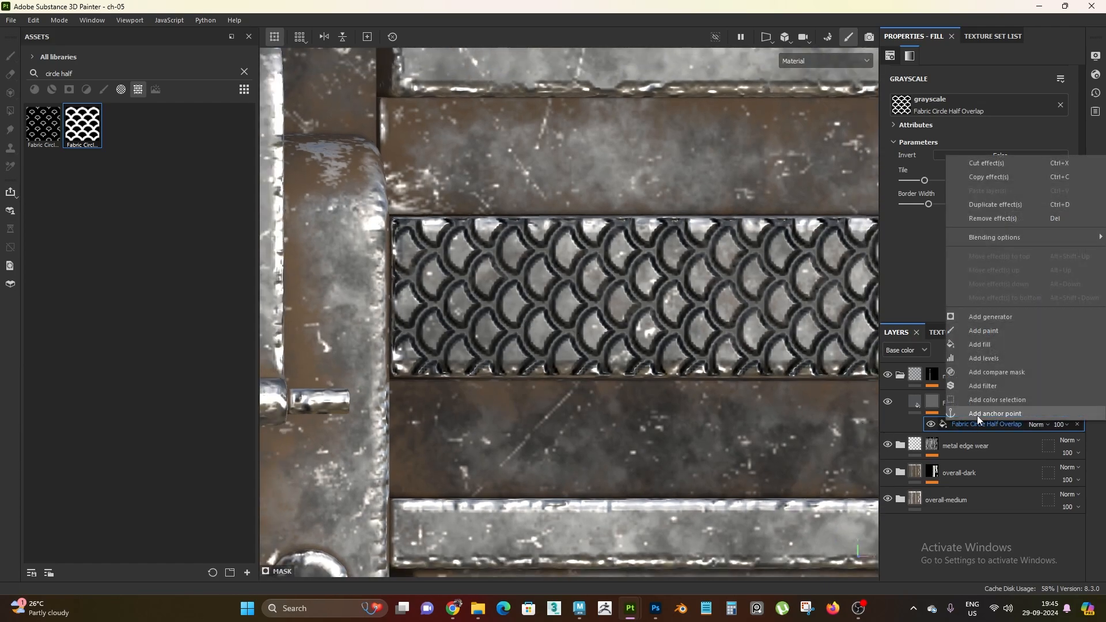
pyautogui.click(1011, 359)
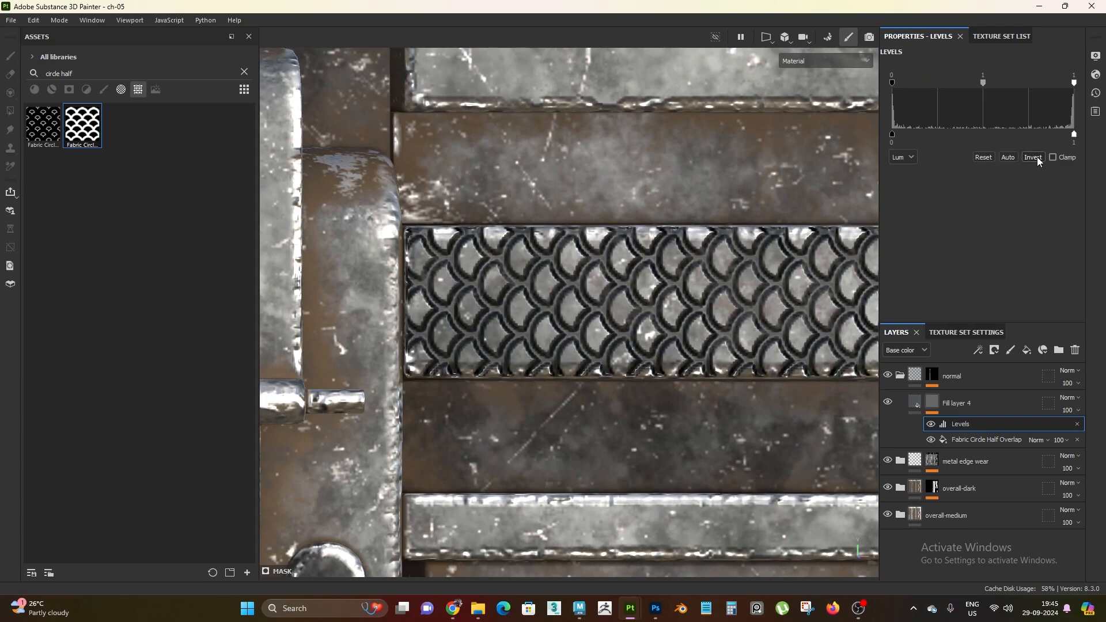
pyautogui.click(1037, 157)
# - Examine the inverted scale pattern on the handguard panel up close and check Fill layer 4's material settings
pyautogui.scroll(-3, 684, 363)
pyautogui.scroll(1, 506, 365)
pyautogui.keyDown('alt'); pyautogui.moveTo(793, 413); pyautogui.dragTo(587, 372, button='middle'); pyautogui.keyUp('alt')
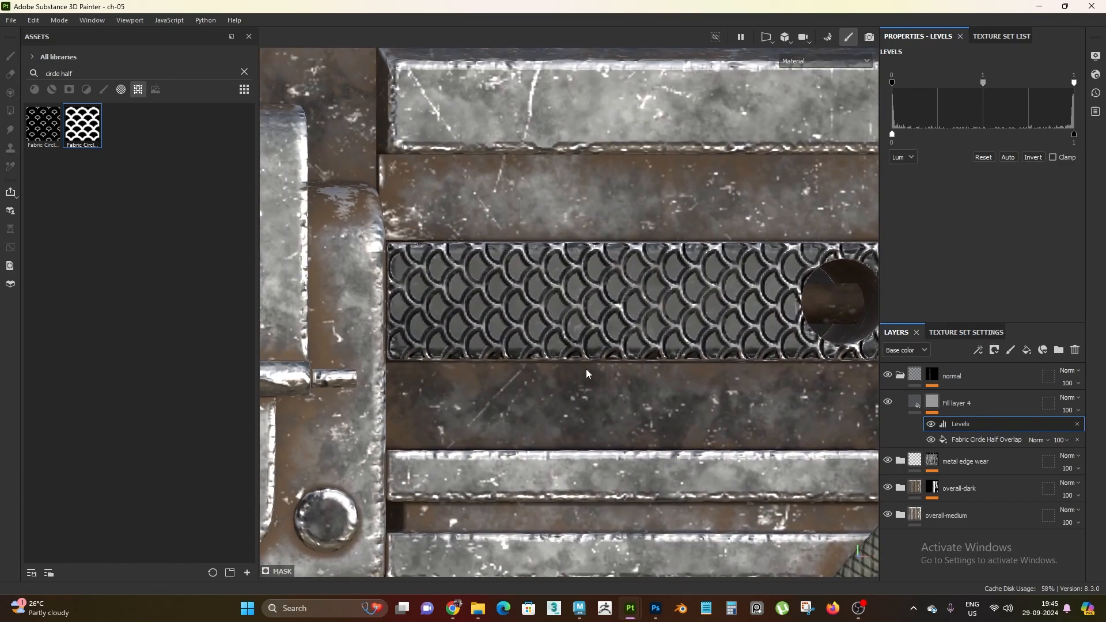
pyautogui.keyDown('shift'); pyautogui.moveTo(588, 373); pyautogui.dragTo(551, 351, button='right'); pyautogui.keyUp('shift')
pyautogui.keyDown('alt'); pyautogui.moveTo(550, 350); pyautogui.dragTo(527, 334); pyautogui.keyUp('alt')
pyautogui.keyDown('alt'); pyautogui.moveTo(526, 334); pyautogui.dragTo(518, 400, button='right'); pyautogui.keyUp('alt')
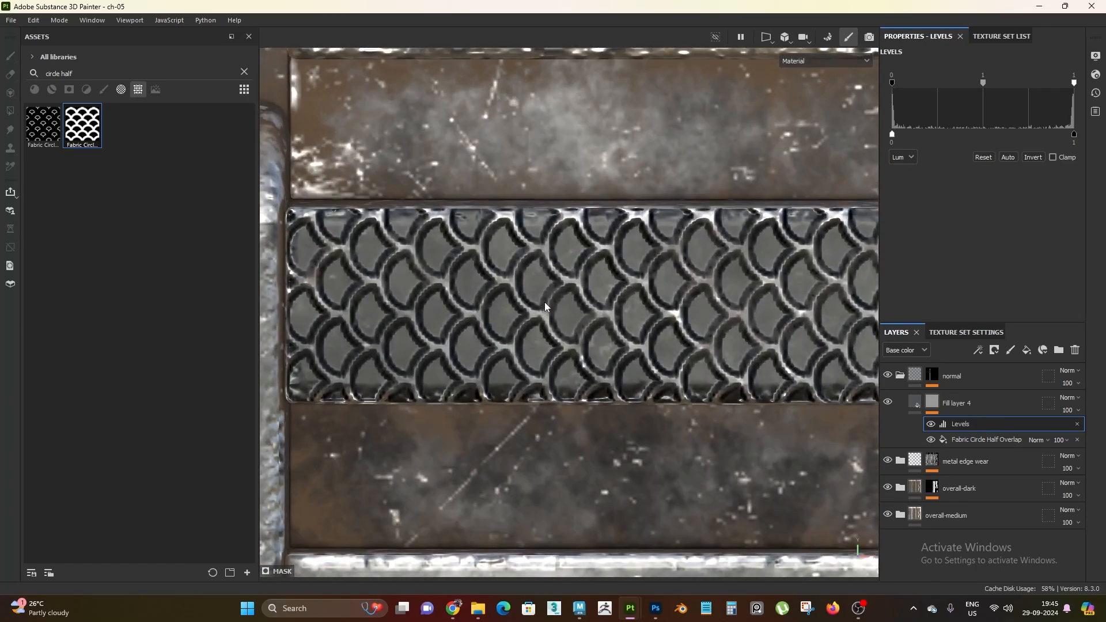
pyautogui.keyDown('shift'); pyautogui.moveTo(586, 368); pyautogui.dragTo(577, 346, button='right'); pyautogui.keyUp('shift')
pyautogui.click(916, 404)
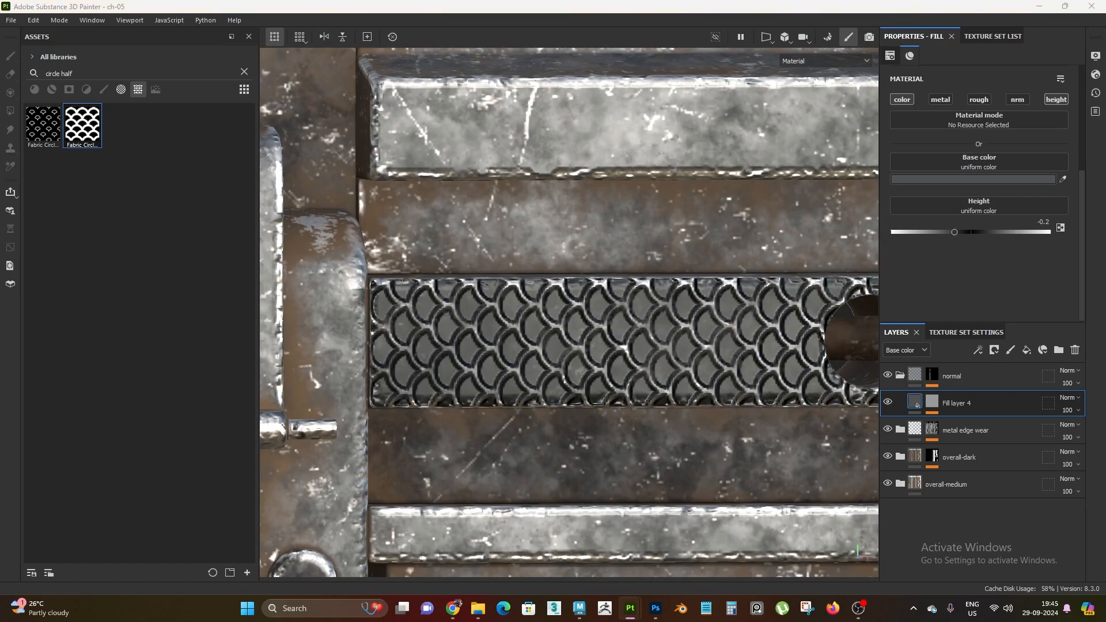
pyautogui.keyDown('alt'); pyautogui.moveTo(501, 337); pyautogui.dragTo(656, 284, button='right'); pyautogui.keyUp('alt')
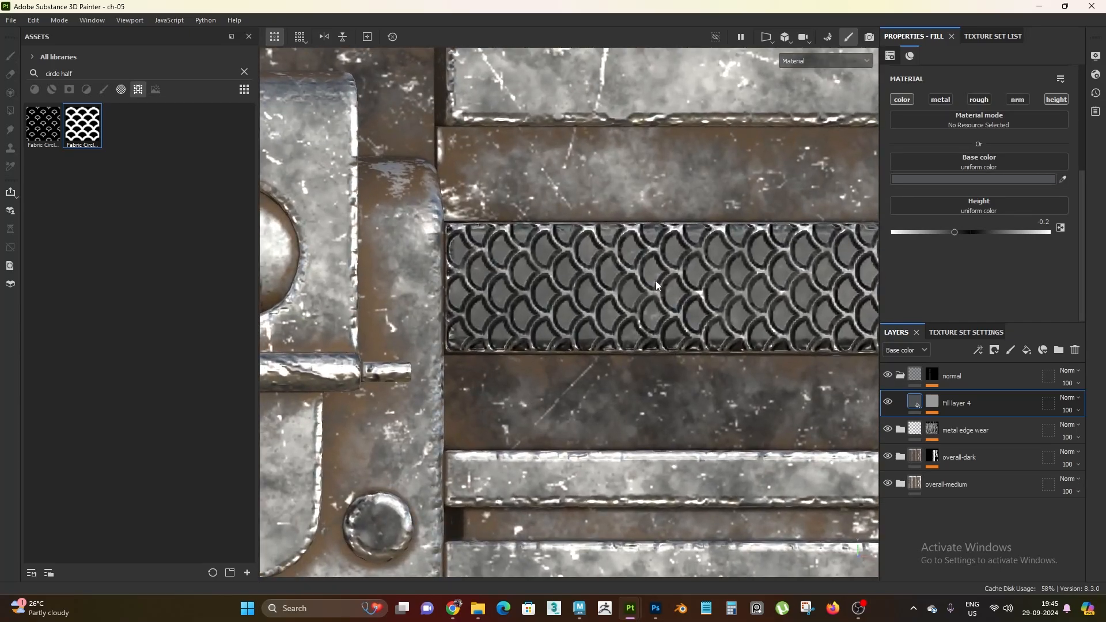
pyautogui.keyDown('alt'); pyautogui.moveTo(761, 323); pyautogui.dragTo(684, 379, button='right'); pyautogui.keyUp('alt')
pyautogui.keyDown('alt'); pyautogui.moveTo(346, 357); pyautogui.dragTo(807, 340, button='middle'); pyautogui.keyUp('alt')
pyautogui.keyDown('alt'); pyautogui.moveTo(524, 337); pyautogui.dragTo(643, 340, button='right'); pyautogui.keyUp('alt')
pyautogui.keyDown('alt'); pyautogui.moveTo(660, 285); pyautogui.dragTo(619, 438); pyautogui.keyUp('alt')
pyautogui.keyDown('alt'); pyautogui.moveTo(619, 438); pyautogui.dragTo(620, 356, button='right'); pyautogui.keyUp('alt')
# - Put the normal folder into a new folder named normal-break
pyautogui.moveTo(954, 403); pyautogui.dragTo(938, 374)
pyautogui.click(1059, 350)
pyautogui.doubleClick(938, 375)
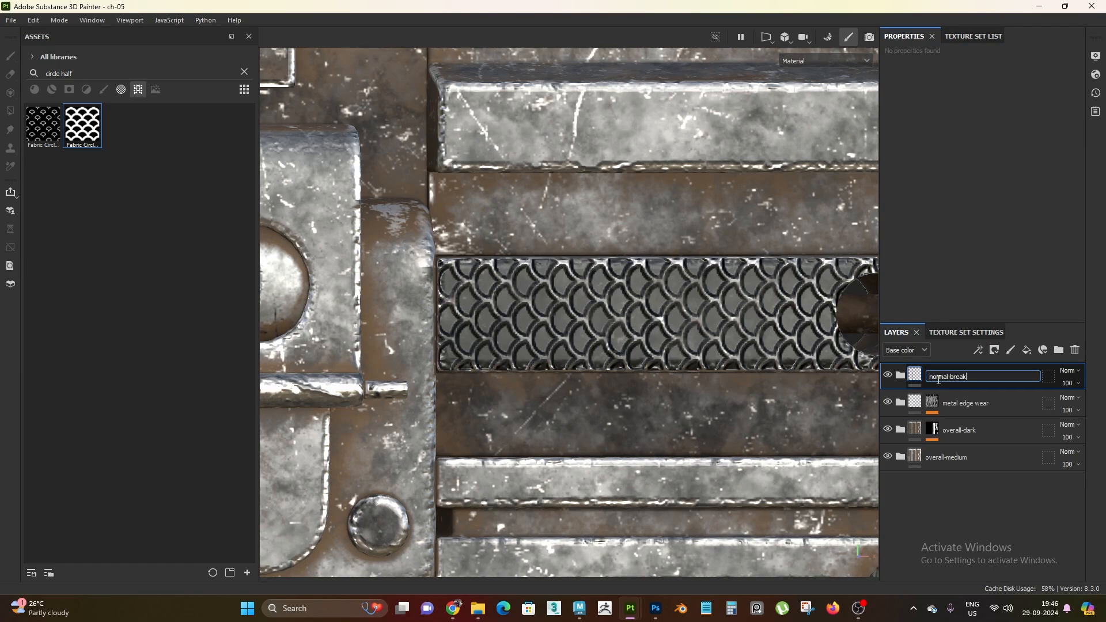
pyautogui.press('Return')
# - Add a white mask to the normal-break folder and a fill effect on that mask
pyautogui.rightClick(959, 370)
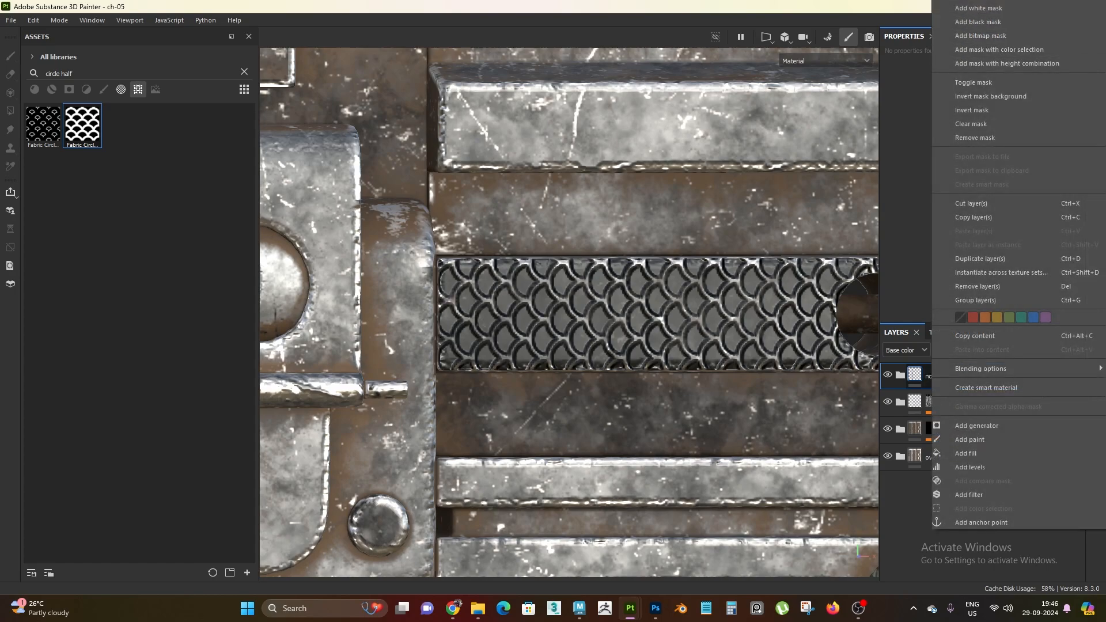
pyautogui.click(979, 8)
pyautogui.press('4')
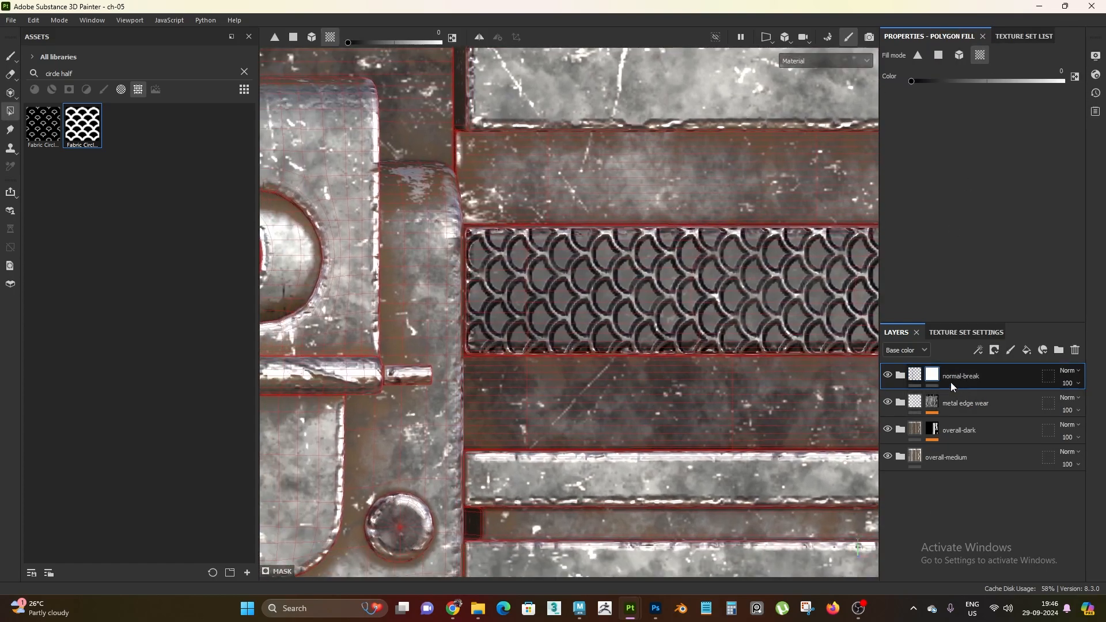
pyautogui.rightClick(934, 376)
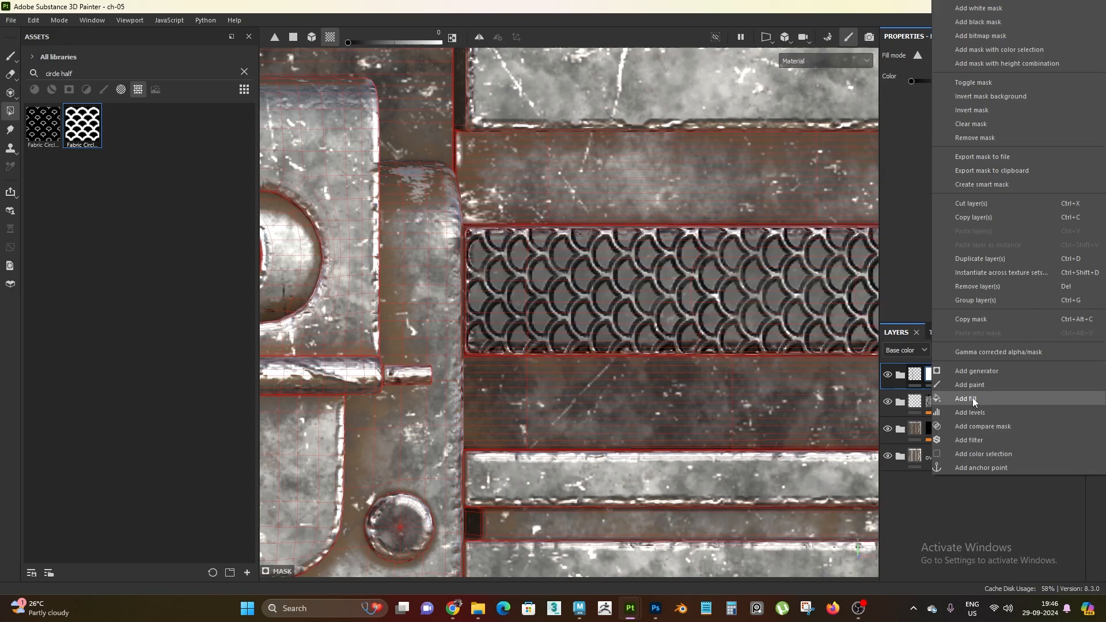
pyautogui.click(967, 399)
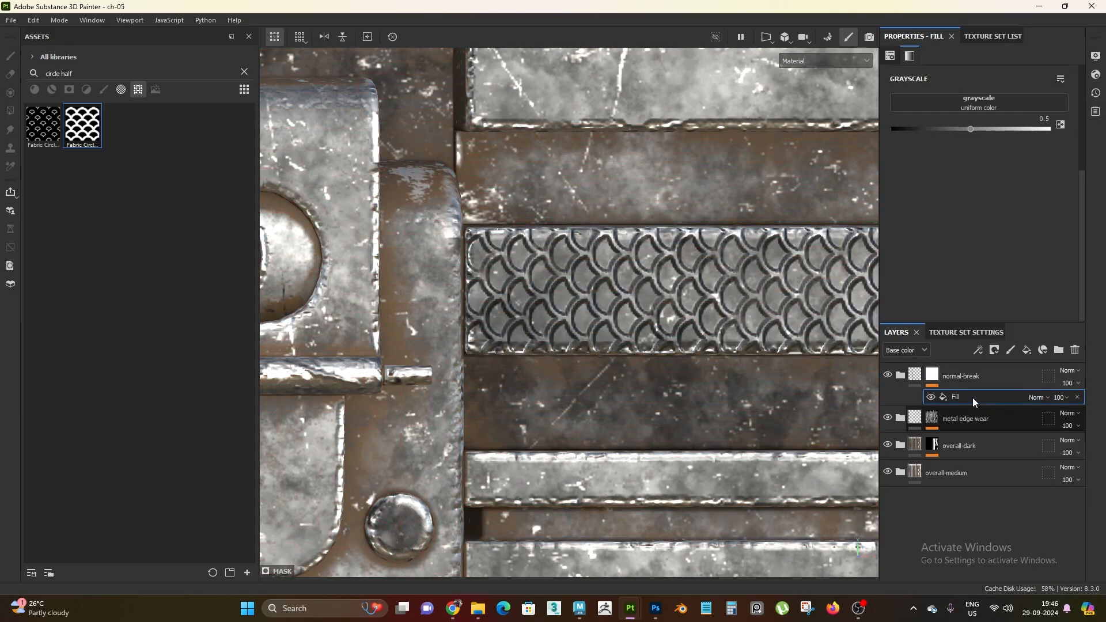
# - Search the assets for "scratc" and apply Grunge Scratches Rough as the grayscale of the folder mask's fill
pyautogui.click(244, 72)
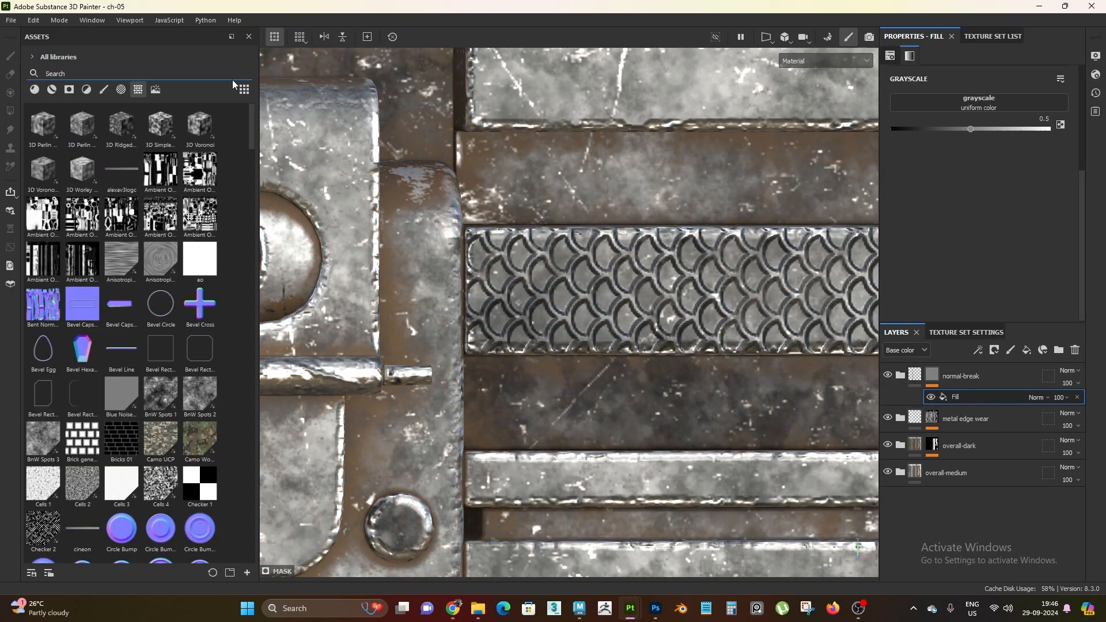
pyautogui.write('scratc')
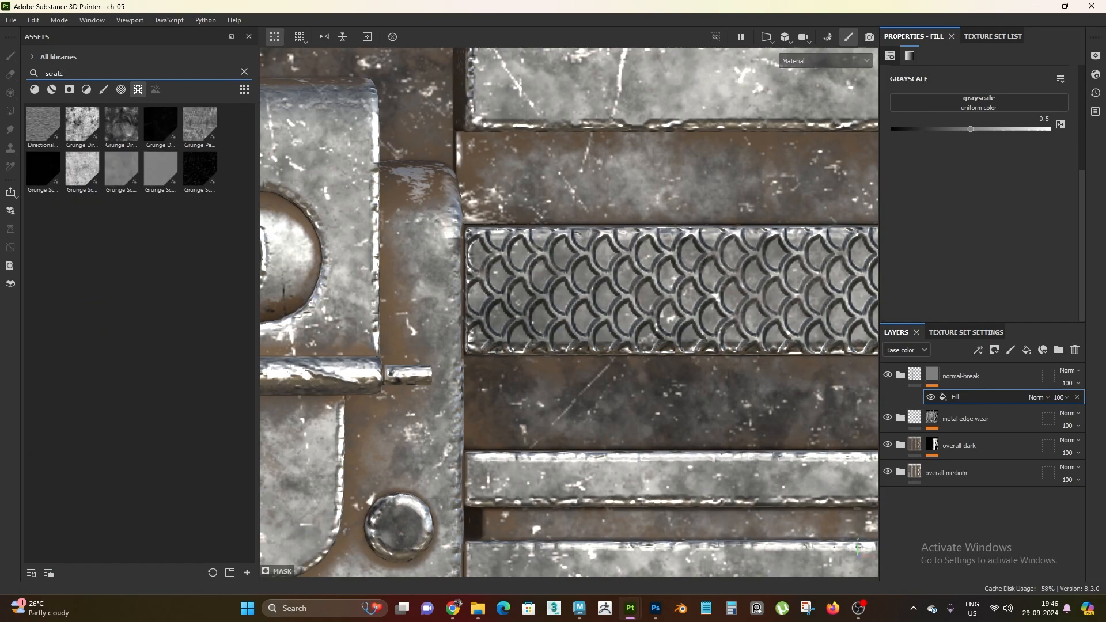
pyautogui.moveTo(91, 168)
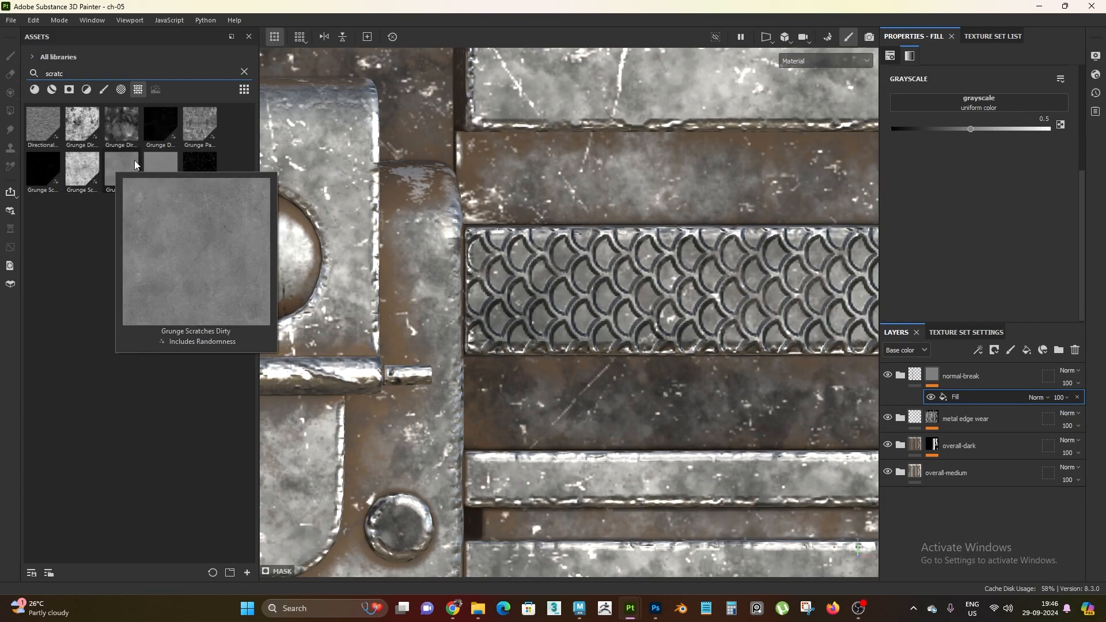
pyautogui.moveTo(157, 160)
pyautogui.moveTo(33, 182)
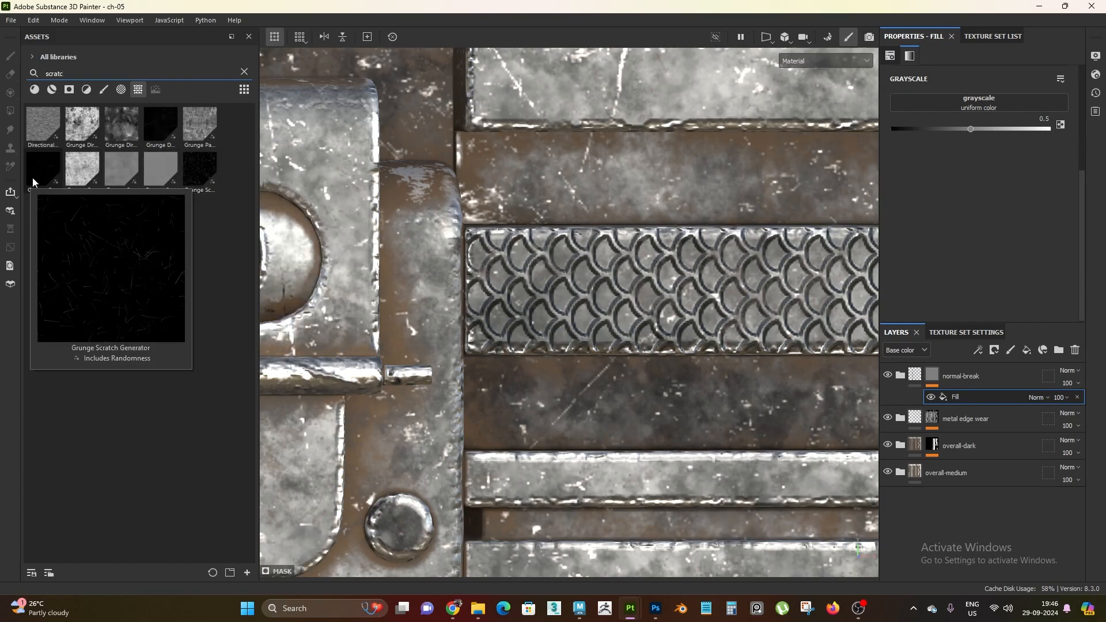
pyautogui.moveTo(206, 180)
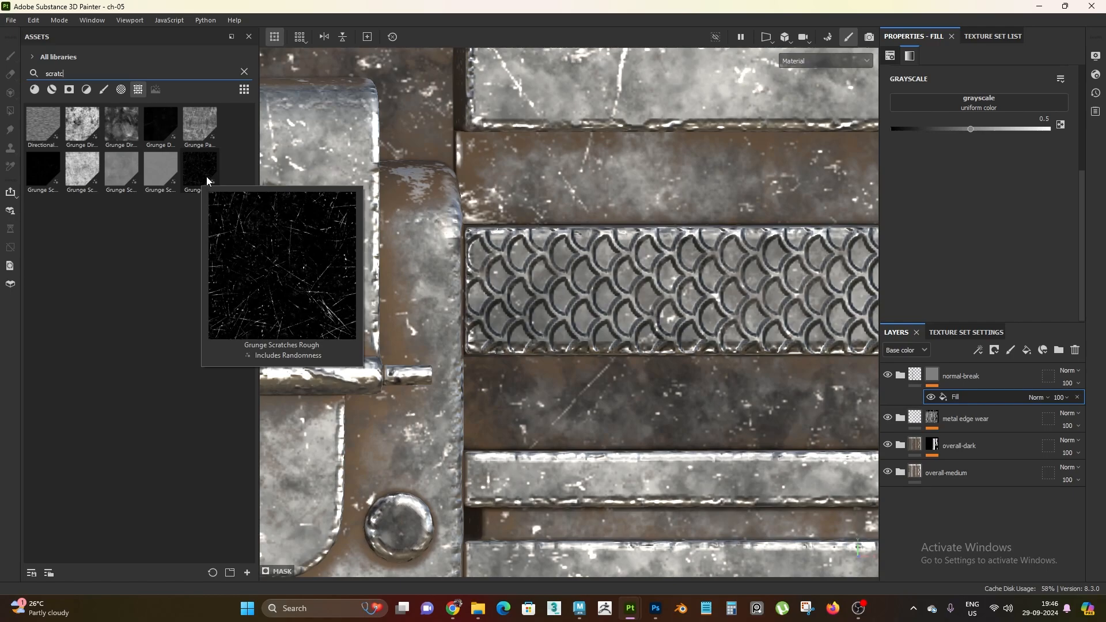
pyautogui.moveTo(207, 176); pyautogui.dragTo(980, 103)
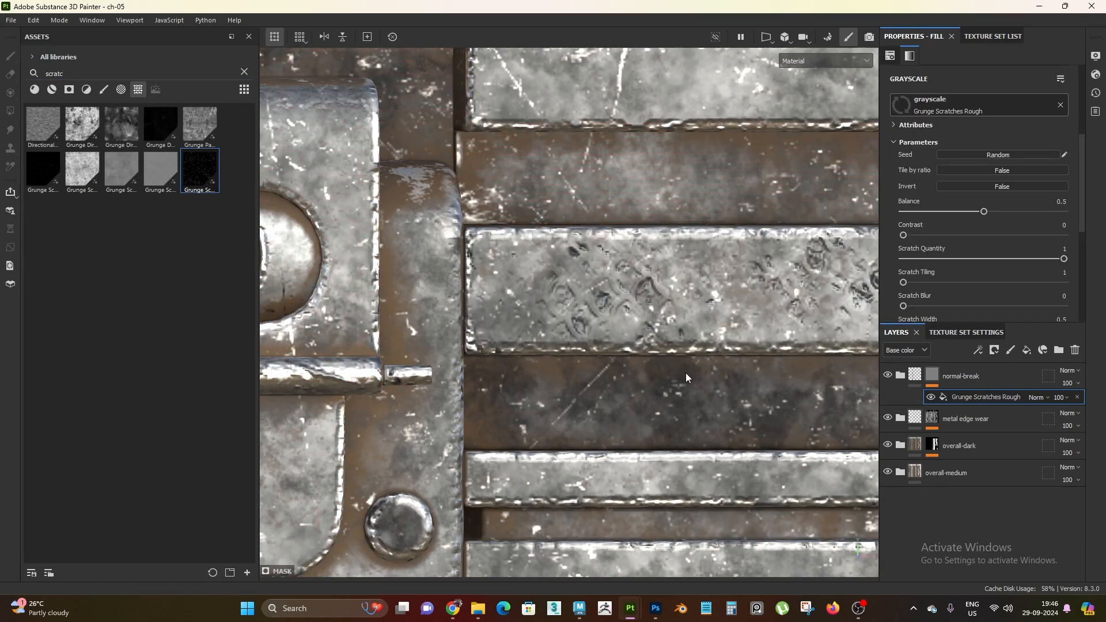
# - Set the tiling of the Grunge Scratches Rough fill to 8
pyautogui.scroll(-3, 641, 368)
pyautogui.keyDown('alt'); pyautogui.moveTo(644, 373); pyautogui.dragTo(593, 297); pyautogui.keyUp('alt')
pyautogui.scroll(2, 641, 349)
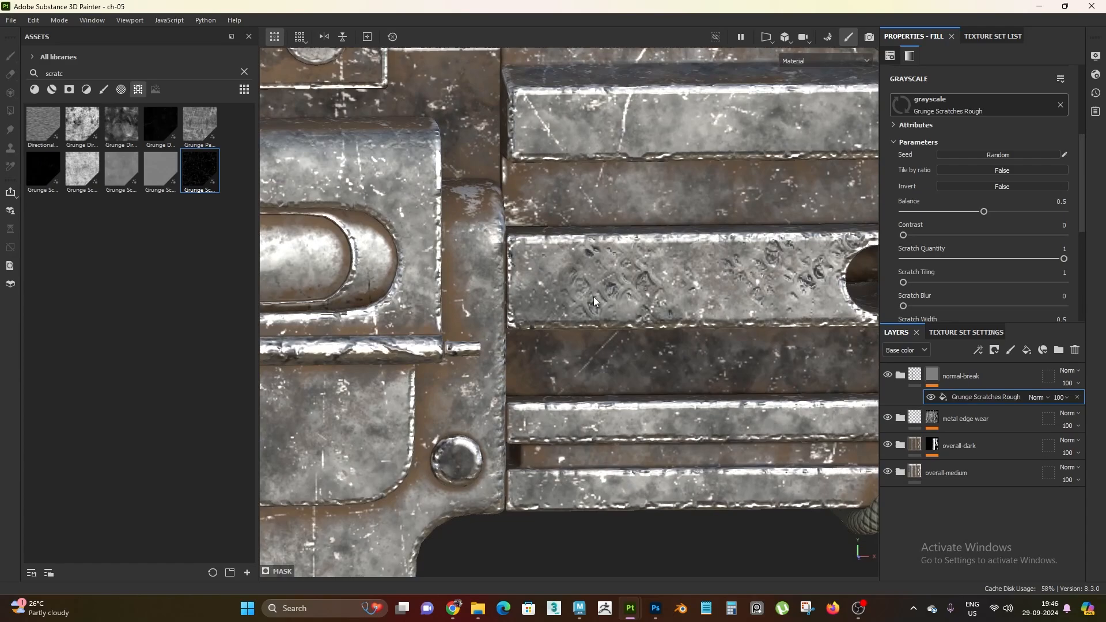
pyautogui.keyDown('alt'); pyautogui.moveTo(593, 298); pyautogui.dragTo(608, 297, button='right'); pyautogui.keyUp('alt')
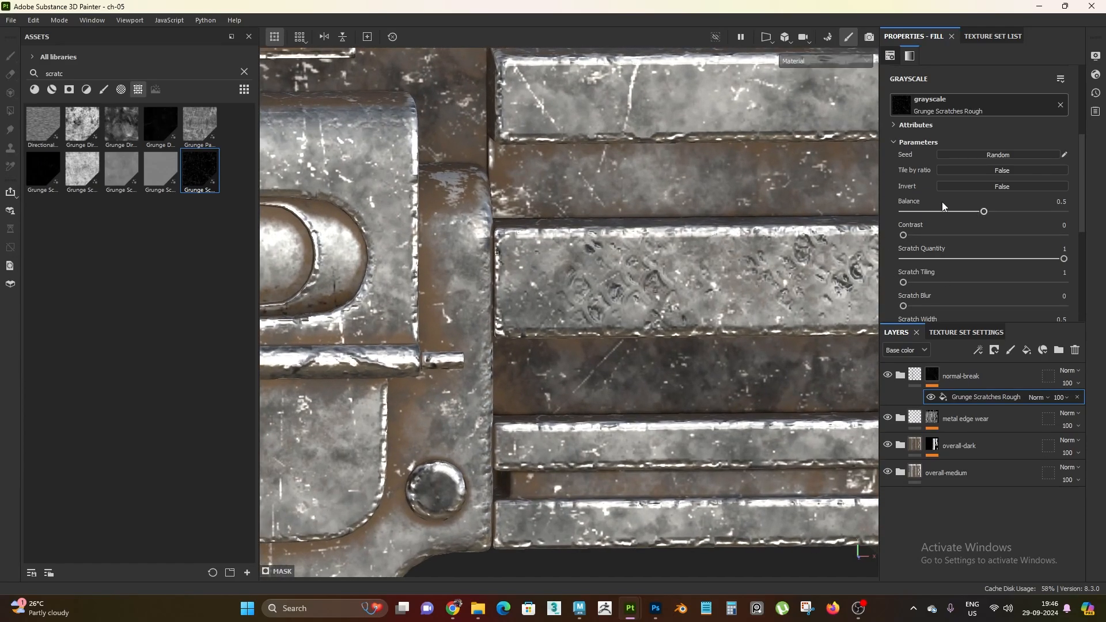
pyautogui.scroll(3, 979, 204)
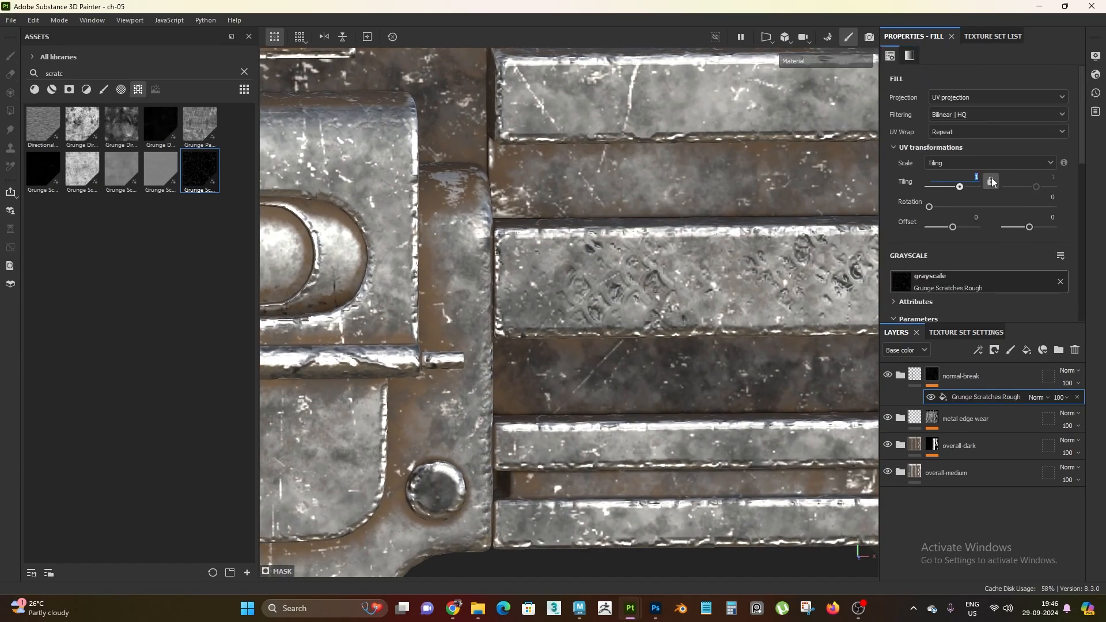
pyautogui.write('8')
pyautogui.press('Return')
pyautogui.keyDown('alt'); pyautogui.moveTo(634, 368); pyautogui.dragTo(611, 368, button='right'); pyautogui.keyUp('alt')
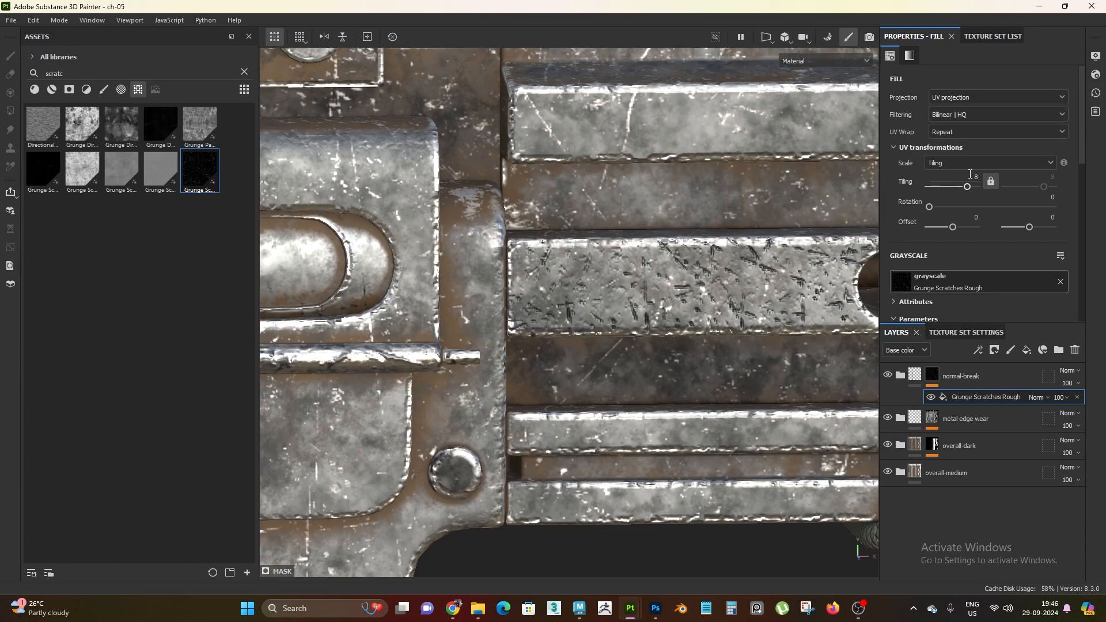
# - Switch the Grunge Scratches Rough fill to Tri-planar projection and check the scratches on the handguard panel
pyautogui.click(963, 98)
pyautogui.click(948, 132)
pyautogui.keyDown('alt'); pyautogui.moveTo(772, 264); pyautogui.dragTo(717, 222, button='right'); pyautogui.keyUp('alt')
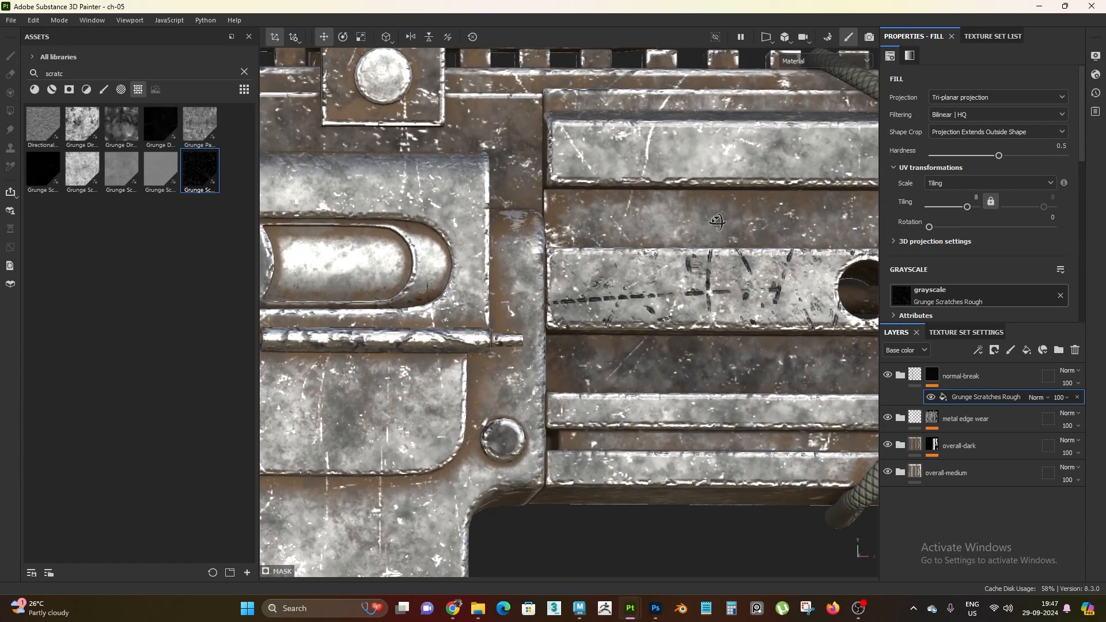
pyautogui.keyDown('alt'); pyautogui.moveTo(605, 270); pyautogui.dragTo(642, 328); pyautogui.keyUp('alt')
pyautogui.keyDown('alt'); pyautogui.moveTo(585, 230); pyautogui.dragTo(607, 278, button='right'); pyautogui.keyUp('alt')
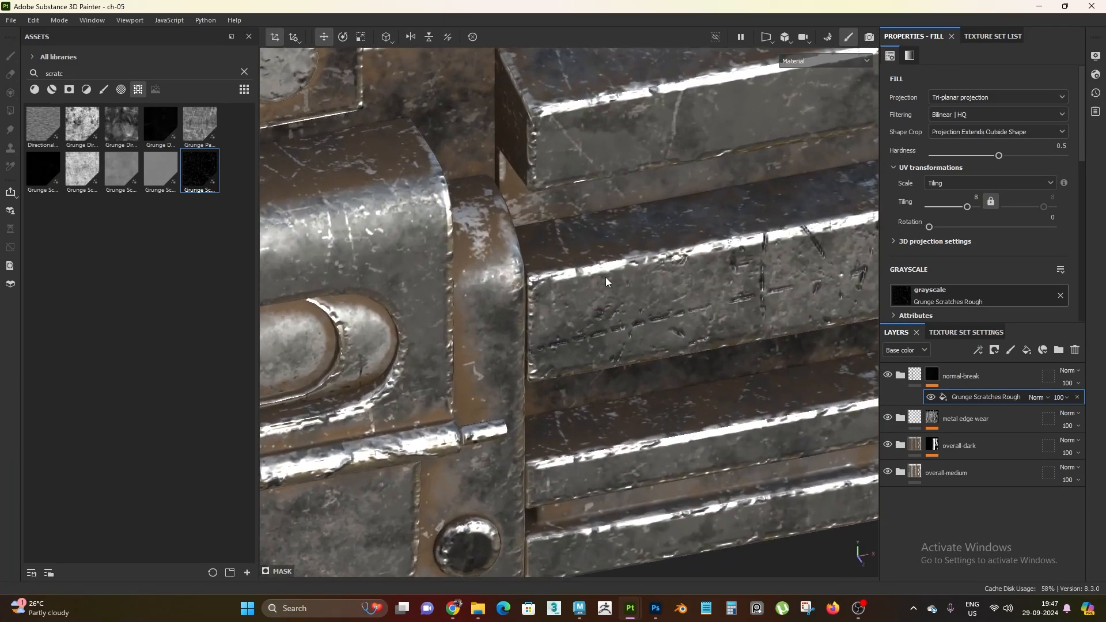
pyautogui.keyDown('alt'); pyautogui.moveTo(663, 255); pyautogui.dragTo(553, 201); pyautogui.keyUp('alt')
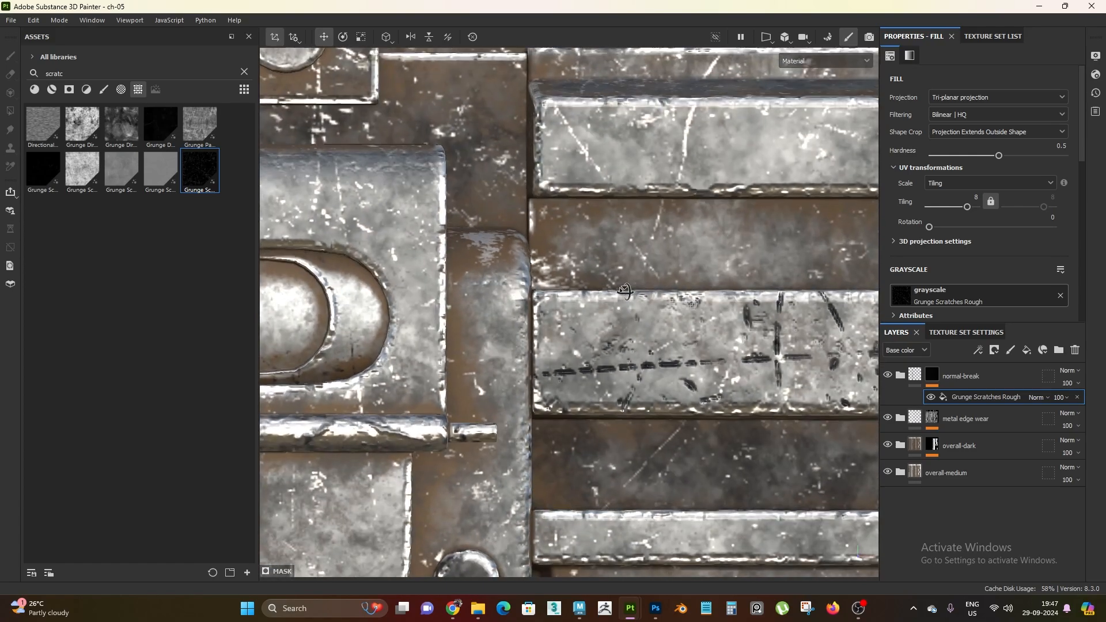
pyautogui.keyDown('alt'); pyautogui.moveTo(507, 277); pyautogui.dragTo(537, 325, button='right'); pyautogui.keyUp('alt')
pyautogui.keyDown('alt'); pyautogui.moveTo(537, 325); pyautogui.dragTo(496, 290, button='middle'); pyautogui.keyUp('alt')
# - Add a Levels effect above Grunge Scratches Rough in the normal-break mask and invert it
pyautogui.rightClick(981, 399)
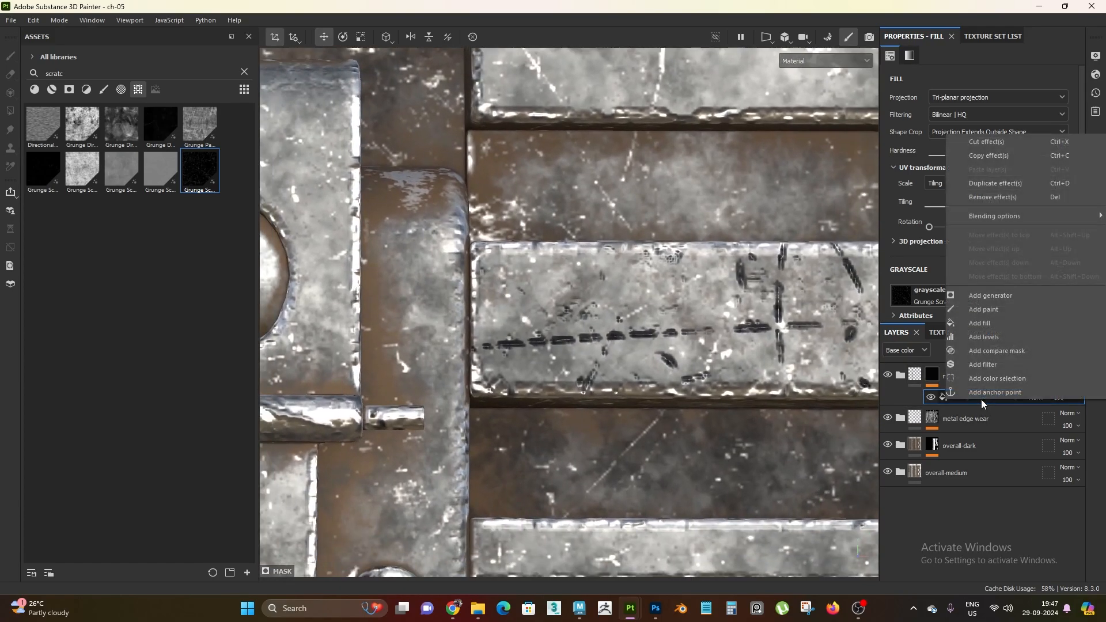
pyautogui.click(998, 336)
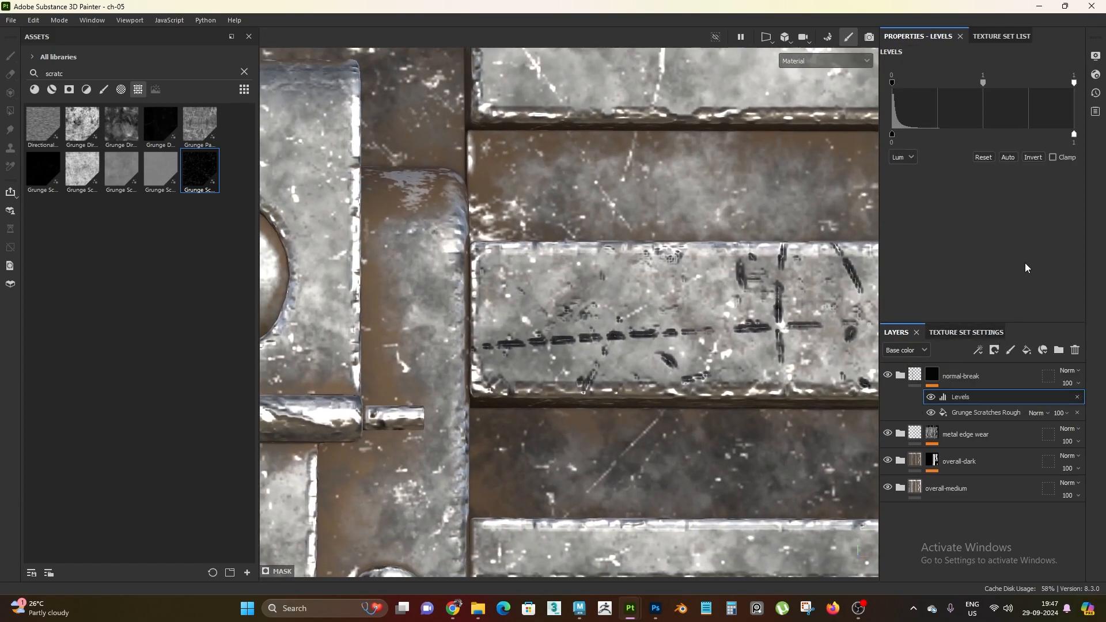
pyautogui.click(1033, 157)
# - Examine the scratch-broken scale pattern along the whole length of the handguard panel
pyautogui.scroll(-5, 600, 281)
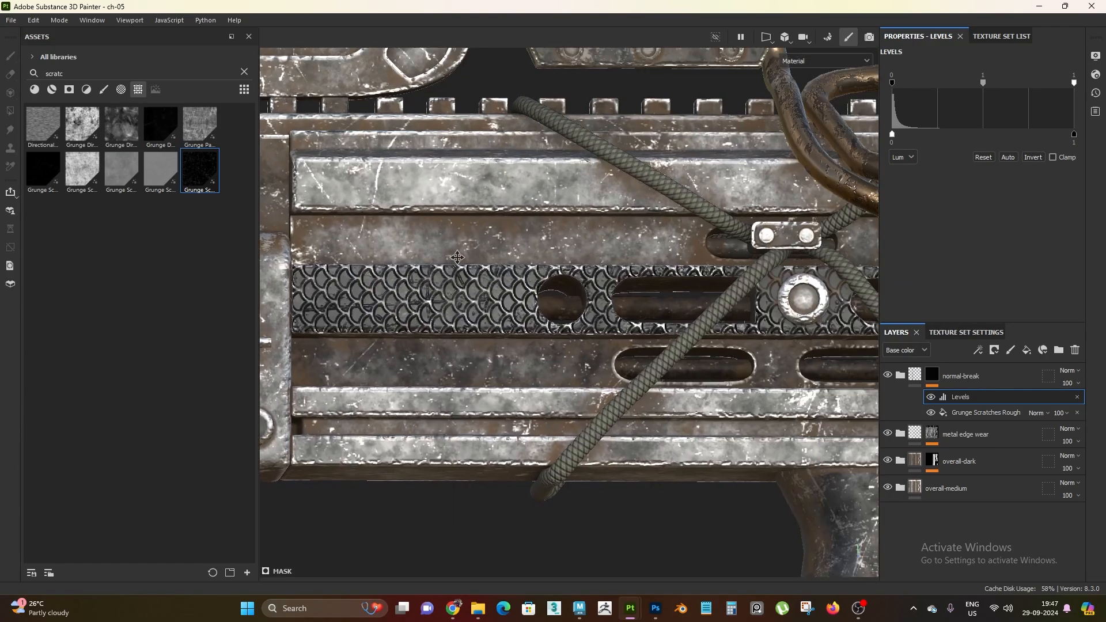
pyautogui.scroll(3, 600, 280)
pyautogui.scroll(6, 599, 281)
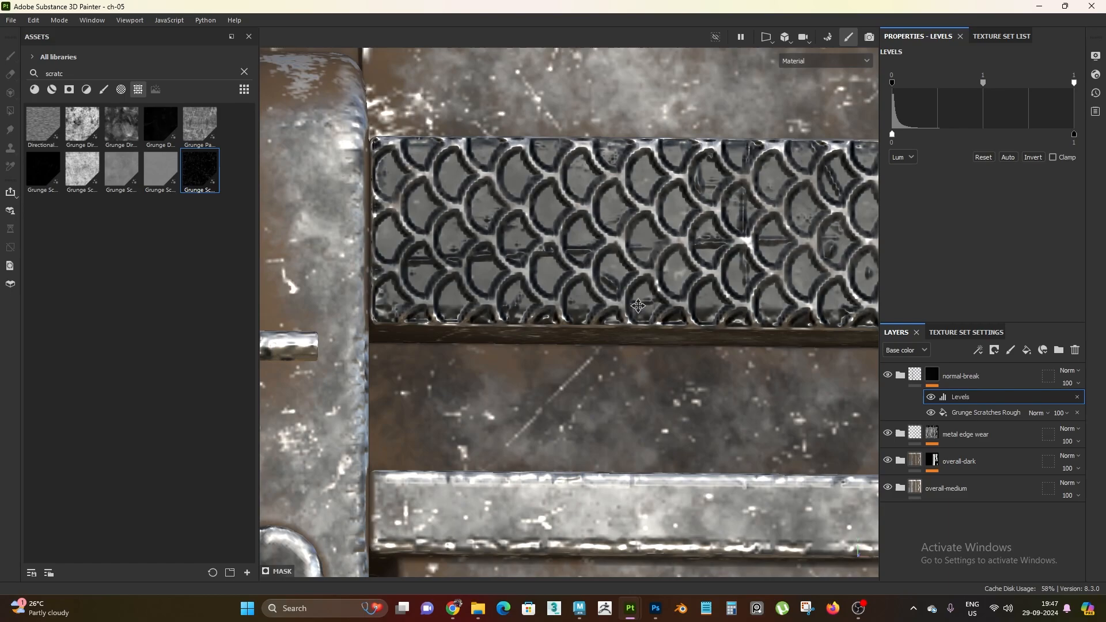
pyautogui.scroll(-3, 639, 305)
pyautogui.scroll(3, 714, 272)
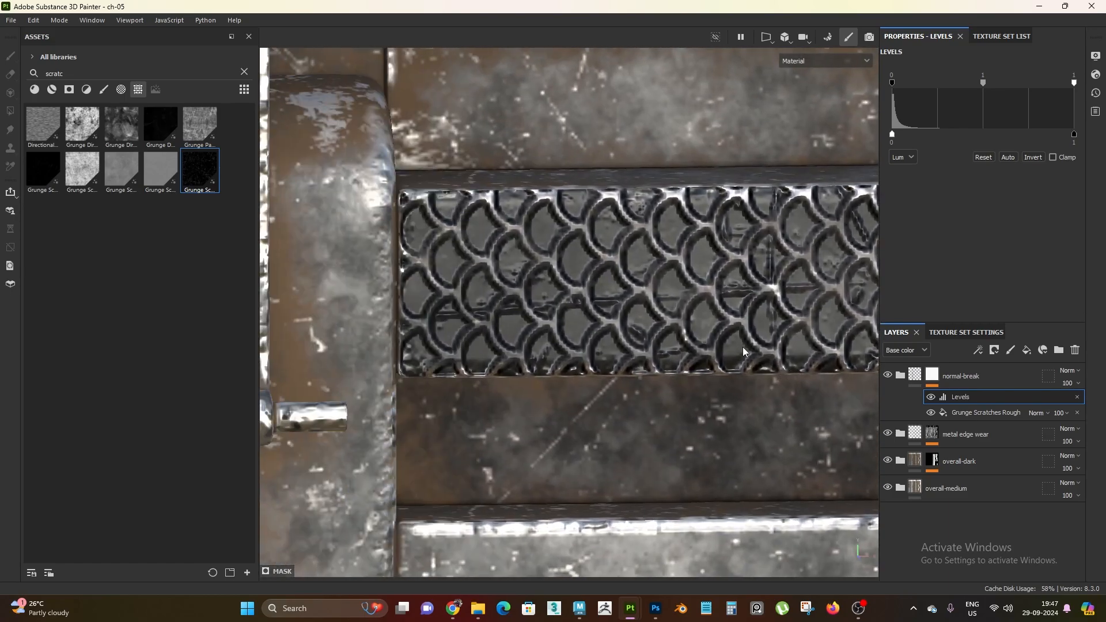
pyautogui.keyDown('alt'); pyautogui.moveTo(742, 347); pyautogui.dragTo(735, 331); pyautogui.keyUp('alt')
pyautogui.keyDown('alt'); pyautogui.moveTo(527, 450); pyautogui.dragTo(300, 437, button='middle'); pyautogui.keyUp('alt')
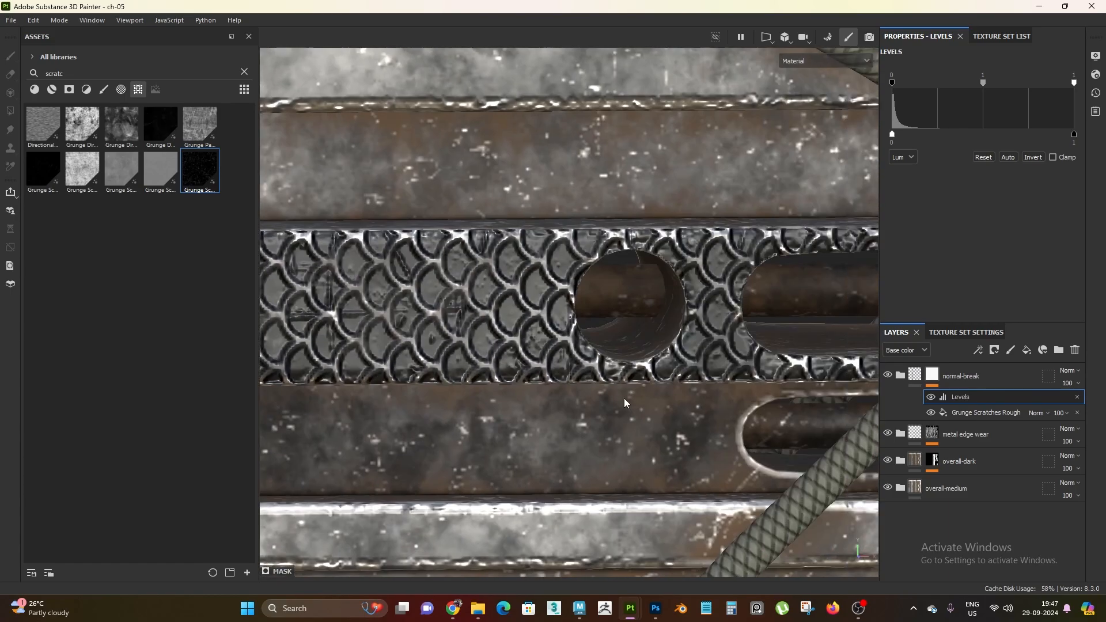
pyautogui.keyDown('alt'); pyautogui.moveTo(686, 392); pyautogui.dragTo(346, 398, button='middle'); pyautogui.keyUp('alt')
pyautogui.keyDown('alt'); pyautogui.moveTo(633, 399); pyautogui.dragTo(387, 389, button='middle'); pyautogui.keyUp('alt')
pyautogui.keyDown('alt'); pyautogui.moveTo(692, 386); pyautogui.dragTo(390, 395, button='middle'); pyautogui.keyUp('alt')
pyautogui.keyDown('alt'); pyautogui.moveTo(688, 432); pyautogui.dragTo(682, 400); pyautogui.keyUp('alt')
pyautogui.scroll(-3, 638, 325)
pyautogui.keyDown('alt'); pyautogui.moveTo(778, 346); pyautogui.dragTo(828, 376); pyautogui.keyUp('alt')
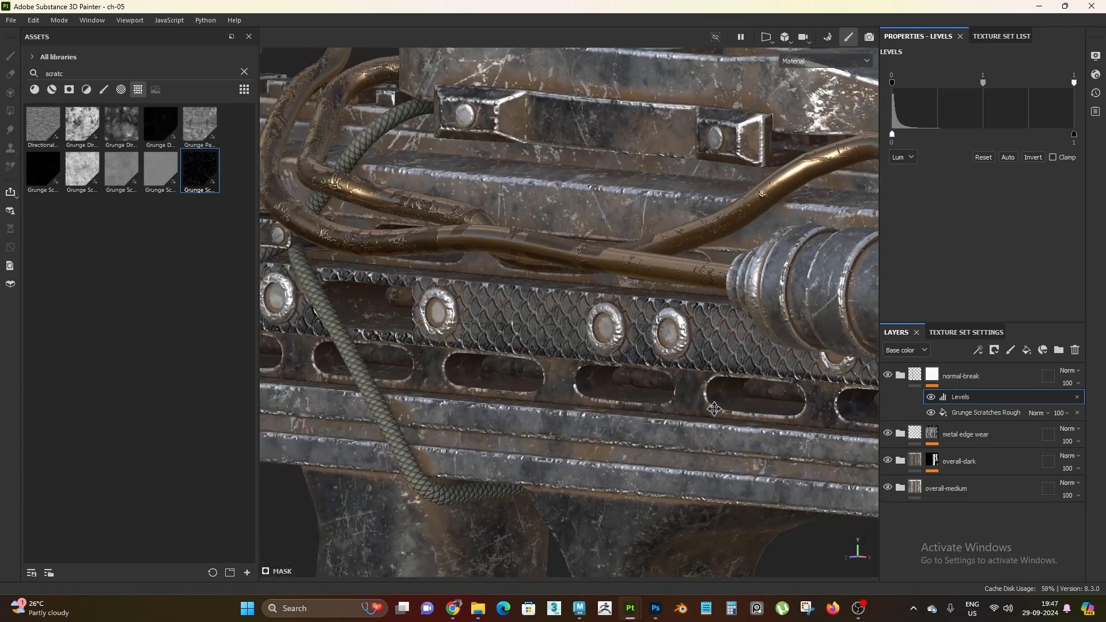
# - Examine the scale pattern where the handguard meets the receiver, both up close and against the whole rifle
pyautogui.scroll(-3, 818, 375)
pyautogui.keyDown('alt'); pyautogui.moveTo(363, 403); pyautogui.dragTo(605, 334, button='middle'); pyautogui.keyUp('alt')
pyautogui.scroll(3, 605, 335)
pyautogui.keyDown('alt'); pyautogui.moveTo(604, 334); pyautogui.dragTo(749, 398, button='right'); pyautogui.keyUp('alt')
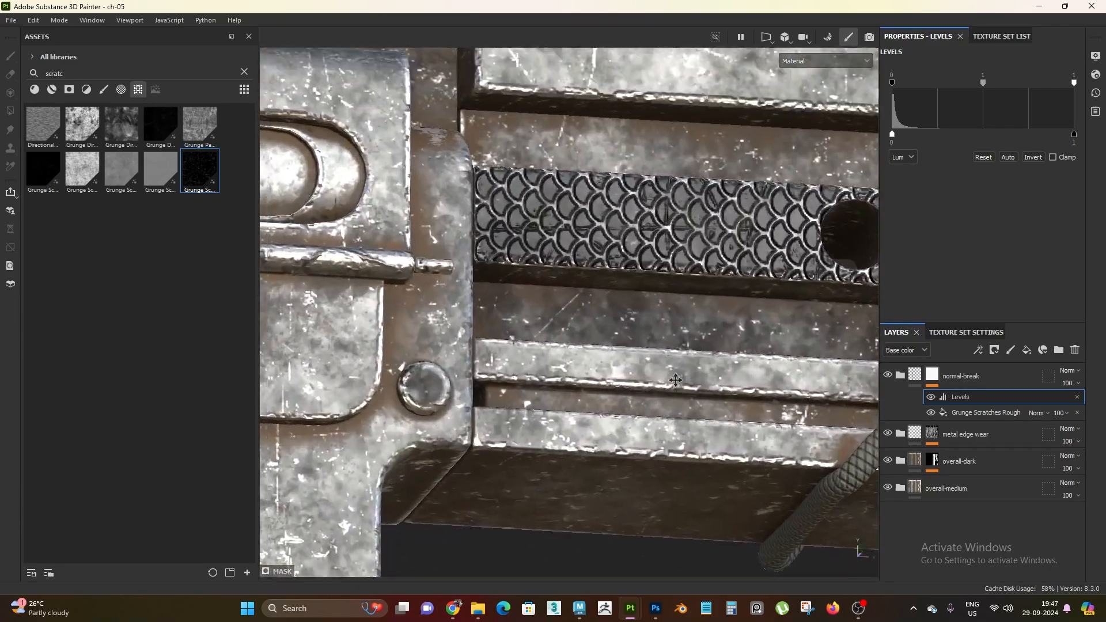
pyautogui.keyDown('alt'); pyautogui.moveTo(749, 398); pyautogui.dragTo(773, 438); pyautogui.keyUp('alt')
pyautogui.keyDown('alt'); pyautogui.moveTo(772, 438); pyautogui.dragTo(352, 170, button='right'); pyautogui.keyUp('alt')
pyautogui.keyDown('alt'); pyautogui.moveTo(632, 539); pyautogui.dragTo(580, 385, button='middle'); pyautogui.keyUp('alt')
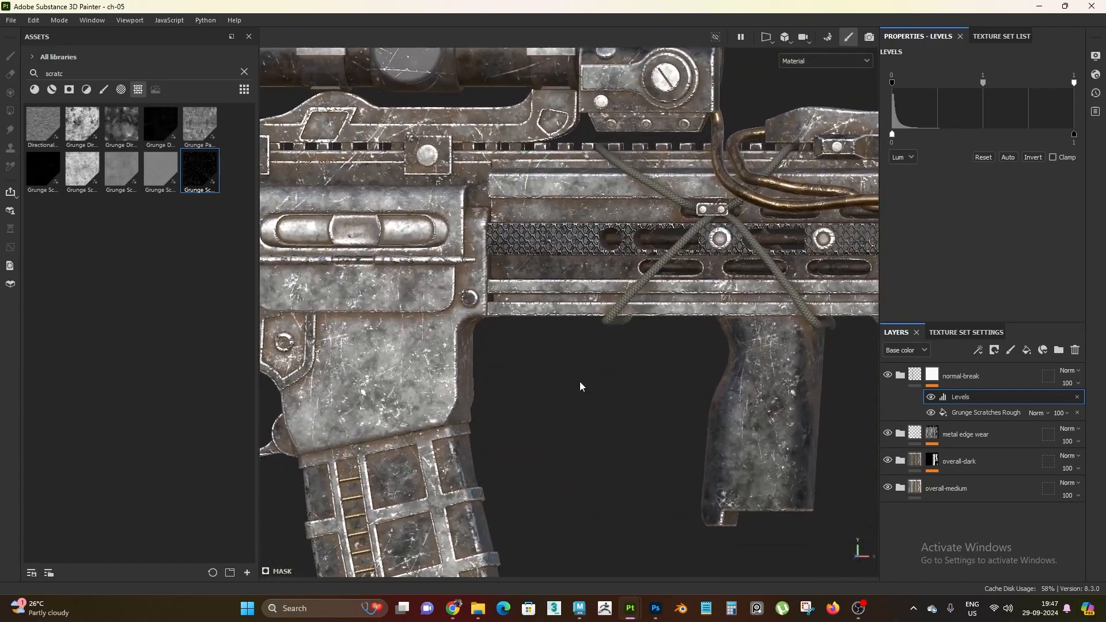
pyautogui.keyDown('alt'); pyautogui.moveTo(580, 386); pyautogui.dragTo(749, 518, button='right'); pyautogui.keyUp('alt')
pyautogui.keyDown('alt'); pyautogui.moveTo(596, 276); pyautogui.dragTo(747, 307, button='middle'); pyautogui.keyUp('alt')
pyautogui.keyDown('alt'); pyautogui.moveTo(748, 307); pyautogui.dragTo(767, 331, button='right'); pyautogui.keyUp('alt')
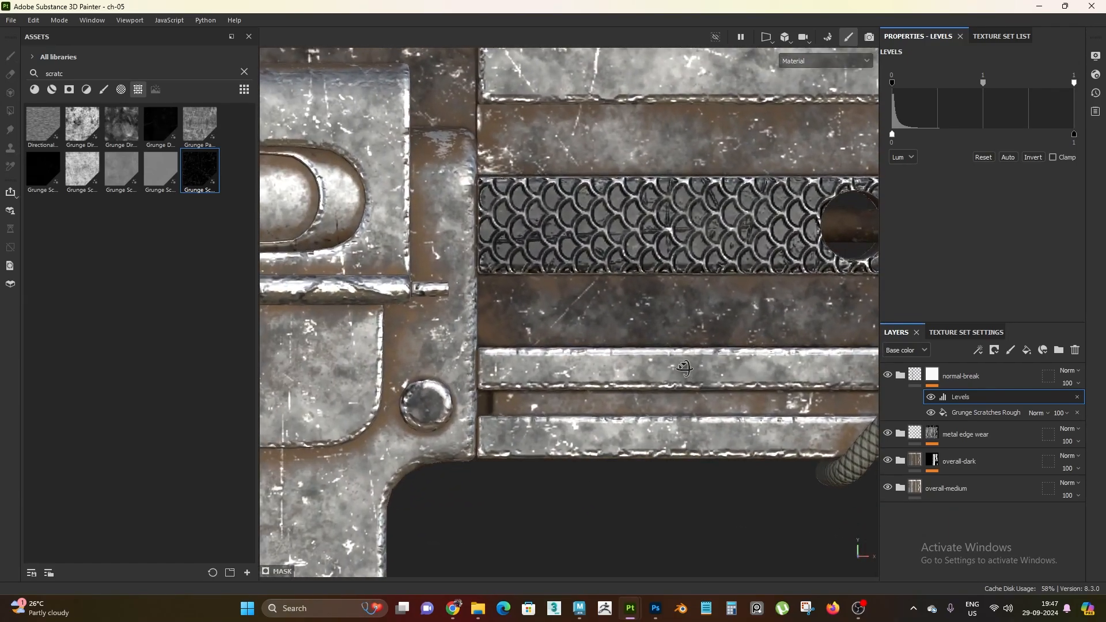
pyautogui.keyDown('alt'); pyautogui.moveTo(766, 331); pyautogui.dragTo(708, 398); pyautogui.keyUp('alt')
pyautogui.moveTo(681, 363)
pyautogui.keyDown('shift'); pyautogui.mouseDown(button='right')
pyautogui.moveTo(628, 362)
pyautogui.moveTo(677, 358)
pyautogui.mouseUp(button='right'); pyautogui.keyUp('shift')
pyautogui.keyDown('alt'); pyautogui.moveTo(677, 359); pyautogui.dragTo(645, 317); pyautogui.keyUp('alt')
pyautogui.keyDown('alt'); pyautogui.moveTo(646, 317); pyautogui.dragTo(662, 340, button='right'); pyautogui.keyUp('alt')
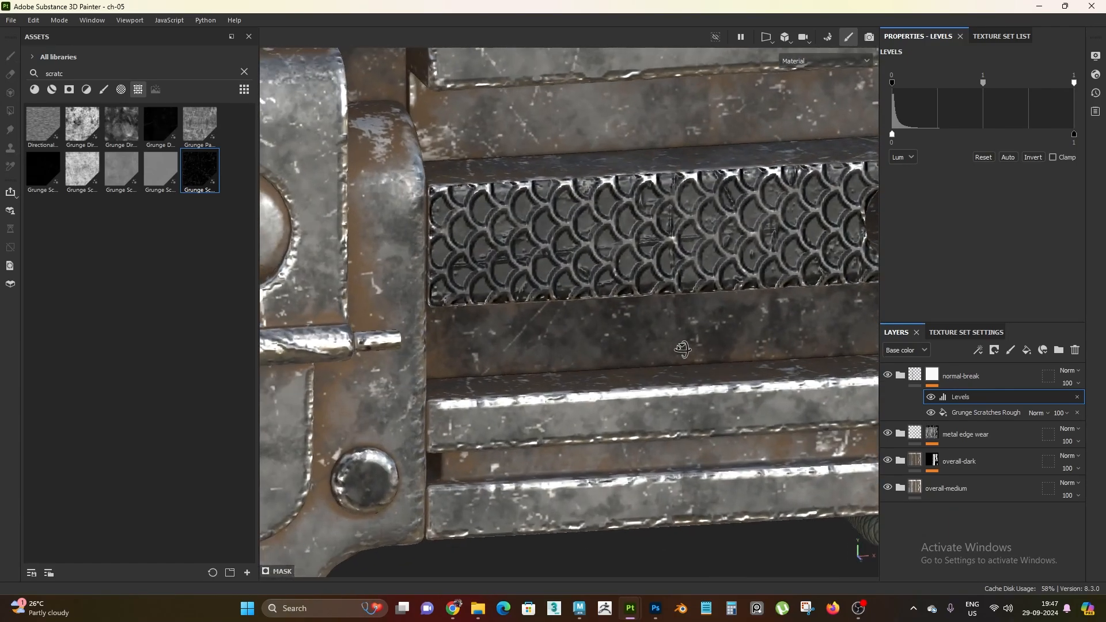
pyautogui.keyDown('alt'); pyautogui.moveTo(663, 340); pyautogui.dragTo(743, 318, button='middle'); pyautogui.keyUp('alt')
pyautogui.keyDown('alt'); pyautogui.moveTo(733, 324); pyautogui.dragTo(658, 321); pyautogui.keyUp('alt')
pyautogui.keyDown('alt'); pyautogui.moveTo(641, 195); pyautogui.dragTo(774, 393, button='right'); pyautogui.keyUp('alt')
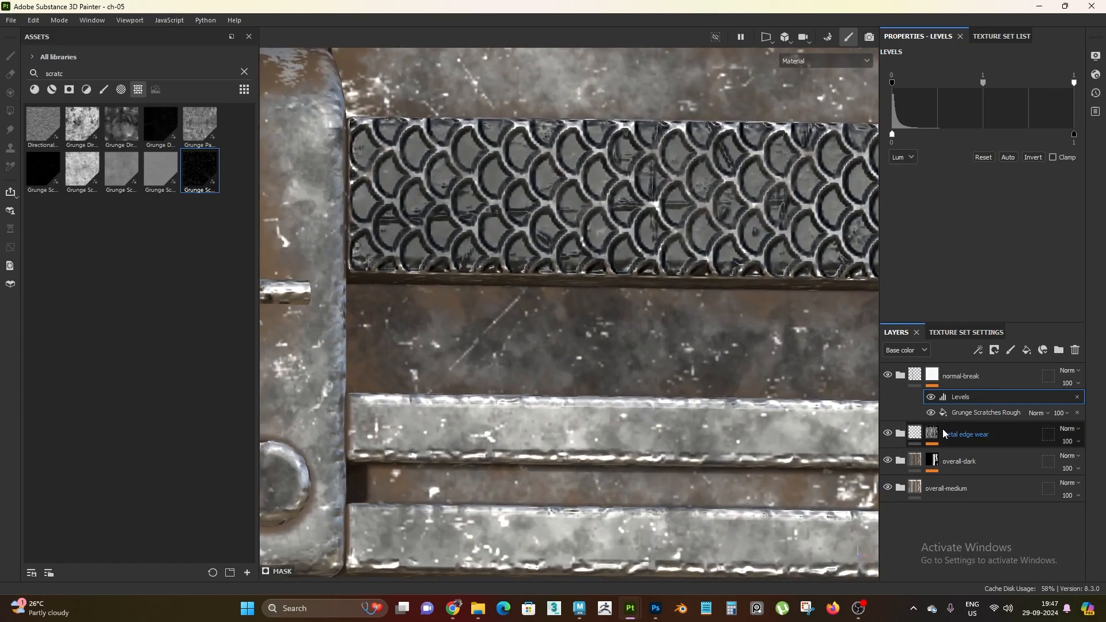
# - Set the height of Fill layer 4 inside the normal folder to -0.15
pyautogui.click(914, 375)
pyautogui.click(900, 375)
pyautogui.click(912, 402)
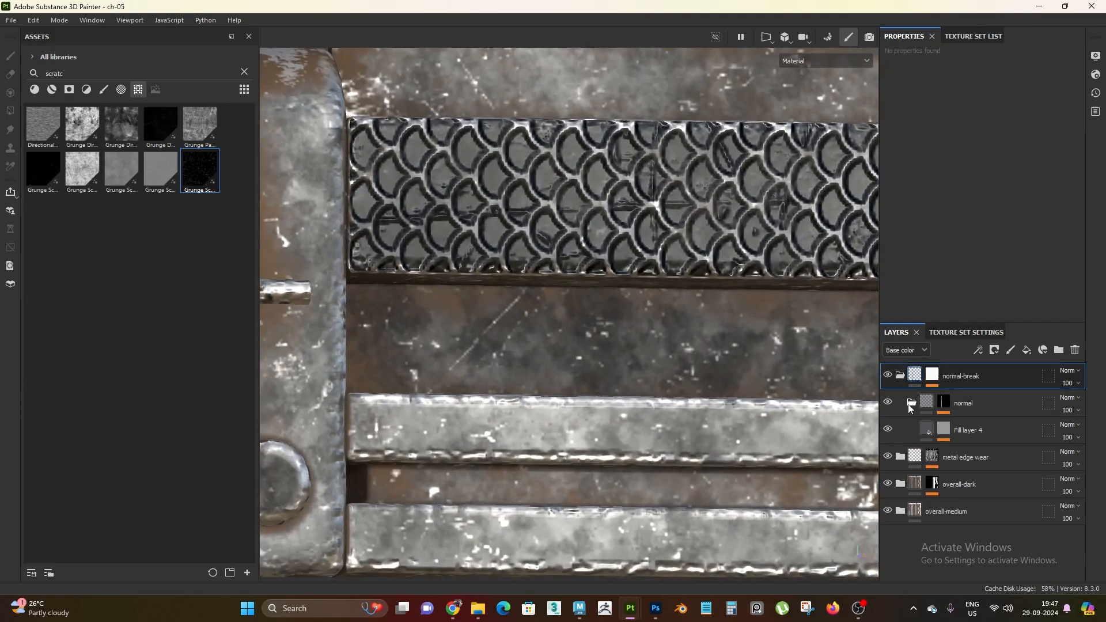
pyautogui.click(1000, 430)
pyautogui.scroll(-3, 1018, 189)
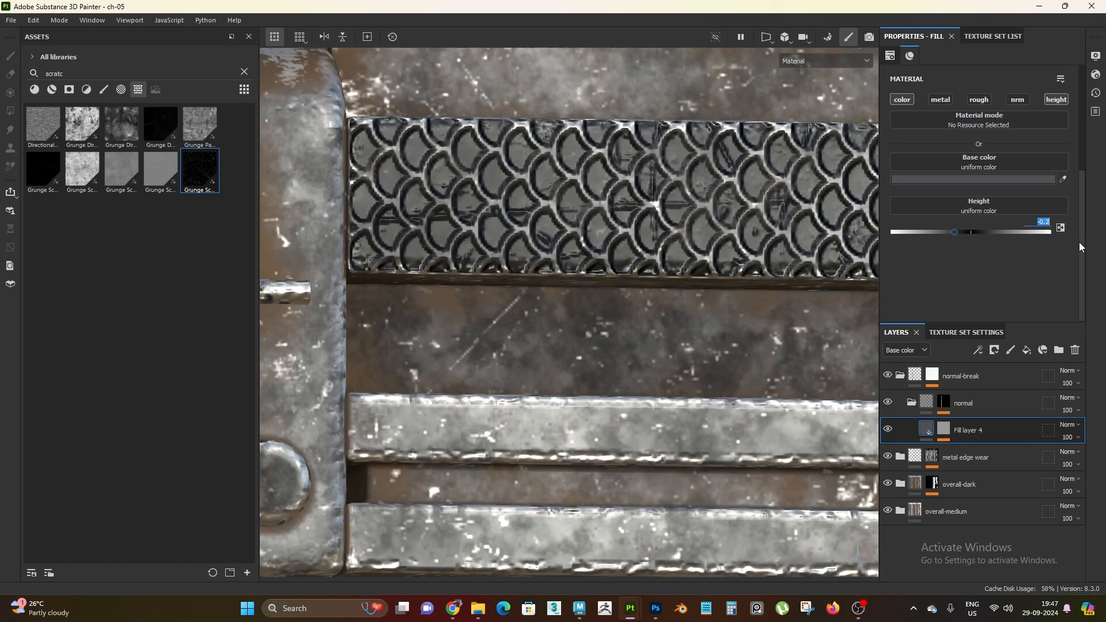
pyautogui.write('-0.15')
pyautogui.press('Return')
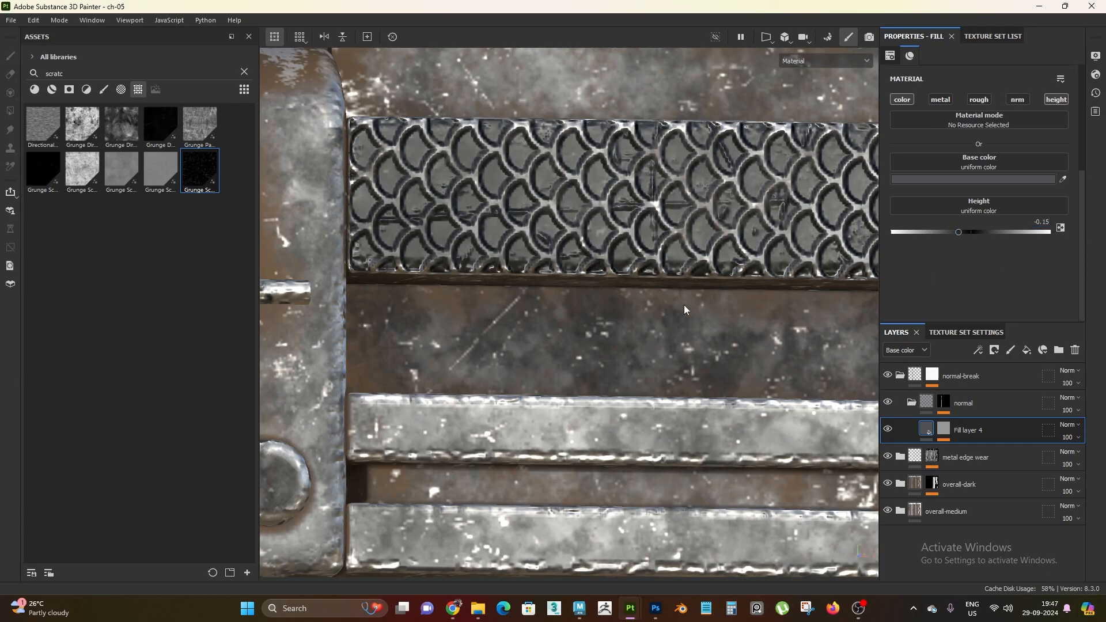
pyautogui.keyDown('alt'); pyautogui.moveTo(636, 269); pyautogui.dragTo(461, 130, button='right'); pyautogui.keyUp('alt')
# - Collapse the normal and normal-break folders and check the patterned panel from farther away
pyautogui.click(925, 402)
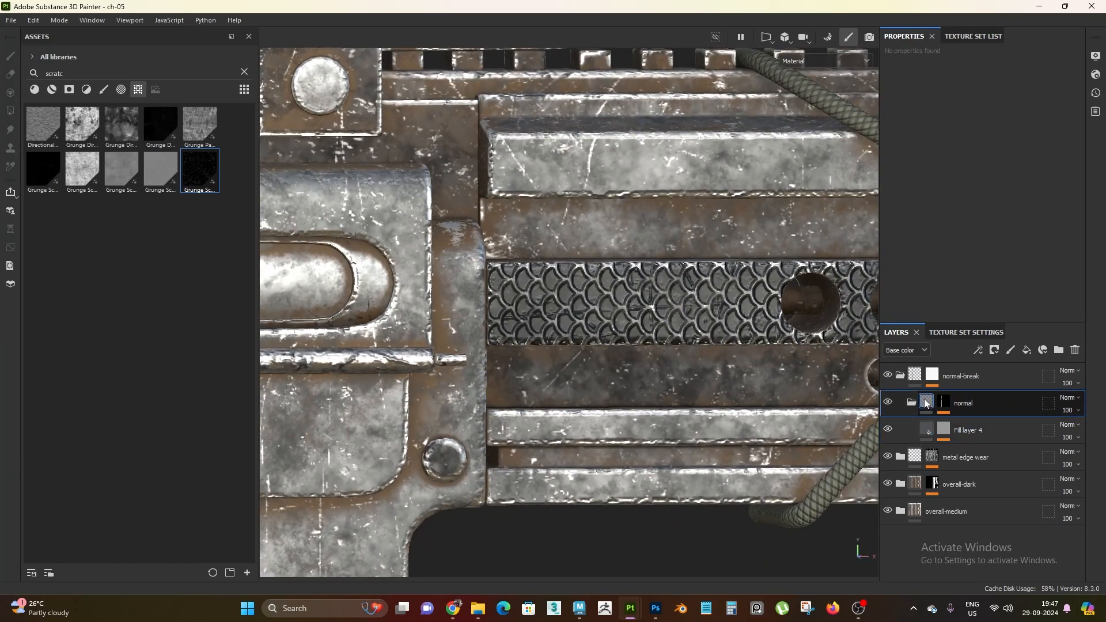
pyautogui.click(911, 402)
pyautogui.click(900, 375)
pyautogui.keyDown('alt'); pyautogui.moveTo(689, 355); pyautogui.dragTo(537, 232, button='right'); pyautogui.keyUp('alt')
pyautogui.keyDown('alt'); pyautogui.moveTo(537, 231); pyautogui.dragTo(537, 202); pyautogui.keyUp('alt')
pyautogui.keyDown('alt'); pyautogui.moveTo(651, 391); pyautogui.dragTo(566, 305, button='right'); pyautogui.keyUp('alt')
pyautogui.keyDown('alt'); pyautogui.moveTo(565, 305); pyautogui.dragTo(565, 333); pyautogui.keyUp('alt')
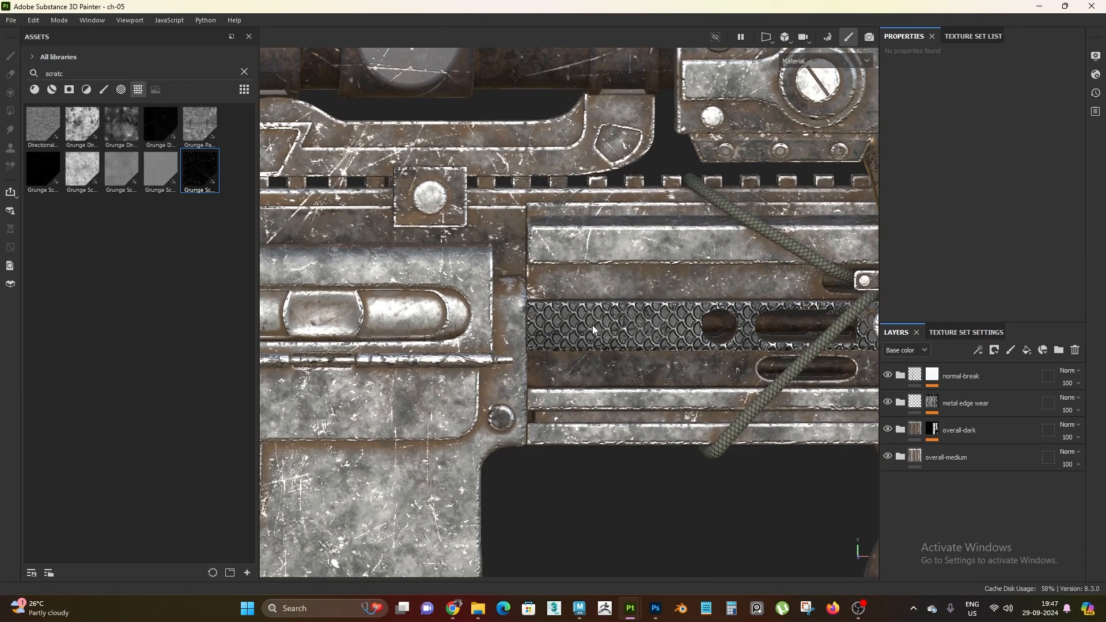
# - Copy the normal-break folder and toggle the visibility of texture set M_0_8 to check which handguard parts it covers
pyautogui.keyDown('alt'); pyautogui.moveTo(592, 325); pyautogui.dragTo(686, 438, button='right'); pyautogui.keyUp('alt')
pyautogui.keyDown('alt'); pyautogui.moveTo(578, 247); pyautogui.dragTo(561, 234); pyautogui.keyUp('alt')
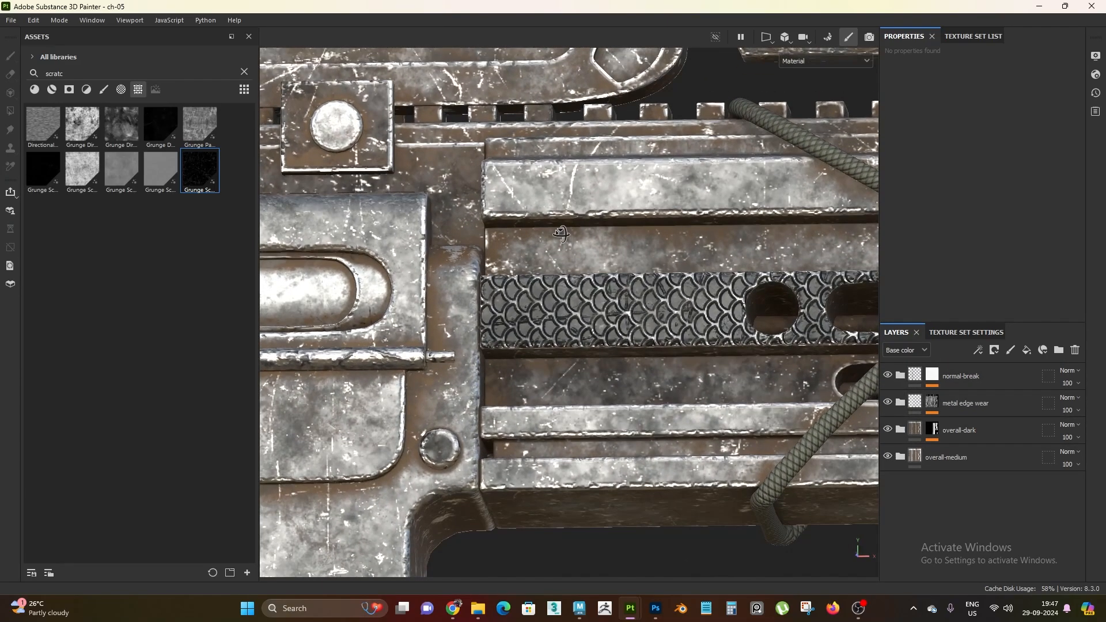
pyautogui.click(985, 378)
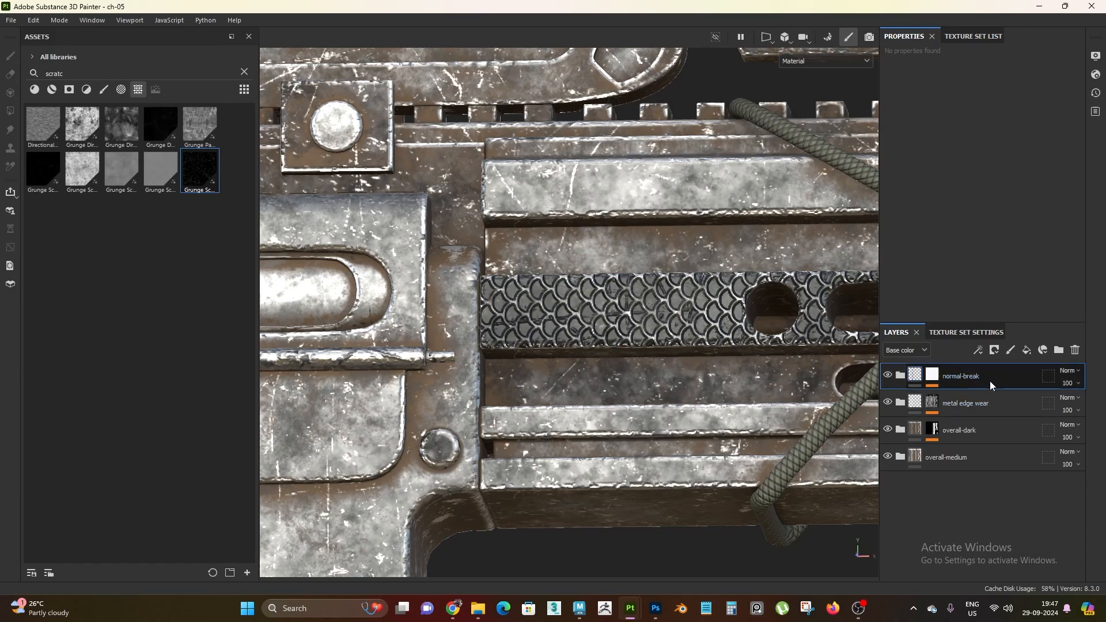
pyautogui.click(952, 35)
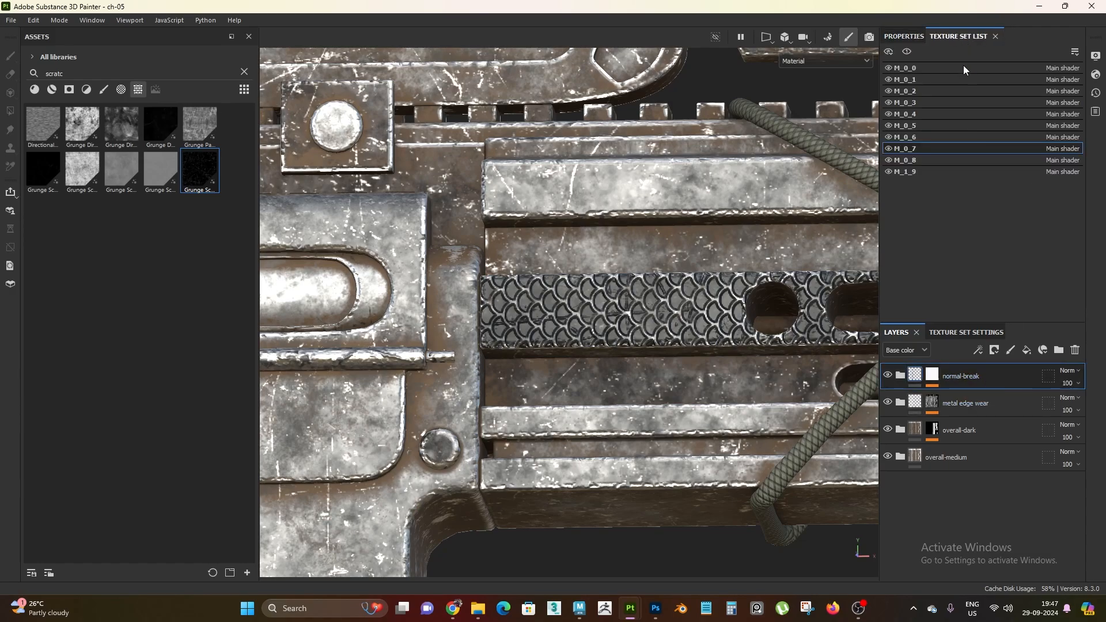
pyautogui.click(889, 160)
pyautogui.click(890, 160)
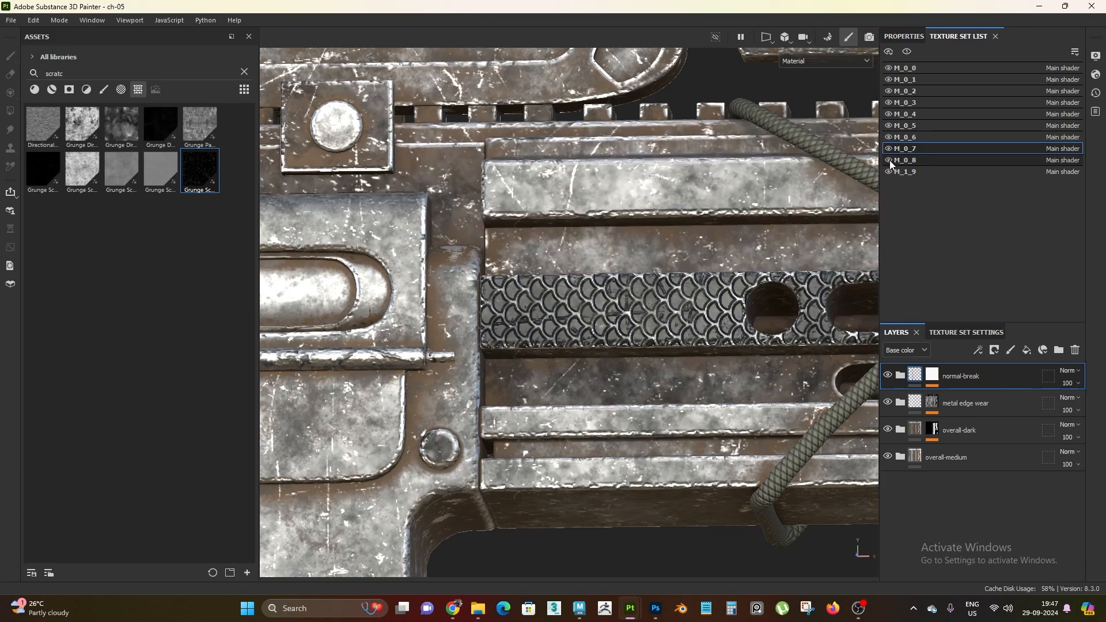
# - Paste the normal-break folder above the metal edge wear folder in texture set M_0_8
pyautogui.click(931, 162)
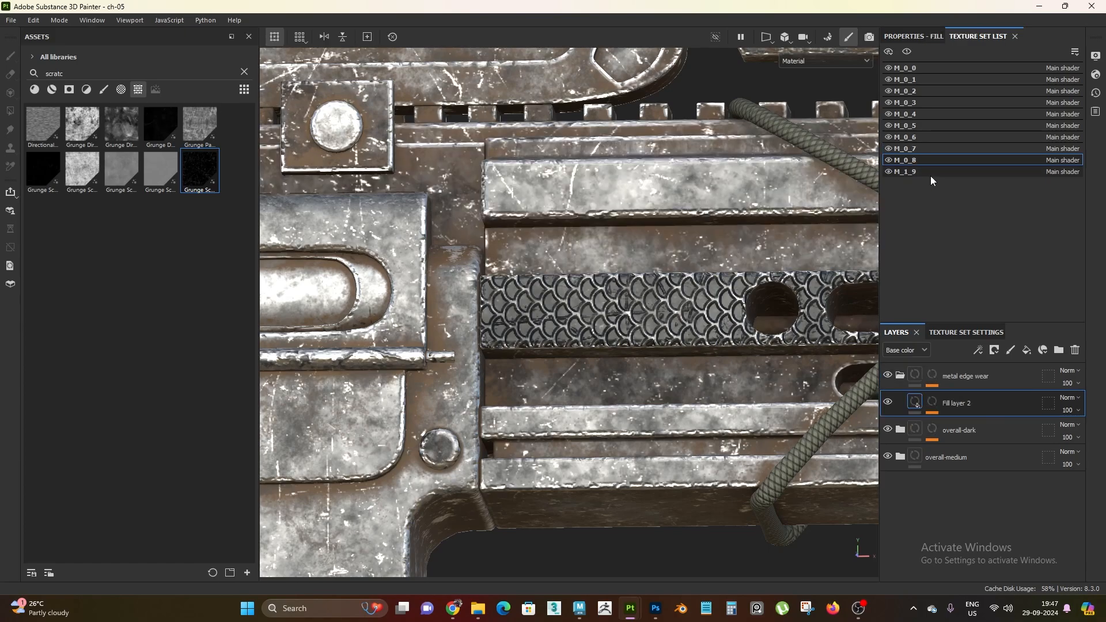
pyautogui.click(900, 376)
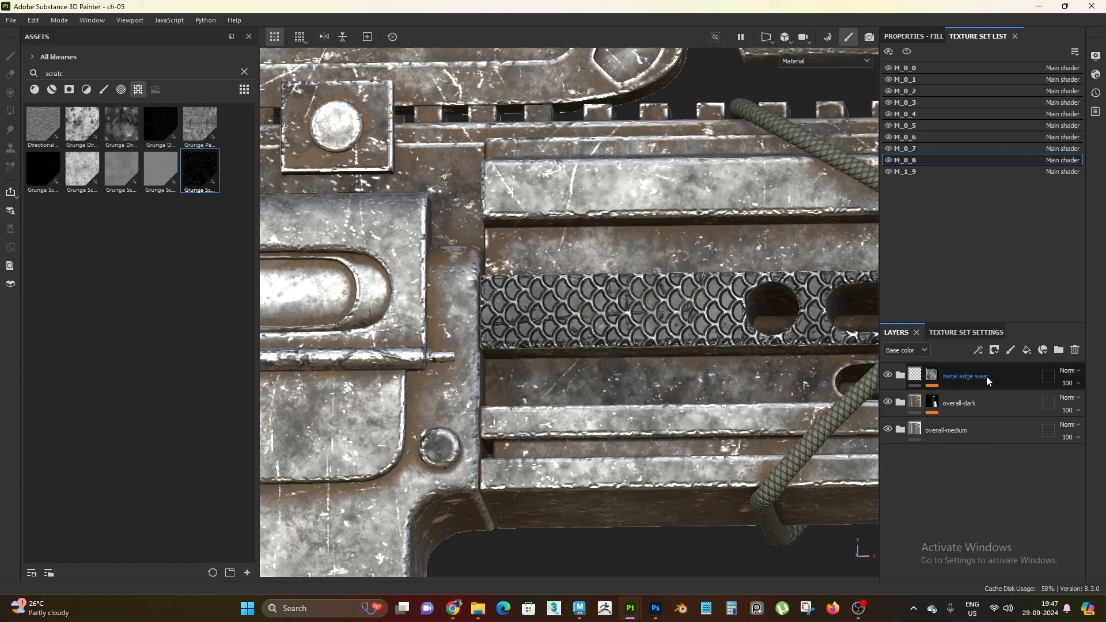
pyautogui.click(986, 376)
pyautogui.hotkey('ctrl', 'v')
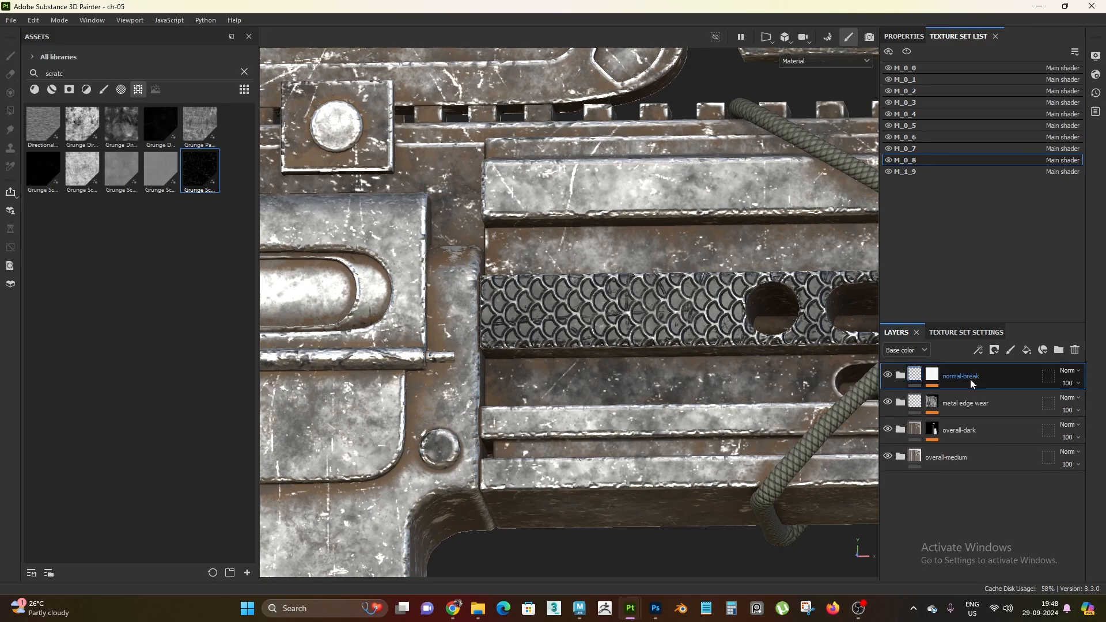
# - Replace the Paint effect on the mask of the normal folder inside the pasted normal-break folder with a new, empty one
pyautogui.rightClick(970, 379)
pyautogui.keyDown('alt'); pyautogui.moveTo(585, 392); pyautogui.dragTo(685, 374); pyautogui.keyUp('alt')
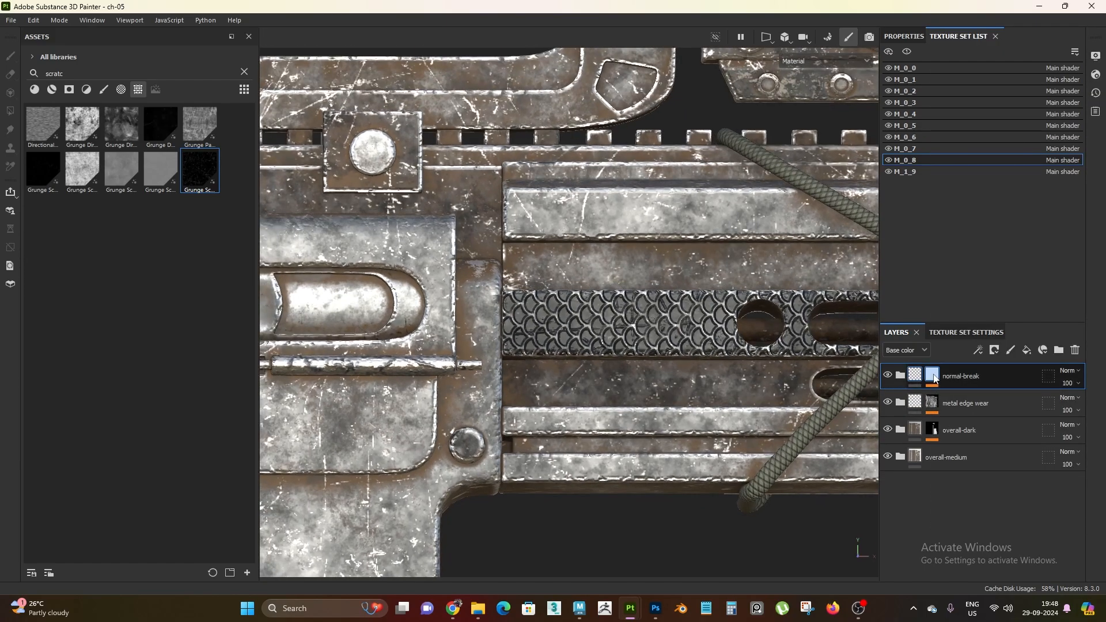
pyautogui.click(931, 375)
pyautogui.click(901, 376)
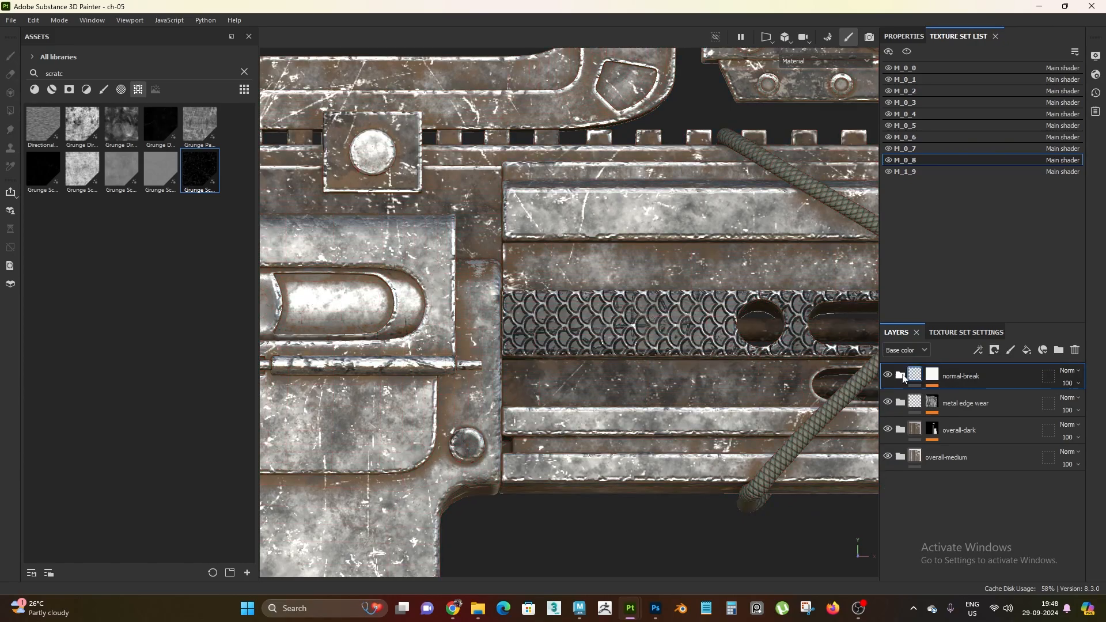
pyautogui.click(944, 405)
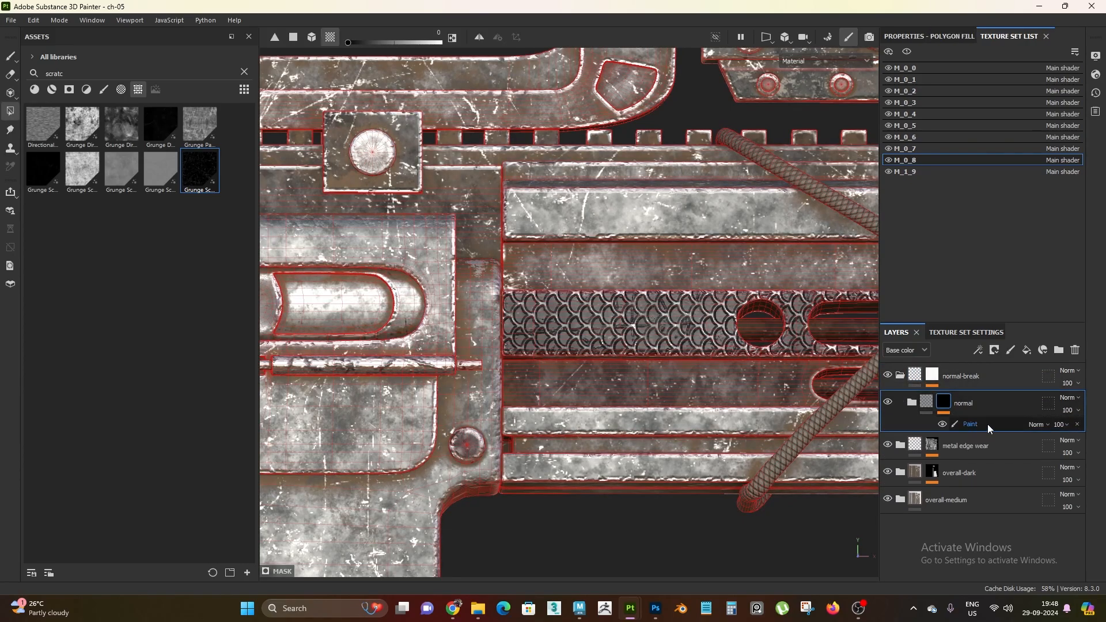
pyautogui.click(1077, 425)
pyautogui.rightClick(945, 402)
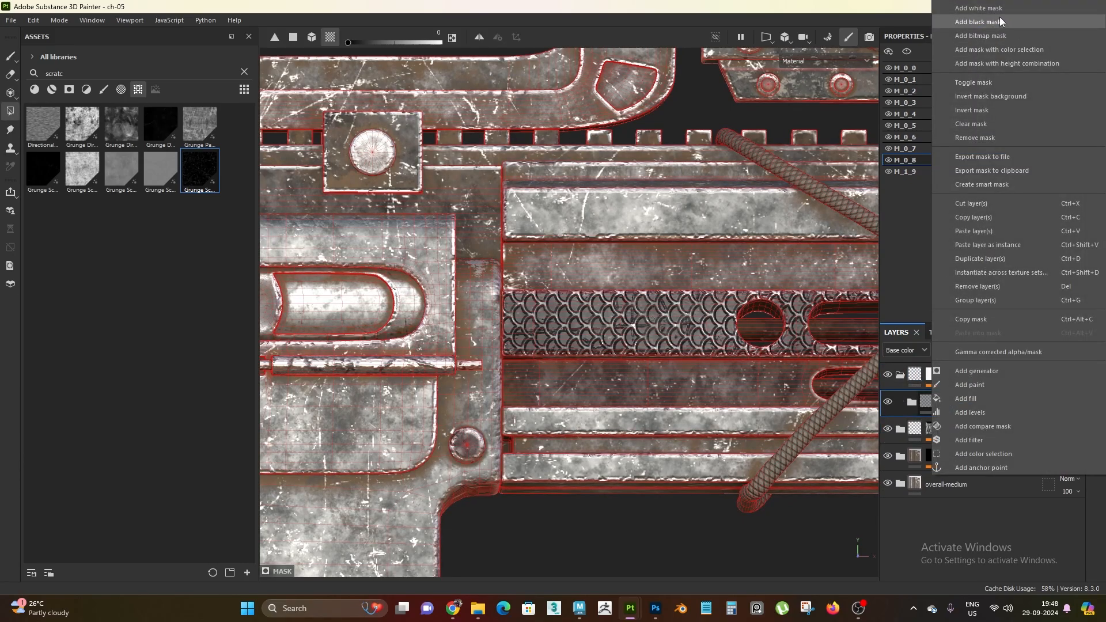
pyautogui.click(970, 385)
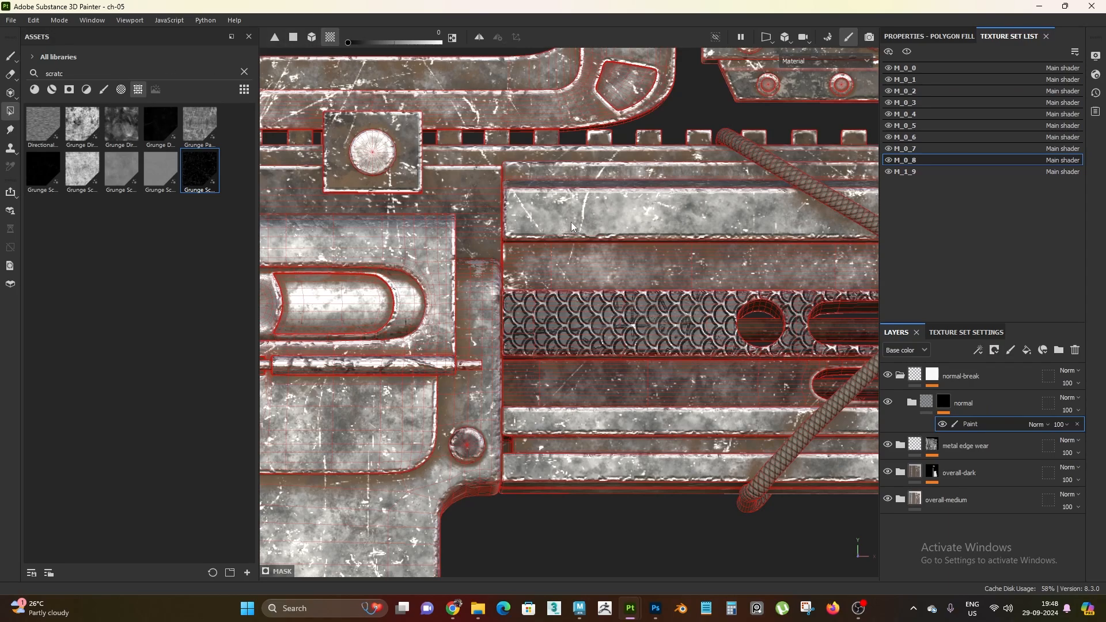
# - Reveal the scale pattern on the handguard's upper rail face with polygon fill on the mask, and collapse the normal-break folder
pyautogui.keyDown('alt'); pyautogui.moveTo(569, 280); pyautogui.dragTo(594, 297); pyautogui.keyUp('alt')
pyautogui.scroll(1, 628, 218)
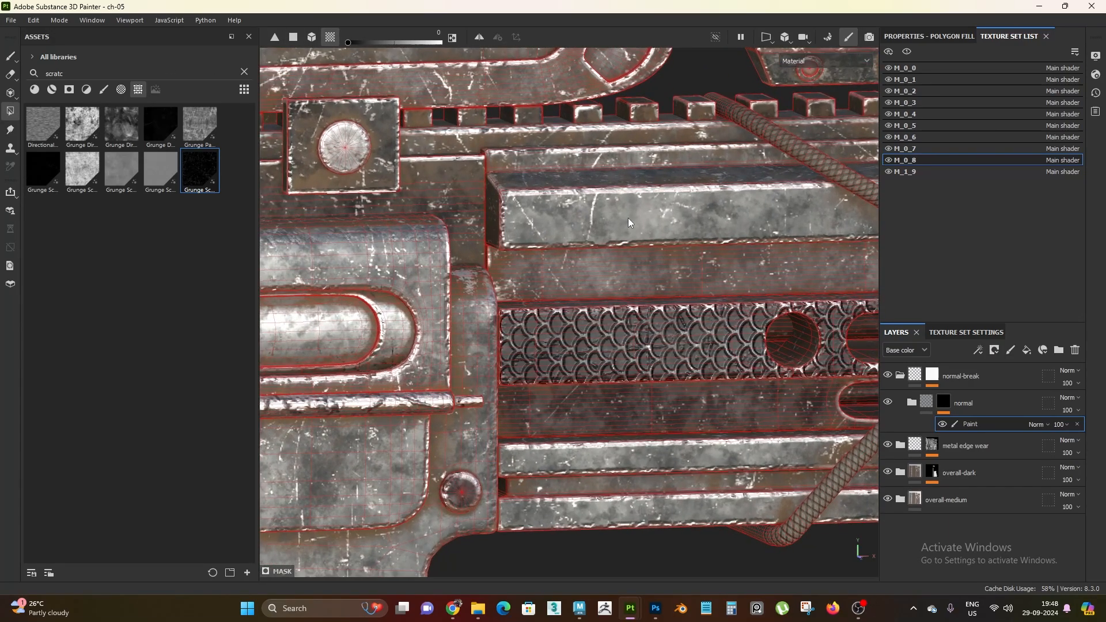
pyautogui.keyDown('alt'); pyautogui.moveTo(628, 218); pyautogui.dragTo(674, 312); pyautogui.keyUp('alt')
pyautogui.click(632, 224)
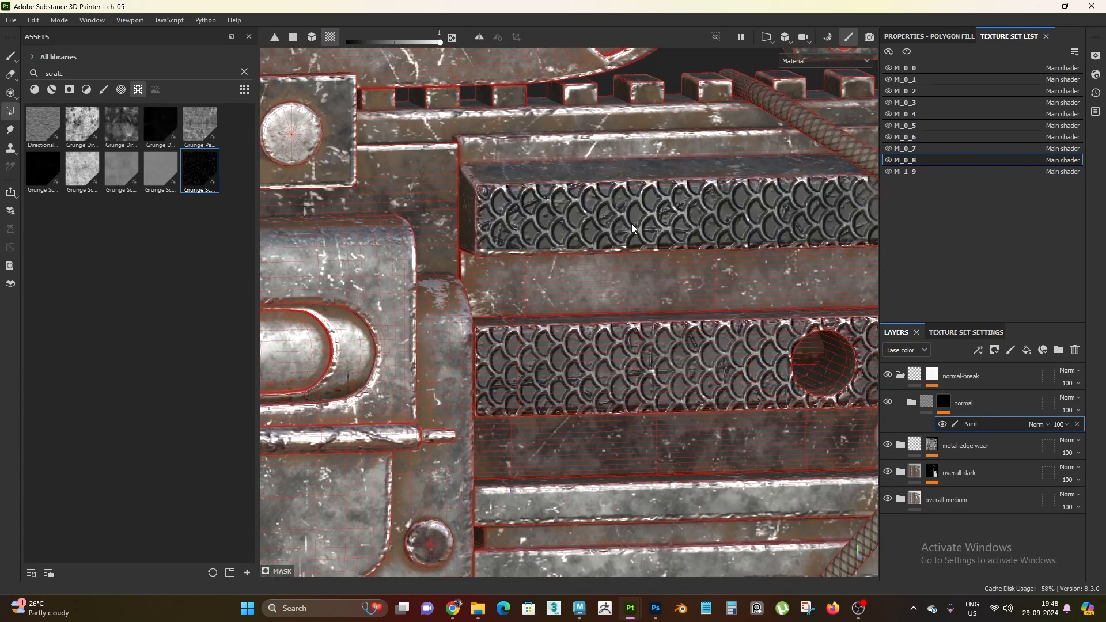
pyautogui.scroll(-2, 631, 224)
pyautogui.moveTo(617, 227)
pyautogui.keyDown('alt'); pyautogui.mouseDown()
pyautogui.moveTo(562, 190)
pyautogui.moveTo(649, 414)
pyautogui.moveTo(613, 398)
pyautogui.mouseUp(); pyautogui.keyUp('alt')
pyautogui.scroll(3, 649, 415)
pyautogui.click(926, 403)
pyautogui.click(899, 377)
# - Examine the two patterned handguard strips against the whole rifle from several distances and angles
pyautogui.scroll(-8, 736, 388)
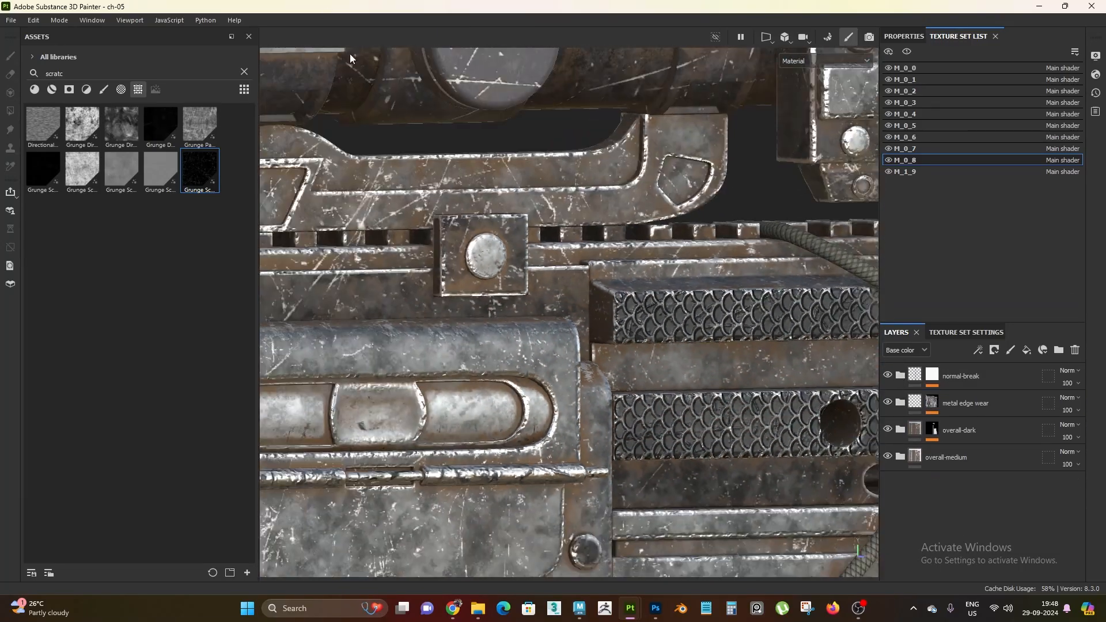
pyautogui.scroll(2, 598, 454)
pyautogui.keyDown('alt'); pyautogui.moveTo(599, 454); pyautogui.dragTo(559, 475); pyautogui.keyUp('alt')
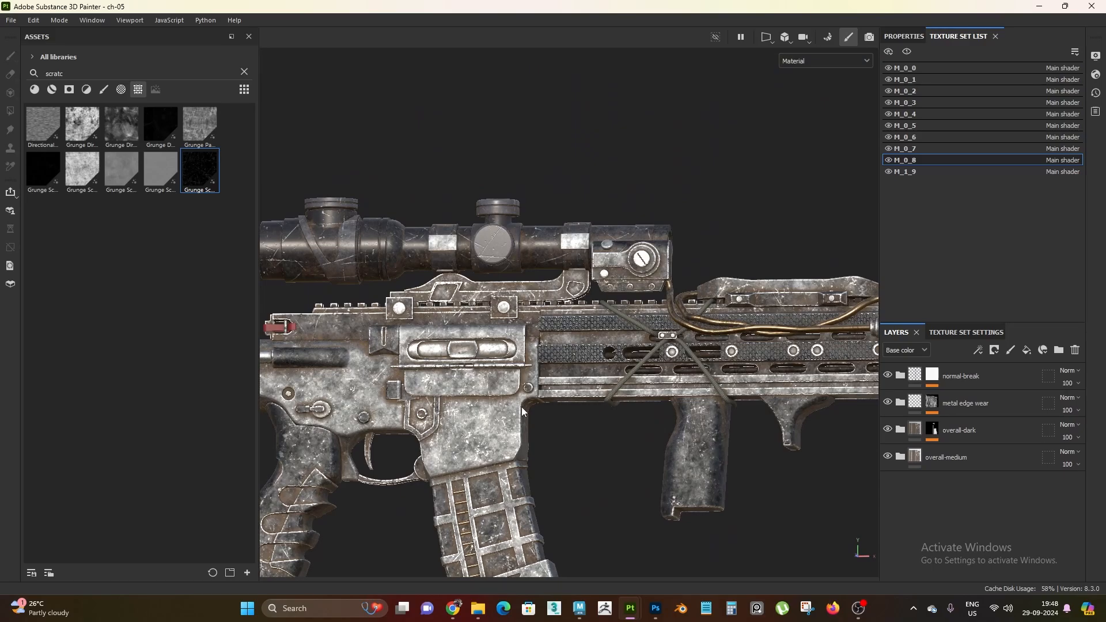
pyautogui.scroll(-4, 557, 436)
pyautogui.keyDown('alt'); pyautogui.moveTo(557, 437); pyautogui.dragTo(577, 454); pyautogui.keyUp('alt')
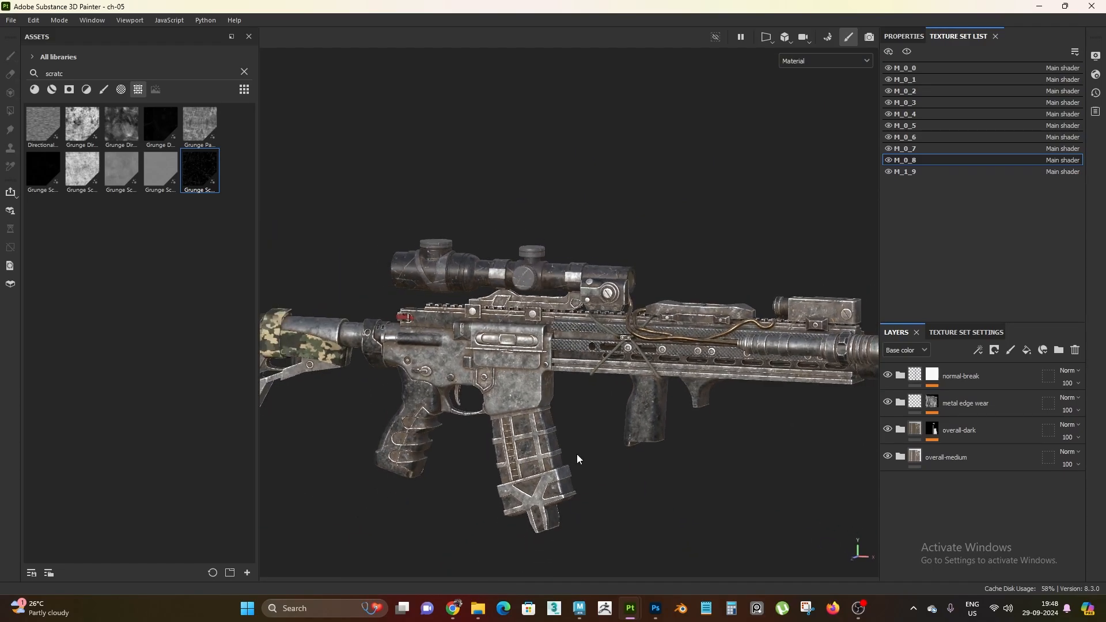
pyautogui.scroll(6, 577, 454)
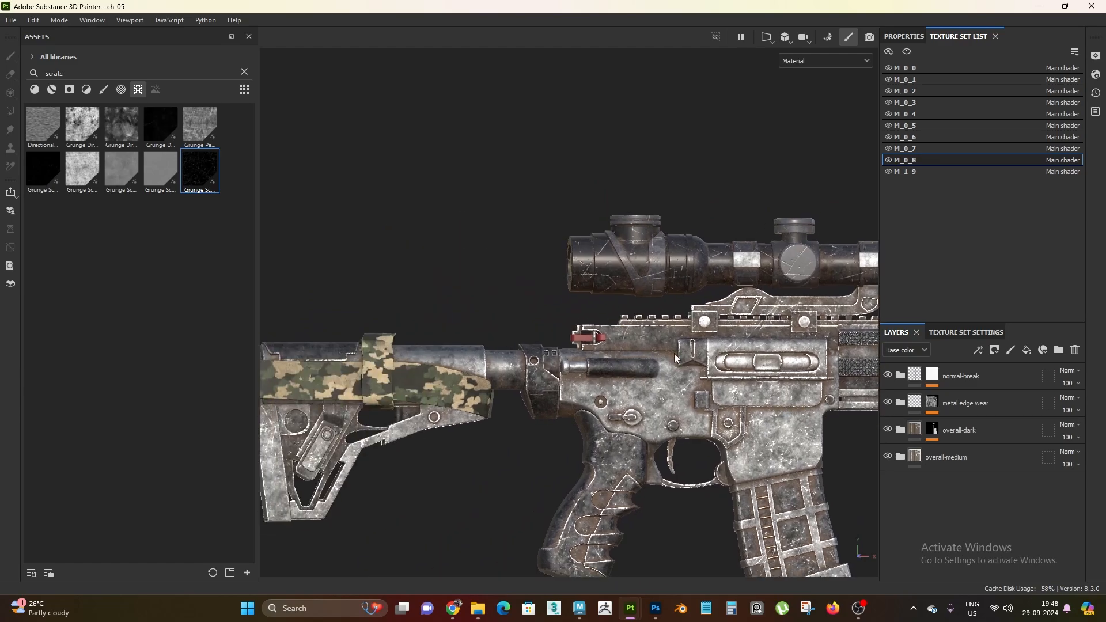
pyautogui.scroll(2, 674, 354)
# - Examine the surface wear on the rear part of the scope up close
pyautogui.keyDown('alt'); pyautogui.moveTo(675, 353); pyautogui.dragTo(563, 447, button='middle'); pyautogui.keyUp('alt')
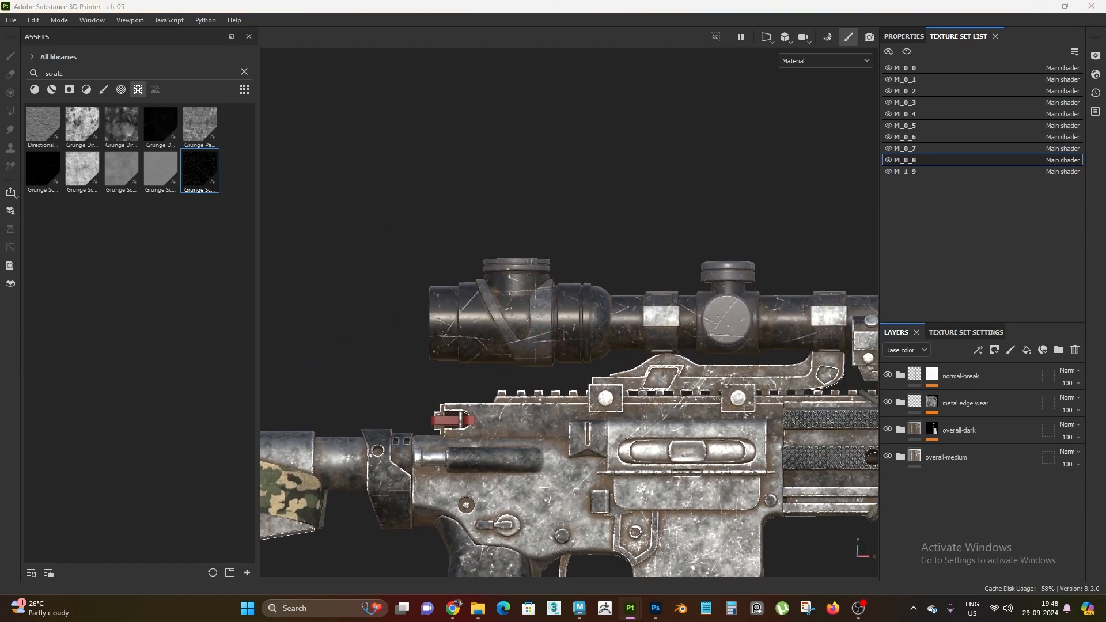
pyautogui.scroll(2, 670, 442)
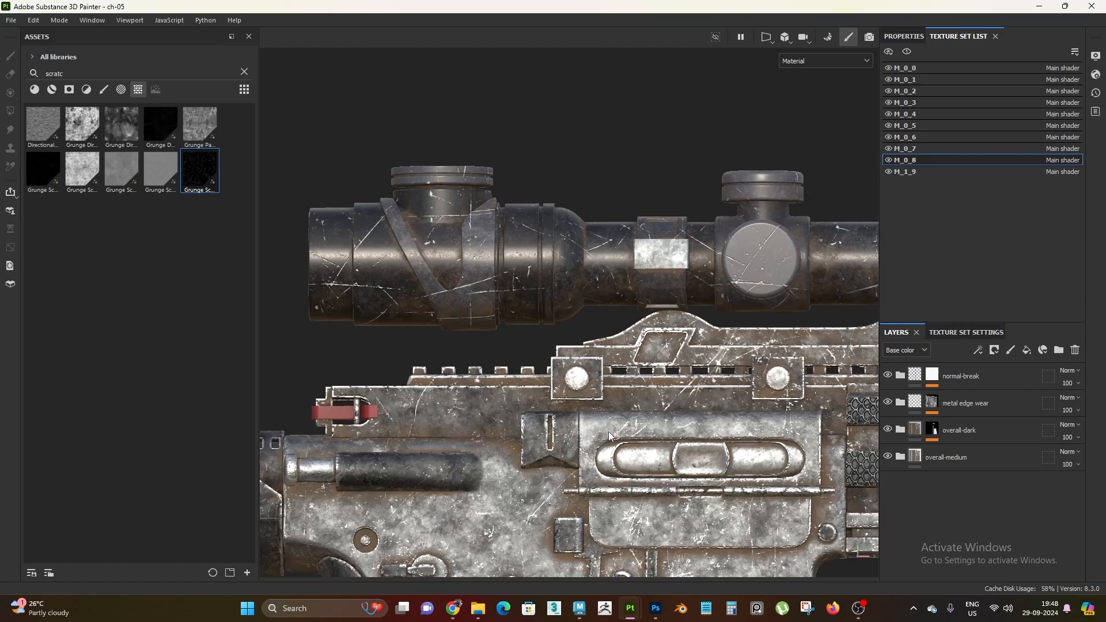
pyautogui.keyDown('alt'); pyautogui.moveTo(454, 293); pyautogui.dragTo(583, 337, button='middle'); pyautogui.keyUp('alt')
pyautogui.keyDown('alt'); pyautogui.moveTo(584, 337); pyautogui.dragTo(499, 333); pyautogui.keyUp('alt')
pyautogui.keyDown('alt'); pyautogui.moveTo(477, 283); pyautogui.dragTo(557, 349, button='right'); pyautogui.keyUp('alt')
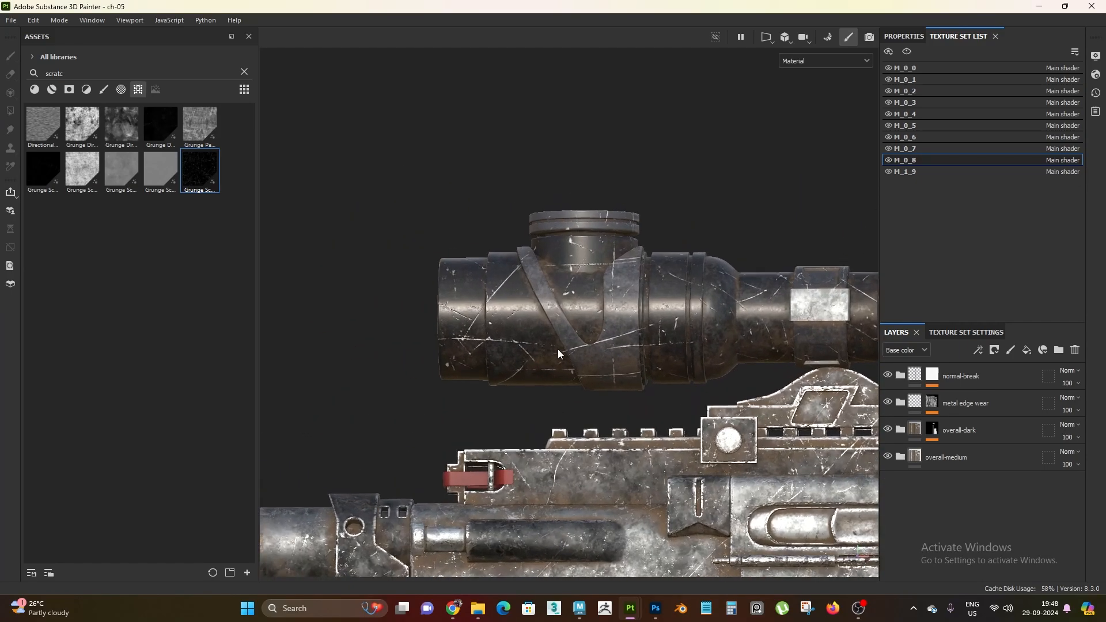
pyautogui.keyDown('alt'); pyautogui.moveTo(558, 349); pyautogui.dragTo(599, 343, button='middle'); pyautogui.keyUp('alt')
pyautogui.keyDown('alt'); pyautogui.moveTo(599, 343); pyautogui.dragTo(593, 367, button='right'); pyautogui.keyUp('alt')
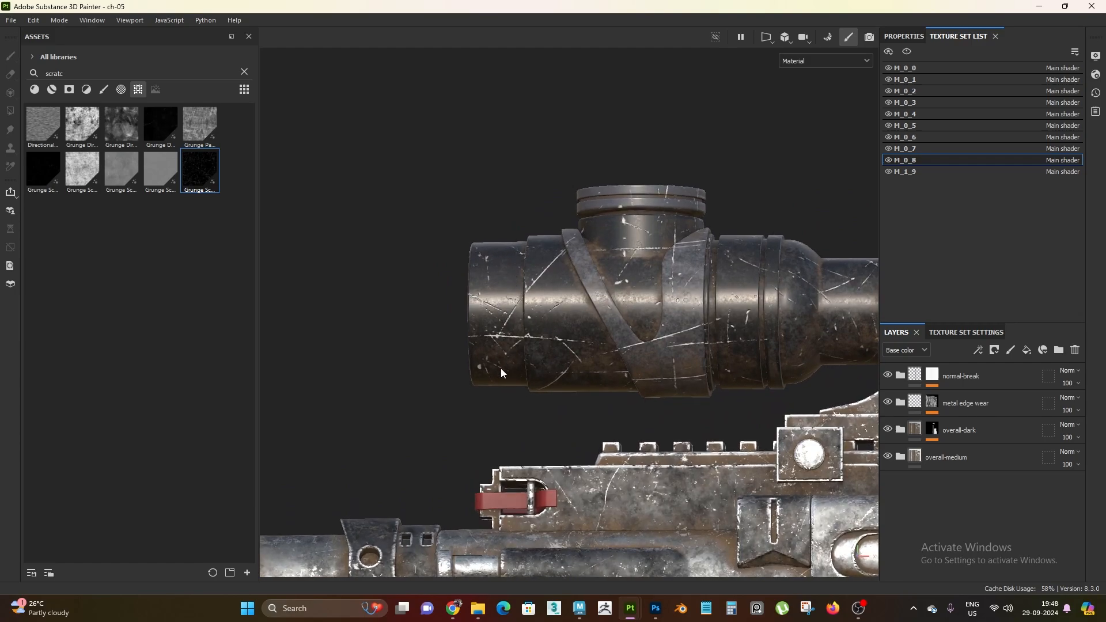
pyautogui.scroll(-2, 651, 320)
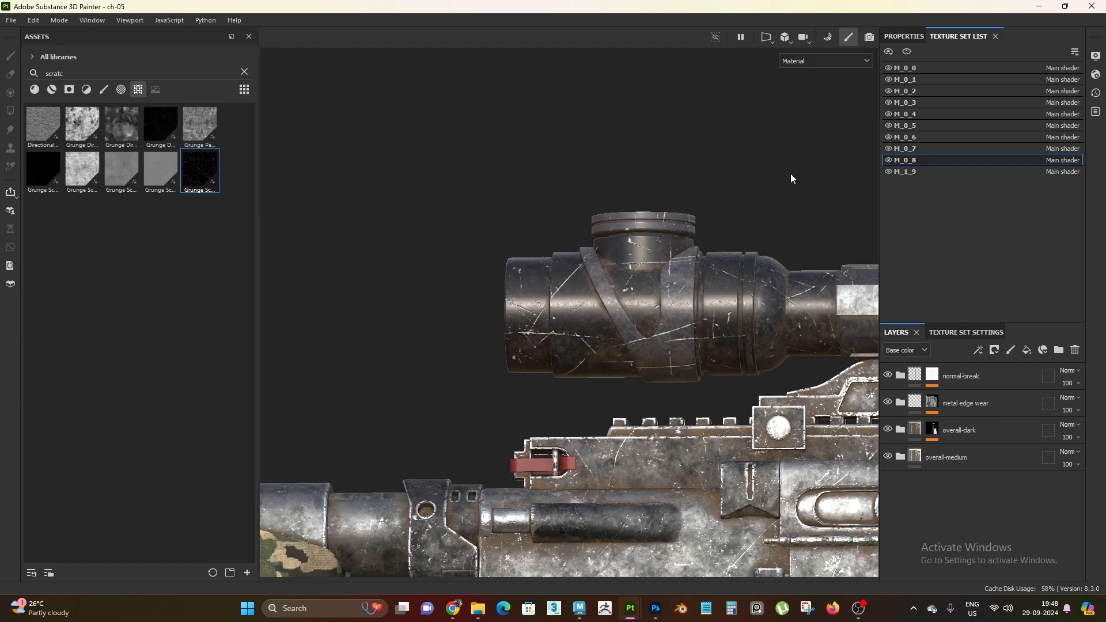
# - Switch to the scope's texture set M_0_3, collapse its scratches and plastic - grey folders, and select plastic - grey
pyautogui.click(889, 103)
pyautogui.click(890, 102)
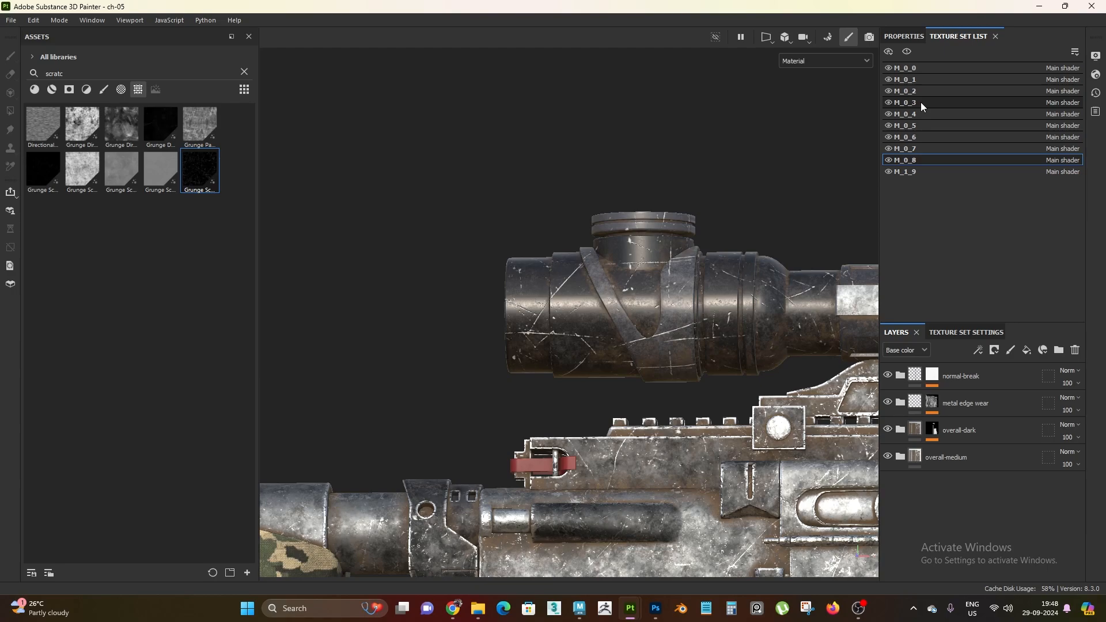
pyautogui.click(921, 102)
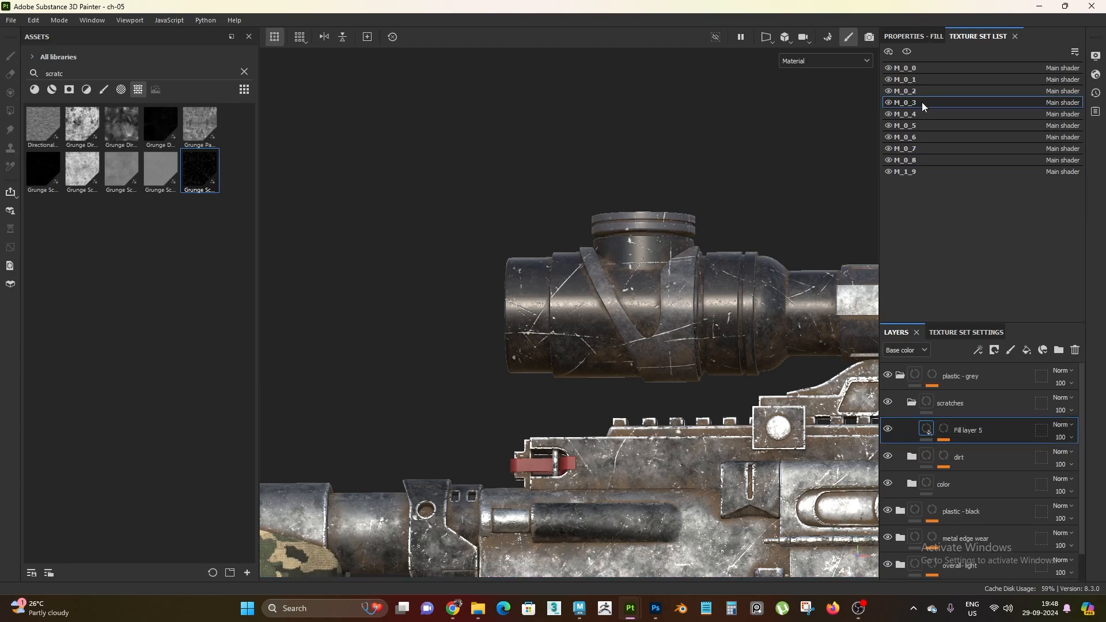
pyautogui.scroll(-1, 846, 362)
pyautogui.click(911, 403)
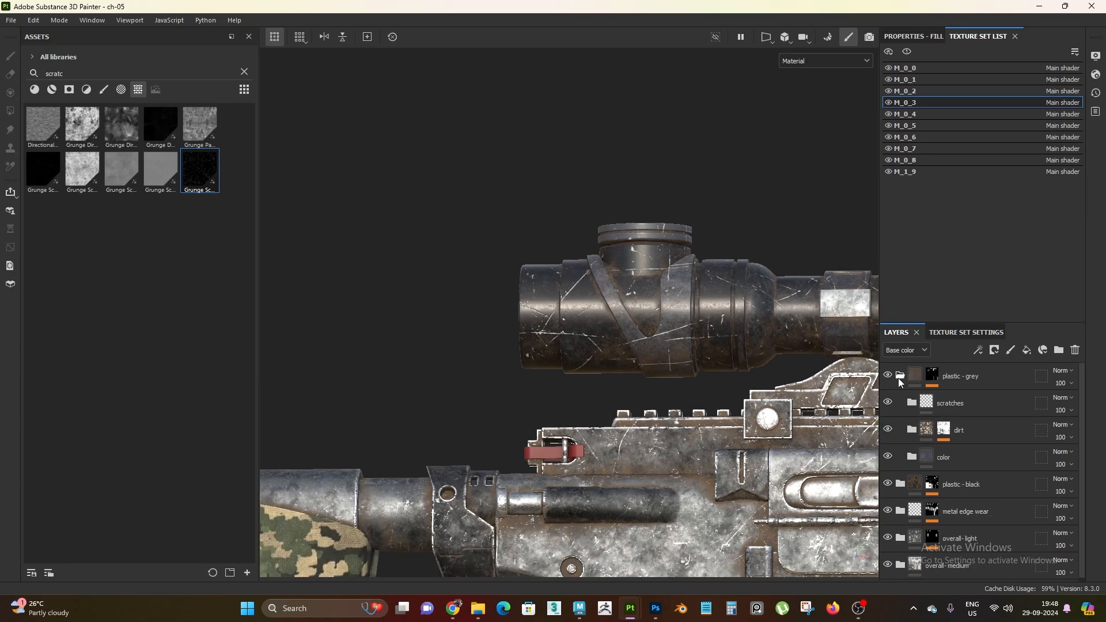
pyautogui.click(901, 376)
pyautogui.click(964, 378)
pyautogui.scroll(1, 645, 307)
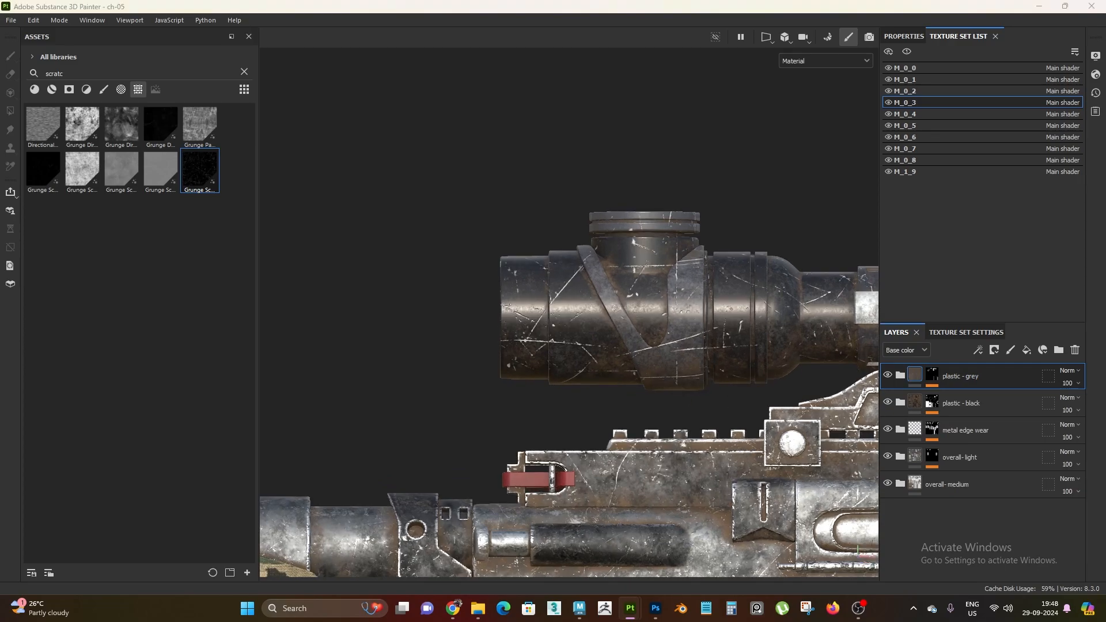
# - Examine the rear scope body and its turret cap close up from slightly different angles
pyautogui.keyDown('alt'); pyautogui.moveTo(498, 343); pyautogui.dragTo(548, 398); pyautogui.keyUp('alt')
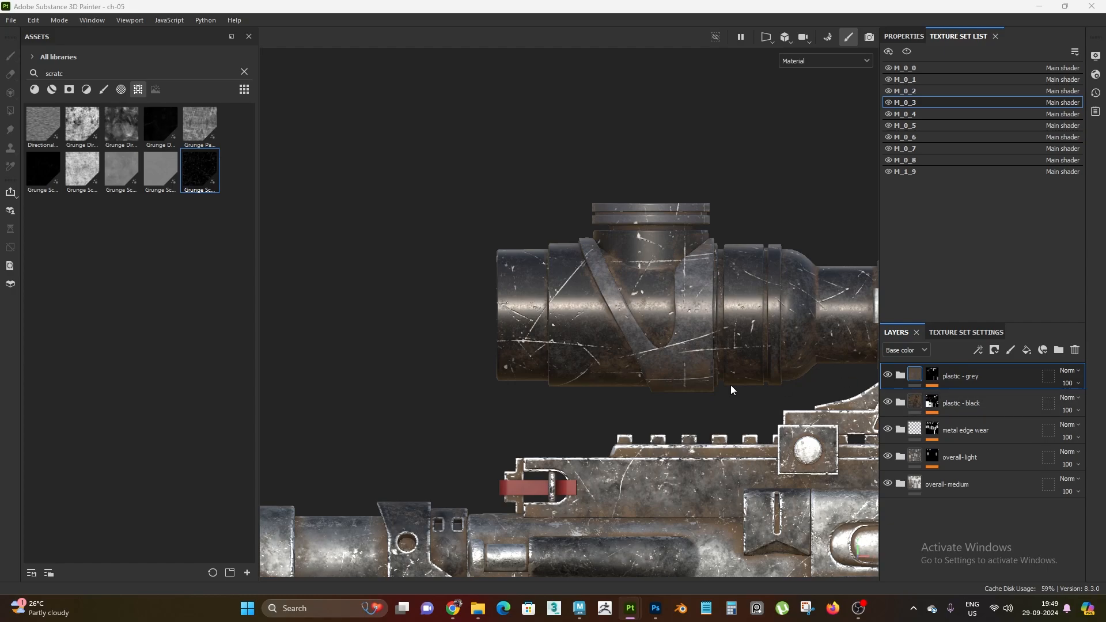
pyautogui.scroll(-1, 529, 346)
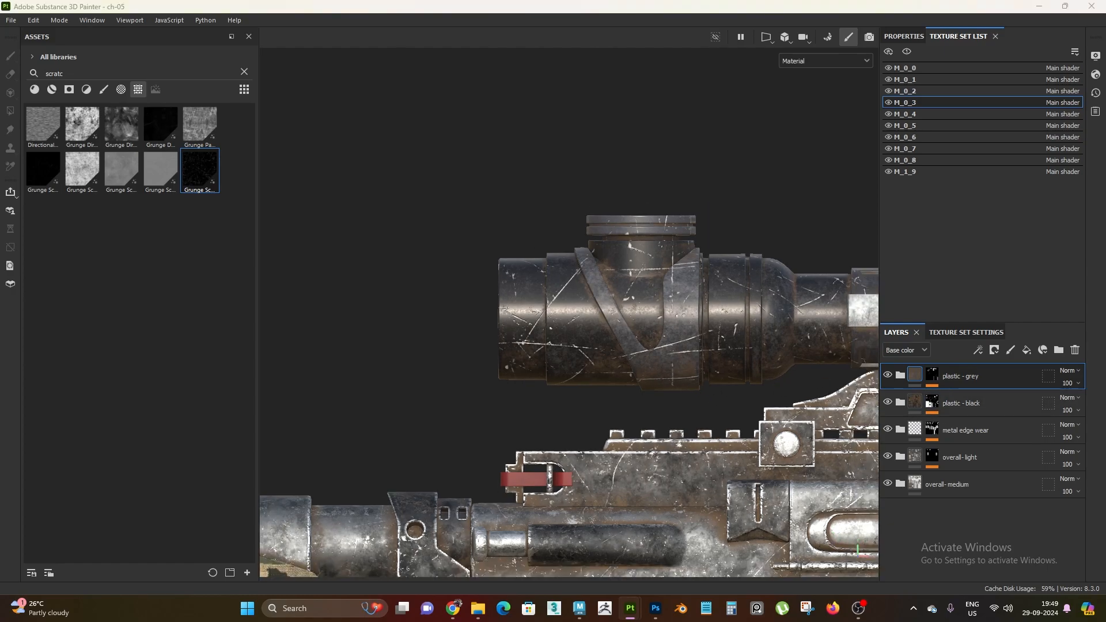
pyautogui.scroll(4, 670, 238)
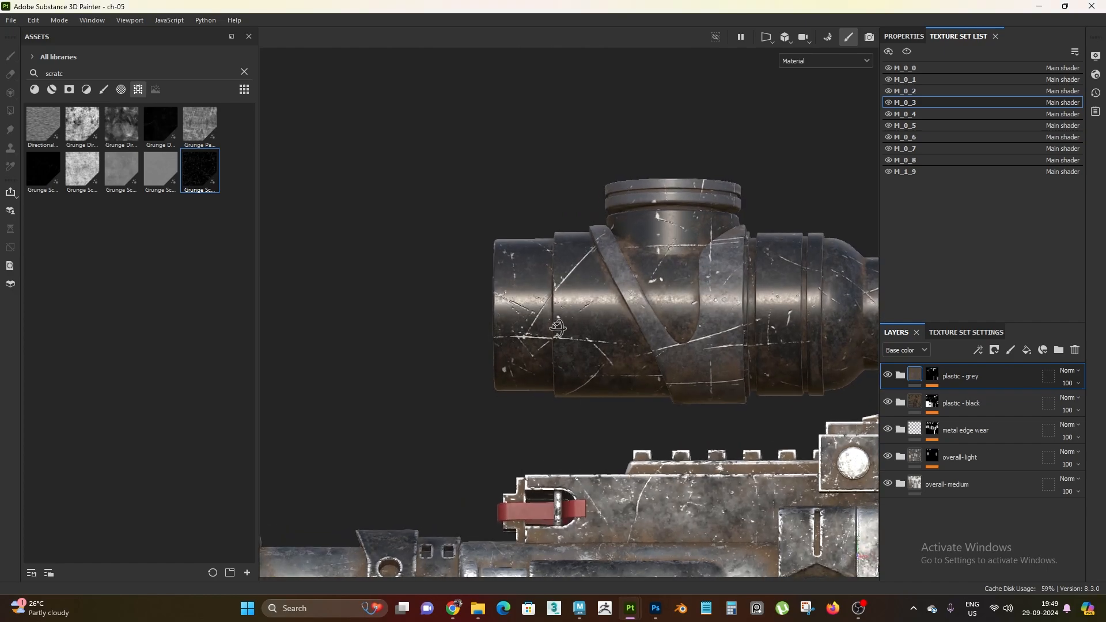
pyautogui.scroll(2, 670, 238)
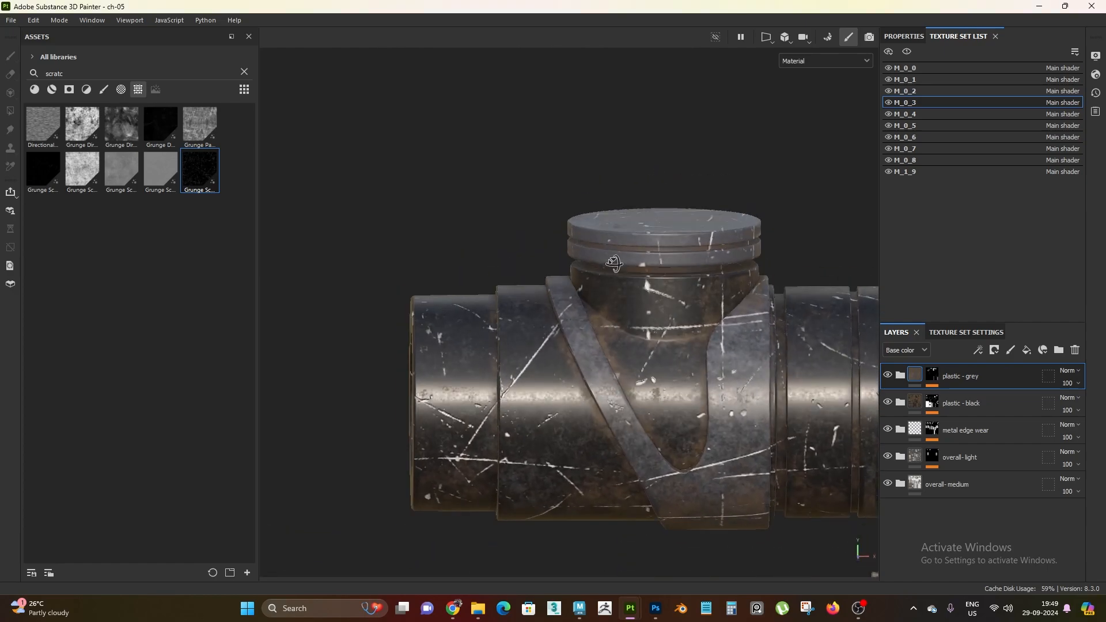
pyautogui.scroll(2, 652, 263)
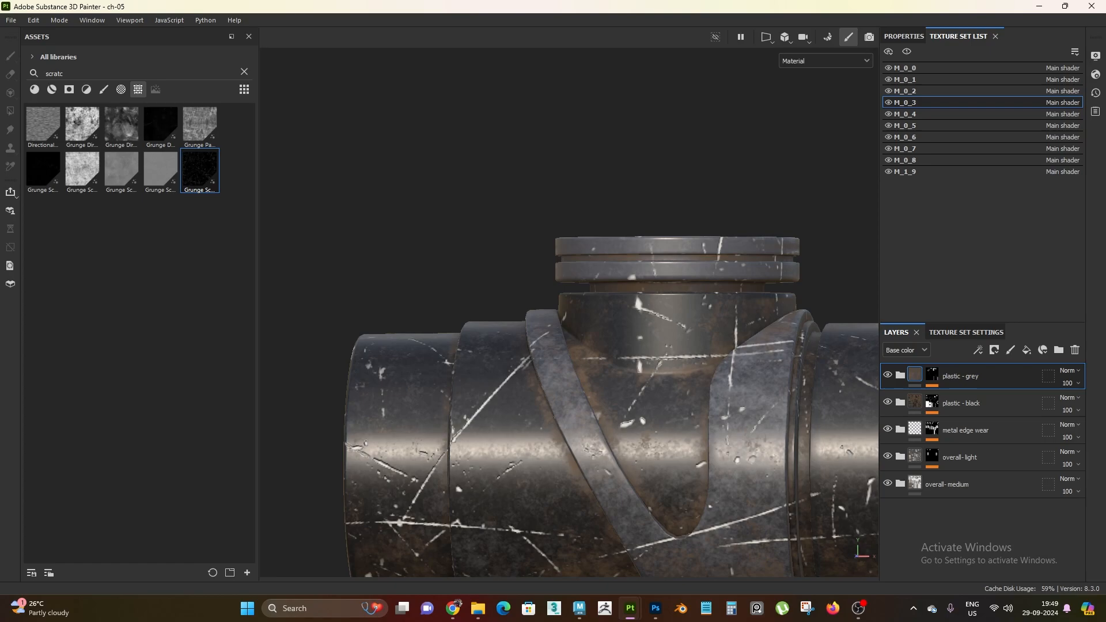
pyautogui.scroll(-1, 440, 379)
pyautogui.keyDown('alt'); pyautogui.moveTo(667, 361); pyautogui.dragTo(731, 297, button='middle'); pyautogui.keyUp('alt')
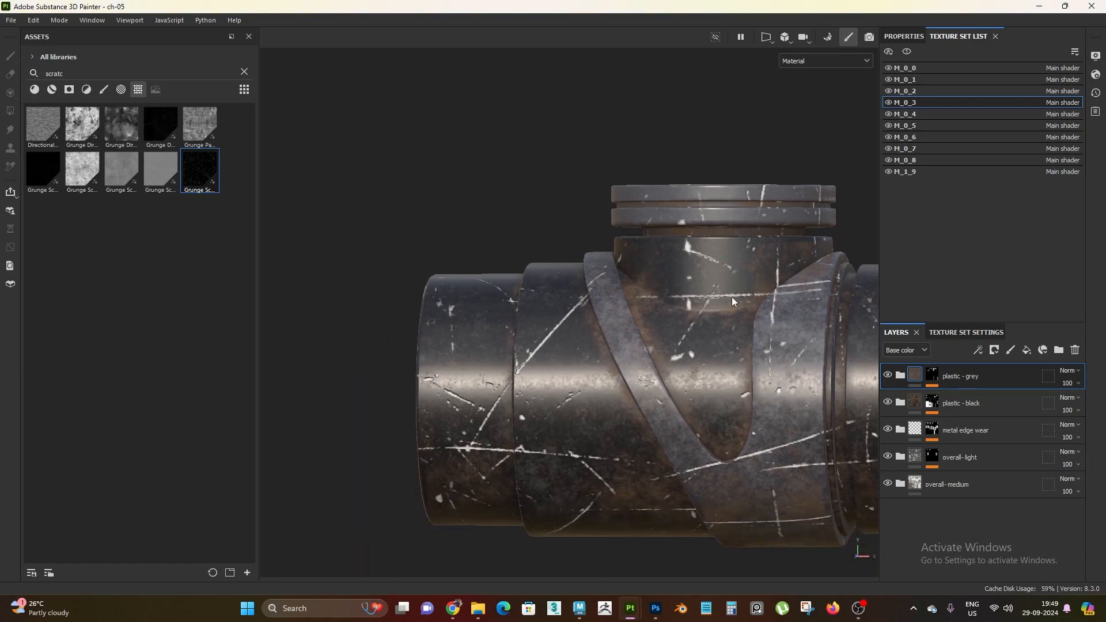
pyautogui.scroll(1, 695, 355)
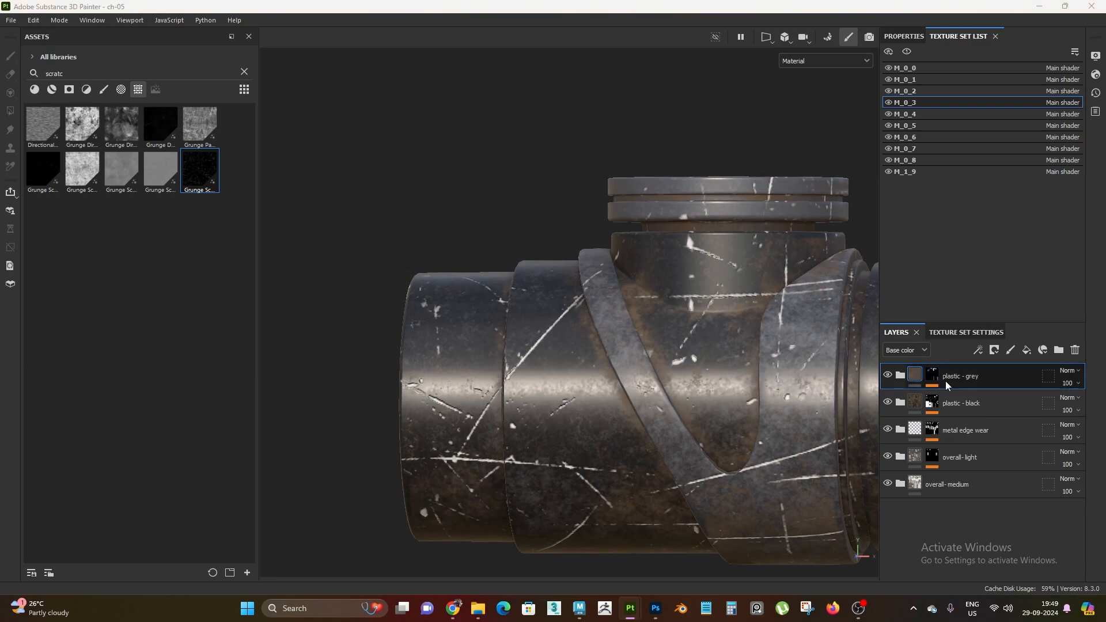
# - Add a fill layer above the plastic - grey folder with only its color and height channels enabled
pyautogui.click(1027, 350)
pyautogui.click(933, 39)
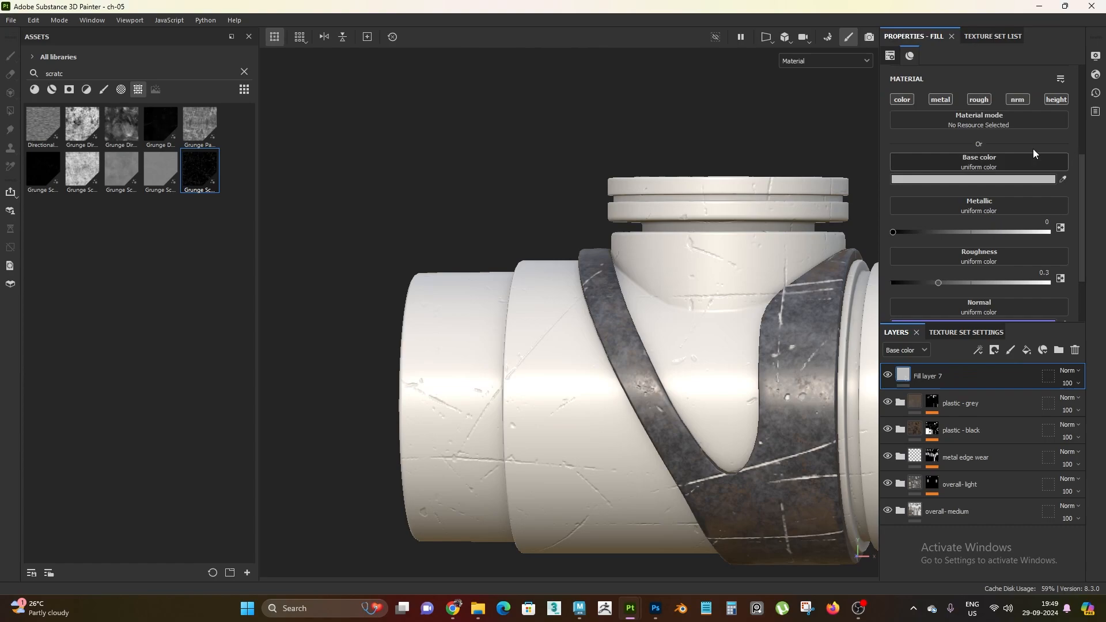
pyautogui.click(1017, 99)
pyautogui.click(979, 99)
pyautogui.click(941, 99)
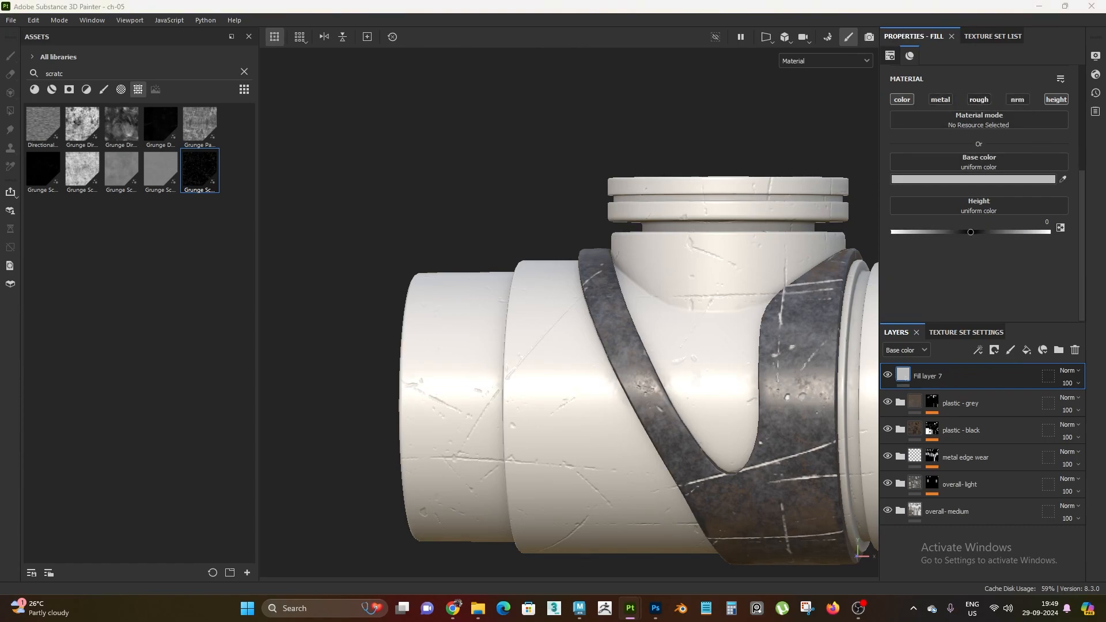
# - Set the new fill layer's height to 0.2
pyautogui.keyDown('alt'); pyautogui.moveTo(563, 356); pyautogui.dragTo(639, 359); pyautogui.keyUp('alt')
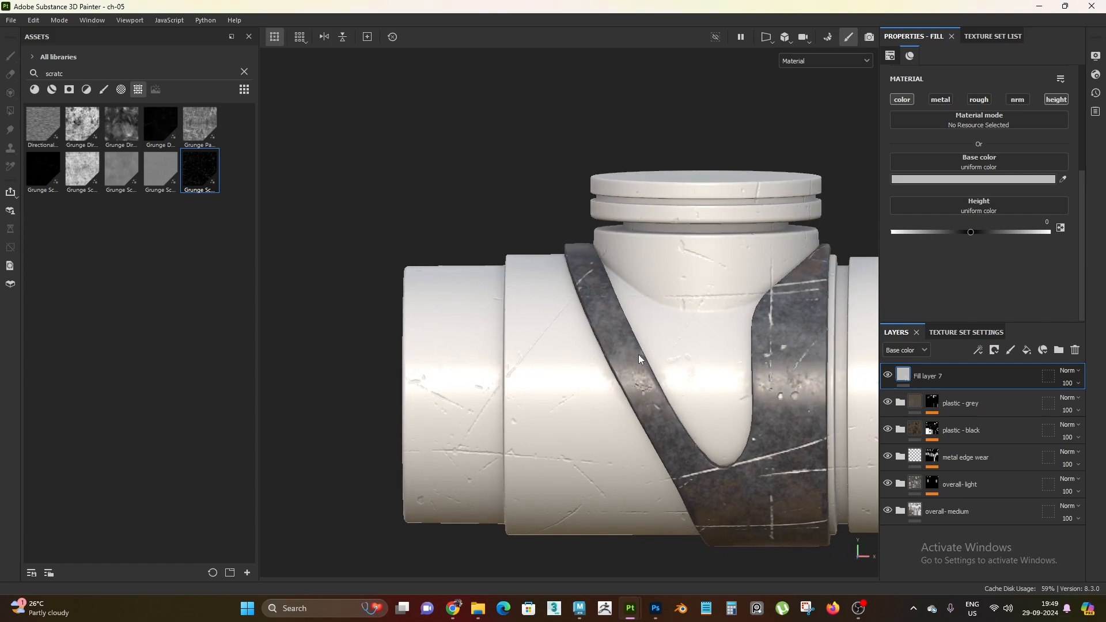
pyautogui.scroll(2, 639, 359)
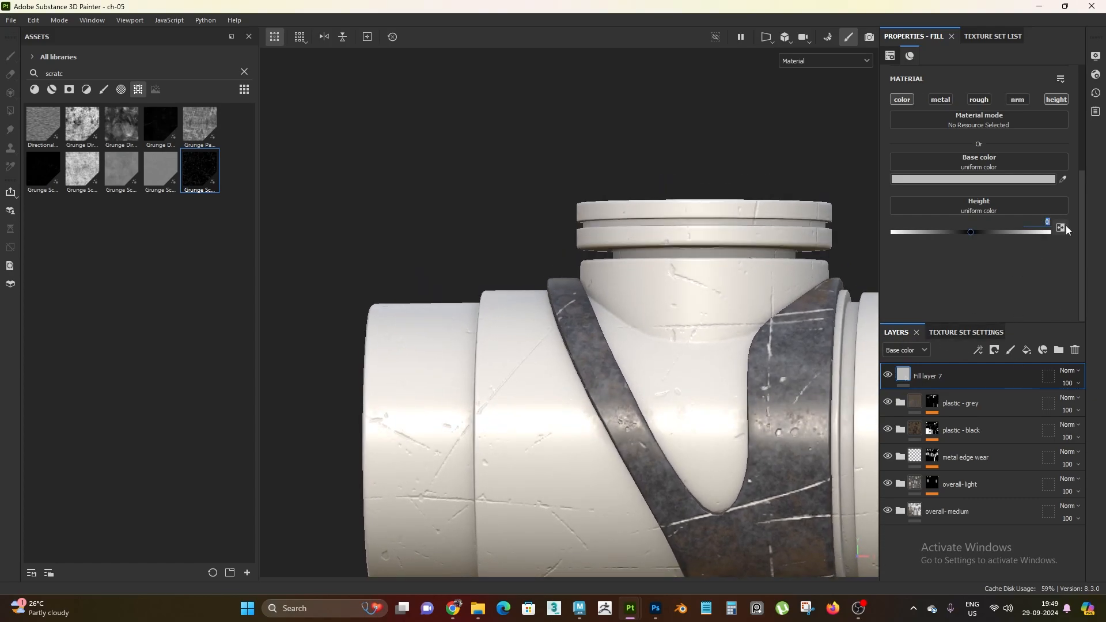
pyautogui.write('0.2')
pyautogui.press('Return')
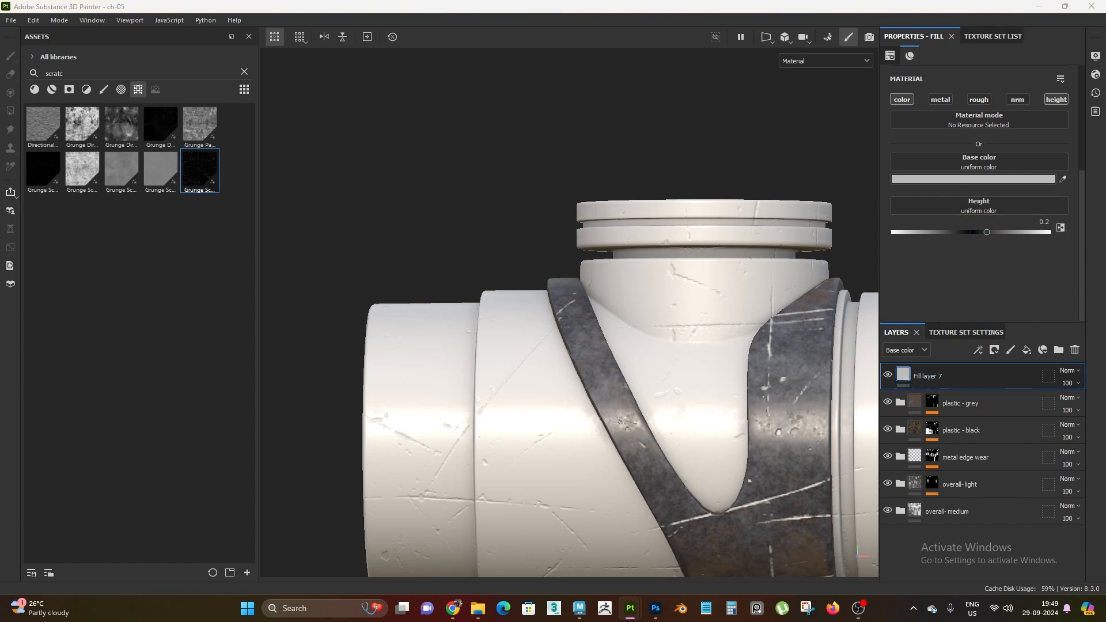
# - Darken the fill layer's base color to an HSV value of 0.15
pyautogui.click(987, 180)
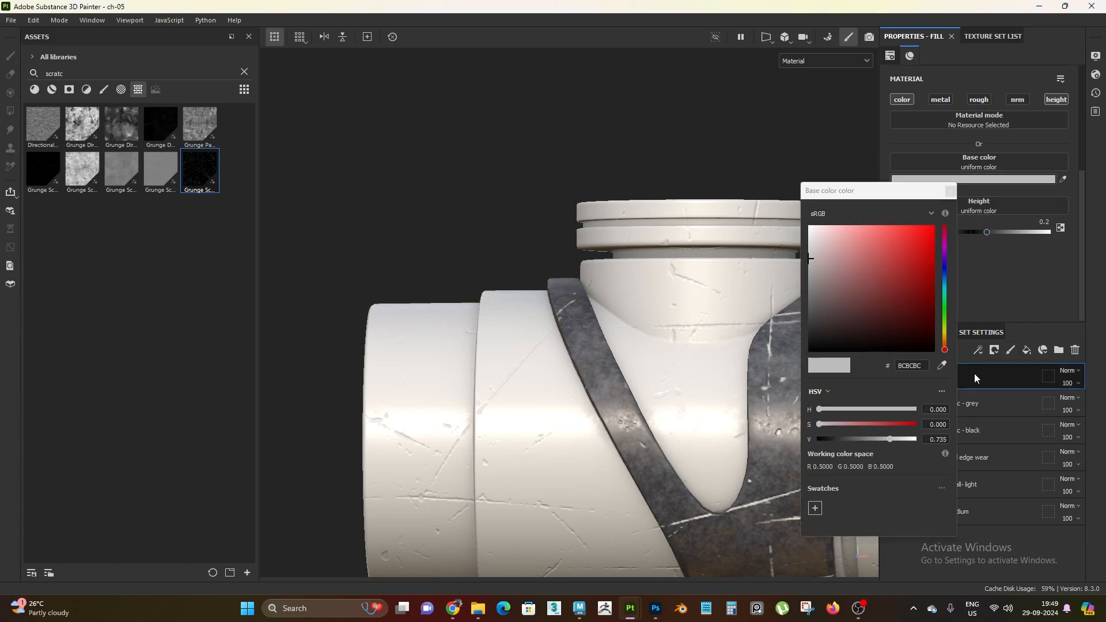
pyautogui.doubleClick(936, 439)
pyautogui.write('0.15')
pyautogui.press('Return')
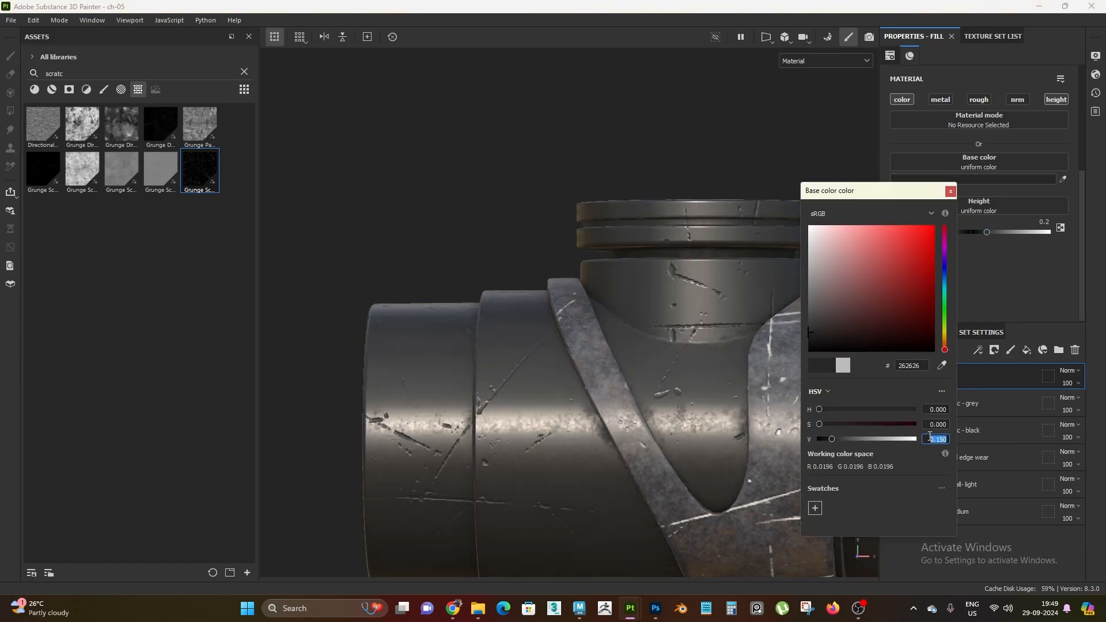
pyautogui.click(950, 191)
pyautogui.scroll(-3, 507, 414)
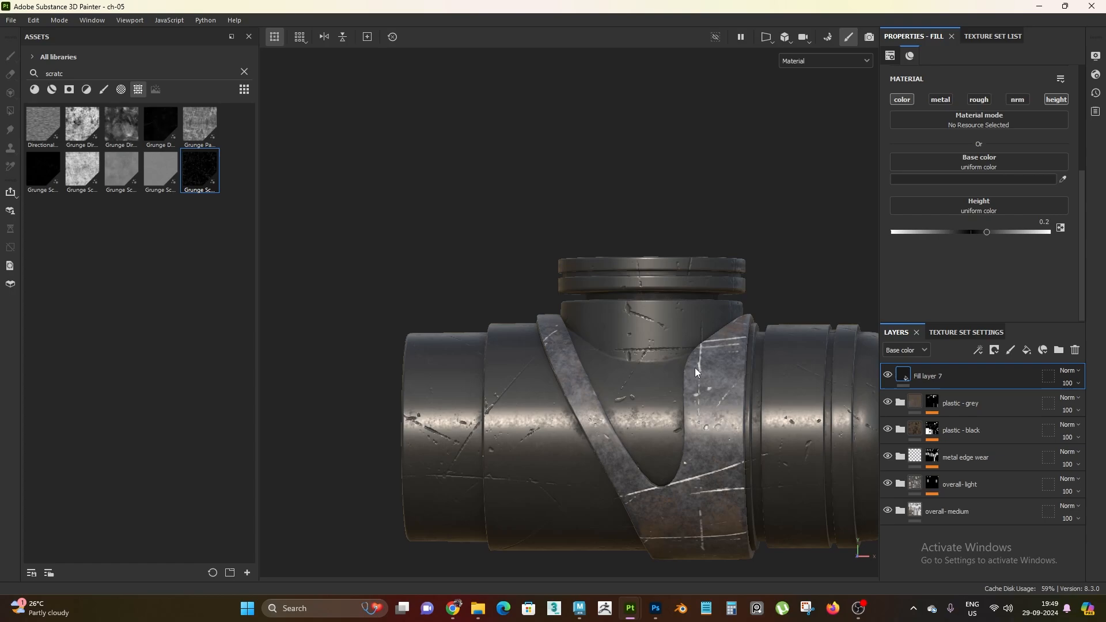
# - Give the dark fill layer a black mask and add a fill effect to that mask
pyautogui.rightClick(976, 378)
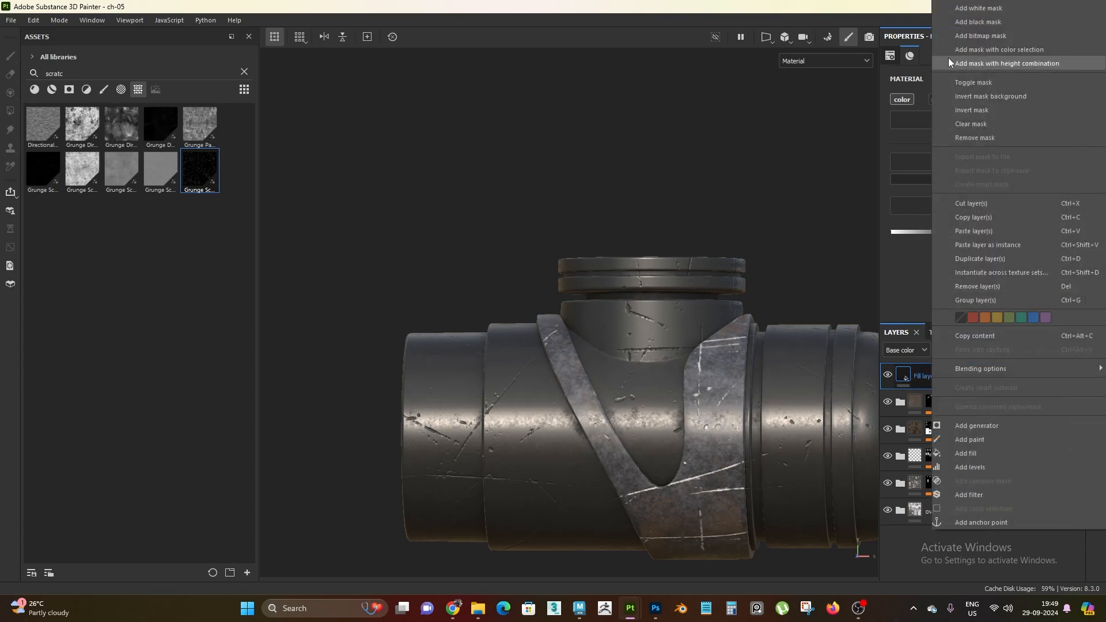
pyautogui.click(974, 16)
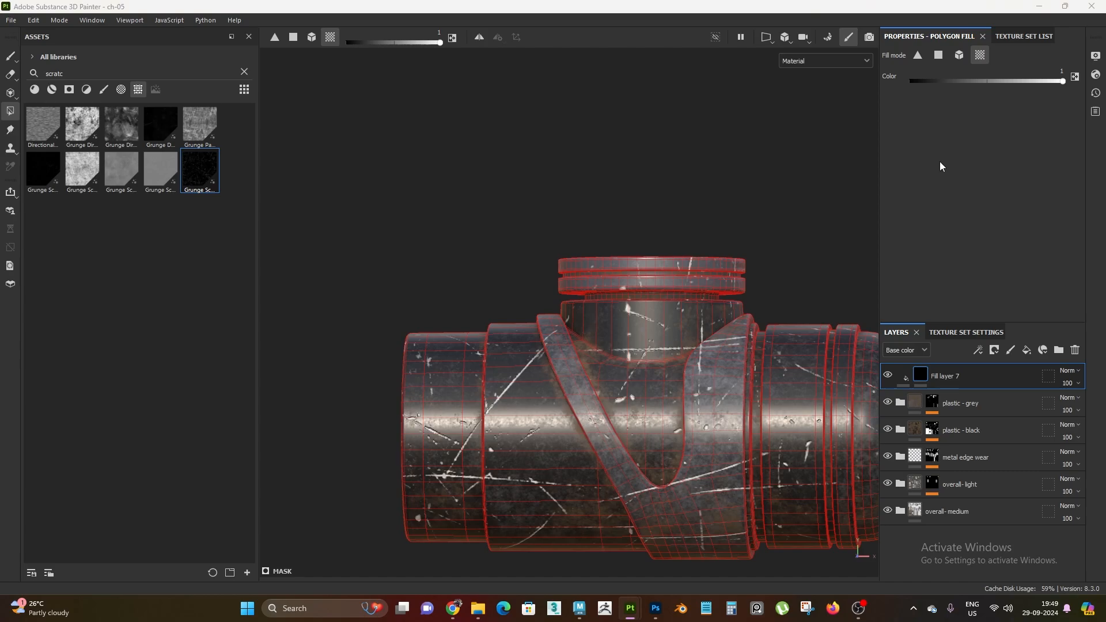
pyautogui.rightClick(937, 378)
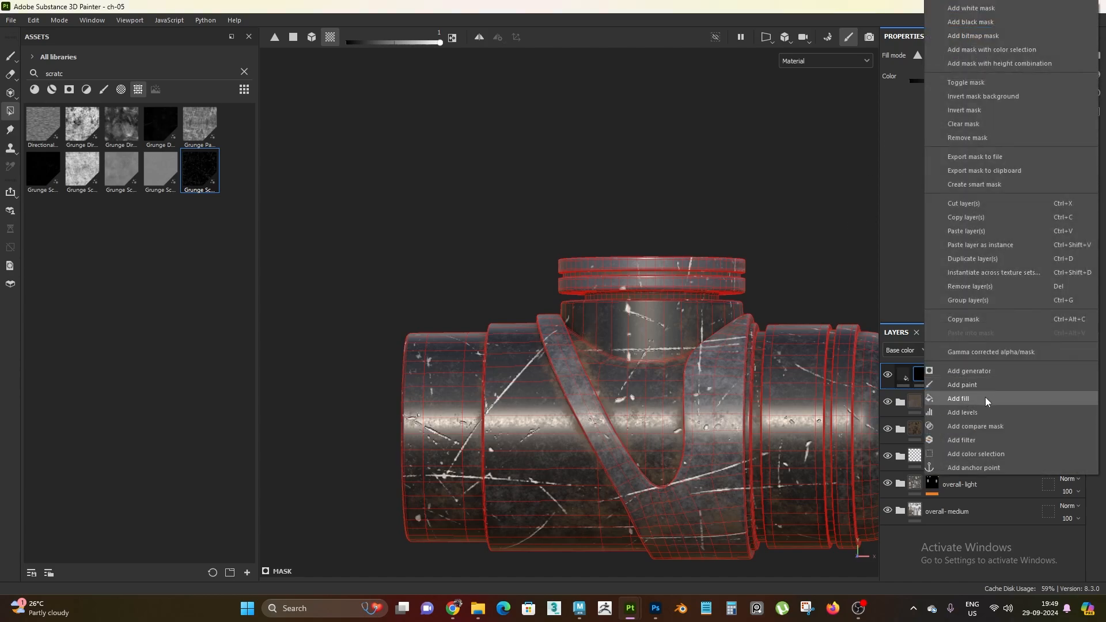
pyautogui.click(985, 397)
# - Find the Stripes texture in the assets, assign it to the mask's grayscale fill, and set its tiling to 10
pyautogui.click(244, 72)
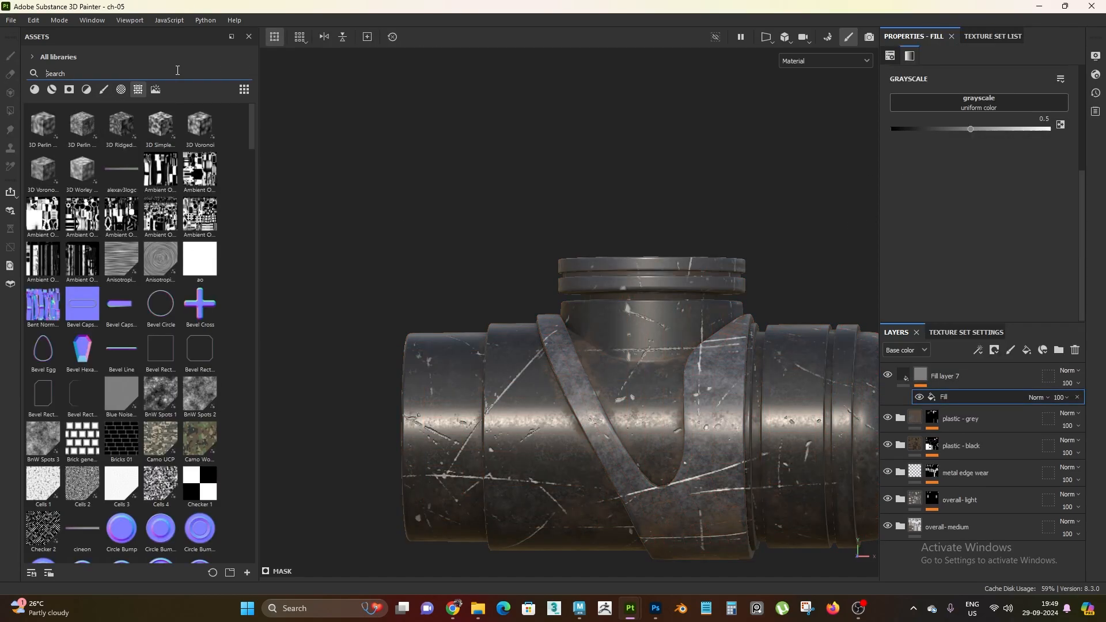
pyautogui.write('stripe')
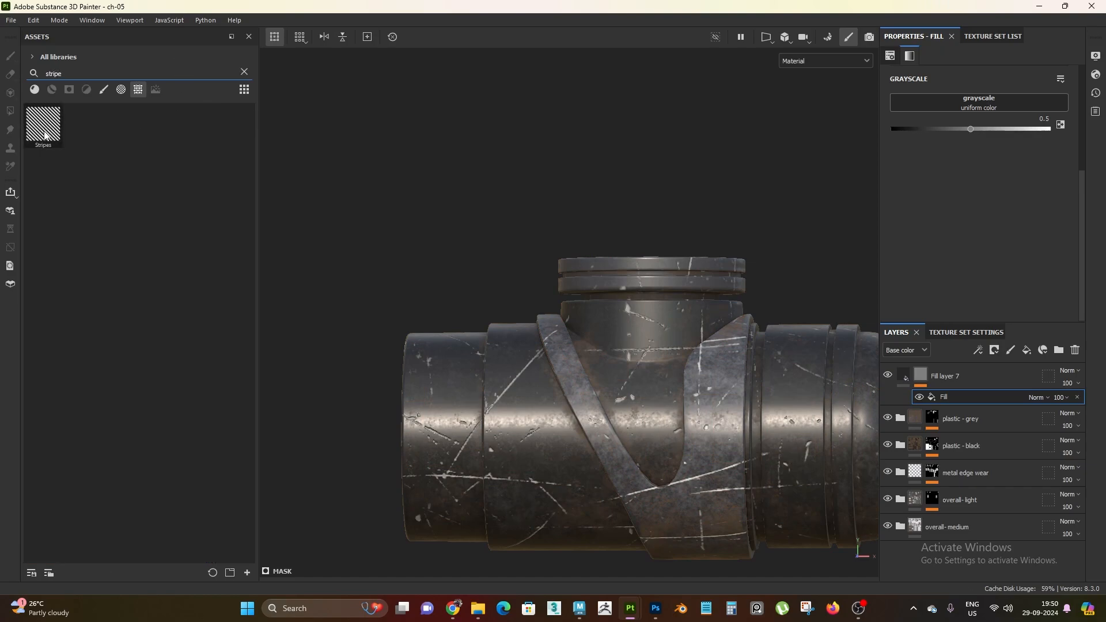
pyautogui.moveTo(43, 124); pyautogui.dragTo(983, 104)
pyautogui.scroll(3, 543, 310)
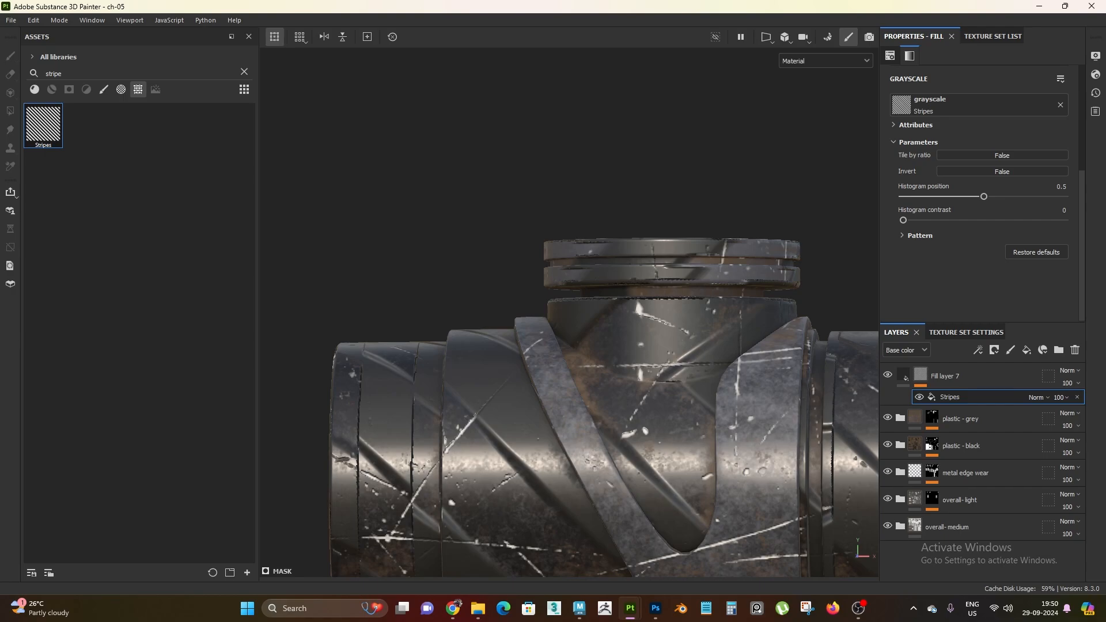
pyautogui.scroll(3, 980, 190)
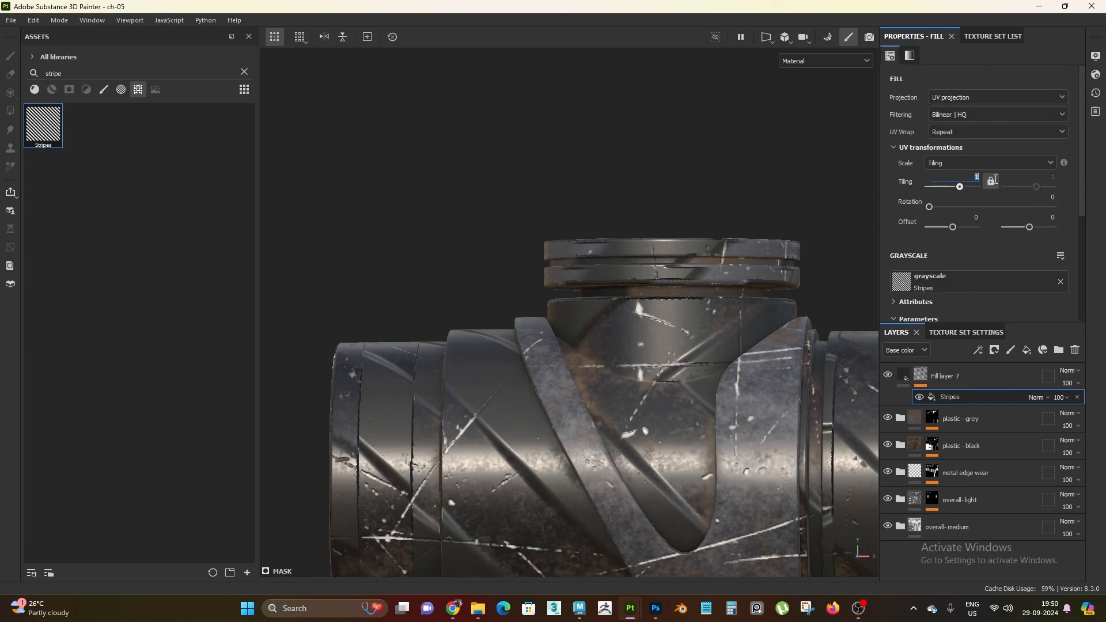
pyautogui.press('Return')
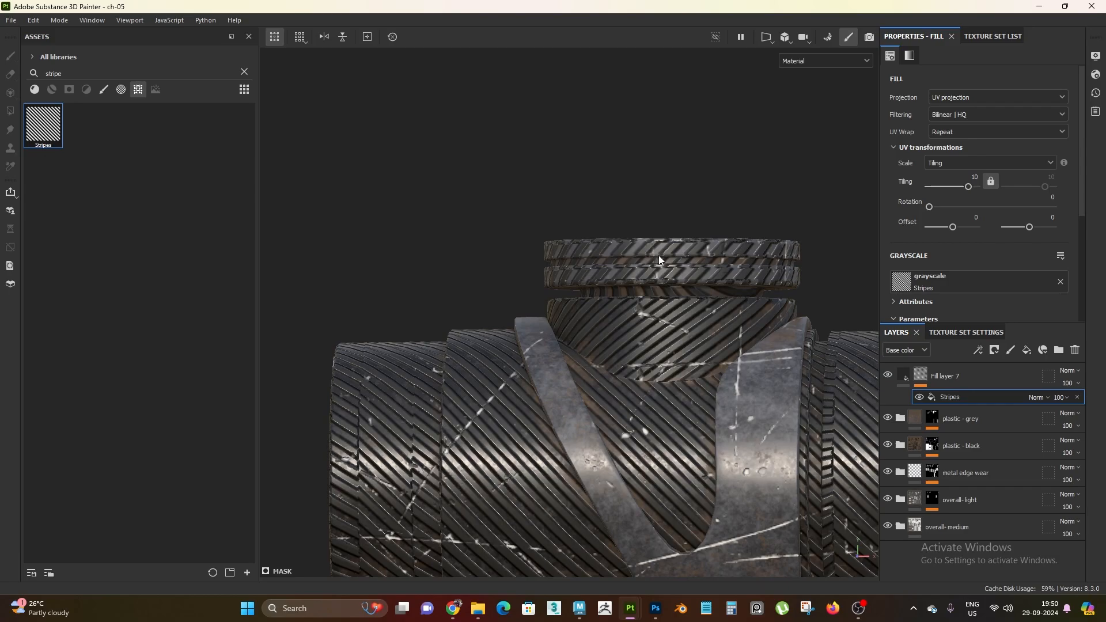
# - Set the Stripes fill's rotation to 45 and check the stripe direction around the turret cap
pyautogui.scroll(2, 658, 254)
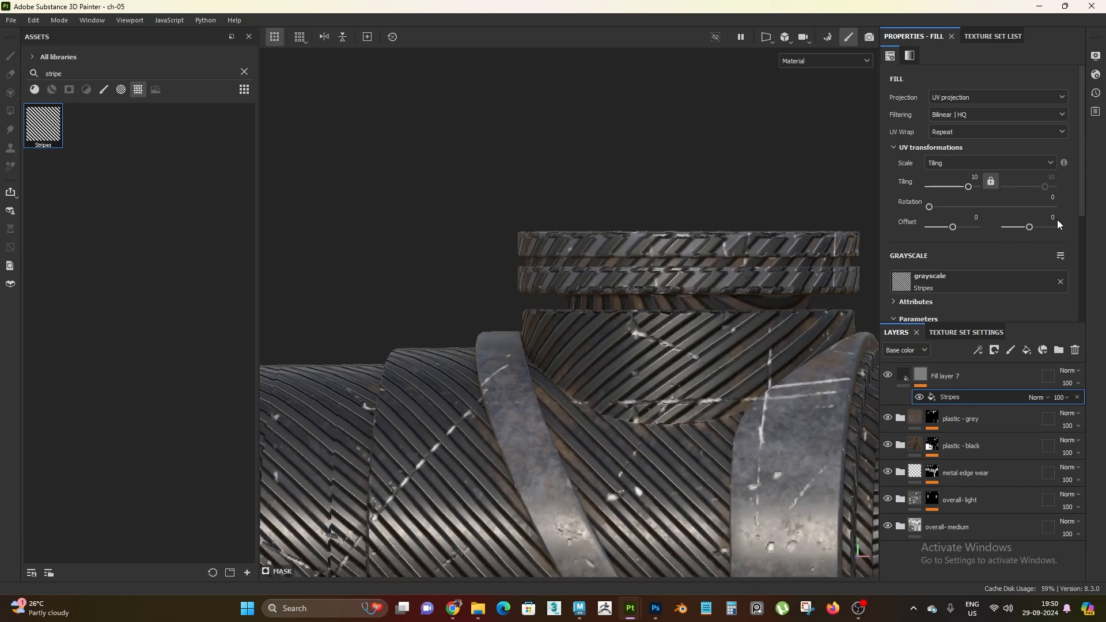
pyautogui.click(1053, 197)
pyautogui.write('45')
pyautogui.press('Return')
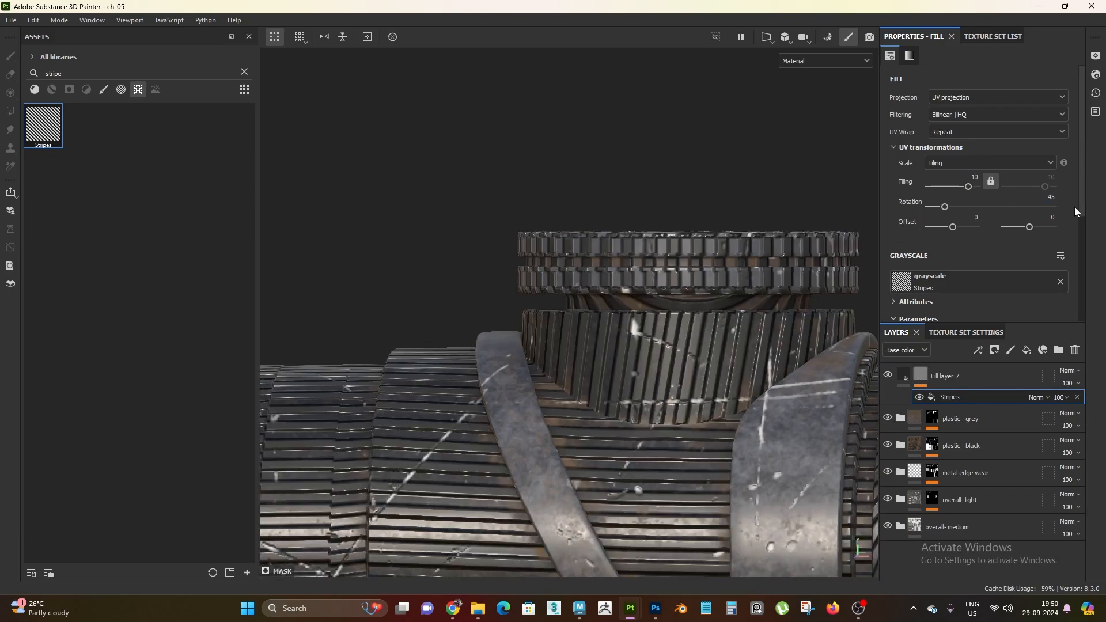
pyautogui.keyDown('alt'); pyautogui.moveTo(608, 343); pyautogui.dragTo(582, 320, button='right'); pyautogui.keyUp('alt')
pyautogui.moveTo(608, 329)
pyautogui.keyDown('alt'); pyautogui.mouseDown()
pyautogui.moveTo(610, 375)
pyautogui.moveTo(599, 337)
pyautogui.moveTo(608, 331)
pyautogui.mouseUp(); pyautogui.keyUp('alt')
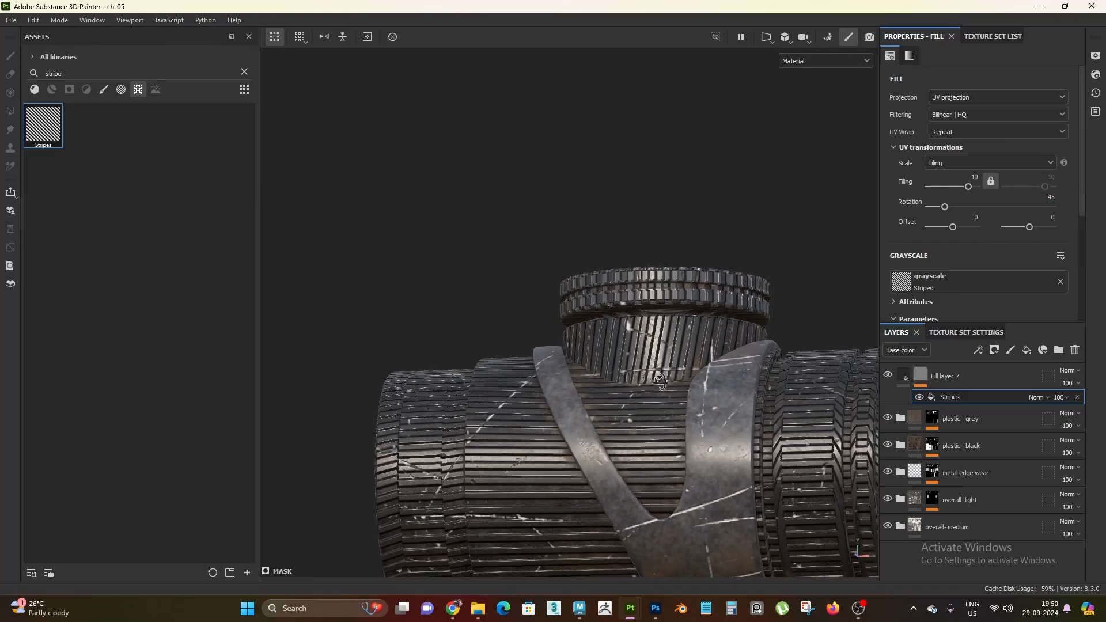
pyautogui.keyDown('alt'); pyautogui.moveTo(576, 312); pyautogui.dragTo(626, 414, button='right'); pyautogui.keyUp('alt')
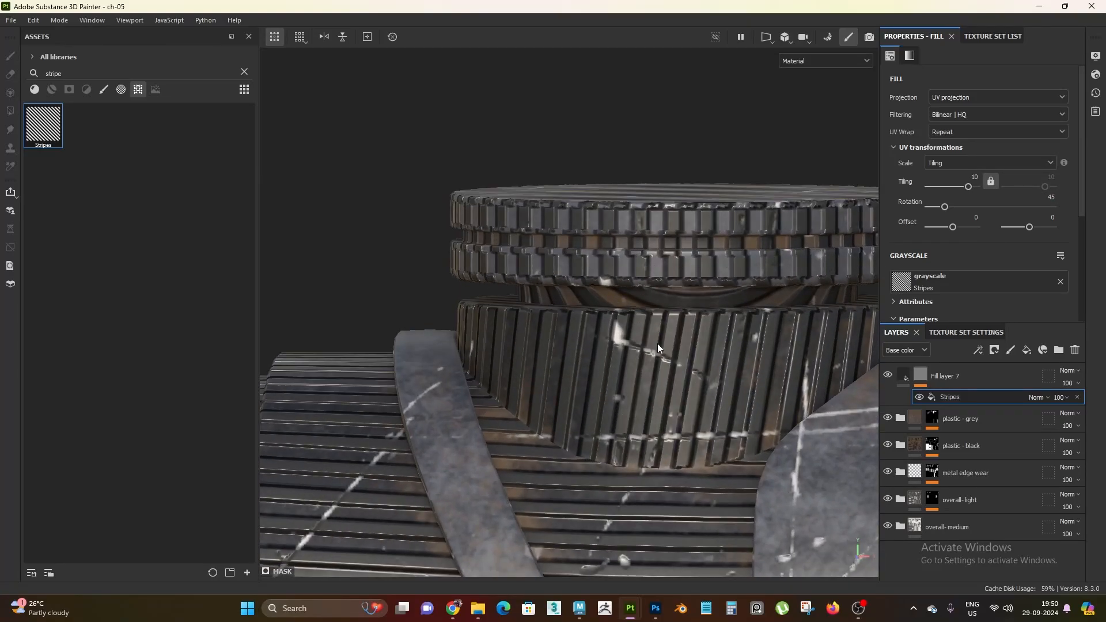
pyautogui.keyDown('alt'); pyautogui.moveTo(658, 343); pyautogui.dragTo(588, 322, button='right'); pyautogui.keyUp('alt')
pyautogui.keyDown('alt'); pyautogui.moveTo(725, 381); pyautogui.dragTo(727, 416, button='right'); pyautogui.keyUp('alt')
pyautogui.keyDown('alt'); pyautogui.moveTo(727, 416); pyautogui.dragTo(715, 421); pyautogui.keyUp('alt')
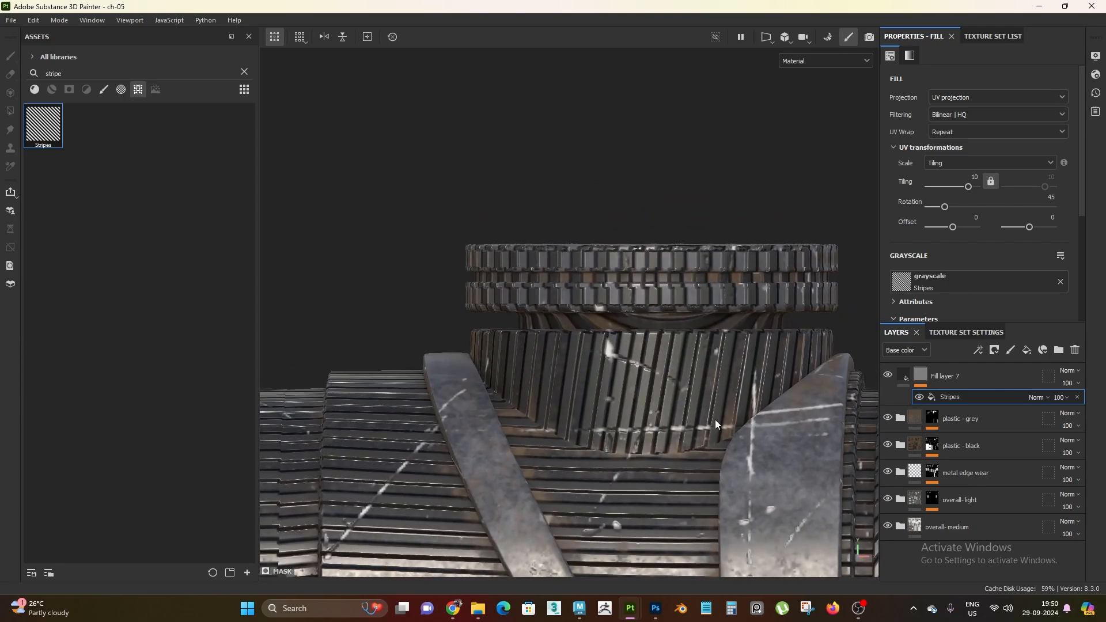
pyautogui.keyDown('alt'); pyautogui.moveTo(718, 424); pyautogui.dragTo(692, 404, button='right'); pyautogui.keyUp('alt')
# - Put the striped fill layer into a new folder and name the folder stripe-1
pyautogui.click(906, 375)
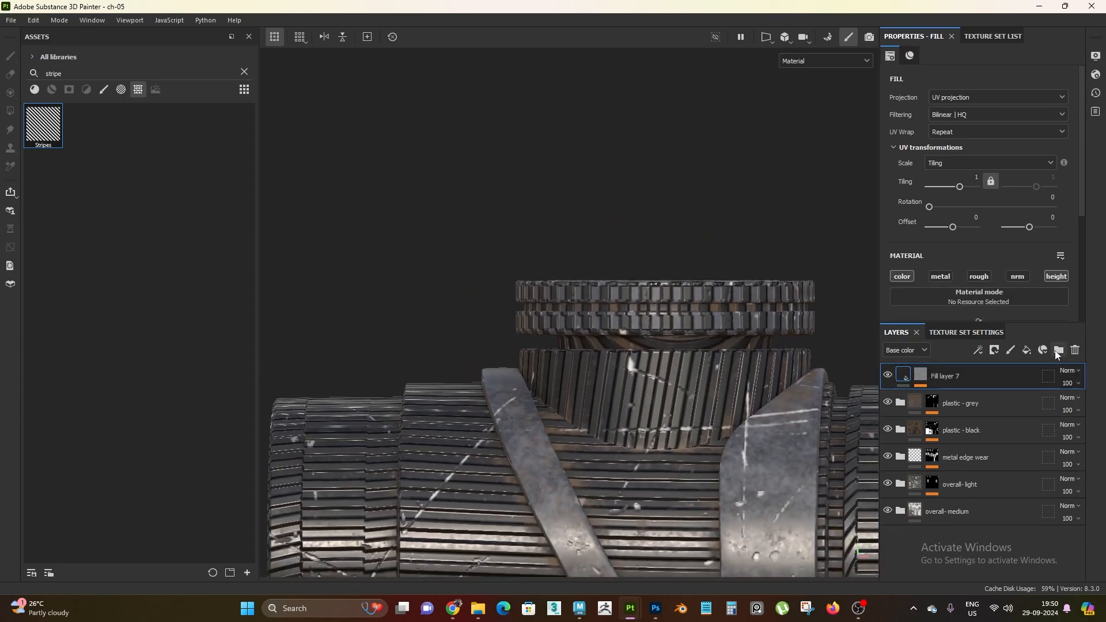
pyautogui.click(1058, 354)
pyautogui.moveTo(947, 402); pyautogui.dragTo(970, 379)
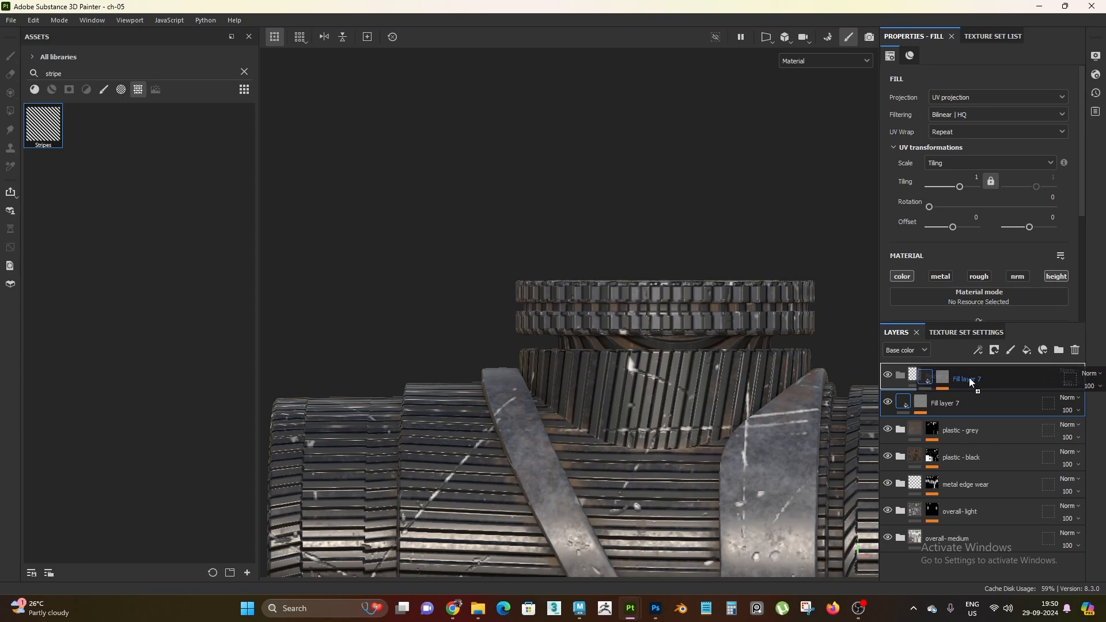
pyautogui.moveTo(969, 378); pyautogui.dragTo(899, 378)
pyautogui.click(900, 377)
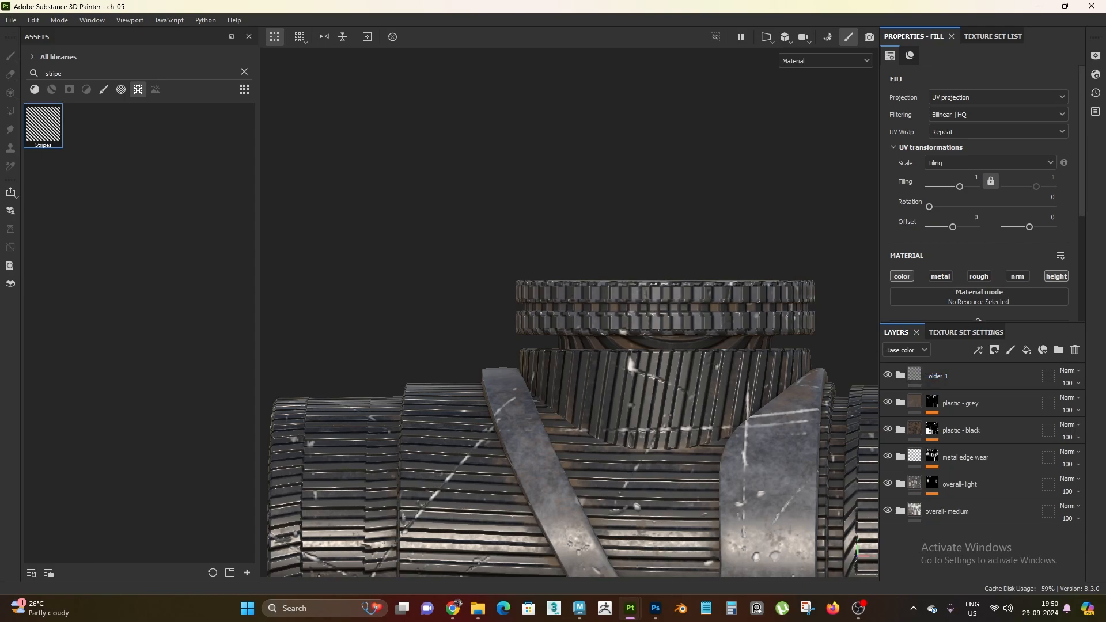
pyautogui.doubleClick(931, 377)
pyautogui.write('strip')
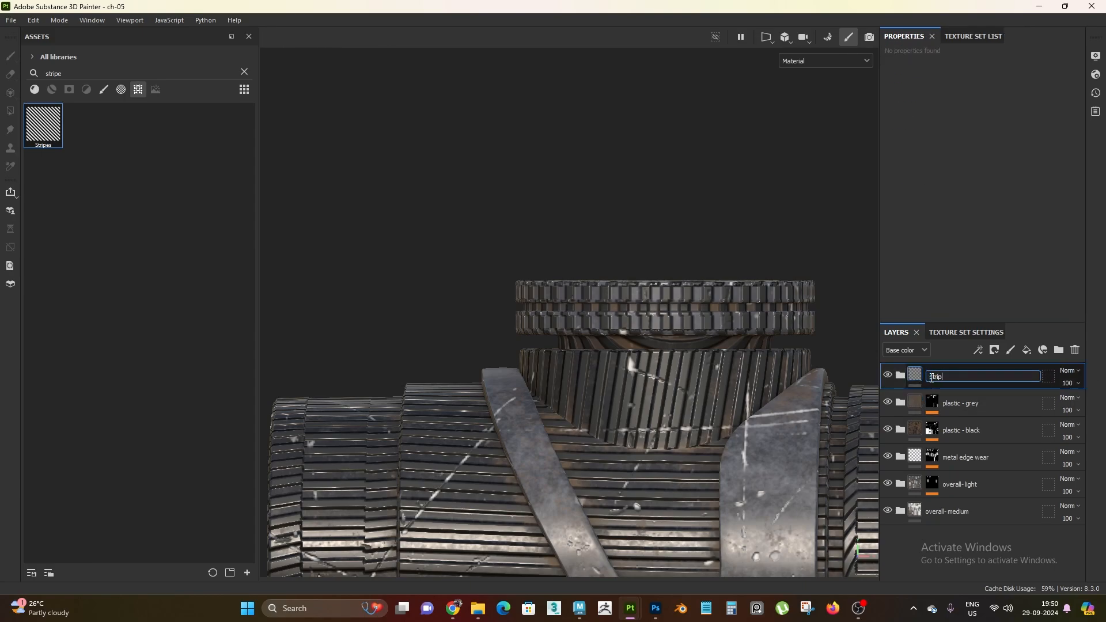
pyautogui.write('e-1')
pyautogui.press('Return')
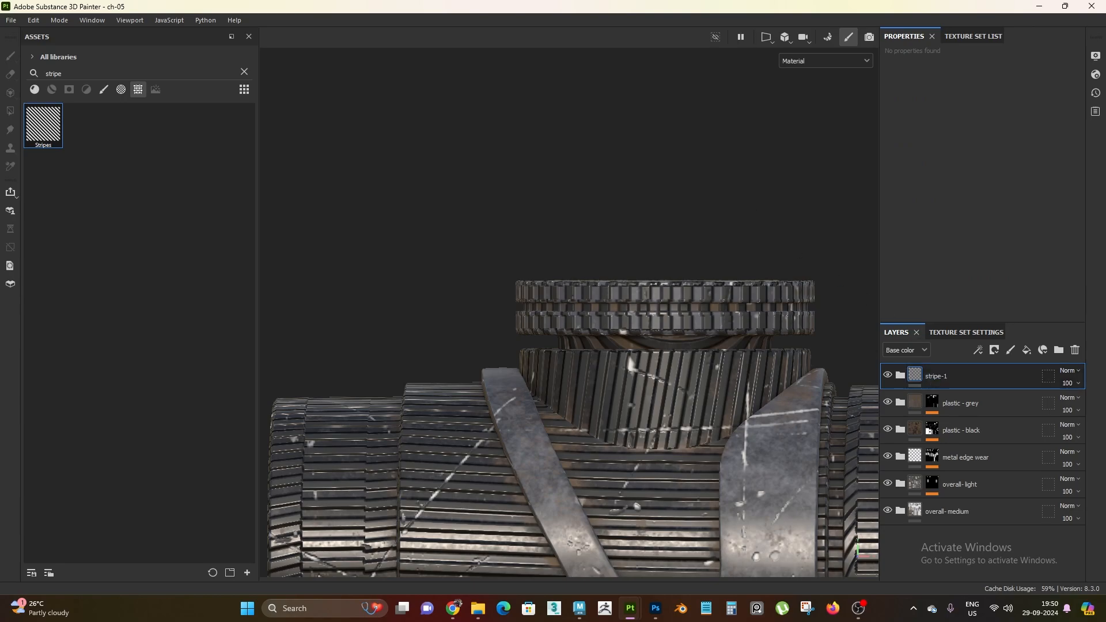
# - Nest the stripe-1 folder inside a new folder named normal and expand it
pyautogui.click(1058, 350)
pyautogui.moveTo(956, 403); pyautogui.dragTo(990, 375)
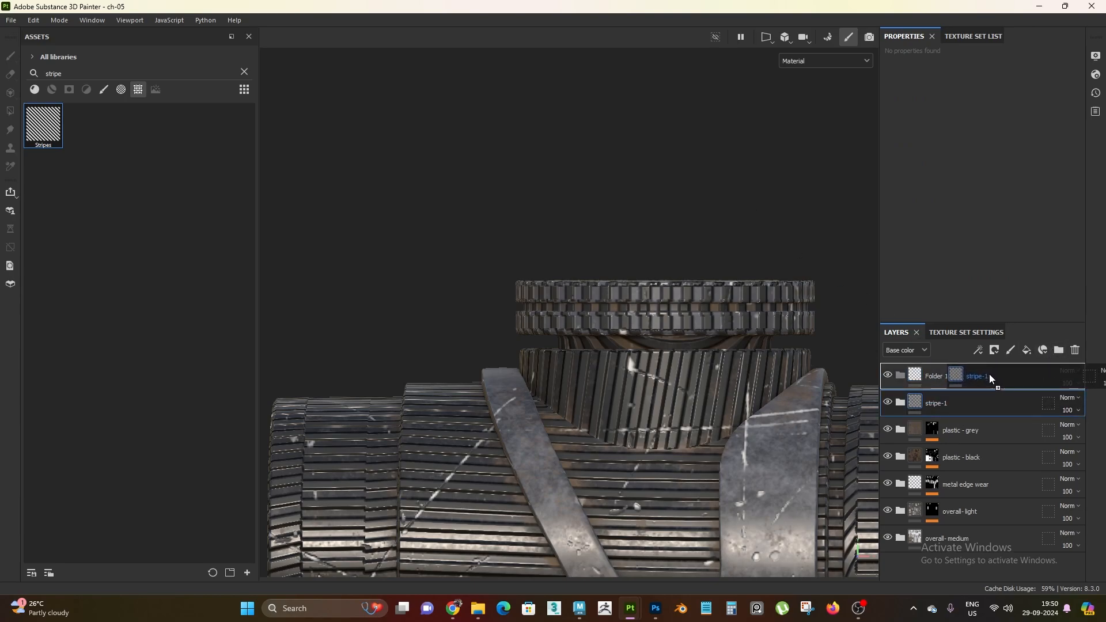
pyautogui.click(900, 376)
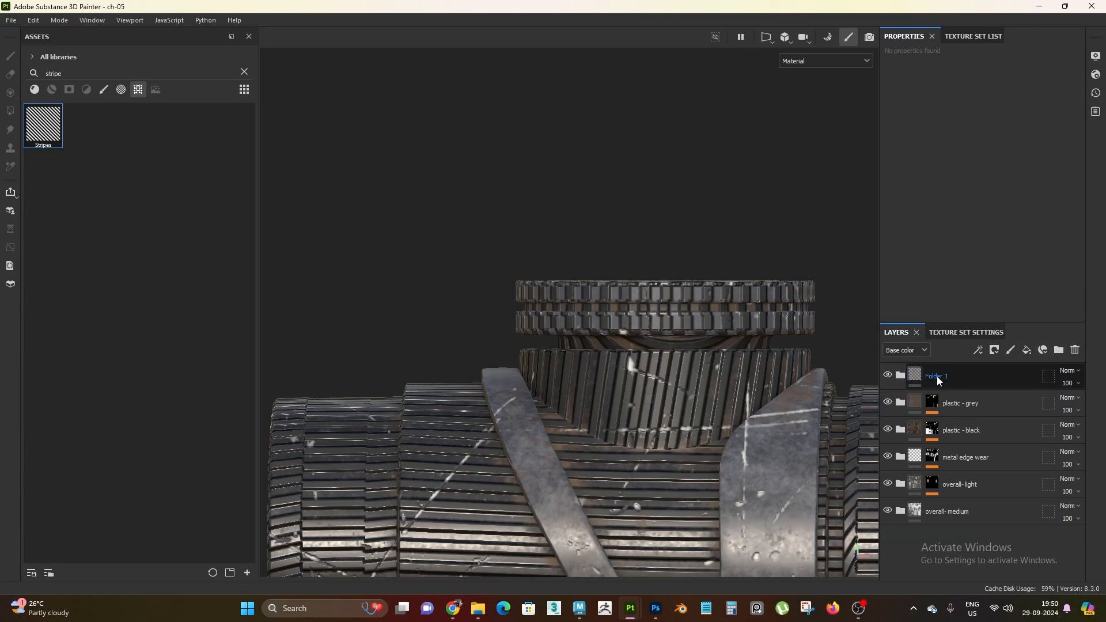
pyautogui.doubleClick(938, 377)
pyautogui.write('normal')
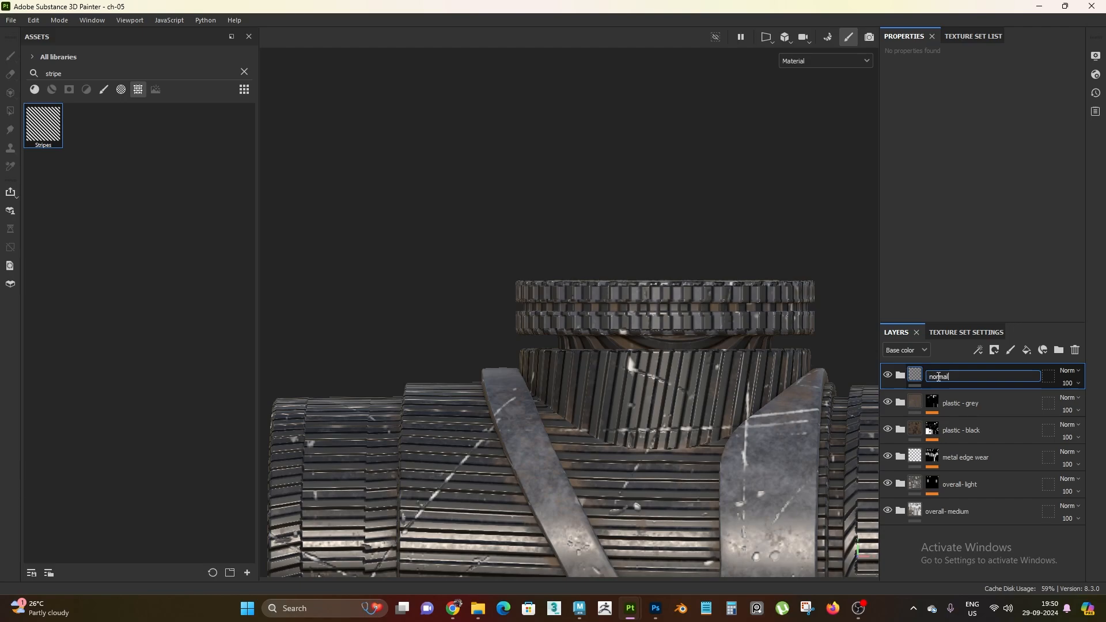
pyautogui.press('Return')
pyautogui.click(901, 376)
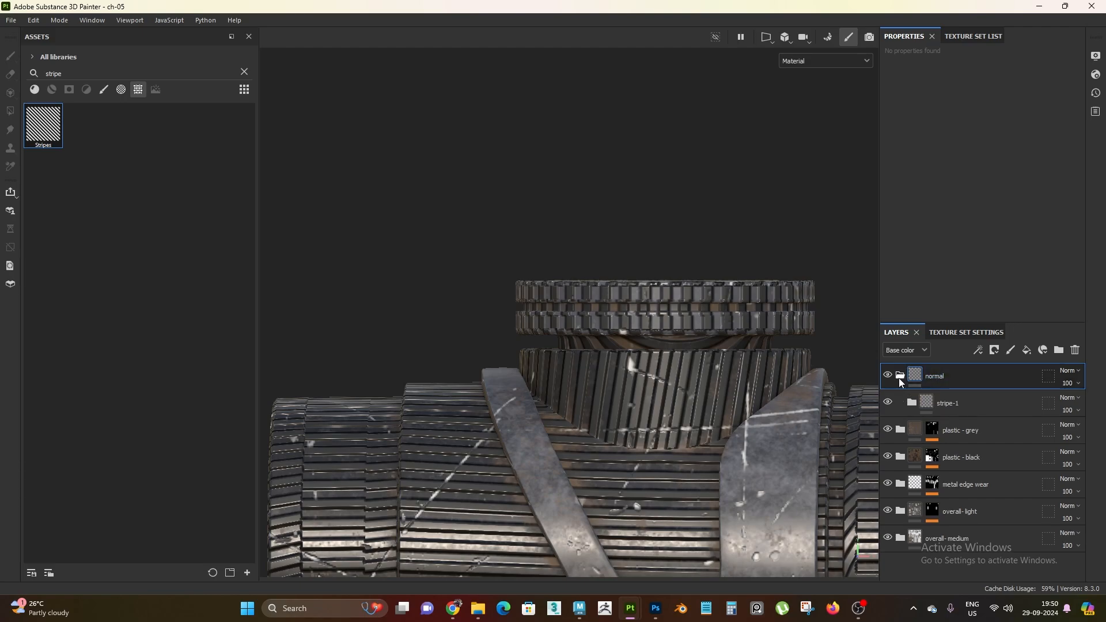
# - Add a black mask with a paint effect to the stripe-1 folder and polygon-fill the turret cap's lower ring into it
pyautogui.click(972, 405)
pyautogui.scroll(-1, 568, 299)
pyautogui.keyDown('alt'); pyautogui.moveTo(568, 299); pyautogui.dragTo(522, 363); pyautogui.keyUp('alt')
pyautogui.scroll(2, 613, 394)
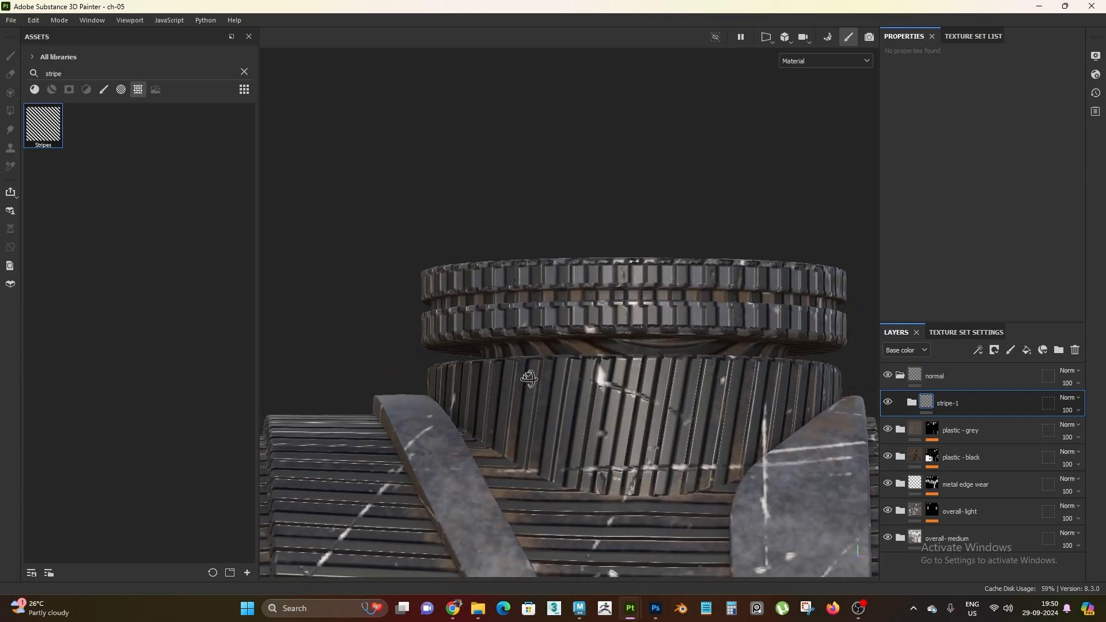
pyautogui.rightClick(973, 402)
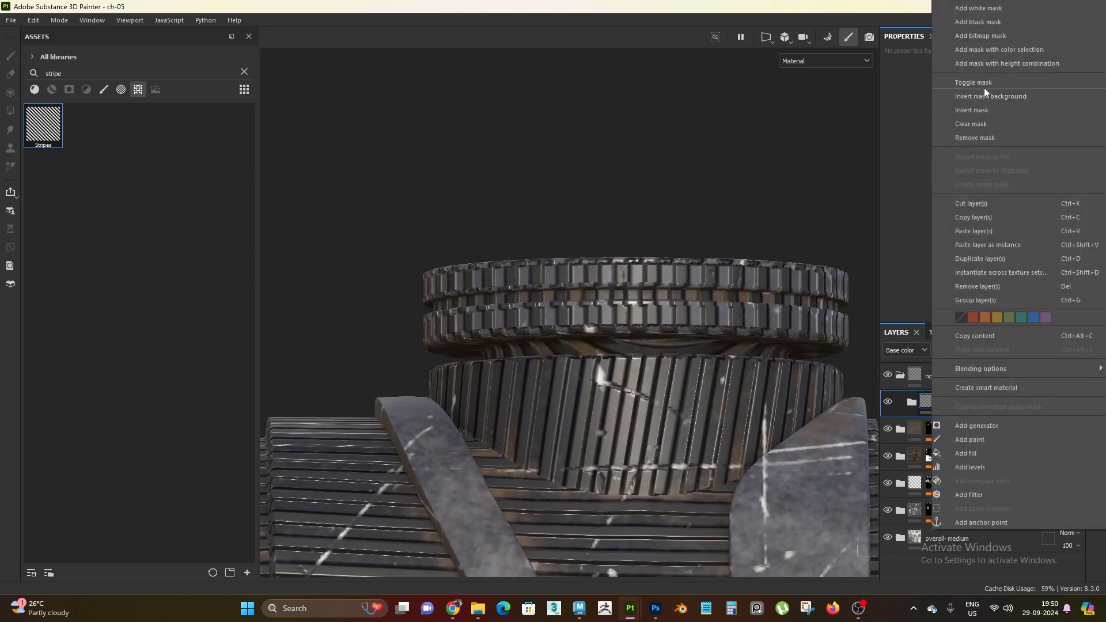
pyautogui.click(998, 23)
pyautogui.rightClick(945, 406)
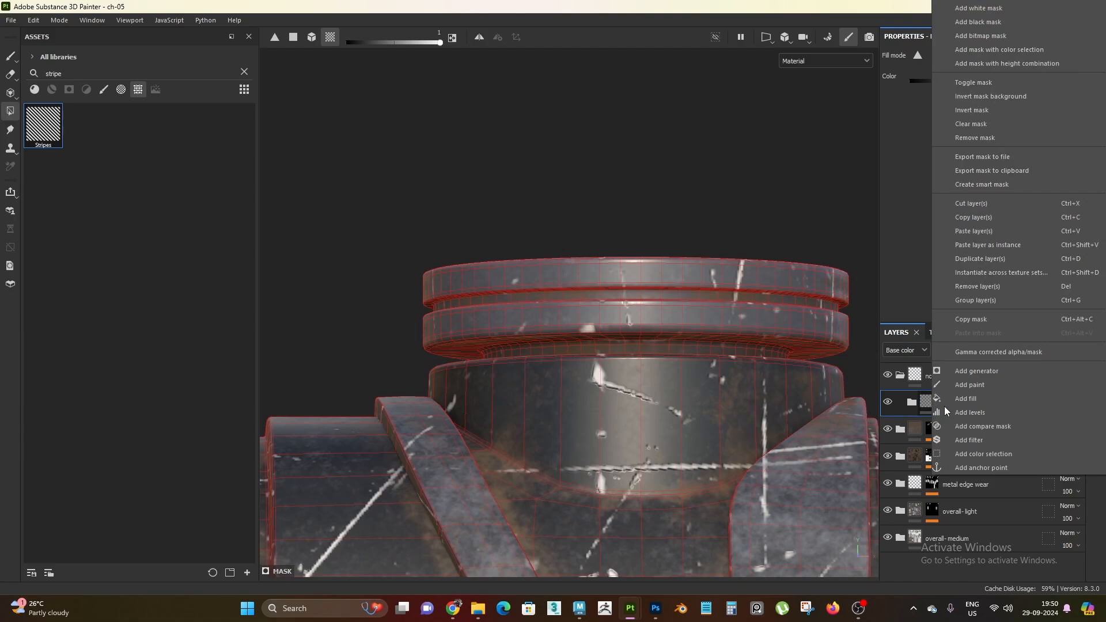
pyautogui.click(997, 387)
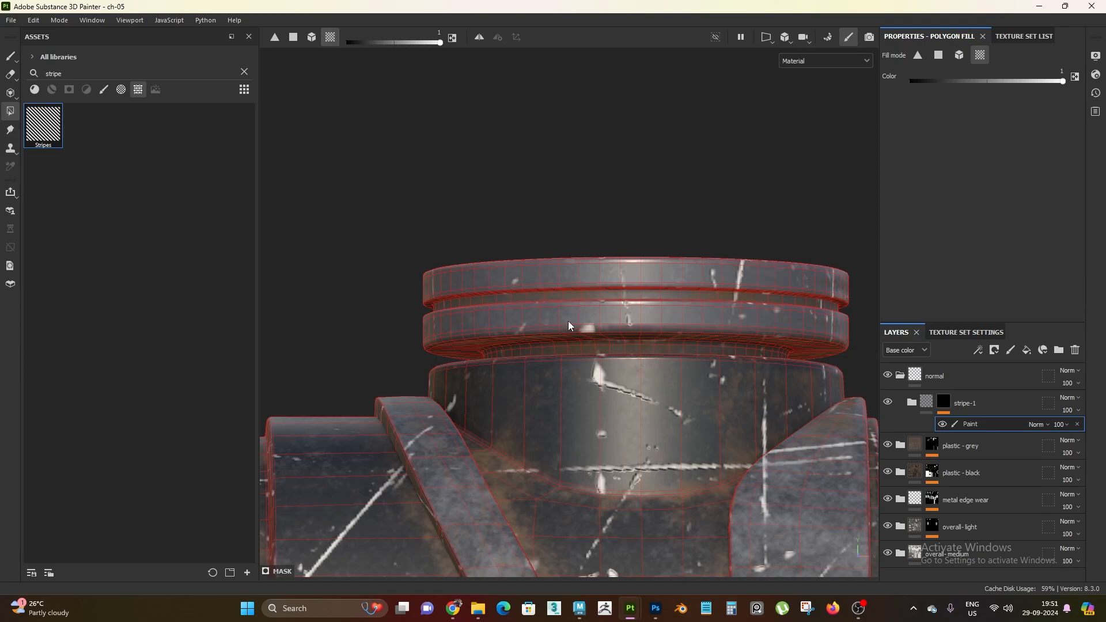
pyautogui.scroll(2, 594, 319)
pyautogui.click(615, 319)
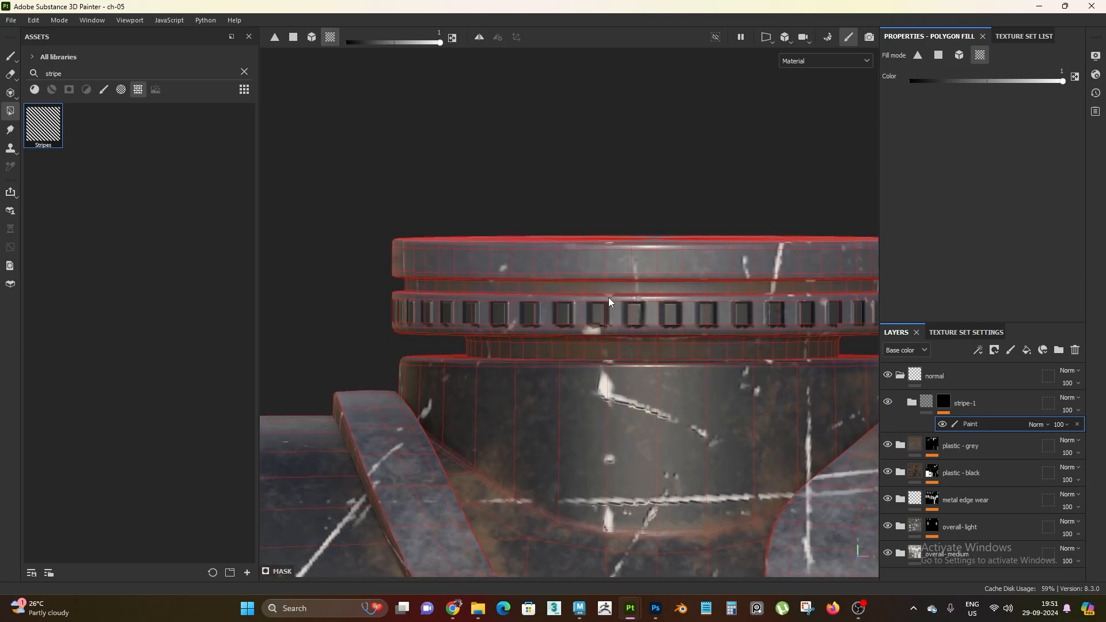
# - Polygon-fill the turret cap's upper ring into the stripe-1 mask and check the pattern around the cap
pyautogui.click(616, 267)
pyautogui.click(979, 403)
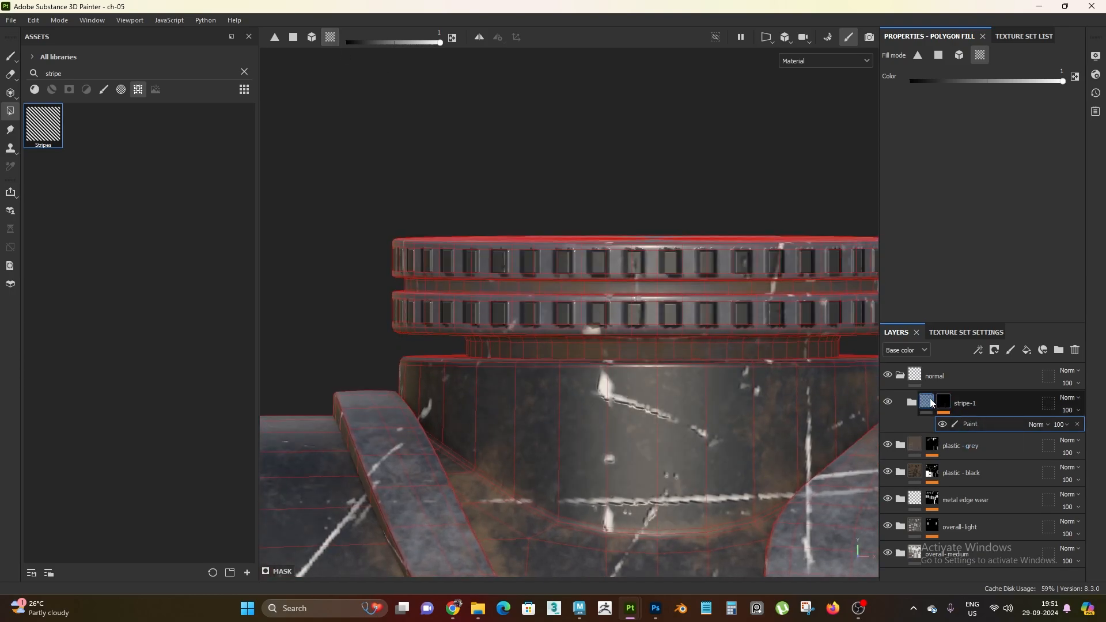
pyautogui.scroll(-3, 415, 133)
pyautogui.keyDown('alt'); pyautogui.moveTo(415, 133); pyautogui.dragTo(308, 88, button='right'); pyautogui.keyUp('alt')
pyautogui.keyDown('alt'); pyautogui.moveTo(529, 331); pyautogui.dragTo(552, 280, button='middle'); pyautogui.keyUp('alt')
pyautogui.keyDown('alt'); pyautogui.moveTo(545, 323); pyautogui.dragTo(559, 363); pyautogui.keyUp('alt')
pyautogui.keyDown('alt'); pyautogui.moveTo(599, 272); pyautogui.dragTo(608, 389, button='right'); pyautogui.keyUp('alt')
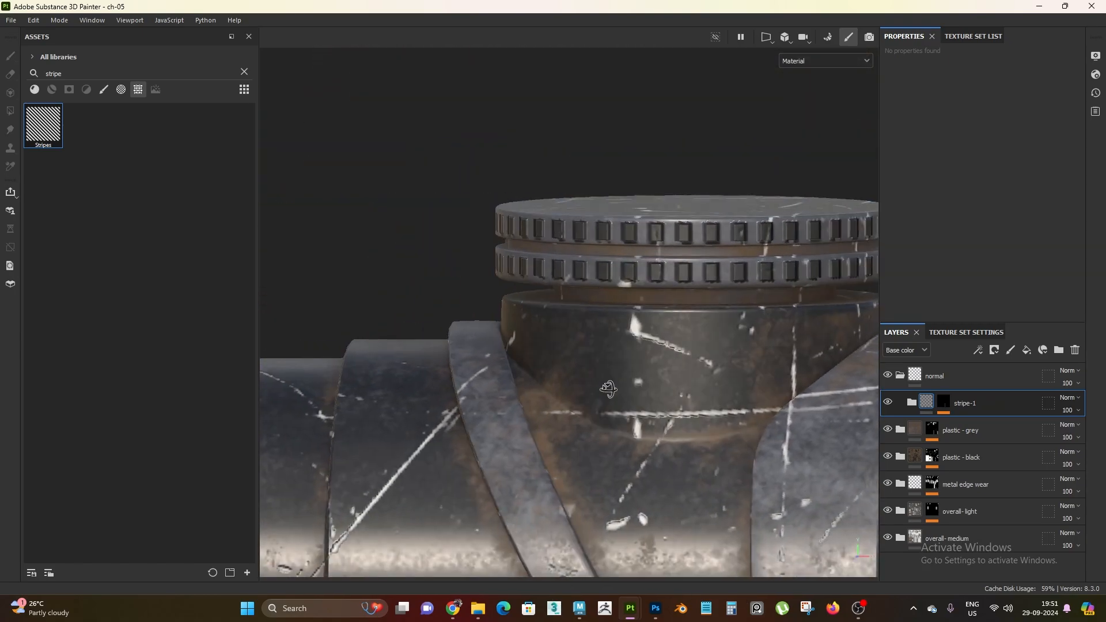
pyautogui.keyDown('alt'); pyautogui.moveTo(608, 390); pyautogui.dragTo(663, 414); pyautogui.keyUp('alt')
pyautogui.scroll(-4, 660, 378)
pyautogui.keyDown('alt'); pyautogui.moveTo(662, 370); pyautogui.dragTo(664, 328, button='middle'); pyautogui.keyUp('alt')
pyautogui.scroll(3, 663, 329)
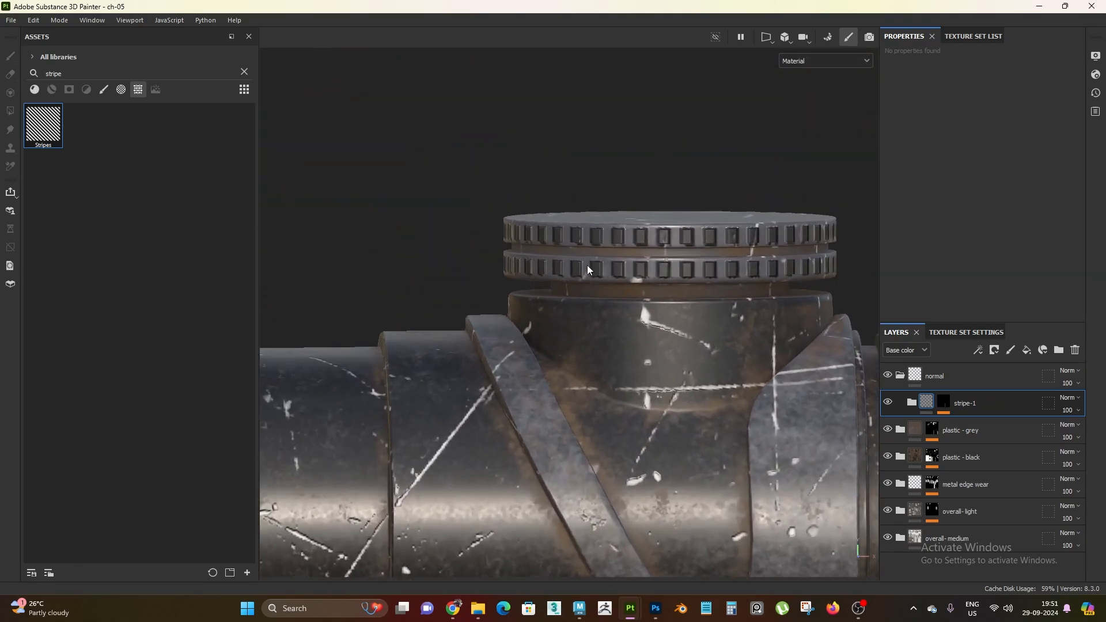
# - Examine the scope's tube sections below and beside the turret for further bands suited to grip stripes
pyautogui.hotkey('alt', 'Tab')
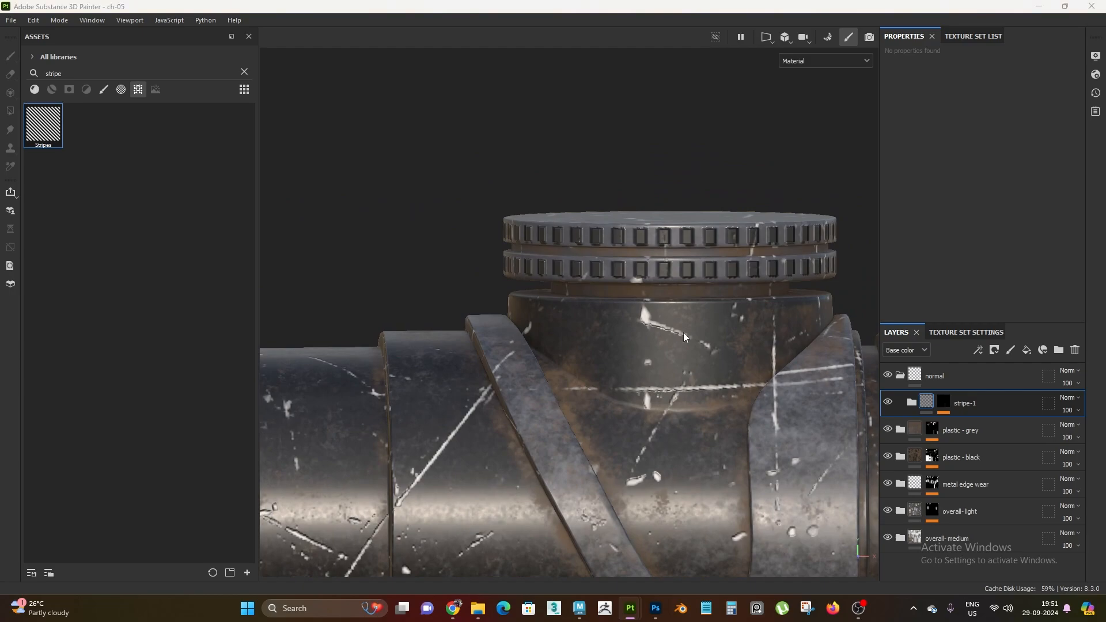
pyautogui.keyDown('alt'); pyautogui.moveTo(683, 333); pyautogui.dragTo(547, 403, button='right'); pyautogui.keyUp('alt')
pyautogui.keyDown('alt'); pyautogui.moveTo(547, 404); pyautogui.dragTo(508, 239, button='middle'); pyautogui.keyUp('alt')
pyautogui.keyDown('alt'); pyautogui.moveTo(508, 239); pyautogui.dragTo(518, 313, button='right'); pyautogui.keyUp('alt')
pyautogui.keyDown('alt'); pyautogui.moveTo(518, 312); pyautogui.dragTo(471, 313); pyautogui.keyUp('alt')
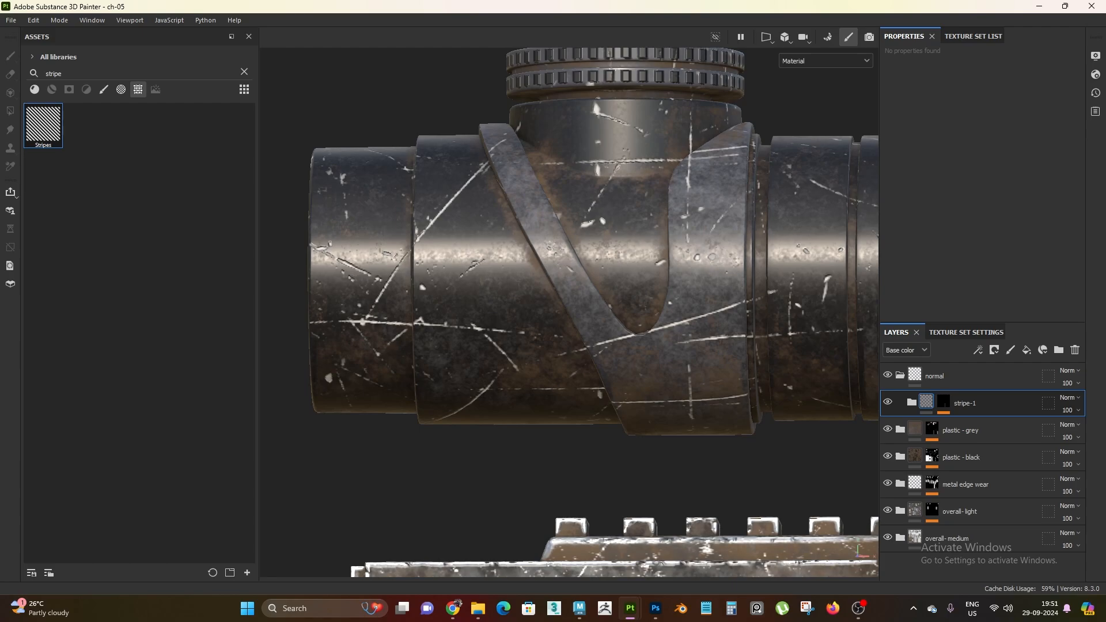
pyautogui.hotkey('alt', 'Tab')
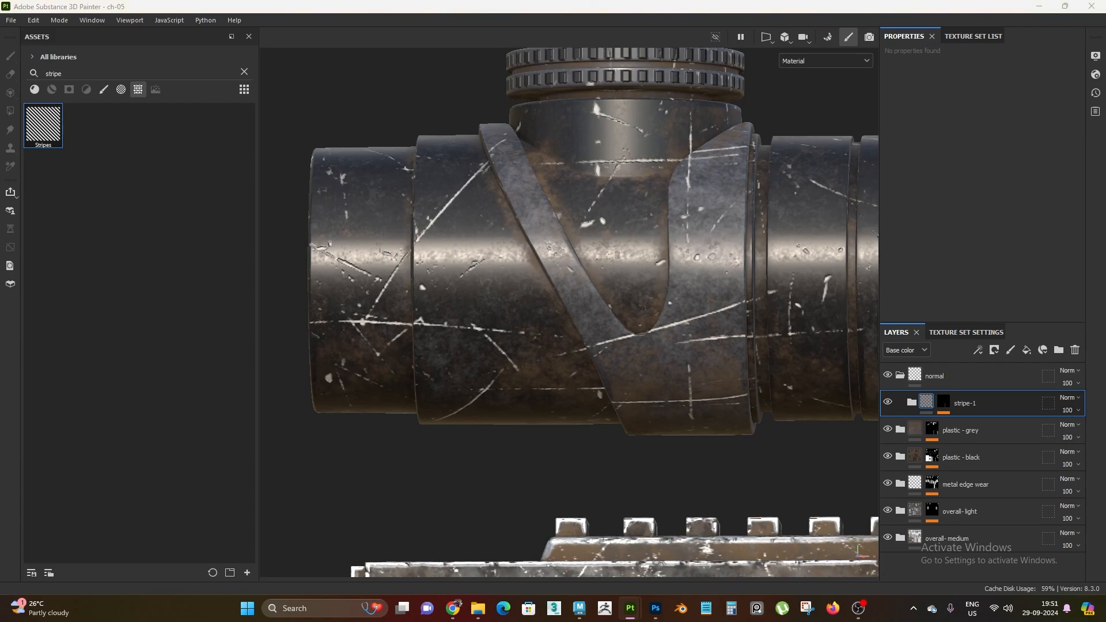
pyautogui.keyDown('alt'); pyautogui.moveTo(651, 311); pyautogui.dragTo(615, 323, button='right'); pyautogui.keyUp('alt')
pyautogui.keyDown('alt'); pyautogui.moveTo(615, 323); pyautogui.dragTo(667, 351, button='middle'); pyautogui.keyUp('alt')
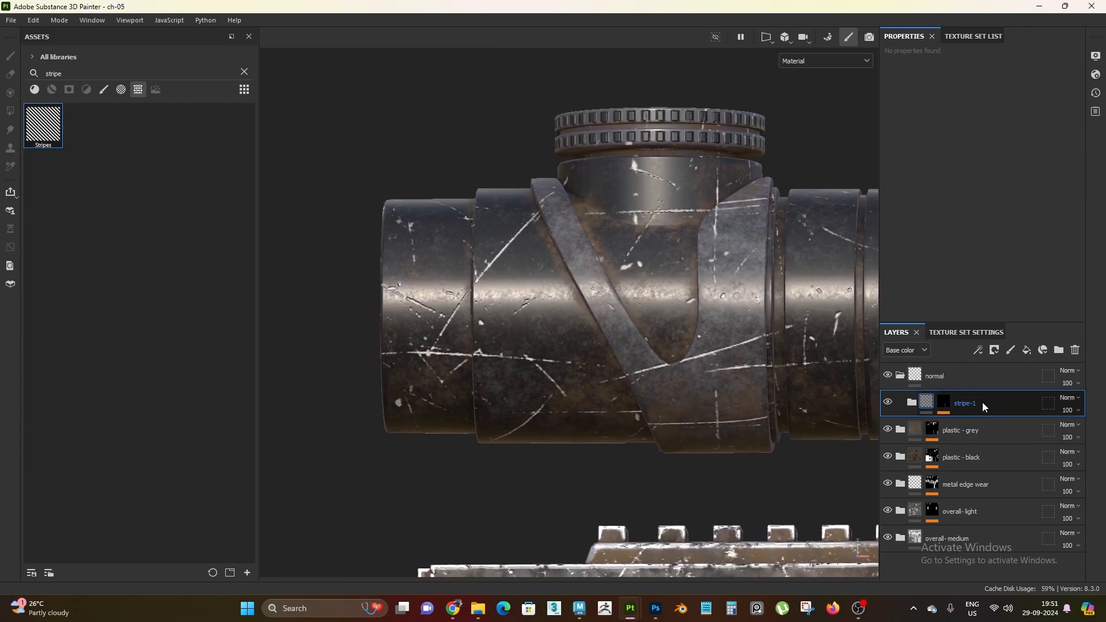
# - Duplicate the stripe-1 folder and rename the copy stripe-2
pyautogui.hotkey('ctrl', 'd')
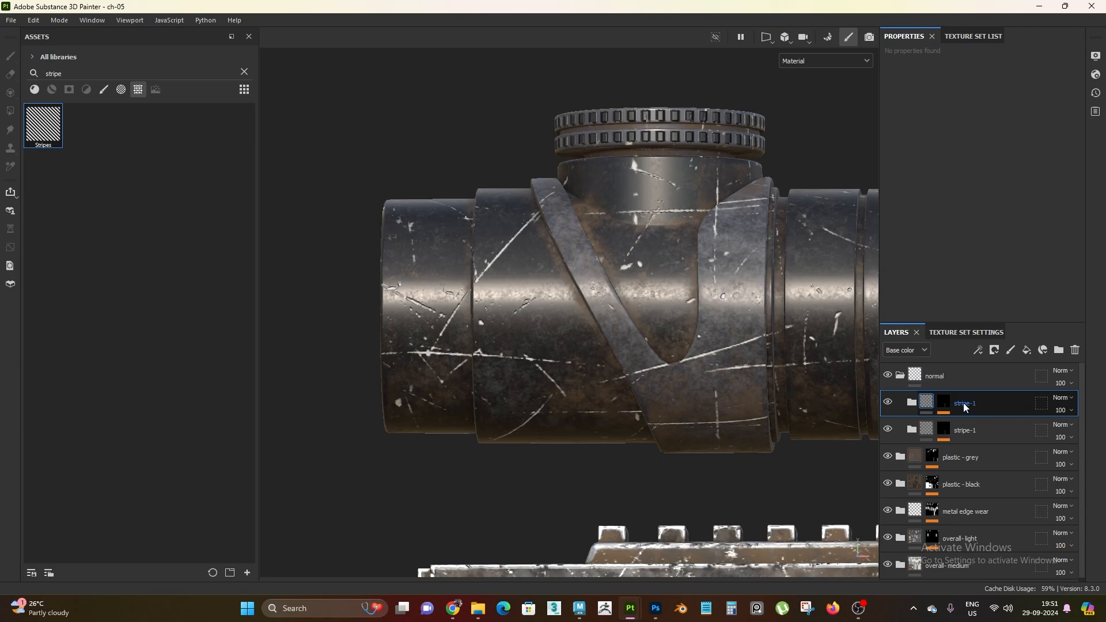
pyautogui.doubleClick(966, 404)
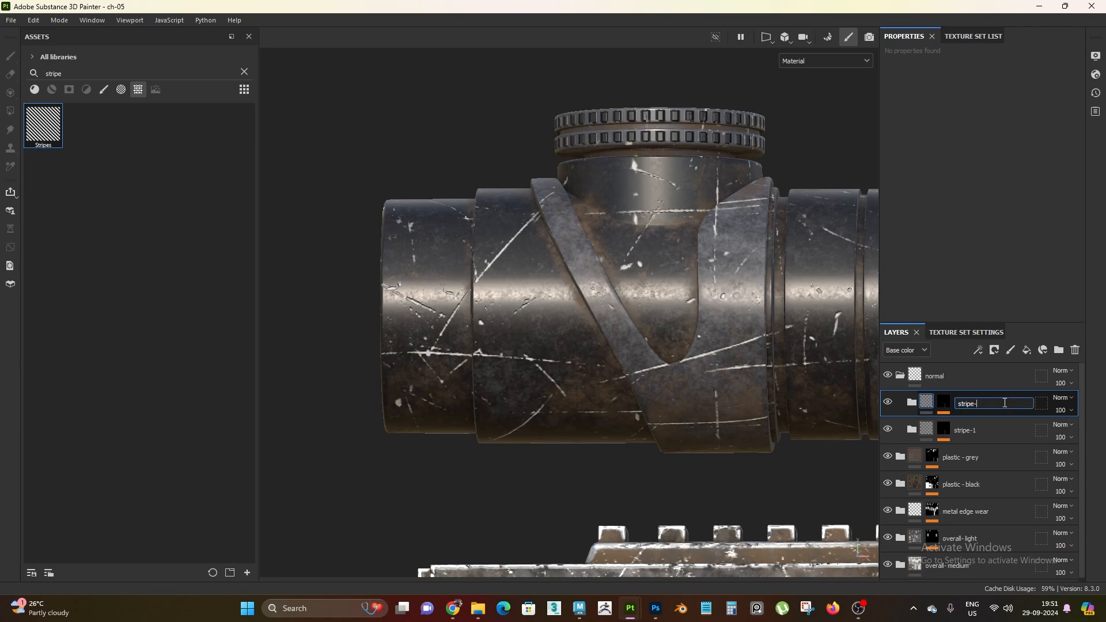
pyautogui.write('2')
pyautogui.press('Return')
# - Replace the stripe-2 folder's mask with a new black mask and add a paint effect to it
pyautogui.rightClick(1003, 403)
pyautogui.click(992, 21)
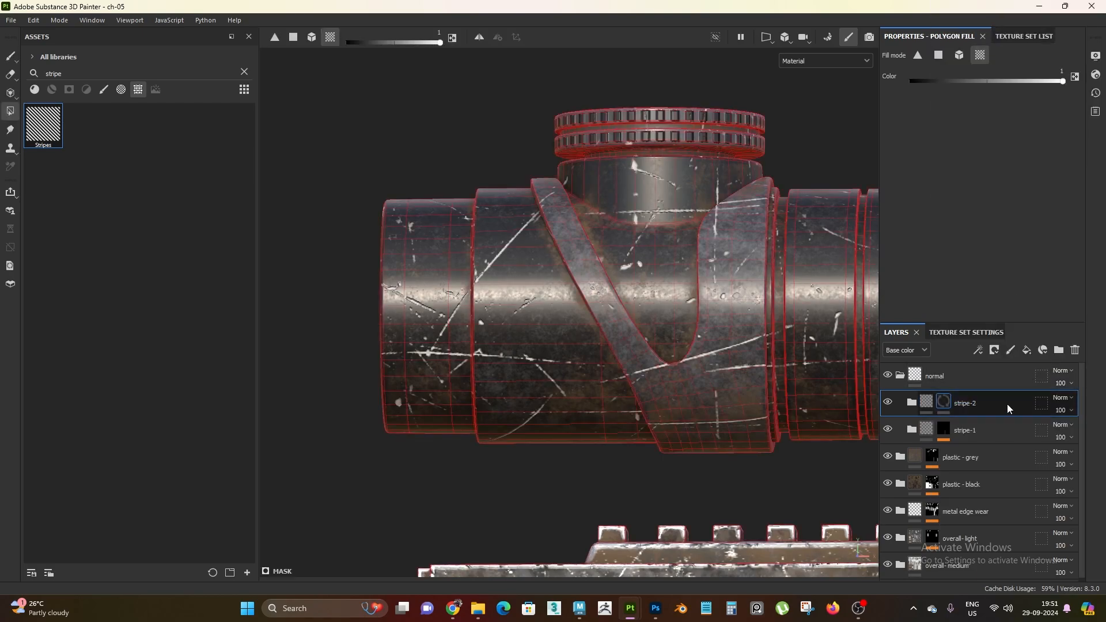
pyautogui.rightClick(941, 403)
pyautogui.click(991, 400)
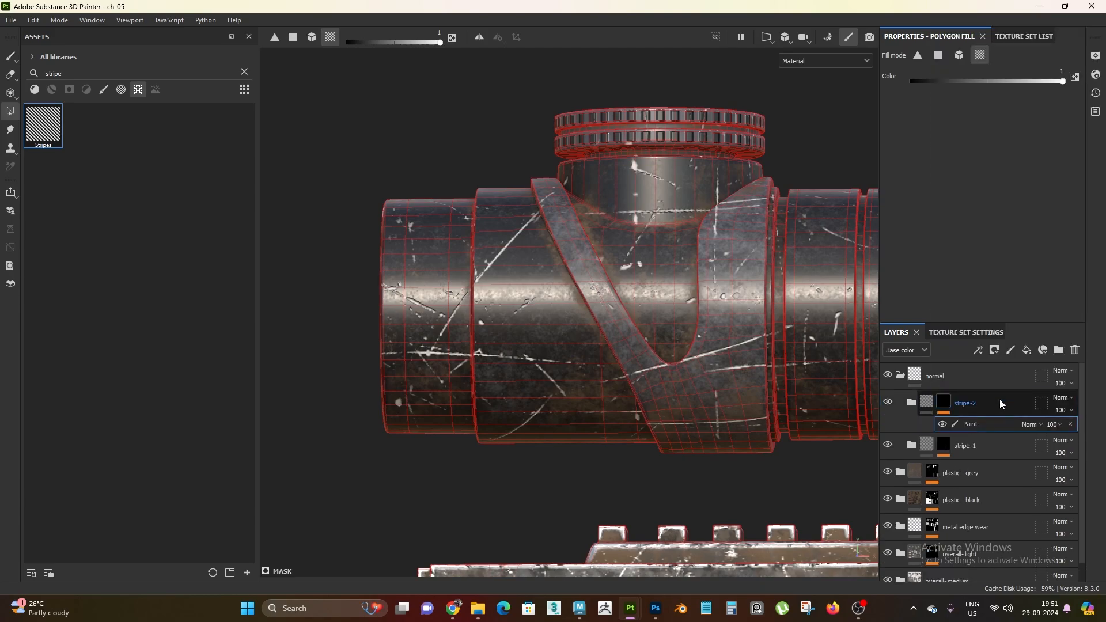
pyautogui.scroll(1, 465, 311)
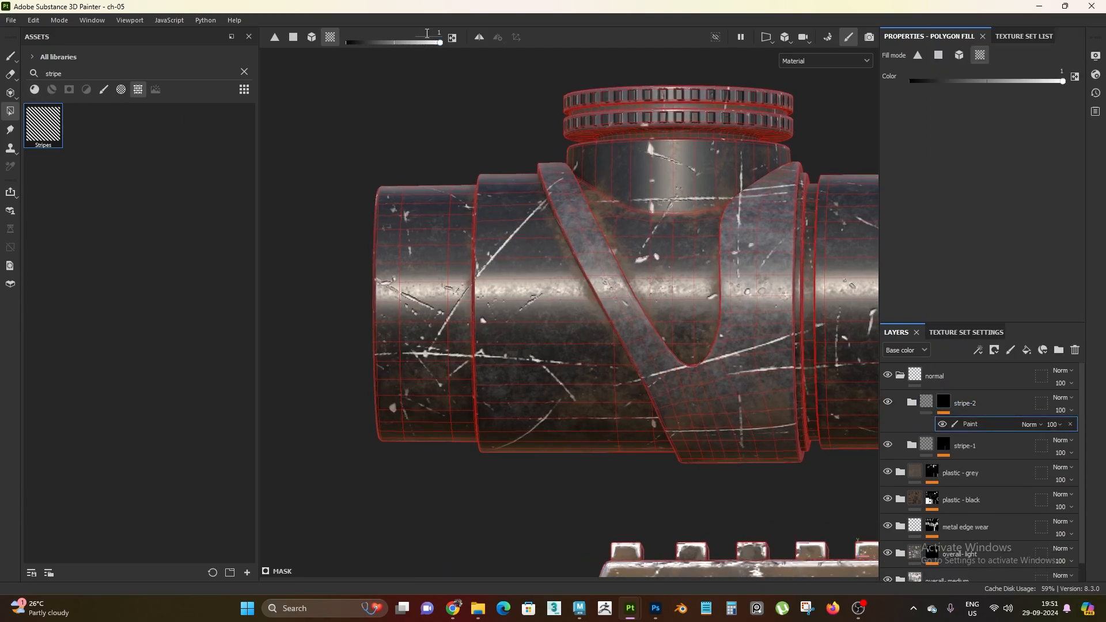
# - Polygon-fill the band at the scope's end and the wide and narrow rings beyond the V-shaped bracket into the stripe-2 mask
pyautogui.click(419, 298)
pyautogui.keyDown('alt'); pyautogui.moveTo(602, 368); pyautogui.dragTo(434, 369, button='middle'); pyautogui.keyUp('alt')
pyautogui.click(700, 267)
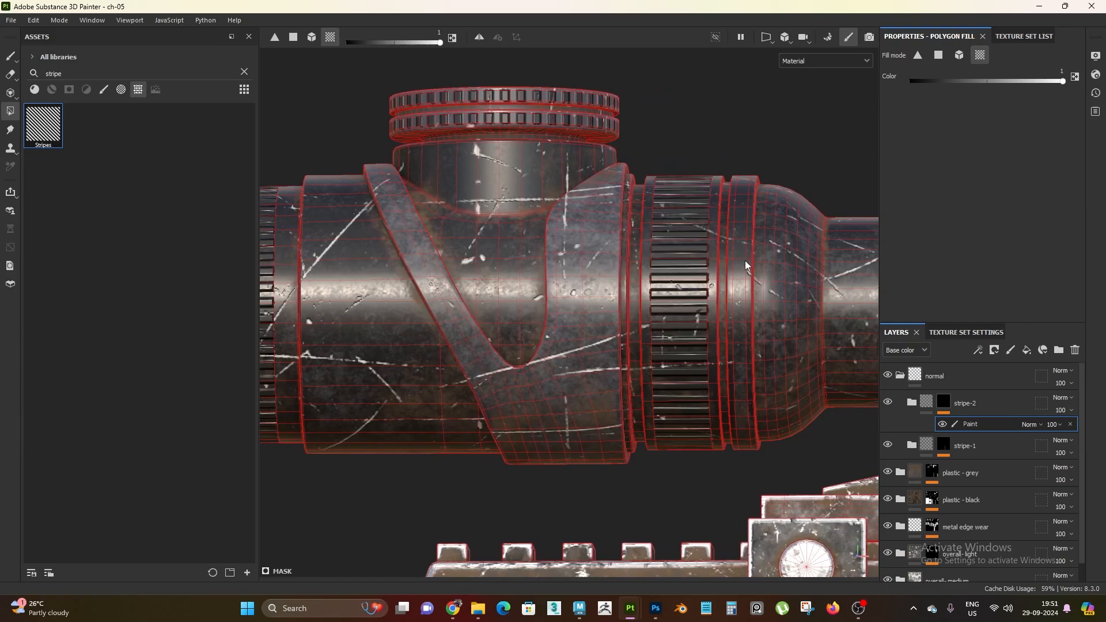
pyautogui.moveTo(741, 260)
pyautogui.keyDown('alt'); pyautogui.mouseDown()
pyautogui.moveTo(610, 271)
pyautogui.moveTo(563, 396)
pyautogui.moveTo(507, 382)
pyautogui.moveTo(537, 375)
pyautogui.mouseUp(); pyautogui.keyUp('alt')
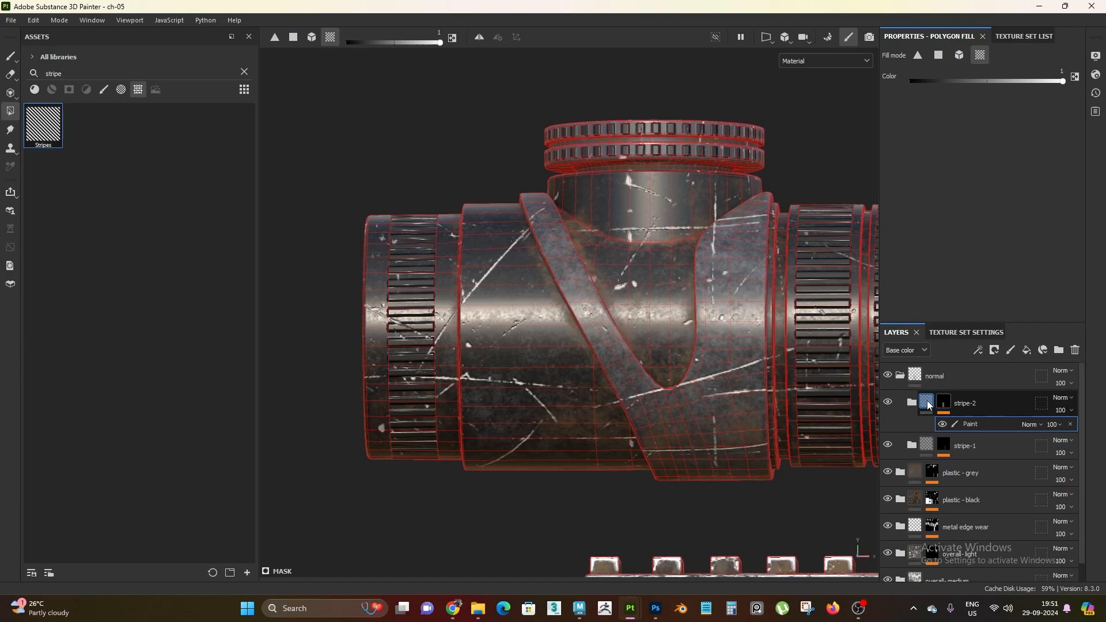
# - Open the Stripes fill inside the stripe-2 folder, try tiling values of 7 and 5, and settle on 6
pyautogui.click(913, 404)
pyautogui.click(913, 403)
pyautogui.click(968, 452)
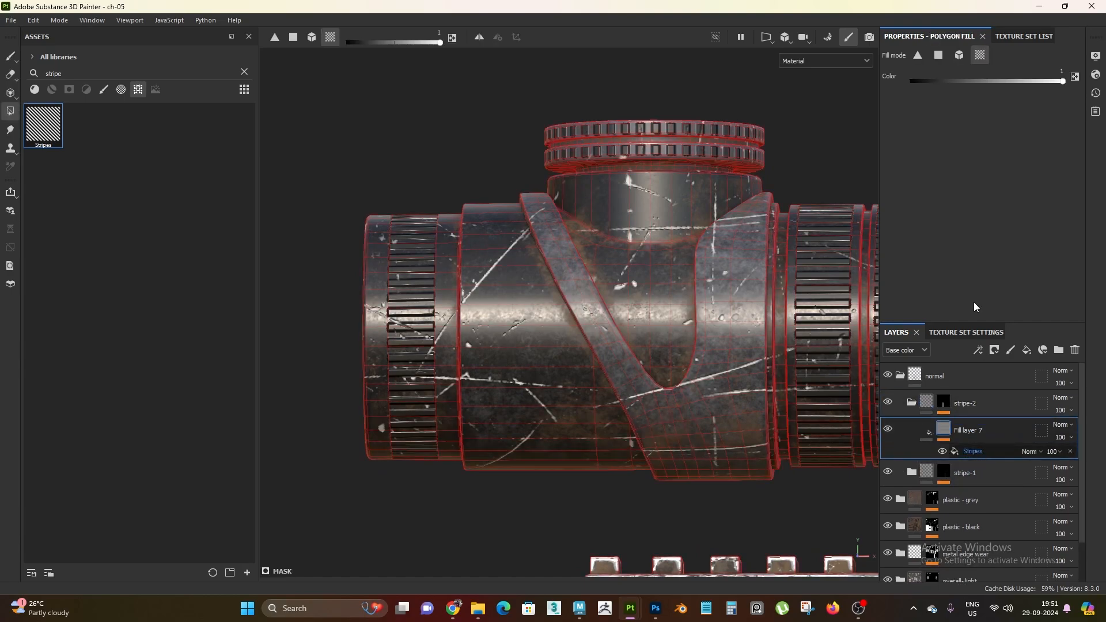
pyautogui.click(974, 177)
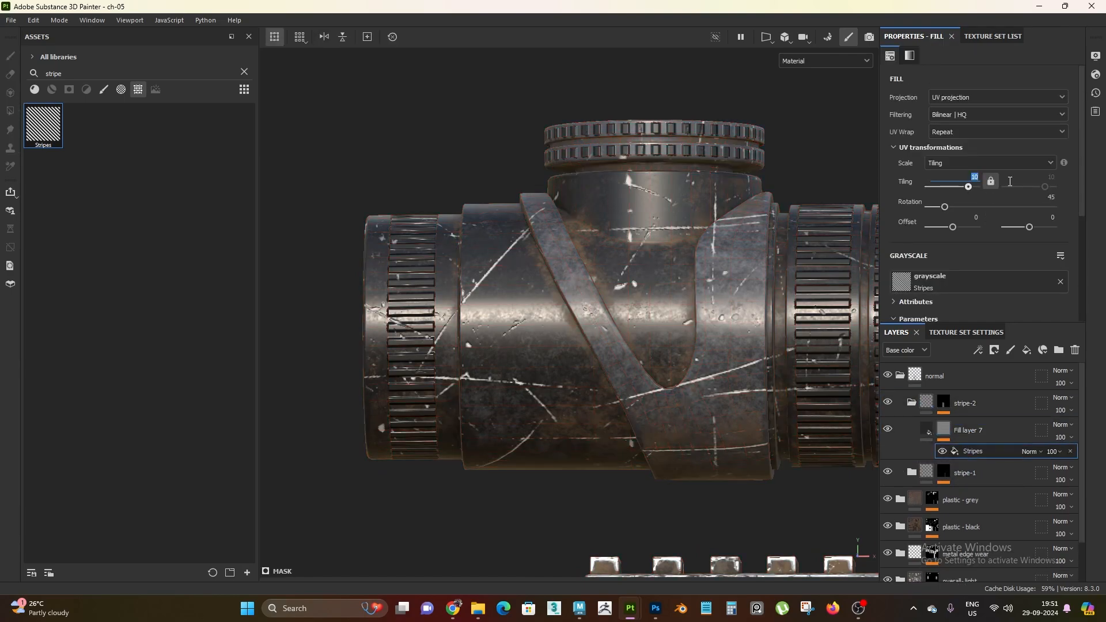
pyautogui.write('7')
pyautogui.press('Return')
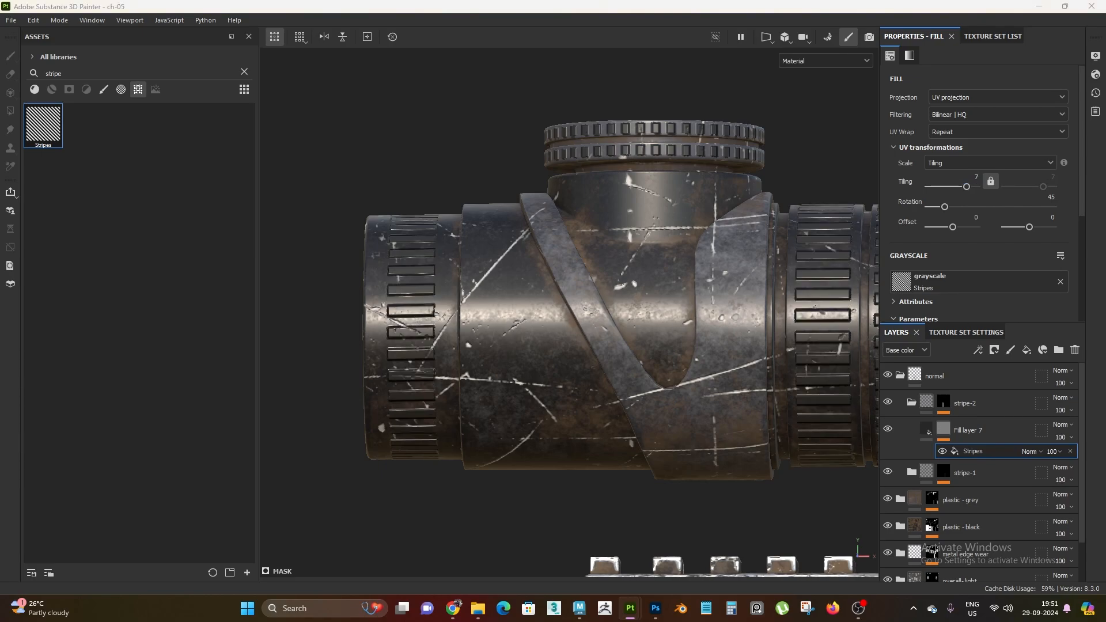
pyautogui.click(976, 177)
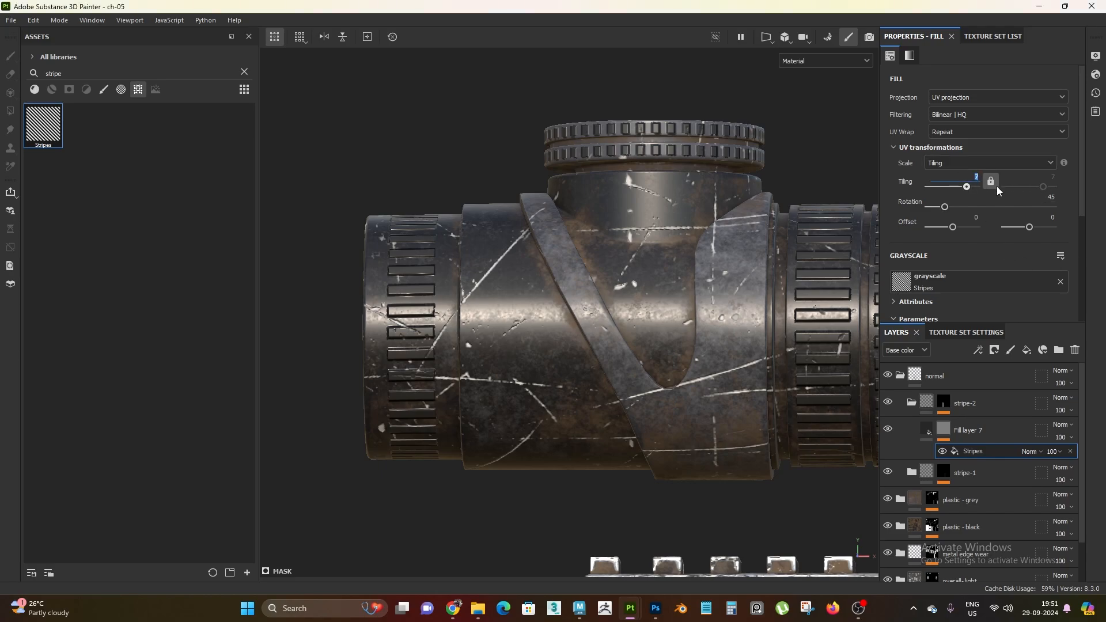
pyautogui.write('5')
pyautogui.press('Return')
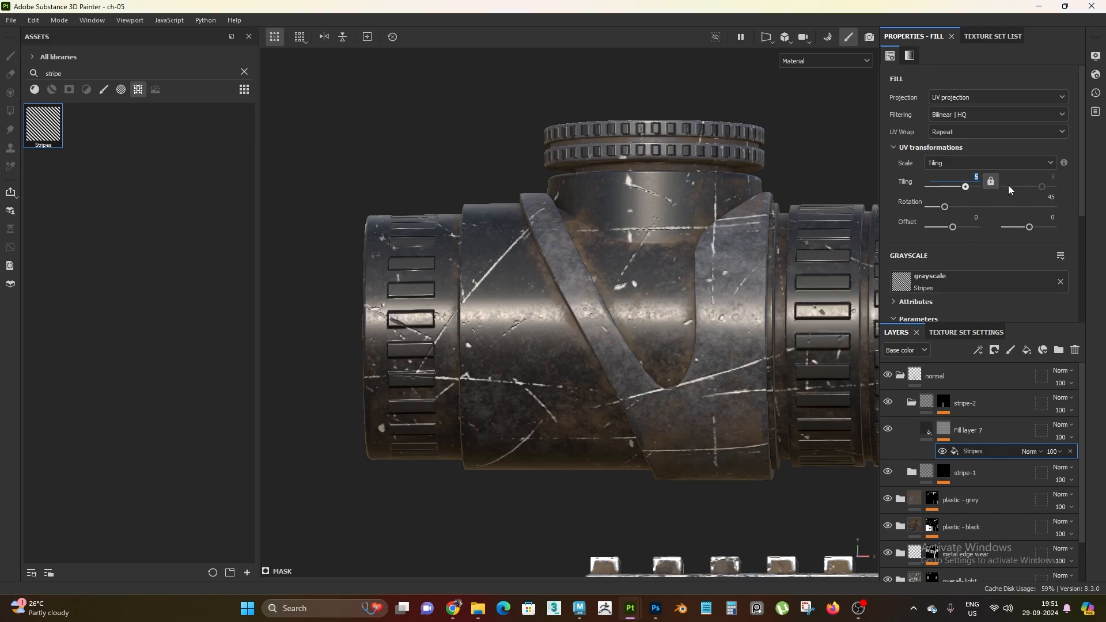
pyautogui.write('6')
pyautogui.press('Return')
# - Check the stripe spacing on the scope's rings and collapse the stripe-2 folder
pyautogui.keyDown('alt'); pyautogui.moveTo(433, 314); pyautogui.dragTo(365, 279, button='right'); pyautogui.keyUp('alt')
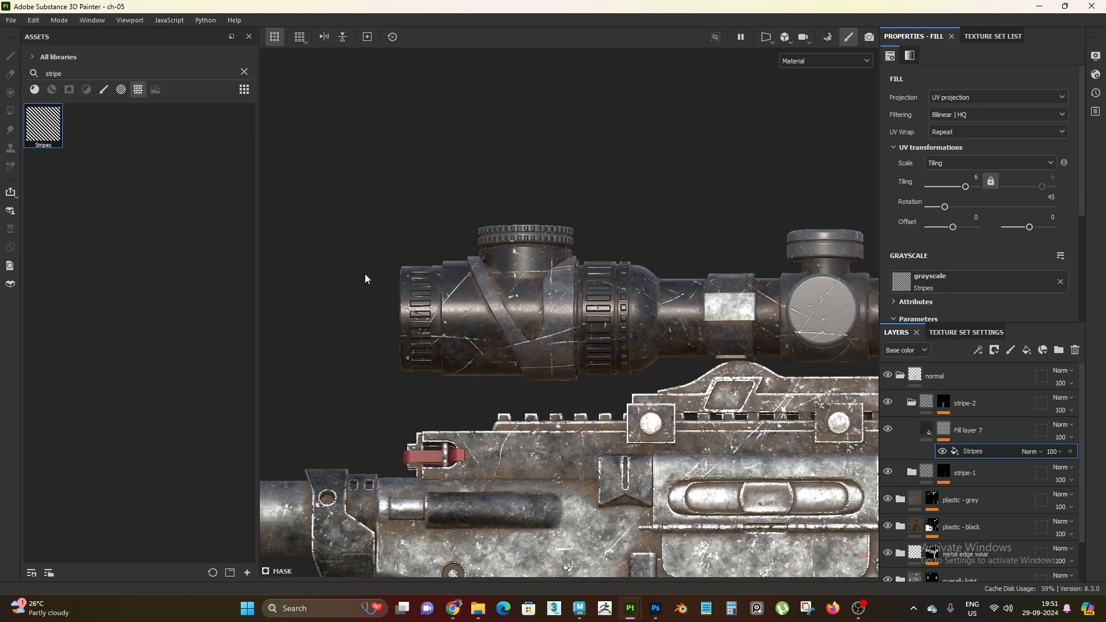
pyautogui.keyDown('alt'); pyautogui.moveTo(365, 278); pyautogui.dragTo(382, 323); pyautogui.keyUp('alt')
pyautogui.keyDown('alt'); pyautogui.moveTo(383, 324); pyautogui.dragTo(565, 372, button='right'); pyautogui.keyUp('alt')
pyautogui.keyDown('alt'); pyautogui.moveTo(565, 371); pyautogui.dragTo(458, 340, button='middle'); pyautogui.keyUp('alt')
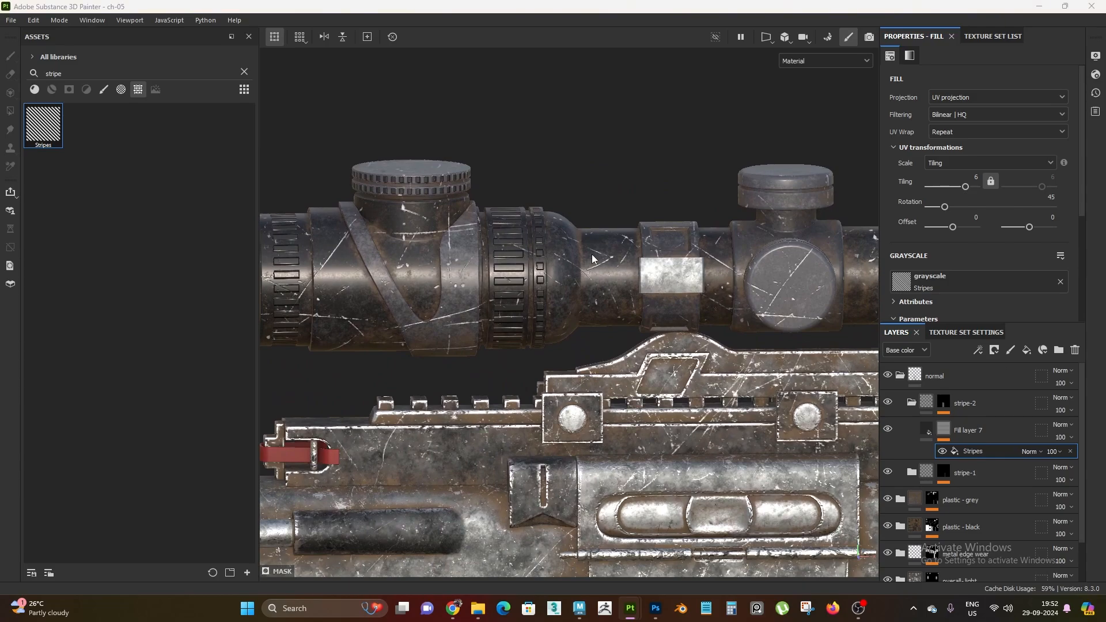
pyautogui.keyDown('alt'); pyautogui.moveTo(592, 259); pyautogui.dragTo(522, 271, button='right'); pyautogui.keyUp('alt')
pyautogui.keyDown('alt'); pyautogui.moveTo(521, 270); pyautogui.dragTo(544, 313, button='middle'); pyautogui.keyUp('alt')
pyautogui.keyDown('alt'); pyautogui.moveTo(544, 313); pyautogui.dragTo(535, 299); pyautogui.keyUp('alt')
pyautogui.click(927, 430)
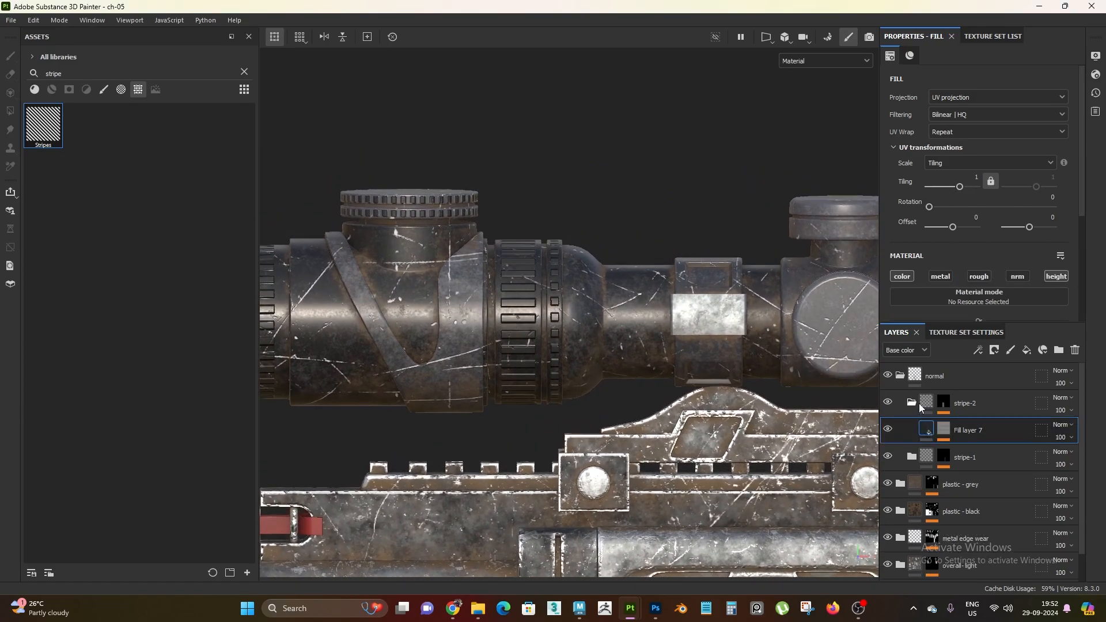
pyautogui.click(920, 407)
pyautogui.click(913, 403)
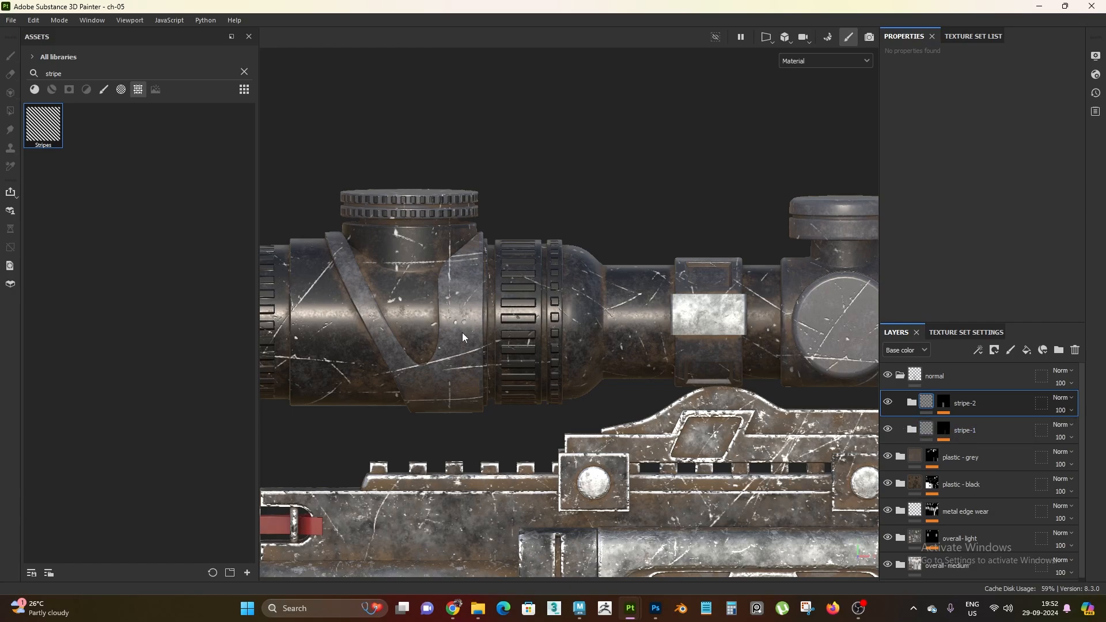
# - Hide and reshow texture set M_0_3 to identify which scope parts belong to it
pyautogui.keyDown('alt'); pyautogui.moveTo(462, 333); pyautogui.dragTo(403, 333, button='right'); pyautogui.keyUp('alt')
pyautogui.keyDown('alt'); pyautogui.moveTo(404, 333); pyautogui.dragTo(375, 336, button='middle'); pyautogui.keyUp('alt')
pyautogui.keyDown('alt'); pyautogui.moveTo(830, 299); pyautogui.dragTo(993, 337, button='right'); pyautogui.keyUp('alt')
pyautogui.click(963, 36)
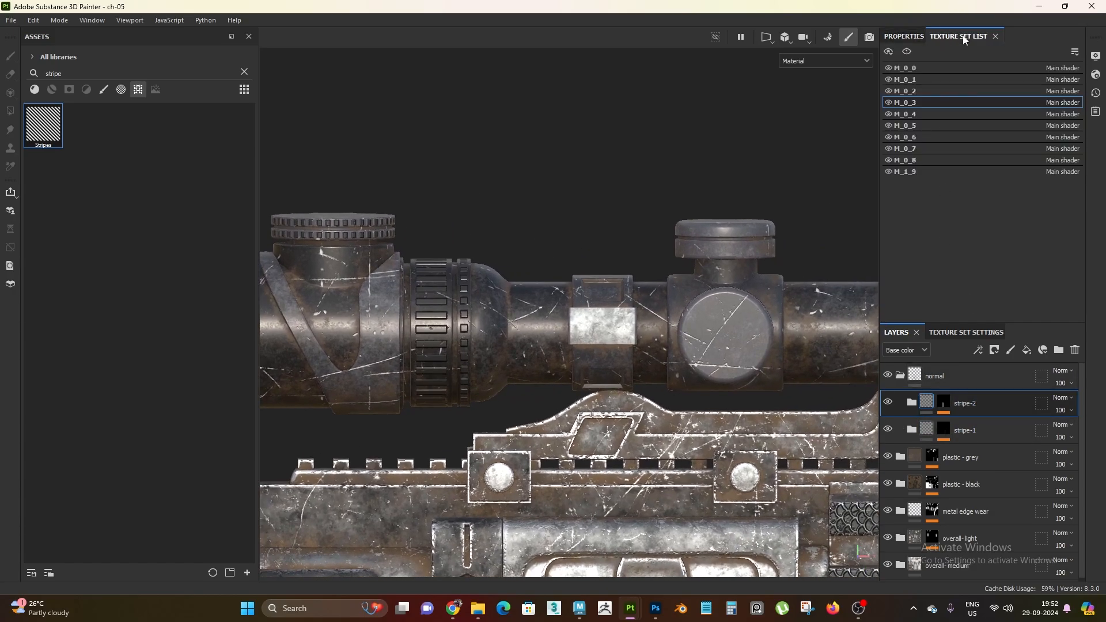
pyautogui.click(889, 103)
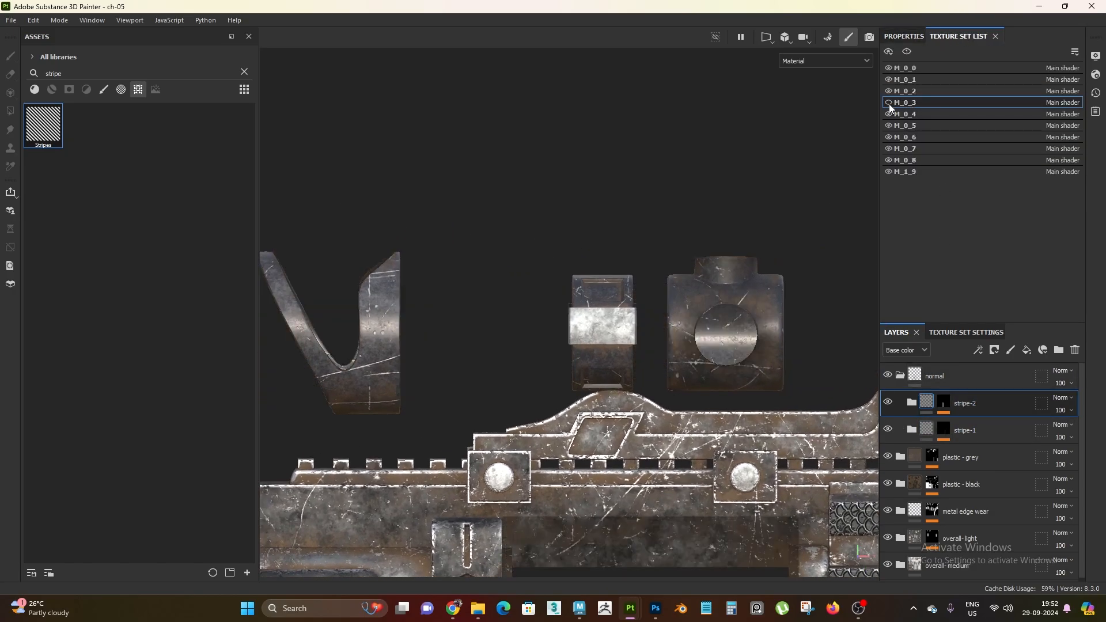
pyautogui.click(889, 105)
pyautogui.keyDown('alt'); pyautogui.moveTo(686, 282); pyautogui.dragTo(721, 291, button='right'); pyautogui.keyUp('alt')
pyautogui.keyDown('alt'); pyautogui.moveTo(694, 266); pyautogui.dragTo(768, 259, button='middle'); pyautogui.keyUp('alt')
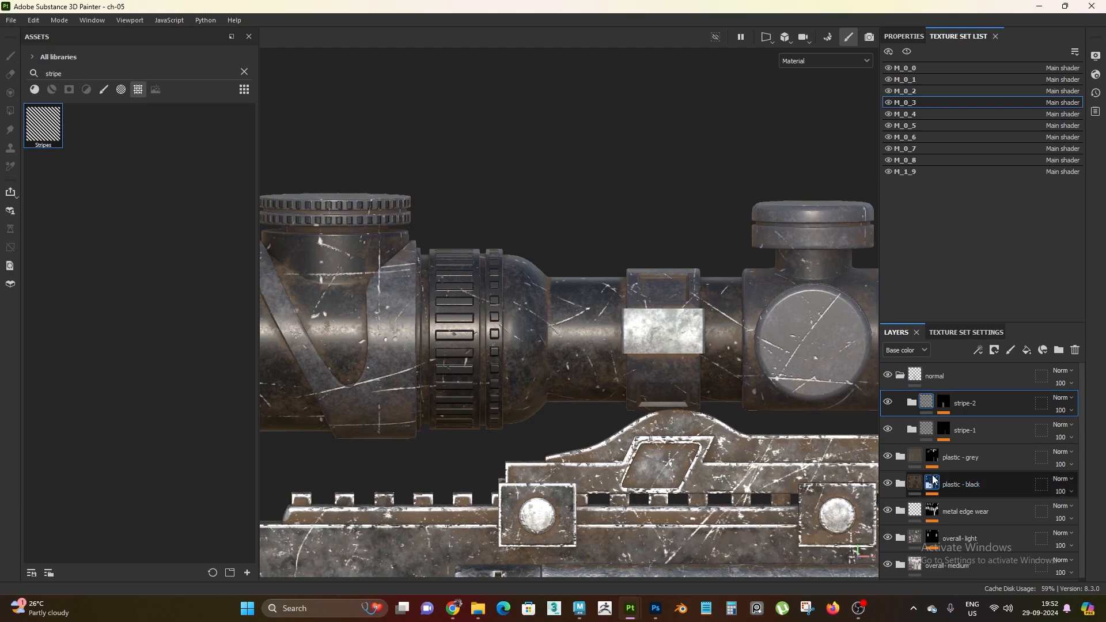
# - Polygon-fill the lower and upper rings of the second turret's cap into the paint effect of the stripe-1 mask
pyautogui.click(943, 430)
pyautogui.click(973, 453)
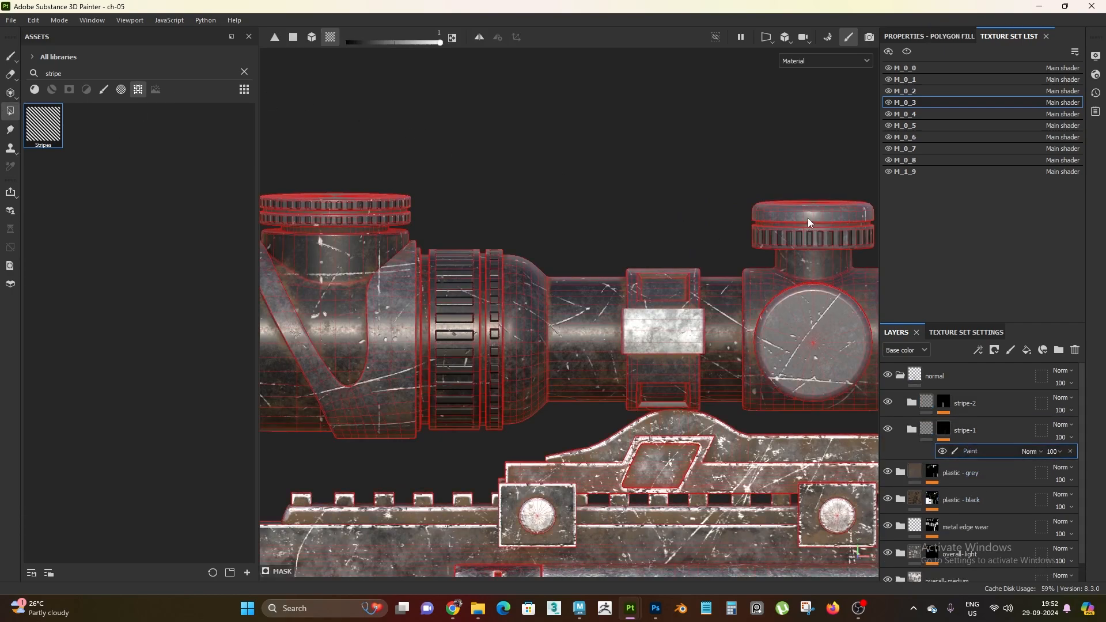
pyautogui.keyDown('alt'); pyautogui.moveTo(692, 308); pyautogui.dragTo(613, 310, button='middle'); pyautogui.keyUp('alt')
pyautogui.keyDown('alt'); pyautogui.moveTo(735, 243); pyautogui.dragTo(863, 325, button='right'); pyautogui.keyUp('alt')
pyautogui.keyDown('alt'); pyautogui.moveTo(768, 279); pyautogui.dragTo(758, 273); pyautogui.keyUp('alt')
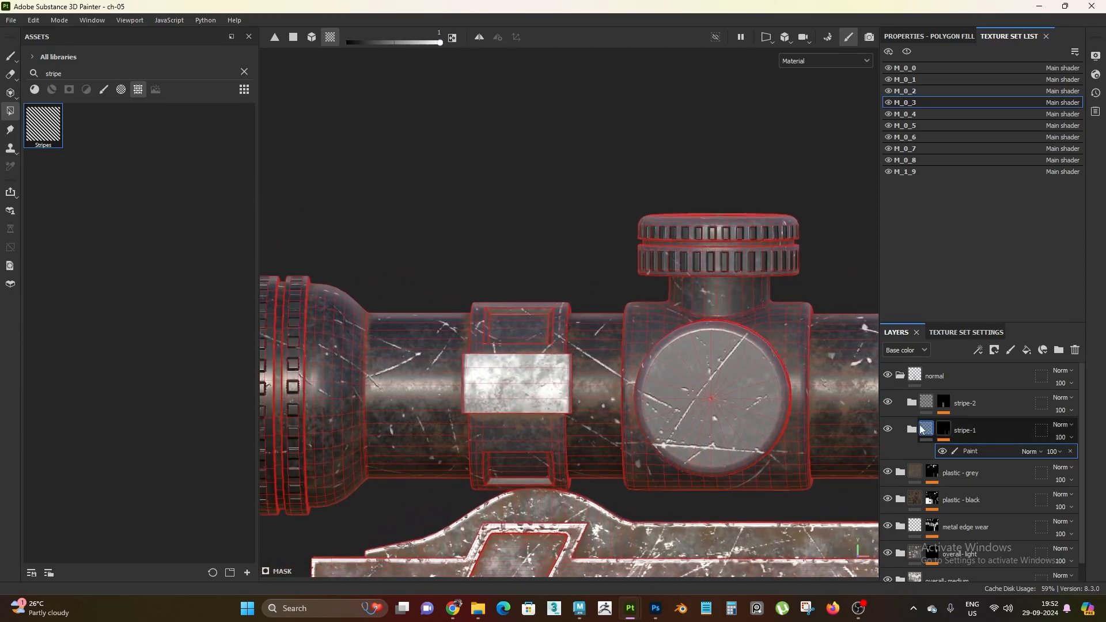
pyautogui.click(924, 428)
# - Inspect the stripe patterns on both turret caps and the tube rings along the scope
pyautogui.keyDown('alt'); pyautogui.moveTo(612, 350); pyautogui.dragTo(510, 171, button='right'); pyautogui.keyUp('alt')
pyautogui.keyDown('alt'); pyautogui.moveTo(512, 290); pyautogui.dragTo(630, 274, button='middle'); pyautogui.keyUp('alt')
pyautogui.keyDown('alt'); pyautogui.moveTo(432, 461); pyautogui.dragTo(628, 381, button='middle'); pyautogui.keyUp('alt')
pyautogui.keyDown('alt'); pyautogui.moveTo(628, 381); pyautogui.dragTo(669, 427, button='right'); pyautogui.keyUp('alt')
pyautogui.keyDown('alt'); pyautogui.moveTo(559, 335); pyautogui.dragTo(464, 337, button='middle'); pyautogui.keyUp('alt')
pyautogui.keyDown('alt'); pyautogui.moveTo(464, 337); pyautogui.dragTo(523, 356); pyautogui.keyUp('alt')
pyautogui.keyDown('alt'); pyautogui.moveTo(591, 383); pyautogui.dragTo(406, 393, button='middle'); pyautogui.keyUp('alt')
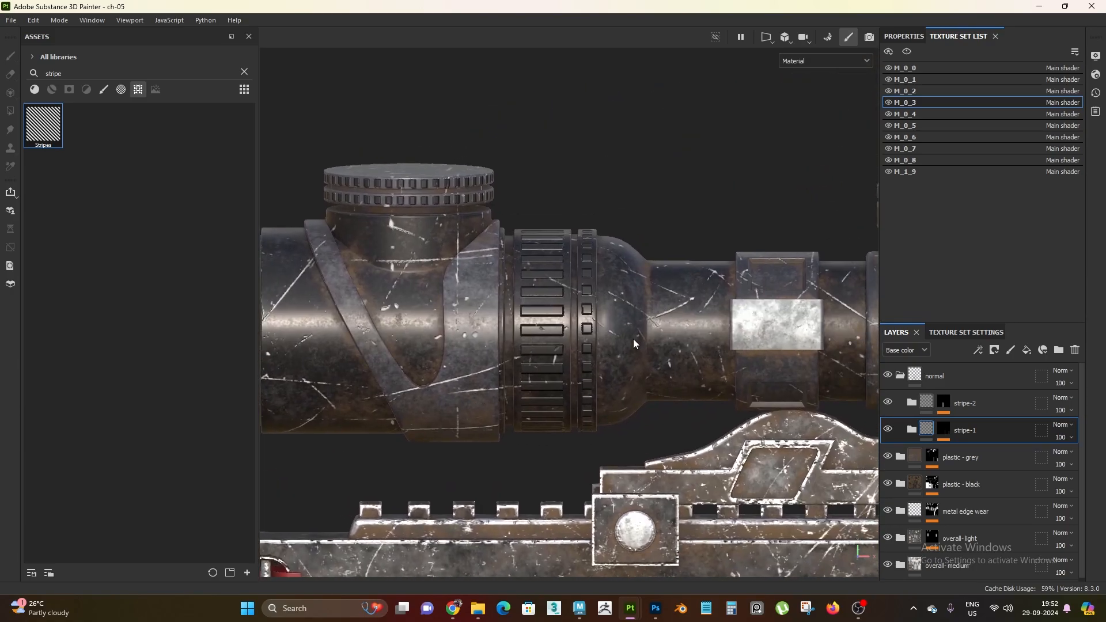
pyautogui.keyDown('alt'); pyautogui.moveTo(634, 339); pyautogui.dragTo(589, 280); pyautogui.keyUp('alt')
pyautogui.keyDown('alt'); pyautogui.moveTo(589, 281); pyautogui.dragTo(834, 300, button='middle'); pyautogui.keyUp('alt')
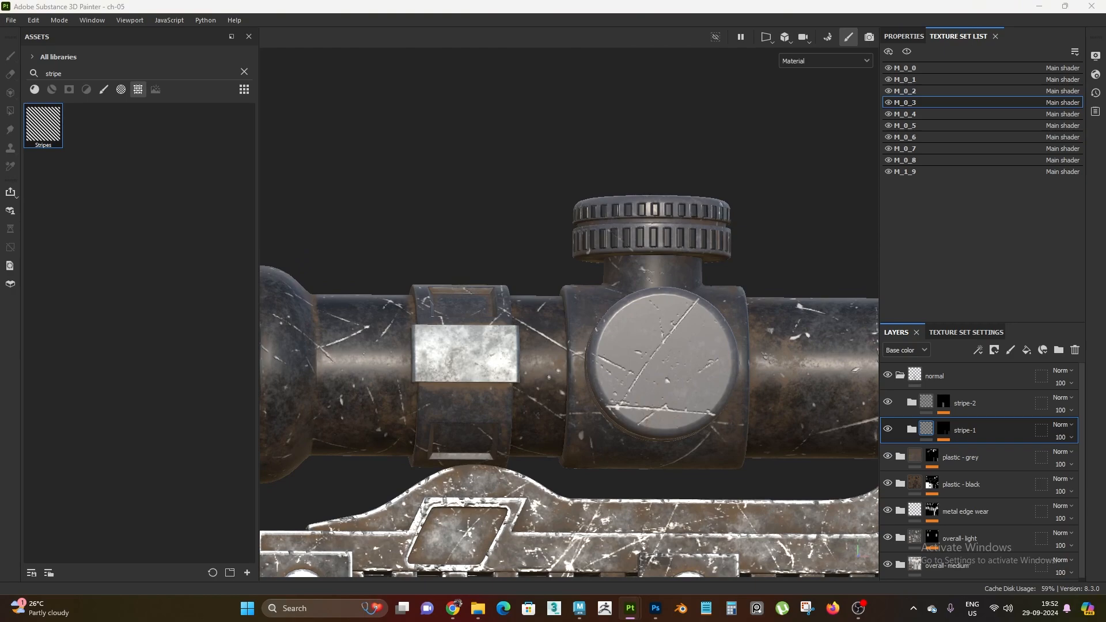
# - Hide and reshow texture sets M_0_3, M_0_0, M_0_1, M_0_2 and M_0_4 in turn to identify which one holds the stock tube
pyautogui.keyDown('alt'); pyautogui.moveTo(651, 321); pyautogui.dragTo(158, 93, button='right'); pyautogui.keyUp('alt')
pyautogui.keyDown('alt'); pyautogui.moveTo(305, 374); pyautogui.dragTo(317, 213, button='middle'); pyautogui.keyUp('alt')
pyautogui.keyDown('alt'); pyautogui.moveTo(495, 242); pyautogui.dragTo(720, 570, button='right'); pyautogui.keyUp('alt')
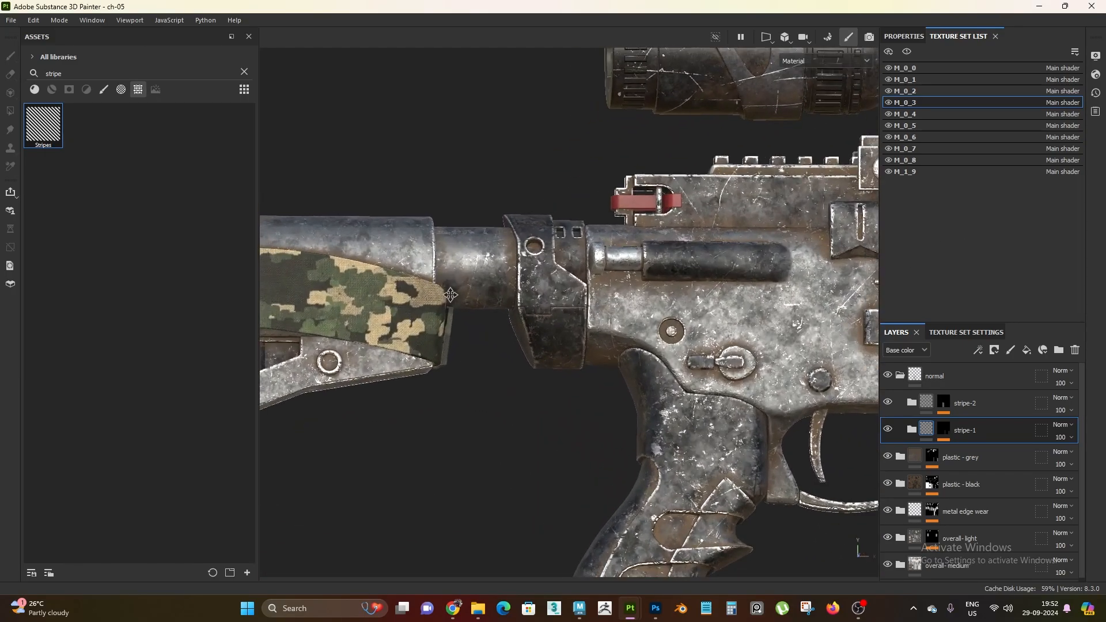
pyautogui.keyDown('alt'); pyautogui.moveTo(436, 242); pyautogui.dragTo(497, 259, button='middle'); pyautogui.keyUp('alt')
pyautogui.keyDown('alt'); pyautogui.moveTo(496, 265); pyautogui.dragTo(547, 380, button='right'); pyautogui.keyUp('alt')
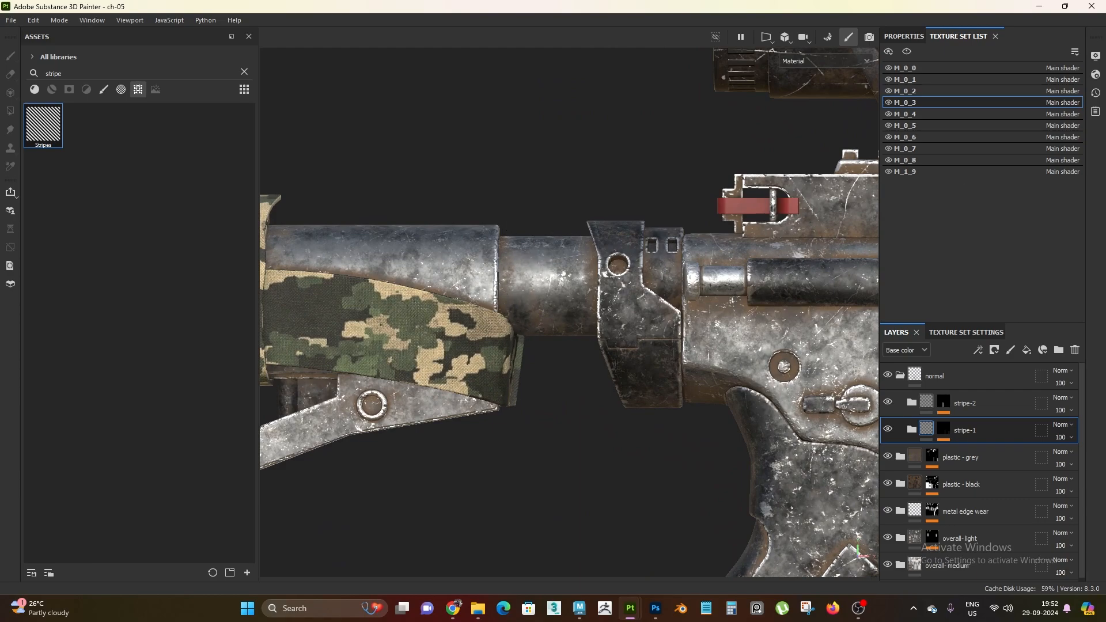
pyautogui.click(890, 103)
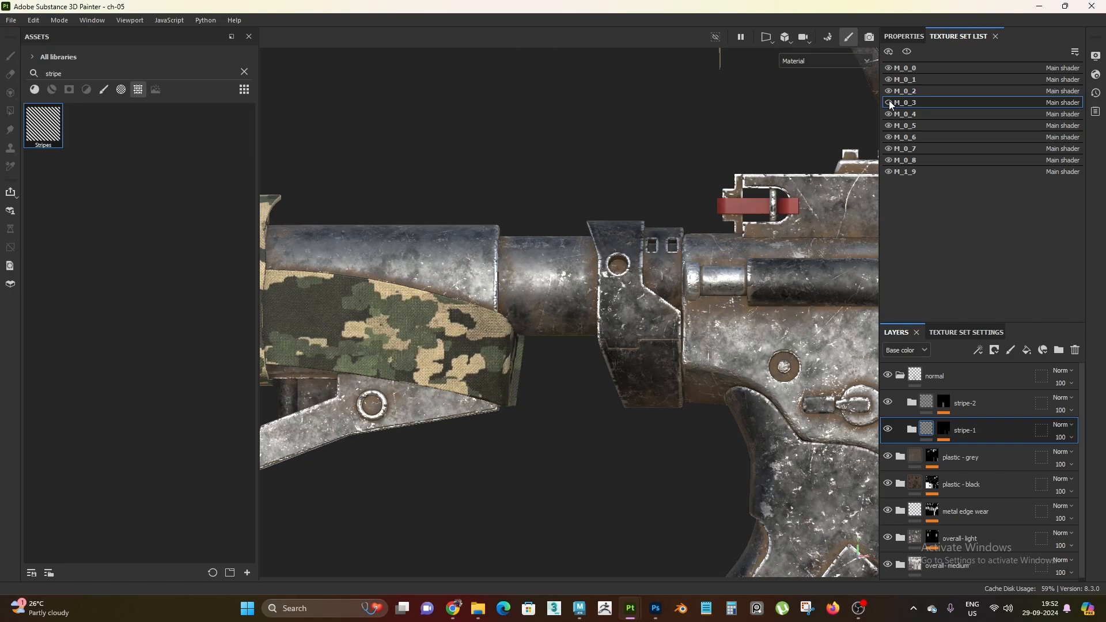
pyautogui.click(890, 103)
pyautogui.click(890, 68)
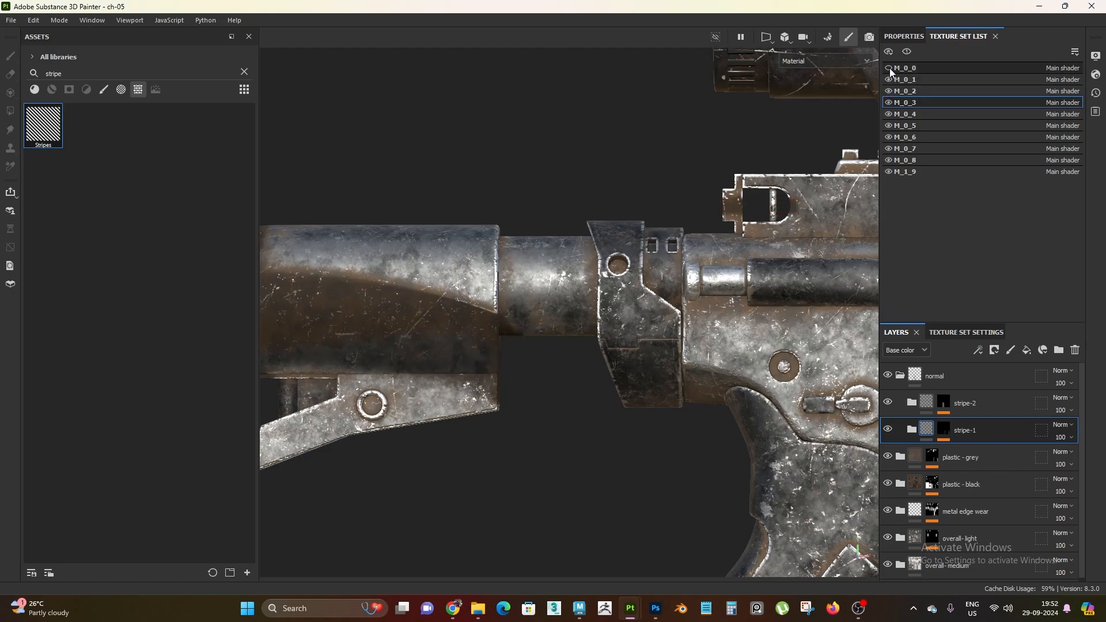
pyautogui.click(890, 68)
pyautogui.click(889, 80)
pyautogui.click(890, 81)
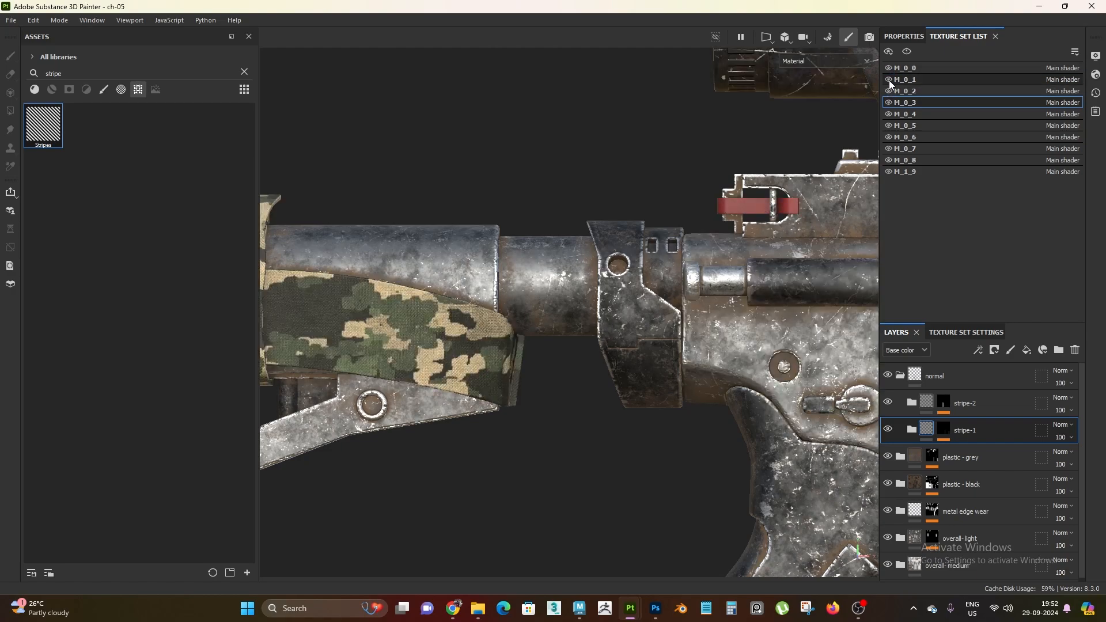
pyautogui.click(891, 91)
pyautogui.click(890, 91)
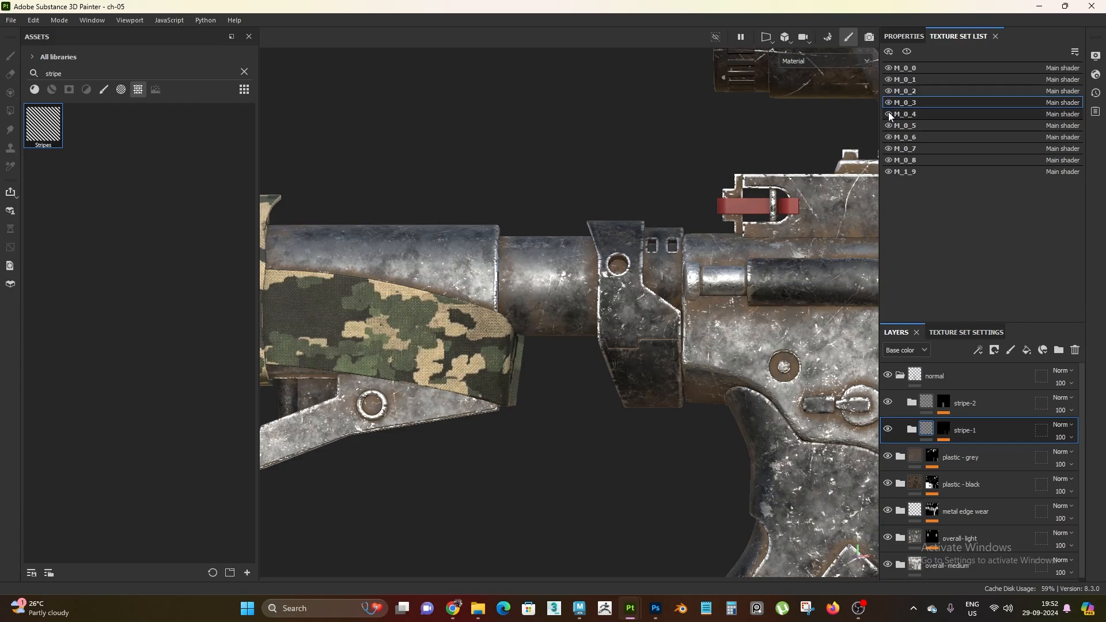
pyautogui.click(889, 114)
pyautogui.click(889, 114)
# - Add a fill layer on top of the stack in texture set M_0_4 and disable its metal, roughness and normal channels
pyautogui.keyDown('alt'); pyautogui.moveTo(597, 452); pyautogui.dragTo(413, 209, button='right'); pyautogui.keyUp('alt')
pyautogui.keyDown('alt'); pyautogui.moveTo(570, 449); pyautogui.dragTo(645, 484, button='middle'); pyautogui.keyUp('alt')
pyautogui.keyDown('alt'); pyautogui.moveTo(645, 484); pyautogui.dragTo(766, 461, button='right'); pyautogui.keyUp('alt')
pyautogui.click(899, 376)
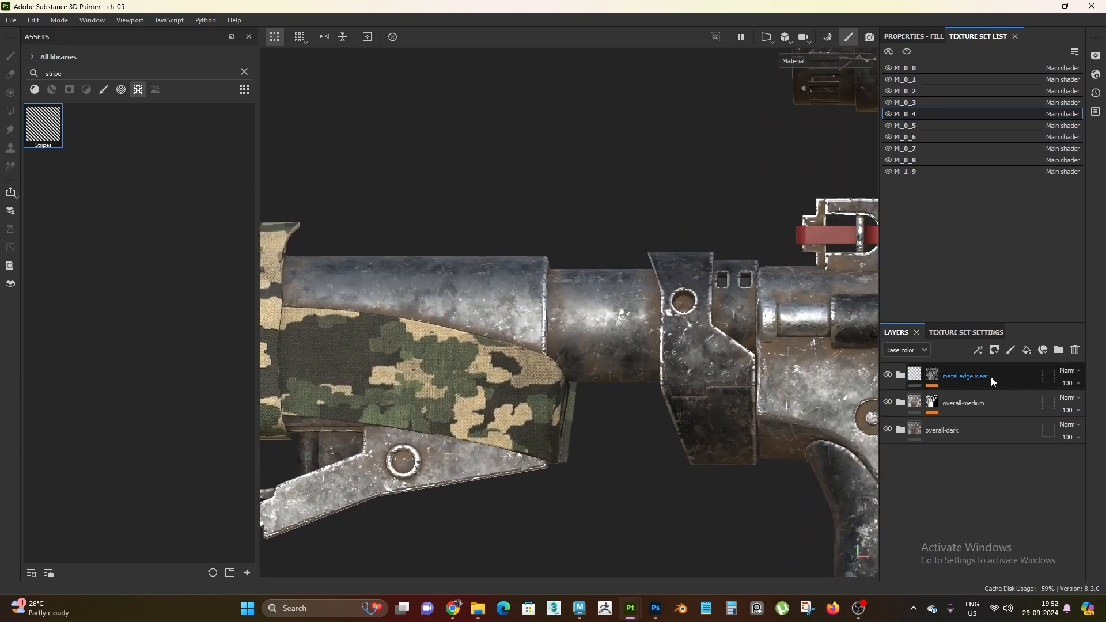
pyautogui.click(1027, 350)
pyautogui.click(914, 36)
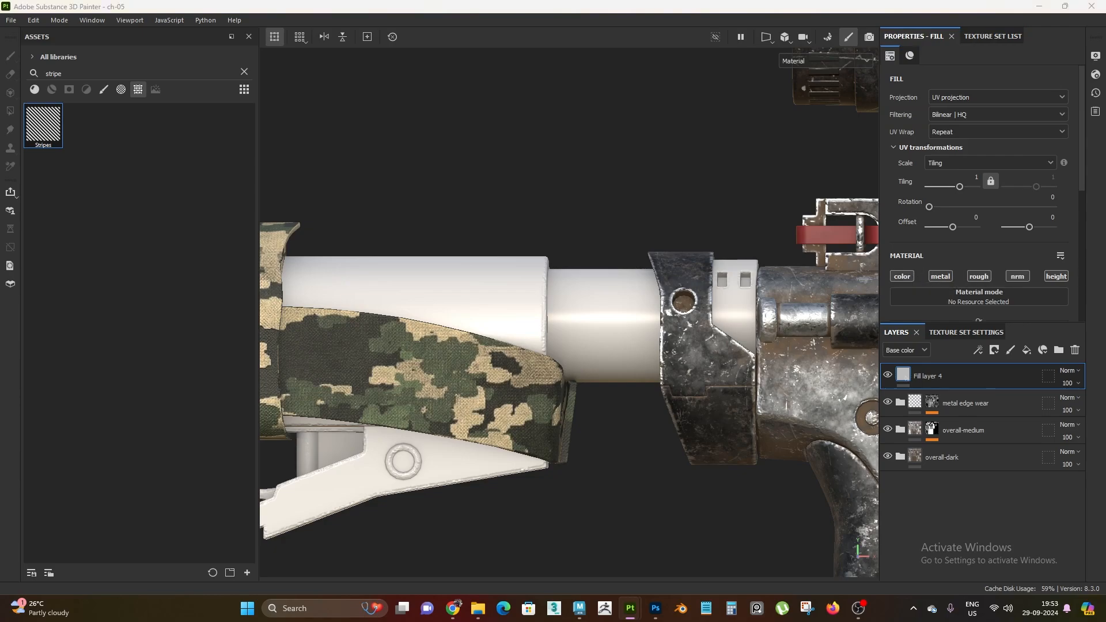
pyautogui.click(941, 276)
pyautogui.click(979, 276)
pyautogui.click(1017, 276)
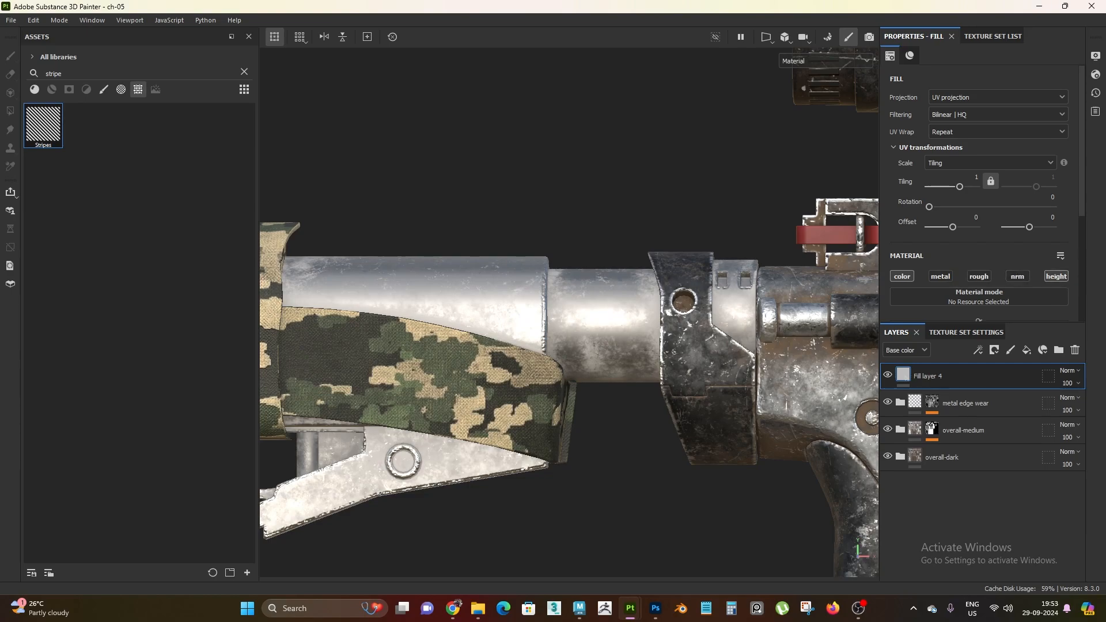
# - Give the new fill layer a black mask with a fill effect and assign the Stripes texture as its grayscale
pyautogui.click(986, 37)
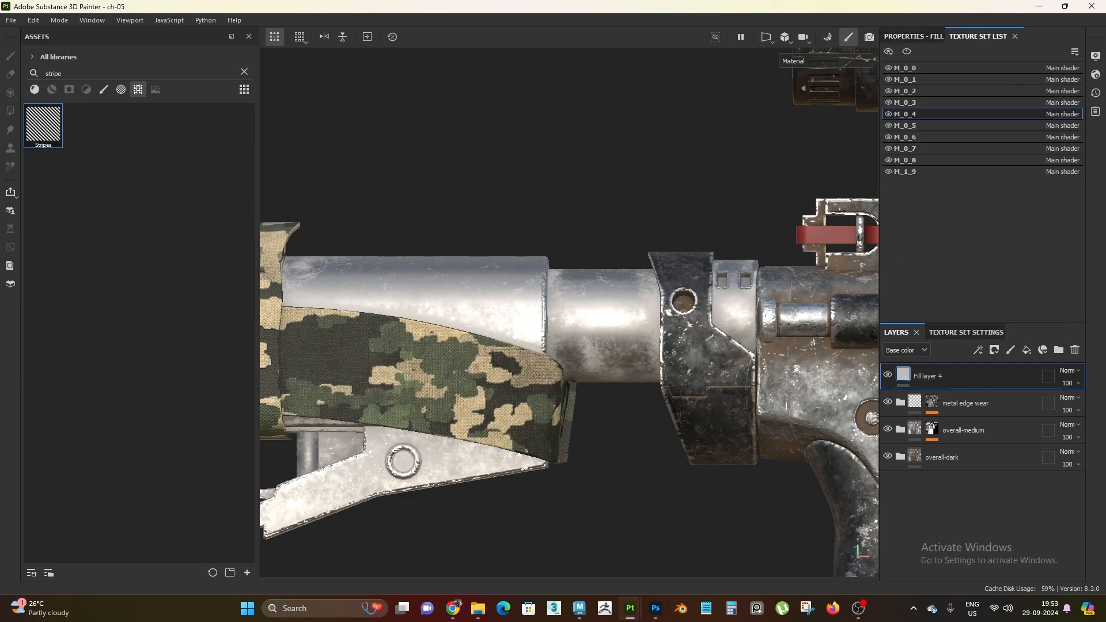
pyautogui.rightClick(945, 375)
pyautogui.click(979, 23)
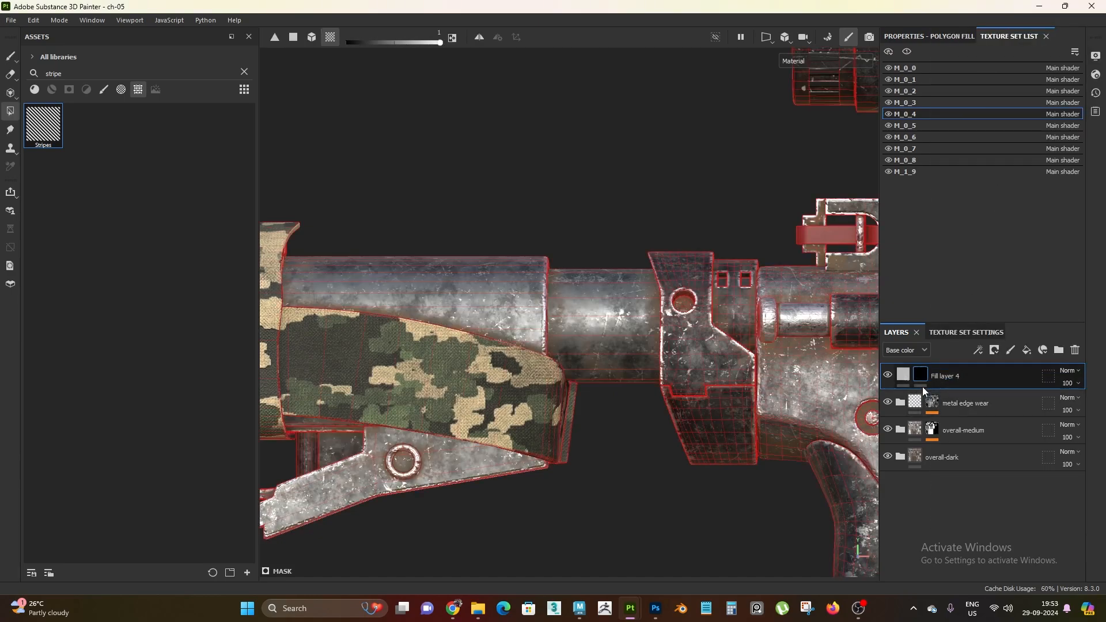
pyautogui.rightClick(922, 383)
pyautogui.click(980, 398)
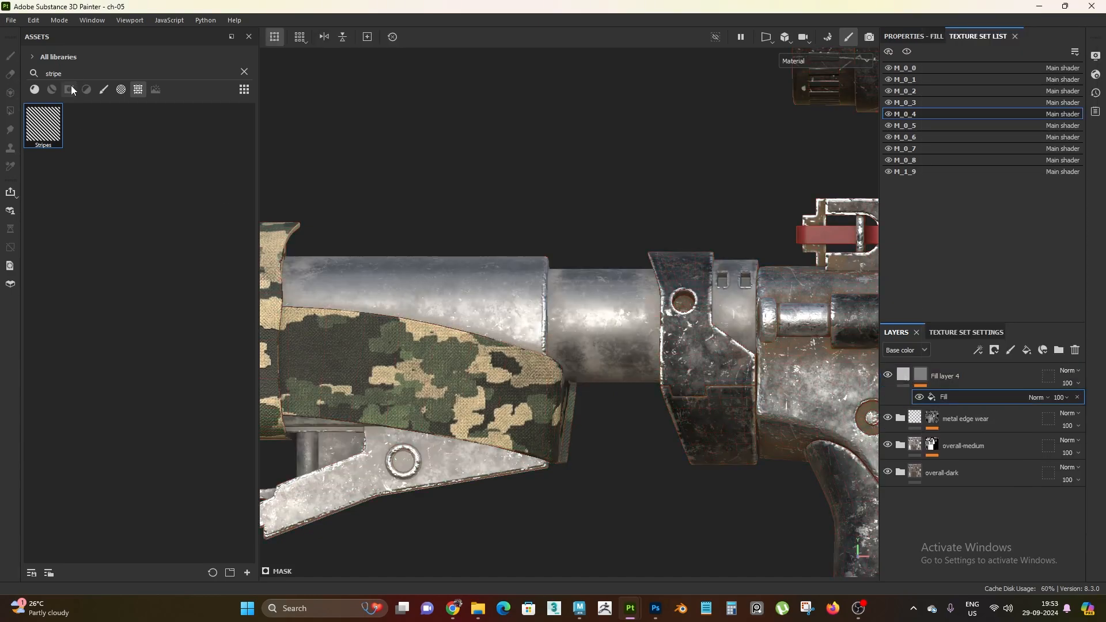
pyautogui.moveTo(43, 124); pyautogui.dragTo(217, 269)
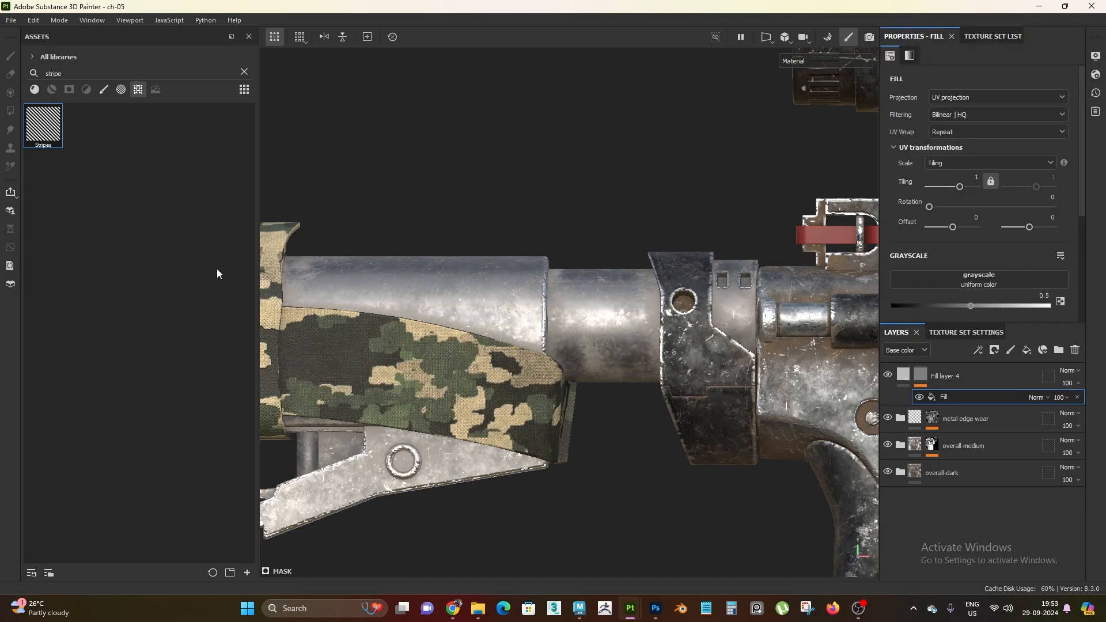
pyautogui.moveTo(58, 135); pyautogui.dragTo(994, 203)
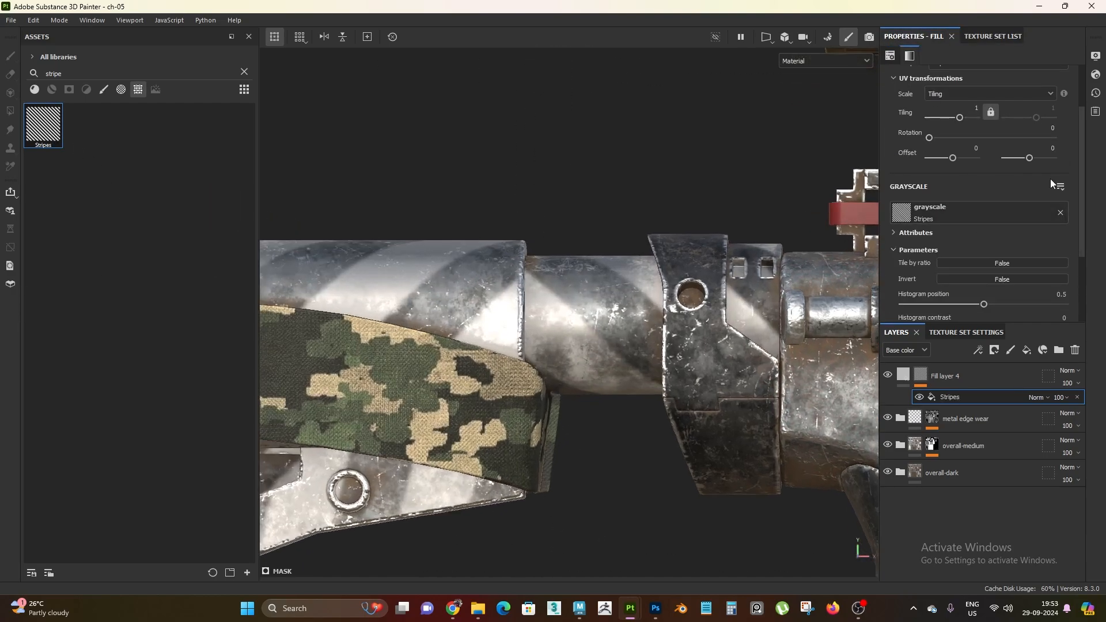
# - Try rotations of 45 and 90 for the mask's Stripes fill and settle on 135
pyautogui.scroll(1, 1050, 179)
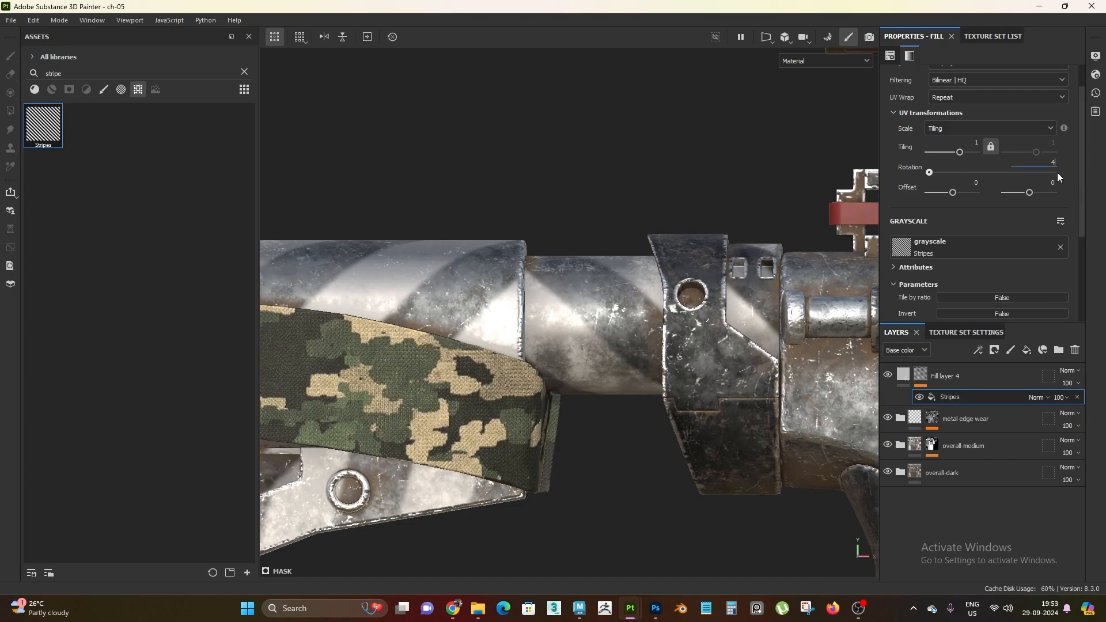
pyautogui.write('5')
pyautogui.press('Return')
pyautogui.write('9')
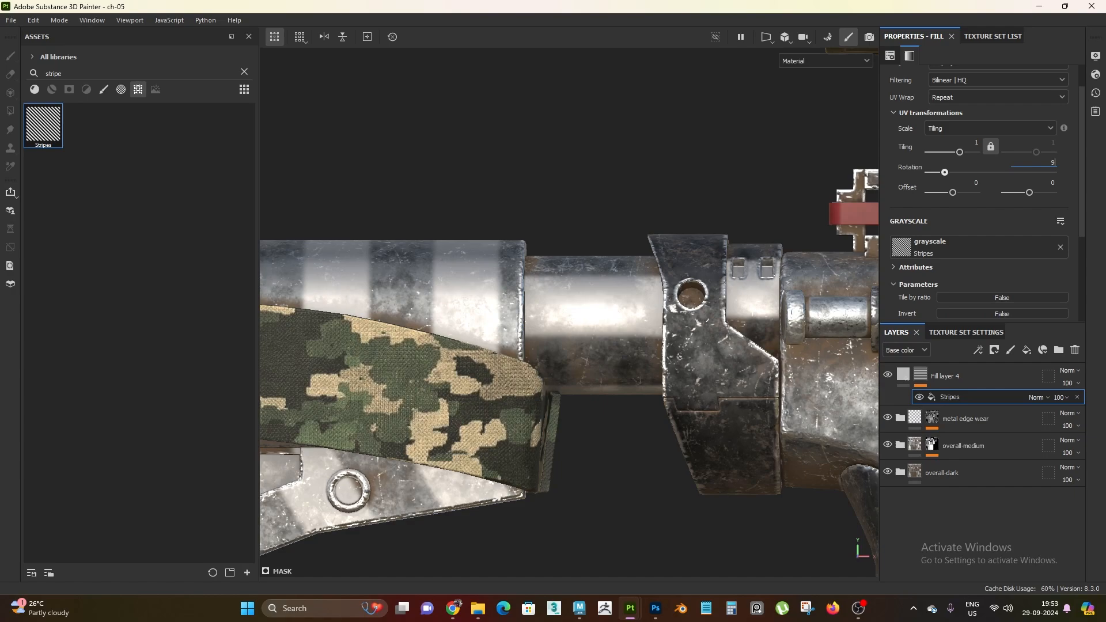
pyautogui.write('0')
pyautogui.press('Return')
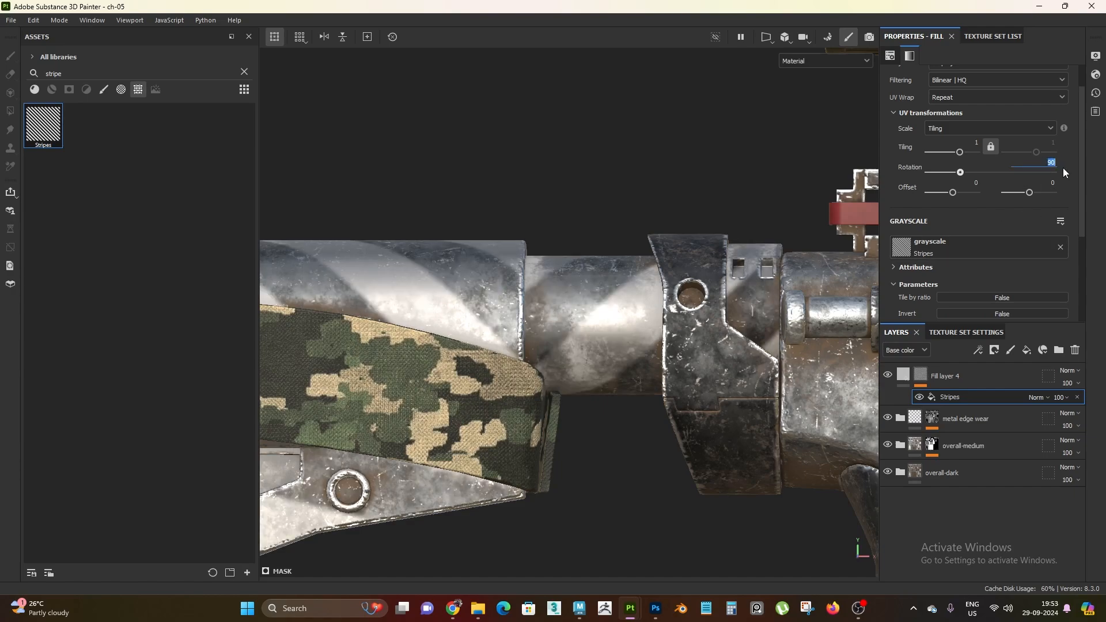
pyautogui.write('135')
pyautogui.press('Return')
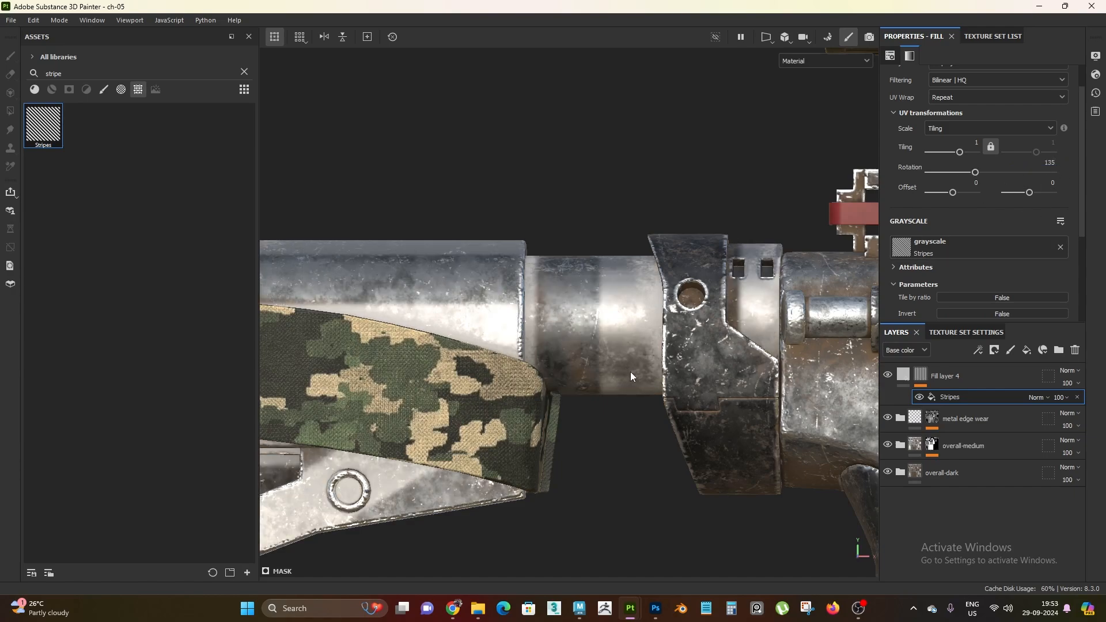
# - Switch the mask's Stripes fill to tri-planar projection and set its tiling to 32
pyautogui.scroll(1, 994, 181)
pyautogui.moveTo(959, 188); pyautogui.dragTo(971, 190)
pyautogui.keyDown('alt'); pyautogui.moveTo(444, 371); pyautogui.dragTo(484, 385, button='right'); pyautogui.keyUp('alt')
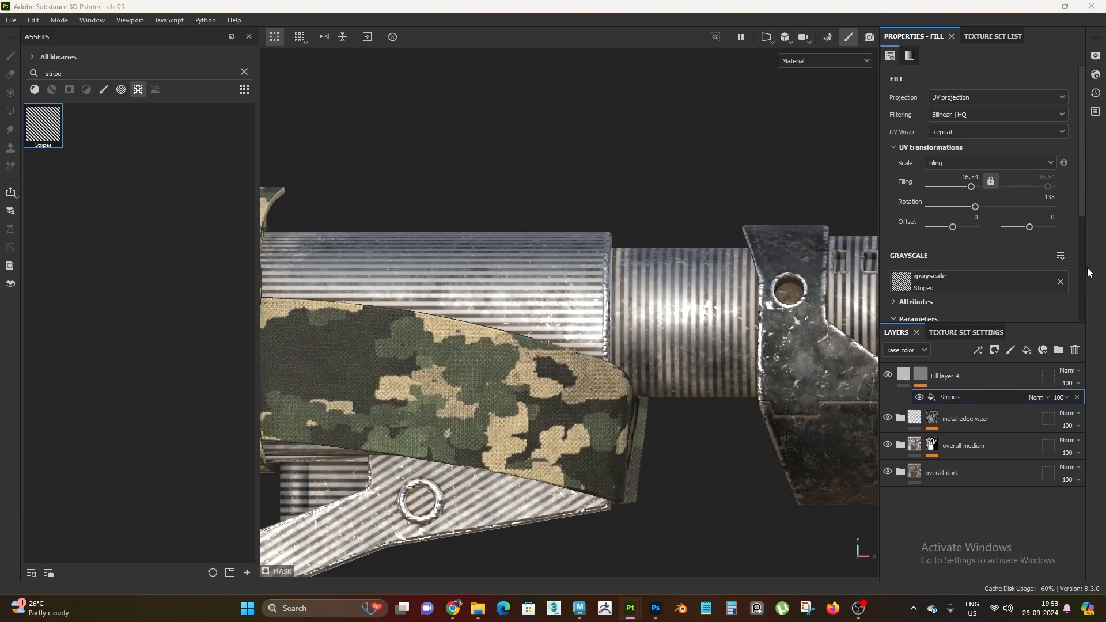
pyautogui.click(974, 97)
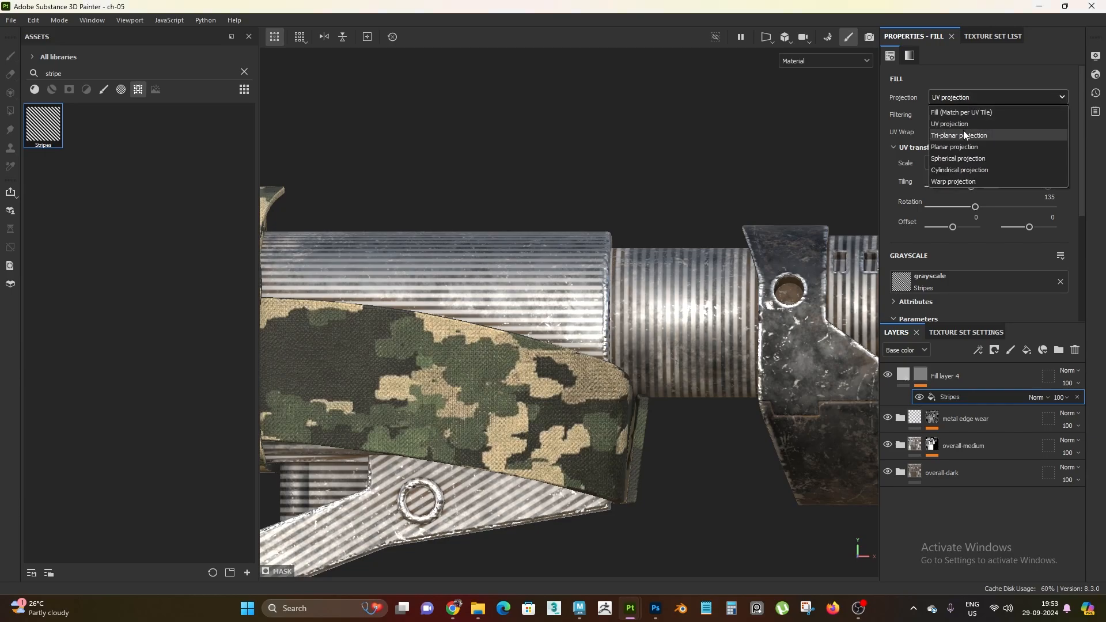
pyautogui.click(964, 136)
pyautogui.click(948, 197)
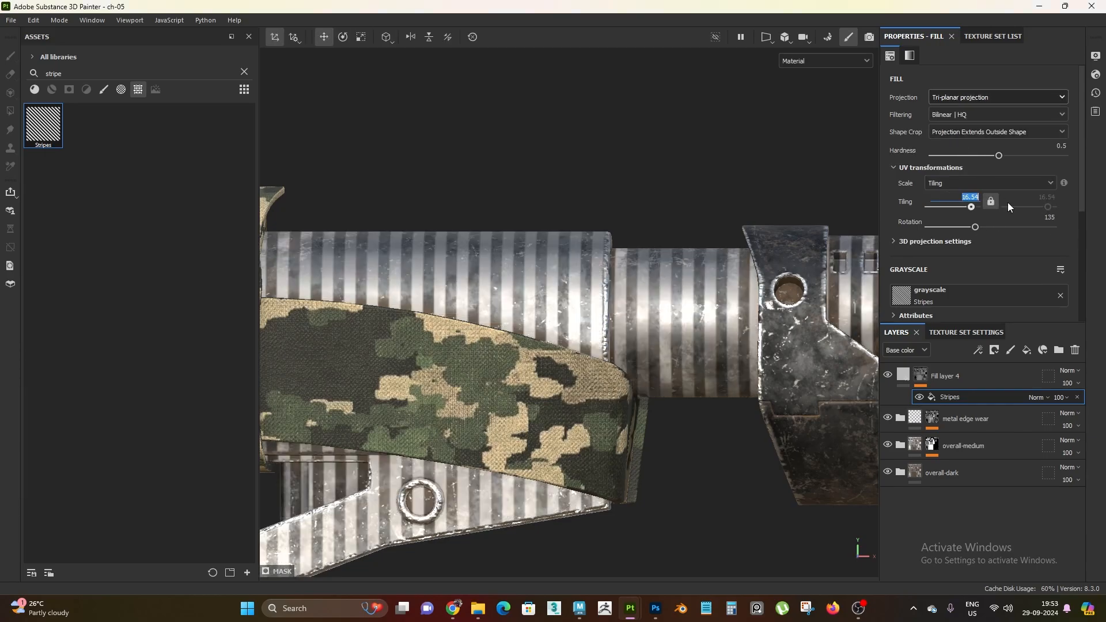
pyautogui.write('32')
pyautogui.press('Return')
pyautogui.keyDown('alt'); pyautogui.moveTo(735, 301); pyautogui.dragTo(753, 324); pyautogui.keyUp('alt')
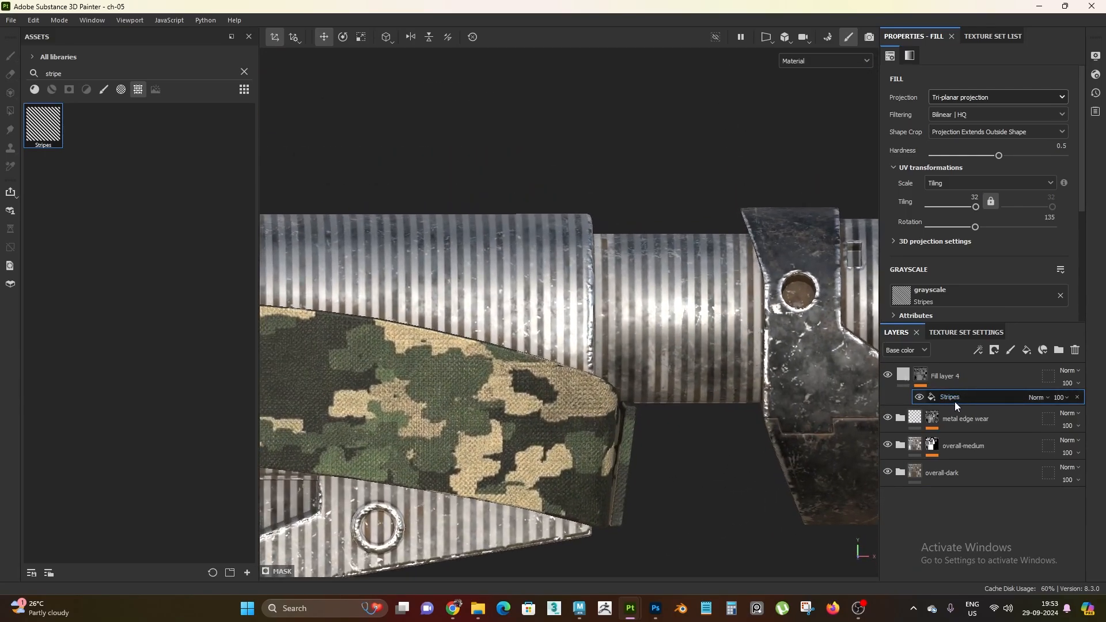
# - Add a levels effect above the Stripes fill in the mask and invert it
pyautogui.rightClick(956, 398)
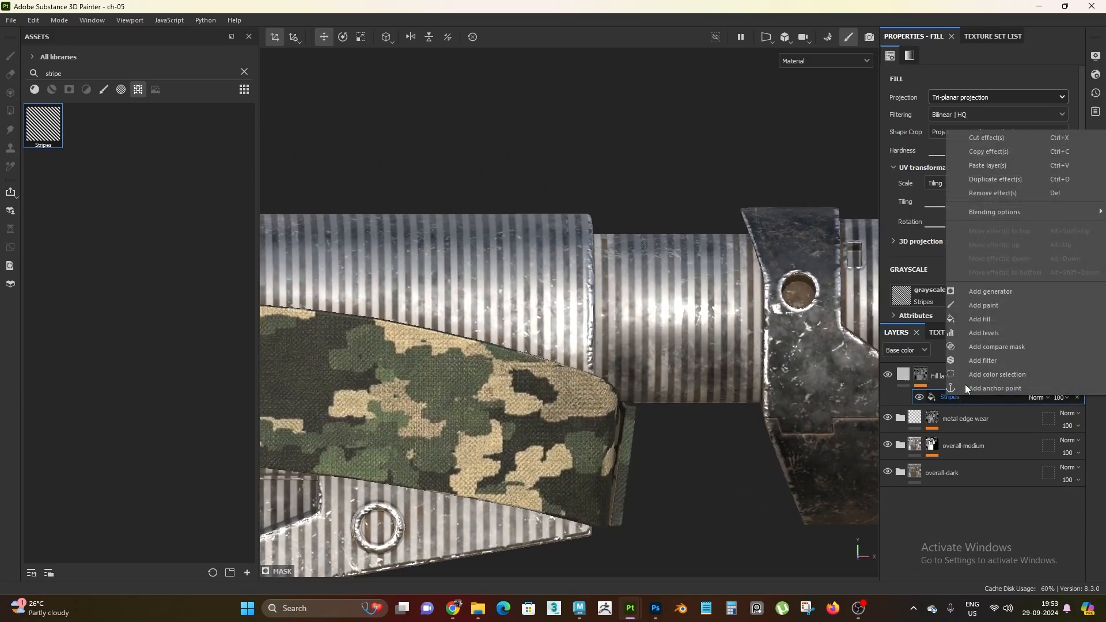
pyautogui.click(1011, 334)
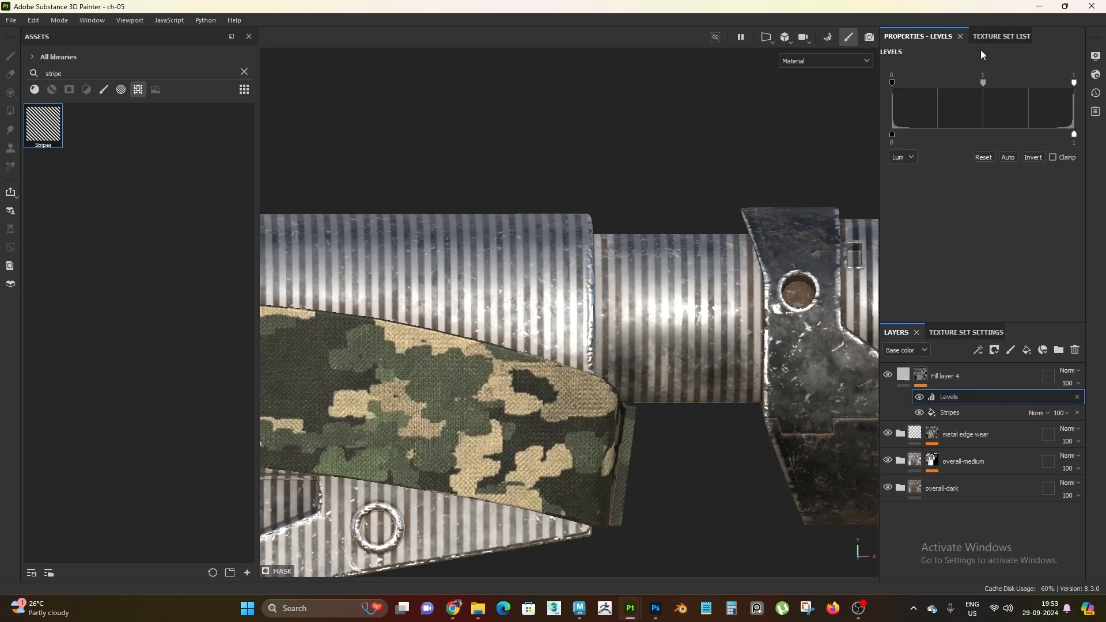
pyautogui.click(1032, 157)
pyautogui.keyDown('alt'); pyautogui.moveTo(638, 477); pyautogui.dragTo(732, 397); pyautogui.keyUp('alt')
# - Set the stripe fill layer's height to 0.2 and check the ridges on the stock tube under different lighting
pyautogui.click(903, 375)
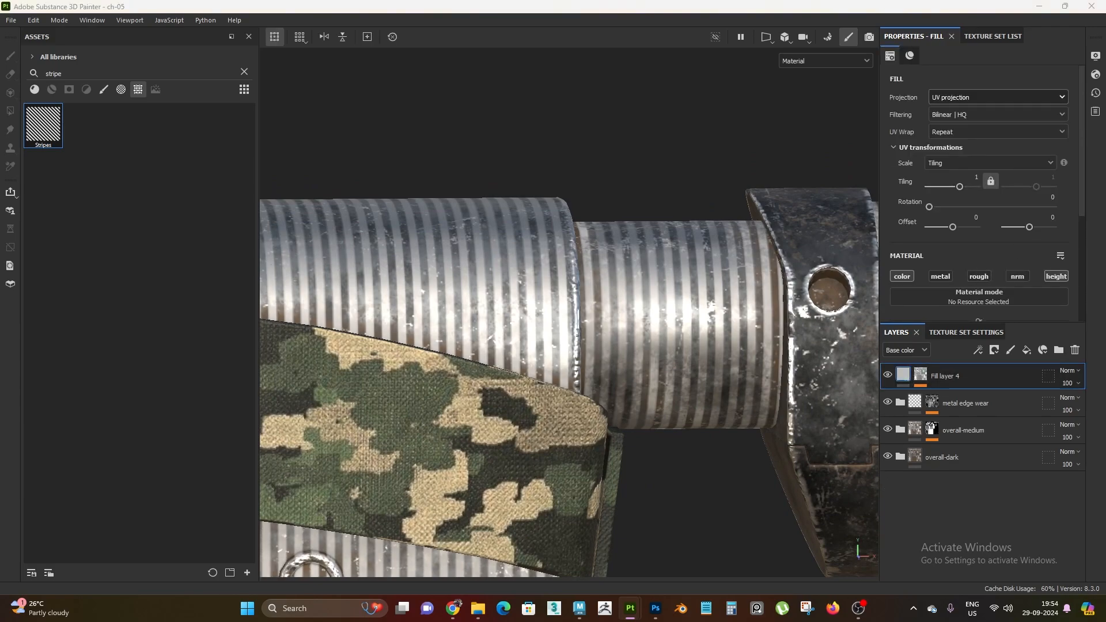
pyautogui.scroll(-2, 1010, 292)
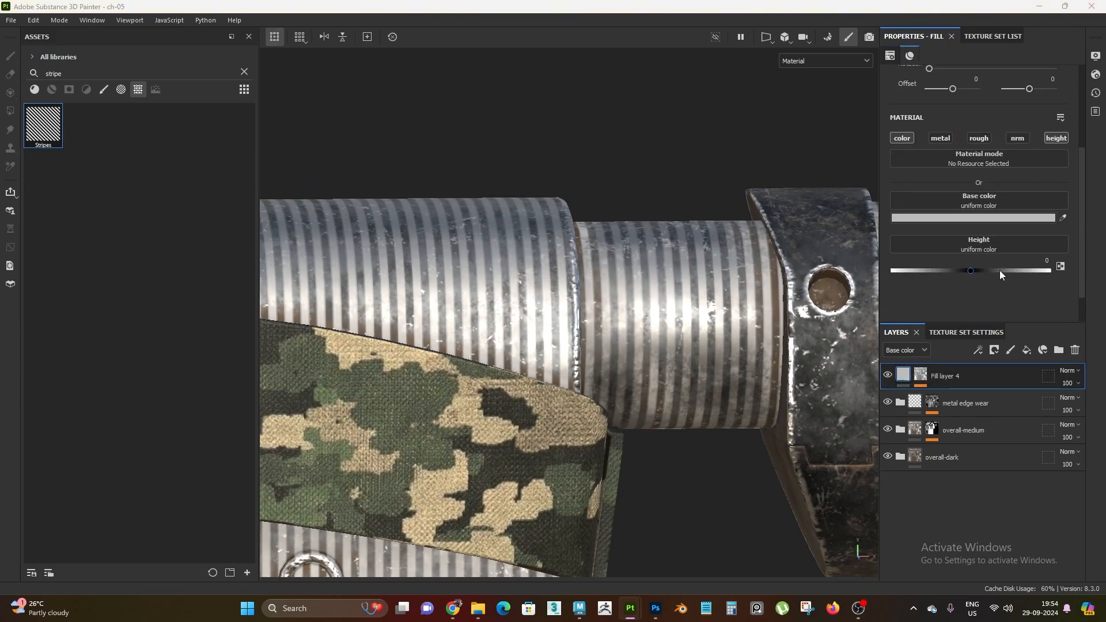
pyautogui.click(1037, 260)
pyautogui.write('0.2')
pyautogui.press('Return')
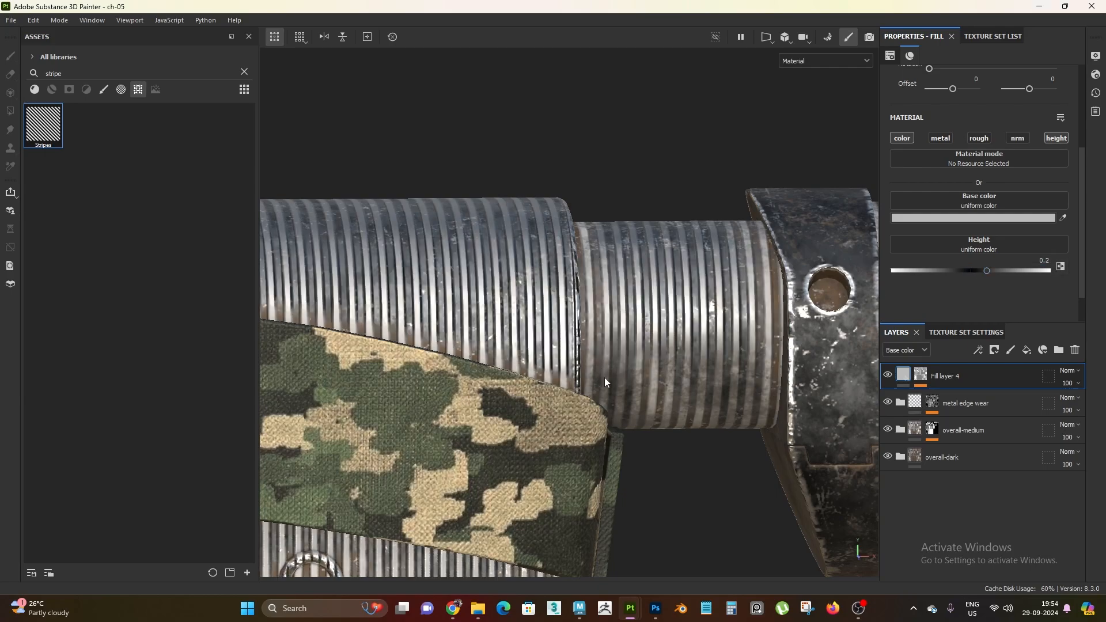
pyautogui.scroll(2, 634, 300)
pyautogui.keyDown('alt'); pyautogui.moveTo(634, 311); pyautogui.dragTo(686, 346); pyautogui.keyUp('alt')
pyautogui.keyDown('shift'); pyautogui.moveTo(685, 351); pyautogui.dragTo(582, 351, button='right'); pyautogui.keyUp('shift')
pyautogui.keyDown('alt'); pyautogui.moveTo(599, 337); pyautogui.dragTo(654, 346); pyautogui.keyUp('alt')
# - Disable the color channel of the stripe fill layer and inspect the height-only ridges on the stock tube up close
pyautogui.scroll(-2, 696, 431)
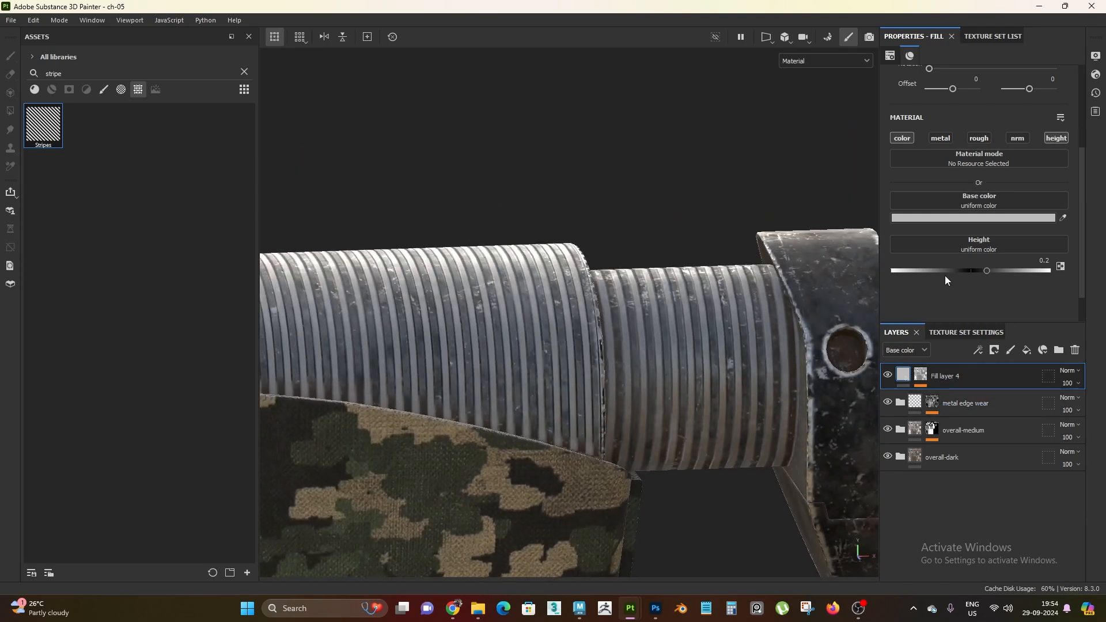
pyautogui.click(903, 138)
pyautogui.keyDown('alt'); pyautogui.moveTo(762, 265); pyautogui.dragTo(721, 502); pyautogui.keyUp('alt')
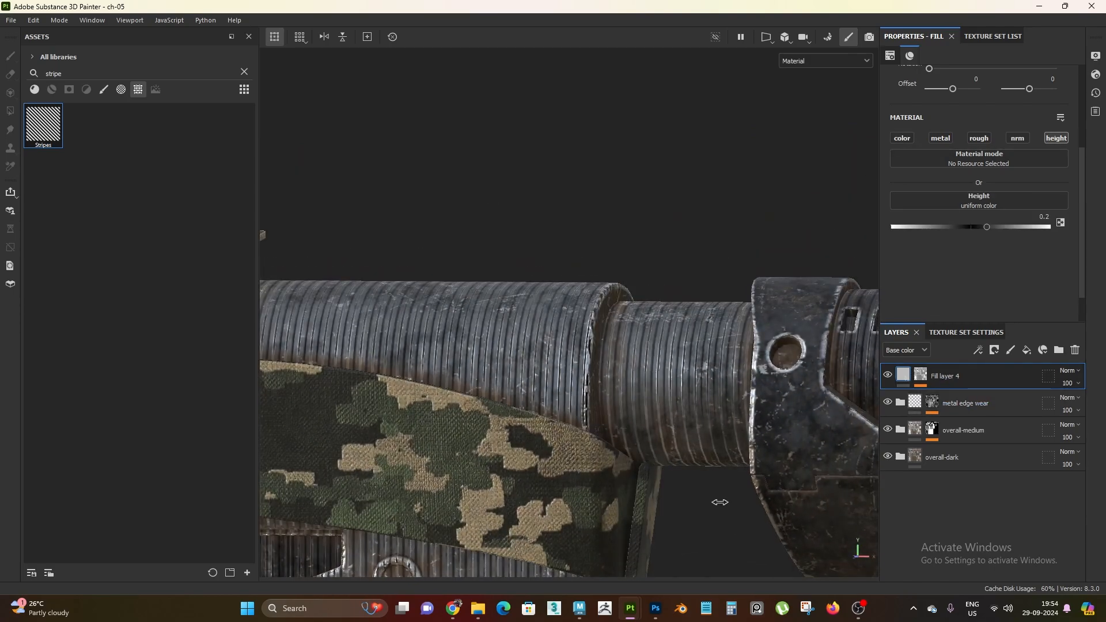
pyautogui.scroll(5, 732, 544)
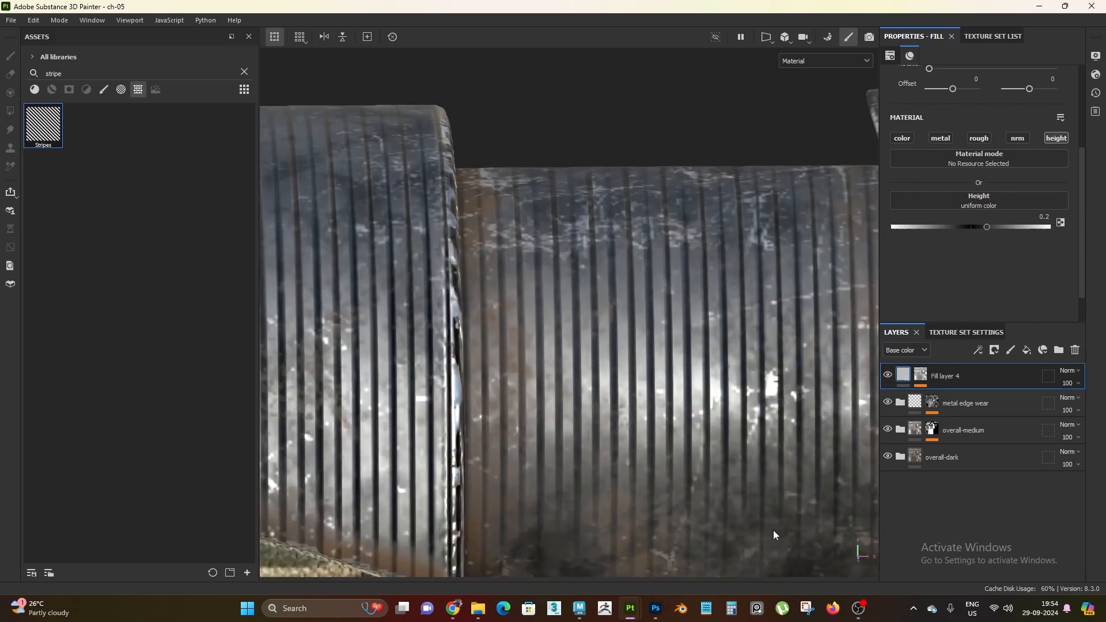
pyautogui.keyDown('alt'); pyautogui.moveTo(603, 528); pyautogui.dragTo(674, 413); pyautogui.keyUp('alt')
pyautogui.keyDown('alt'); pyautogui.moveTo(674, 413); pyautogui.dragTo(677, 306, button='right'); pyautogui.keyUp('alt')
# - Add a Blur filter above the levels effect in the stripe layer's mask to soften the ridges
pyautogui.click(925, 374)
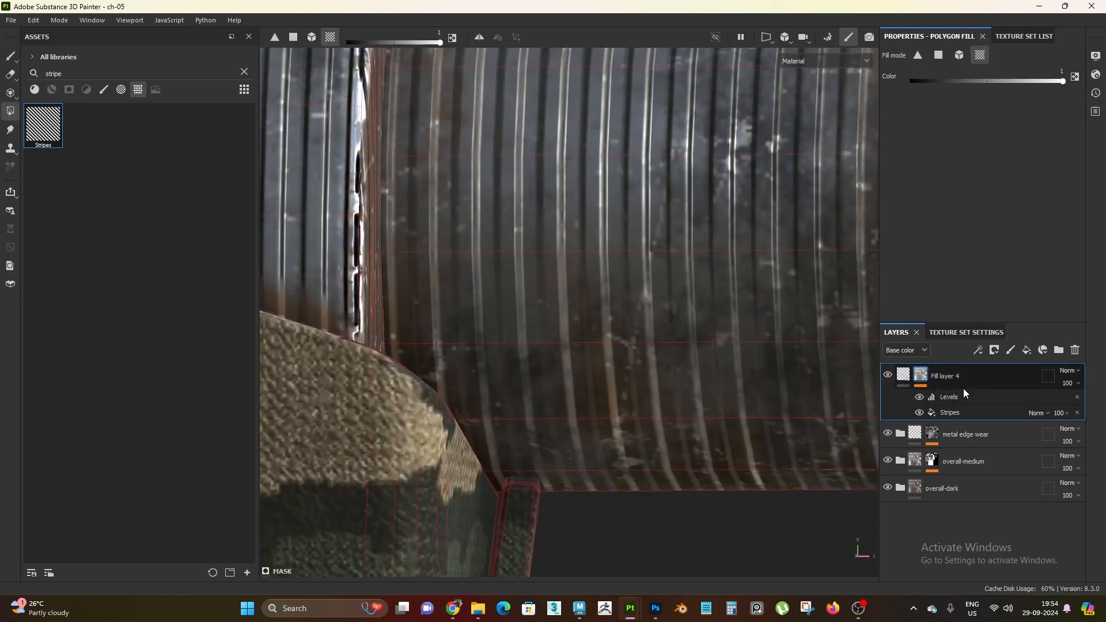
pyautogui.click(964, 396)
pyautogui.rightClick(966, 397)
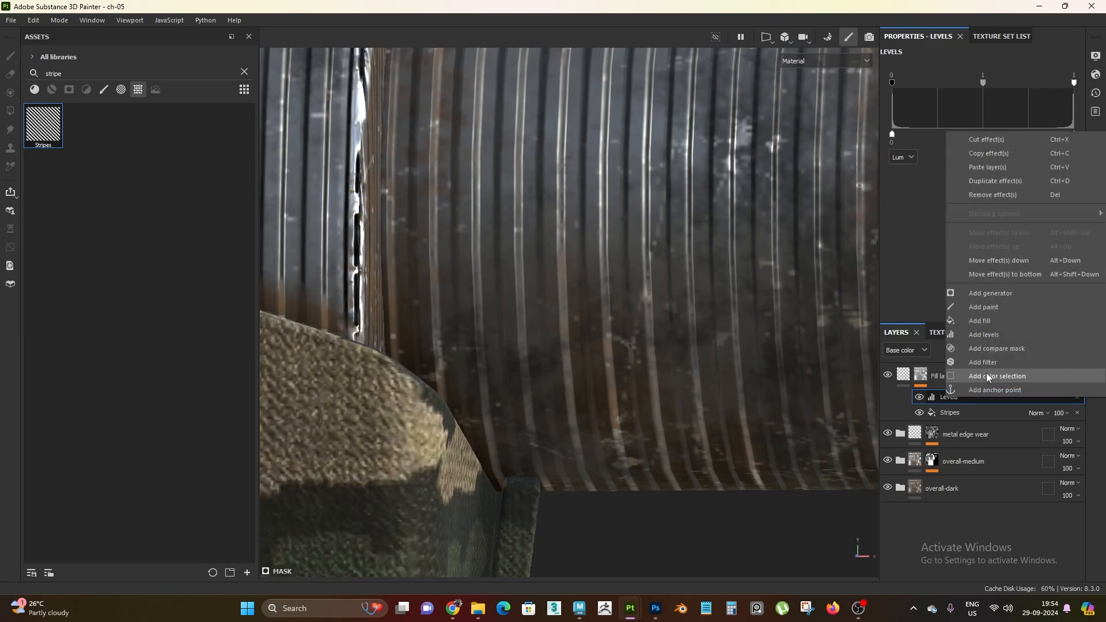
pyautogui.click(1017, 363)
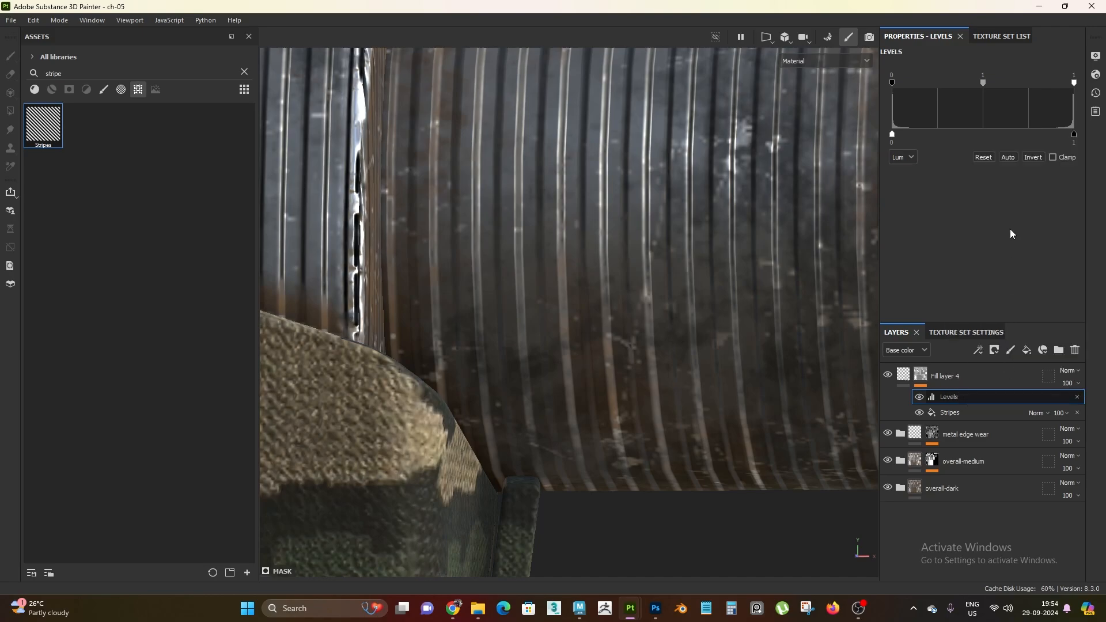
pyautogui.click(988, 82)
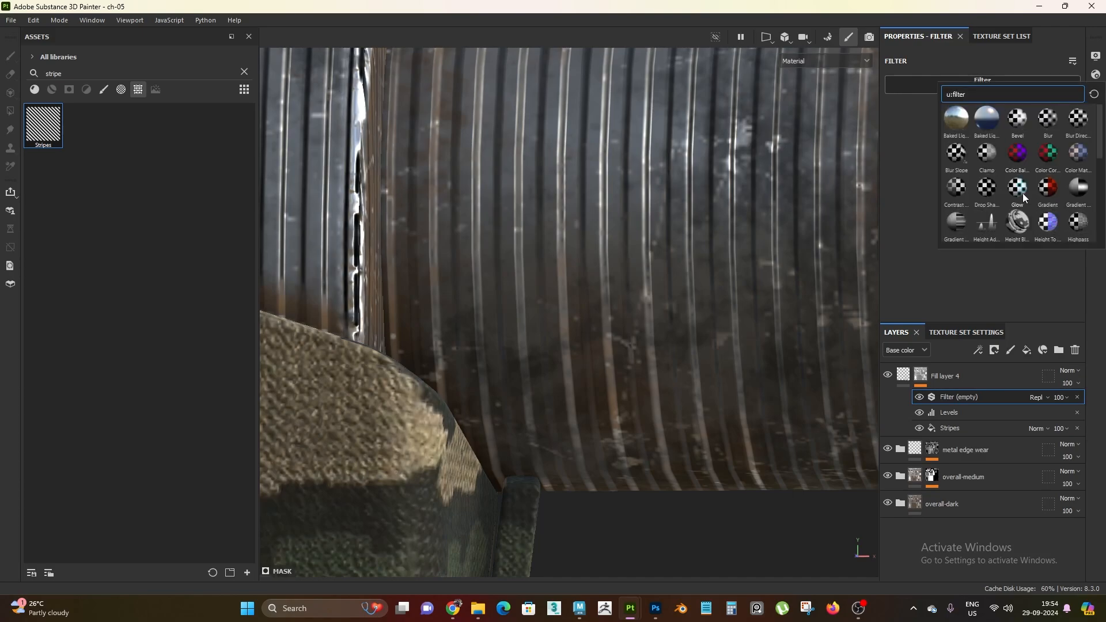
pyautogui.click(1053, 126)
pyautogui.scroll(-3, 659, 263)
pyautogui.keyDown('alt'); pyautogui.moveTo(660, 262); pyautogui.dragTo(639, 308); pyautogui.keyUp('alt')
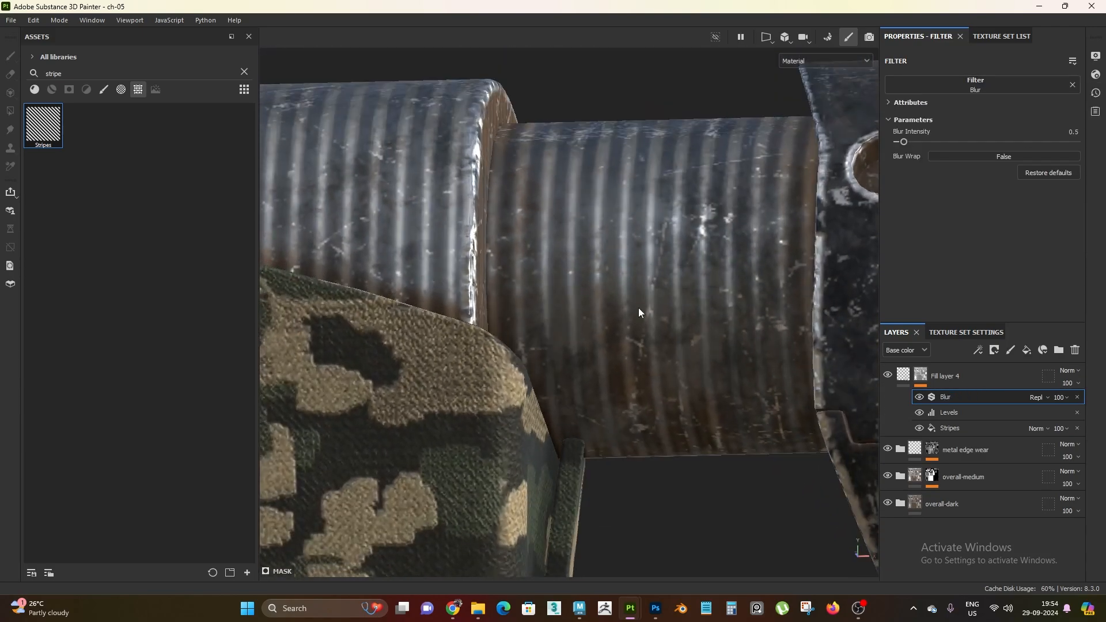
# - Try Blur intensities of 0.1 and 0.15 on the stripe mask, and set the final value to 0.12
pyautogui.keyDown('shift'); pyautogui.moveTo(639, 308); pyautogui.dragTo(683, 366, button='right'); pyautogui.keyUp('shift')
pyautogui.keyDown('alt'); pyautogui.moveTo(683, 365); pyautogui.dragTo(700, 403); pyautogui.keyUp('alt')
pyautogui.click(1076, 132)
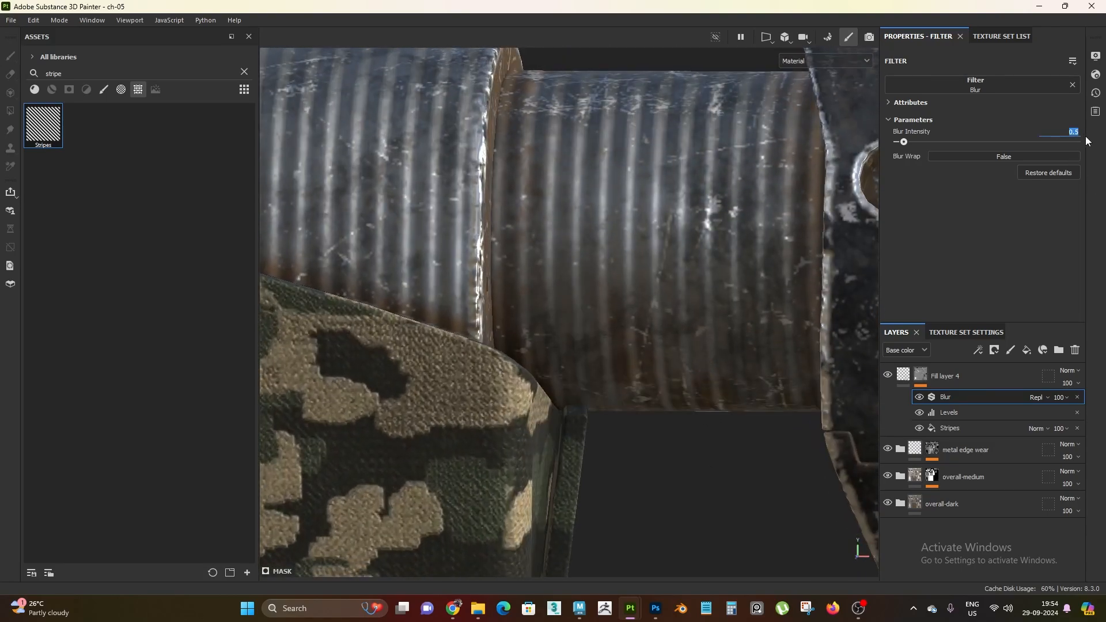
pyautogui.write('0.1')
pyautogui.press('Return')
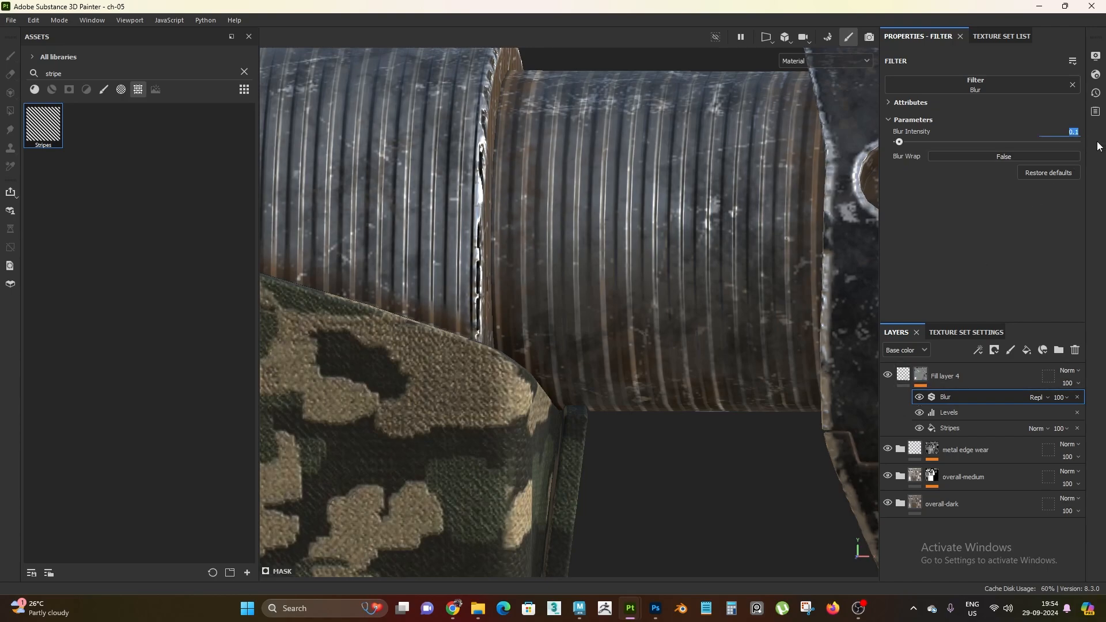
pyautogui.write('0.15')
pyautogui.press('Return')
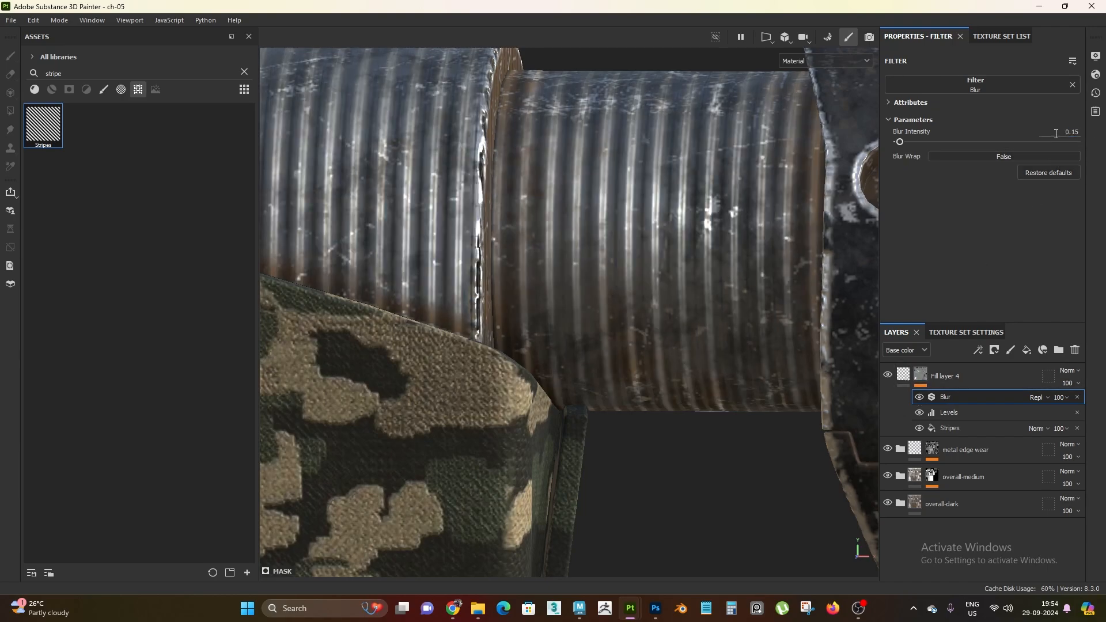
pyautogui.moveTo(1057, 132); pyautogui.dragTo(1104, 138)
pyautogui.write('0.12')
pyautogui.press('Return')
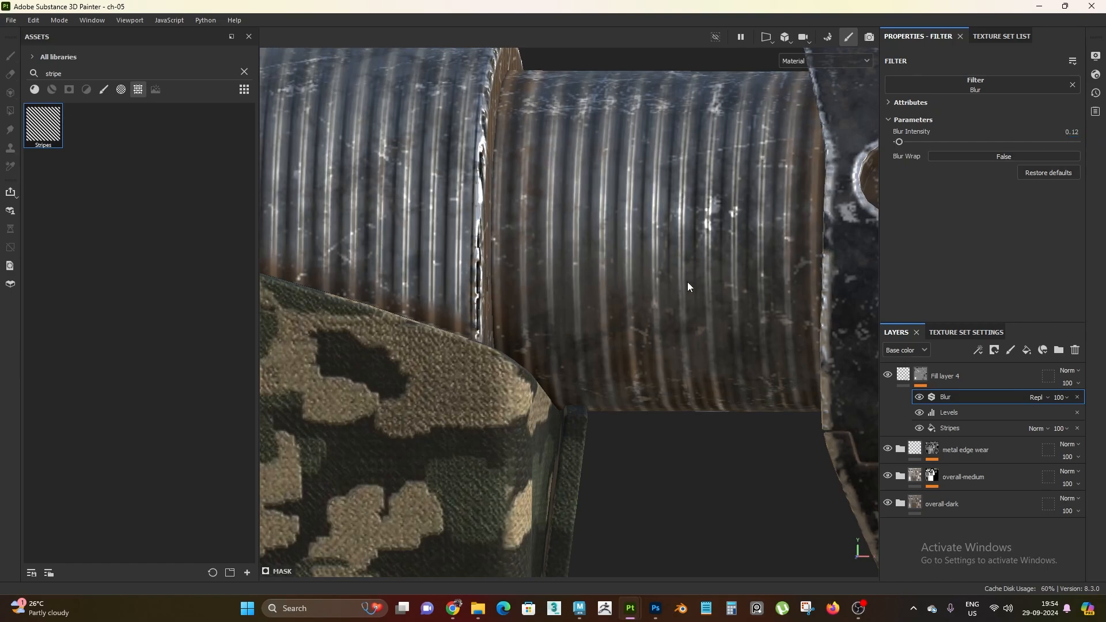
# - Compare the stock tube ridges with the Blur filter switched off and on
pyautogui.moveTo(658, 298)
pyautogui.keyDown('shift'); pyautogui.mouseDown(button='right')
pyautogui.moveTo(625, 295)
pyautogui.moveTo(653, 290)
pyautogui.mouseUp(button='right'); pyautogui.keyUp('shift')
pyautogui.click(922, 398)
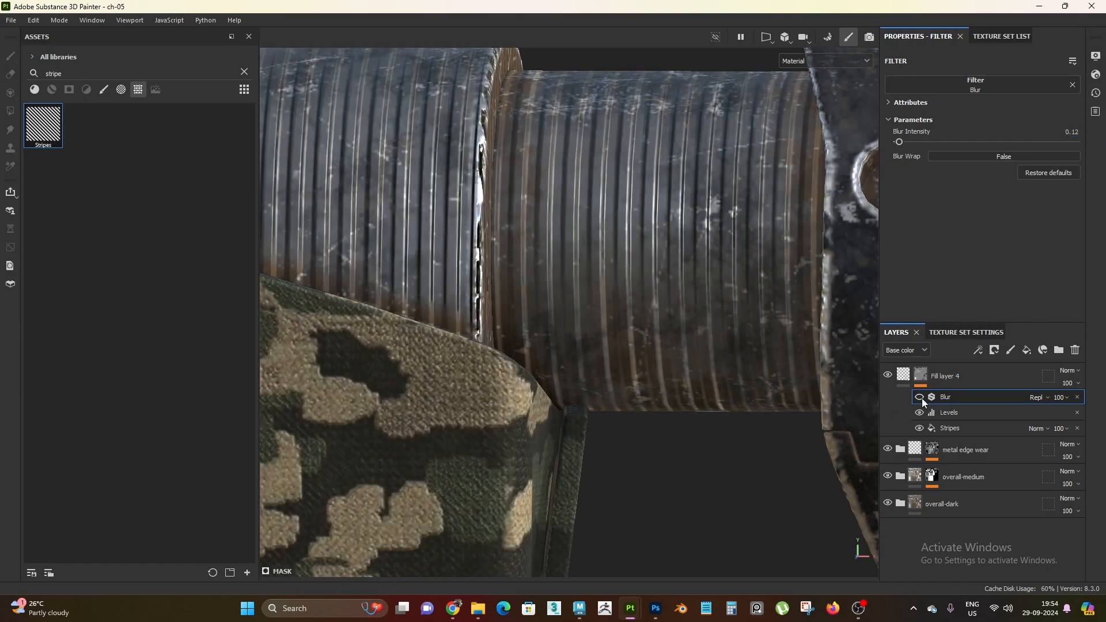
pyautogui.click(922, 398)
# - Create a new layer folder, move the stripe fill layer into it and name the folder "normal"
pyautogui.keyDown('alt'); pyautogui.moveTo(638, 337); pyautogui.dragTo(475, 150, button='right'); pyautogui.keyUp('alt')
pyautogui.keyDown('alt'); pyautogui.moveTo(475, 150); pyautogui.dragTo(630, 297); pyautogui.keyUp('alt')
pyautogui.keyDown('alt'); pyautogui.moveTo(644, 333); pyautogui.dragTo(578, 259, button='right'); pyautogui.keyUp('alt')
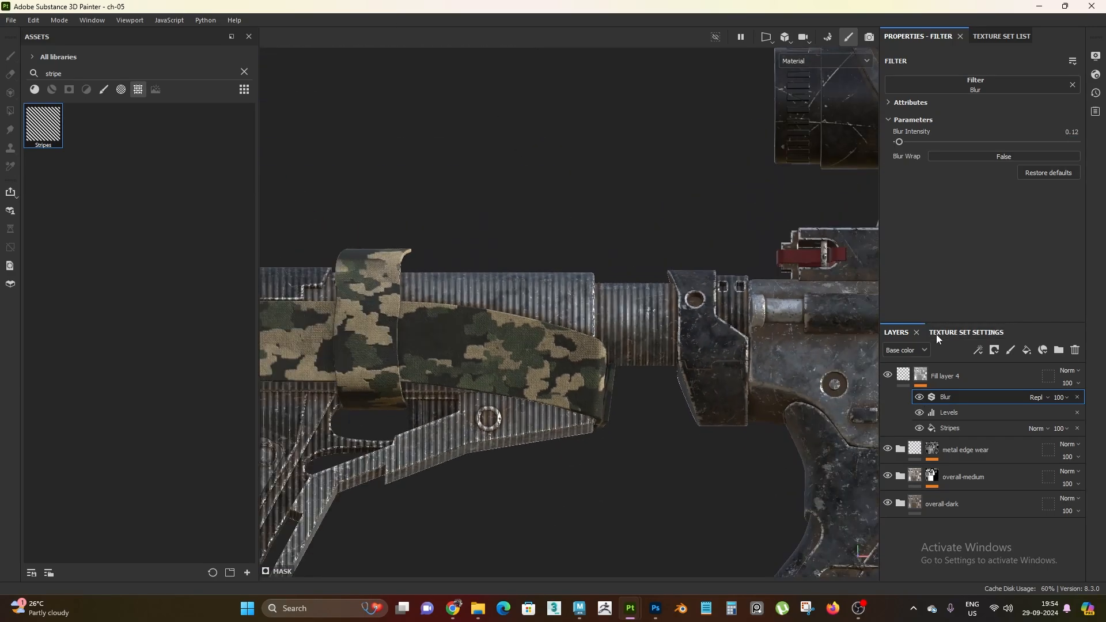
pyautogui.click(945, 376)
pyautogui.click(1060, 350)
pyautogui.click(946, 404)
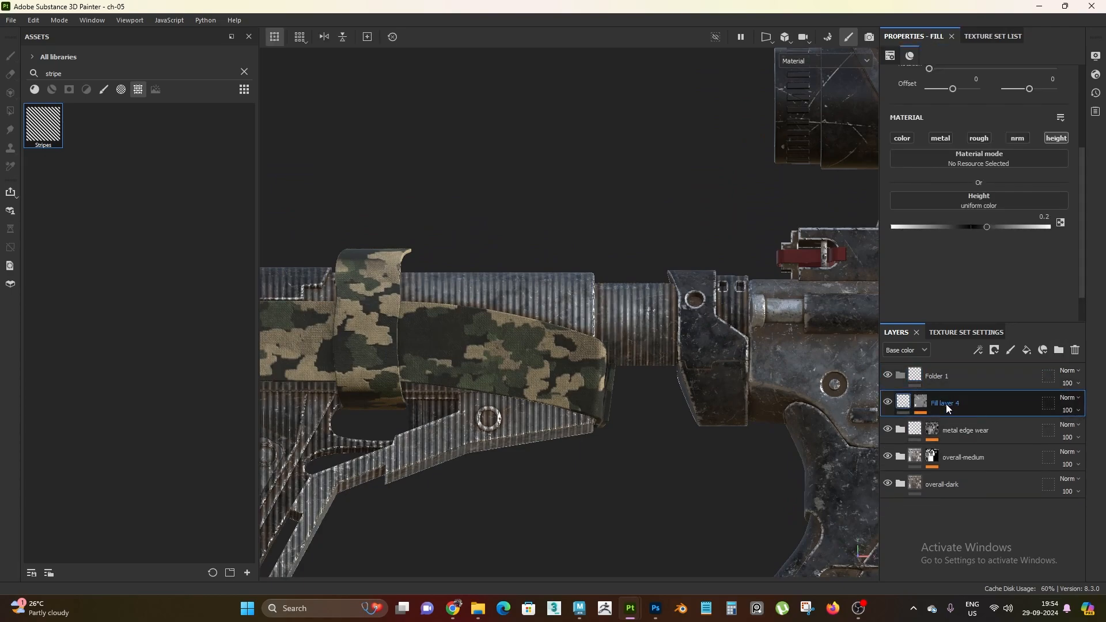
pyautogui.moveTo(947, 403); pyautogui.dragTo(945, 375)
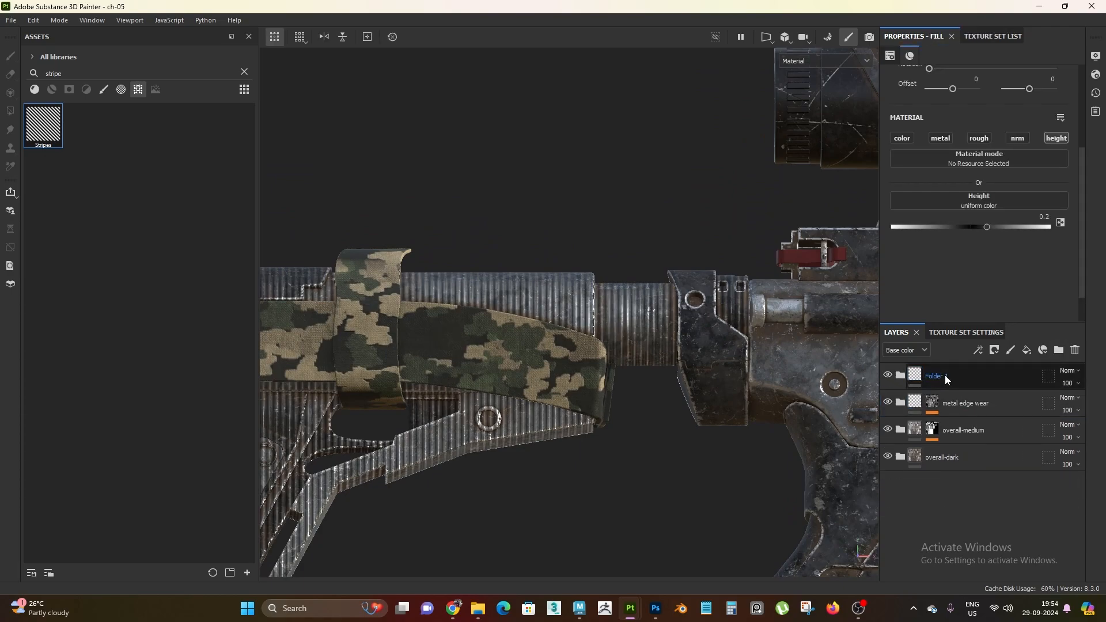
pyautogui.doubleClick(945, 376)
pyautogui.write('normal')
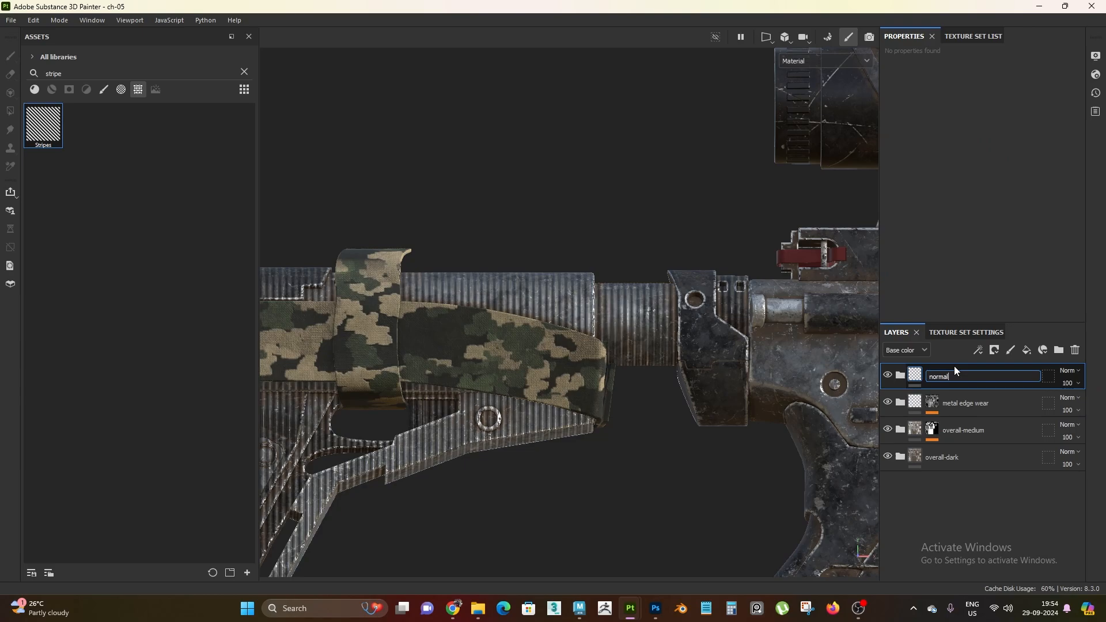
pyautogui.press('Return')
# - Add a black mask with a paint effect to the "normal" folder and polygon-fill only the narrow stock tube
pyautogui.keyDown('alt'); pyautogui.moveTo(697, 255); pyautogui.dragTo(620, 297); pyautogui.keyUp('alt')
pyautogui.scroll(2, 620, 296)
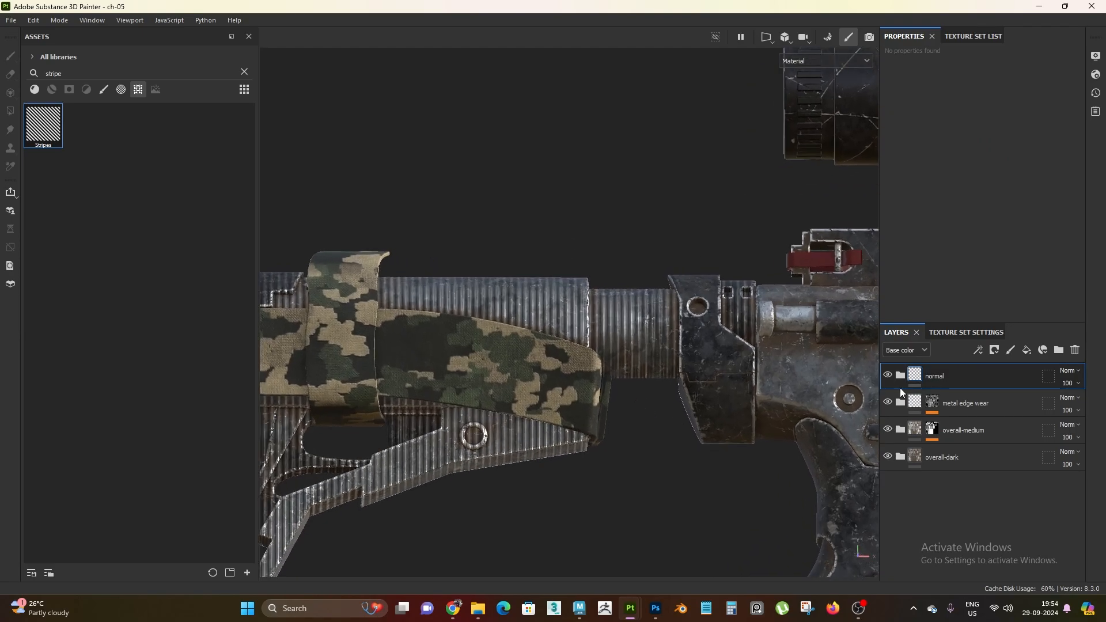
pyautogui.click(901, 375)
pyautogui.click(901, 375)
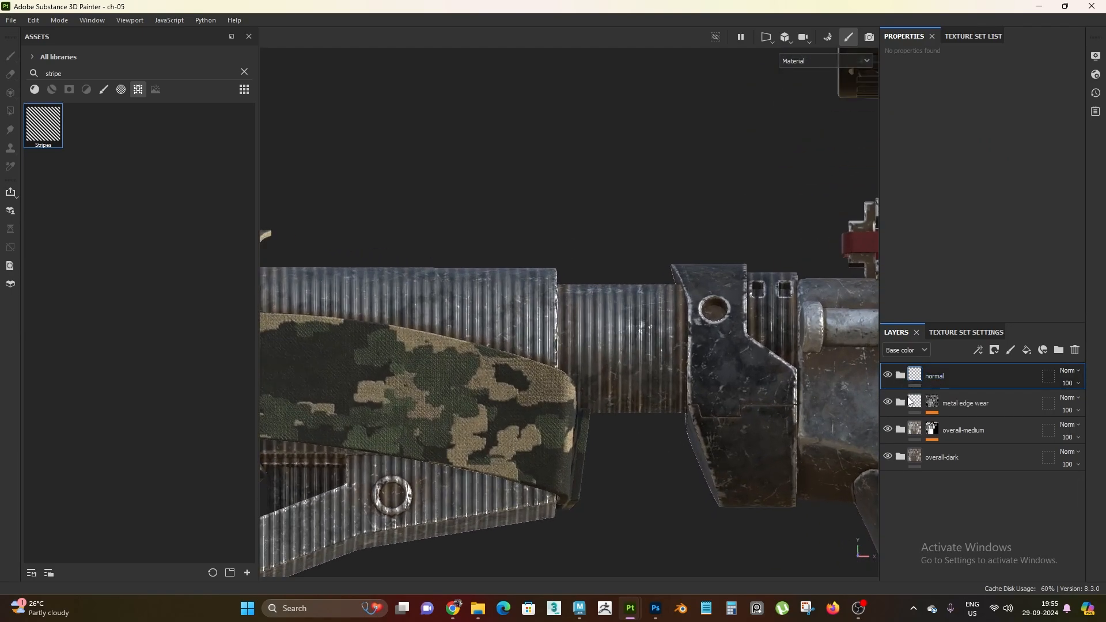
pyautogui.rightClick(982, 380)
pyautogui.click(1003, 17)
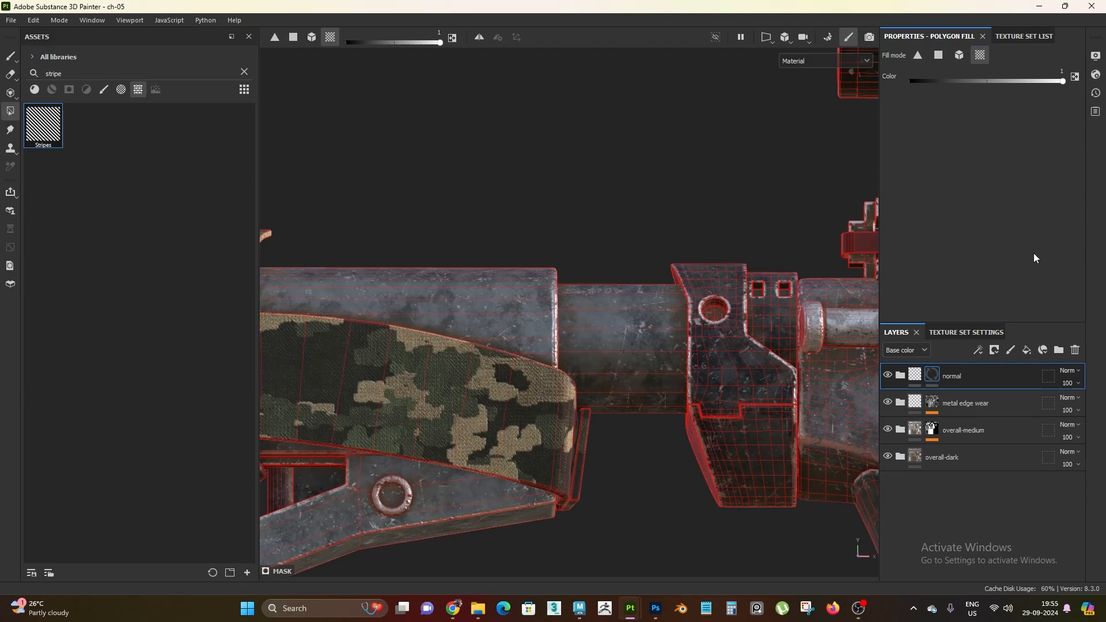
pyautogui.rightClick(932, 378)
pyautogui.click(973, 380)
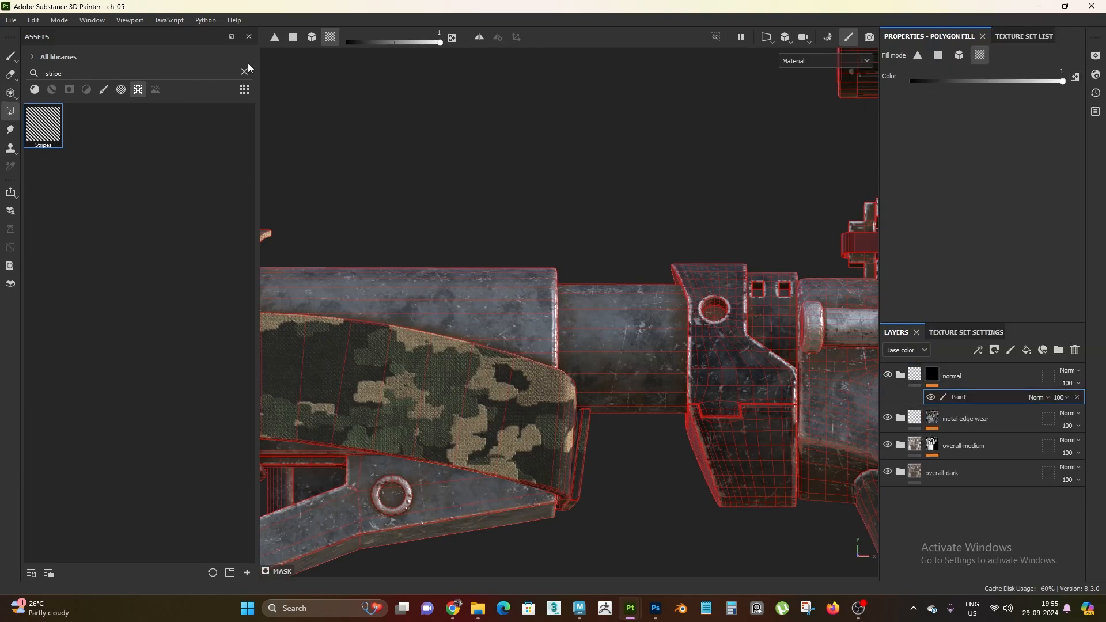
pyautogui.scroll(2, 634, 319)
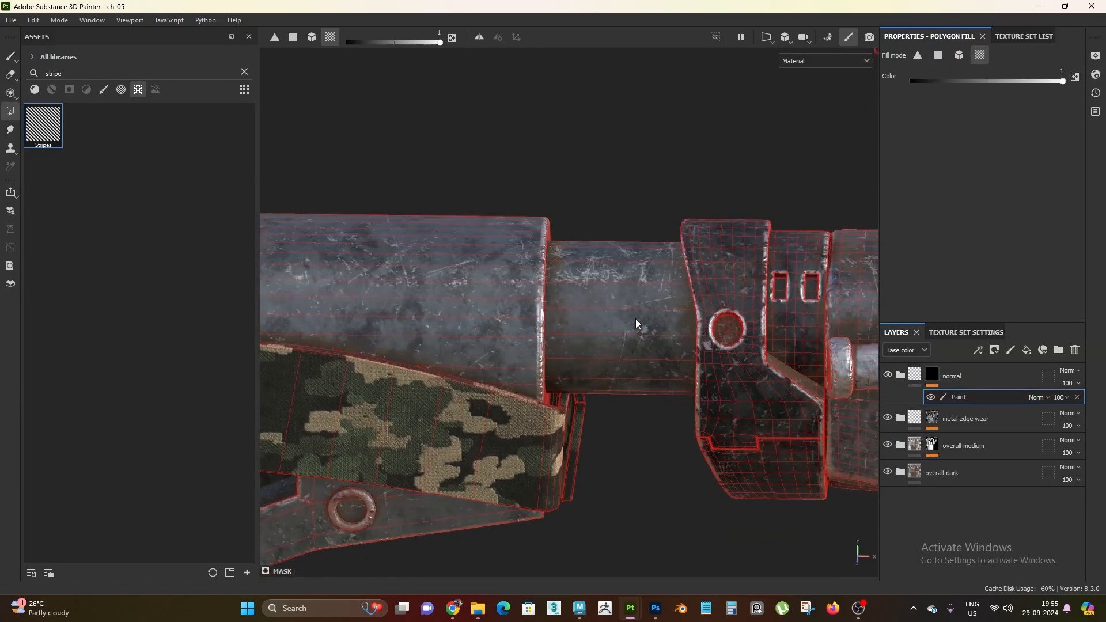
pyautogui.click(915, 375)
# - Inspect the masked ridges on the stock tube up close and on the whole rifle, and save the project
pyautogui.scroll(-2, 636, 383)
pyautogui.moveTo(636, 383)
pyautogui.keyDown('alt'); pyautogui.mouseDown()
pyautogui.moveTo(607, 188)
pyautogui.moveTo(664, 380)
pyautogui.moveTo(541, 473)
pyautogui.moveTo(607, 492)
pyautogui.moveTo(651, 386)
pyautogui.moveTo(680, 415)
pyautogui.mouseUp(); pyautogui.keyUp('alt')
pyautogui.scroll(3, 654, 377)
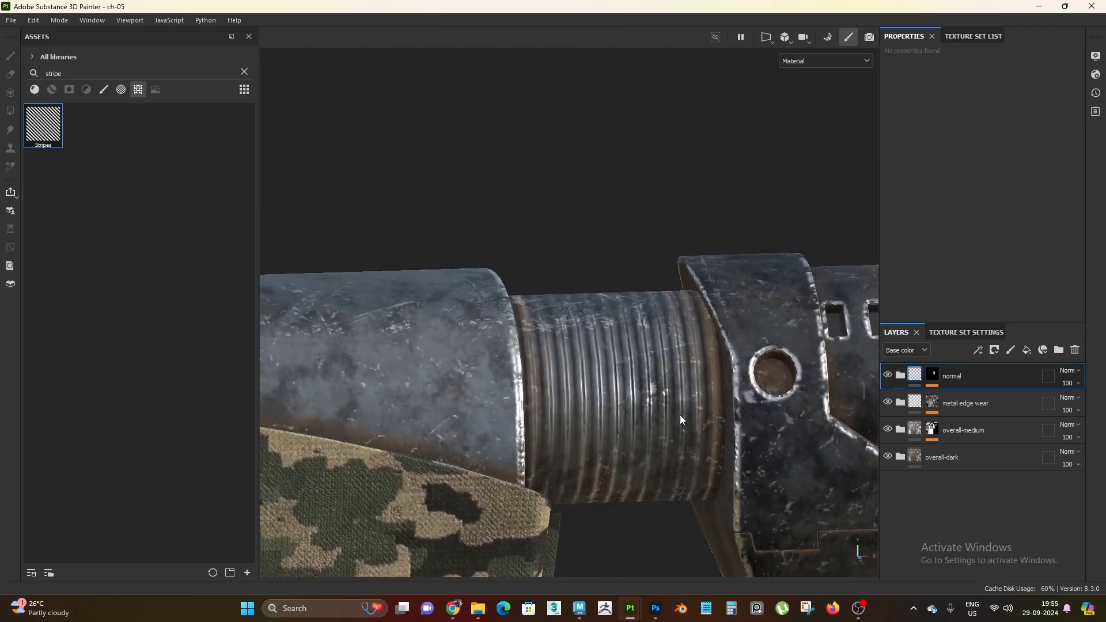
pyautogui.keyDown('alt'); pyautogui.moveTo(679, 415); pyautogui.dragTo(547, 216, button='right'); pyautogui.keyUp('alt')
pyautogui.keyDown('alt'); pyautogui.moveTo(651, 400); pyautogui.dragTo(631, 260, button='middle'); pyautogui.keyUp('alt')
pyautogui.keyDown('alt'); pyautogui.moveTo(631, 259); pyautogui.dragTo(619, 355, button='right'); pyautogui.keyUp('alt')
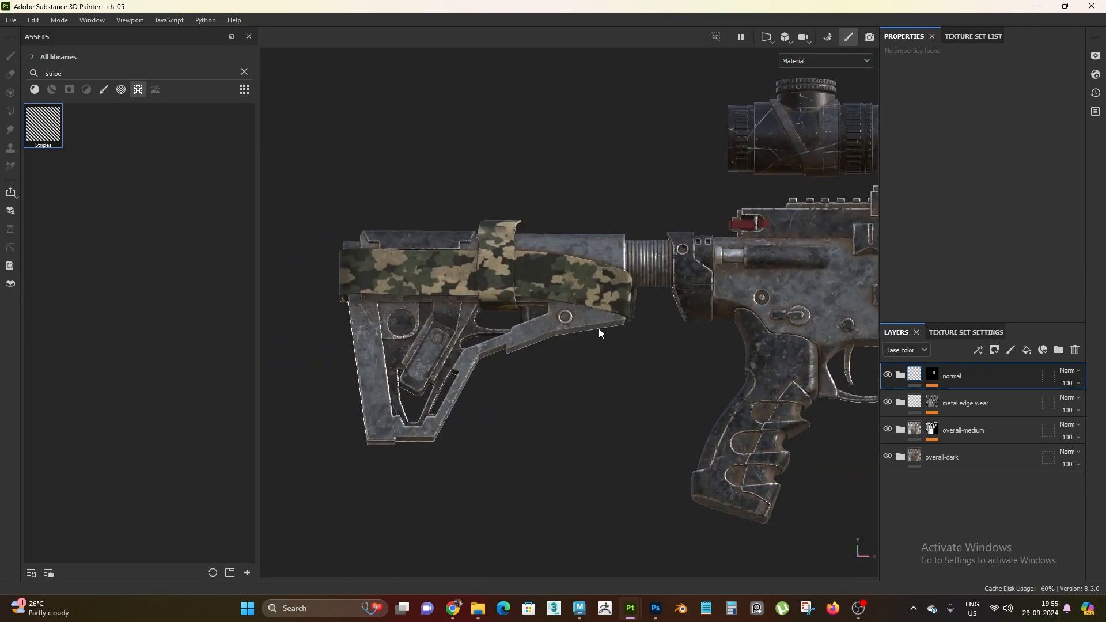
pyautogui.scroll(-3, 599, 328)
pyautogui.keyDown('alt'); pyautogui.moveTo(665, 389); pyautogui.dragTo(575, 339, button='middle'); pyautogui.keyUp('alt')
pyautogui.keyDown('alt'); pyautogui.moveTo(575, 338); pyautogui.dragTo(655, 476, button='right'); pyautogui.keyUp('alt')
pyautogui.keyDown('alt'); pyautogui.moveTo(655, 476); pyautogui.dragTo(654, 407); pyautogui.keyUp('alt')
pyautogui.keyDown('alt'); pyautogui.moveTo(654, 407); pyautogui.dragTo(642, 436, button='middle'); pyautogui.keyUp('alt')
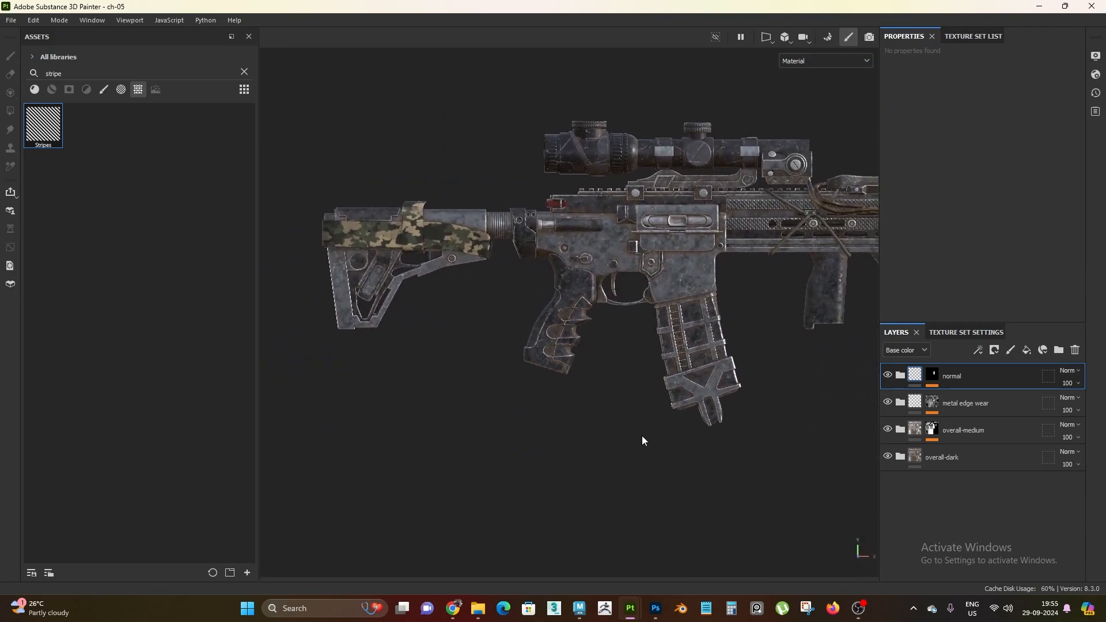
pyautogui.hotkey('ctrl', 's')
# - Switch to File Explorer, check the ref and renders folders, and open the render image 2.jpg at full window size
pyautogui.moveTo(474, 603)
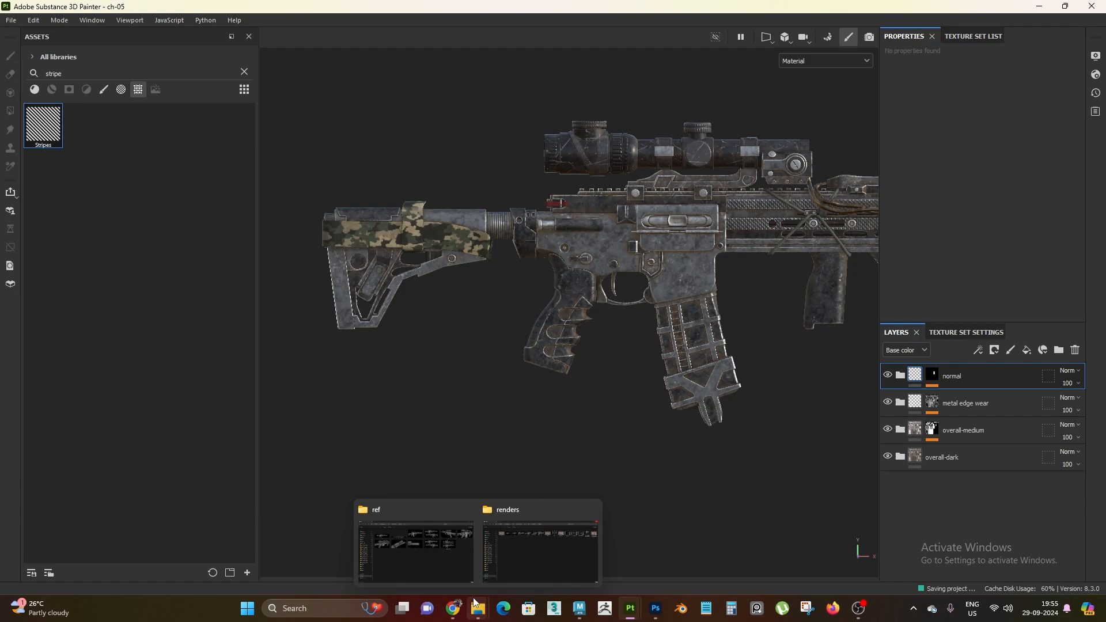
pyautogui.click(538, 552)
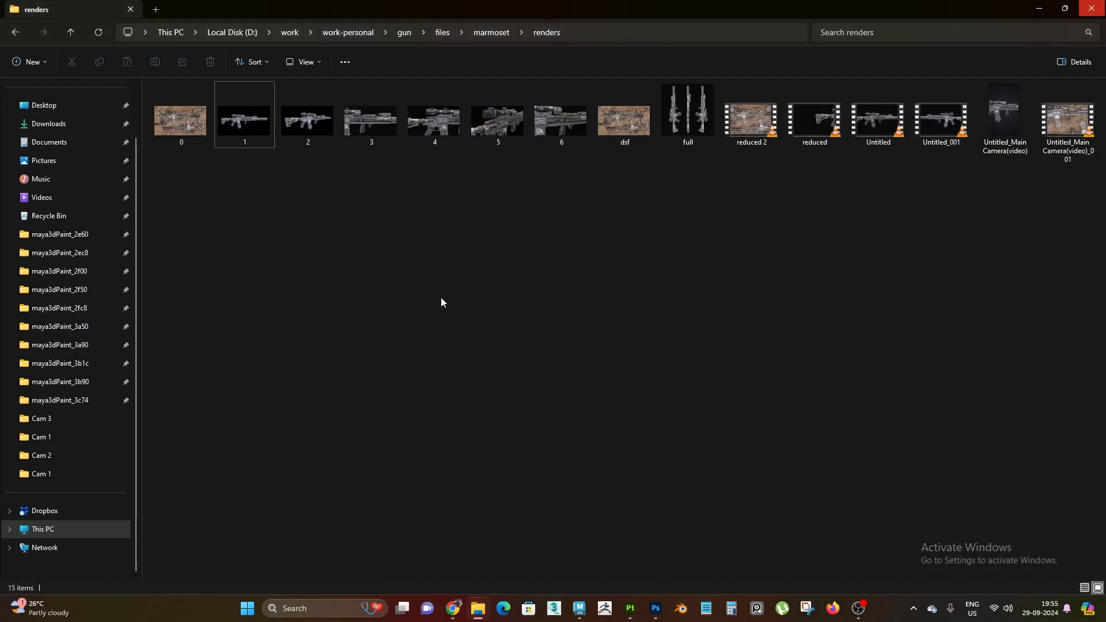
pyautogui.moveTo(485, 614)
pyautogui.click(438, 550)
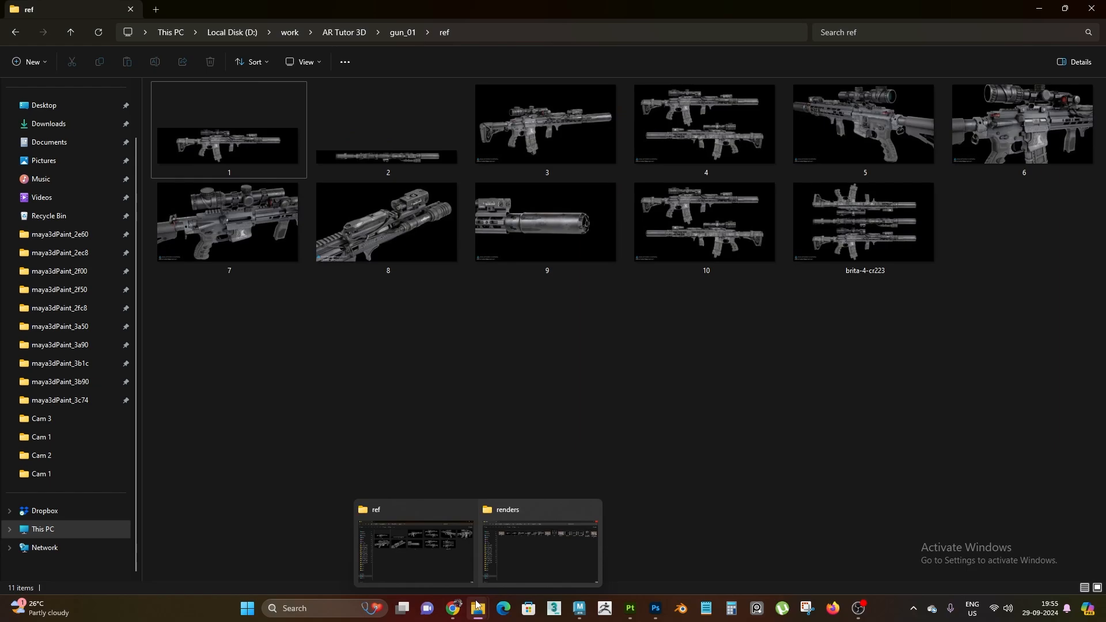
pyautogui.click(519, 550)
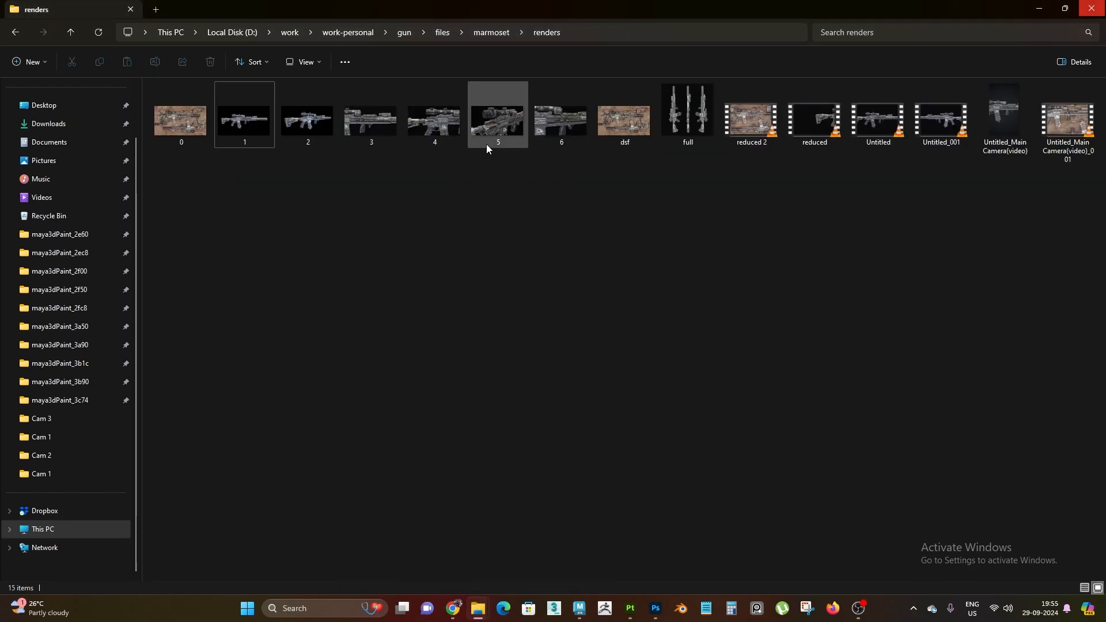
pyautogui.click(321, 137)
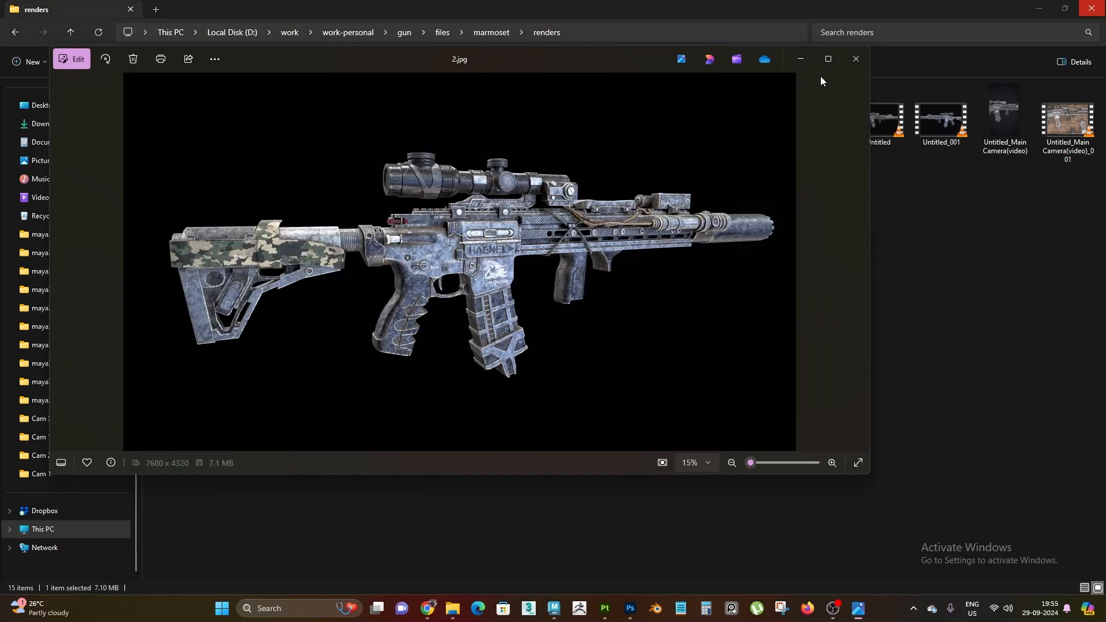
pyautogui.click(827, 59)
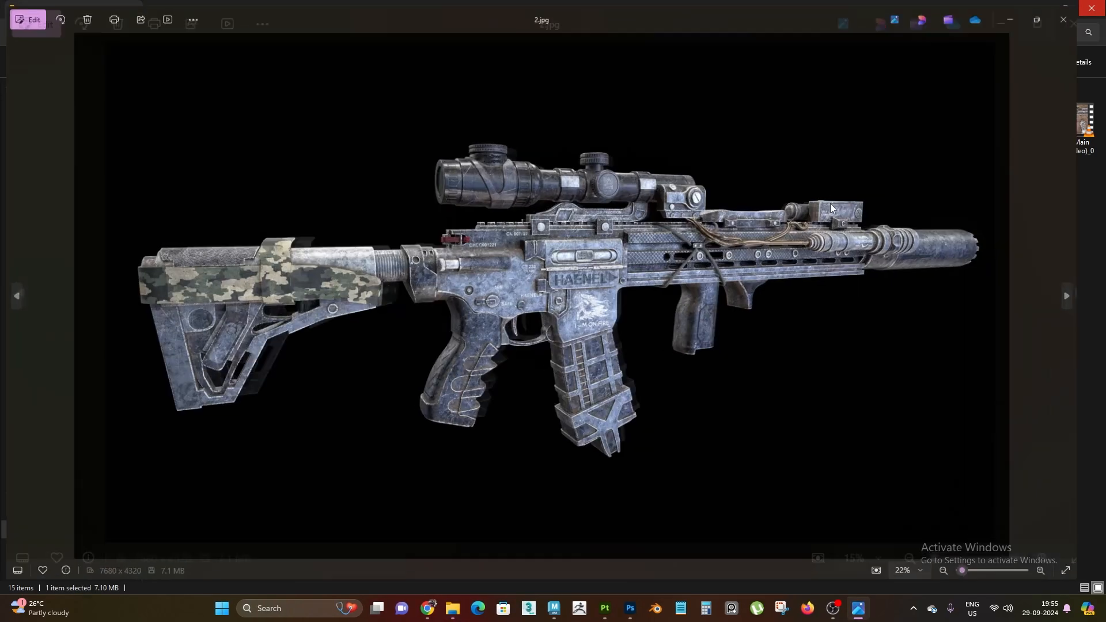
# - Examine the surface patterns on the pistol grip, the foregrip panel and the hand stop in the rifle render
pyautogui.scroll(1, 562, 316)
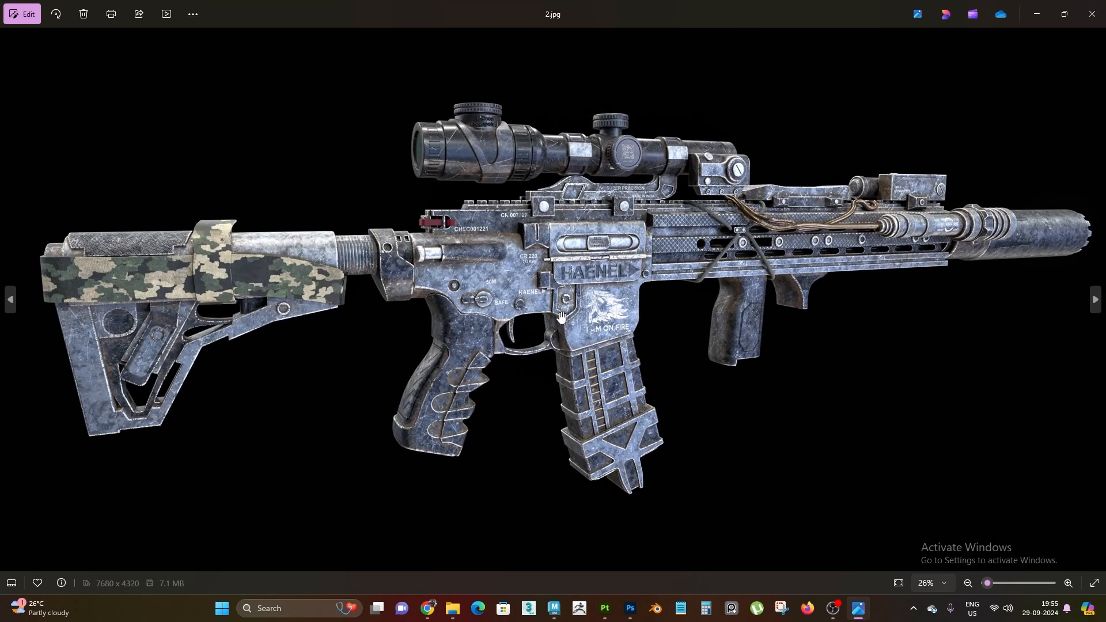
pyautogui.scroll(6, 562, 316)
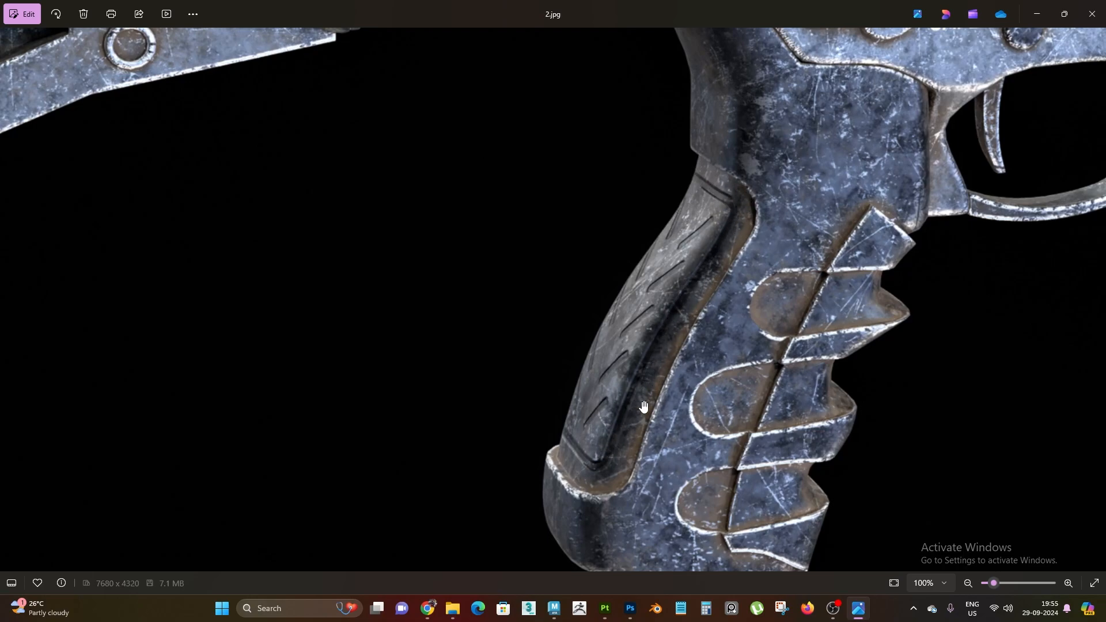
pyautogui.scroll(-5, 687, 310)
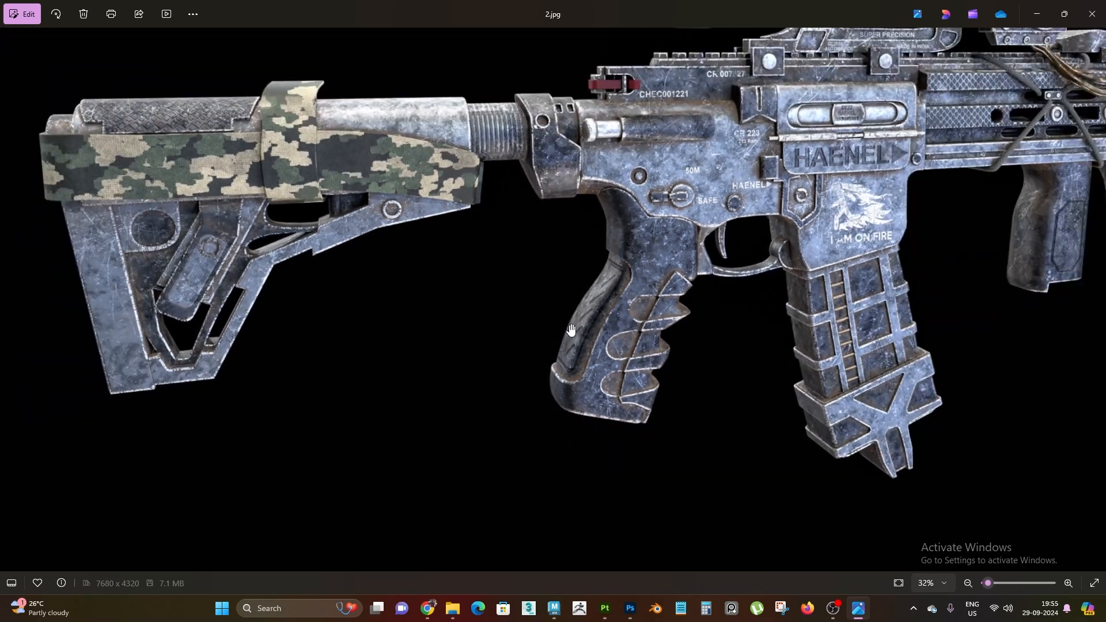
pyautogui.scroll(2, 640, 343)
pyautogui.moveTo(740, 341); pyautogui.dragTo(519, 334)
pyautogui.scroll(5, 826, 318)
pyautogui.moveTo(898, 318); pyautogui.dragTo(562, 373)
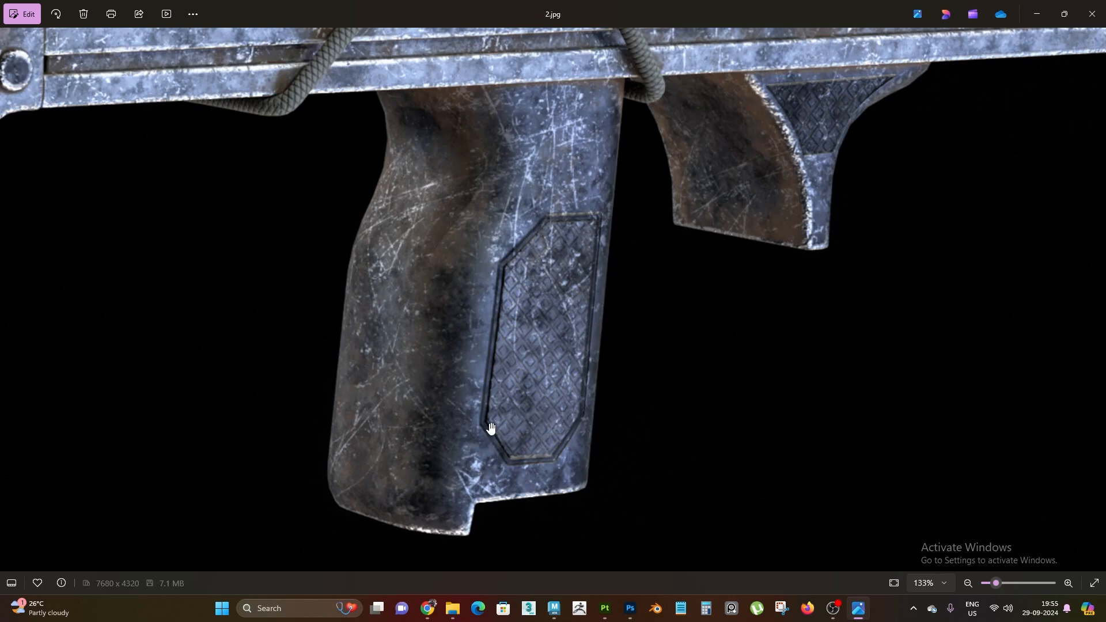
pyautogui.moveTo(767, 215); pyautogui.dragTo(579, 370)
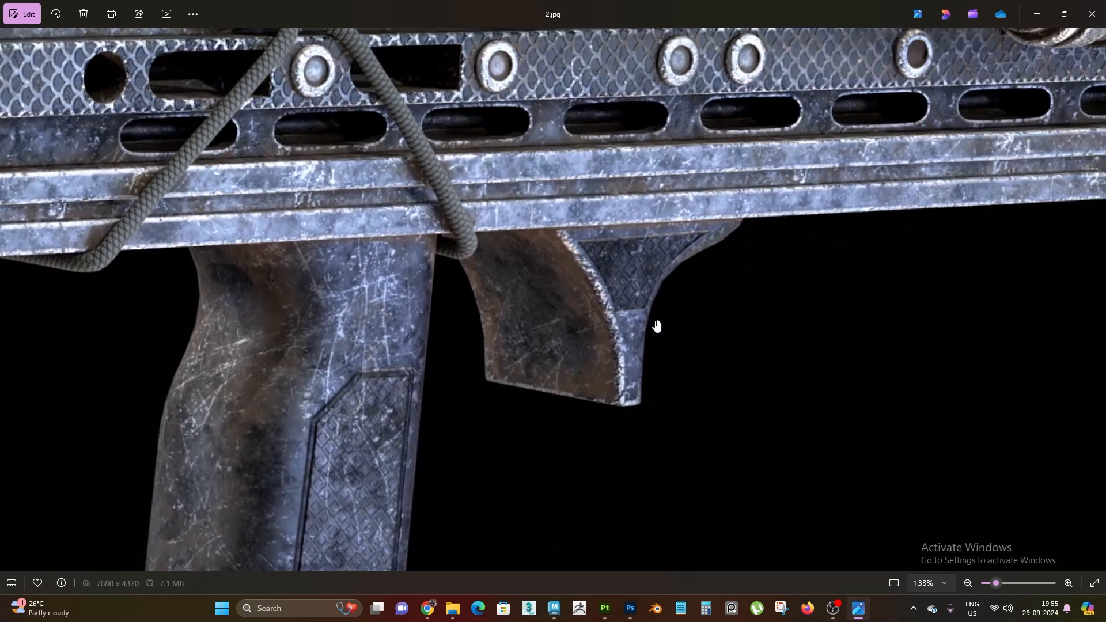
pyautogui.scroll(-5, 707, 336)
pyautogui.moveTo(605, 378); pyautogui.dragTo(857, 354)
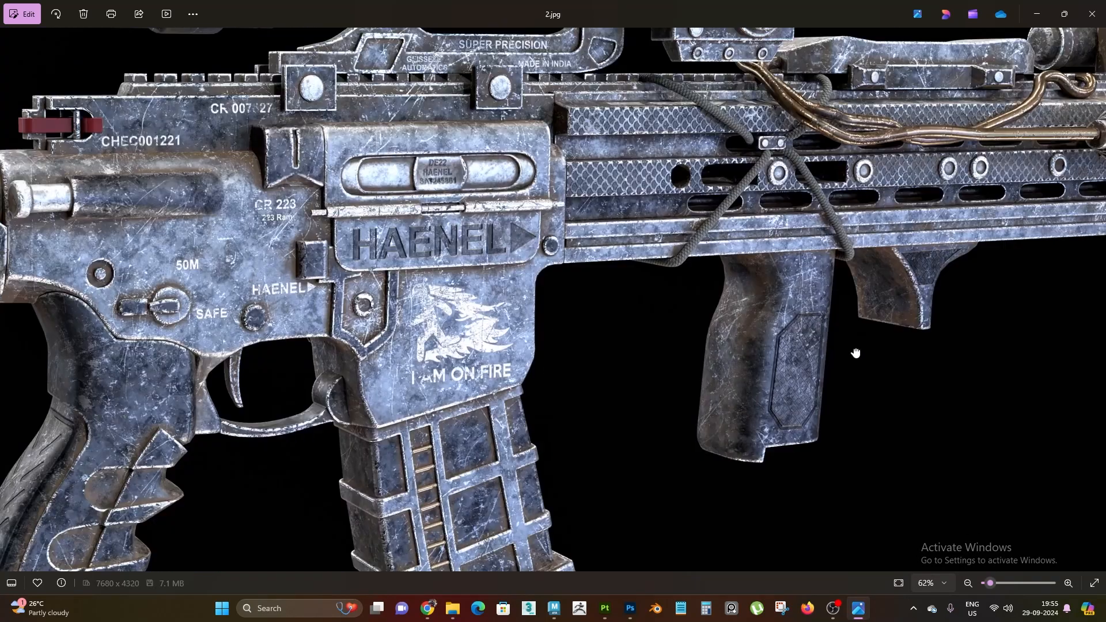
# - Study the pistol grip's back panel grooves and the overall rifle in the render, and close the image
pyautogui.scroll(3, 777, 172)
pyautogui.moveTo(779, 174); pyautogui.dragTo(573, 365)
pyautogui.scroll(1, 550, 387)
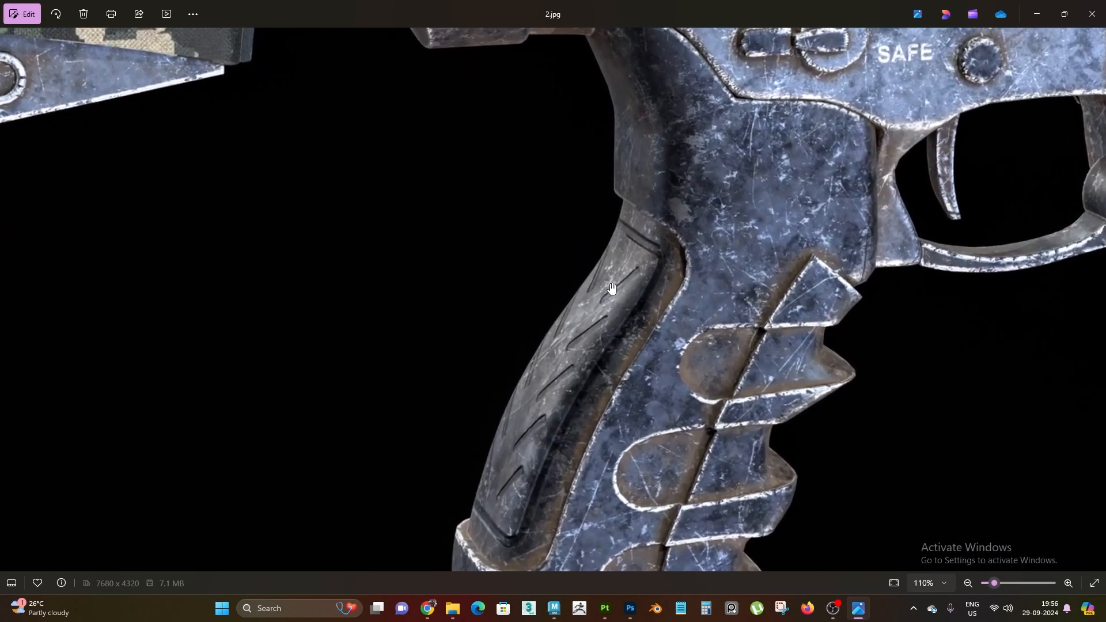
pyautogui.scroll(-3, 568, 314)
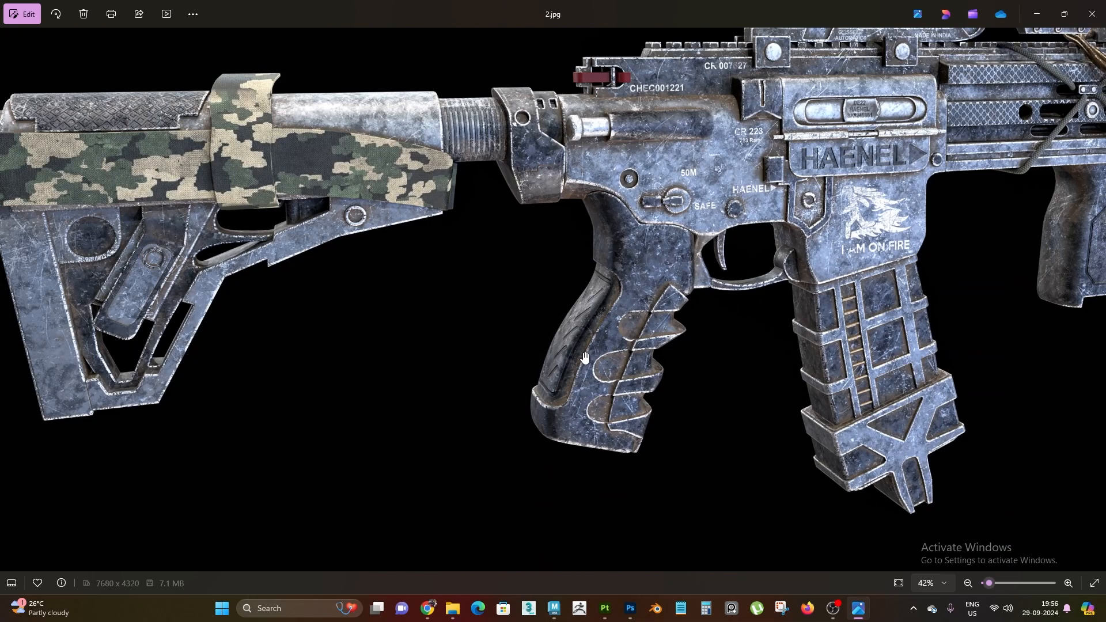
pyautogui.scroll(2, 590, 332)
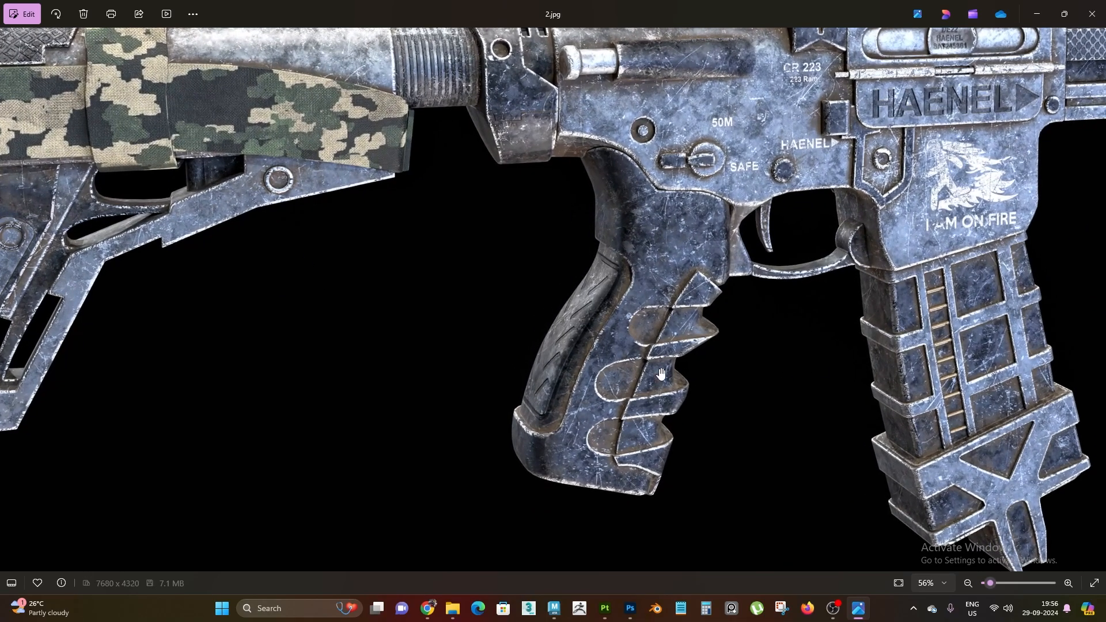
pyautogui.scroll(1, 661, 373)
pyautogui.scroll(-3, 625, 314)
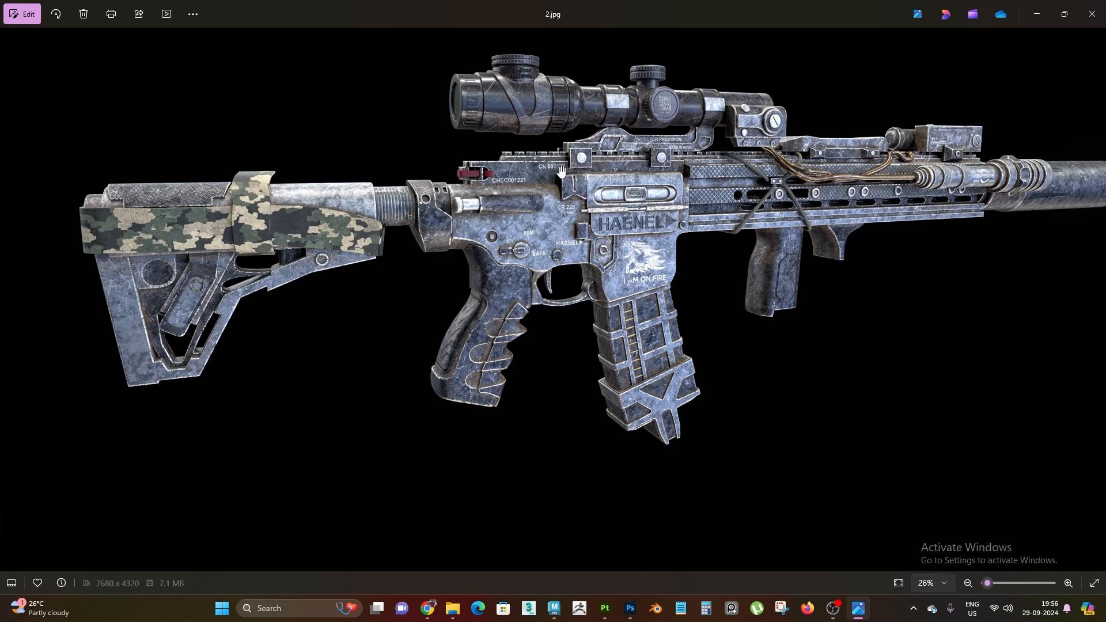
pyautogui.scroll(2, 760, 46)
pyautogui.click(1093, 14)
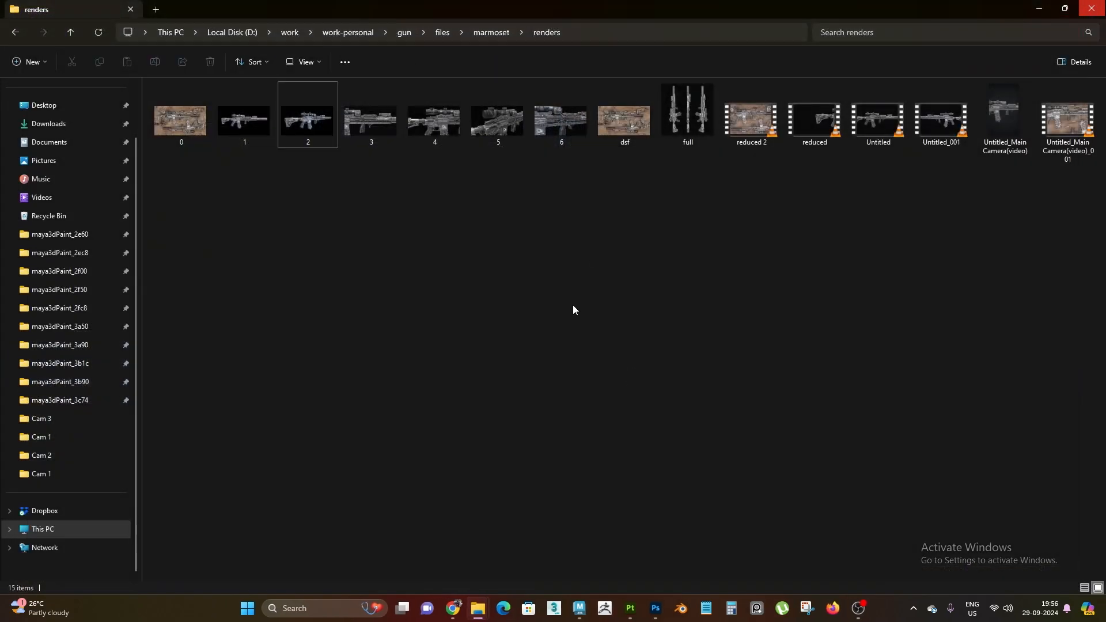
# - Switch to Maya and select the rifle mesh that contains the pistol grip
pyautogui.click(579, 608)
pyautogui.keyDown('alt'); pyautogui.moveTo(580, 400); pyautogui.dragTo(541, 323); pyautogui.keyUp('alt')
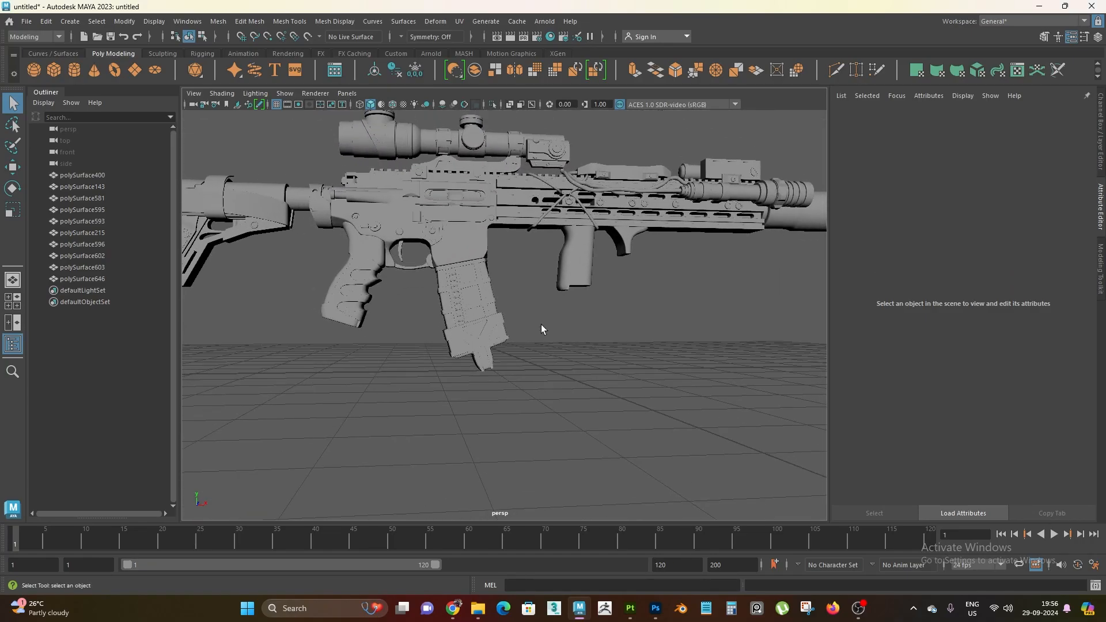
pyautogui.scroll(3, 548, 352)
pyautogui.keyDown('alt'); pyautogui.moveTo(533, 373); pyautogui.dragTo(611, 413); pyautogui.keyUp('alt')
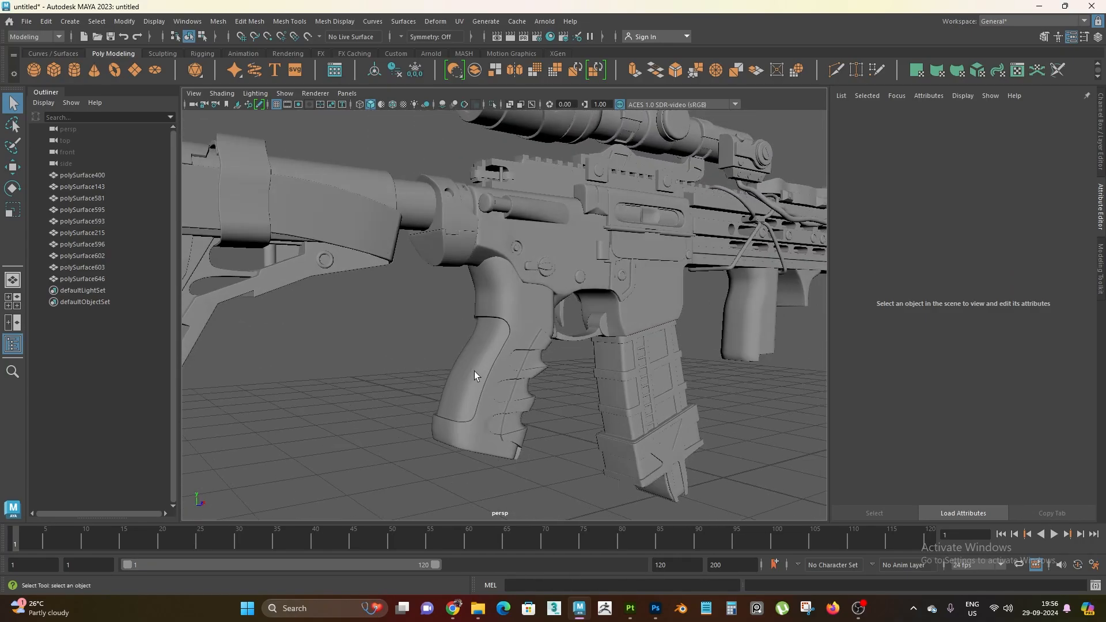
pyautogui.click(496, 405)
# - Check the selected pistol grip, foregrip and hand stop on the rifle, and open their UV layout in the UV Editor
pyautogui.keyDown('alt'); pyautogui.moveTo(686, 374); pyautogui.dragTo(562, 355); pyautogui.keyUp('alt')
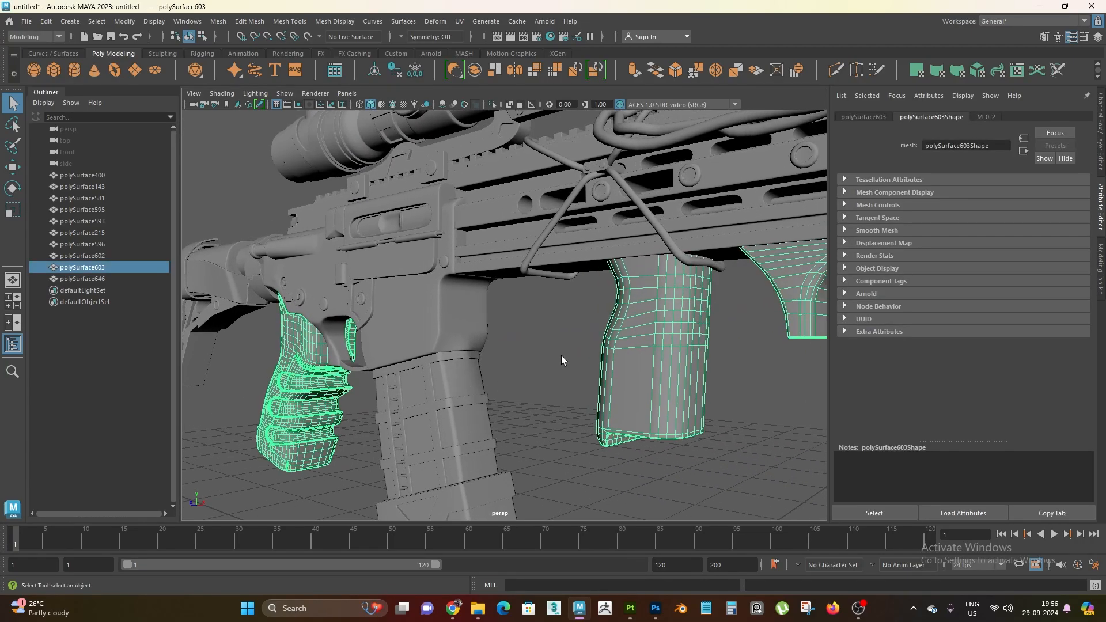
pyautogui.keyDown('alt'); pyautogui.moveTo(661, 296); pyautogui.dragTo(598, 254, button='right'); pyautogui.keyUp('alt')
pyautogui.keyDown('alt'); pyautogui.moveTo(598, 254); pyautogui.dragTo(680, 344); pyautogui.keyUp('alt')
pyautogui.press('w')
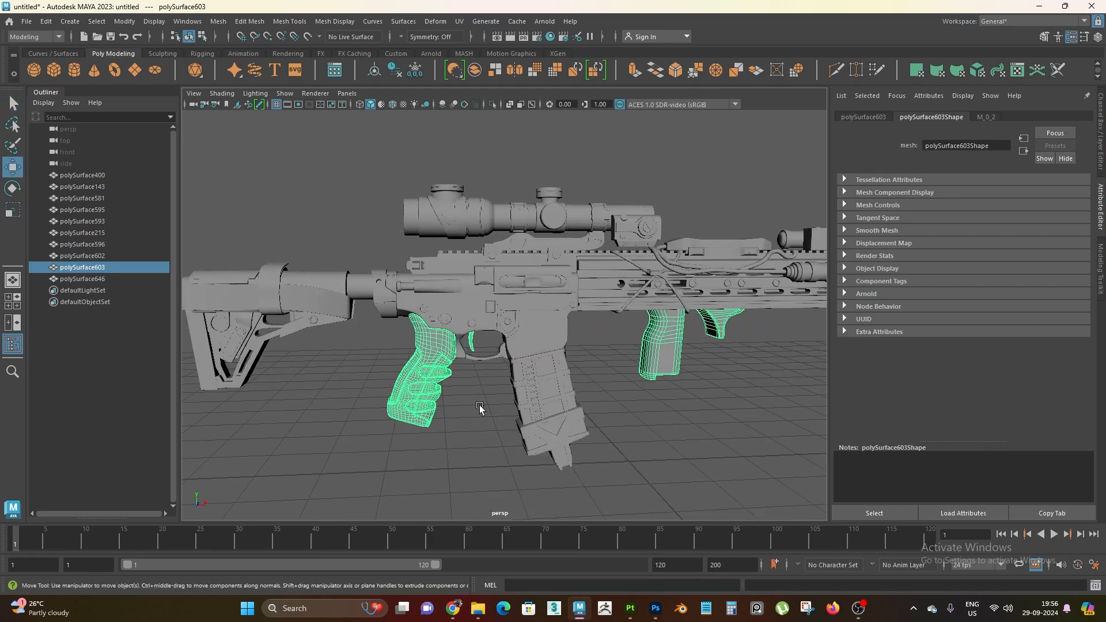
pyautogui.keyDown('alt'); pyautogui.moveTo(478, 404); pyautogui.dragTo(472, 457); pyautogui.keyUp('alt')
pyautogui.scroll(5, 499, 434)
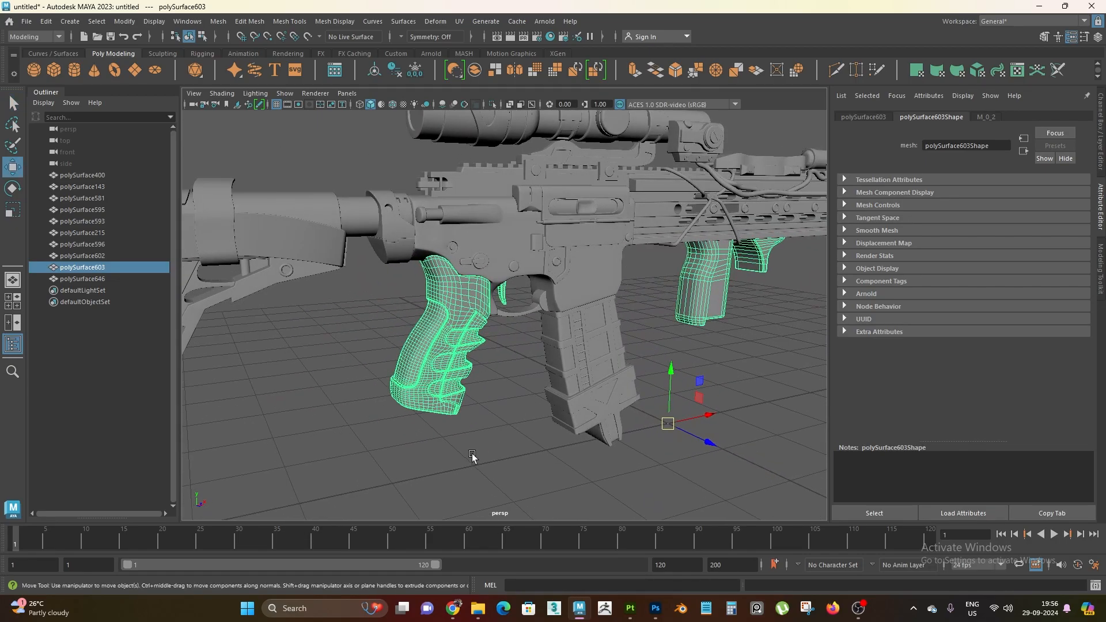
pyautogui.click(472, 457)
pyautogui.click(440, 361)
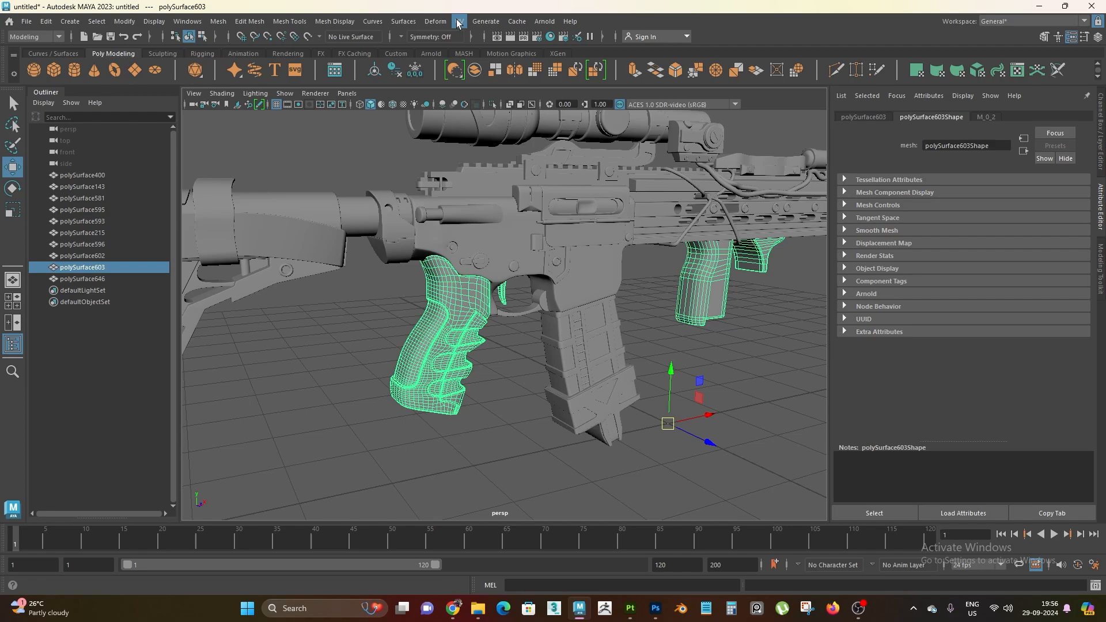
pyautogui.click(459, 20)
pyautogui.click(520, 43)
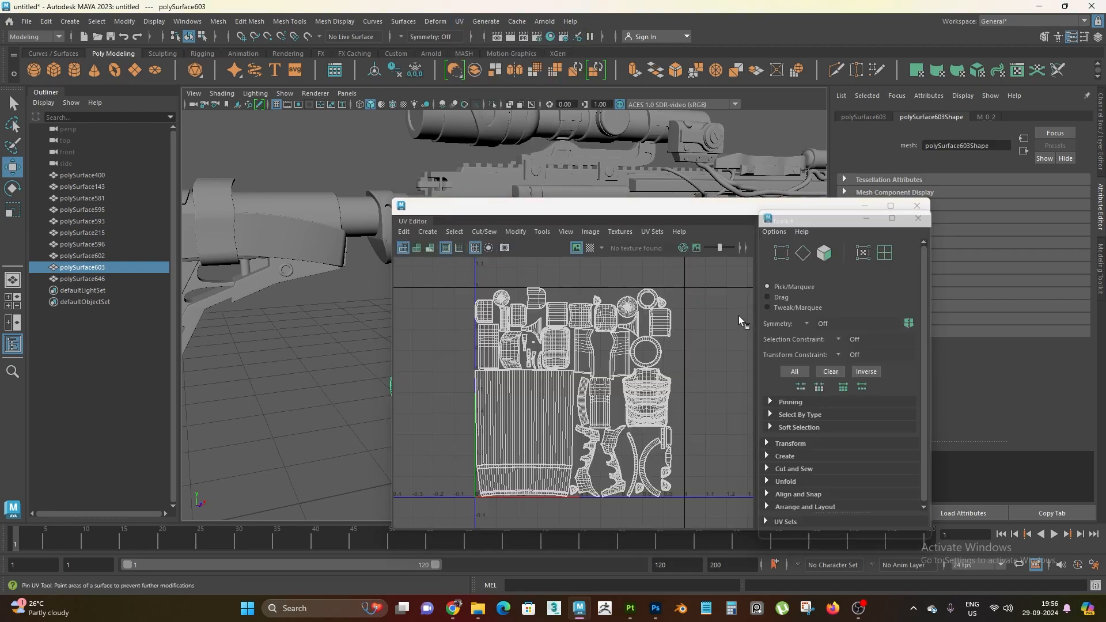
# - Open the UV Snapshot options for the grip mesh and start browsing for the image's save location
pyautogui.click(591, 231)
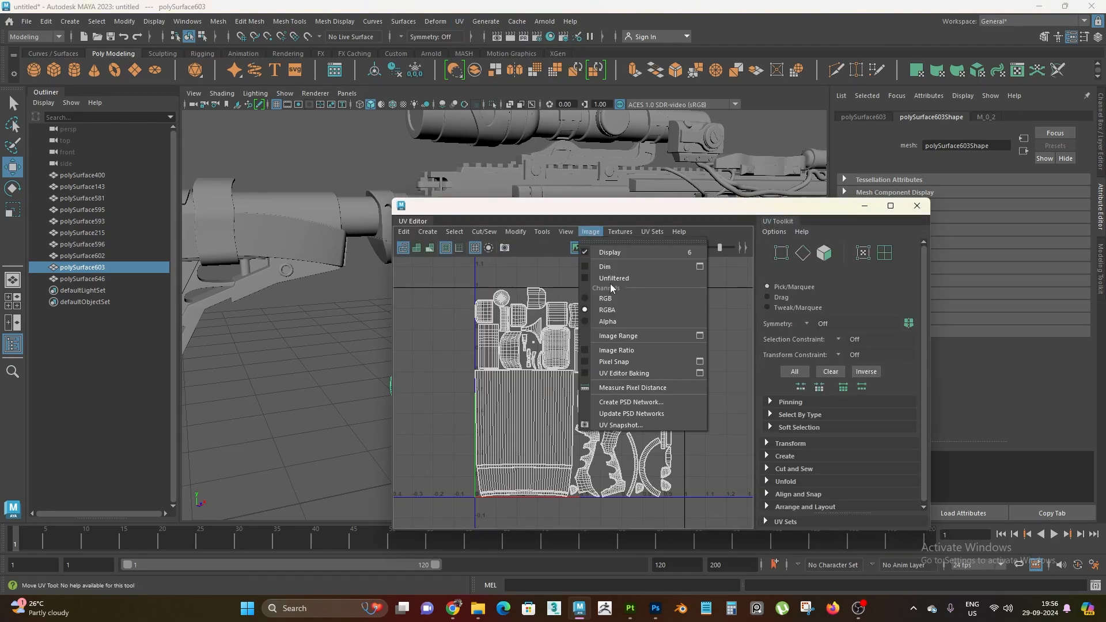
pyautogui.click(621, 425)
pyautogui.moveTo(731, 273); pyautogui.dragTo(861, 121)
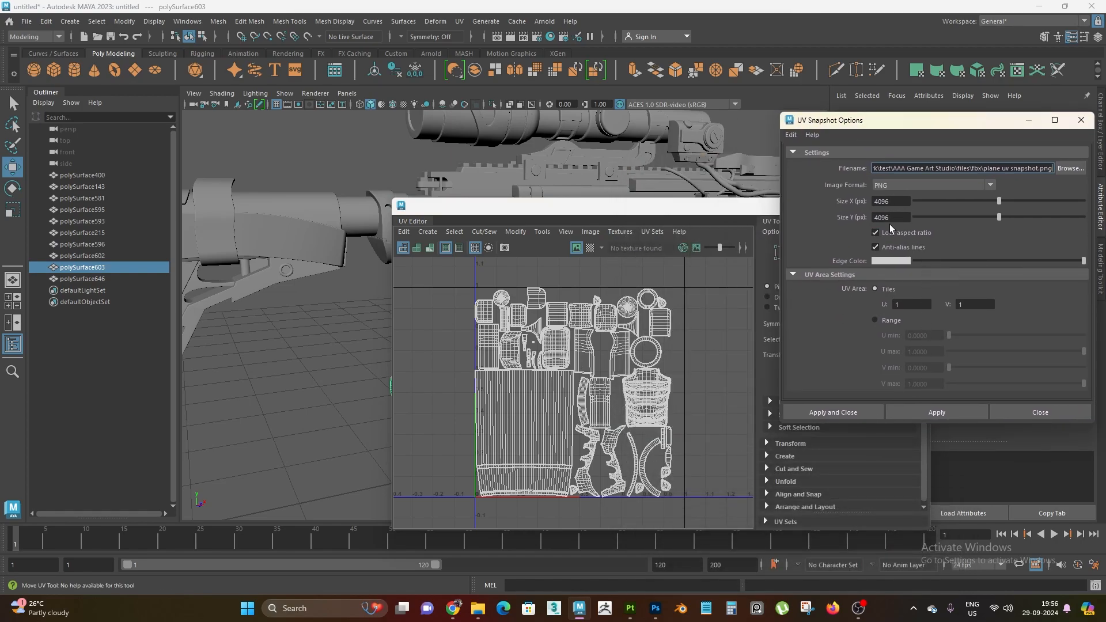
pyautogui.click(1058, 170)
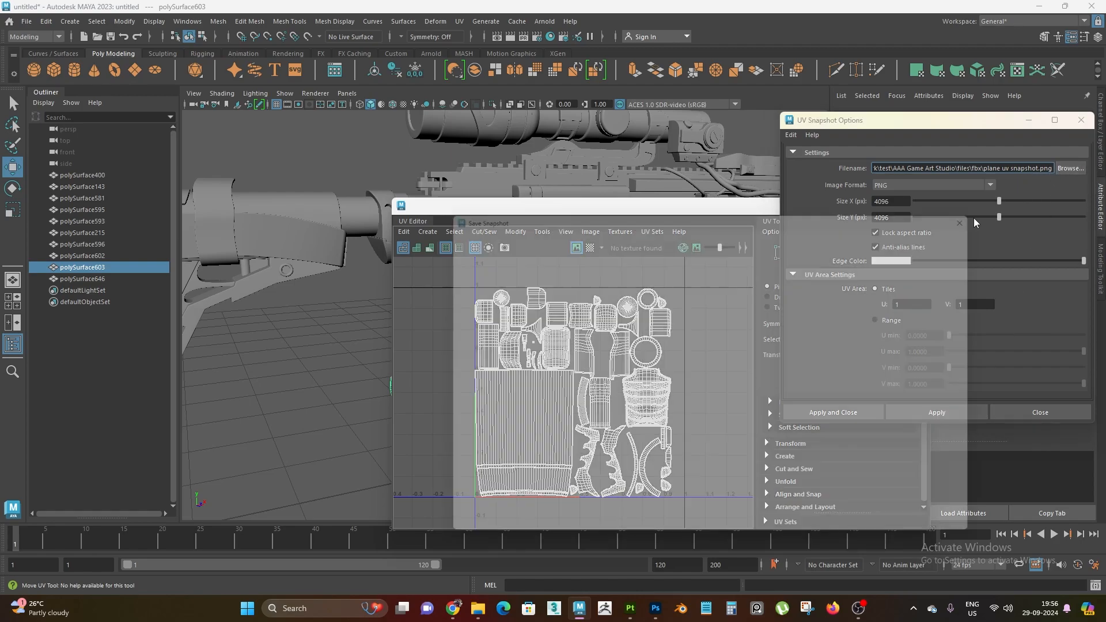
# - Switch to the ref window in File Explorer, check the fbx folder of gun_01, and go up to the AR Tutor 3D folder
pyautogui.moveTo(479, 618)
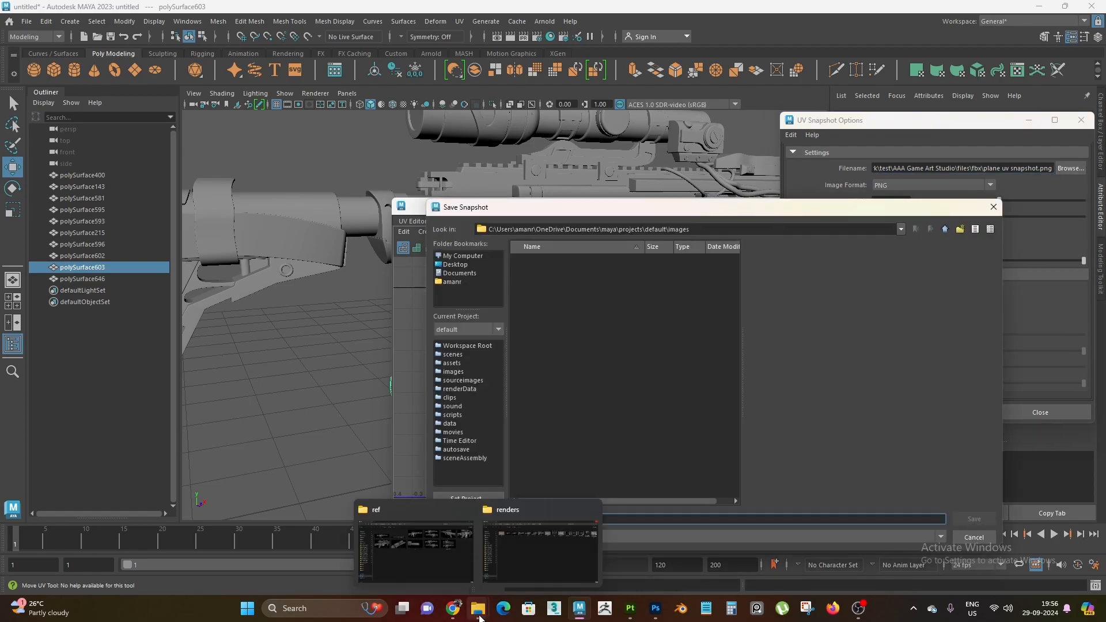
pyautogui.click(444, 573)
pyautogui.click(410, 33)
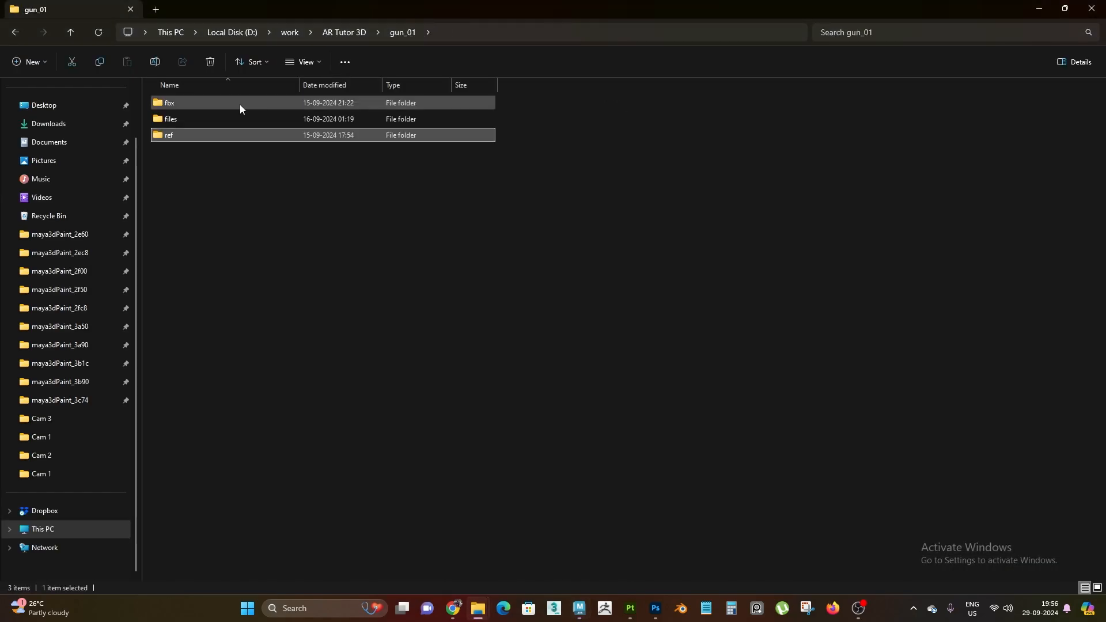
pyautogui.doubleClick(240, 105)
pyautogui.click(523, 37)
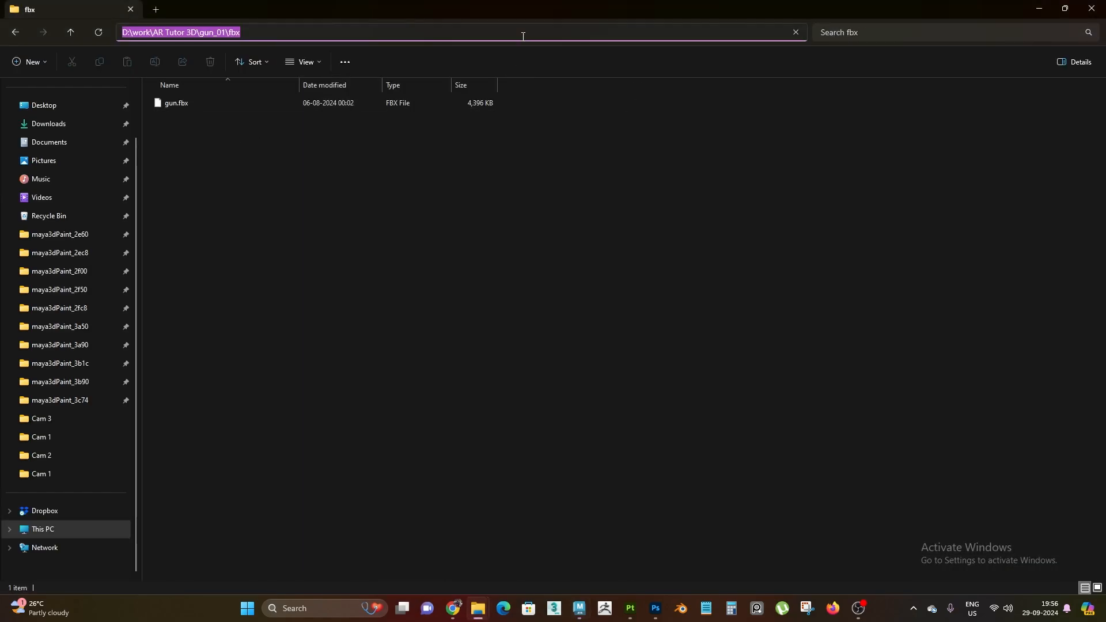
pyautogui.click(443, 170)
pyautogui.click(351, 34)
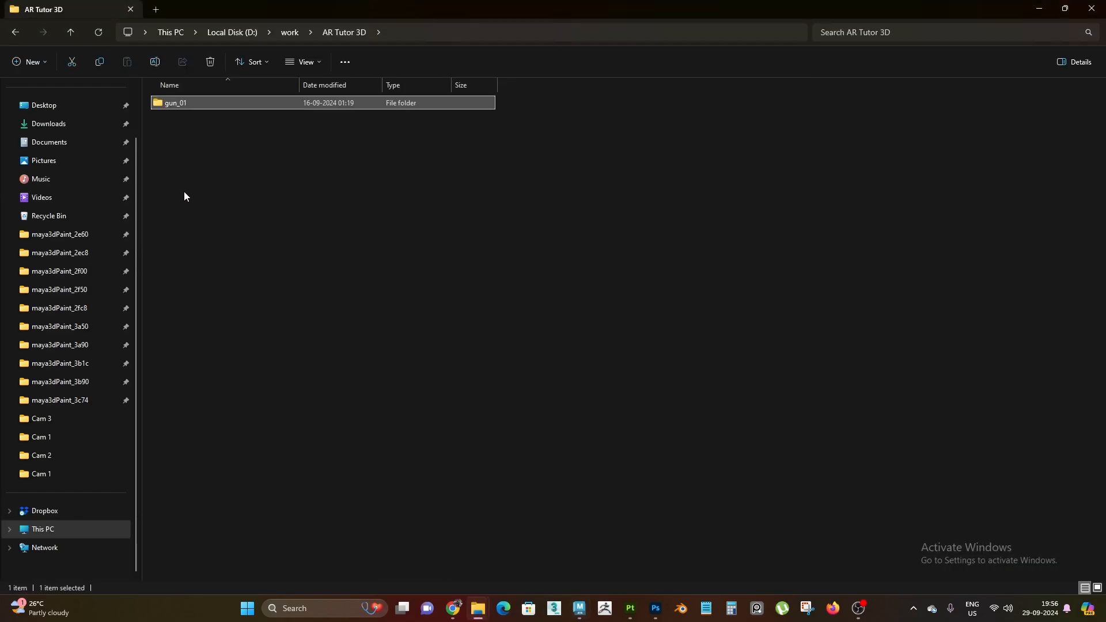
# - Go to the alphas folder under gun_01\files\substance painter and copy its folder path
pyautogui.doubleClick(183, 106)
pyautogui.doubleClick(191, 120)
pyautogui.doubleClick(190, 105)
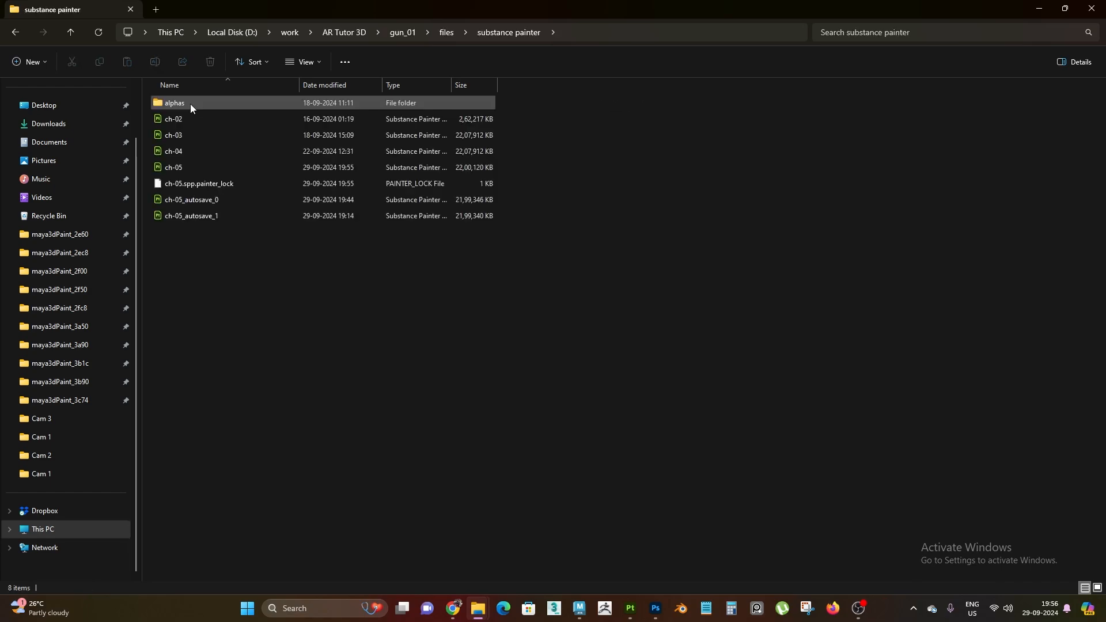
pyautogui.doubleClick(190, 105)
pyautogui.doubleClick(185, 108)
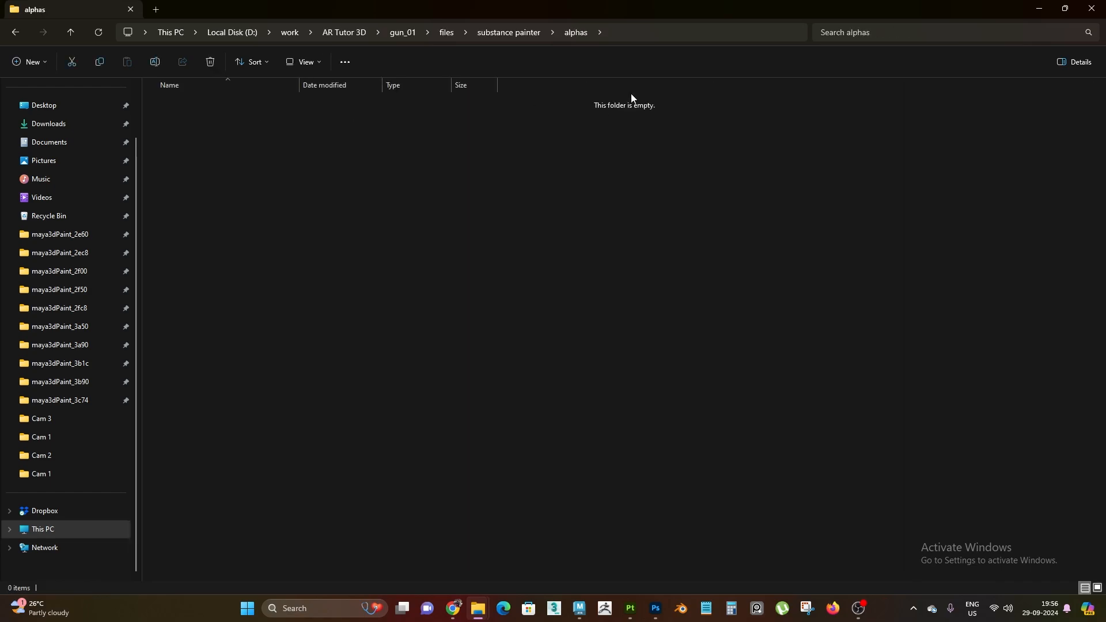
pyautogui.click(16, 32)
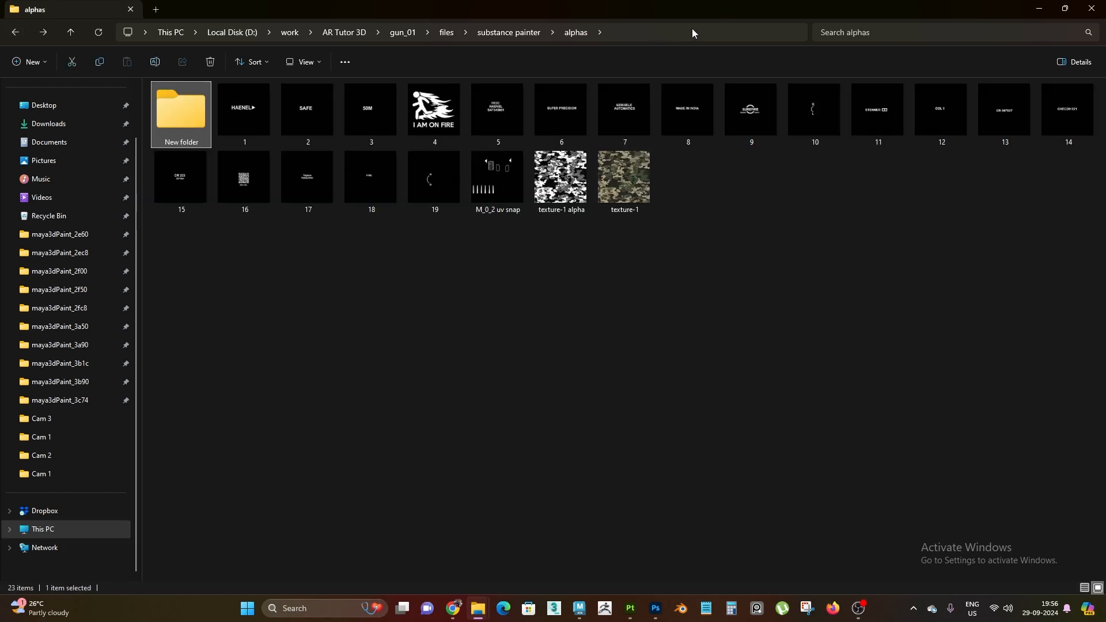
pyautogui.click(692, 29)
pyautogui.hotkey('ctrl', 'c')
pyautogui.click(718, 478)
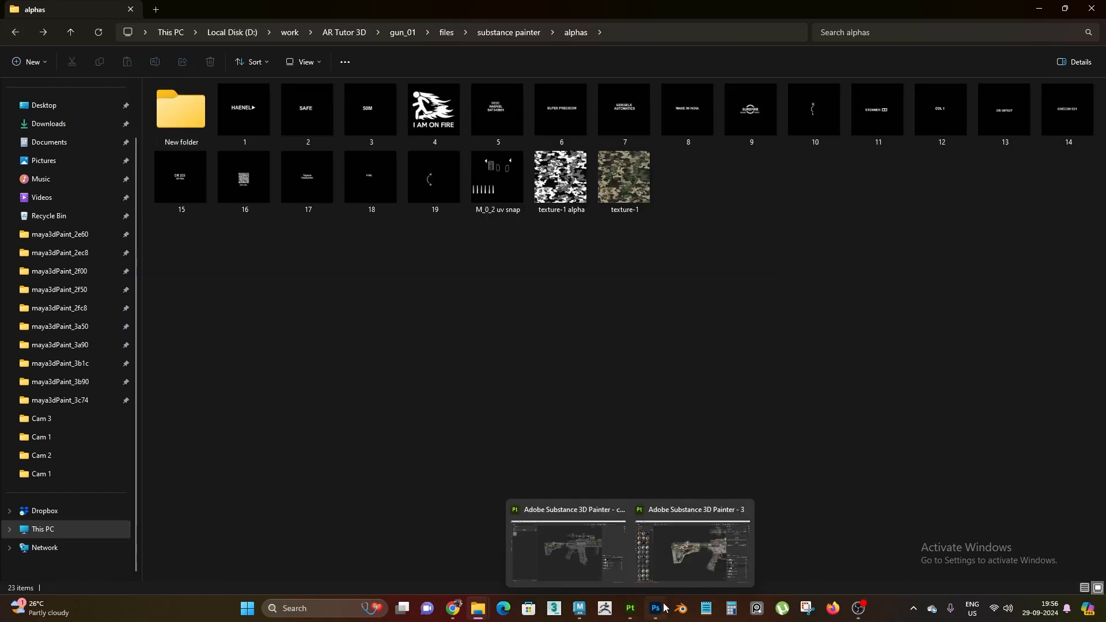
# - Switch to Maya and export the UV snapshot as "uv snap" into the copied alphas folder path
pyautogui.moveTo(656, 608)
pyautogui.click(662, 556)
pyautogui.moveTo(580, 608)
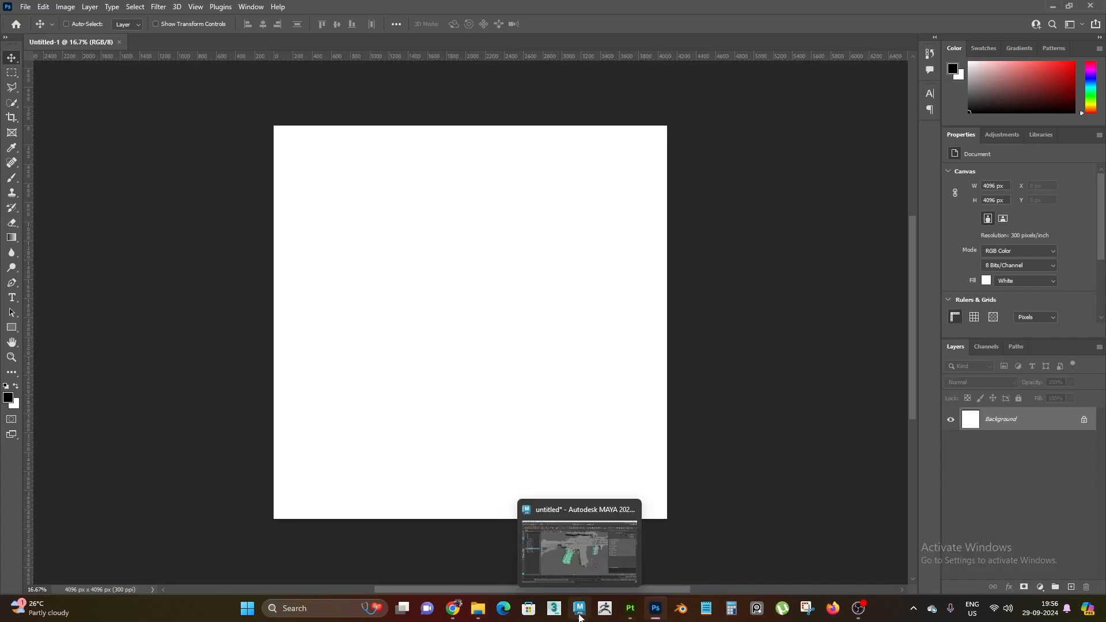
pyautogui.click(579, 548)
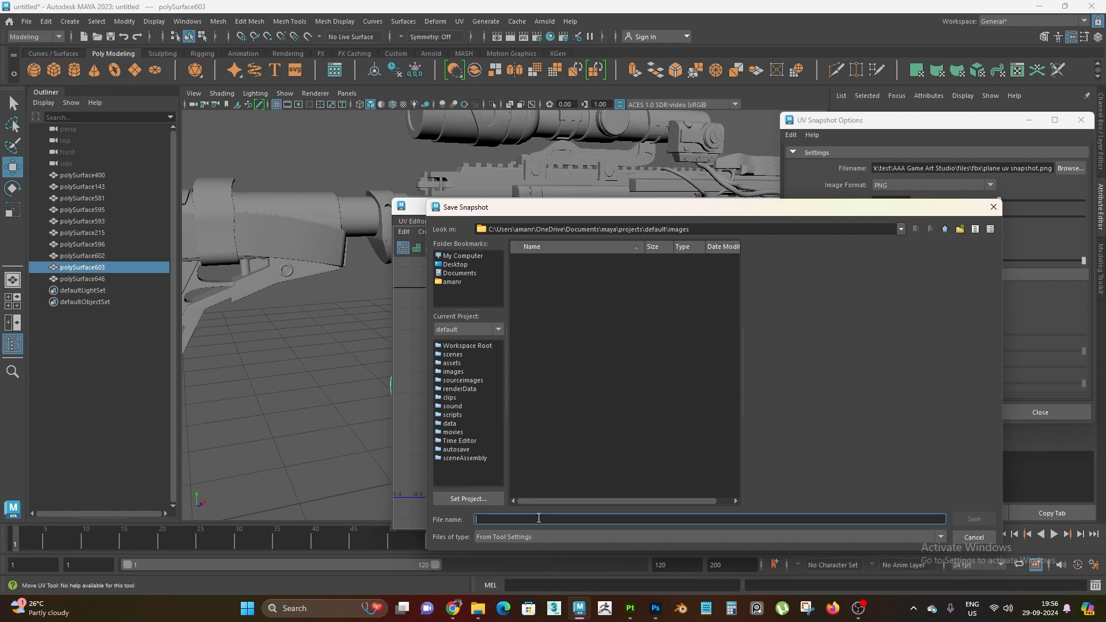
pyautogui.hotkey('ctrl', 'v')
pyautogui.press('Return')
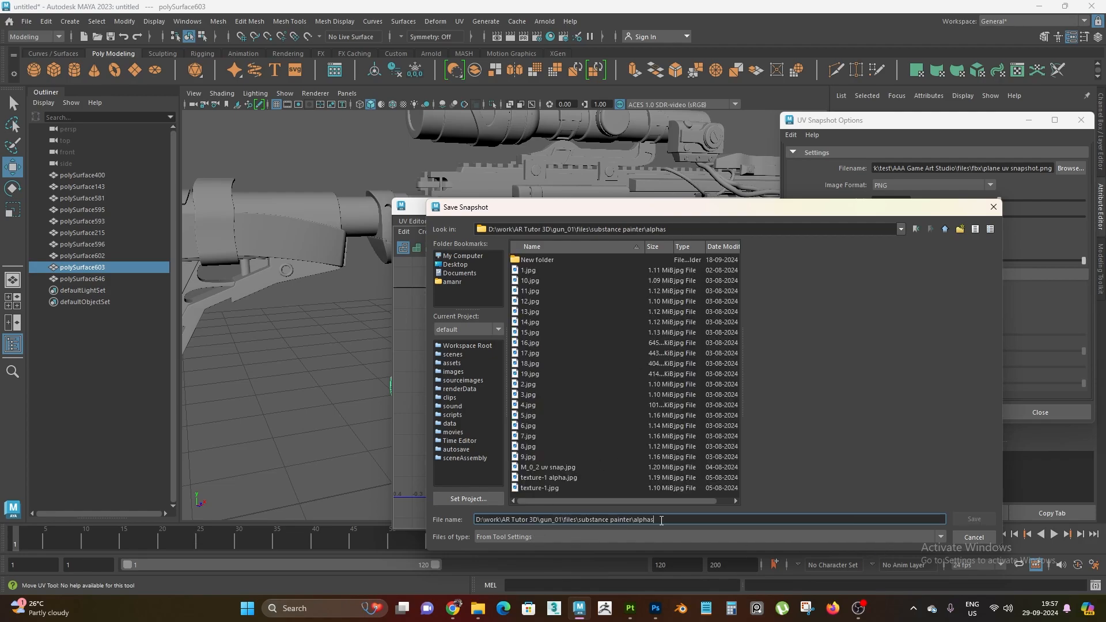
pyautogui.hotkey('ctrl', 'a')
pyautogui.write('uv sna')
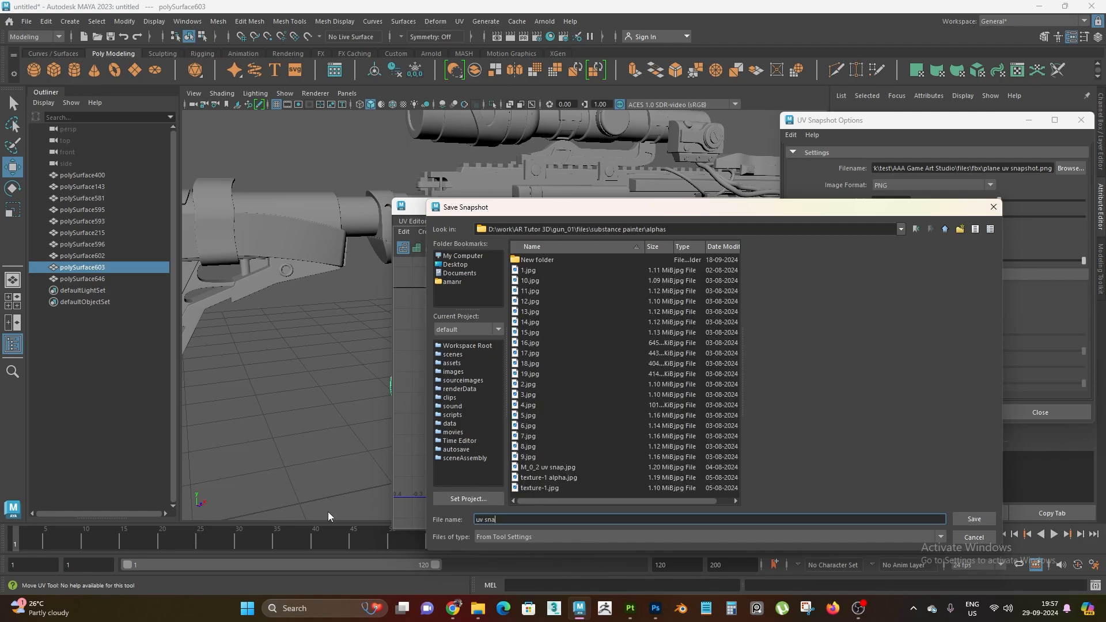
pyautogui.click(990, 514)
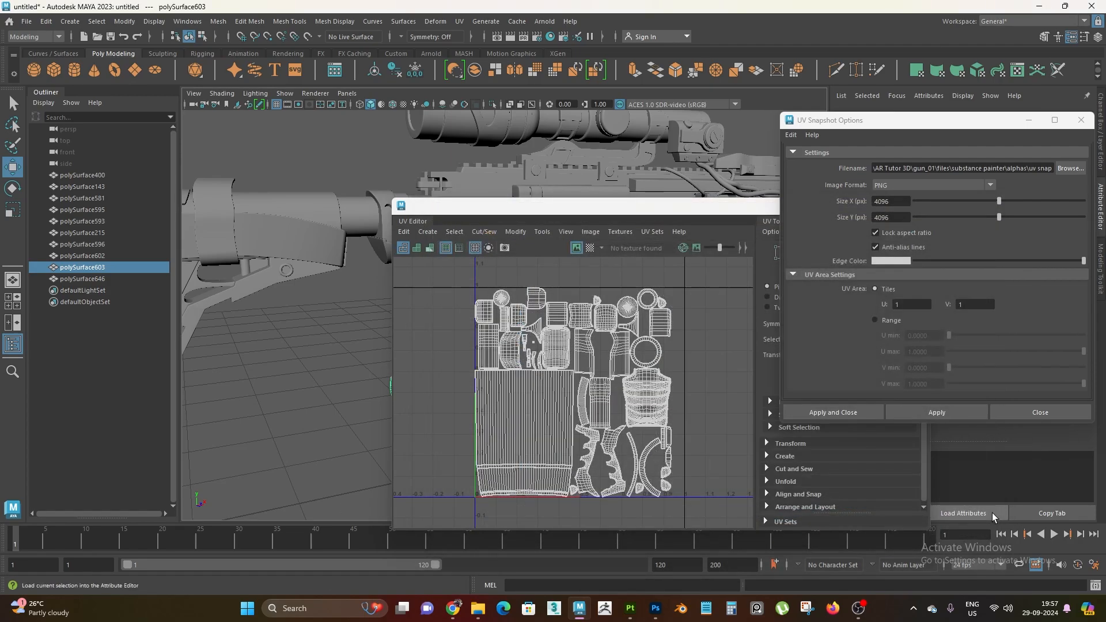
pyautogui.click(840, 418)
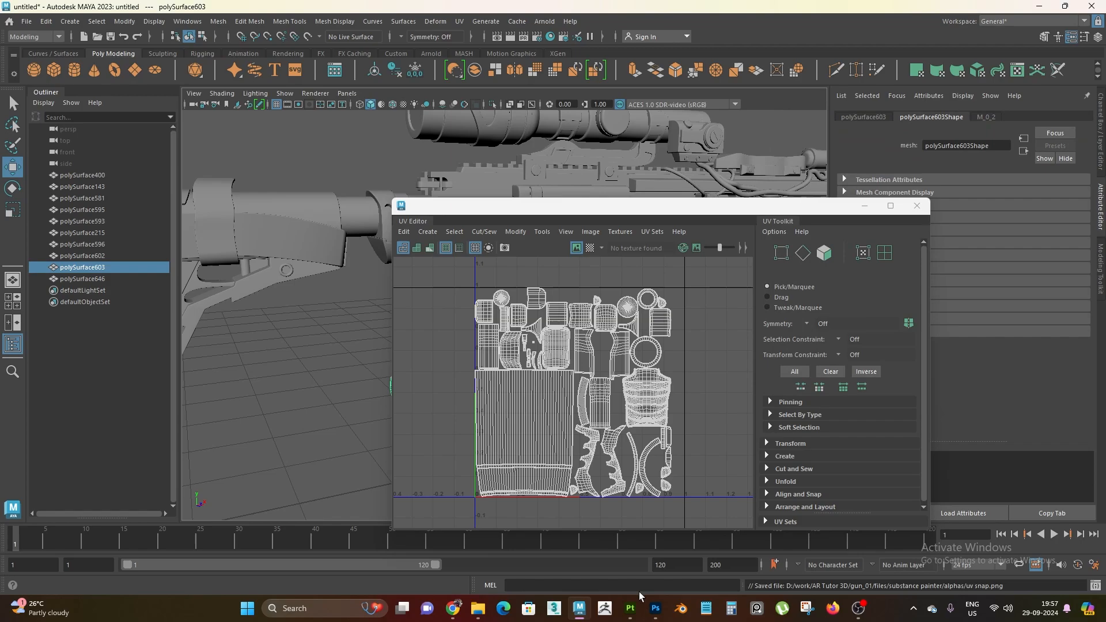
# - Open the uv snap image from the alphas folder as its own document in Photoshop
pyautogui.click(656, 591)
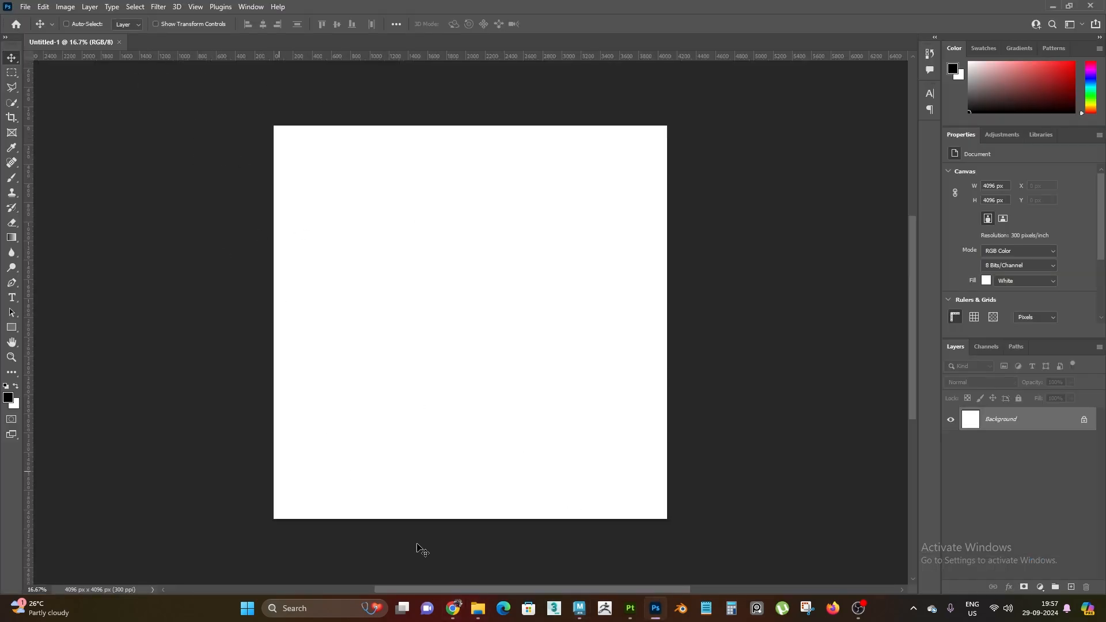
pyautogui.moveTo(479, 609)
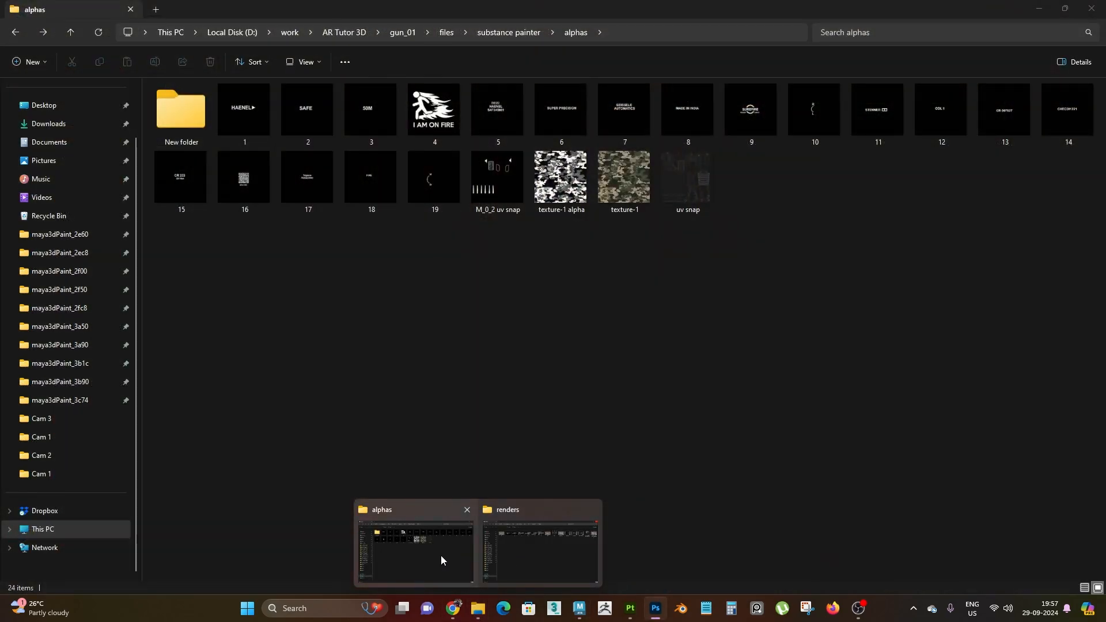
pyautogui.click(441, 555)
pyautogui.moveTo(688, 180); pyautogui.dragTo(427, 36)
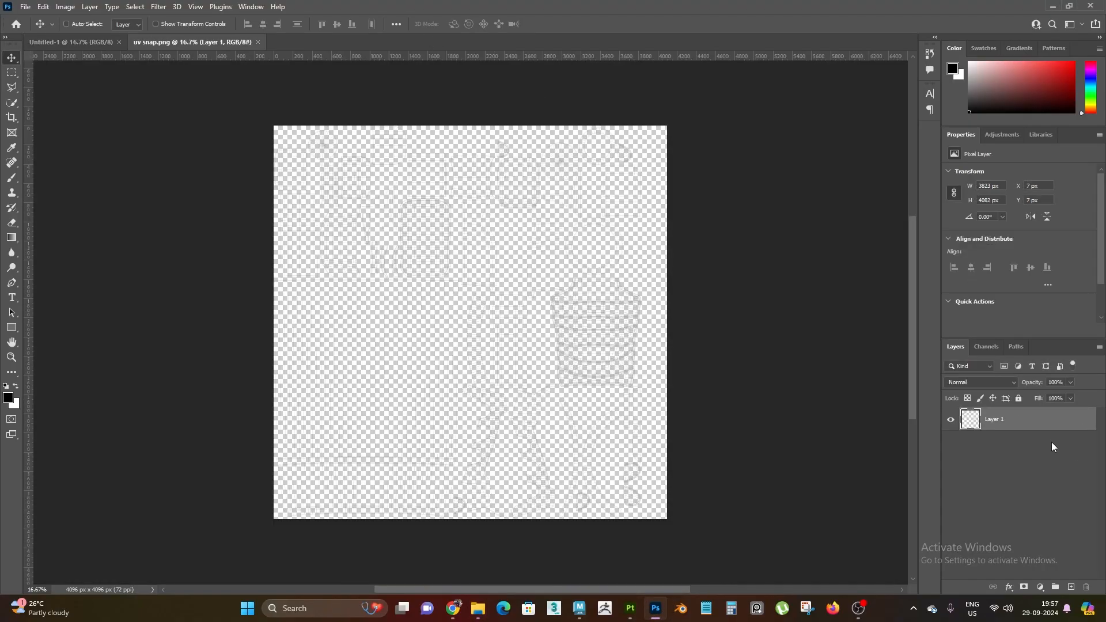
# - Rename the snapshot layer to "uv" and add a new empty layer beneath it
pyautogui.doubleClick(992, 420)
pyautogui.write('uv')
pyautogui.press('Return')
pyautogui.click(1072, 587)
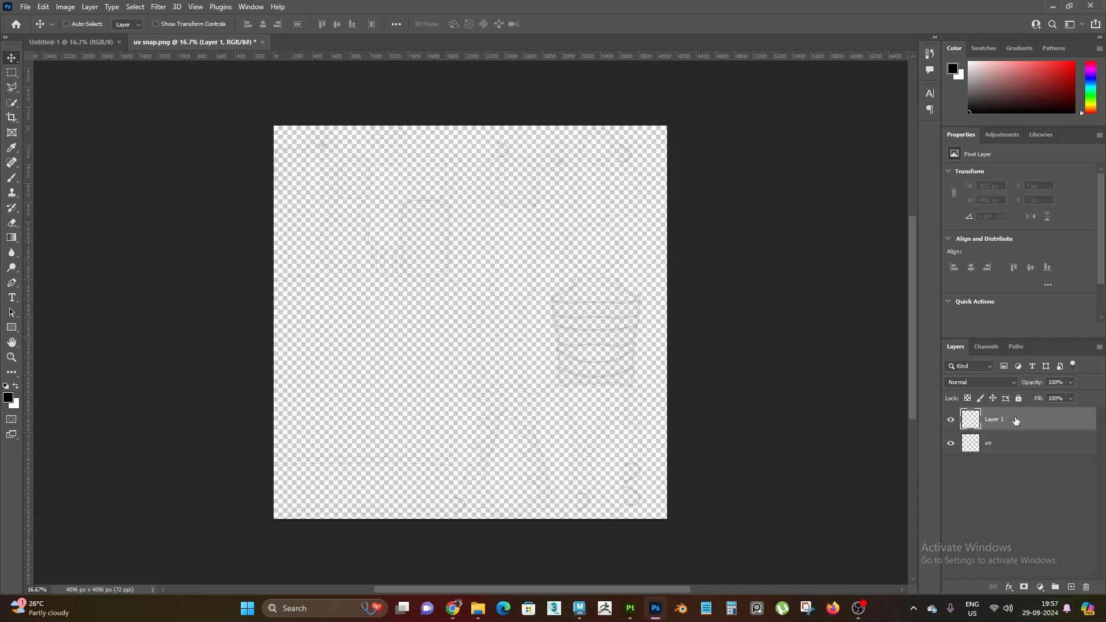
pyautogui.moveTo(1000, 420); pyautogui.dragTo(1013, 456)
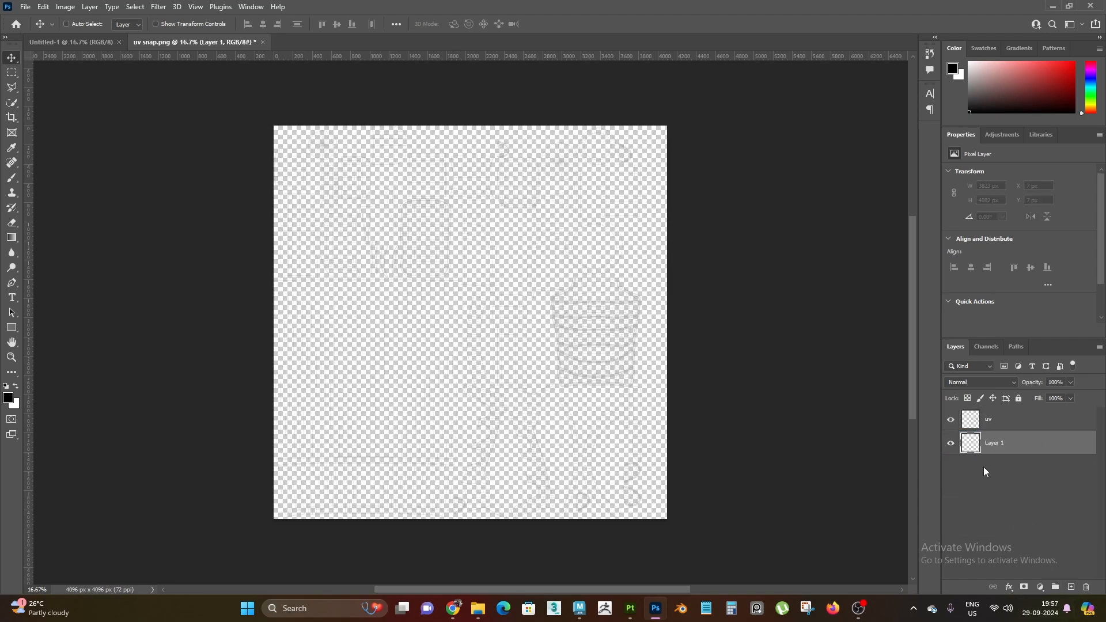
# - Set the background color to black (000000) and fill the new layer below the uv layer with it
pyautogui.click(16, 386)
pyautogui.click(14, 404)
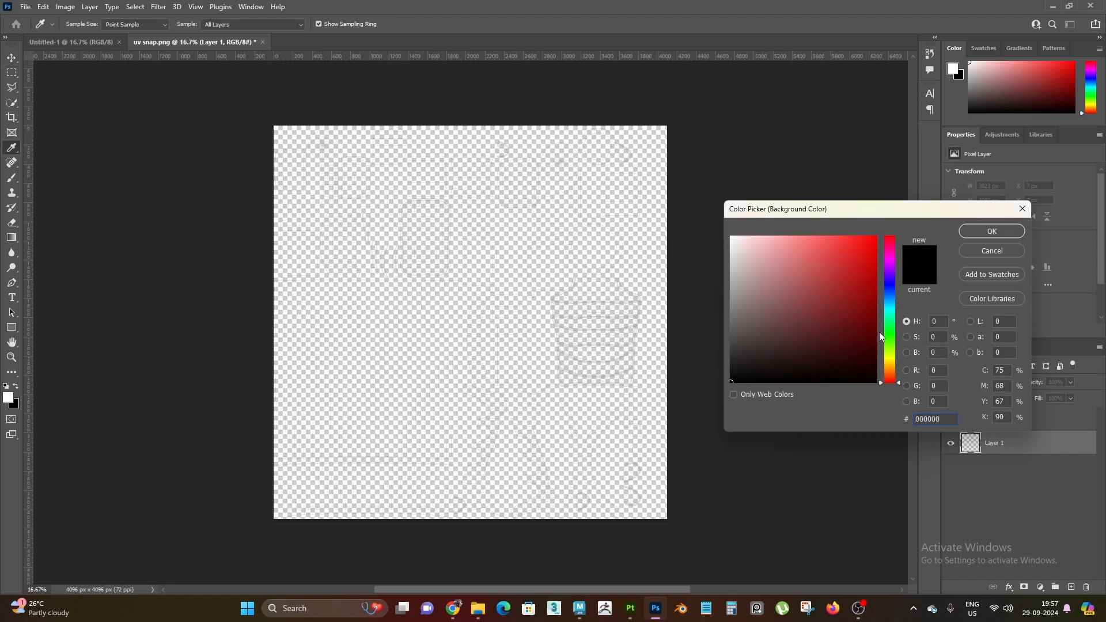
pyautogui.click(1007, 235)
pyautogui.press('v')
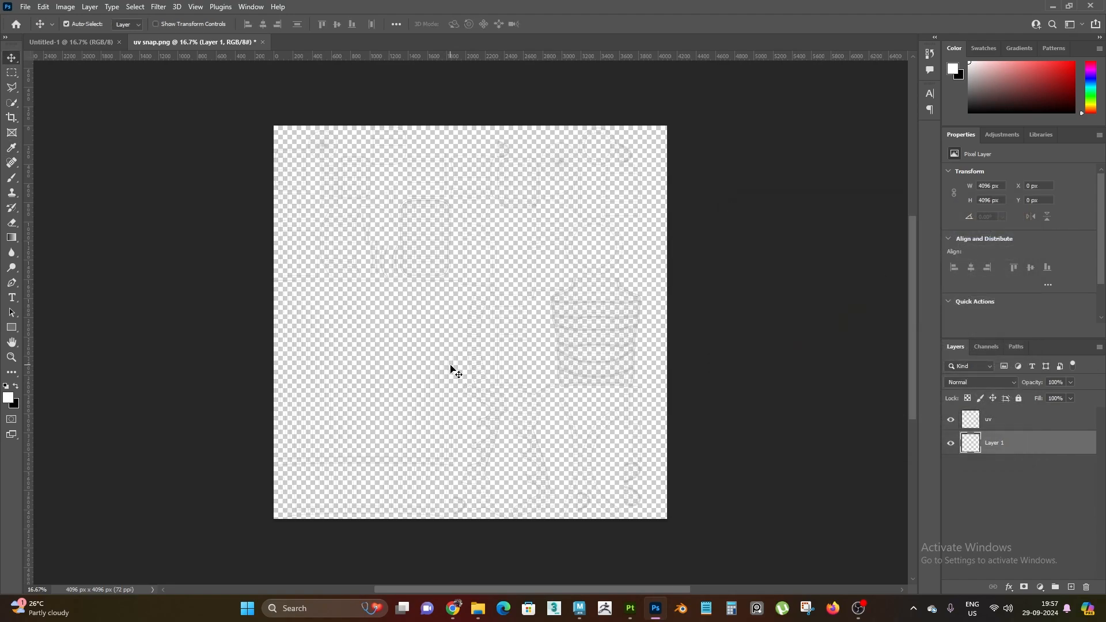
pyautogui.hotkey('ctrl', 'BackSpace')
pyautogui.keyDown('alt'); pyautogui.scroll(-2, 483, 333); pyautogui.keyUp('alt')
pyautogui.keyDown('alt'); pyautogui.scroll(5, 484, 333); pyautogui.keyUp('alt')
pyautogui.keyDown('alt'); pyautogui.scroll(-3, 499, 319); pyautogui.keyUp('alt')
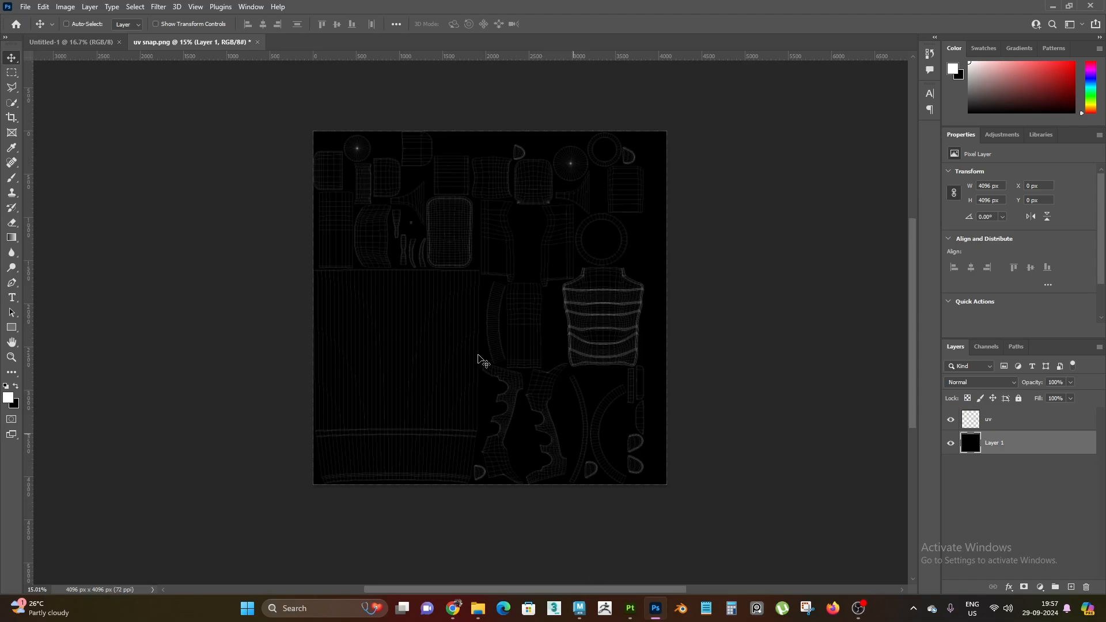
# - Switch to Maya and select the UV shell of the pistol grip's side panel to locate it in the UV layout
pyautogui.click(580, 609)
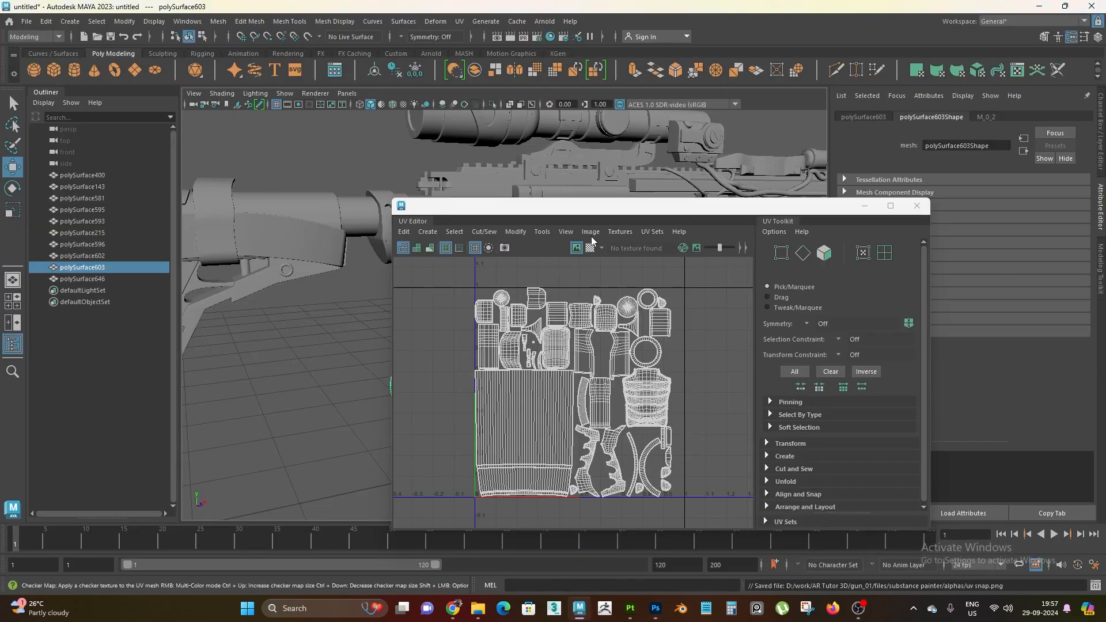
pyautogui.moveTo(601, 211); pyautogui.dragTo(765, 171)
pyautogui.scroll(-4, 523, 313)
pyautogui.keyDown('alt'); pyautogui.moveTo(461, 392); pyautogui.dragTo(490, 398); pyautogui.keyUp('alt')
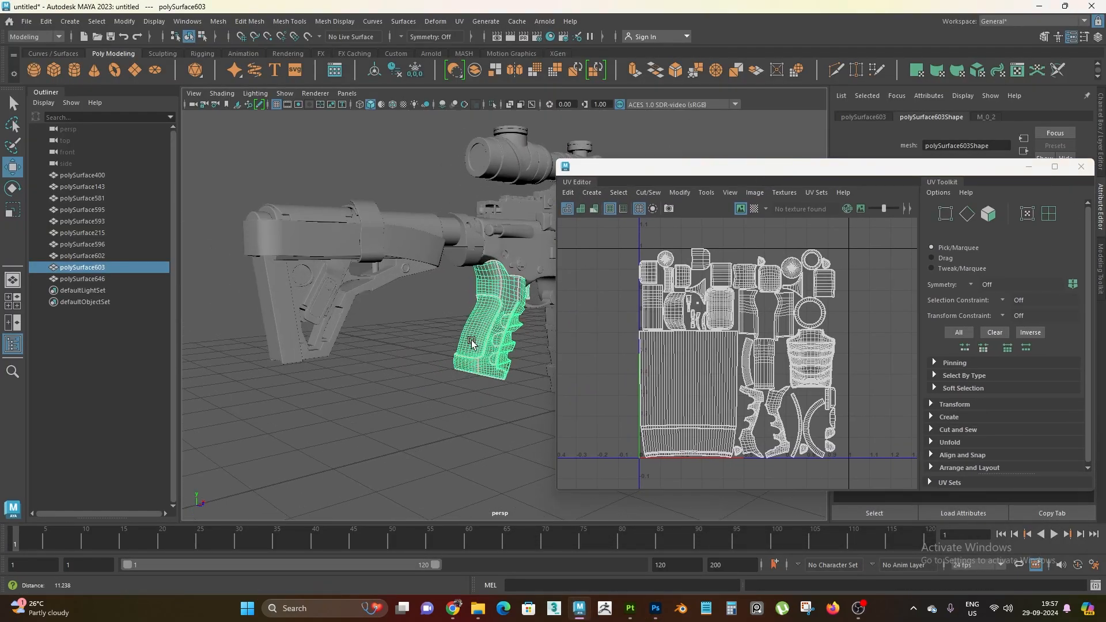
pyautogui.scroll(5, 482, 415)
pyautogui.keyDown('alt'); pyautogui.moveTo(482, 432); pyautogui.dragTo(416, 369, button='middle'); pyautogui.keyUp('alt')
pyautogui.keyDown('alt'); pyautogui.moveTo(416, 369); pyautogui.dragTo(494, 402, button='right'); pyautogui.keyUp('alt')
pyautogui.moveTo(679, 328); pyautogui.dragTo(631, 312, button='right')
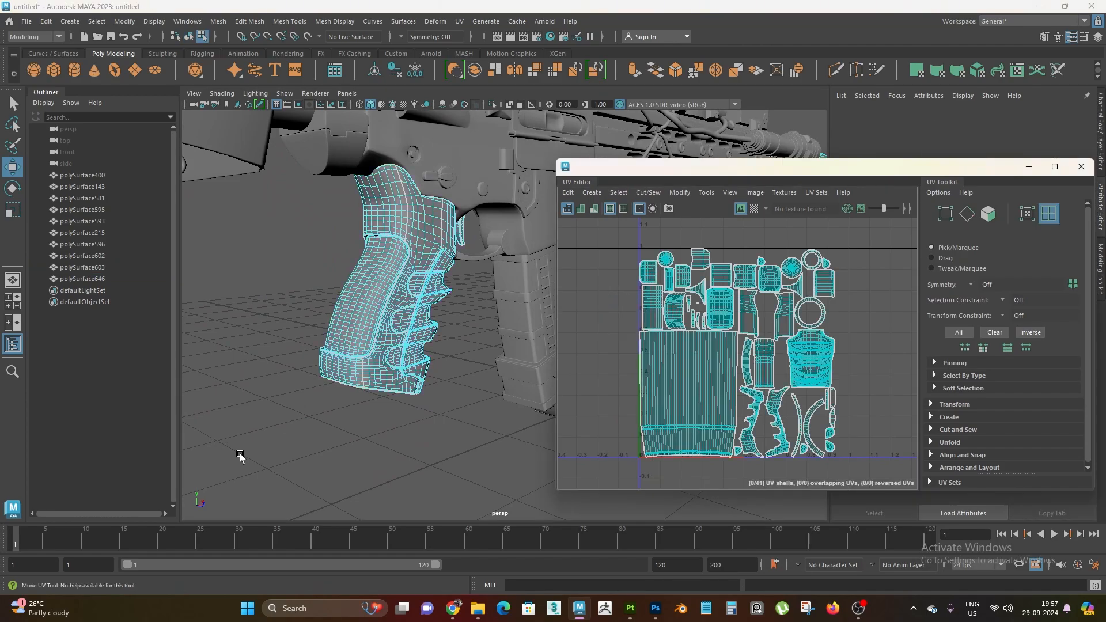
pyautogui.keyDown('alt'); pyautogui.moveTo(239, 457); pyautogui.dragTo(400, 354); pyautogui.keyUp('alt')
pyautogui.click(453, 322)
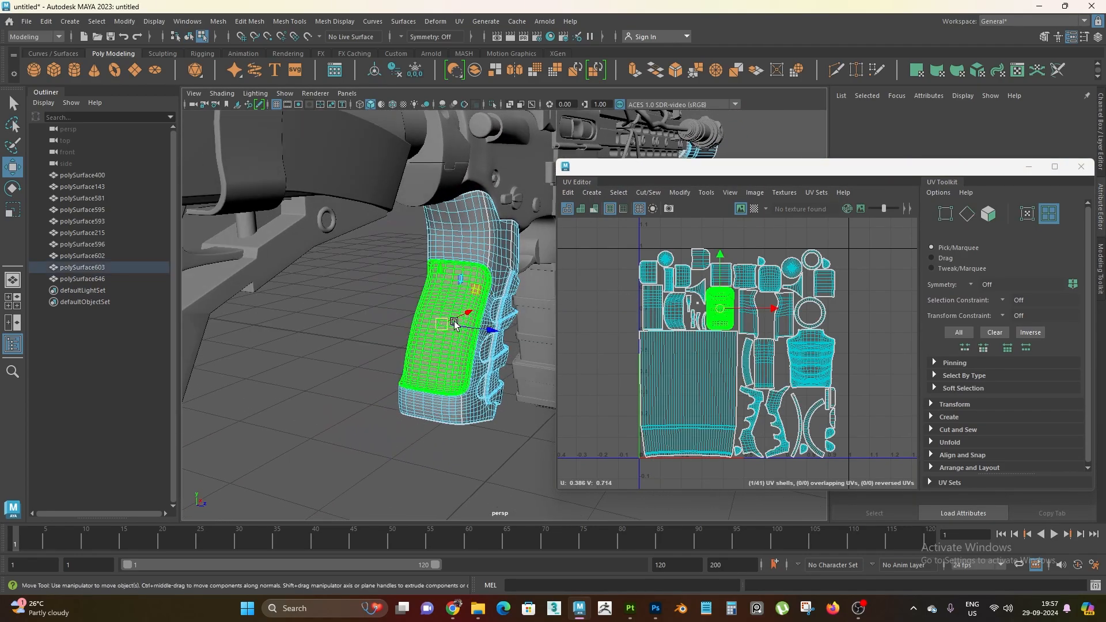
pyautogui.scroll(2, 701, 338)
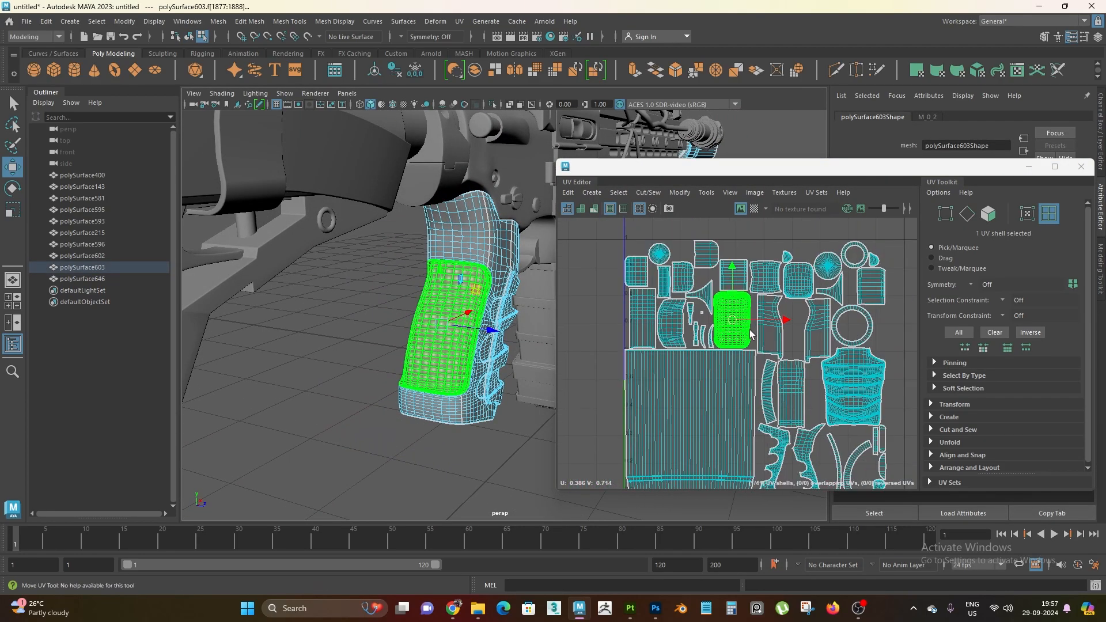
pyautogui.press('w')
pyautogui.scroll(1, 749, 308)
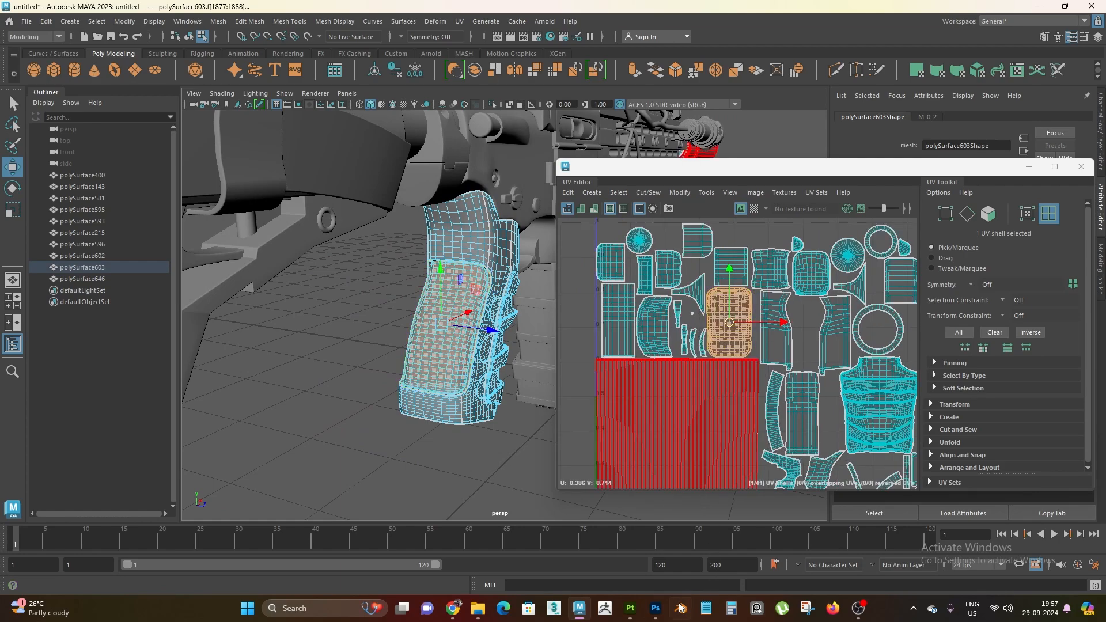
pyautogui.scroll(2, 481, 349)
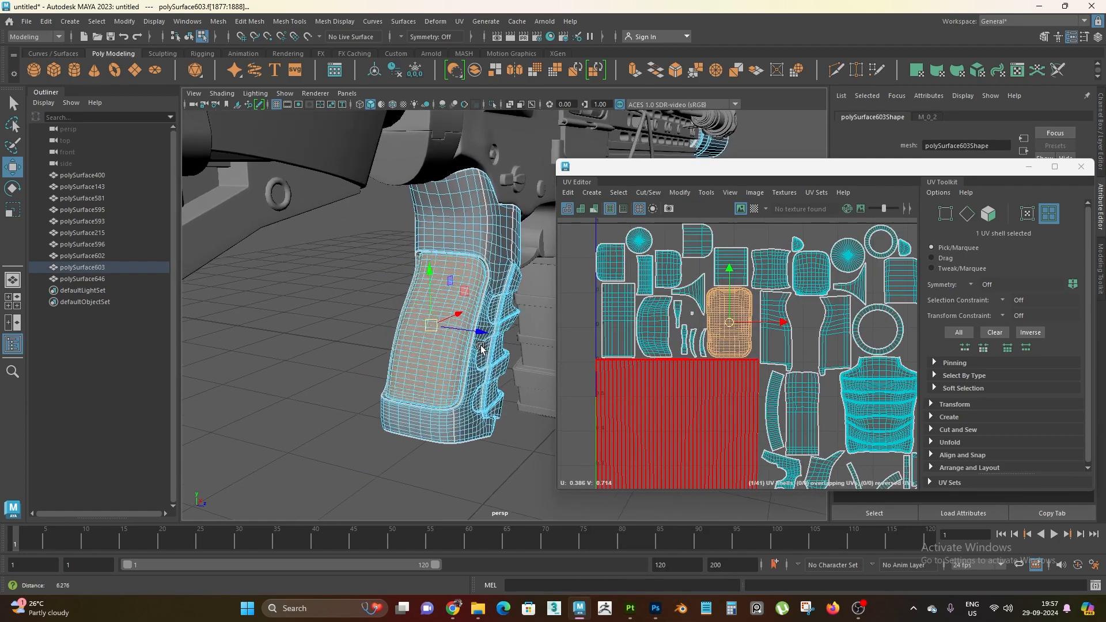
# - Switch to Photoshop and examine the grip side panel's shell in the UV wireframe
pyautogui.click(656, 609)
pyautogui.keyDown('alt'); pyautogui.scroll(6, 403, 321); pyautogui.keyUp('alt')
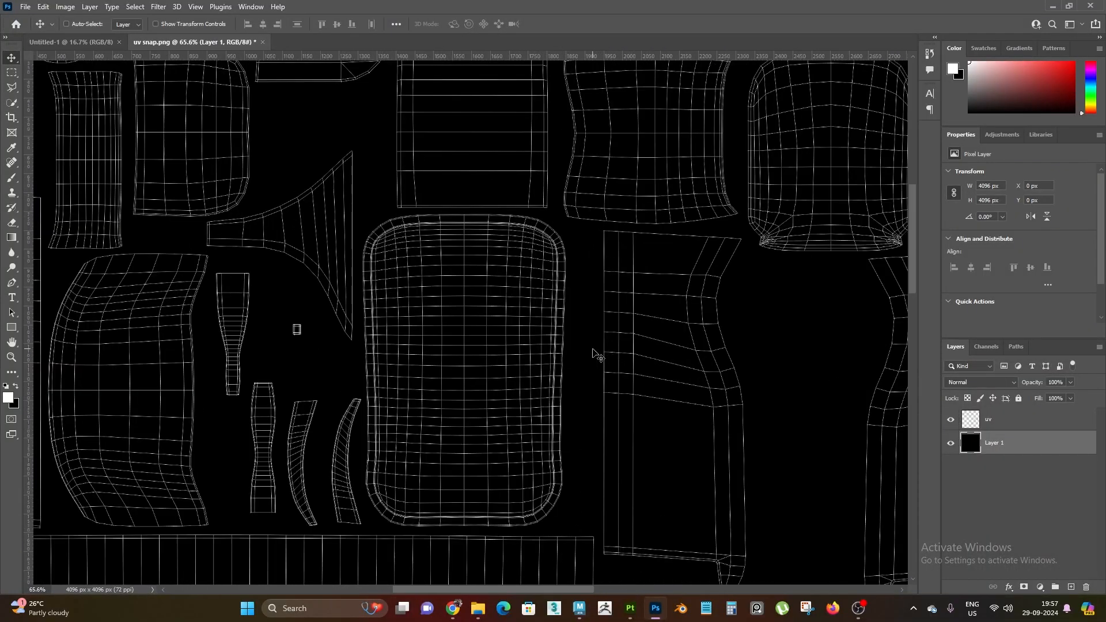
pyautogui.keyDown('alt'); pyautogui.scroll(-5, 597, 354); pyautogui.keyUp('alt')
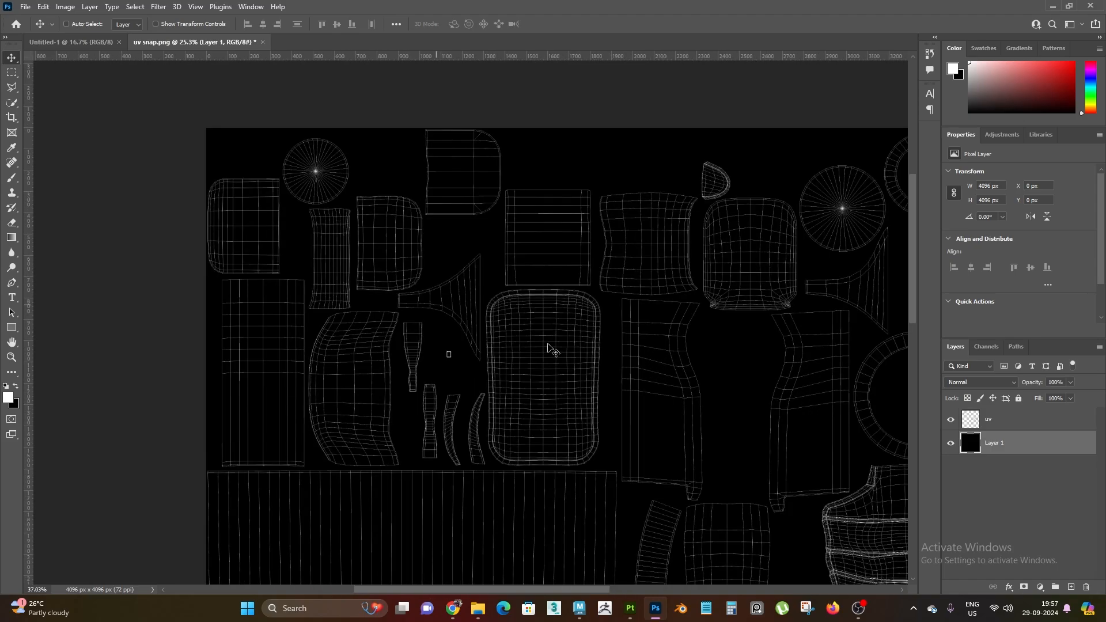
pyautogui.keyDown('alt'); pyautogui.scroll(2, 558, 404); pyautogui.keyUp('alt')
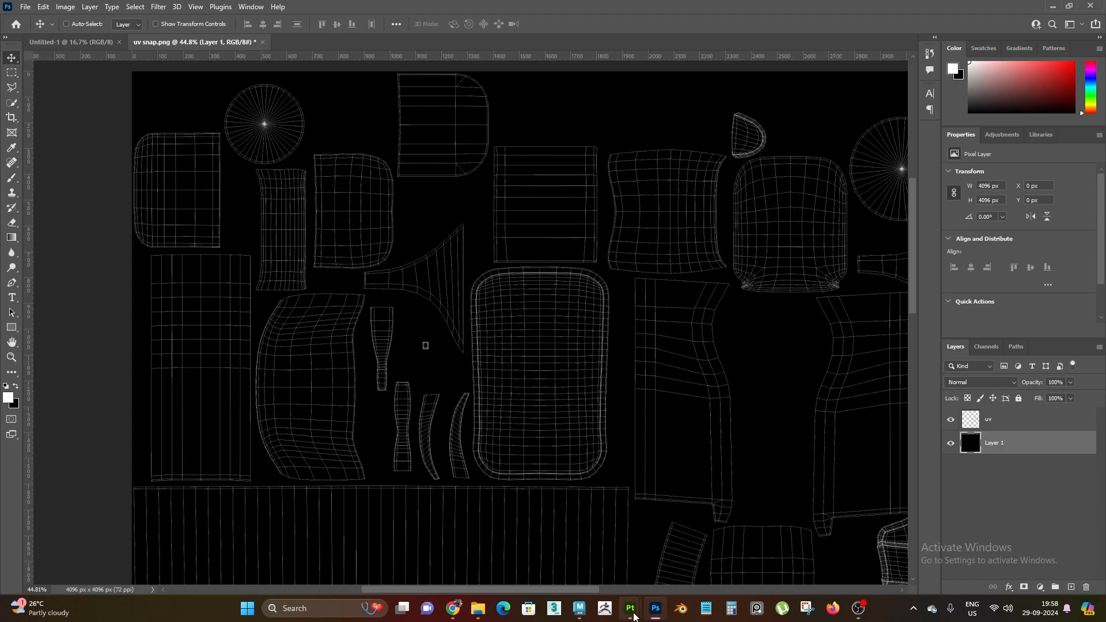
# - View the gun renders in the renders folder, examine the grip's side panel up close in 2.jpg, and return to Photoshop
pyautogui.moveTo(654, 617)
pyautogui.moveTo(478, 609)
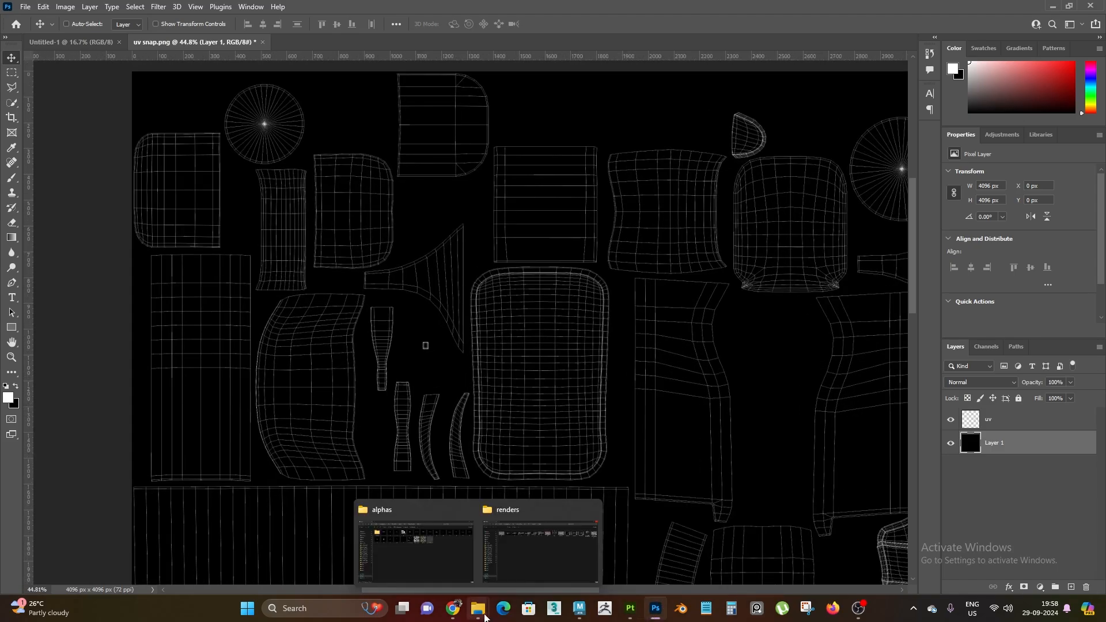
pyautogui.click(546, 545)
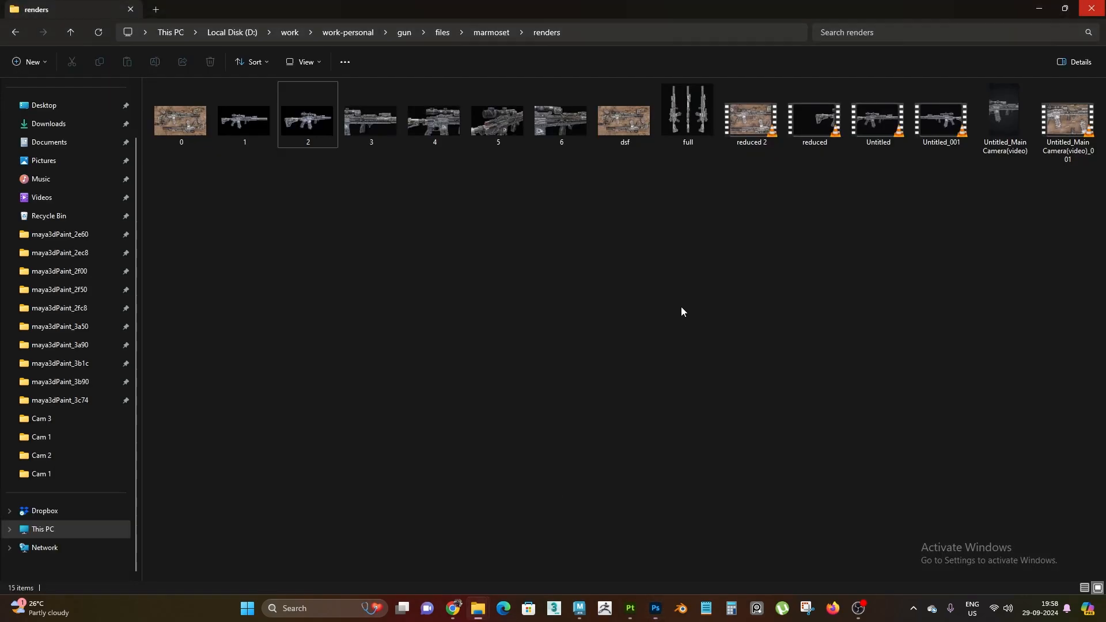
pyautogui.doubleClick(516, 141)
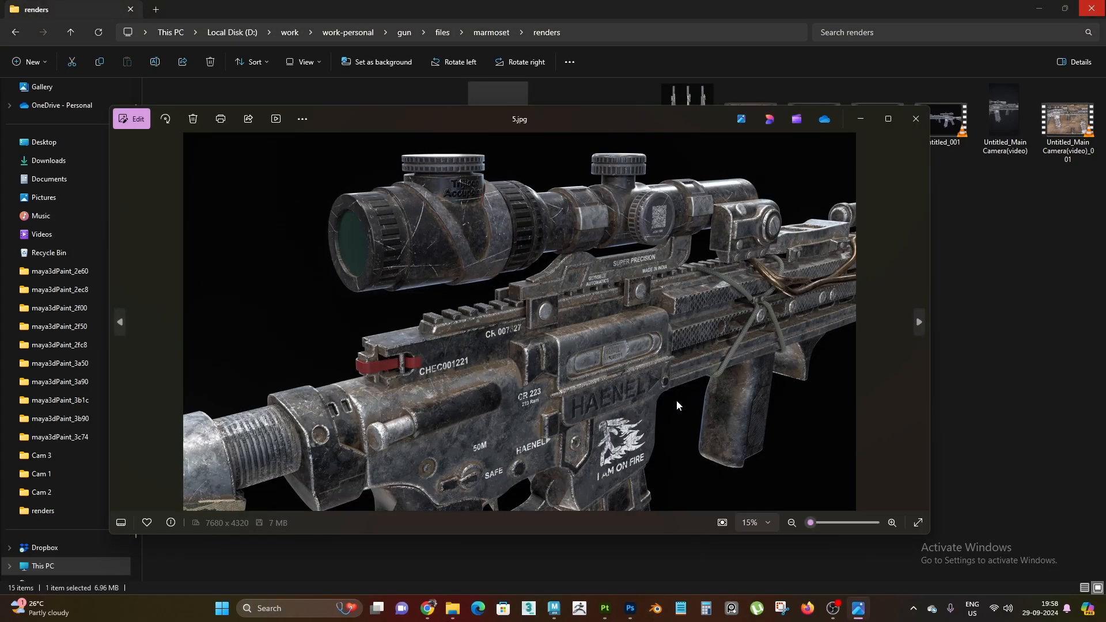
pyautogui.press('Right')
pyautogui.press('Right')
pyautogui.press('Right')
pyautogui.press('Right')
pyautogui.press('Right')
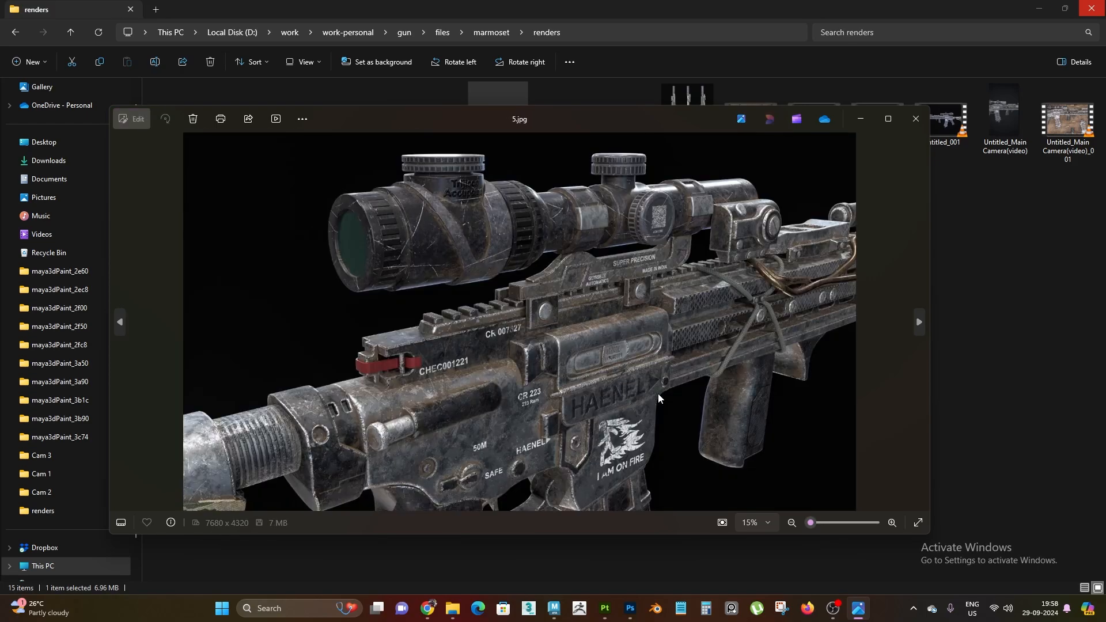
pyautogui.scroll(8, 545, 343)
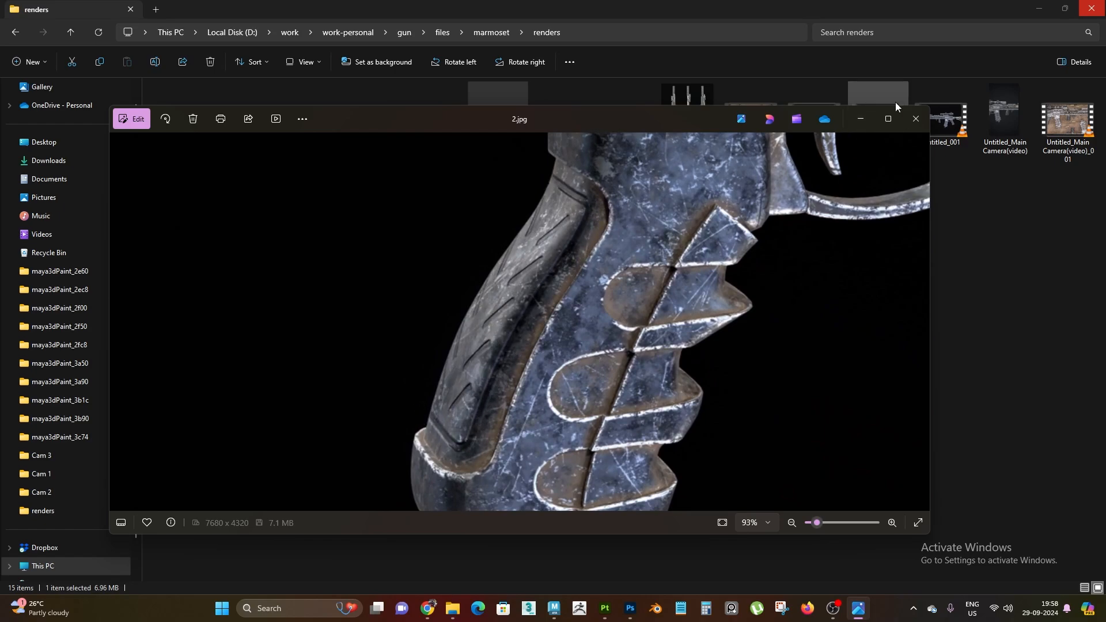
pyautogui.click(916, 118)
pyautogui.hotkey('alt', 'Tab')
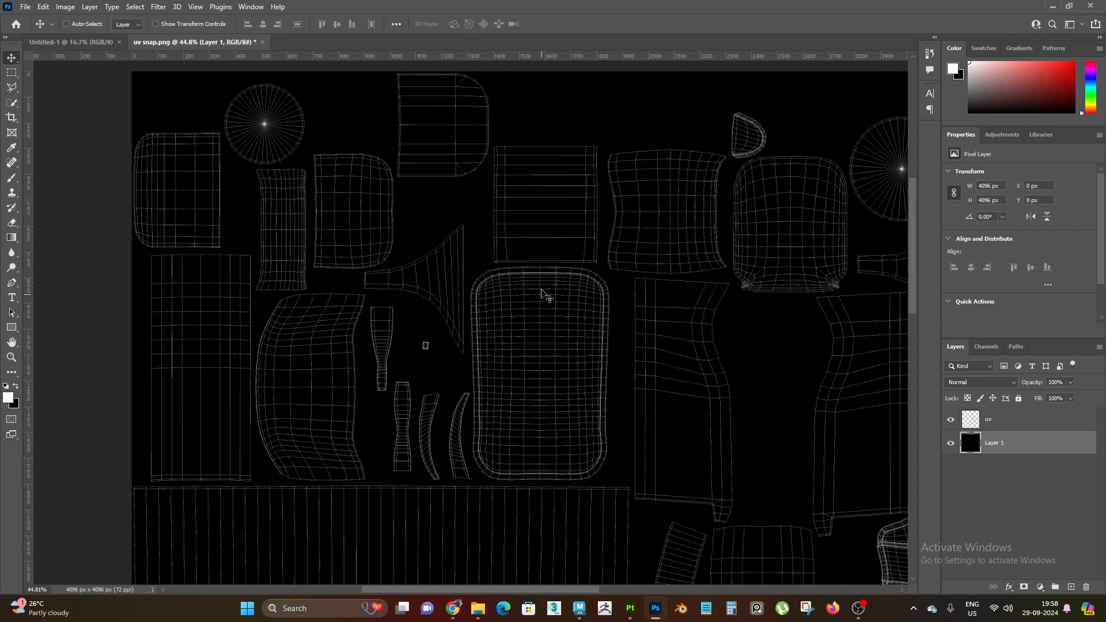
pyautogui.keyDown('alt'); pyautogui.scroll(1, 539, 346); pyautogui.keyUp('alt')
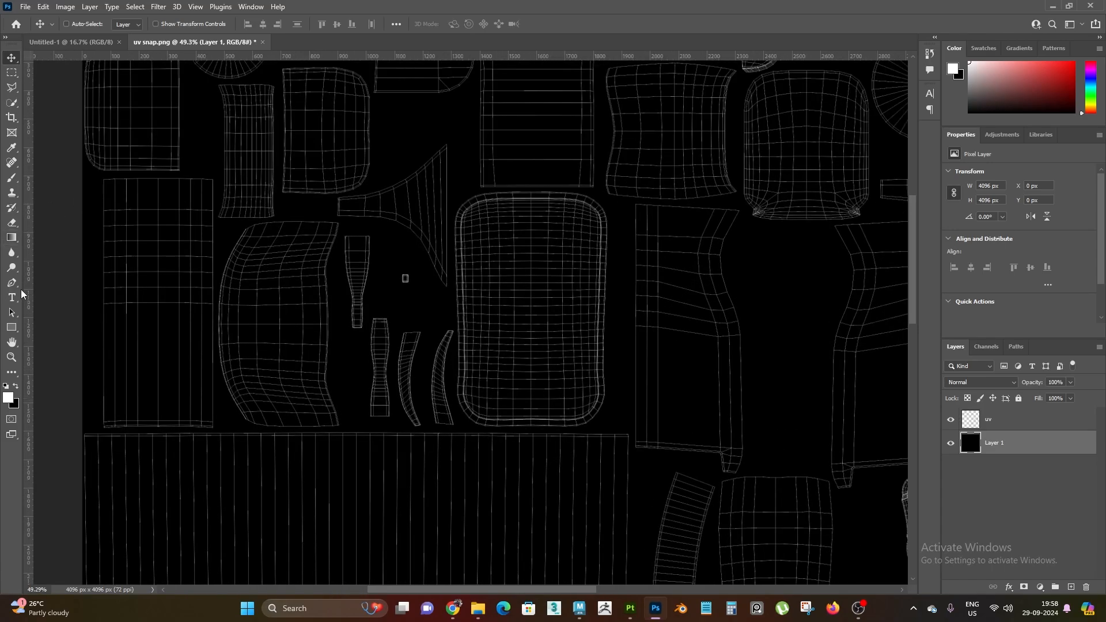
pyautogui.click(11, 327)
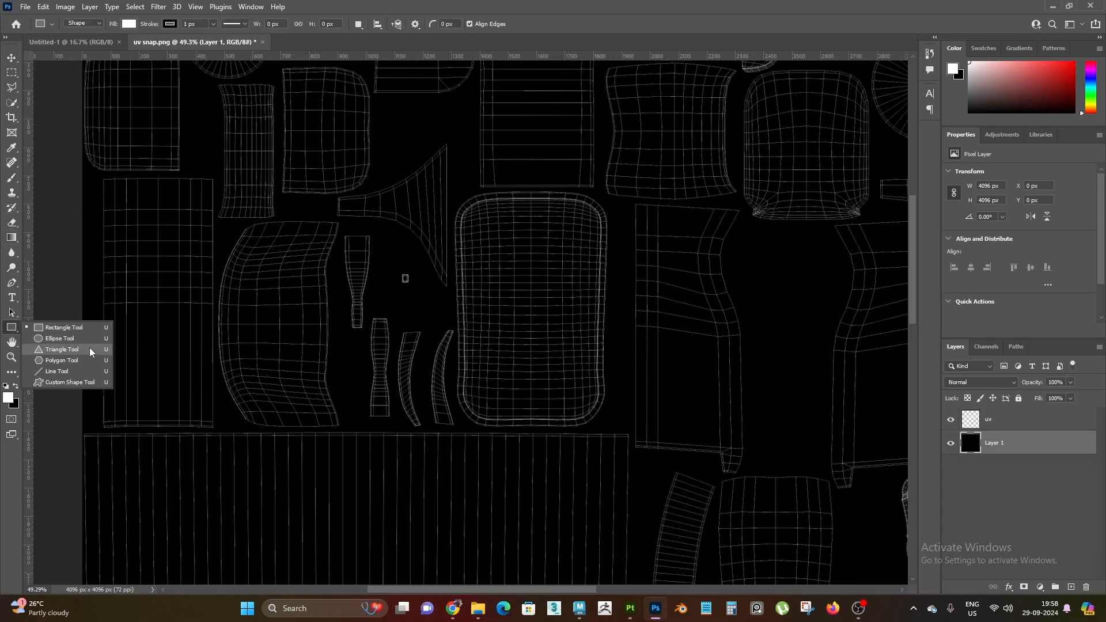
pyautogui.click(87, 326)
pyautogui.keyDown('alt'); pyautogui.scroll(3, 520, 275); pyautogui.keyUp('alt')
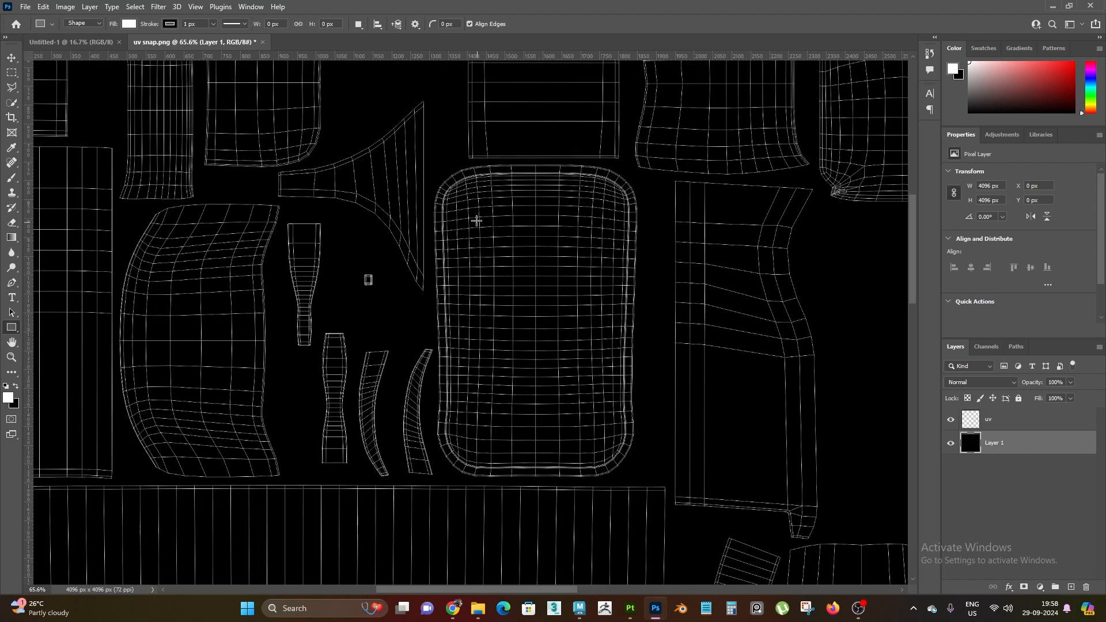
pyautogui.moveTo(467, 202); pyautogui.dragTo(600, 430)
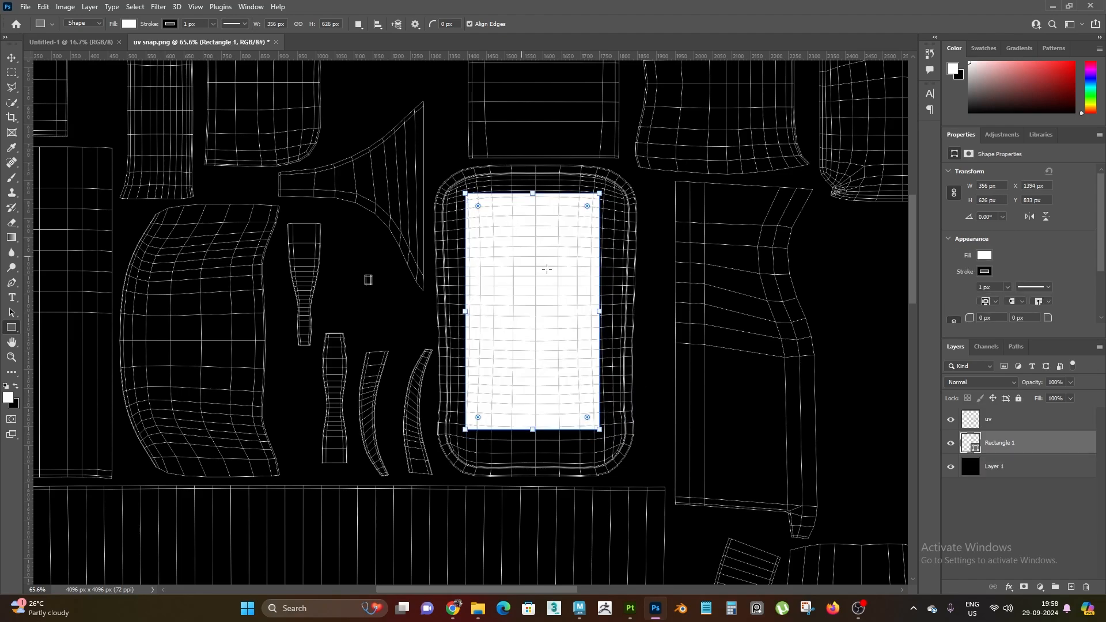
pyautogui.keyDown('alt'); pyautogui.scroll(1, 558, 231); pyautogui.keyUp('alt')
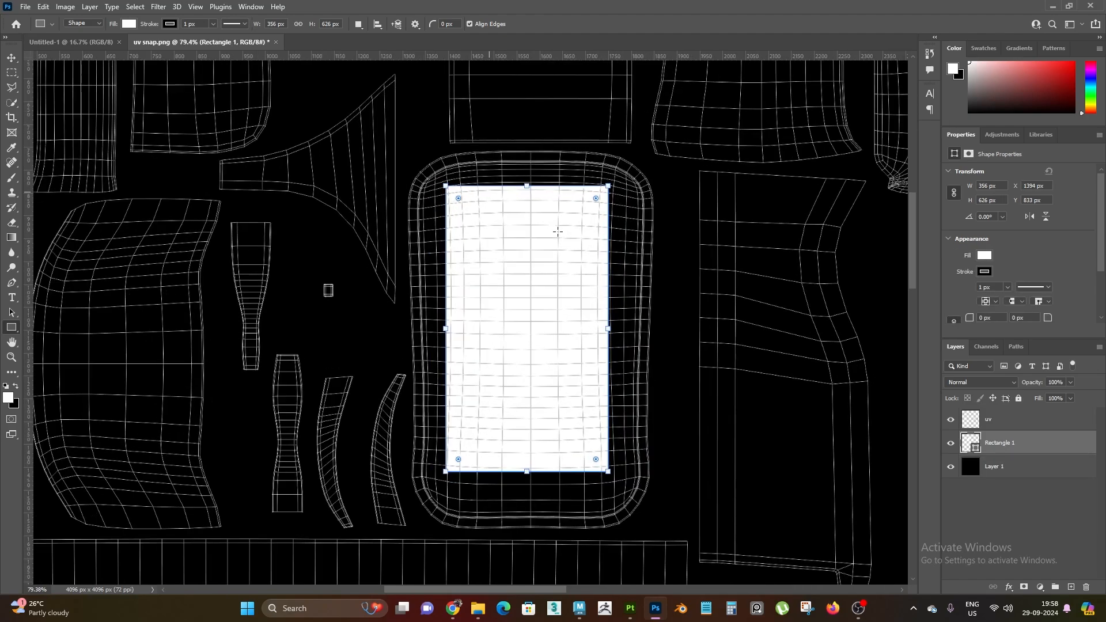
pyautogui.click(99, 26)
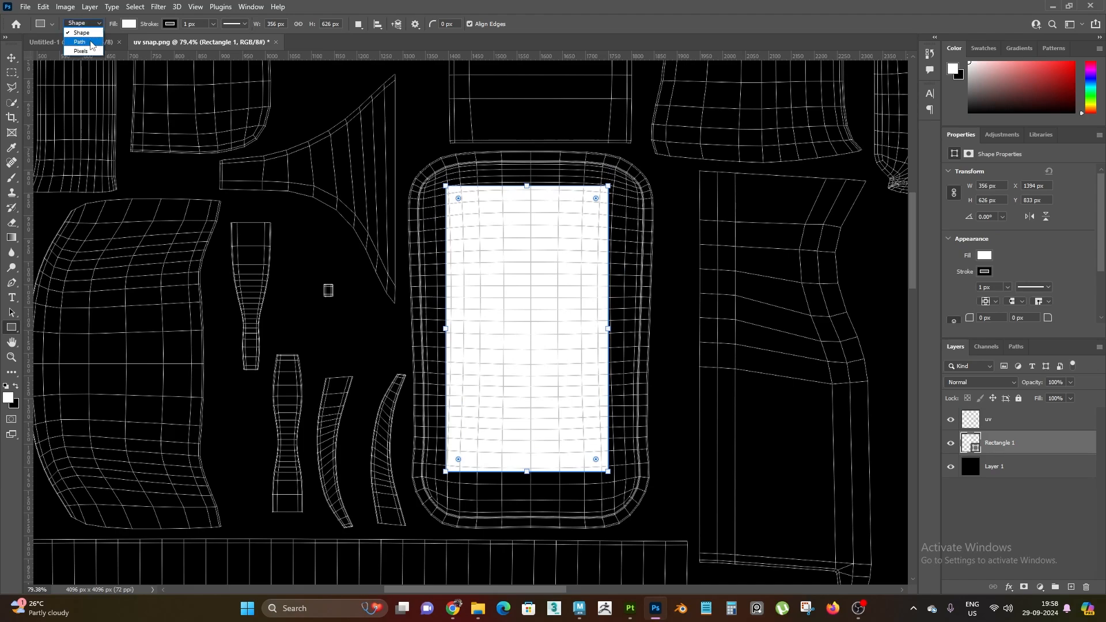
pyautogui.click(81, 43)
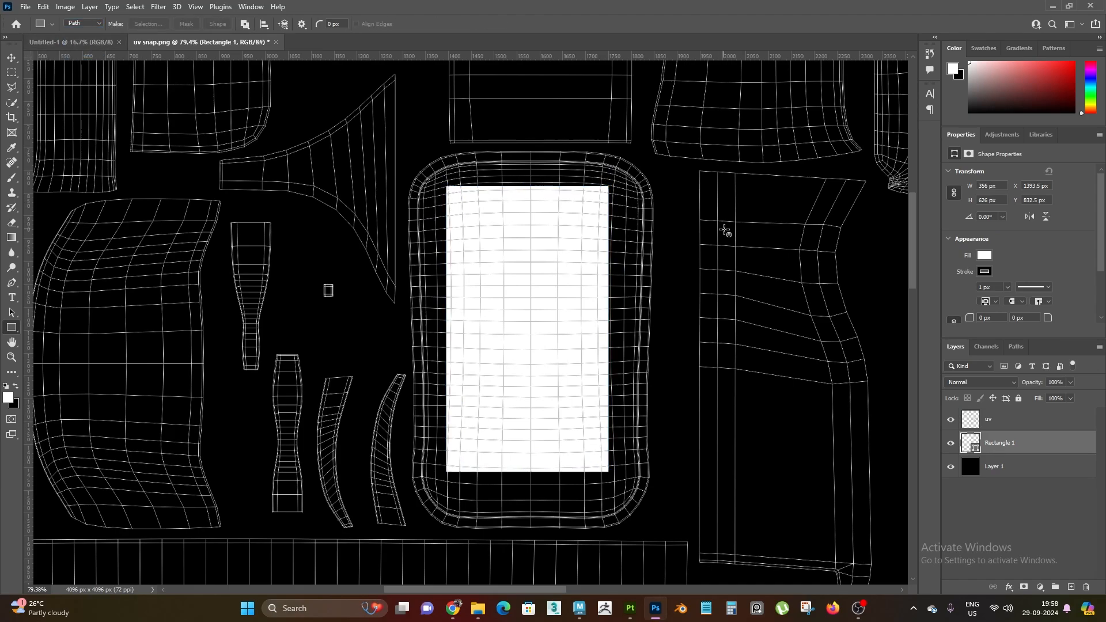
pyautogui.press('Delete')
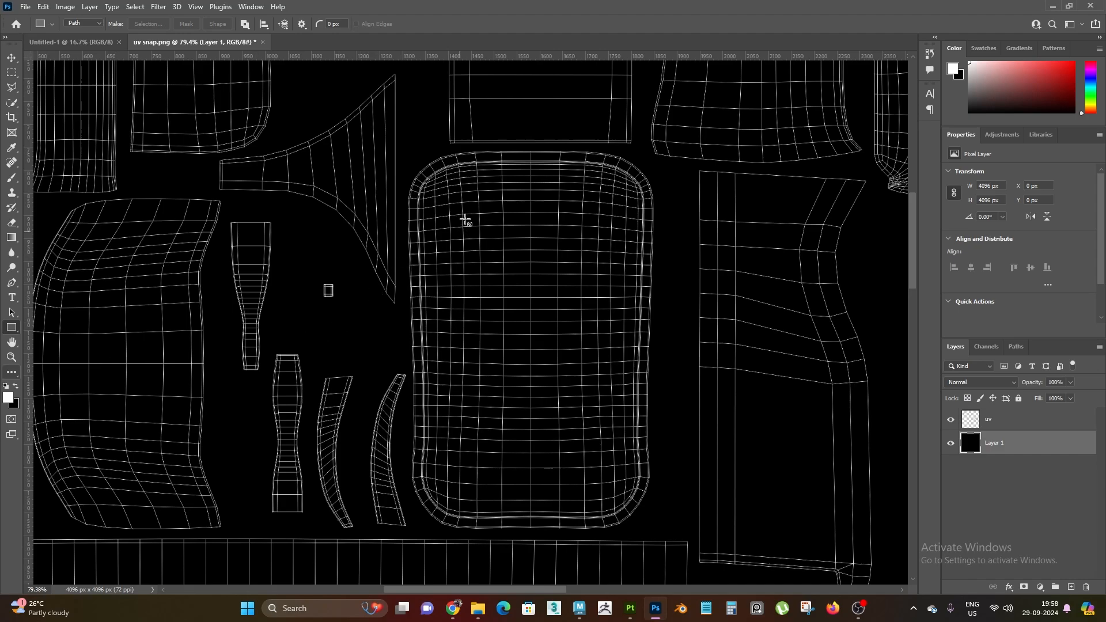
pyautogui.moveTo(447, 187); pyautogui.dragTo(614, 488)
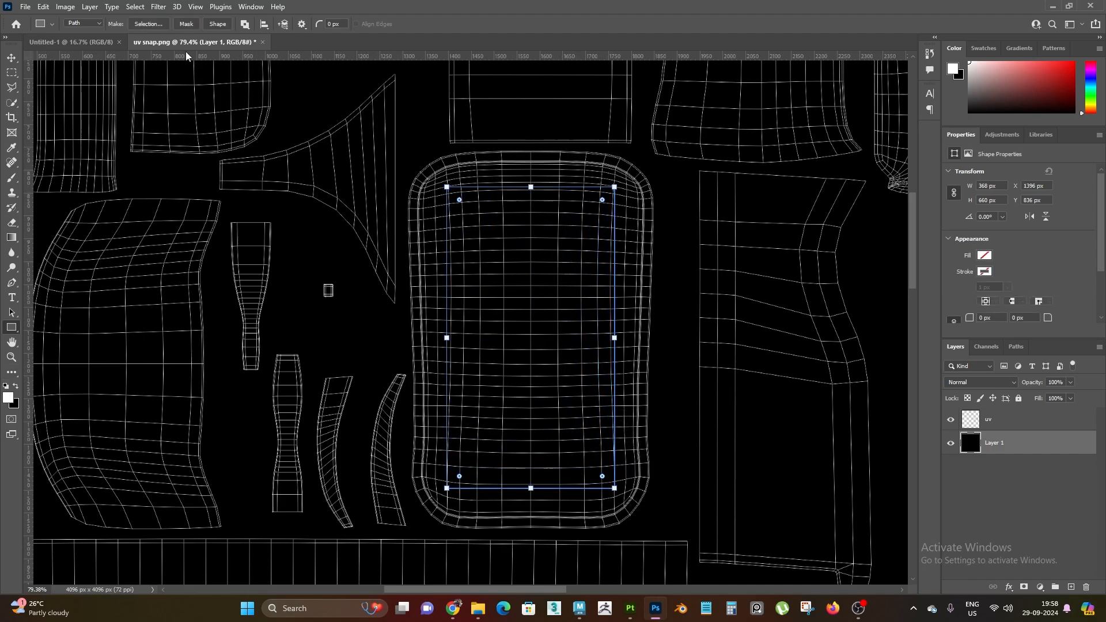
pyautogui.click(98, 25)
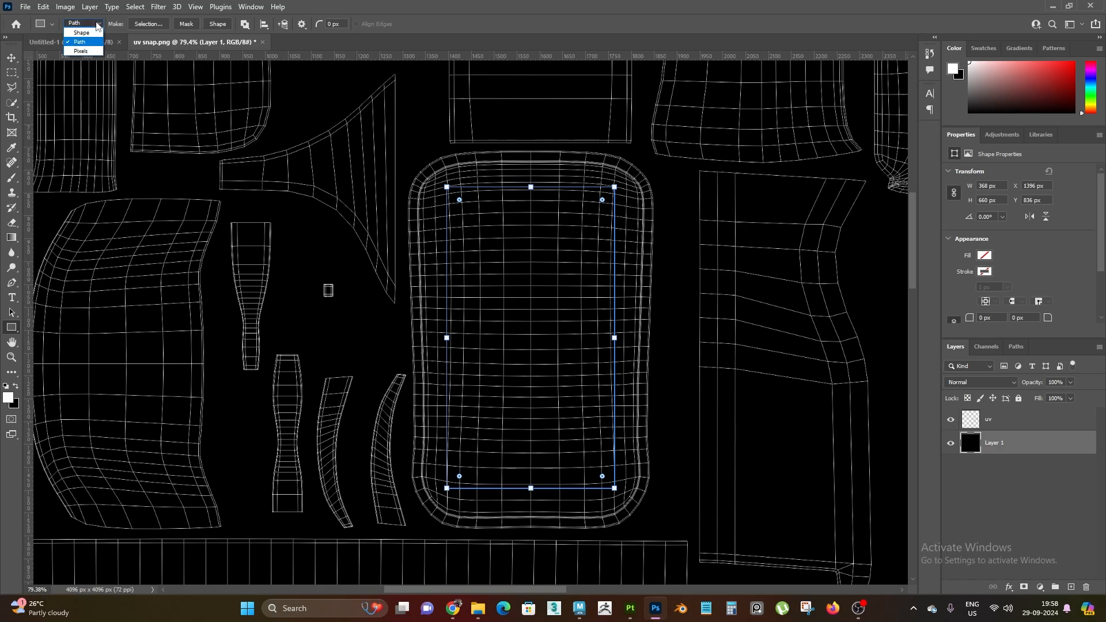
pyautogui.click(92, 33)
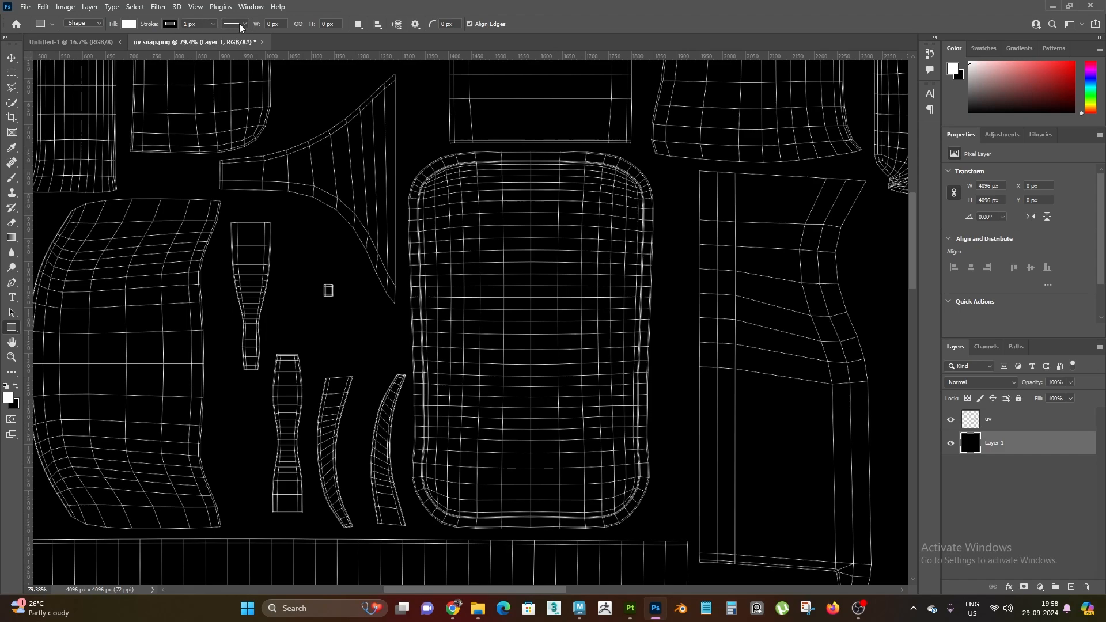
# - Draw a rectangle shape with no fill, about 398 × 663 px, inside the grip side panel's UV shell
pyautogui.click(129, 24)
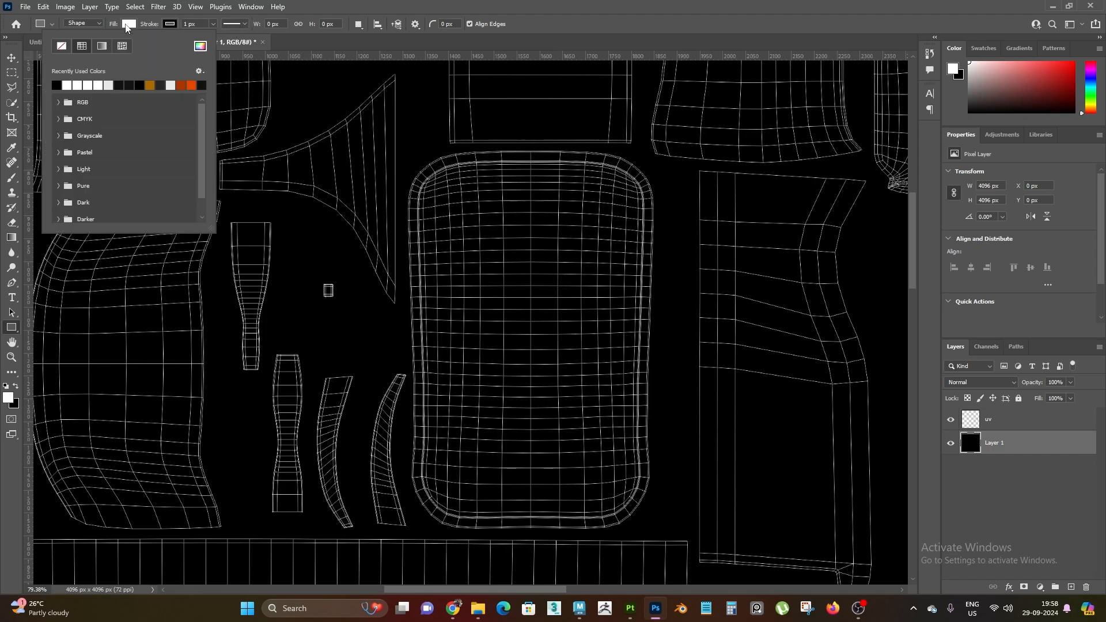
pyautogui.click(61, 47)
pyautogui.click(514, 5)
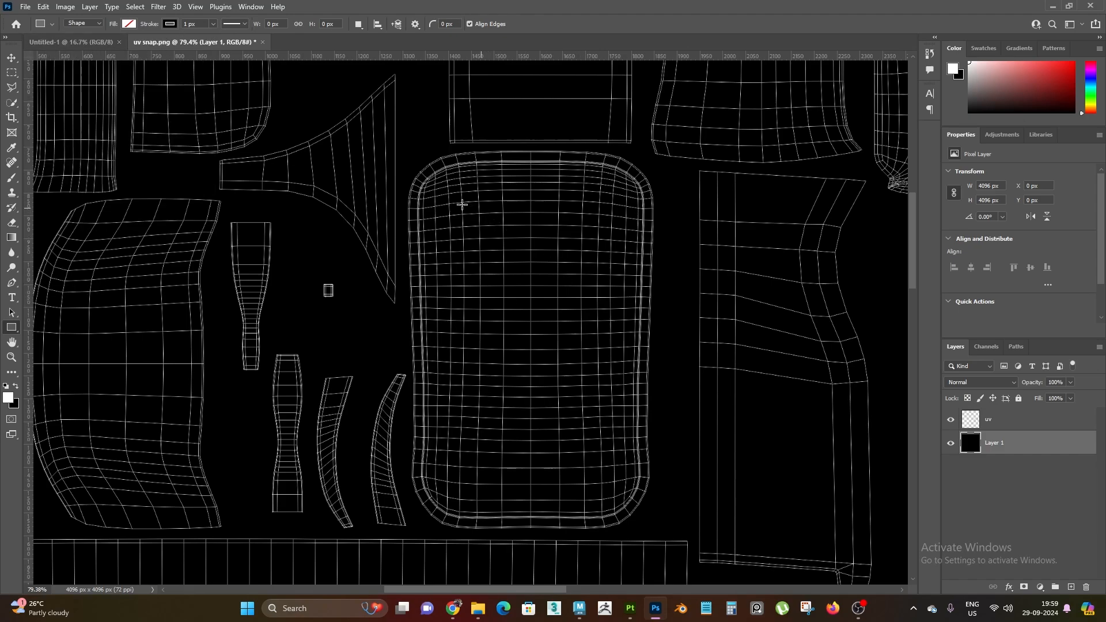
pyautogui.moveTo(443, 190); pyautogui.dragTo(625, 492)
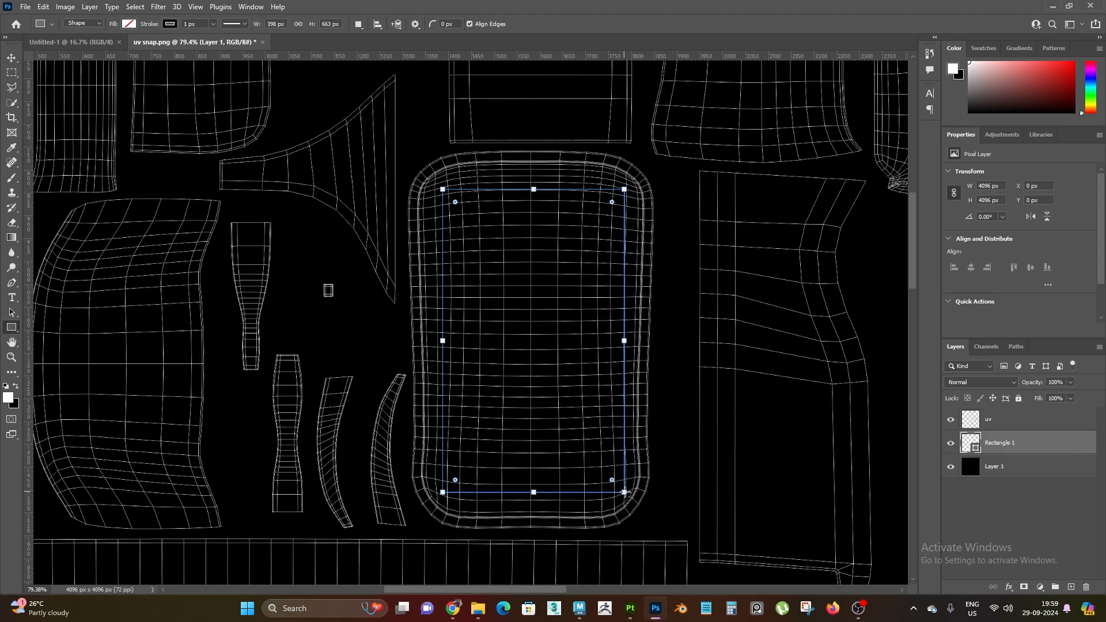
# - Give the rectangle a white stroke with a width of 17.25 px
pyautogui.click(169, 24)
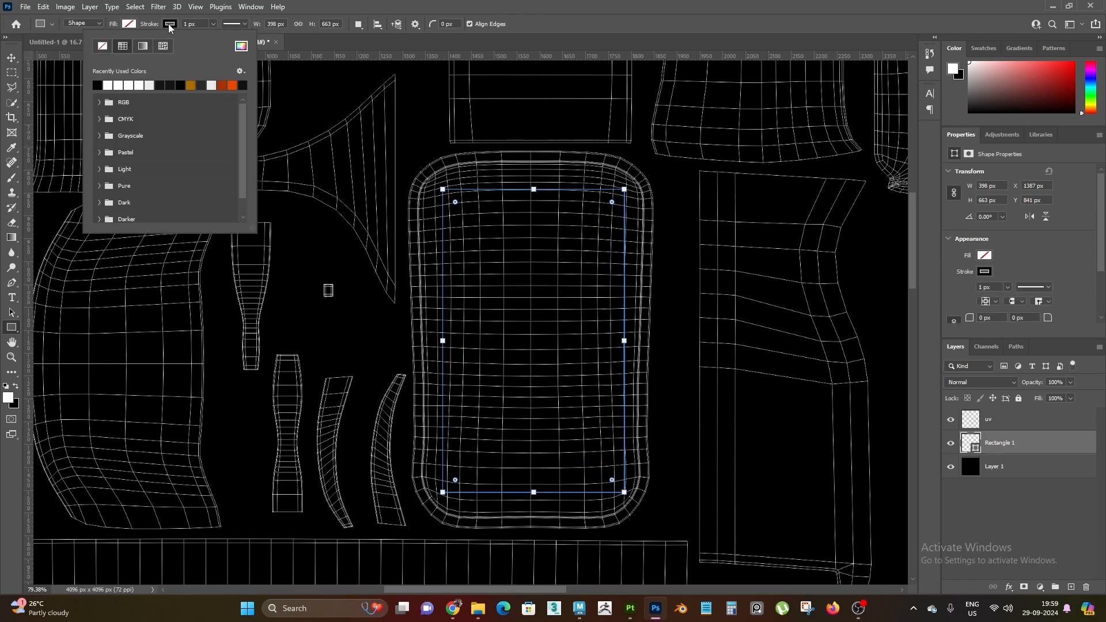
pyautogui.click(108, 84)
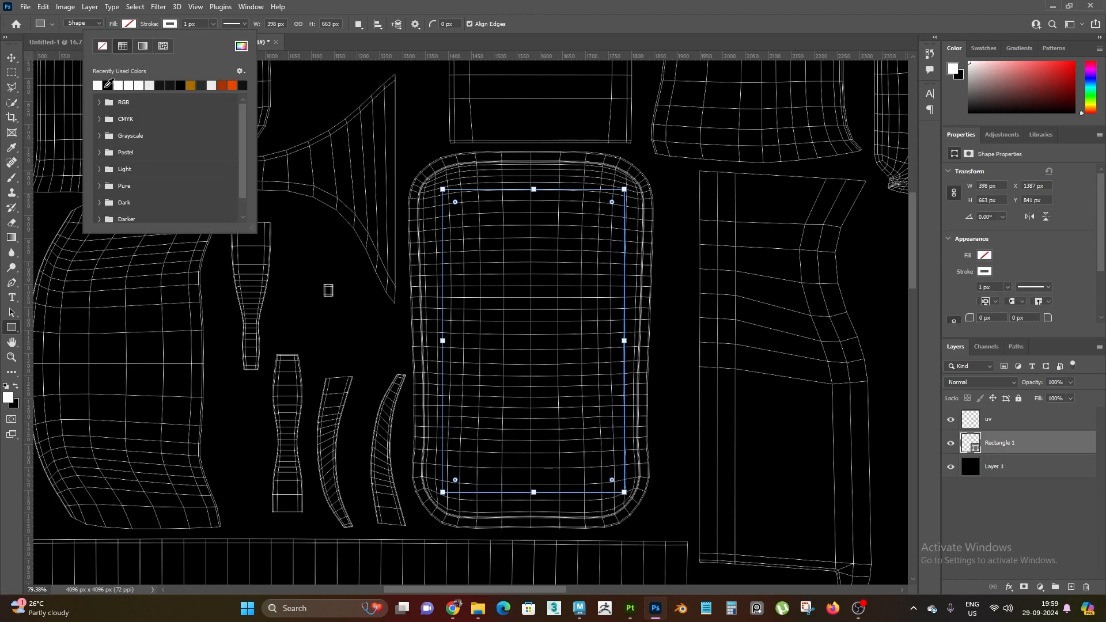
pyautogui.click(213, 24)
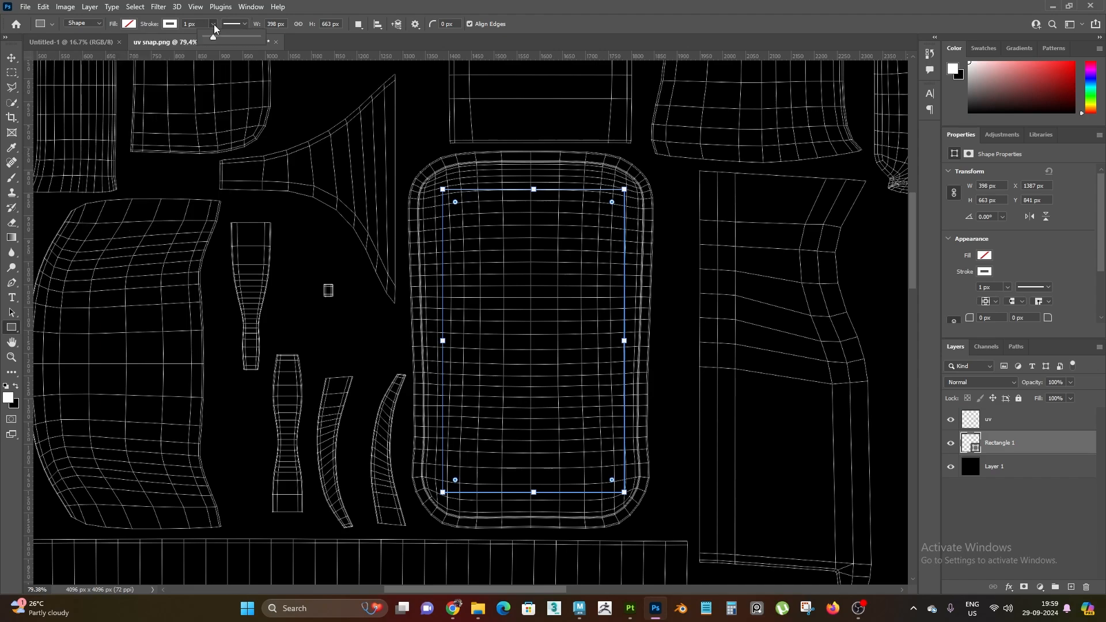
pyautogui.moveTo(220, 38); pyautogui.dragTo(227, 37)
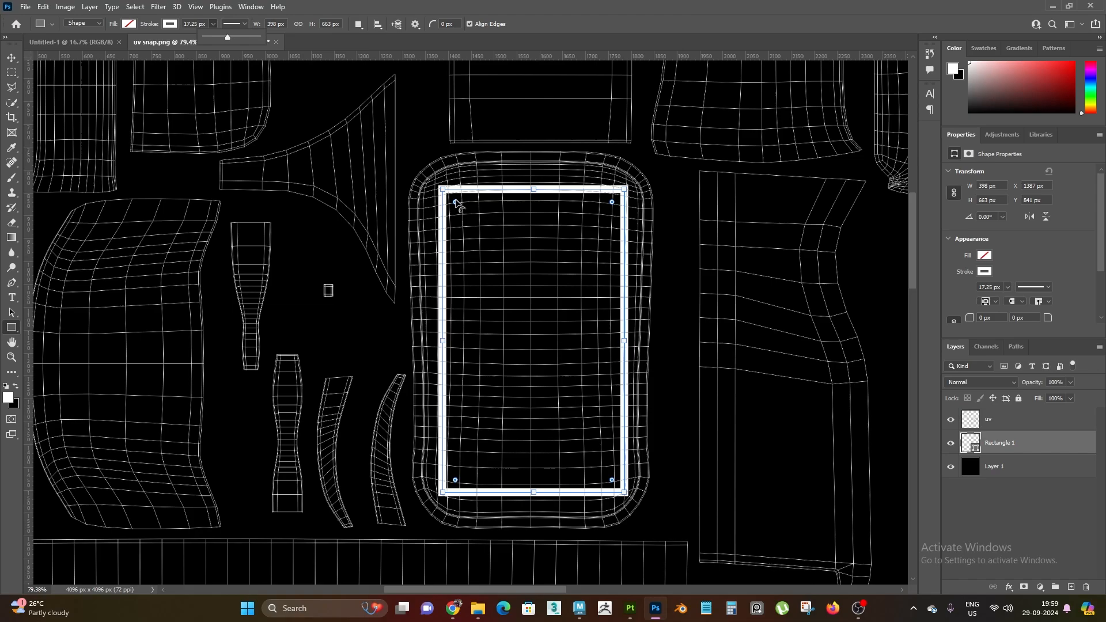
# - Round all four corners of the outlined rectangle to a radius of 24 px
pyautogui.moveTo(455, 201); pyautogui.dragTo(455, 200)
pyautogui.keyDown('alt'); pyautogui.scroll(4, 452, 211); pyautogui.keyUp('alt')
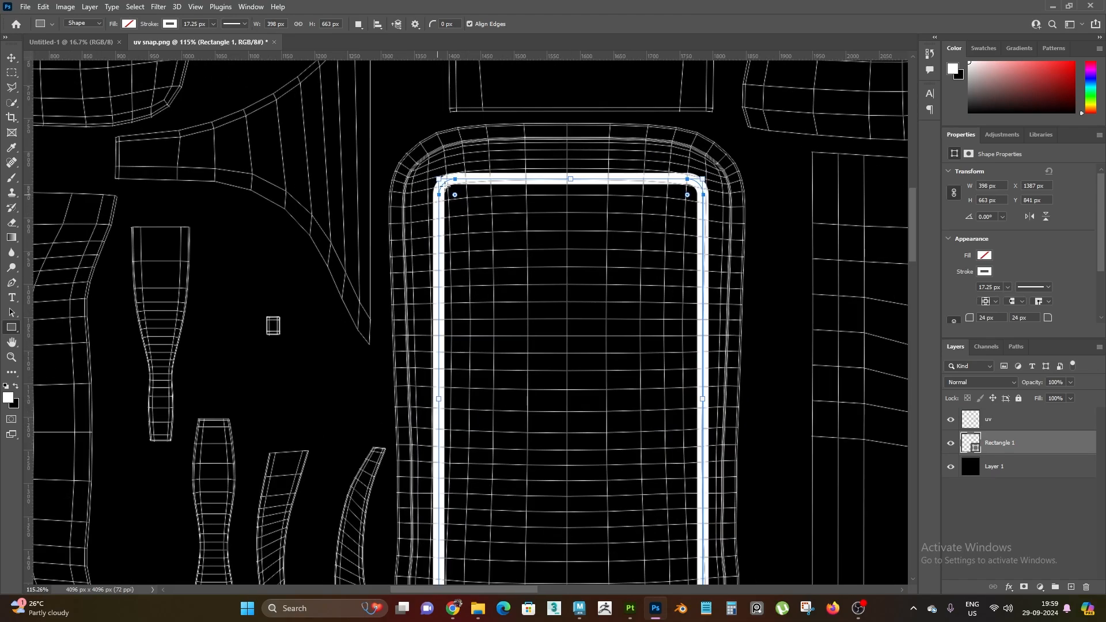
pyautogui.keyDown('alt'); pyautogui.scroll(-4, 548, 309); pyautogui.keyUp('alt')
pyautogui.keyDown('alt'); pyautogui.scroll(6, 595, 425); pyautogui.keyUp('alt')
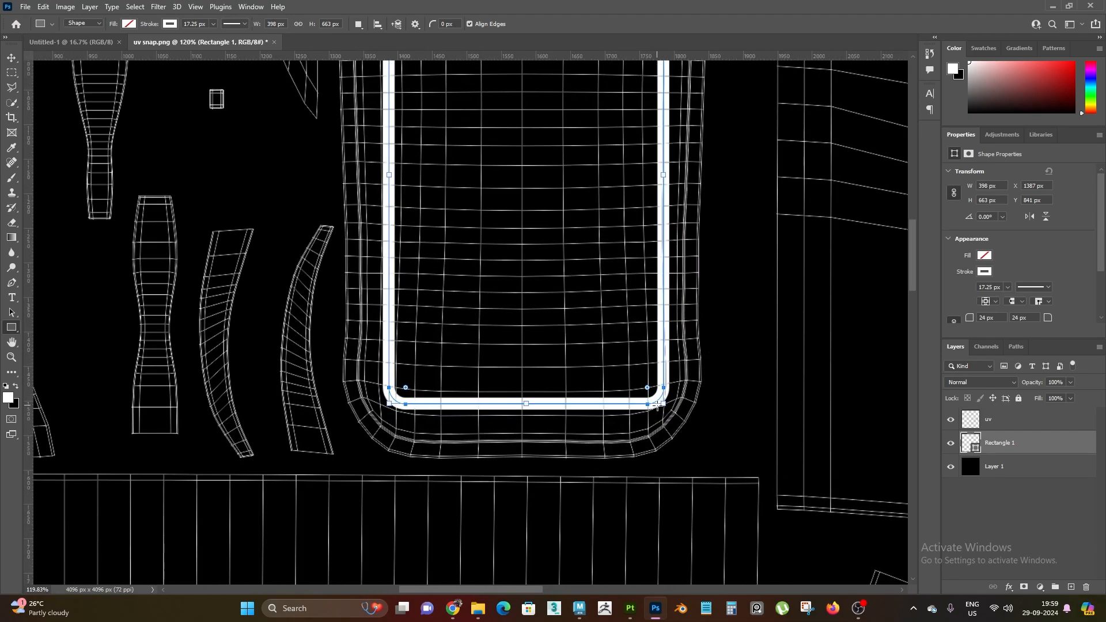
pyautogui.keyDown('alt'); pyautogui.scroll(-5, 661, 433); pyautogui.keyUp('alt')
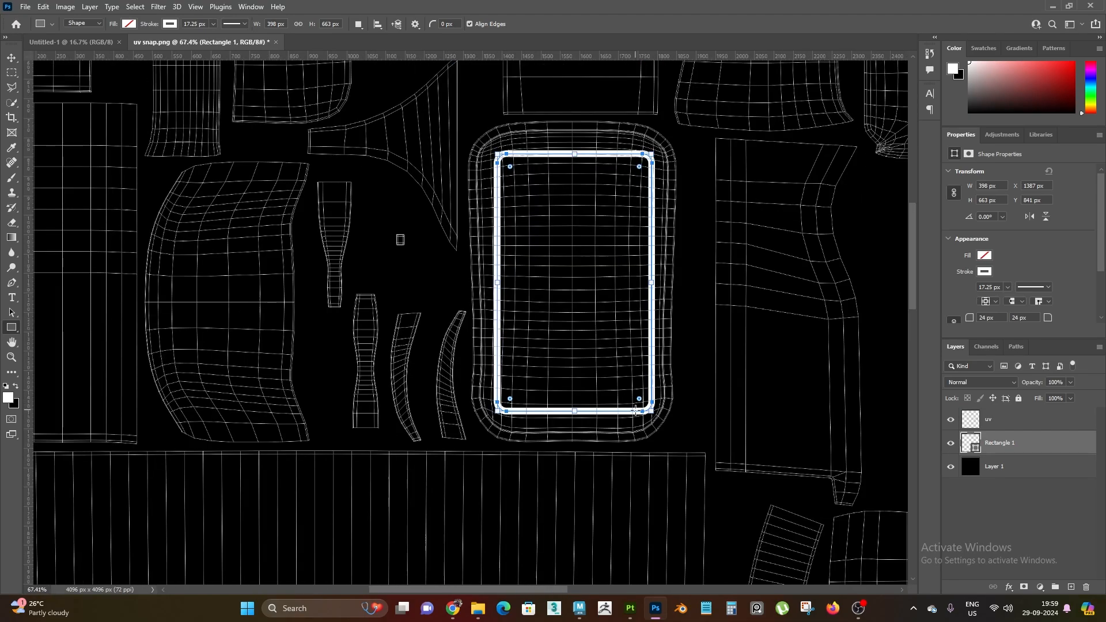
pyautogui.click(11, 57)
pyautogui.keyDown('alt'); pyautogui.scroll(2, 527, 173); pyautogui.keyUp('alt')
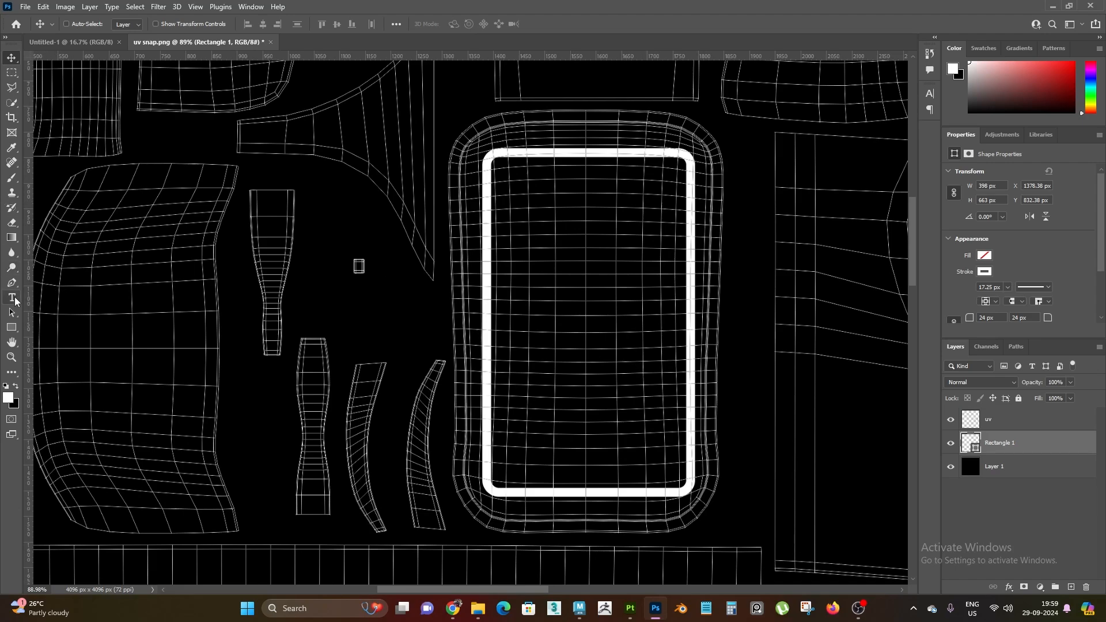
# - Draw a small horizontal bar about 156 × 32 px inside the upper part of the frame, with white fill and no stroke
pyautogui.moveTo(12, 328); pyautogui.dragTo(33, 330)
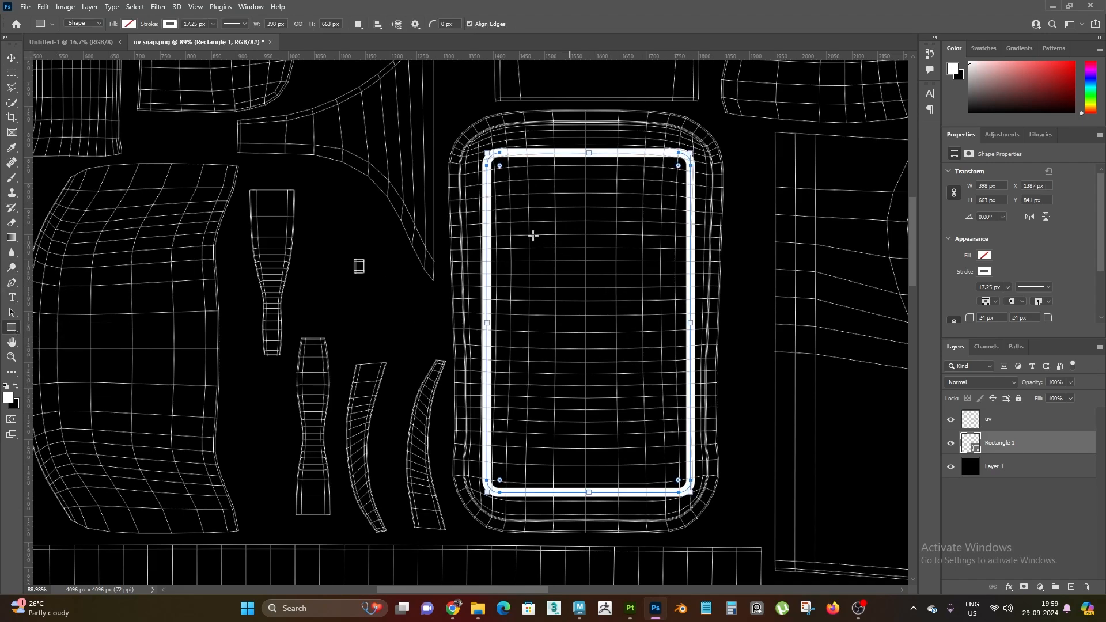
pyautogui.moveTo(514, 234); pyautogui.dragTo(593, 249)
pyautogui.keyDown('alt'); pyautogui.scroll(2, 594, 270); pyautogui.keyUp('alt')
pyautogui.click(131, 26)
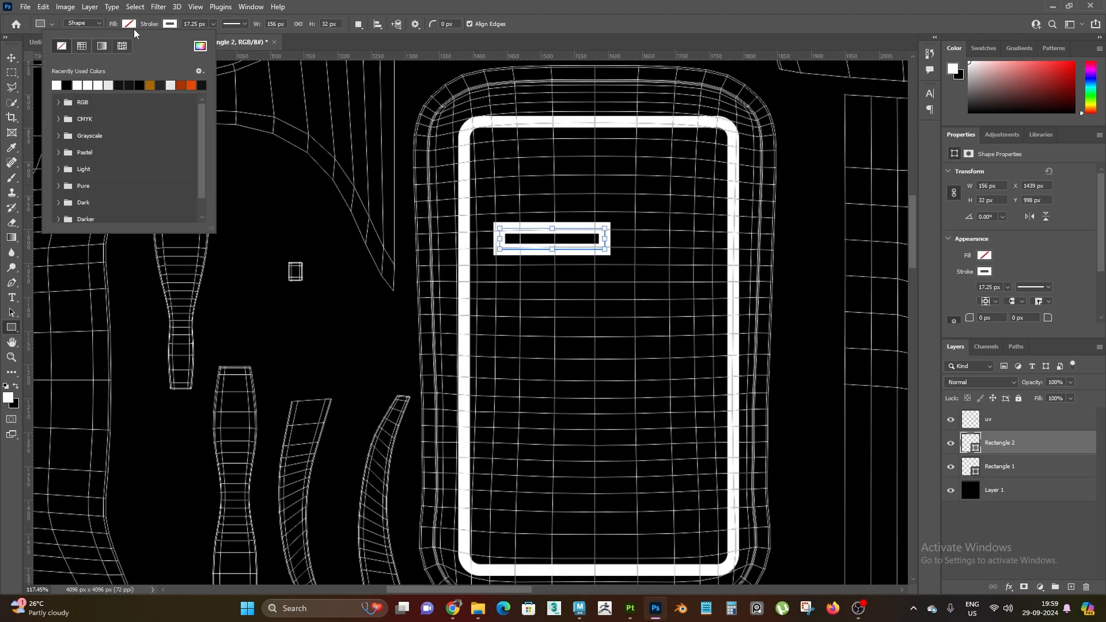
pyautogui.click(58, 85)
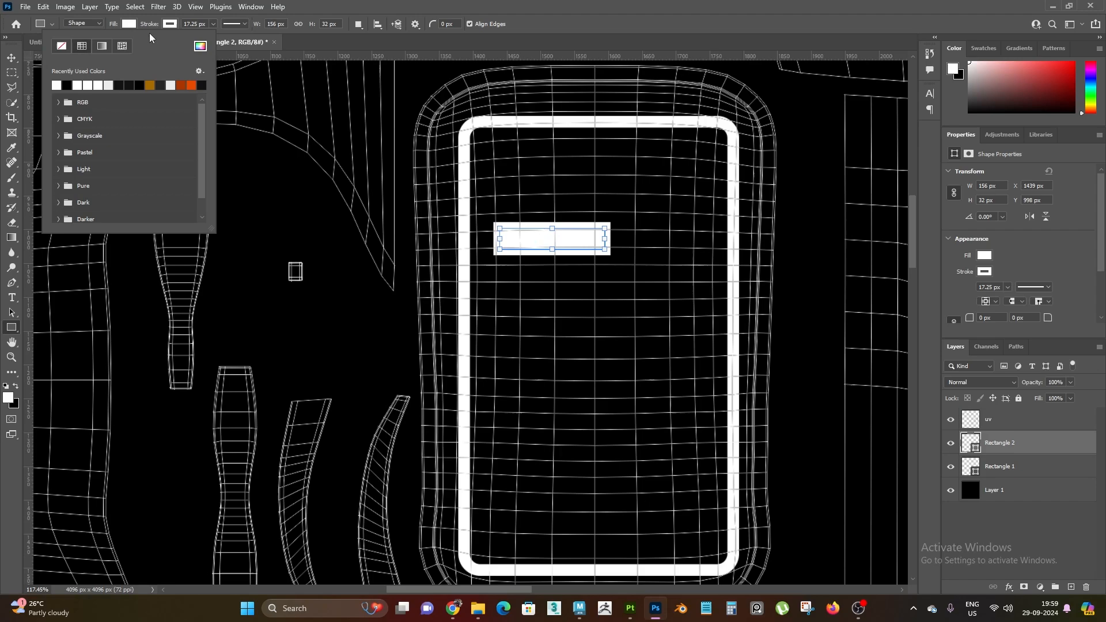
pyautogui.click(170, 24)
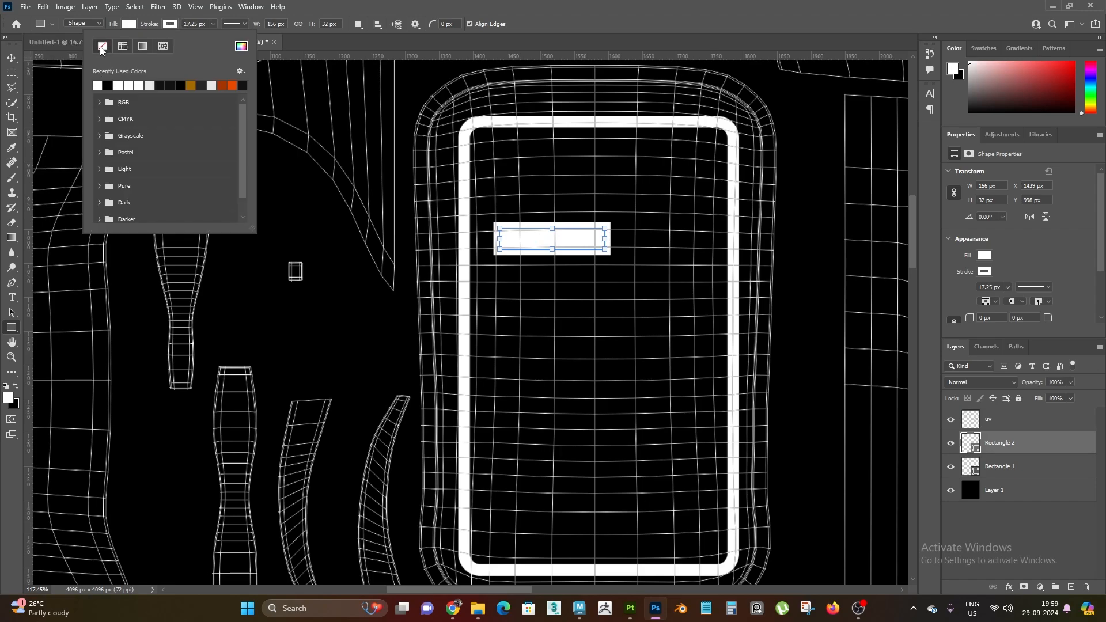
pyautogui.click(103, 46)
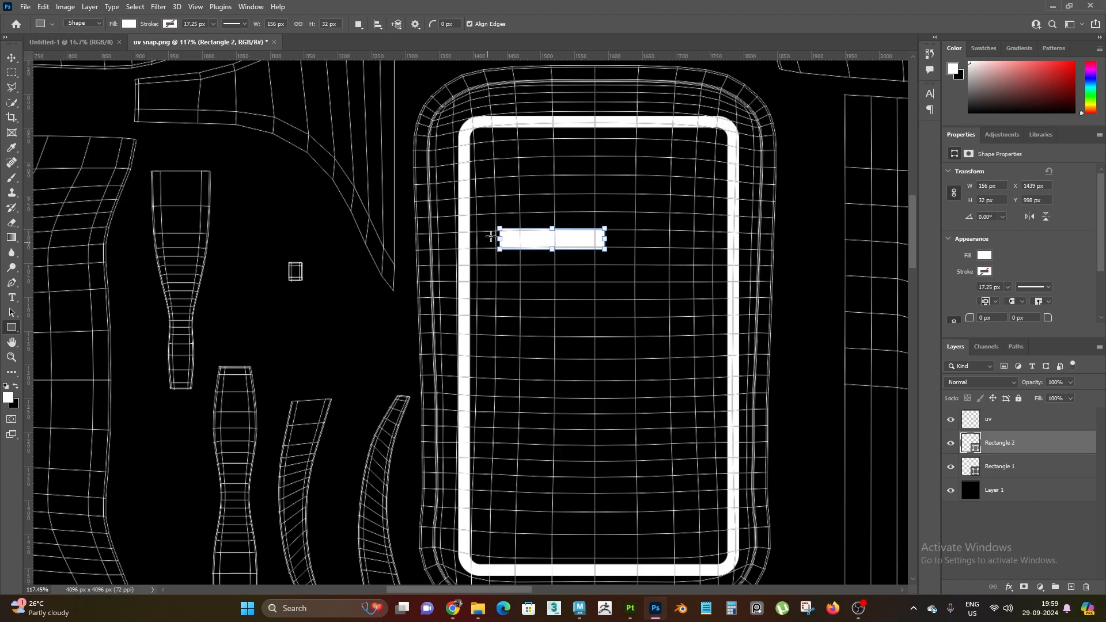
# - Round the corners of the small white bar to a radius of 8 px
pyautogui.keyDown('alt'); pyautogui.scroll(8, 509, 227); pyautogui.keyUp('alt')
pyautogui.moveTo(494, 247); pyautogui.dragTo(528, 228)
pyautogui.keyDown('alt'); pyautogui.scroll(-8, 571, 275); pyautogui.keyUp('alt')
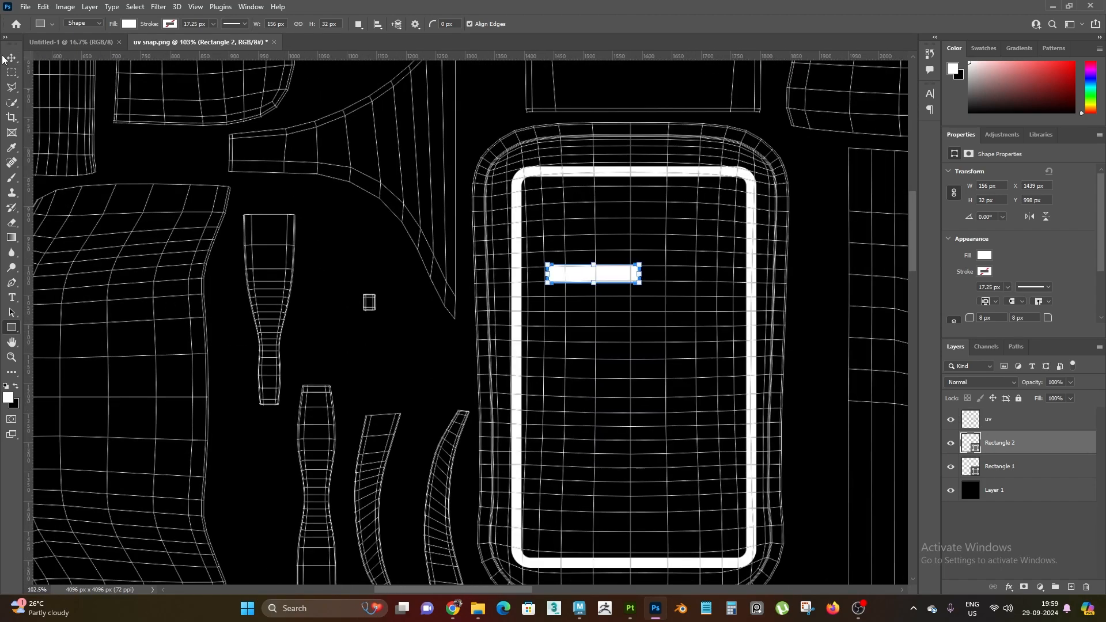
# - Rotate the white bar to about -26.3° and move it into the upper-left corner of the frame
pyautogui.press('v')
pyautogui.hotkey('ctrl', 't')
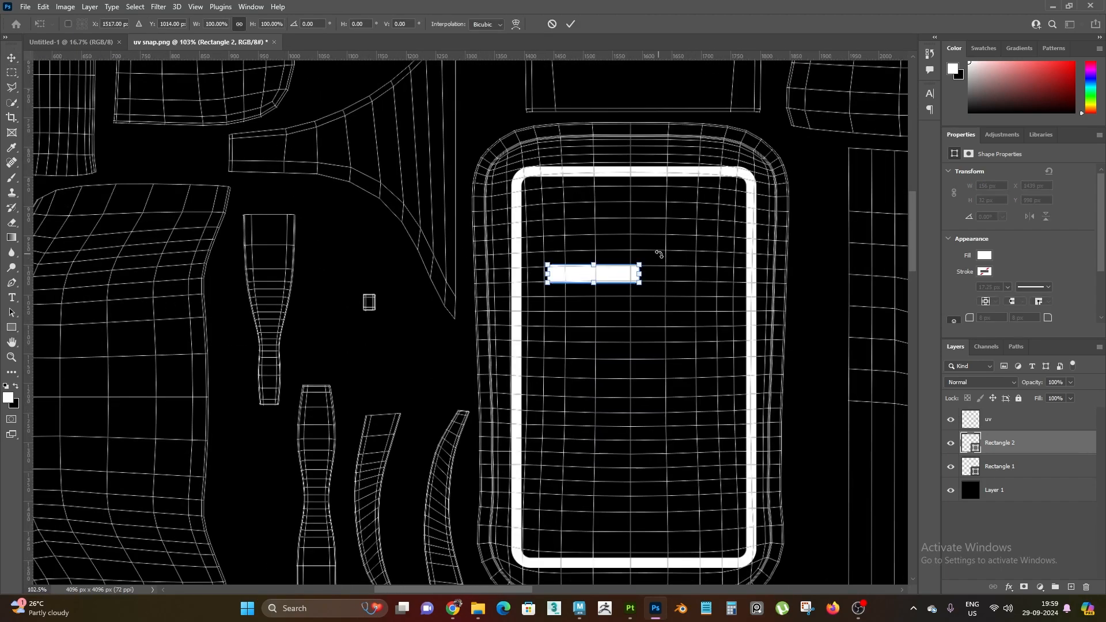
pyautogui.moveTo(657, 254); pyautogui.dragTo(645, 225)
pyautogui.moveTo(613, 264); pyautogui.dragTo(594, 213)
pyautogui.keyDown('alt'); pyautogui.scroll(-3, 639, 336); pyautogui.keyUp('alt')
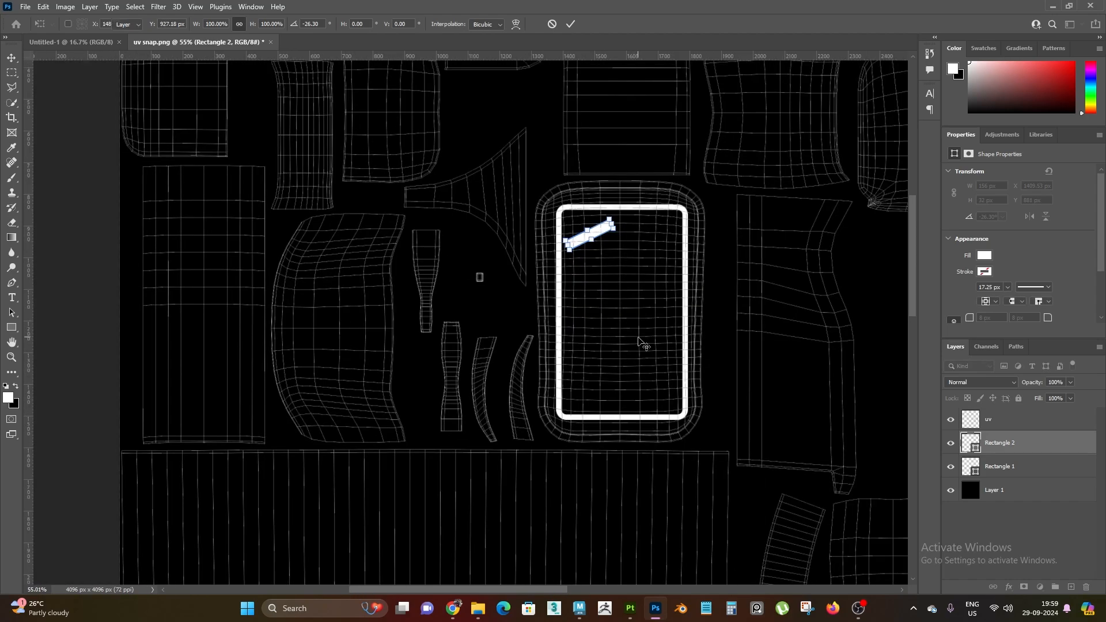
pyautogui.press('Return')
# - Duplicate the slanted bar's layer and place the copy about 92 px straight below the original
pyautogui.keyDown('alt'); pyautogui.scroll(2, 603, 284); pyautogui.keyUp('alt')
pyautogui.moveTo(1052, 444); pyautogui.dragTo(1071, 587)
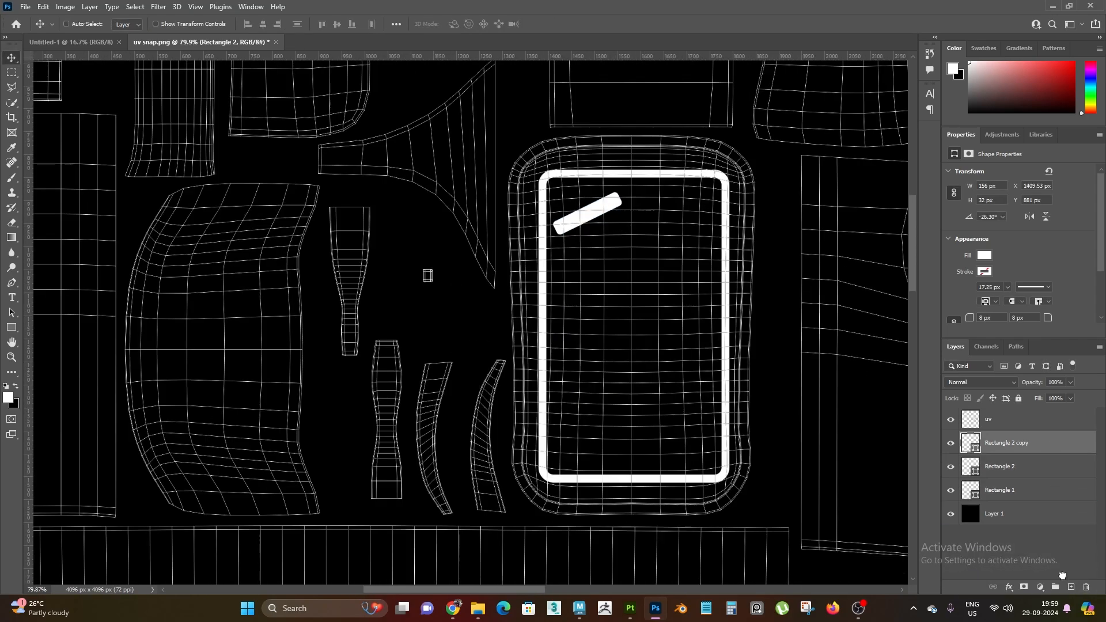
pyautogui.hotkey('ctrl', 't')
pyautogui.keyDown('alt'); pyautogui.scroll(2, 573, 214); pyautogui.keyUp('alt')
pyautogui.moveTo(592, 219); pyautogui.dragTo(591, 274)
pyautogui.press('Return')
# - Duplicate the second slanted bar and place the copy straight below it as a third, evenly spaced bar
pyautogui.moveTo(1035, 447); pyautogui.dragTo(1071, 587)
pyautogui.hotkey('ctrl', 't')
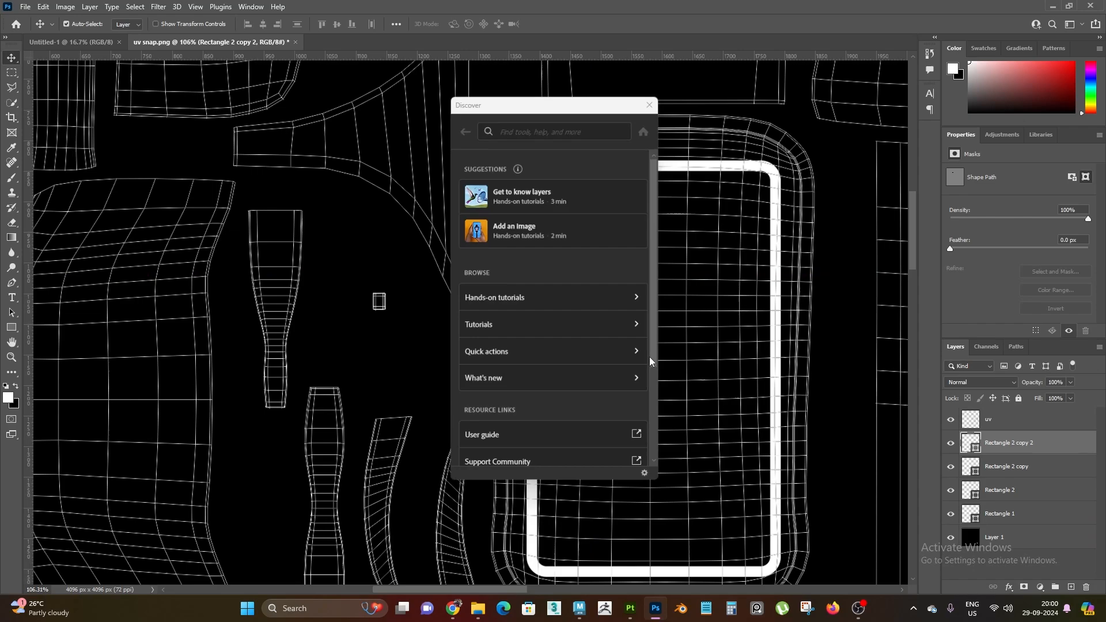
pyautogui.hotkey('ctrl', 'f')
pyautogui.click(652, 102)
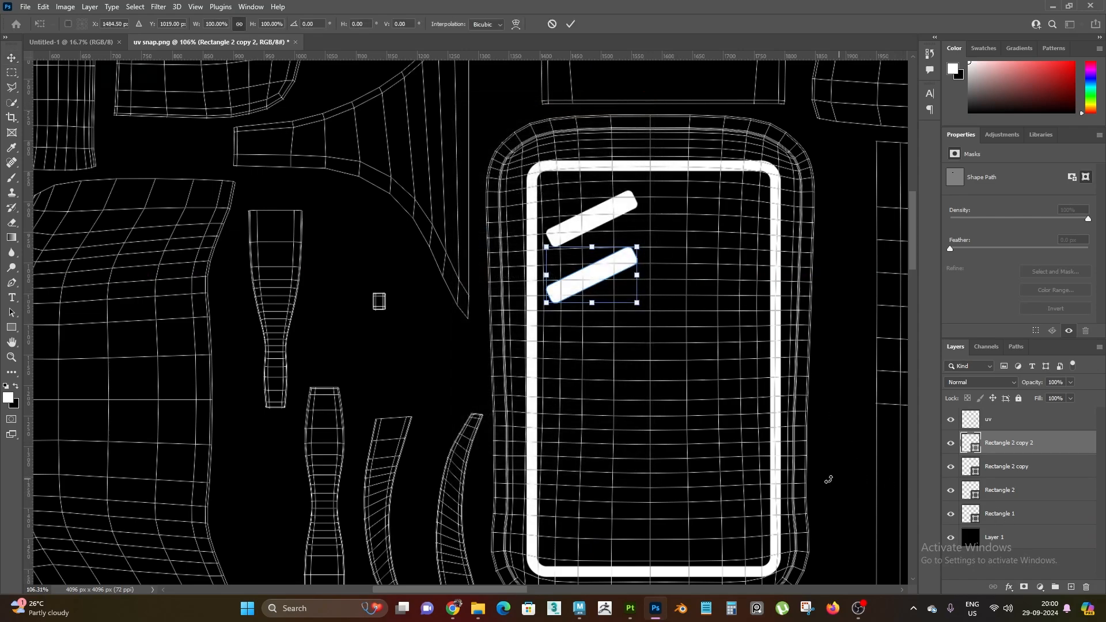
pyautogui.moveTo(610, 282); pyautogui.dragTo(631, 314)
pyautogui.press('Return')
# - Duplicate the third slanted bar and place the copy 92 px straight below it as the fourth bar
pyautogui.hotkey('ctrl', 'j')
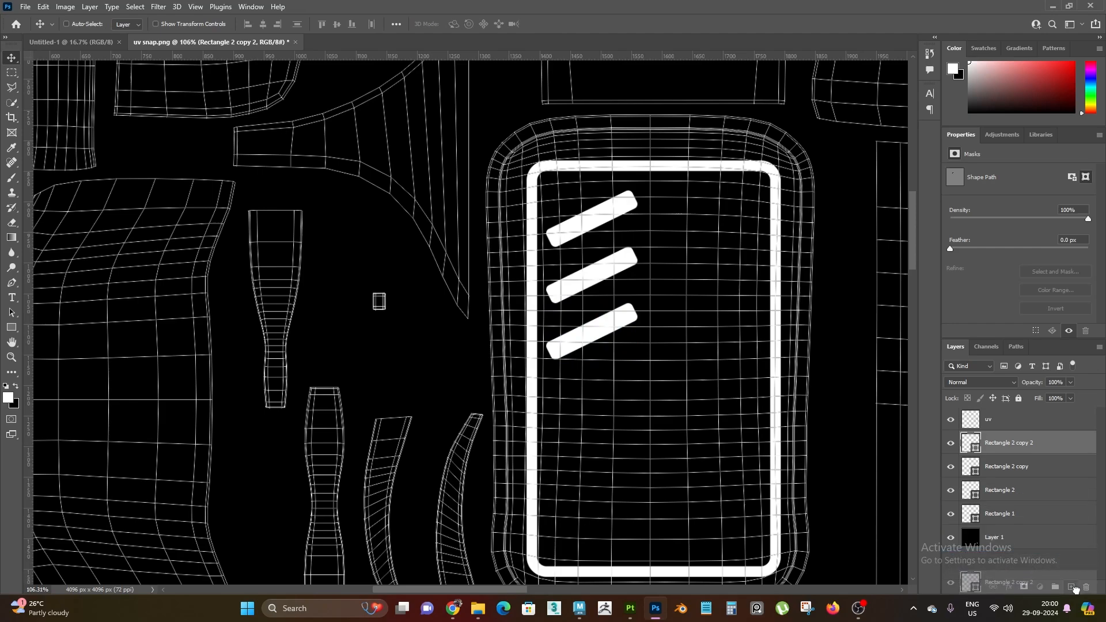
pyautogui.hotkey('ctrl', 't')
pyautogui.moveTo(626, 317); pyautogui.dragTo(625, 373)
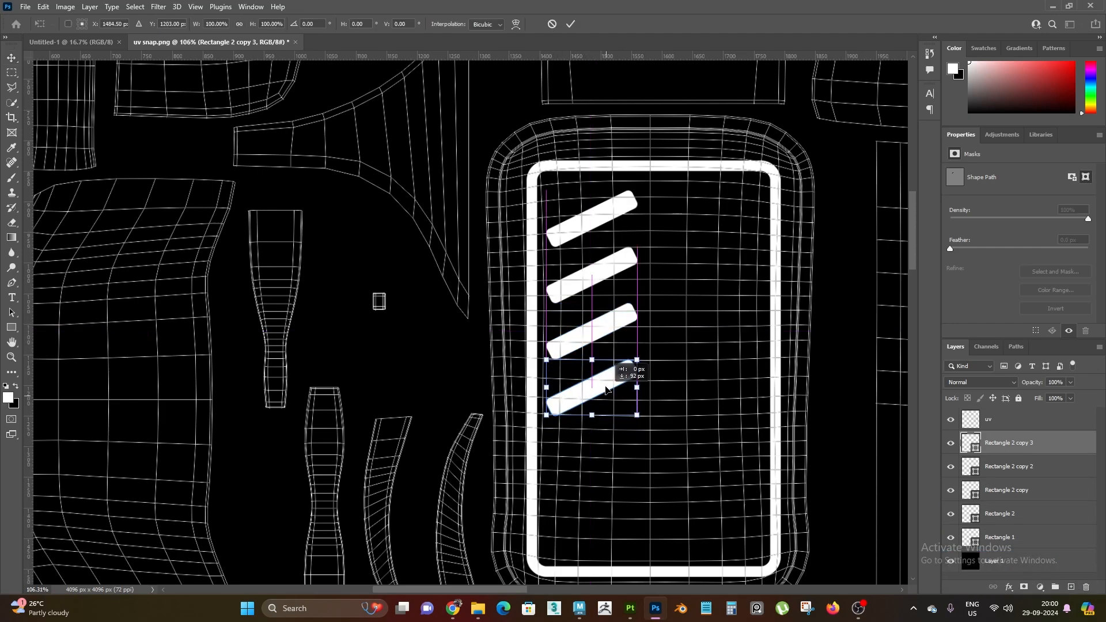
pyautogui.press('Return')
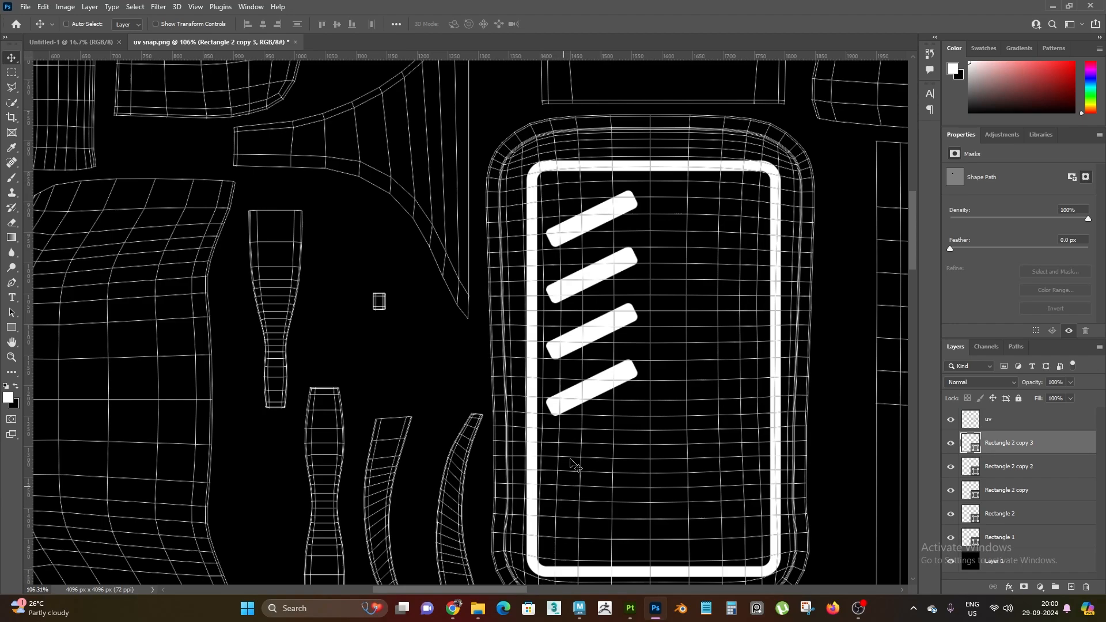
pyautogui.keyDown('alt'); pyautogui.scroll(-5, 572, 464); pyautogui.keyUp('alt')
pyautogui.keyDown('alt'); pyautogui.scroll(4, 573, 415); pyautogui.keyUp('alt')
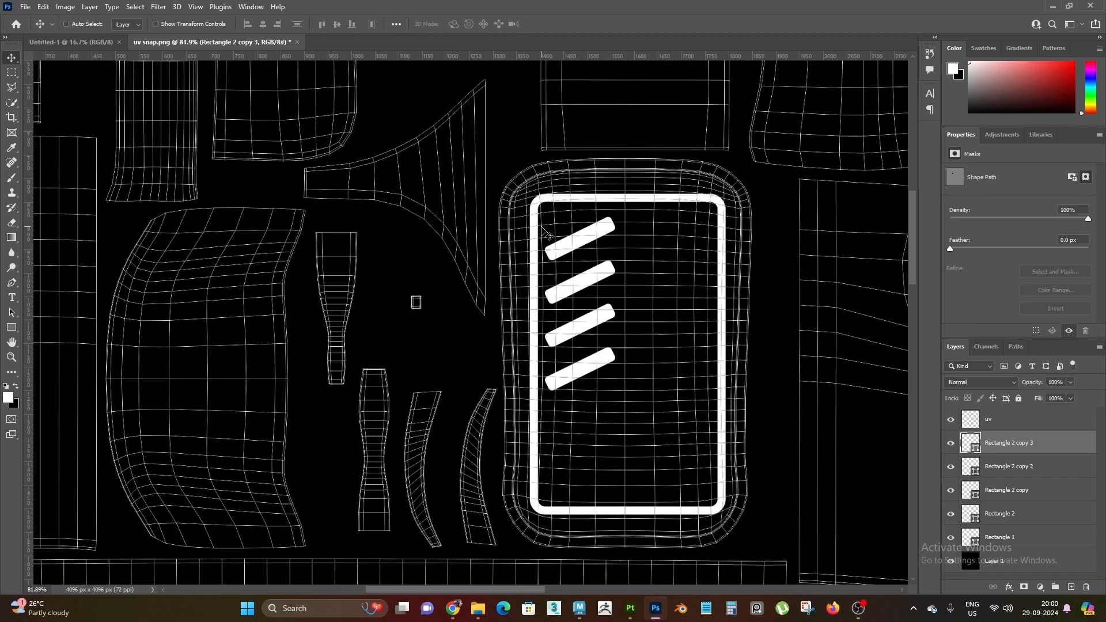
pyautogui.keyDown('alt'); pyautogui.scroll(-7, 547, 233); pyautogui.keyUp('alt')
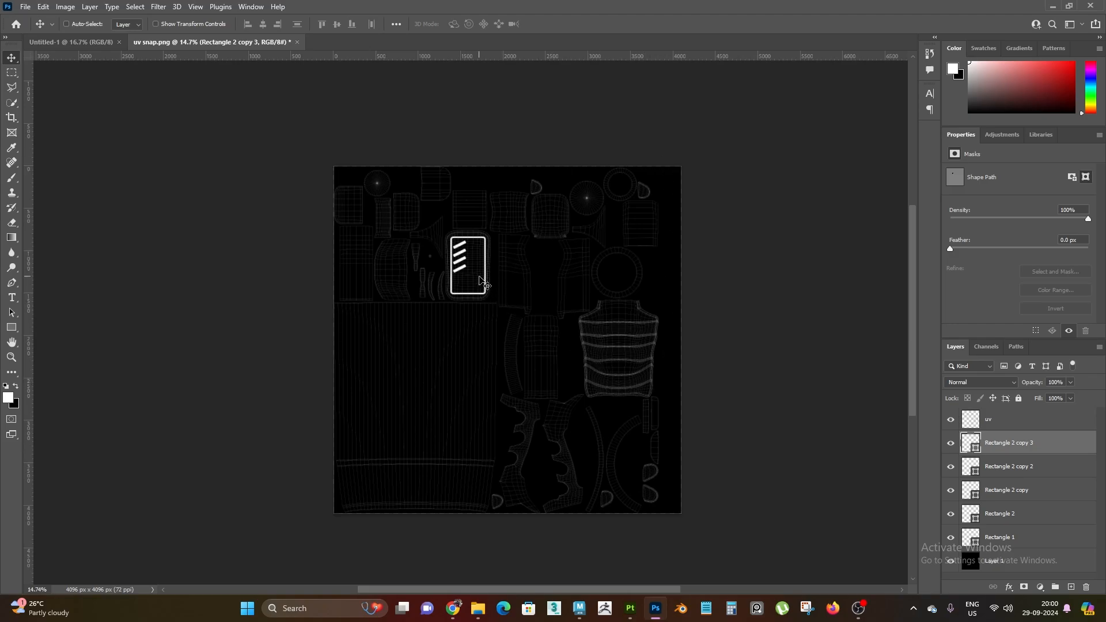
pyautogui.keyDown('alt'); pyautogui.scroll(7, 452, 258); pyautogui.keyUp('alt')
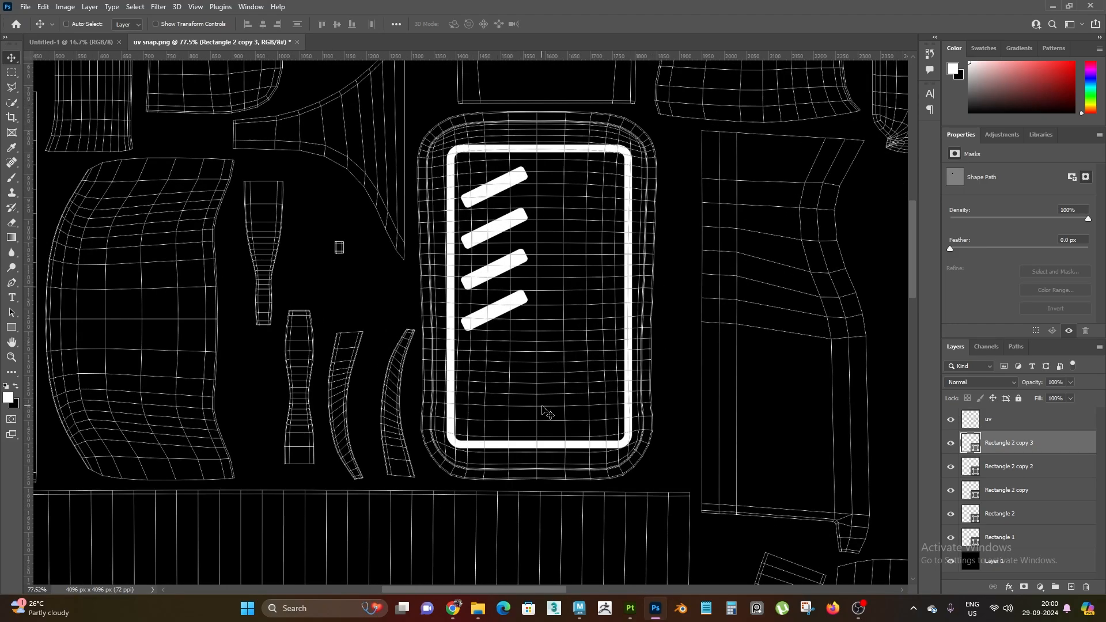
pyautogui.keyDown('alt'); pyautogui.scroll(1, 542, 410); pyautogui.keyUp('alt')
pyautogui.keyDown('alt'); pyautogui.scroll(-5, 429, 192); pyautogui.keyUp('alt')
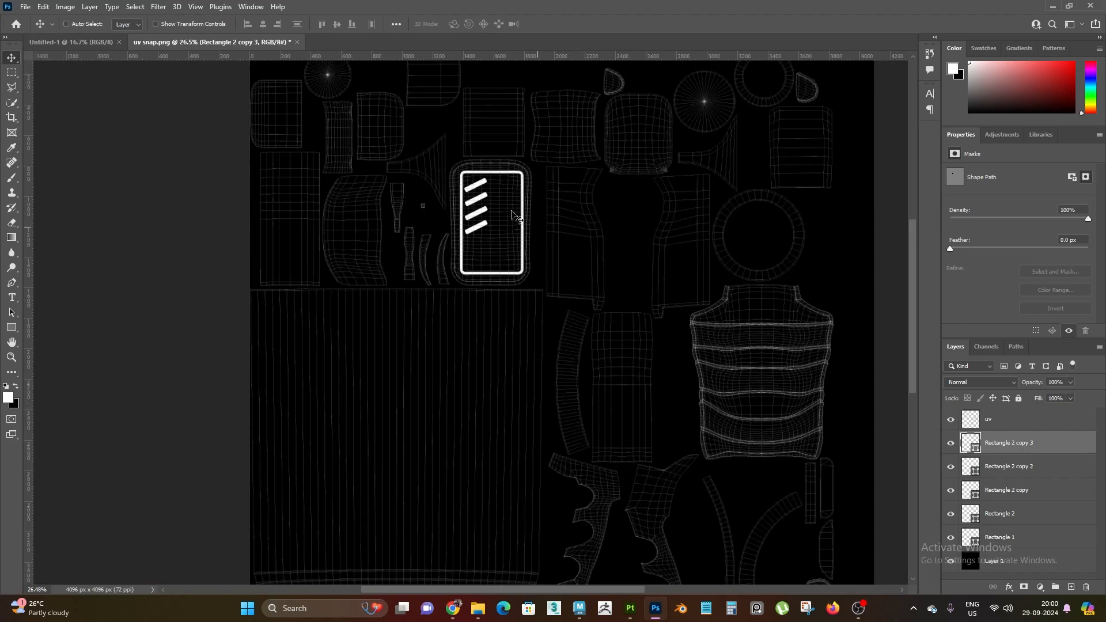
pyautogui.keyDown('alt'); pyautogui.scroll(-1, 686, 272); pyautogui.keyUp('alt')
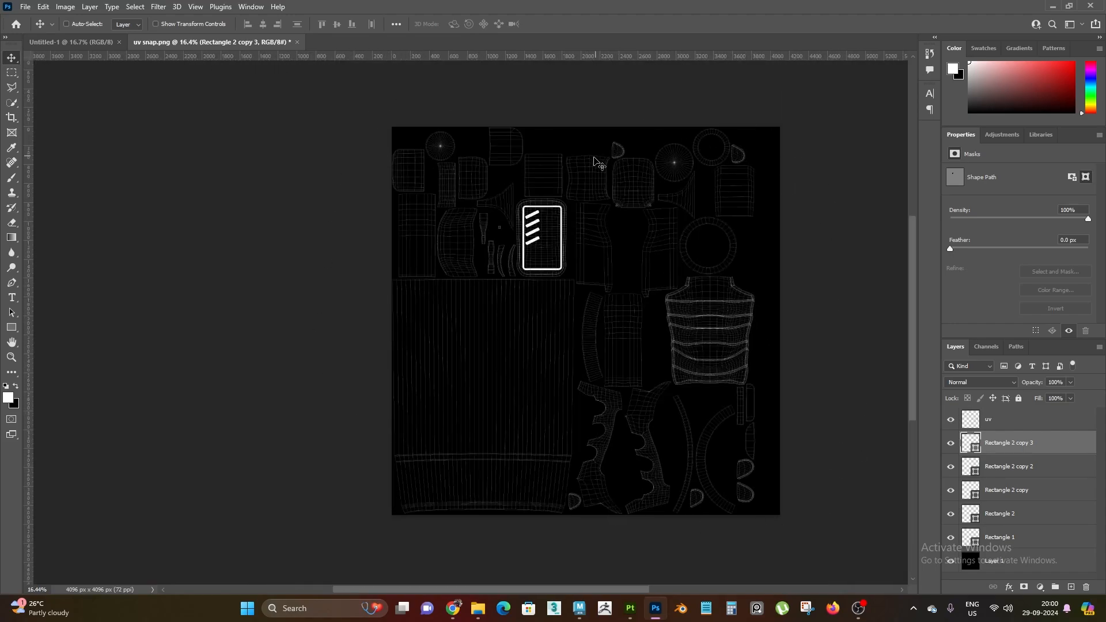
# - Duplicate the fourth slanted bar and place the copy straight below it as the fifth bar
pyautogui.keyDown('alt'); pyautogui.scroll(5, 559, 185); pyautogui.keyUp('alt')
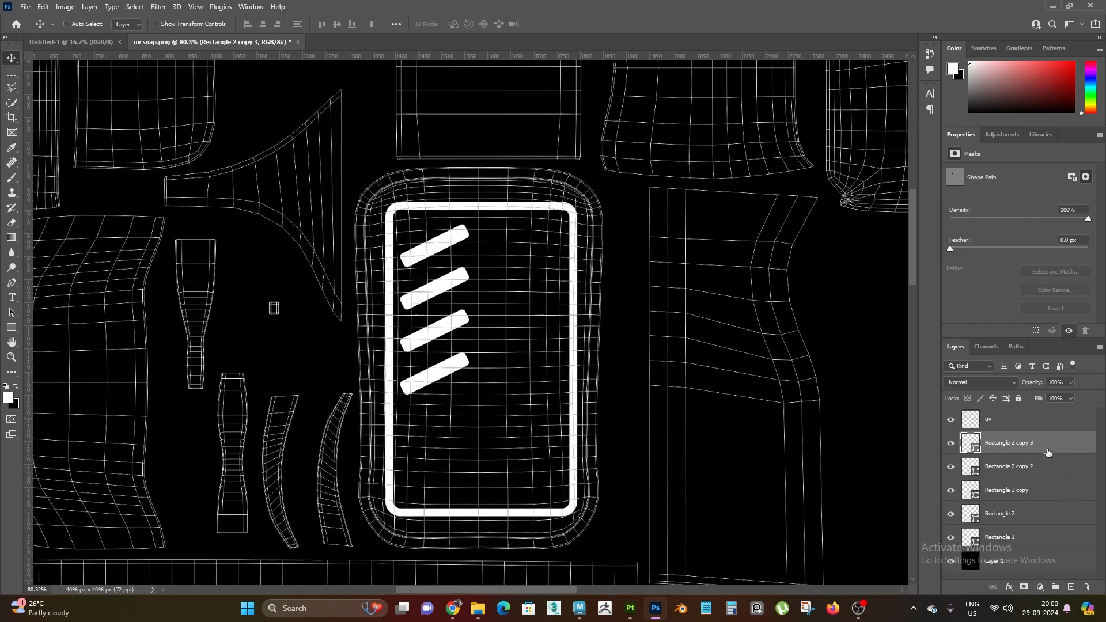
pyautogui.hotkey('ctrl', 'j')
pyautogui.hotkey('ctrl', 't')
pyautogui.moveTo(455, 380); pyautogui.dragTo(455, 427)
pyautogui.press('Return')
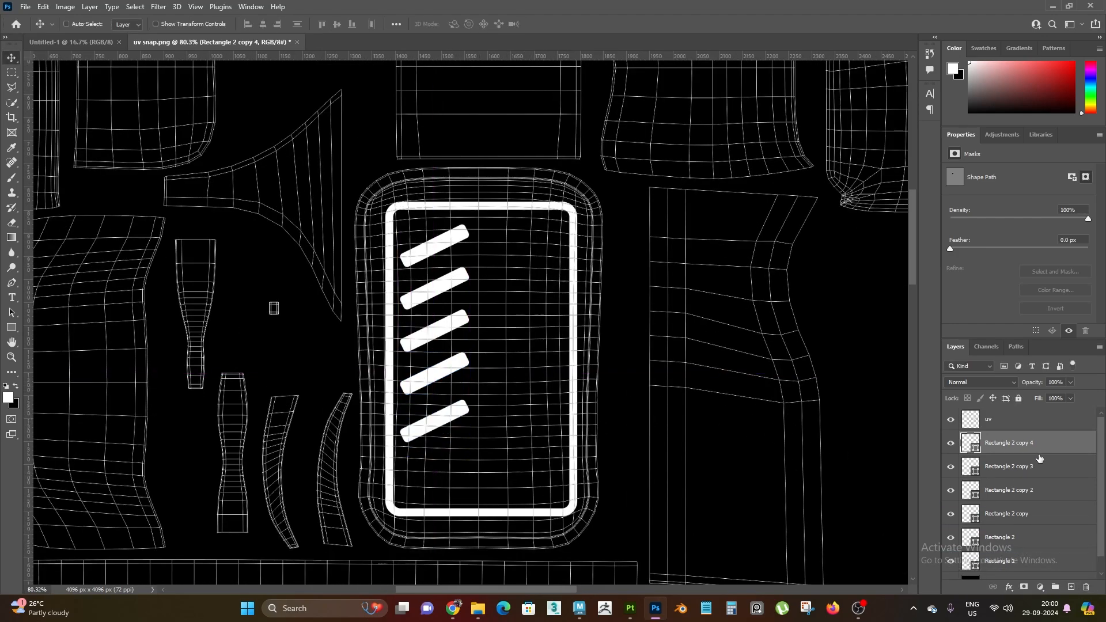
# - Duplicate all five slanted bars together, flip the copies horizontally and move them beside the originals to form a mirrored column inside the frame
pyautogui.keyDown('shift'); pyautogui.click(1023, 532); pyautogui.keyUp('shift')
pyautogui.hotkey('ctrl', 'j')
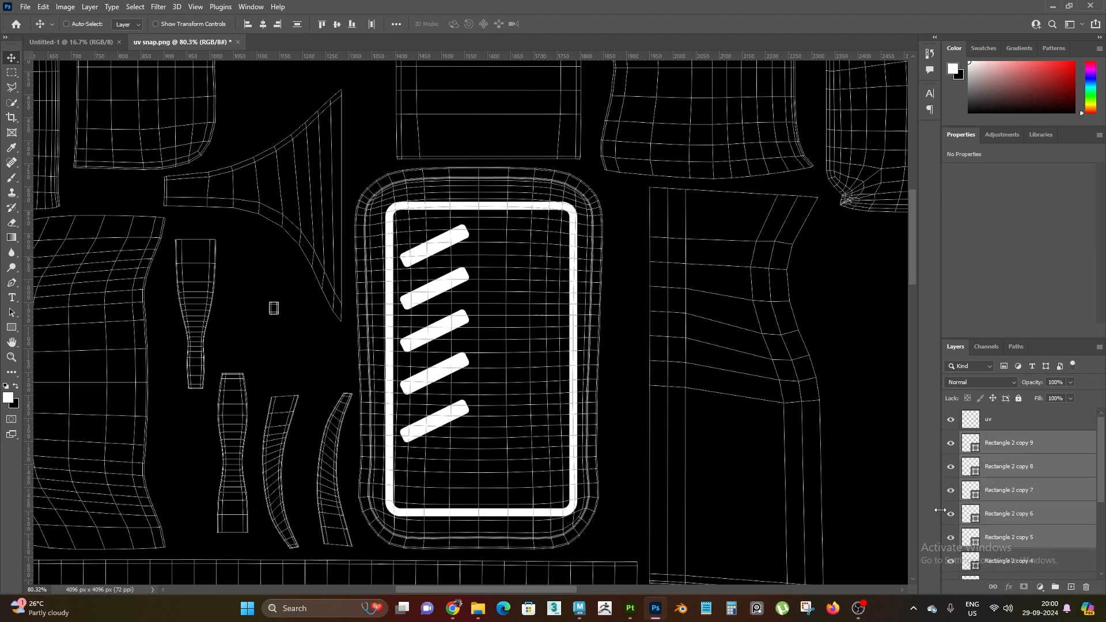
pyautogui.hotkey('ctrl', 't')
pyautogui.rightClick(431, 321)
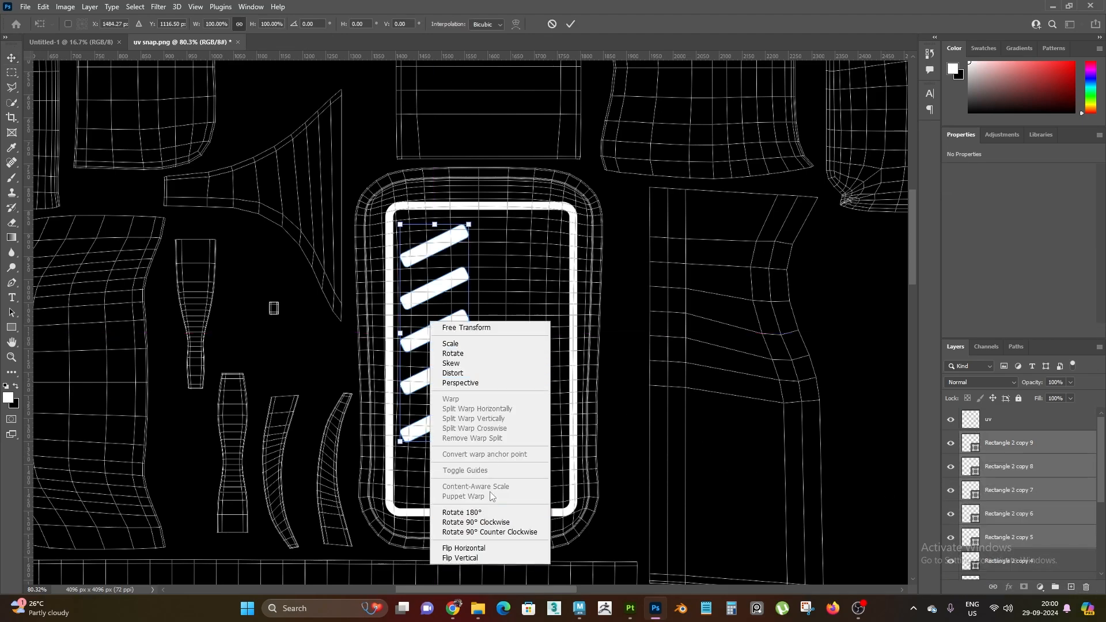
pyautogui.click(490, 550)
pyautogui.keyDown('shift'); pyautogui.moveTo(433, 321); pyautogui.dragTo(526, 339); pyautogui.keyUp('shift')
pyautogui.press('Return')
pyautogui.keyDown('alt'); pyautogui.scroll(-5, 536, 367); pyautogui.keyUp('alt')
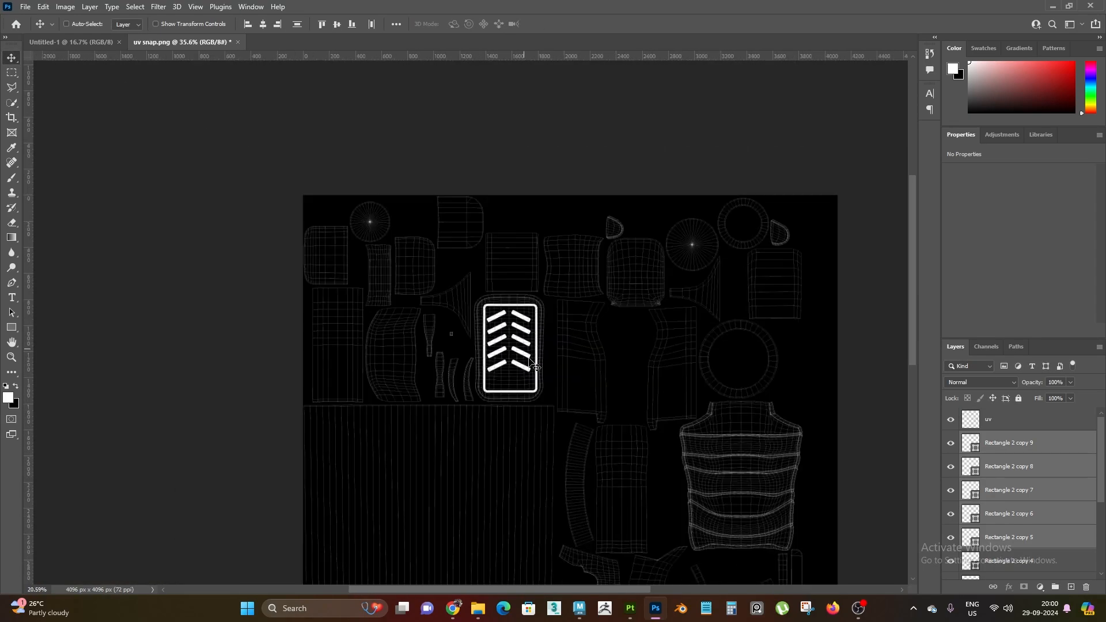
pyautogui.keyDown('alt'); pyautogui.scroll(-1, 536, 367); pyautogui.keyUp('alt')
pyautogui.keyDown('alt'); pyautogui.scroll(3, 506, 239); pyautogui.keyUp('alt')
pyautogui.keyDown('alt'); pyautogui.scroll(3, 537, 378); pyautogui.keyUp('alt')
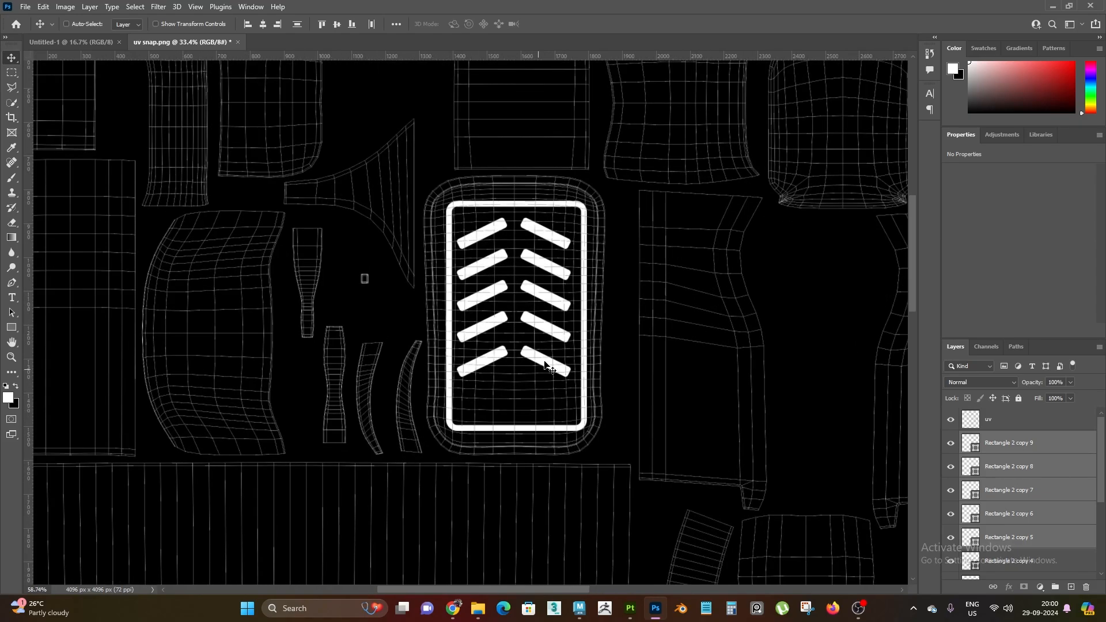
pyautogui.keyDown('alt'); pyautogui.scroll(-4, 526, 356); pyautogui.keyUp('alt')
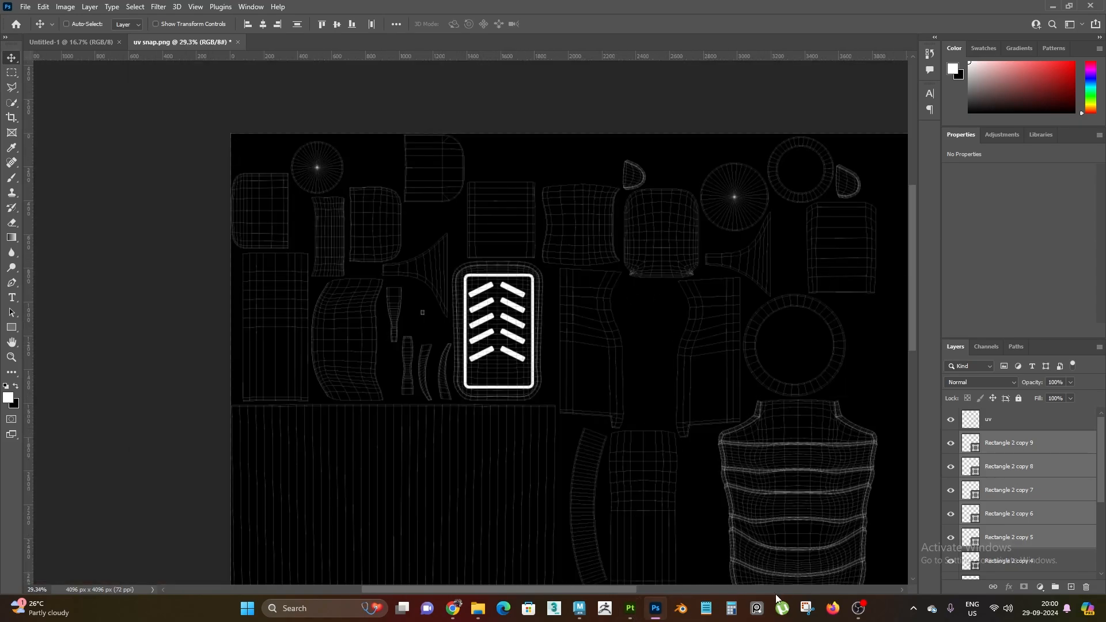
# - Open render 3 from the renders folder, examine the textured panels on the foregrip and the small triangular handstop, and return to Photoshop
pyautogui.moveTo(478, 610)
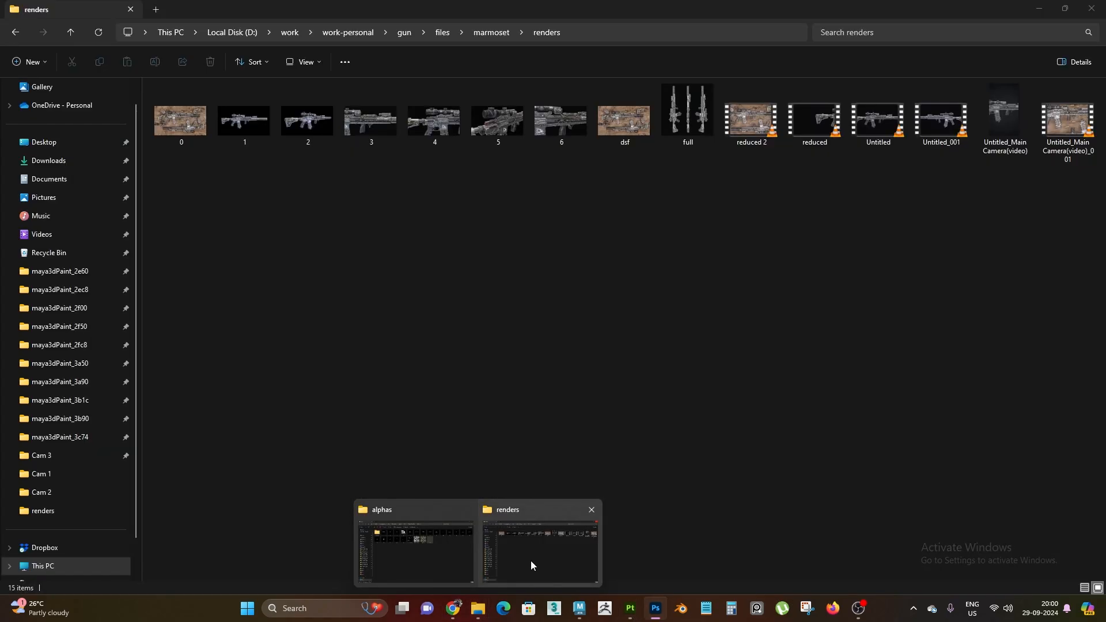
pyautogui.click(531, 562)
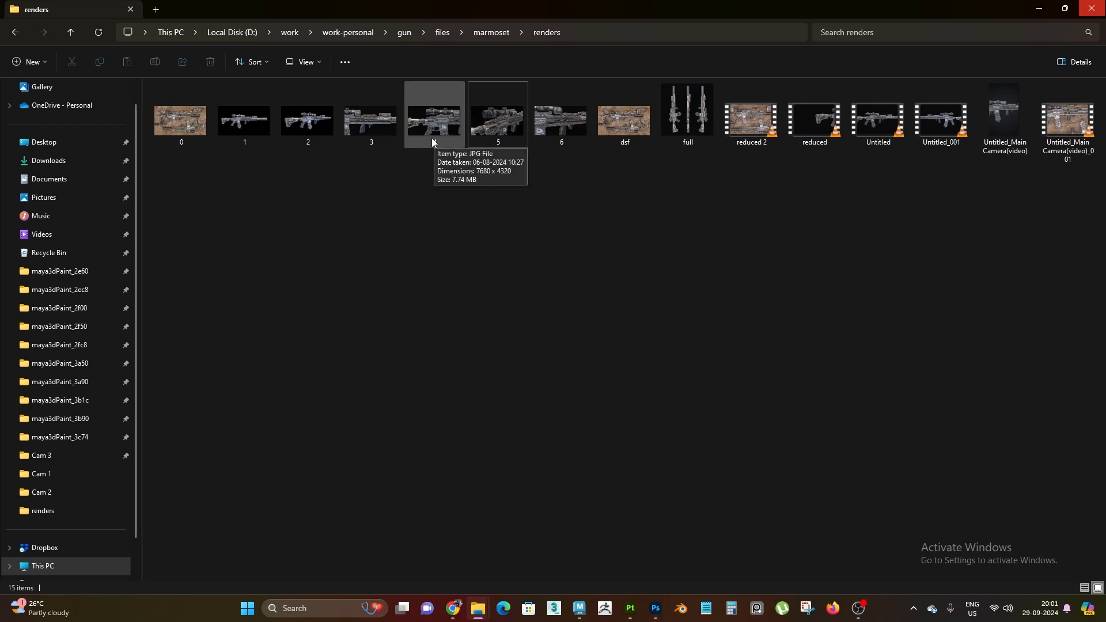
pyautogui.doubleClick(371, 123)
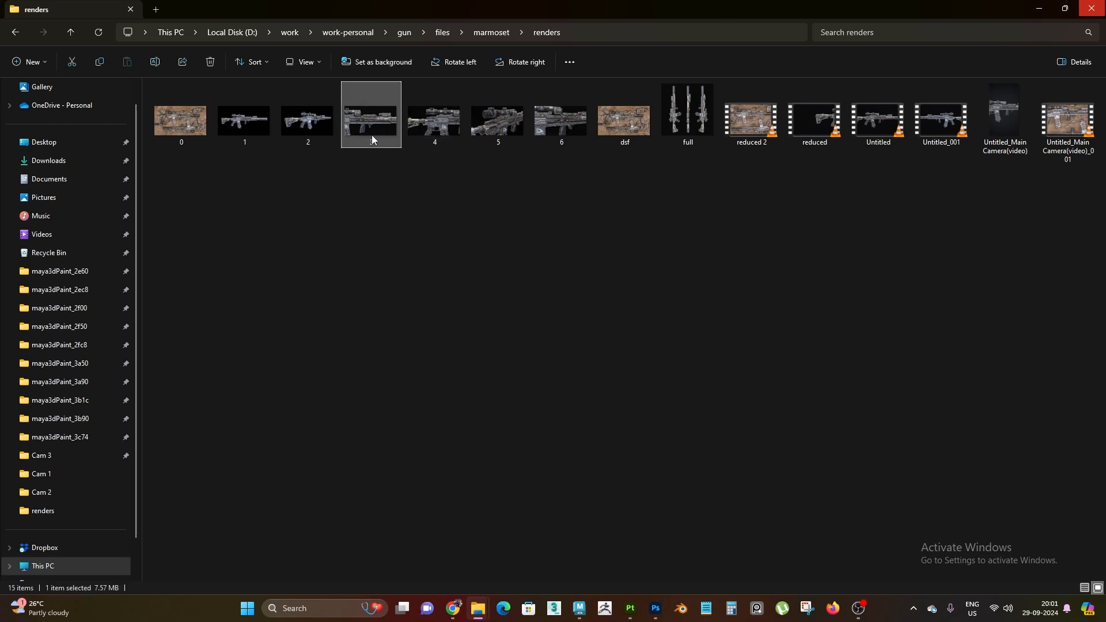
pyautogui.scroll(3, 407, 469)
pyautogui.scroll(3, 477, 456)
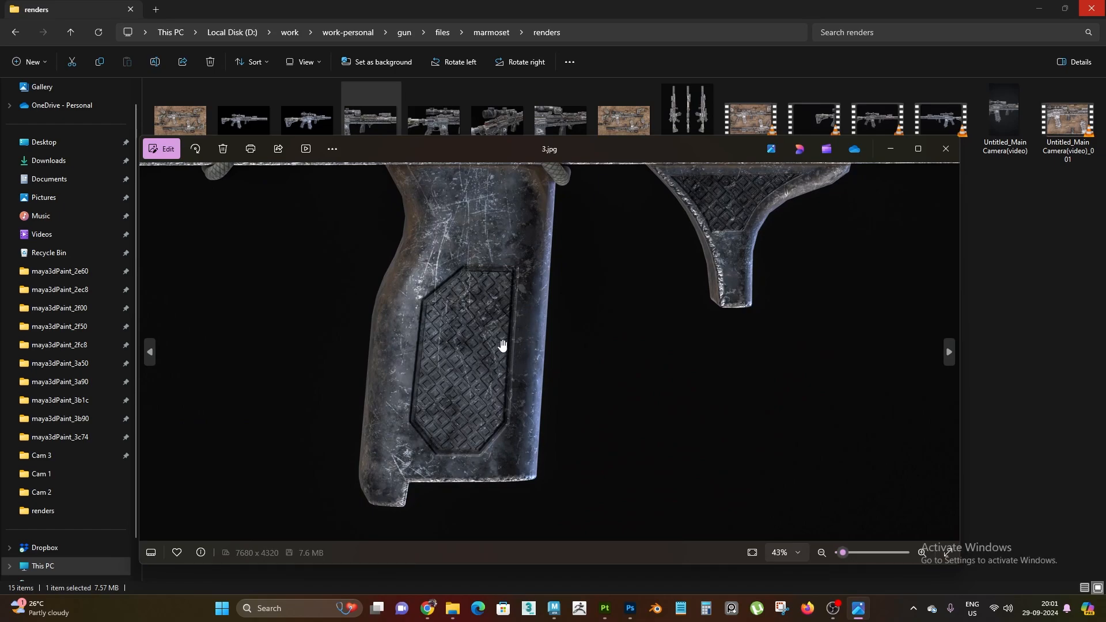
pyautogui.moveTo(624, 345); pyautogui.dragTo(546, 478)
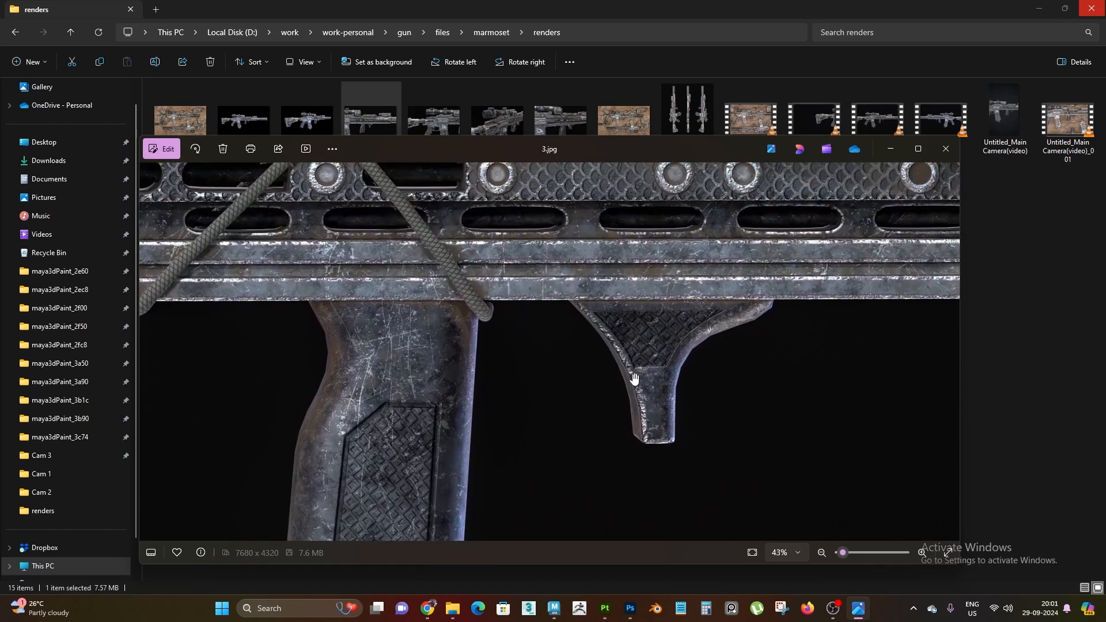
pyautogui.scroll(-6, 628, 309)
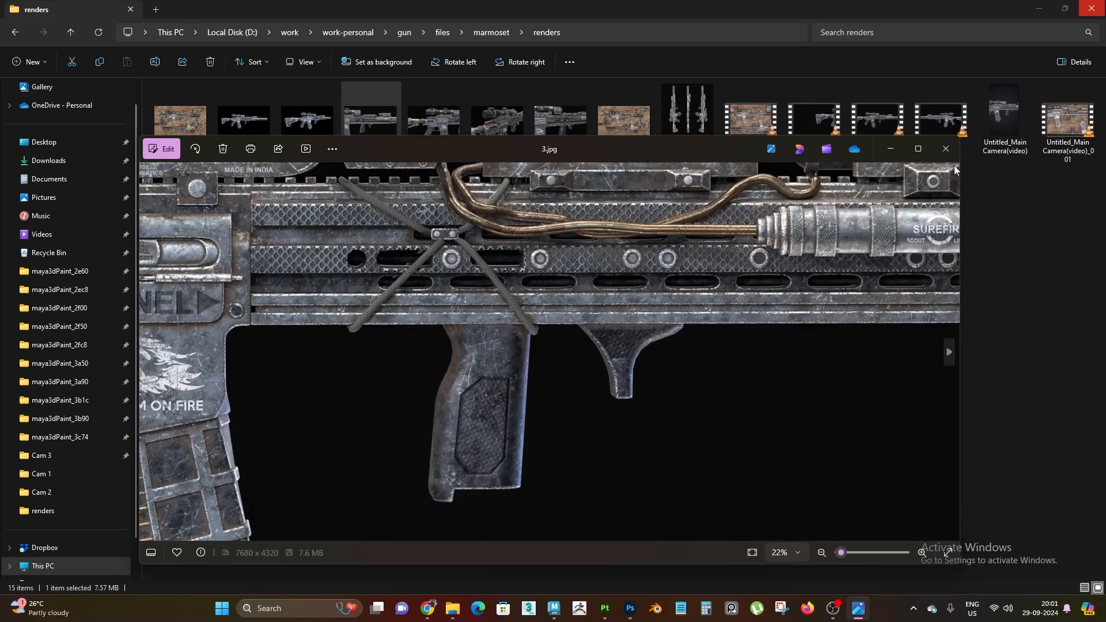
pyautogui.click(945, 148)
pyautogui.click(1008, 292)
pyautogui.click(662, 614)
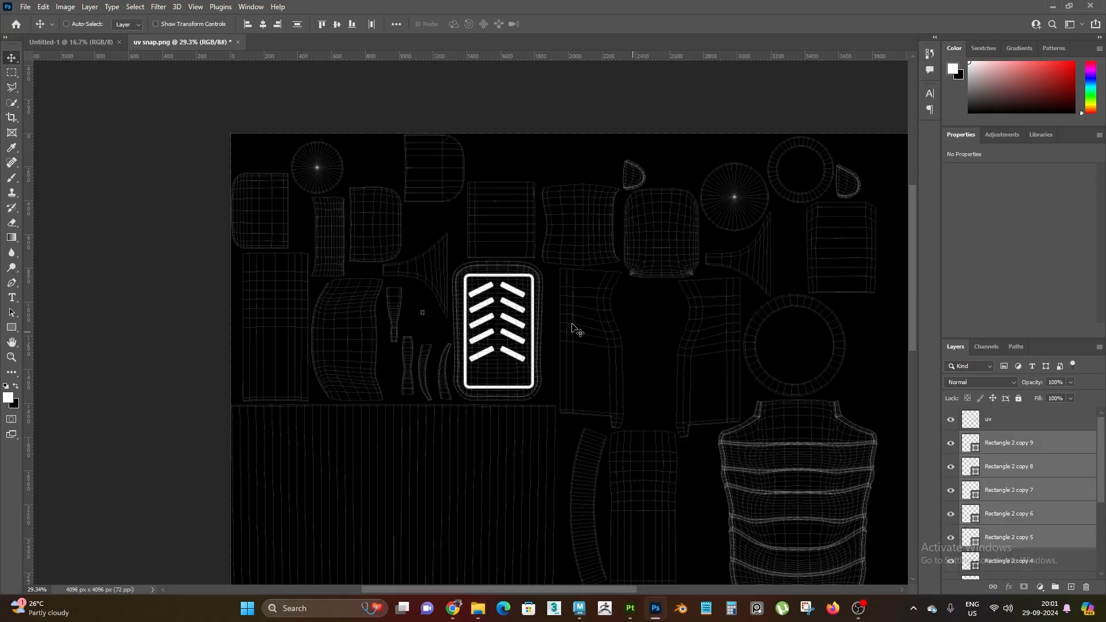
pyautogui.keyDown('alt'); pyautogui.scroll(-3, 573, 323); pyautogui.keyUp('alt')
# - Switch to Maya and select the side face of the triangular handstop to locate its shell in the UV Editor
pyautogui.click(580, 608)
pyautogui.scroll(-5, 428, 344)
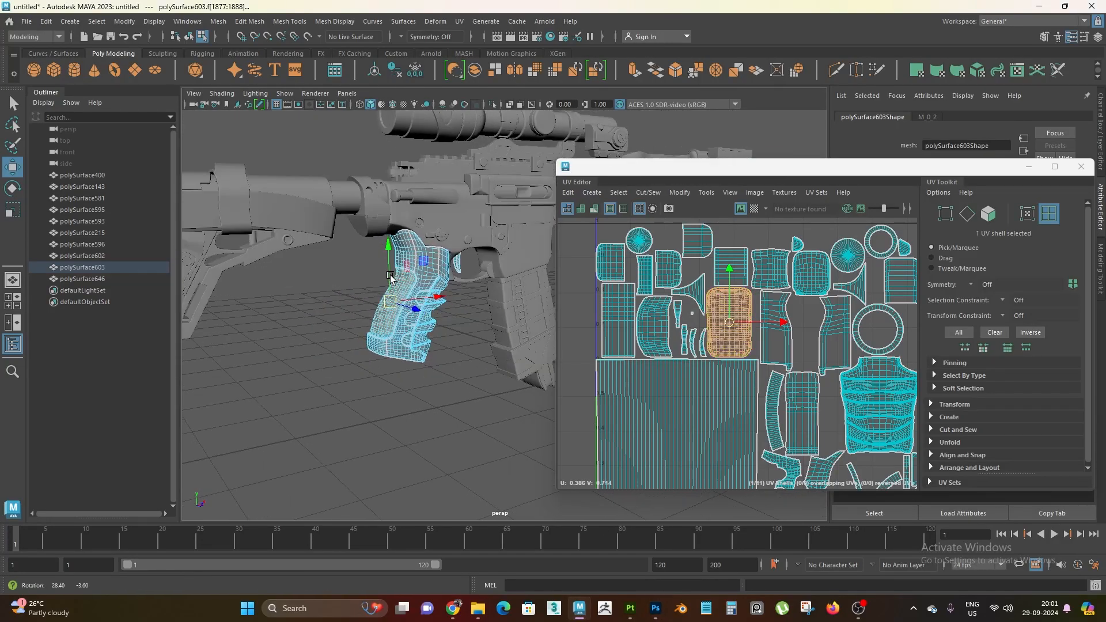
pyautogui.keyDown('alt'); pyautogui.moveTo(421, 321); pyautogui.dragTo(284, 319); pyautogui.keyUp('alt')
pyautogui.keyDown('alt'); pyautogui.moveTo(457, 306); pyautogui.dragTo(432, 326, button='middle'); pyautogui.keyUp('alt')
pyautogui.scroll(4, 432, 327)
pyautogui.moveTo(717, 296); pyautogui.dragTo(677, 280, button='right')
pyautogui.click(500, 243)
pyautogui.keyDown('alt'); pyautogui.moveTo(472, 383); pyautogui.dragTo(489, 389); pyautogui.keyUp('alt')
pyautogui.scroll(4, 695, 276)
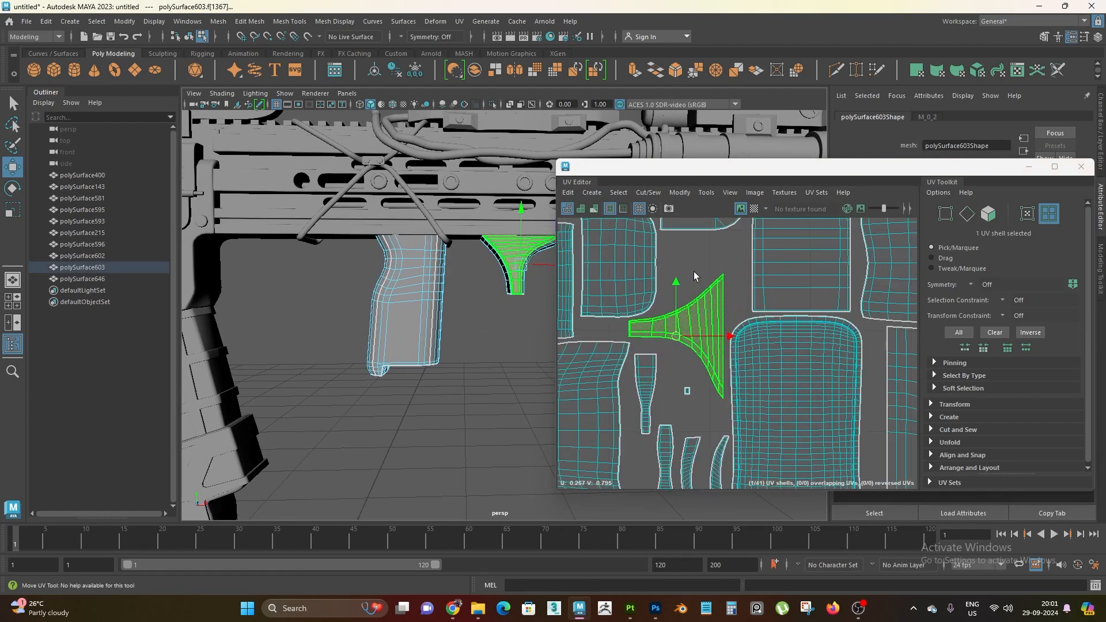
pyautogui.scroll(-4, 749, 364)
# - Switch back to Photoshop and add a new empty layer directly above the topmost bar copy
pyautogui.click(656, 608)
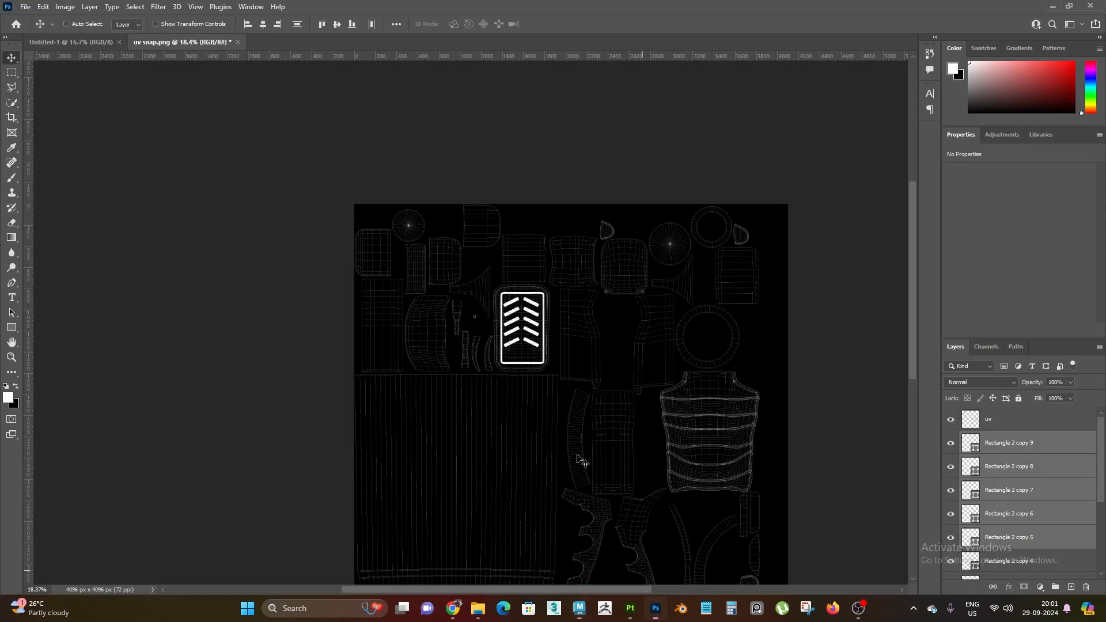
pyautogui.keyDown('alt'); pyautogui.scroll(4, 469, 276); pyautogui.keyUp('alt')
pyautogui.keyDown('alt'); pyautogui.scroll(3, 527, 282); pyautogui.keyUp('alt')
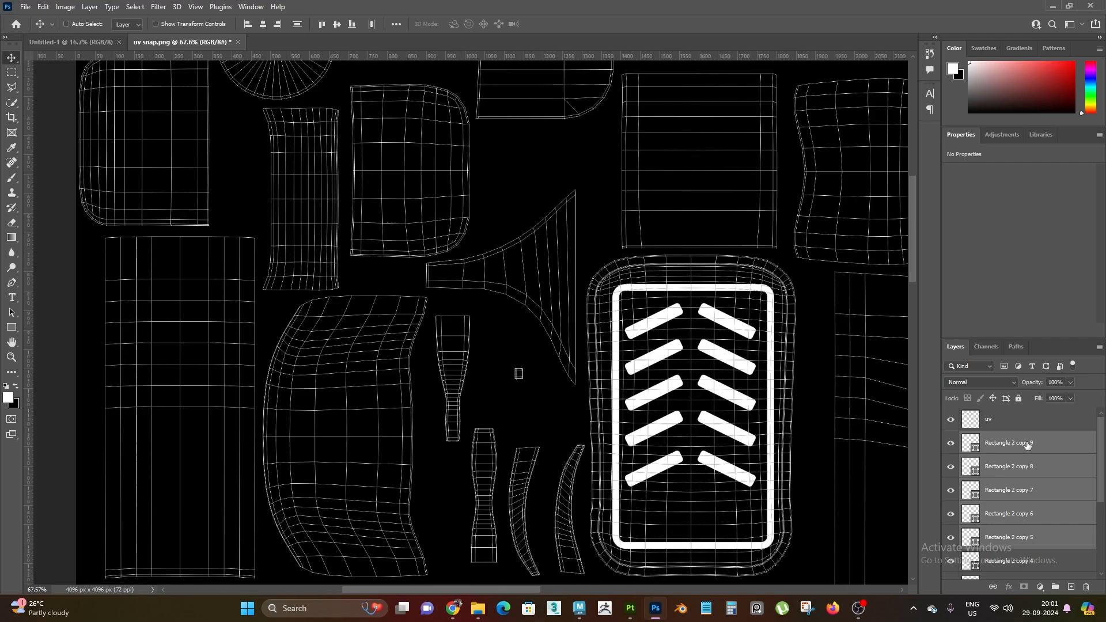
pyautogui.click(1025, 442)
pyautogui.click(1071, 587)
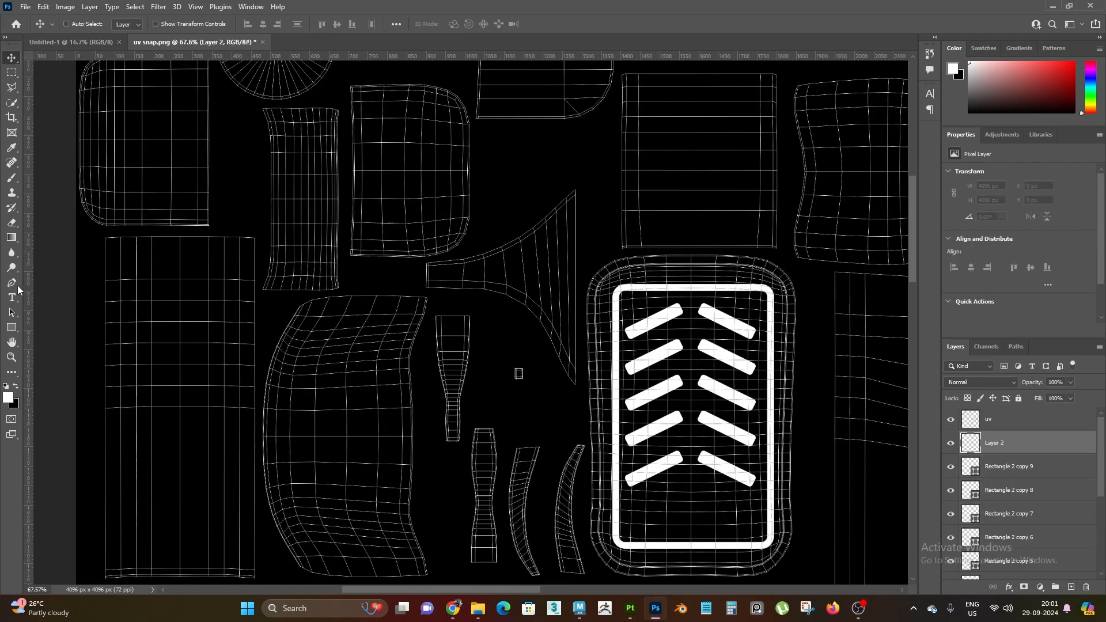
# - Draw a closed, curved triangular Pen path about 243 × 325 px just inside the handstop's UV shell
pyautogui.keyDown('alt'); pyautogui.scroll(6, 448, 259); pyautogui.keyUp('alt')
pyautogui.click(492, 269)
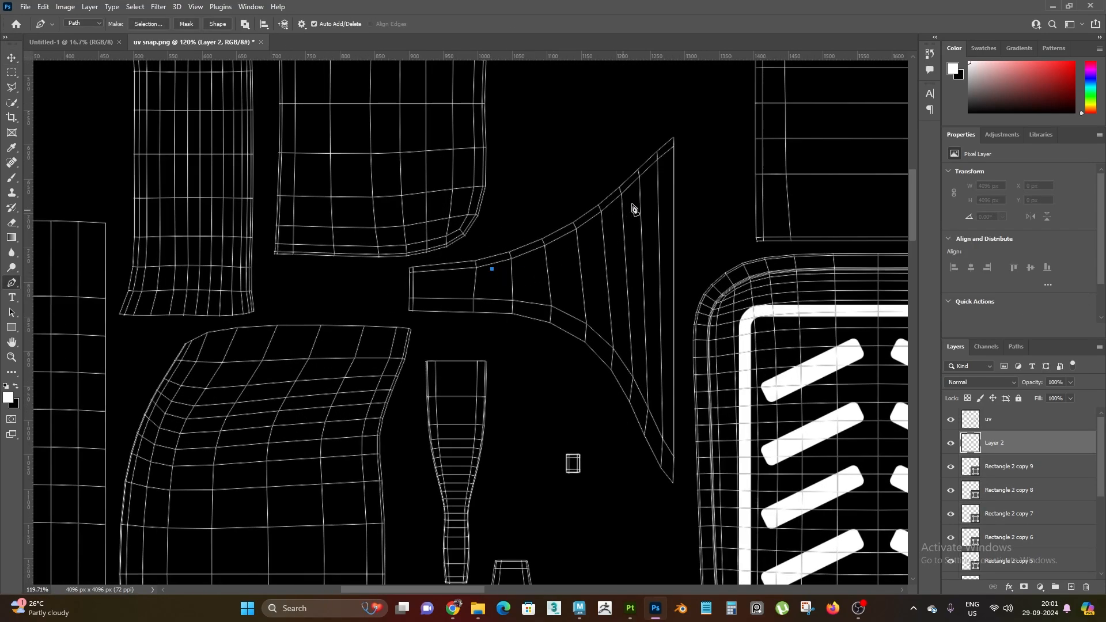
pyautogui.moveTo(659, 170); pyautogui.dragTo(751, 79)
pyautogui.keyDown('alt'); pyautogui.click(660, 172); pyautogui.keyUp('alt')
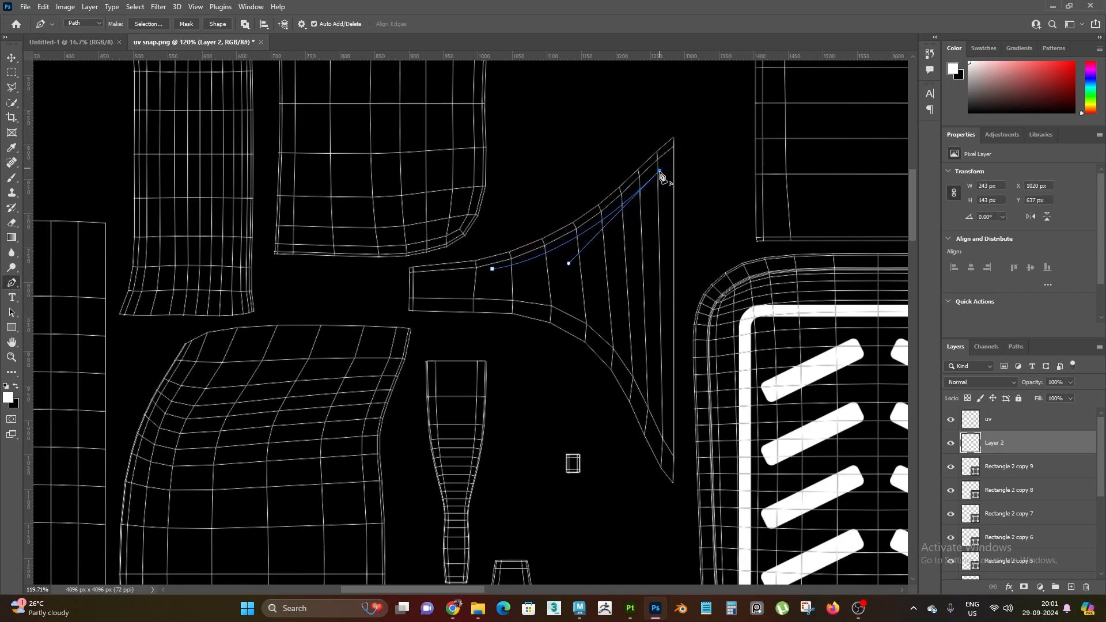
pyautogui.click(660, 395)
pyautogui.moveTo(494, 285); pyautogui.dragTo(342, 267)
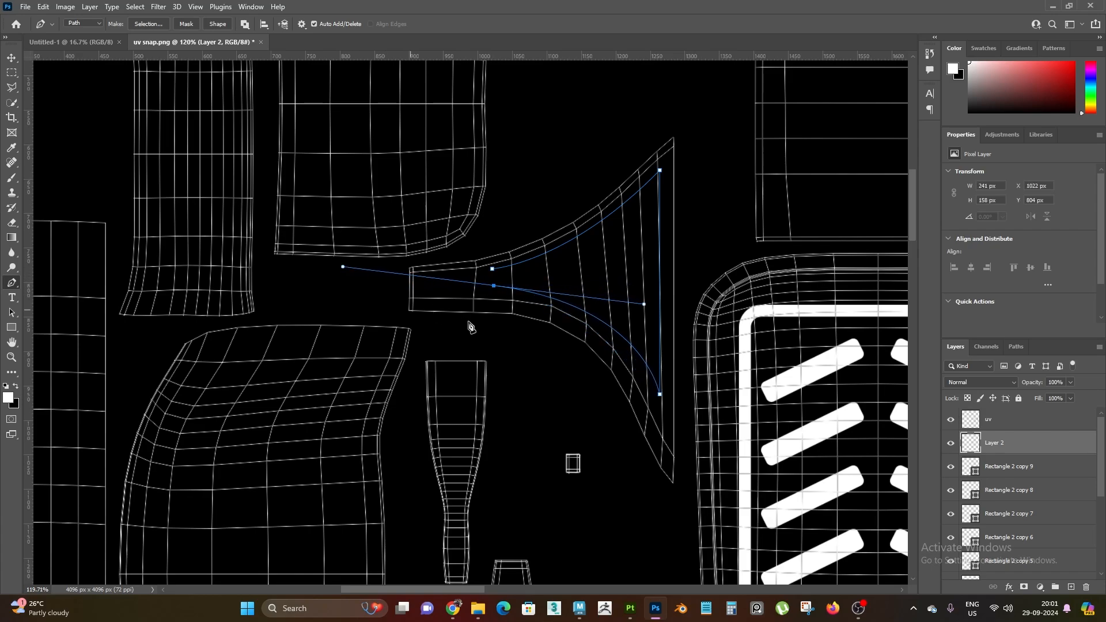
pyautogui.keyDown('alt'); pyautogui.click(494, 287); pyautogui.keyUp('alt')
pyautogui.click(493, 270)
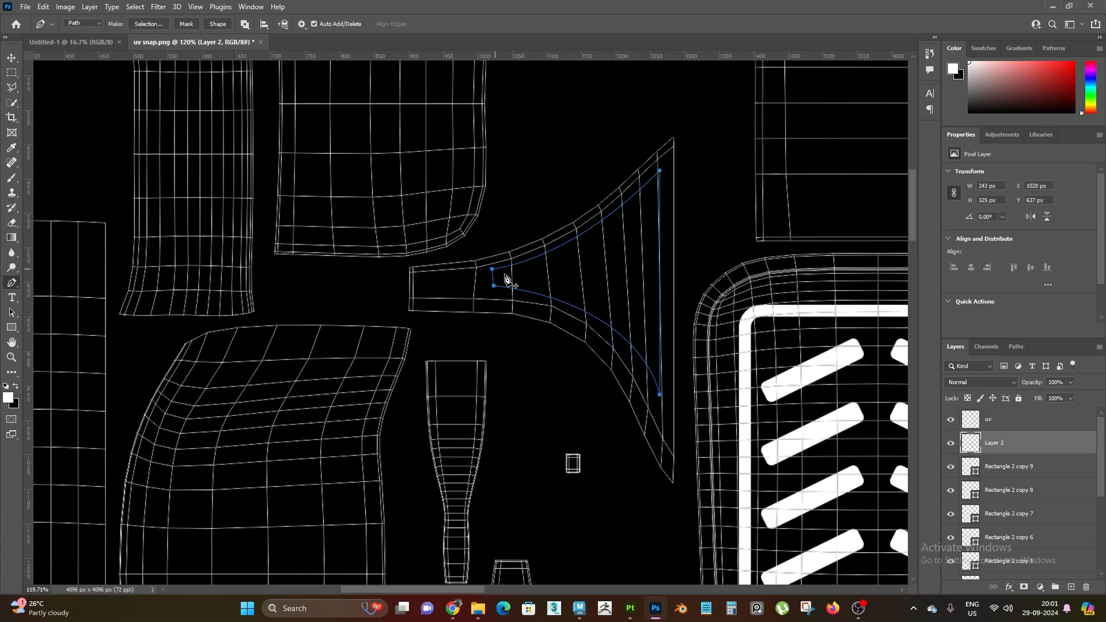
# - Turn the triangular path into a new anti-aliased selection with a feather radius of 0 pixels
pyautogui.keyDown('alt'); pyautogui.scroll(-5, 582, 312); pyautogui.keyUp('alt')
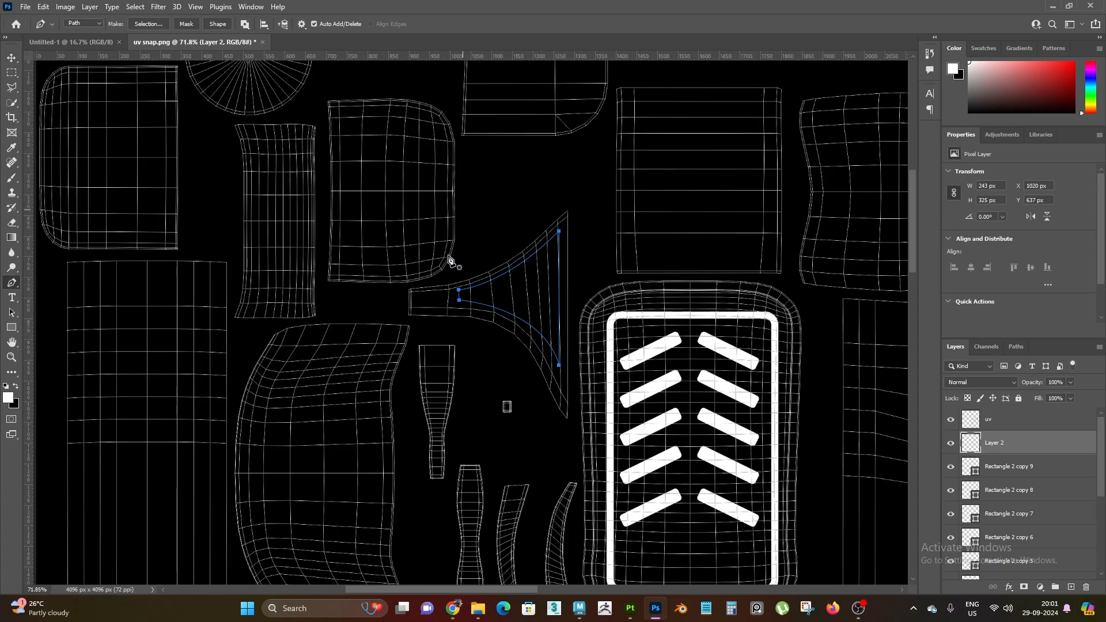
pyautogui.keyDown('alt'); pyautogui.scroll(10, 459, 291); pyautogui.keyUp('alt')
pyautogui.press('v')
pyautogui.keyDown('alt'); pyautogui.scroll(-9, 482, 323); pyautogui.keyUp('alt')
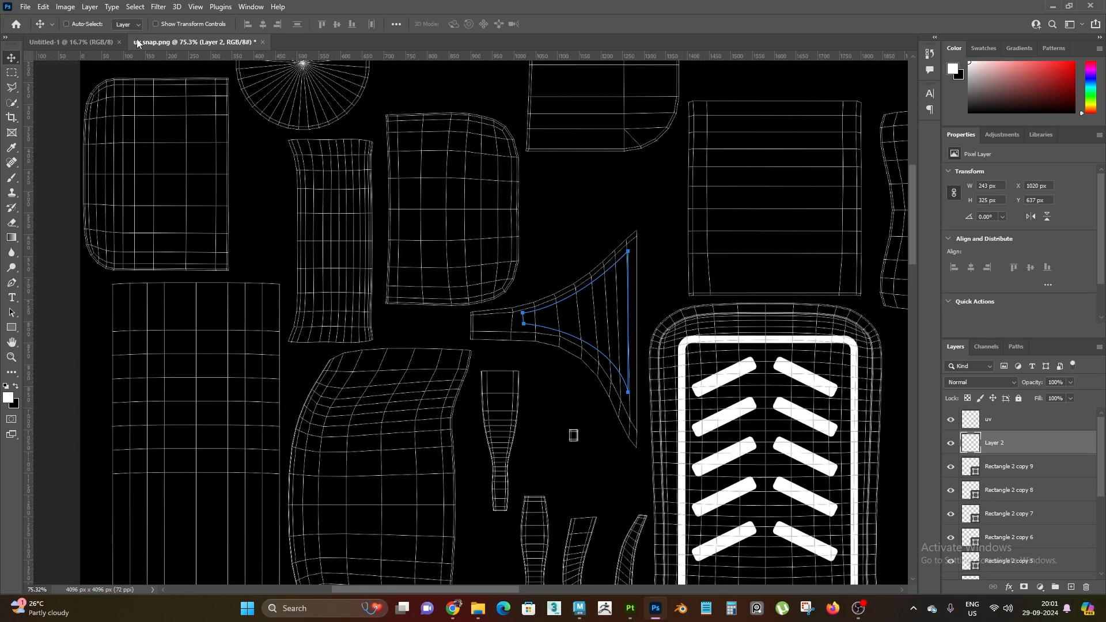
pyautogui.click(13, 282)
pyautogui.click(149, 25)
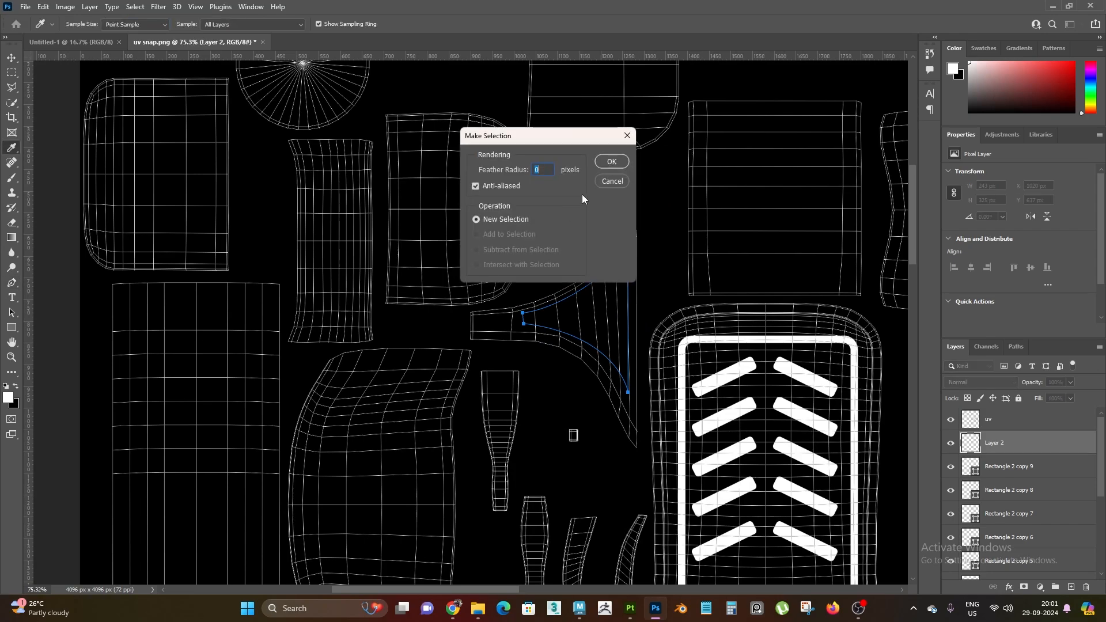
pyautogui.click(610, 159)
# - Swap the foreground and background colours and fill the triangular selection with white on the new layer
pyautogui.keyDown('alt'); pyautogui.scroll(5, 591, 306); pyautogui.keyUp('alt')
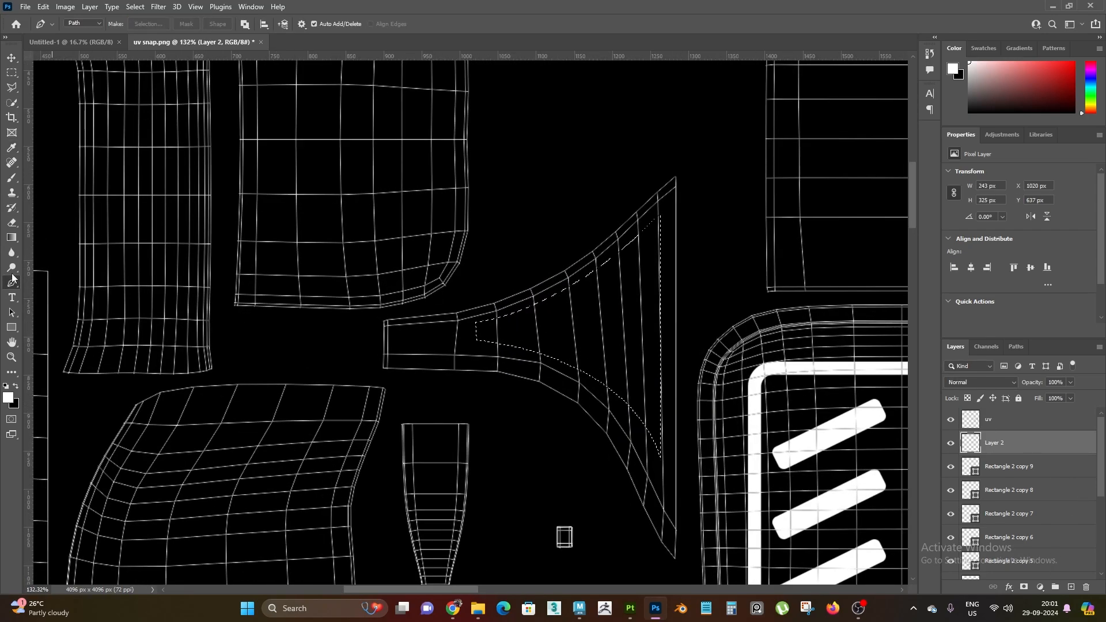
pyautogui.click(17, 385)
pyautogui.hotkey('ctrl', 'BackSpace')
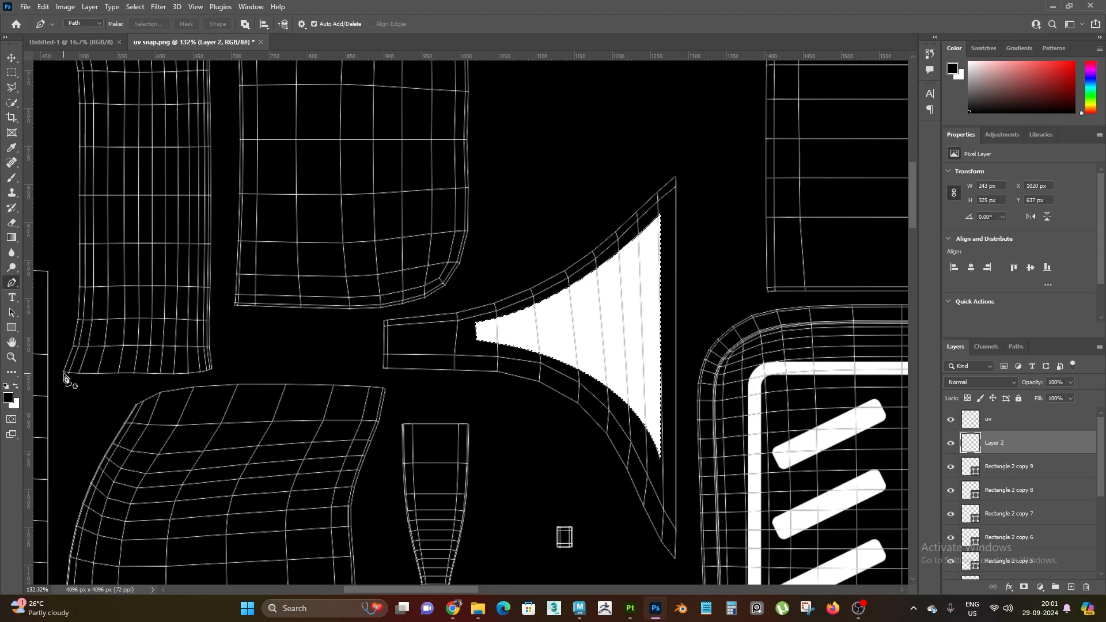
# - Hide the uv wireframe layer so only the white shapes show on the black background
pyautogui.keyDown('alt'); pyautogui.scroll(-5, 603, 230); pyautogui.keyUp('alt')
pyautogui.keyDown('alt'); pyautogui.scroll(-2, 603, 231); pyautogui.keyUp('alt')
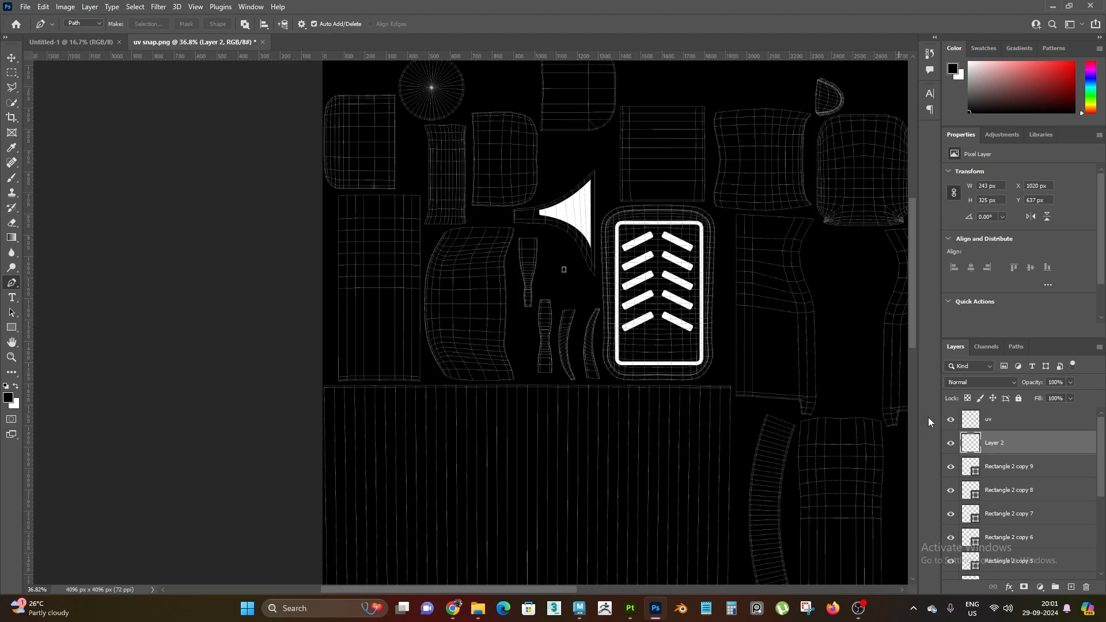
pyautogui.click(951, 419)
pyautogui.keyDown('alt'); pyautogui.scroll(-6, 519, 271); pyautogui.keyUp('alt')
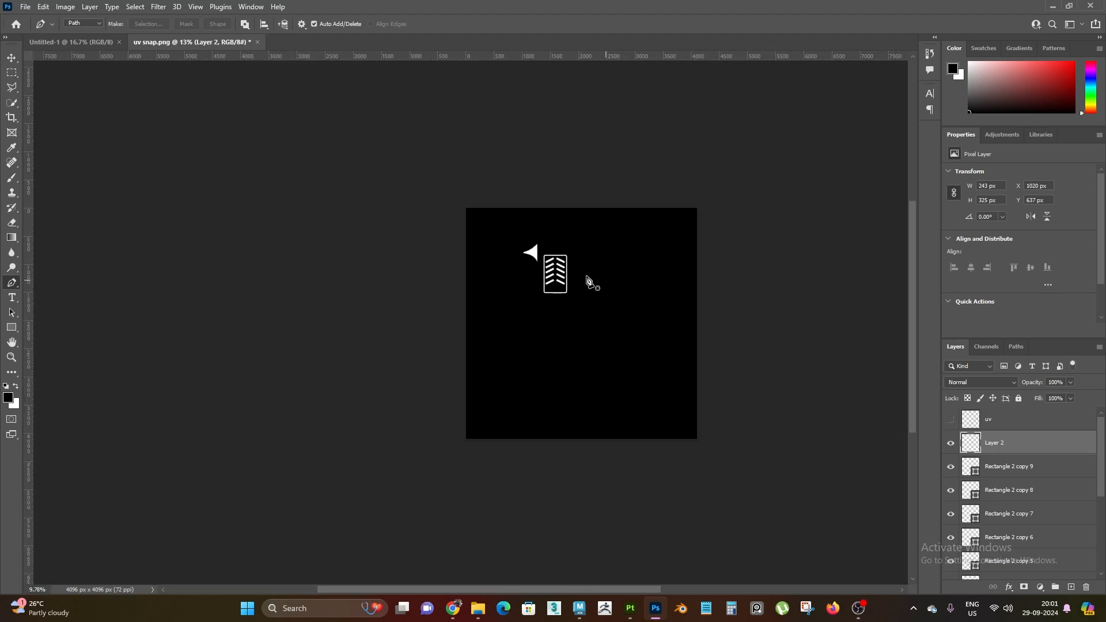
# - Examine the white handstop shape and the framed slanted bars on the black background from near and far
pyautogui.keyDown('alt'); pyautogui.scroll(5, 553, 256); pyautogui.keyUp('alt')
pyautogui.keyDown('alt'); pyautogui.scroll(-3, 530, 291); pyautogui.keyUp('alt')
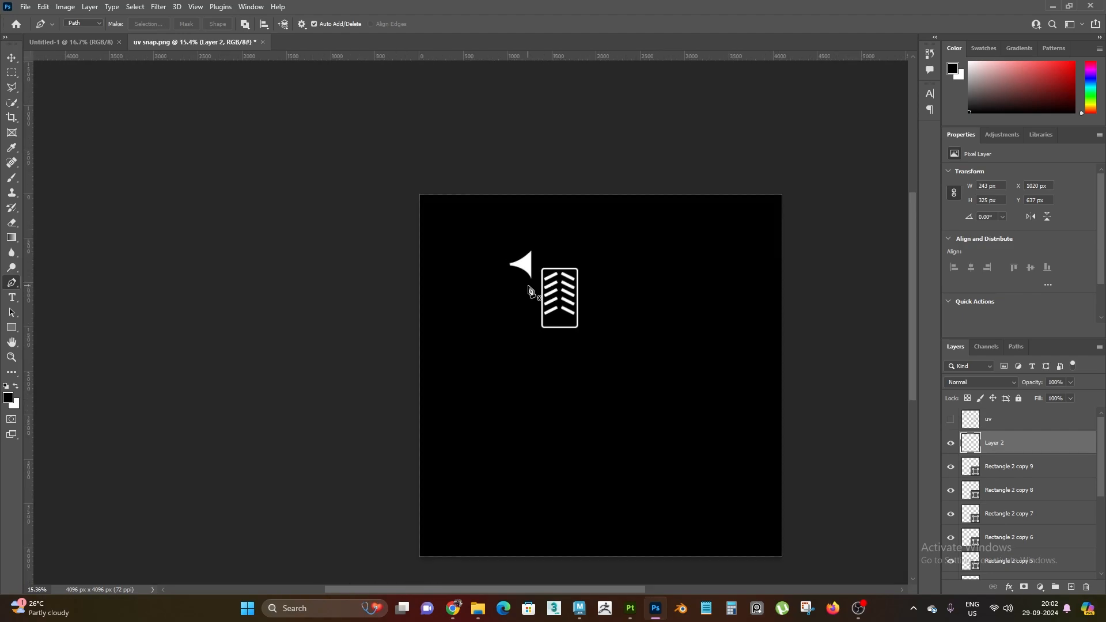
pyautogui.keyDown('alt'); pyautogui.scroll(2, 530, 294); pyautogui.keyUp('alt')
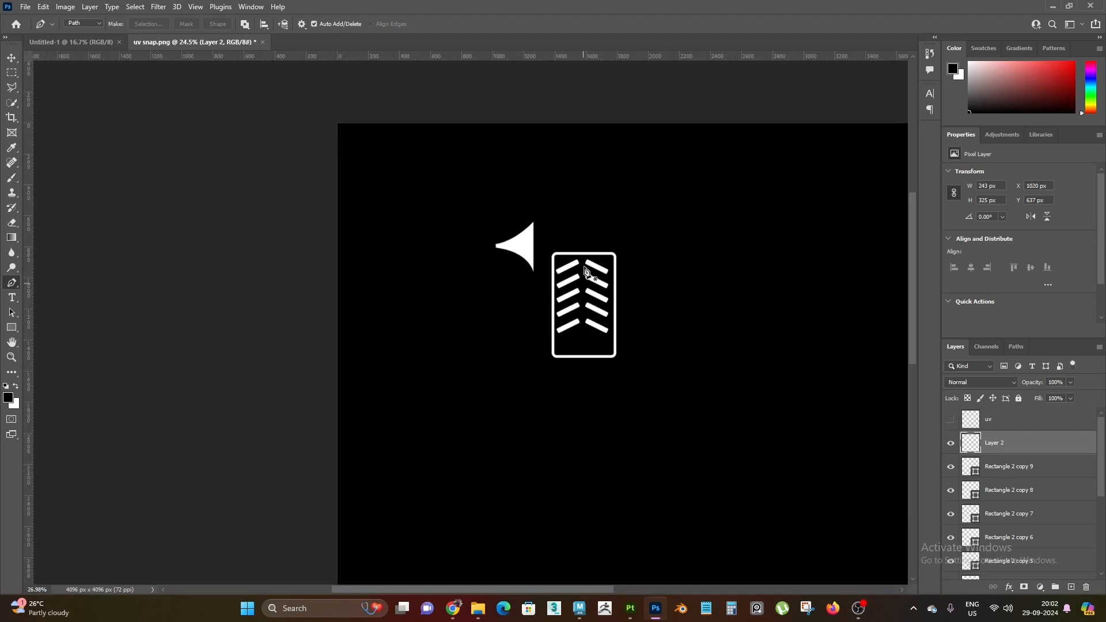
pyautogui.keyDown('alt'); pyautogui.scroll(3, 565, 275); pyautogui.keyUp('alt')
pyautogui.keyDown('alt'); pyautogui.scroll(-3, 536, 283); pyautogui.keyUp('alt')
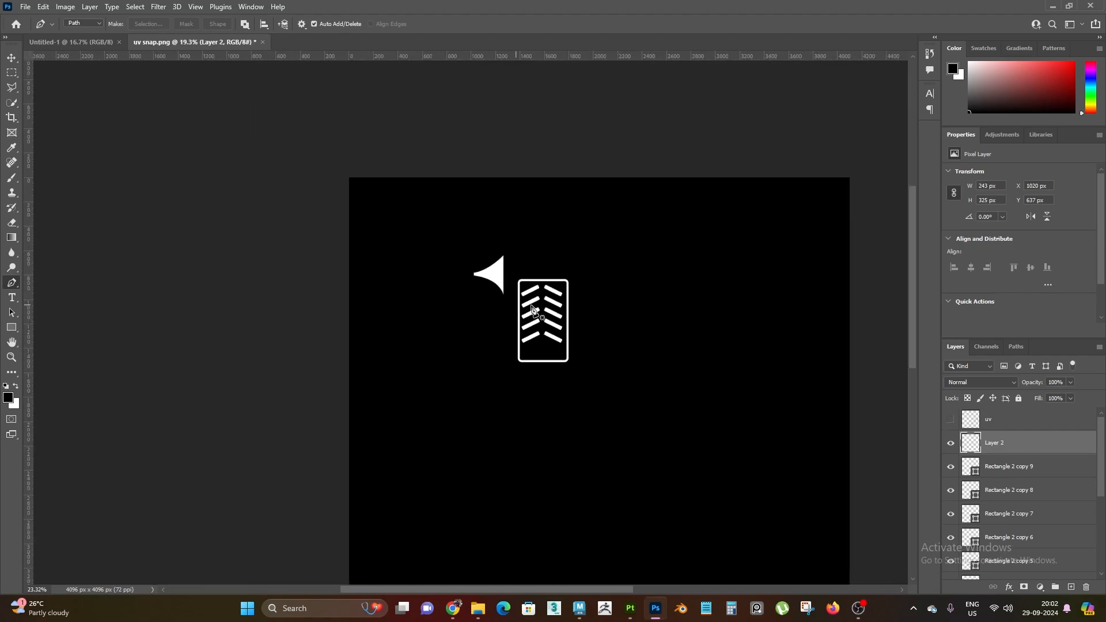
pyautogui.keyDown('alt'); pyautogui.scroll(4, 531, 310); pyautogui.keyUp('alt')
pyautogui.keyDown('alt'); pyautogui.scroll(-3, 674, 319); pyautogui.keyUp('alt')
pyautogui.keyDown('alt'); pyautogui.scroll(-1, 534, 338); pyautogui.keyUp('alt')
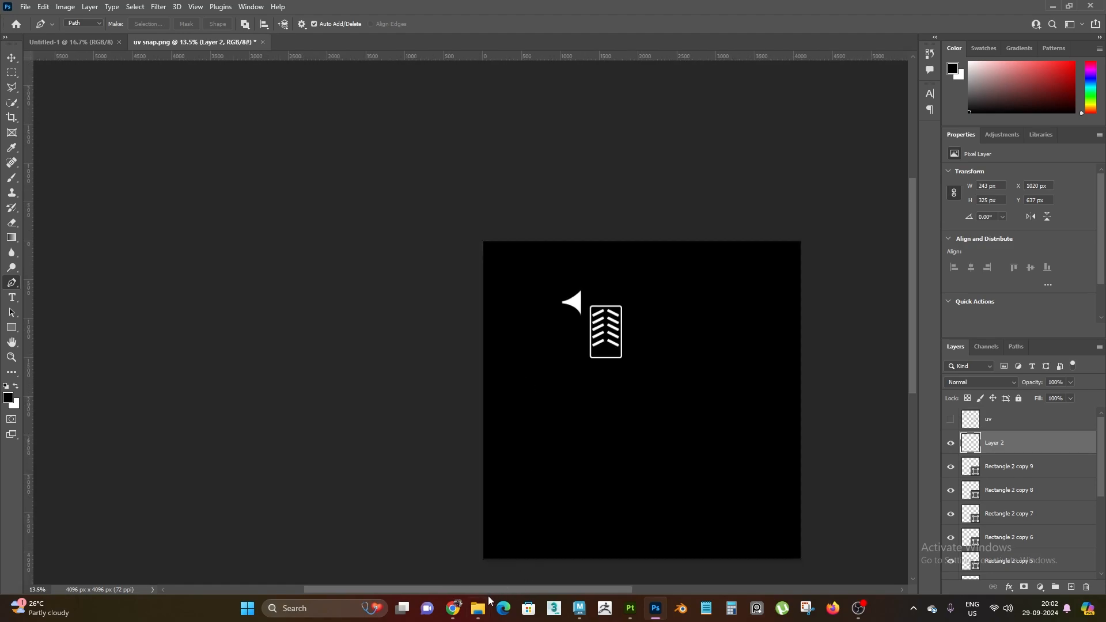
# - Place M_0_2 uv snap.jpg from the alphas folder into the uv snap.png document above Layer 2 and inspect its shapes
pyautogui.moveTo(483, 606)
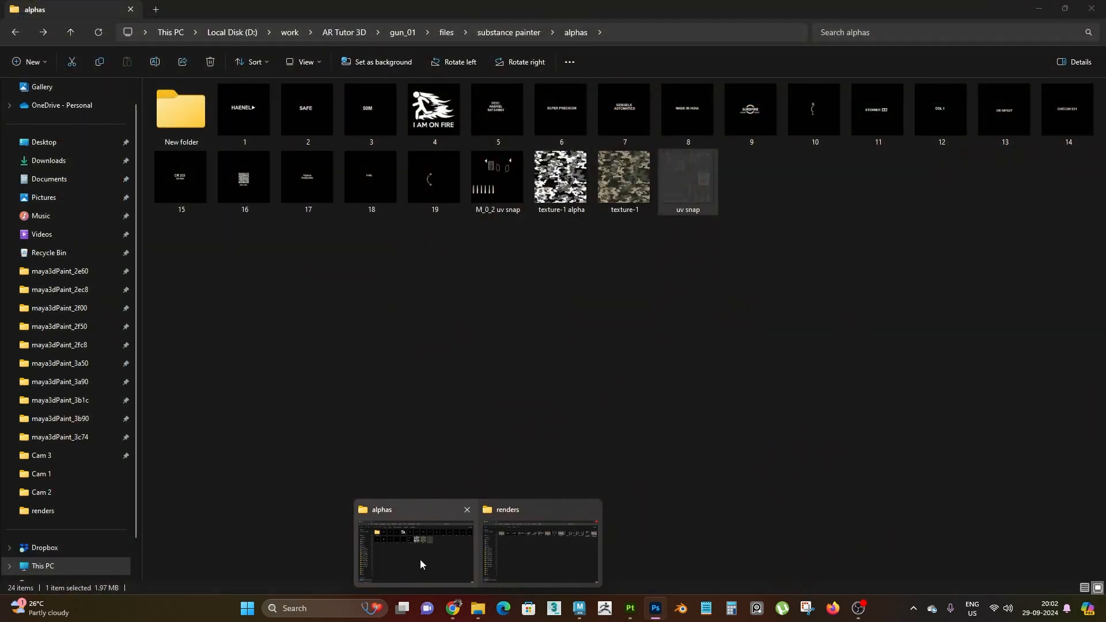
pyautogui.click(420, 558)
pyautogui.moveTo(499, 191); pyautogui.dragTo(657, 610)
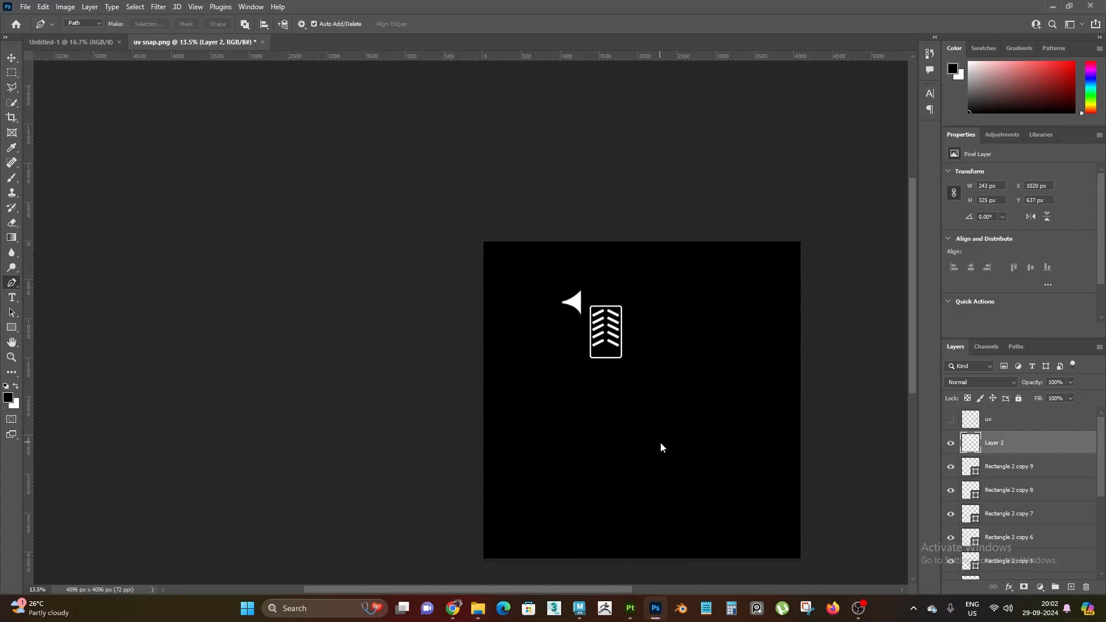
pyautogui.moveTo(661, 443); pyautogui.dragTo(802, 560)
pyautogui.press('Return')
pyautogui.press('p')
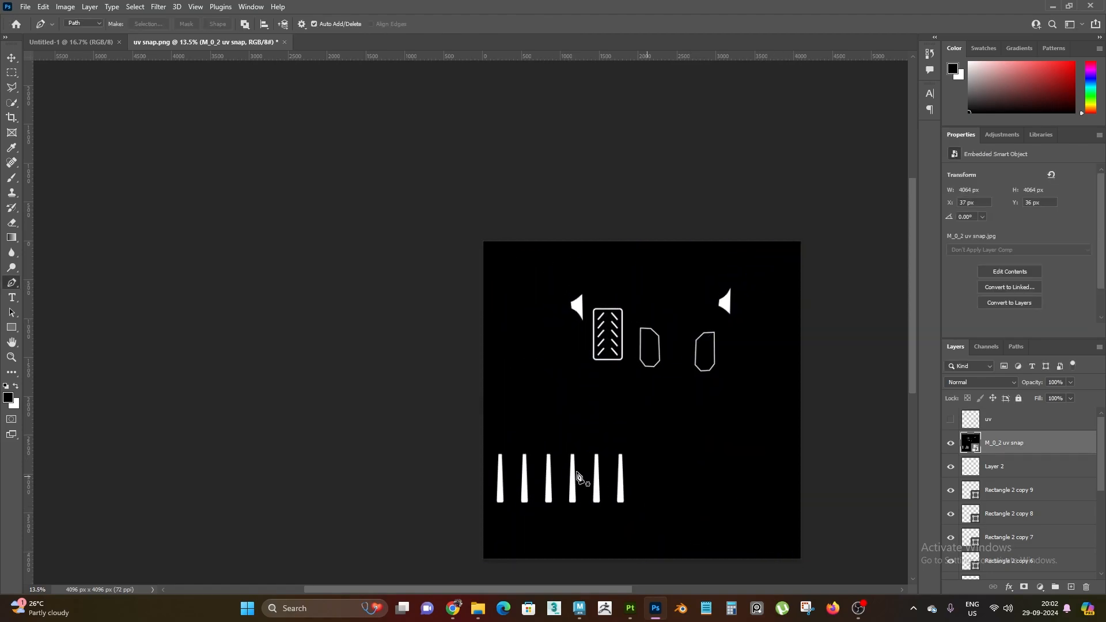
pyautogui.keyDown('alt'); pyautogui.scroll(2, 588, 500); pyautogui.keyUp('alt')
pyautogui.keyDown('alt'); pyautogui.scroll(3, 634, 194); pyautogui.keyUp('alt')
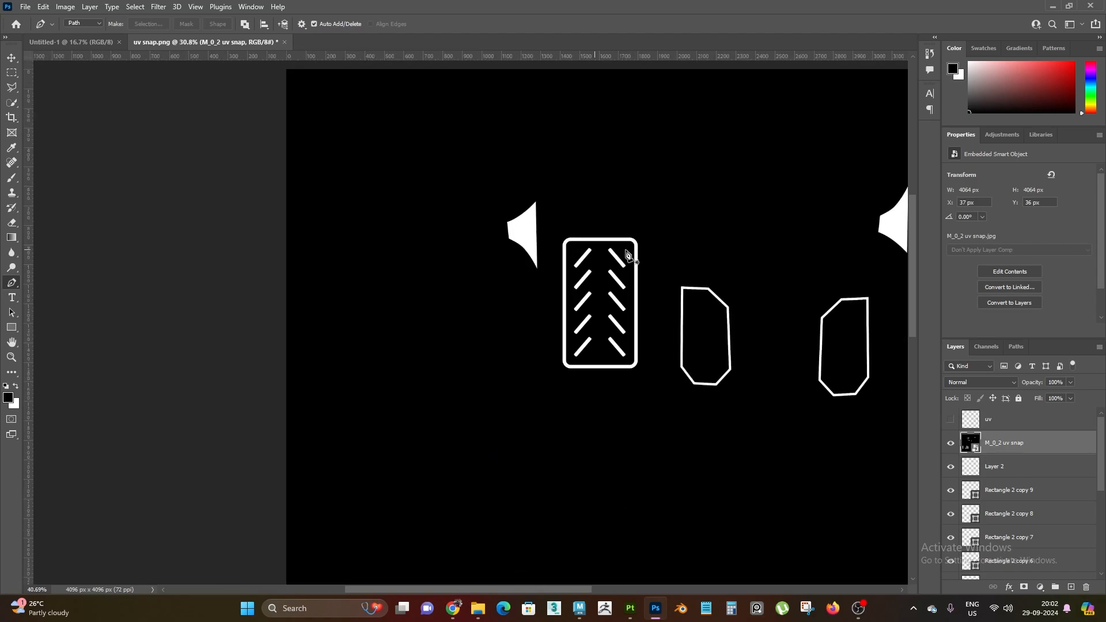
pyautogui.keyDown('alt'); pyautogui.scroll(-3, 507, 262); pyautogui.keyUp('alt')
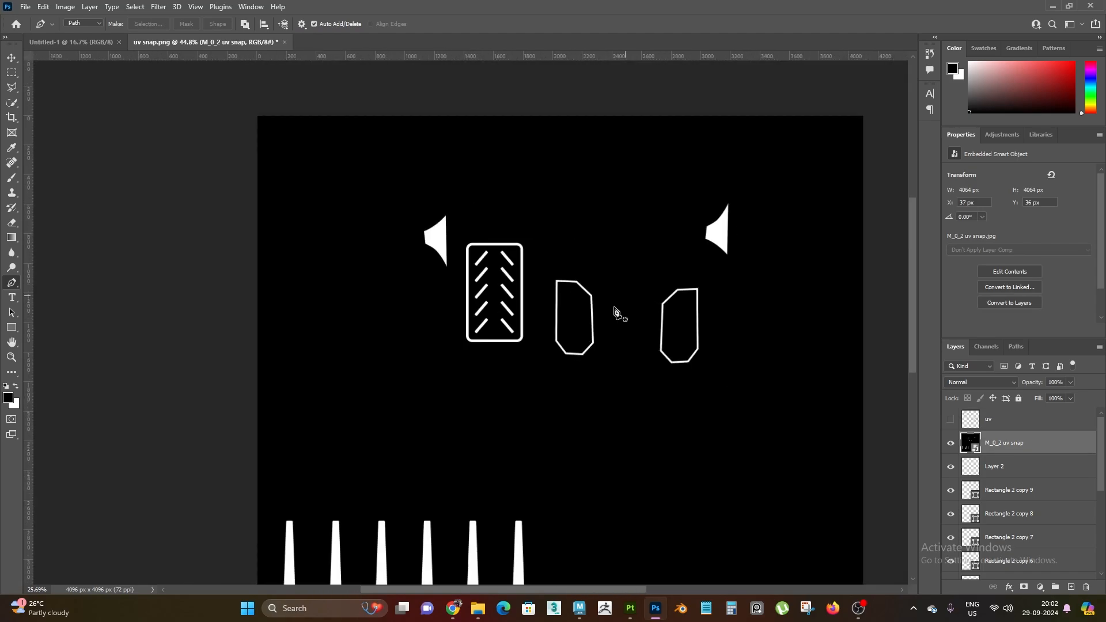
pyautogui.keyDown('alt'); pyautogui.scroll(-3, 615, 455); pyautogui.keyUp('alt')
pyautogui.keyDown('alt'); pyautogui.scroll(4, 568, 403); pyautogui.keyUp('alt')
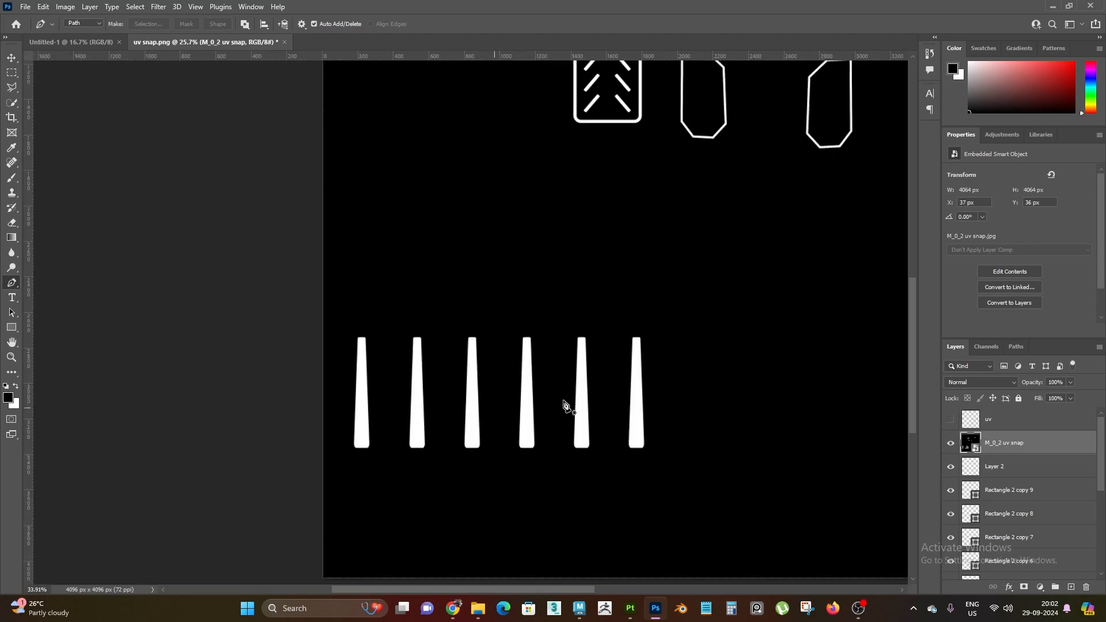
# - Switch to Maya and select the large rectangular UV shell in the lower-left area of the gun's UV layout
pyautogui.click(579, 608)
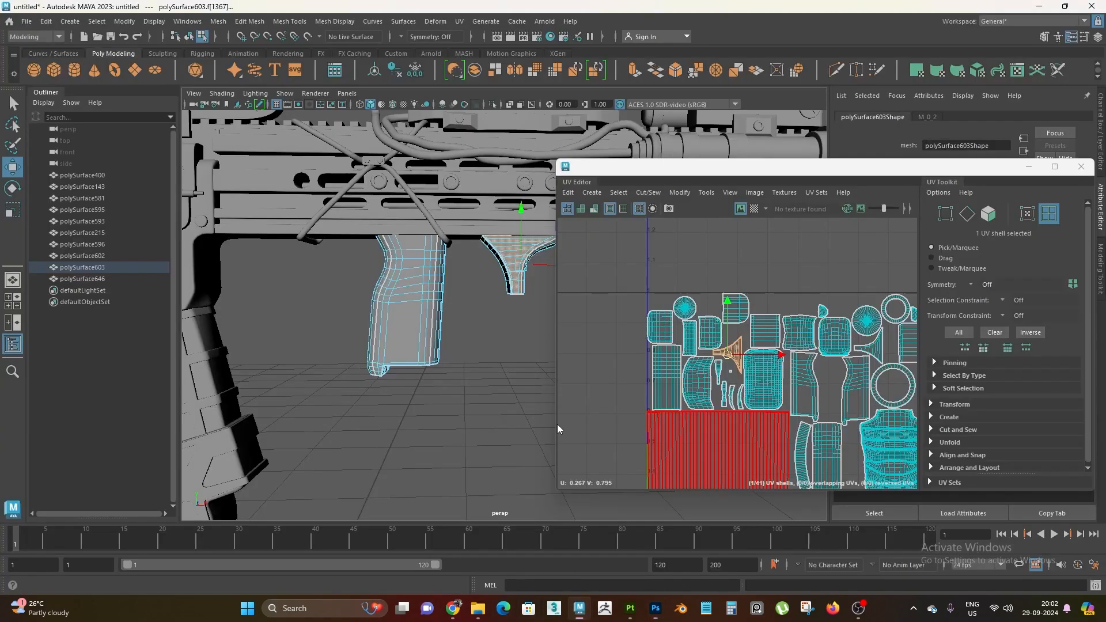
pyautogui.scroll(-4, 333, 217)
pyautogui.keyDown('alt'); pyautogui.moveTo(333, 217); pyautogui.dragTo(424, 319); pyautogui.keyUp('alt')
pyautogui.keyDown('alt'); pyautogui.moveTo(321, 346); pyautogui.dragTo(425, 291, button='middle'); pyautogui.keyUp('alt')
pyautogui.scroll(-4, 720, 323)
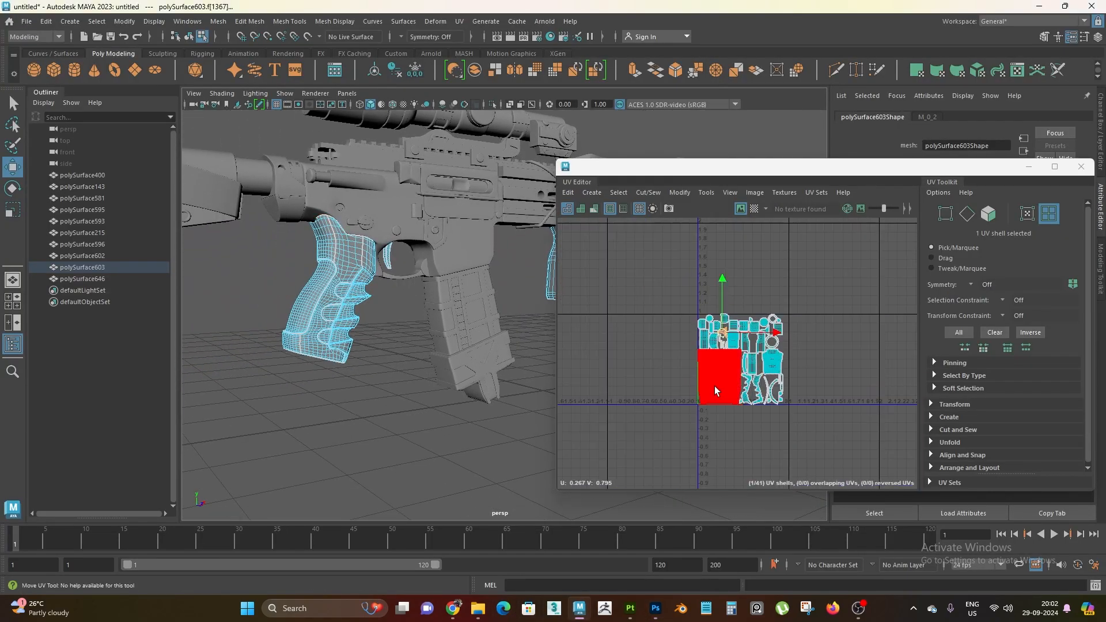
pyautogui.moveTo(848, 344); pyautogui.dragTo(798, 317, button='right')
pyautogui.click(720, 393)
# - Examine the suppressor at the front of the gun that belongs to the selected UV shell
pyautogui.keyDown('alt'); pyautogui.moveTo(259, 345); pyautogui.dragTo(474, 464, button='right'); pyautogui.keyUp('alt')
pyautogui.keyDown('alt'); pyautogui.moveTo(474, 464); pyautogui.dragTo(381, 313); pyautogui.keyUp('alt')
pyautogui.keyDown('alt'); pyautogui.moveTo(380, 313); pyautogui.dragTo(113, 340, button='middle'); pyautogui.keyUp('alt')
pyautogui.keyDown('alt'); pyautogui.moveTo(513, 306); pyautogui.dragTo(390, 312, button='middle'); pyautogui.keyUp('alt')
pyautogui.keyDown('alt'); pyautogui.moveTo(390, 311); pyautogui.dragTo(437, 340); pyautogui.keyUp('alt')
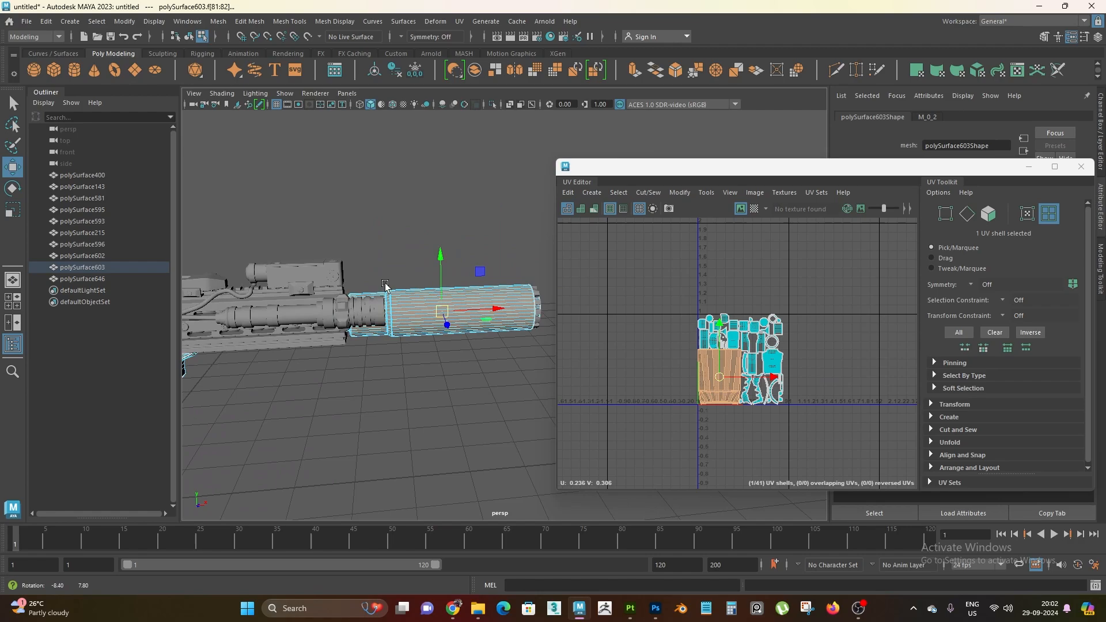
pyautogui.keyDown('alt'); pyautogui.moveTo(438, 340); pyautogui.dragTo(489, 340, button='right'); pyautogui.keyUp('alt')
pyautogui.keyDown('alt'); pyautogui.moveTo(709, 388); pyautogui.dragTo(745, 385, button='right'); pyautogui.keyUp('alt')
pyautogui.scroll(-2, 428, 295)
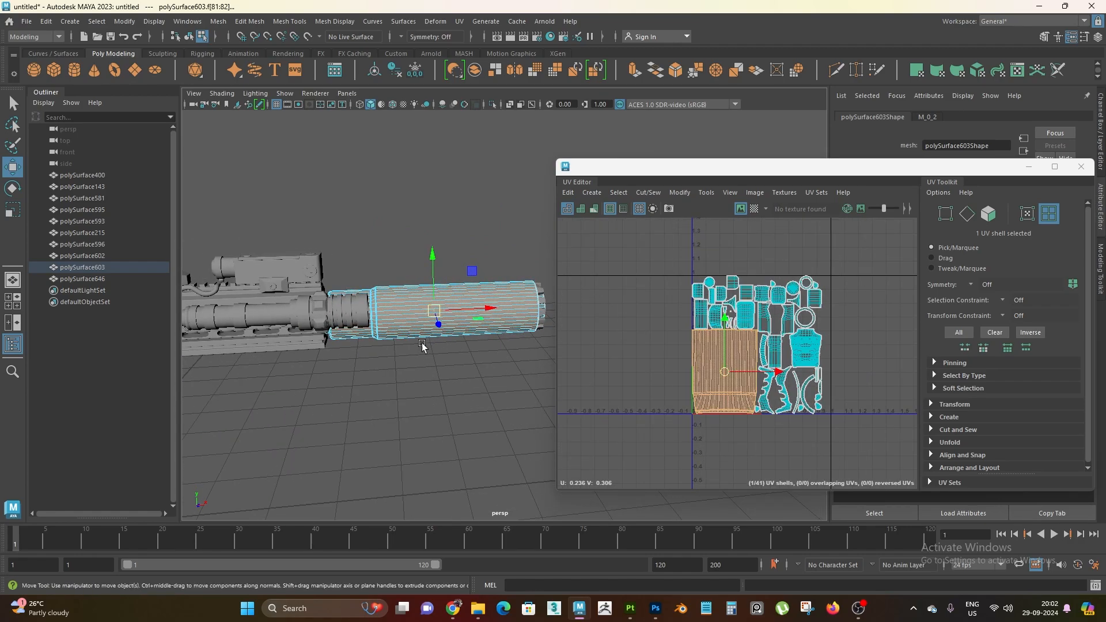
pyautogui.keyDown('alt'); pyautogui.moveTo(422, 346); pyautogui.dragTo(424, 306); pyautogui.keyUp('alt')
# - Open 2.jpg from the renders folder, go to 1.jpg, inspect the tapered stripes on the suppressor up close, and close the viewer
pyautogui.moveTo(484, 606)
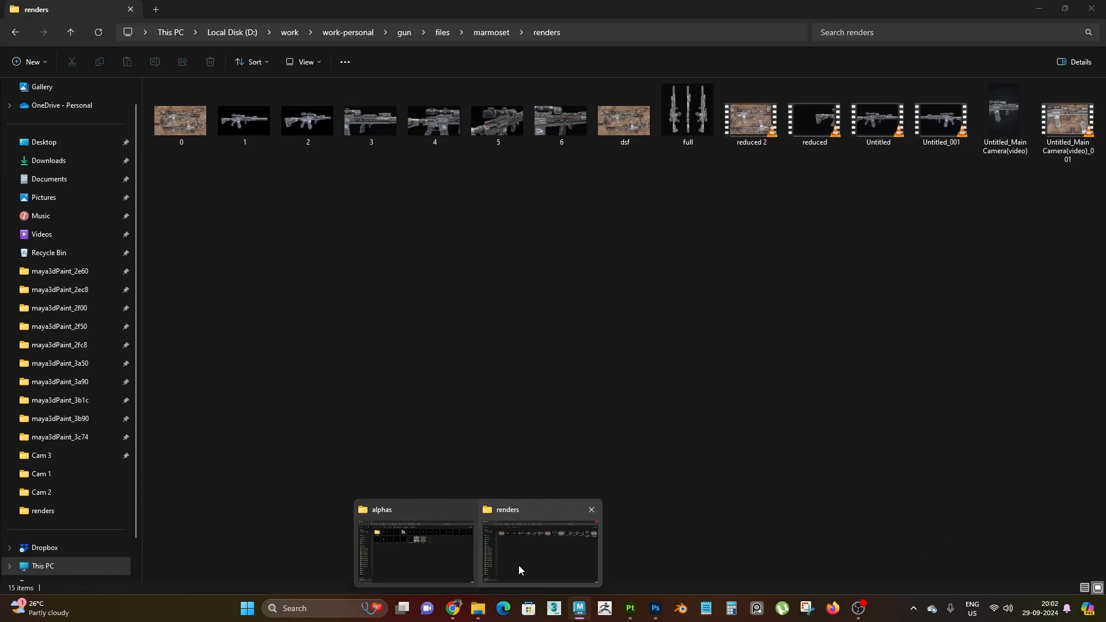
pyautogui.click(519, 565)
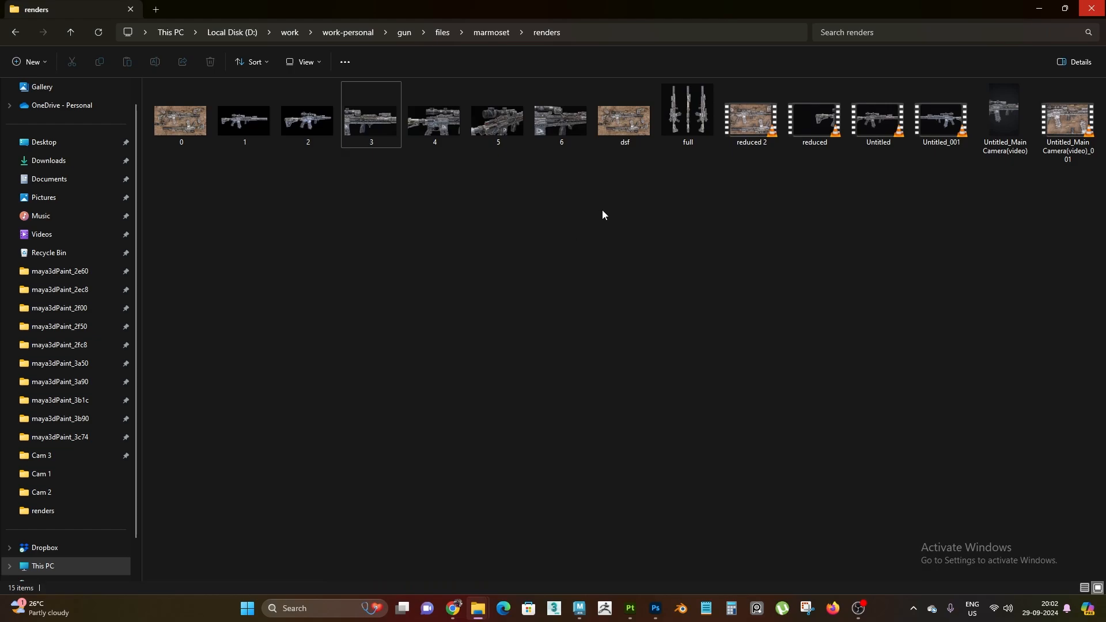
pyautogui.doubleClick(307, 121)
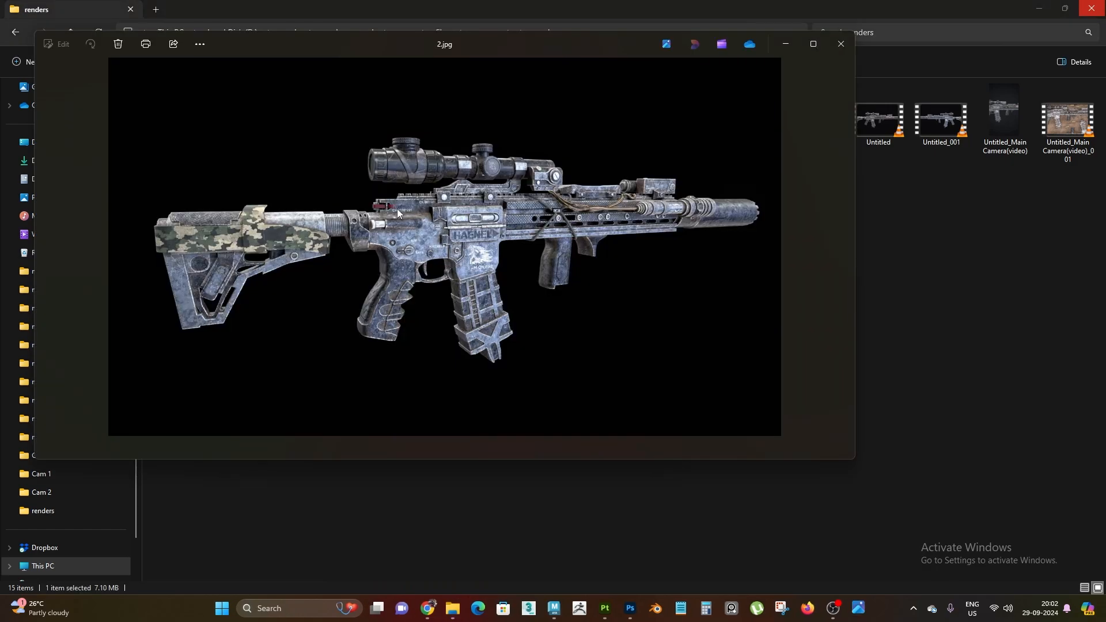
pyautogui.click(48, 248)
pyautogui.scroll(5, 478, 299)
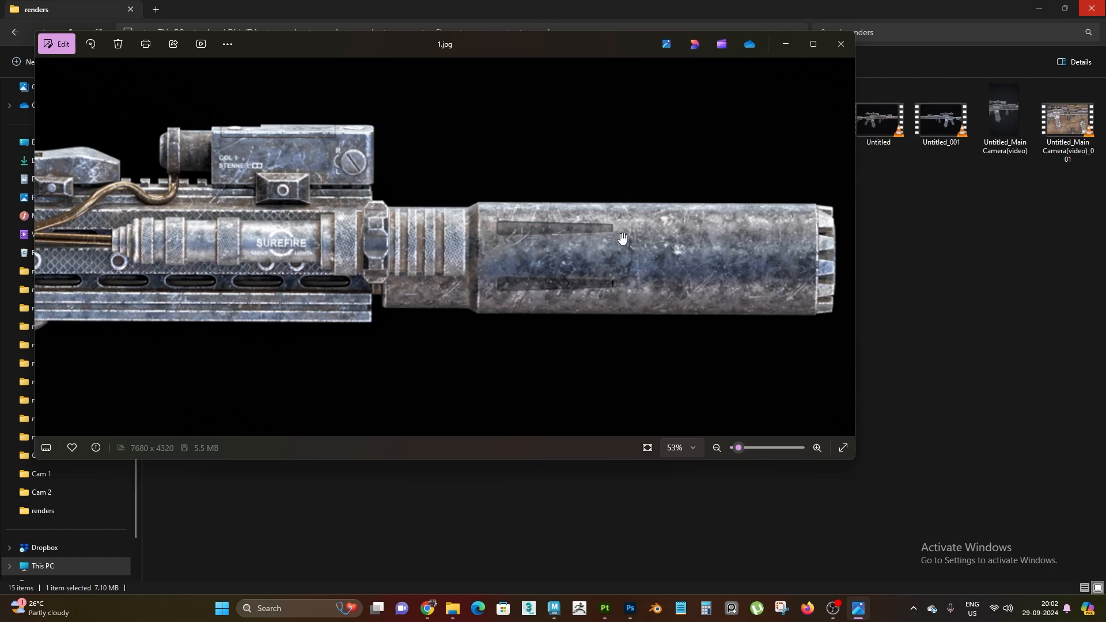
pyautogui.click(840, 45)
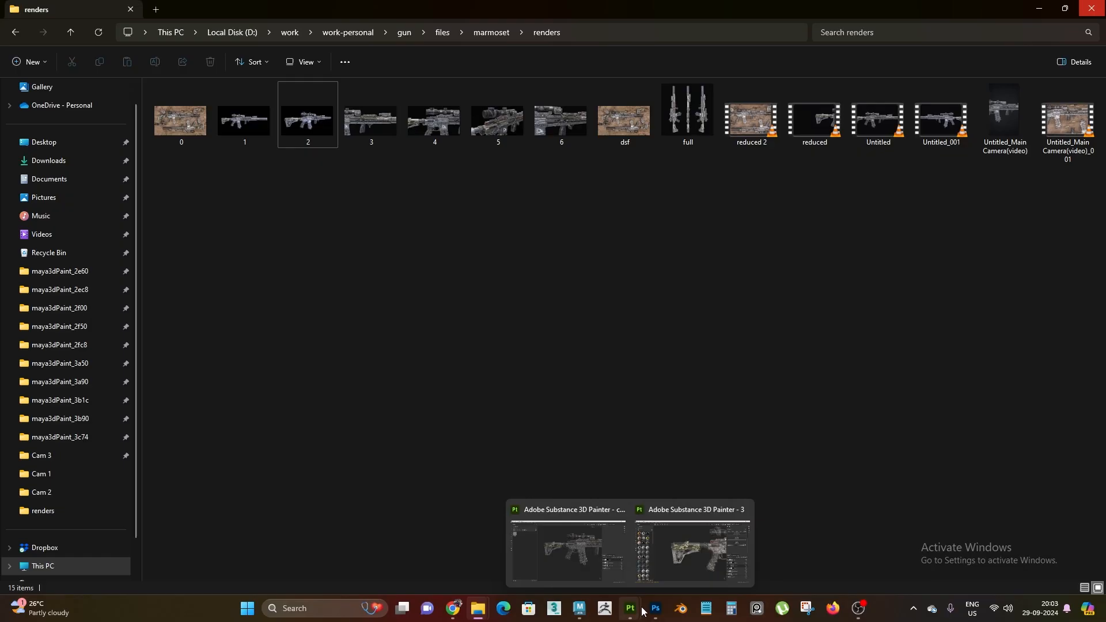
# - Switch back to Photoshop and examine the six tapered bars, the two angular outlines and the other shapes of the placed alpha
pyautogui.click(655, 609)
pyautogui.keyDown('alt'); pyautogui.scroll(1, 391, 403); pyautogui.keyUp('alt')
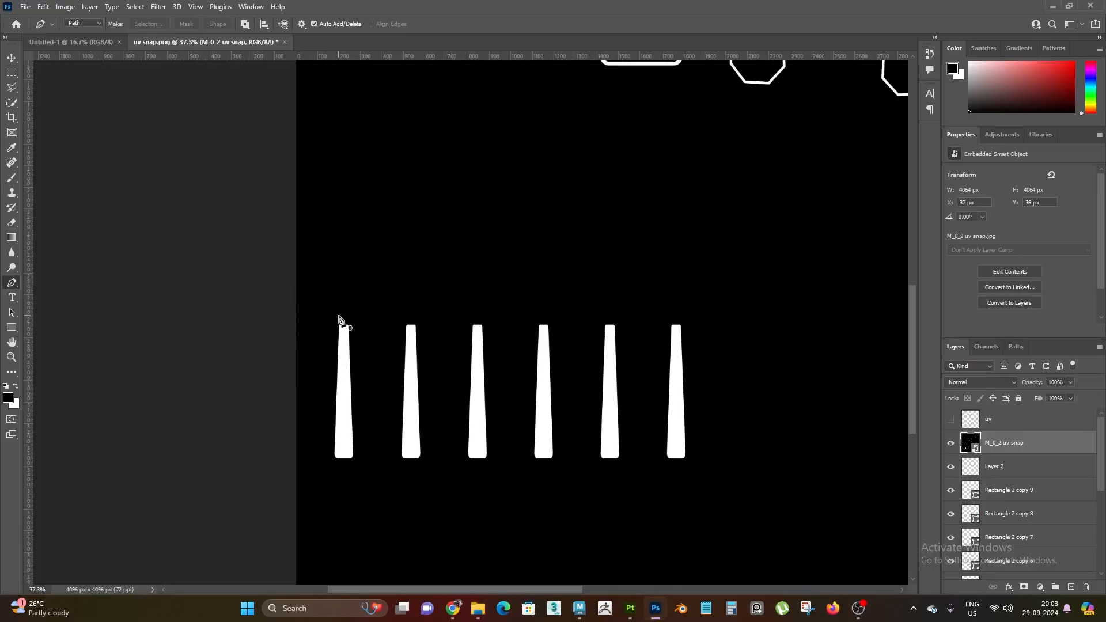
pyautogui.keyDown('alt'); pyautogui.scroll(-2, 412, 354); pyautogui.keyUp('alt')
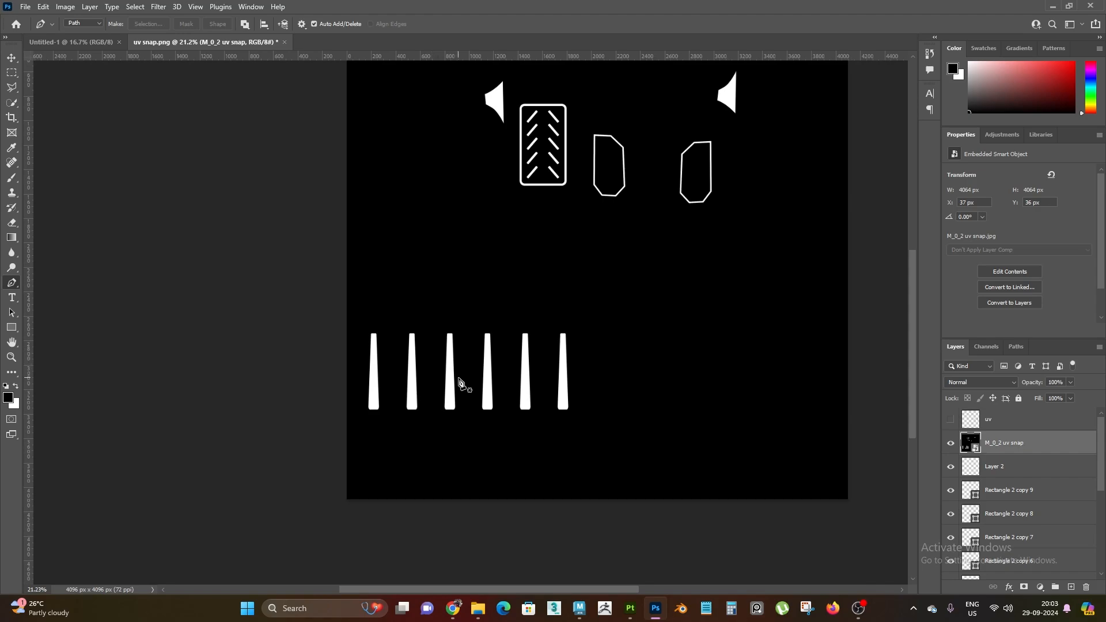
pyautogui.keyDown('alt'); pyautogui.scroll(-1, 563, 375); pyautogui.keyUp('alt')
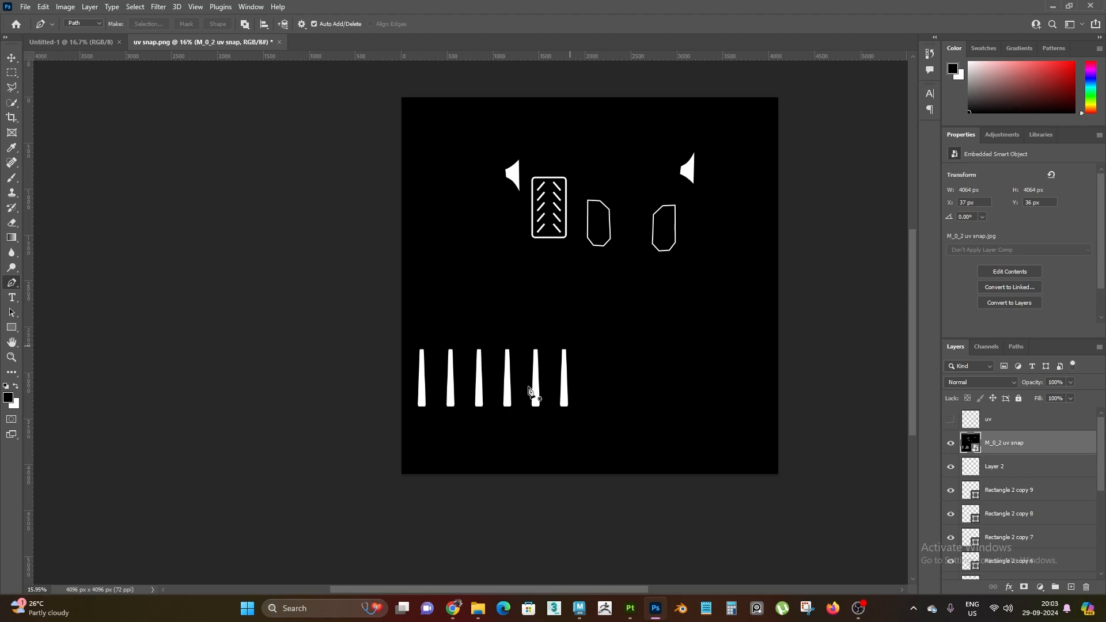
pyautogui.keyDown('alt'); pyautogui.scroll(2, 704, 215); pyautogui.keyUp('alt')
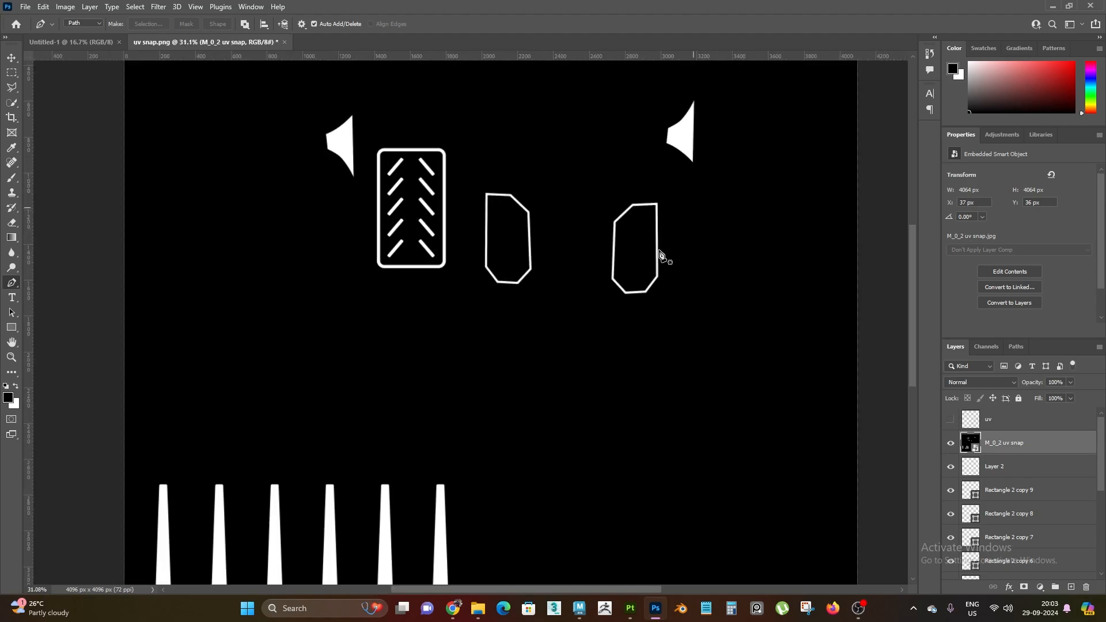
pyautogui.keyDown('alt'); pyautogui.scroll(-3, 659, 252); pyautogui.keyUp('alt')
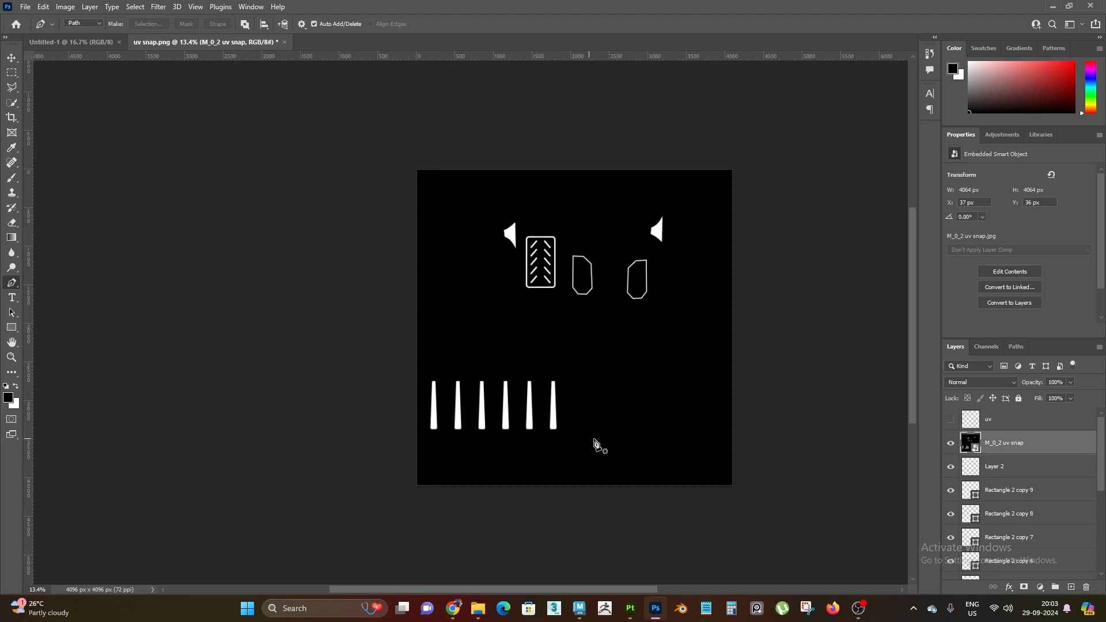
pyautogui.keyDown('alt'); pyautogui.scroll(1, 573, 441); pyautogui.keyUp('alt')
pyautogui.keyDown('alt'); pyautogui.scroll(2, 657, 288); pyautogui.keyUp('alt')
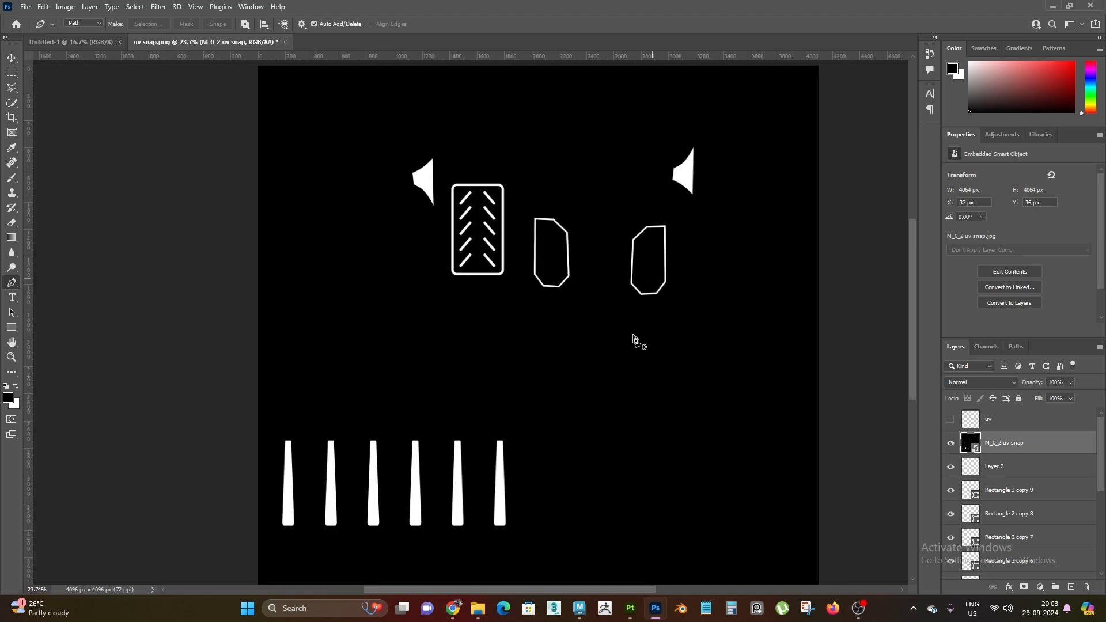
pyautogui.keyDown('alt'); pyautogui.scroll(-1, 634, 338); pyautogui.keyUp('alt')
pyautogui.keyDown('alt'); pyautogui.scroll(-1, 522, 313); pyautogui.keyUp('alt')
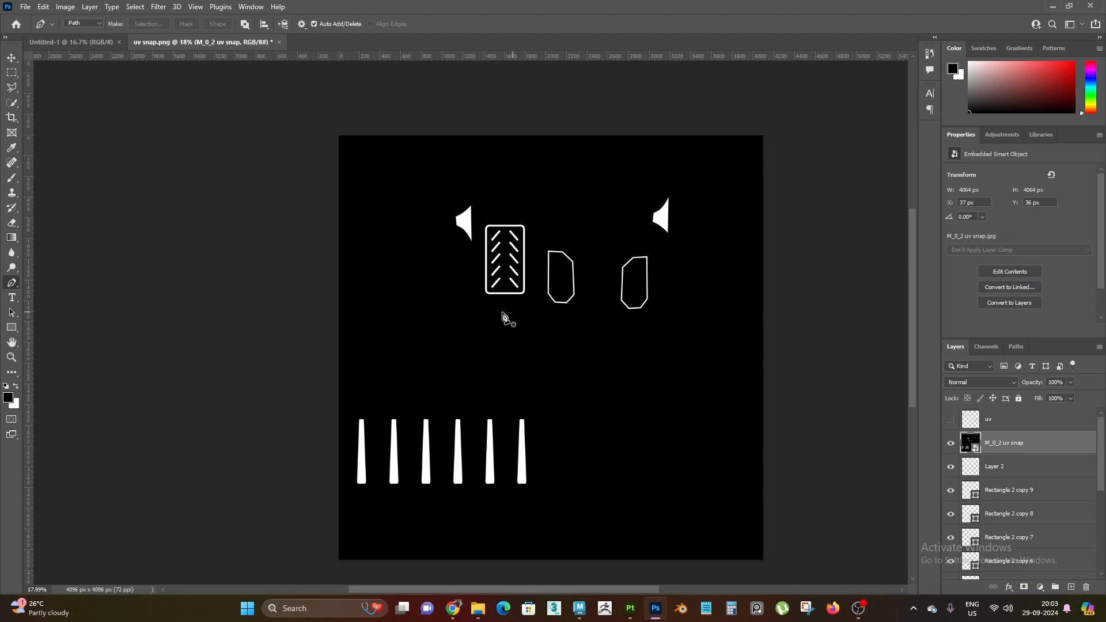
# - Close the uv snap.png document without saving and switch to the ch-05 project in Substance 3D Painter
pyautogui.click(279, 42)
pyautogui.click(550, 225)
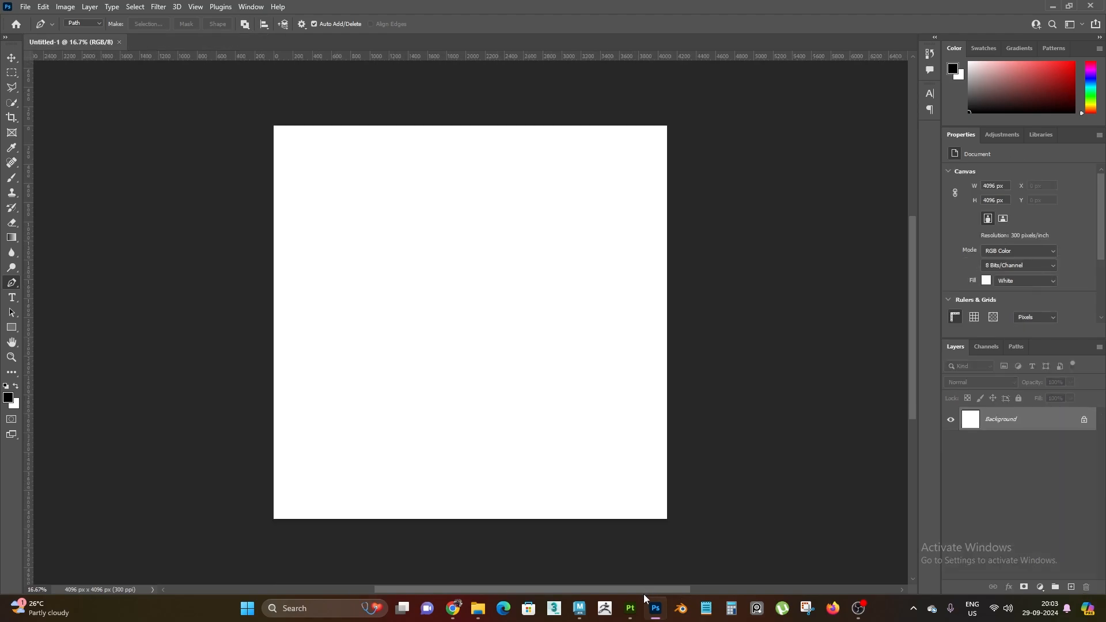
pyautogui.click(589, 549)
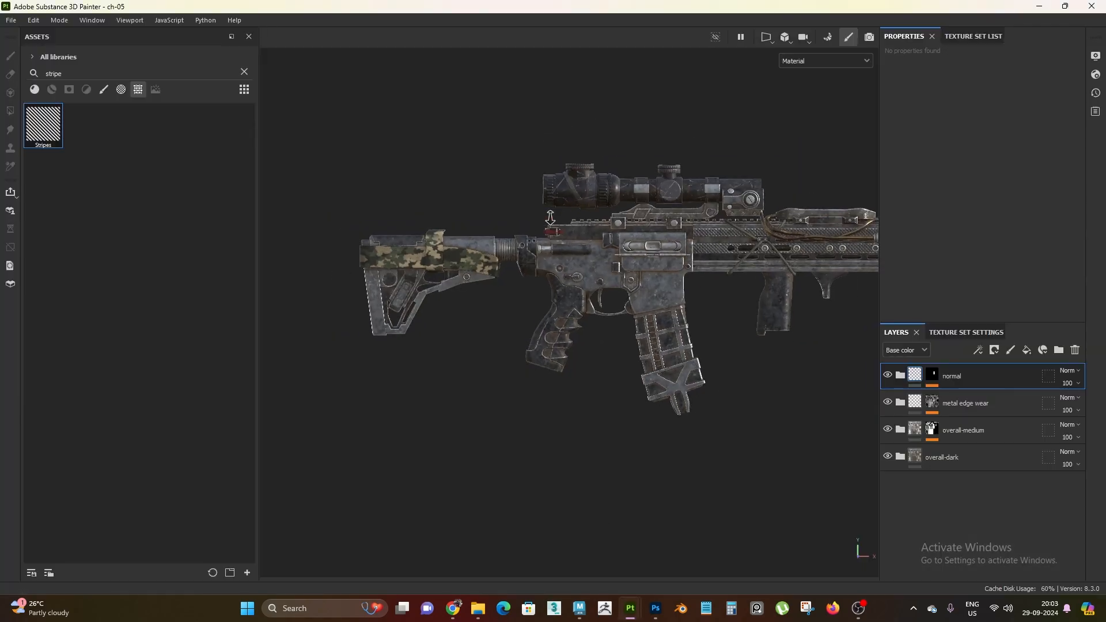
pyautogui.moveTo(639, 413); pyautogui.dragTo(811, 314, button='middle')
# - Hide and show the M_0_2 texture set to identify its parts, make it the active set, and collapse its metal edge wear folder
pyautogui.click(973, 37)
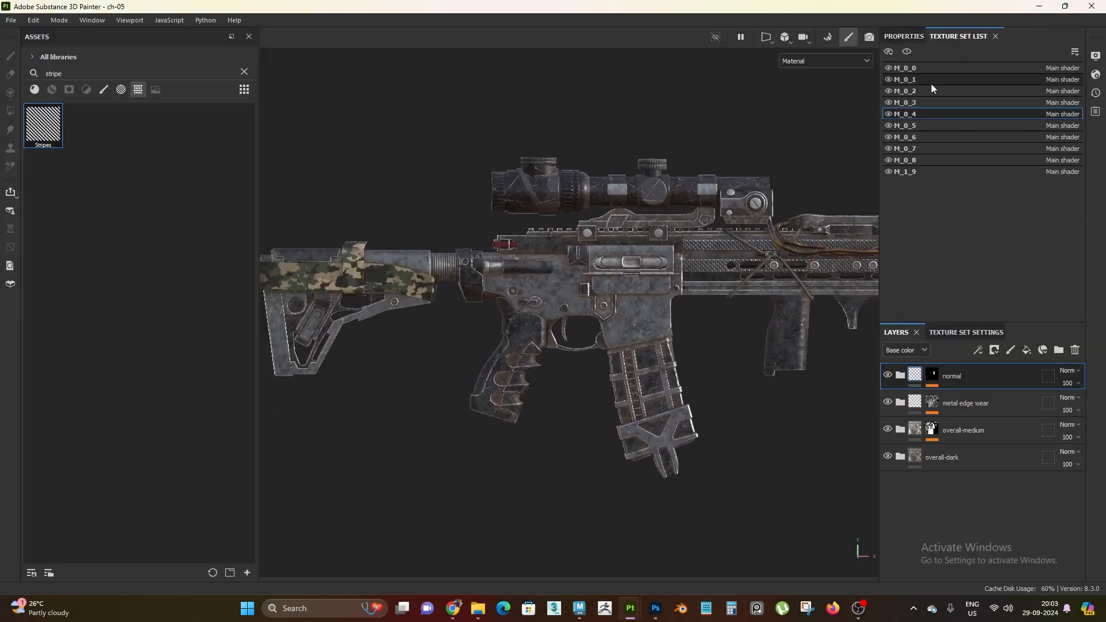
pyautogui.click(889, 92)
pyautogui.click(889, 91)
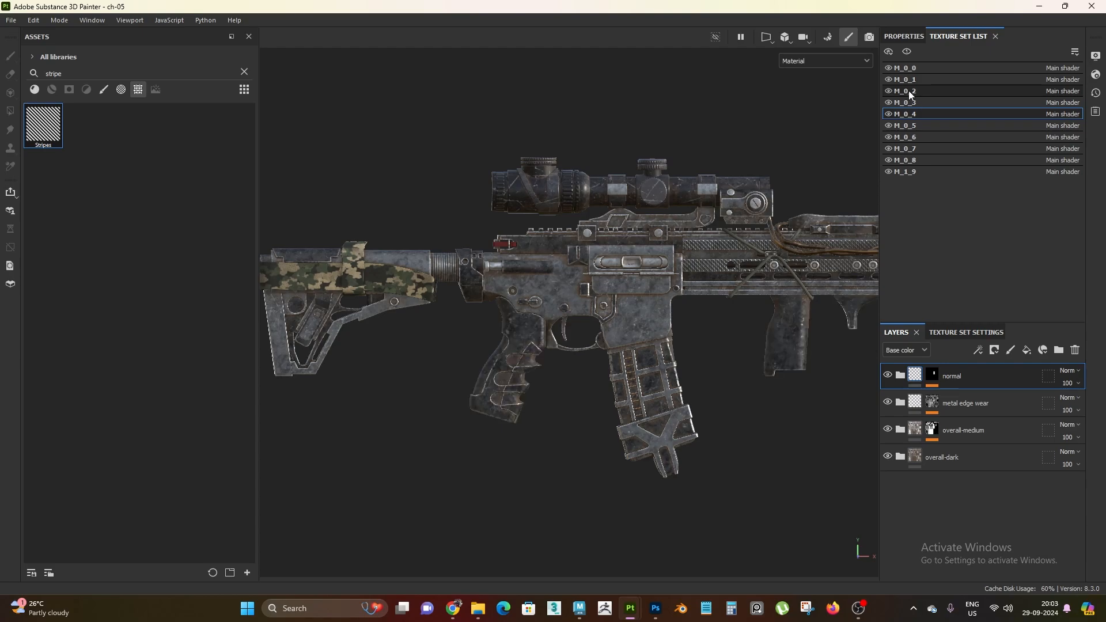
pyautogui.click(912, 91)
pyautogui.keyDown('alt'); pyautogui.moveTo(636, 428); pyautogui.dragTo(889, 393, button='right'); pyautogui.keyUp('alt')
pyautogui.click(900, 375)
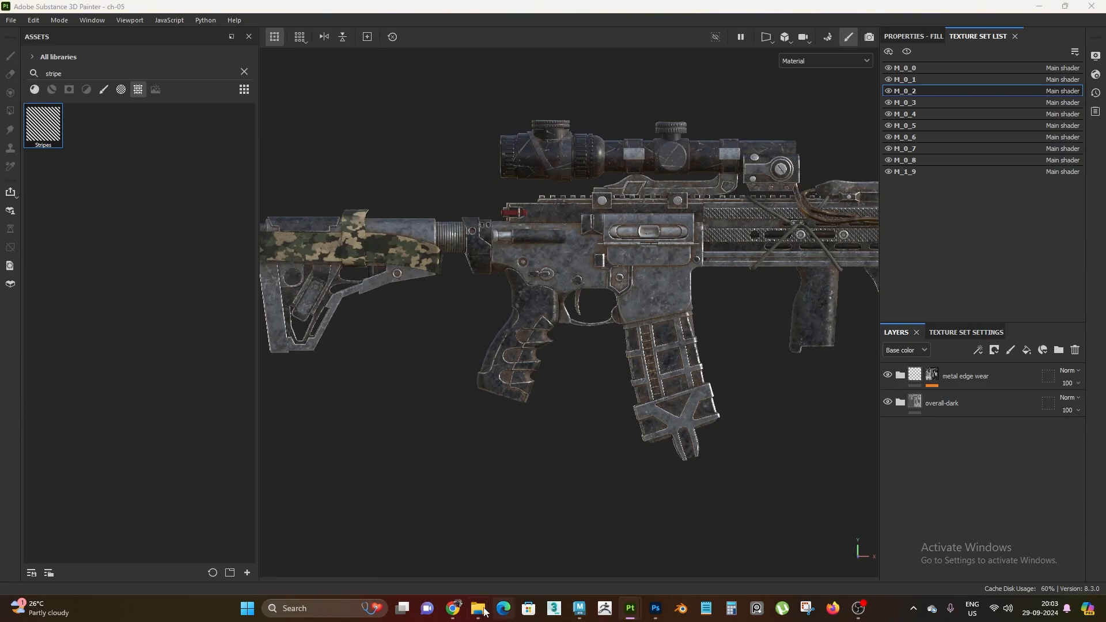
# - View M_0_2 uv snap.jpg from the alphas folder in the image viewer, then close the viewer
pyautogui.moveTo(478, 608)
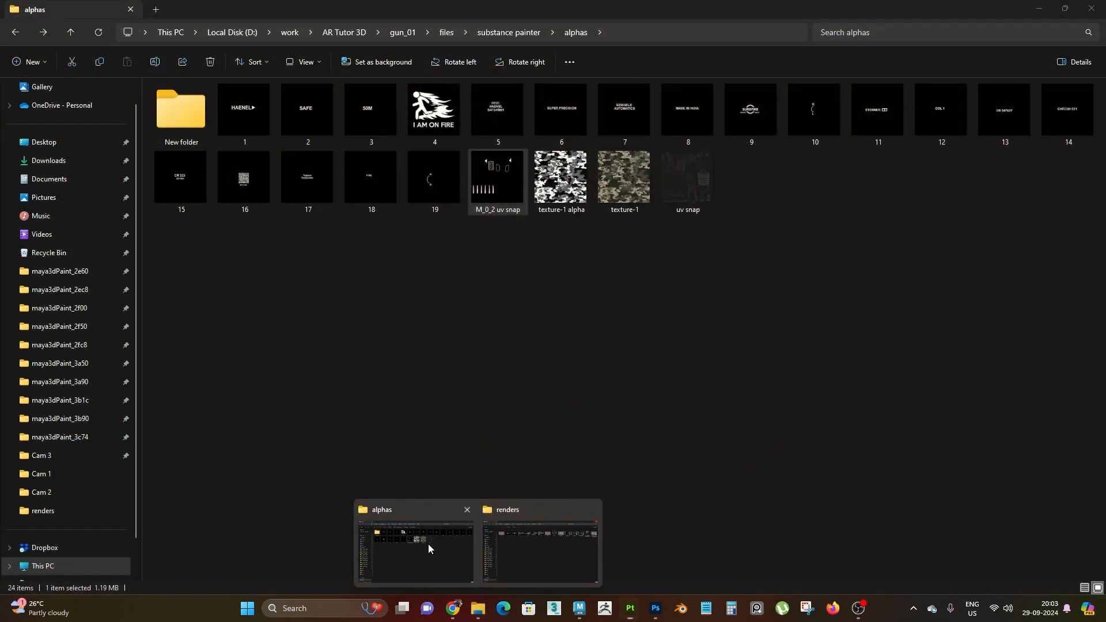
pyautogui.click(427, 544)
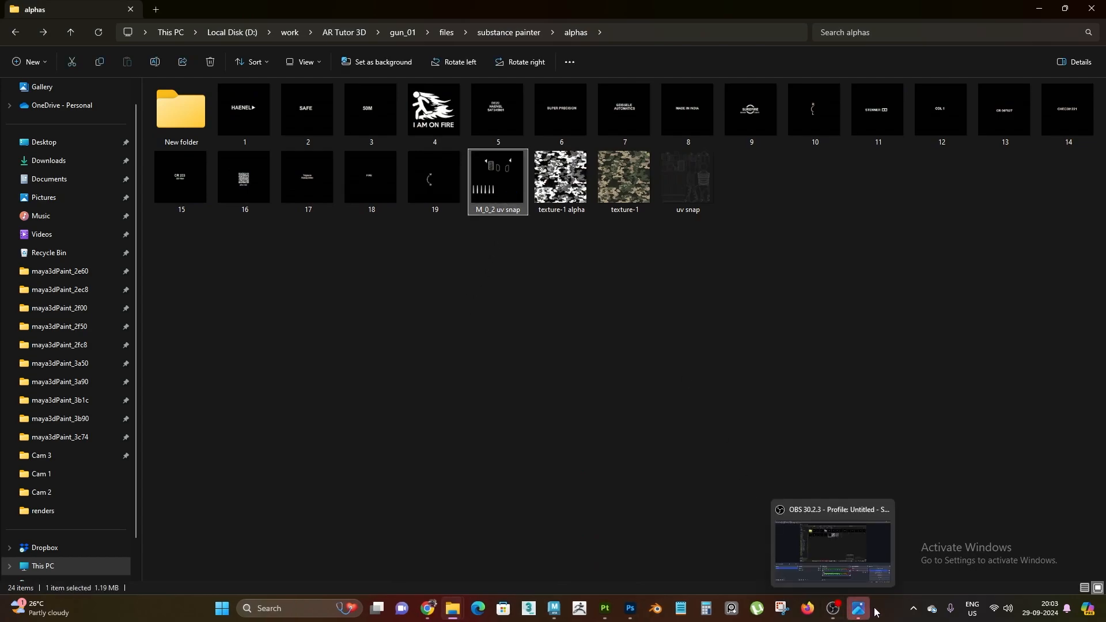
pyautogui.moveTo(858, 609)
pyautogui.click(852, 550)
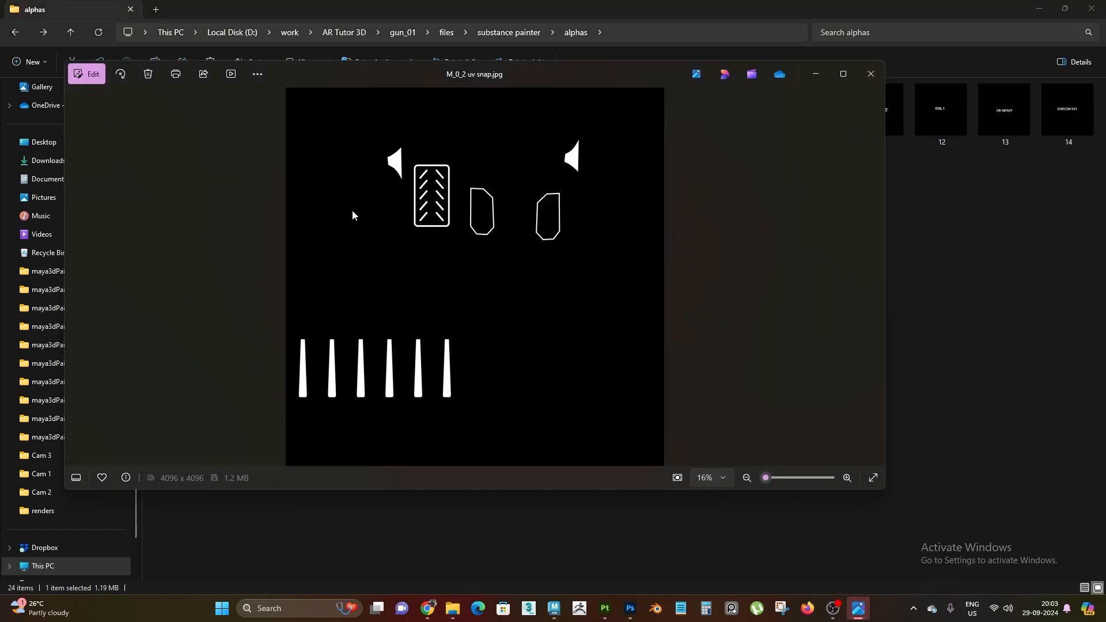
pyautogui.click(871, 74)
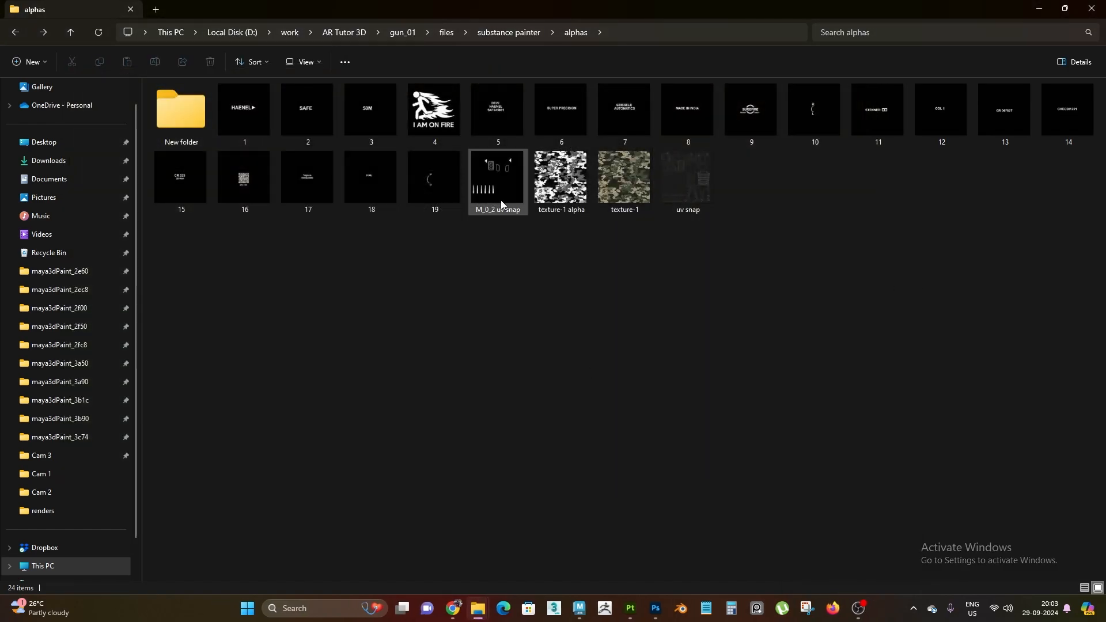
# - Bring M_0_2 uv snap.jpg from the alphas folder into Substance 3D Painter, importing it as a texture to project 'ch-05'
pyautogui.moveTo(500, 196)
pyautogui.mouseDown()
pyautogui.moveTo(593, 351)
pyautogui.moveTo(635, 619)
pyautogui.moveTo(608, 577)
pyautogui.moveTo(568, 552)
pyautogui.moveTo(106, 320)
pyautogui.mouseUp()
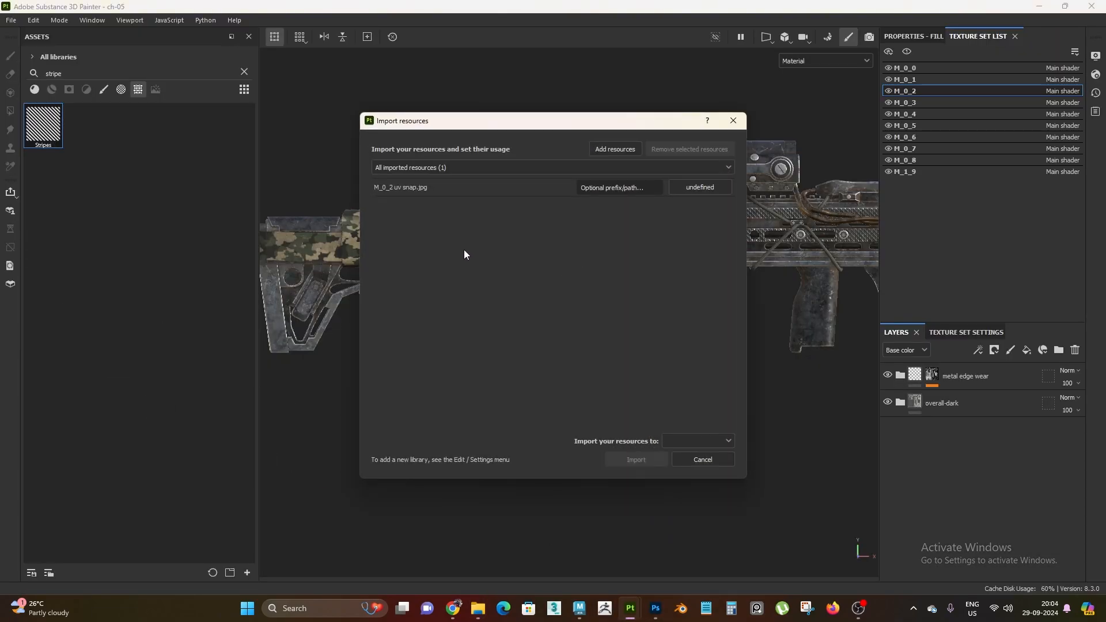
pyautogui.click(719, 186)
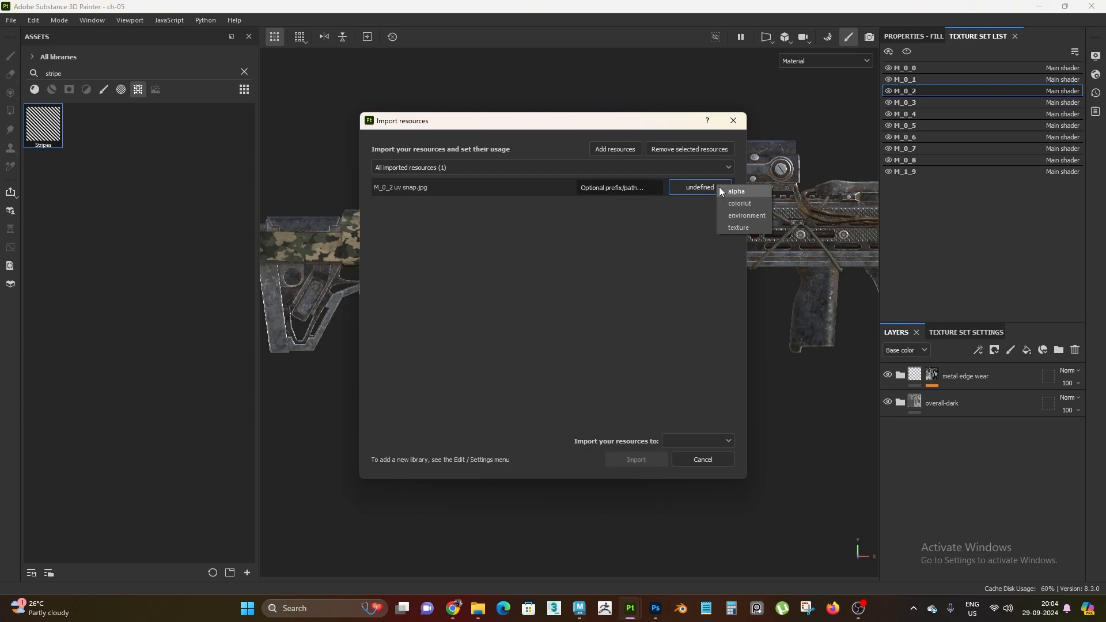
pyautogui.click(739, 228)
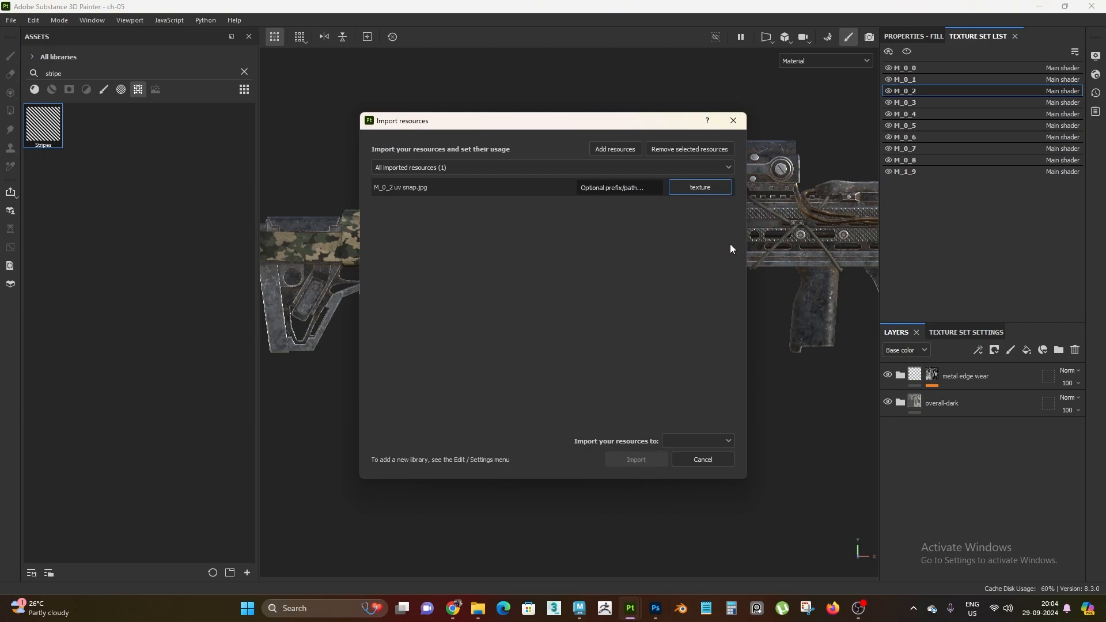
pyautogui.click(711, 444)
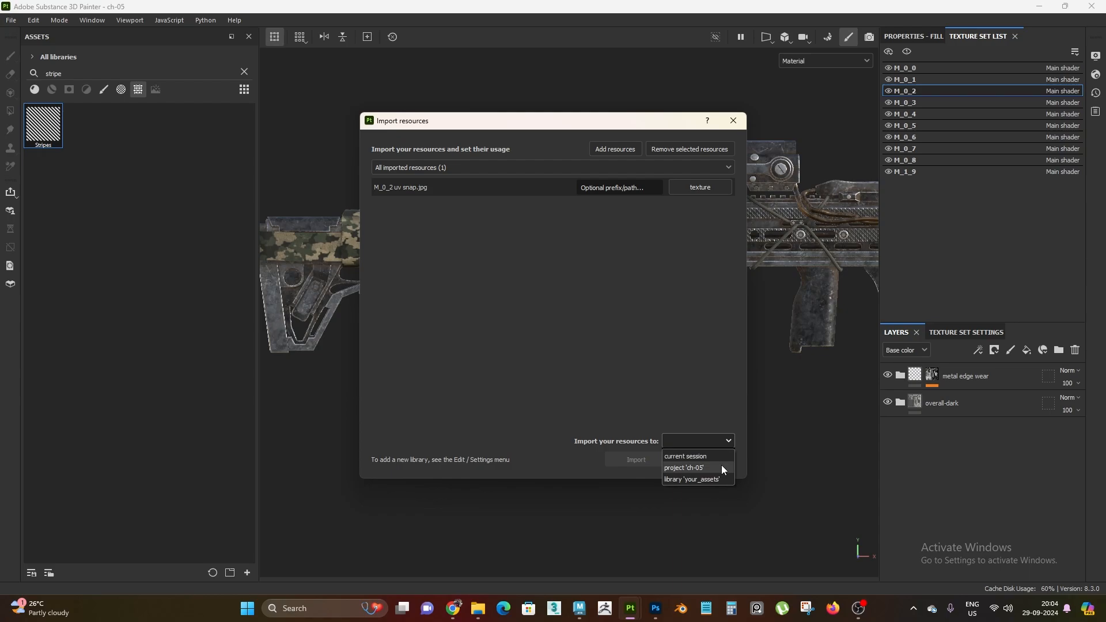
pyautogui.click(722, 468)
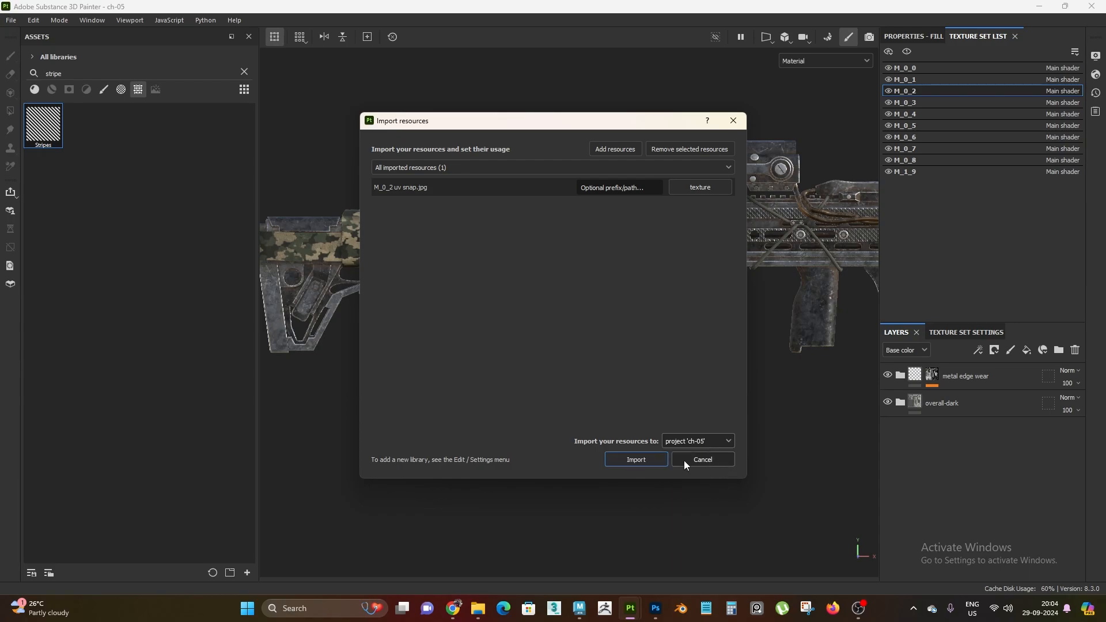
pyautogui.click(652, 462)
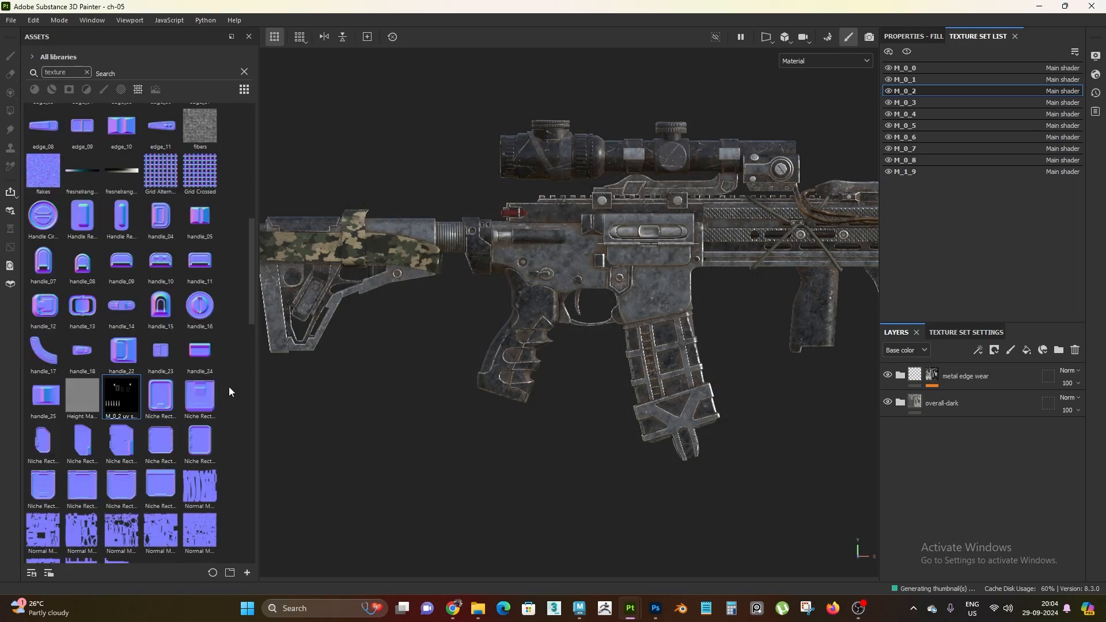
# - Add a fill layer to the M_0_2 set and place it above the metal edge wear folder
pyautogui.scroll(1, 579, 375)
pyautogui.keyDown('alt'); pyautogui.moveTo(579, 375); pyautogui.dragTo(600, 371, button='middle'); pyautogui.keyUp('alt')
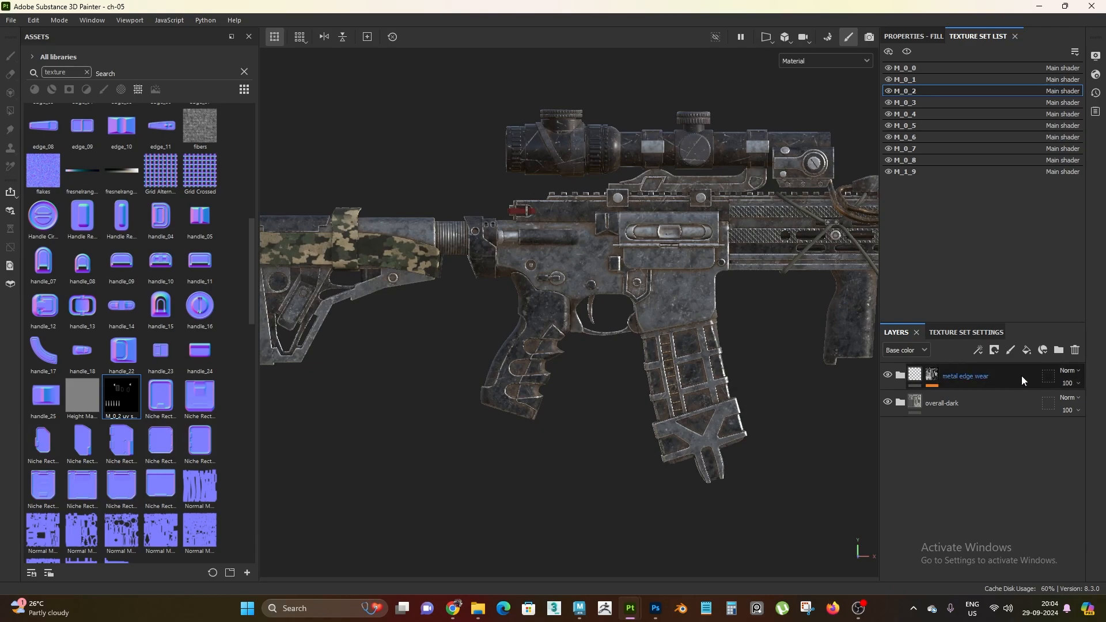
pyautogui.click(1027, 351)
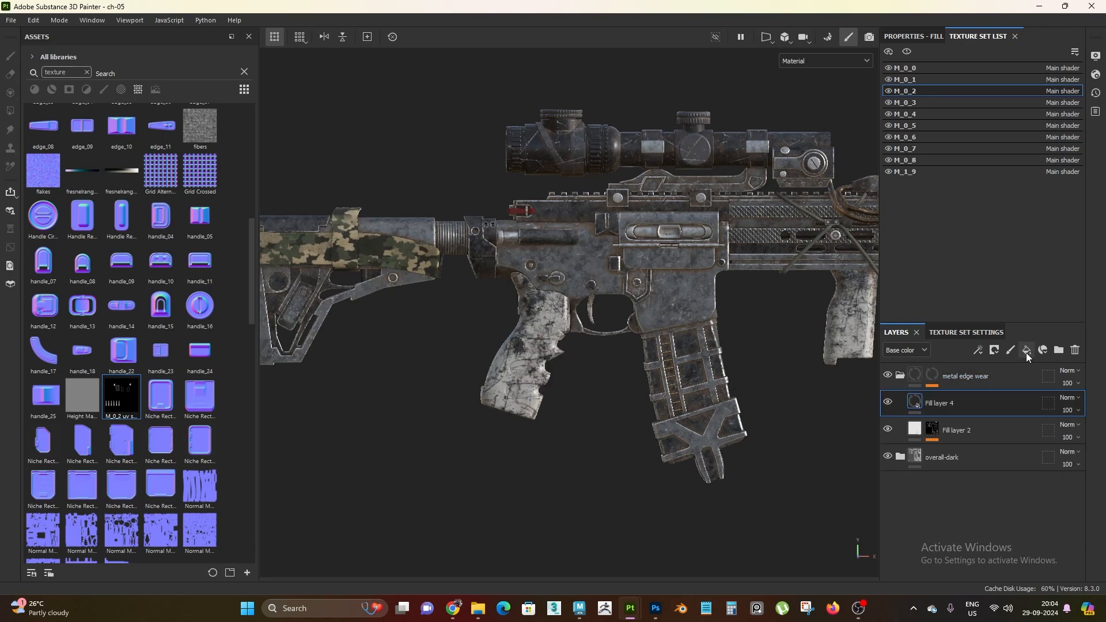
pyautogui.scroll(2, 594, 381)
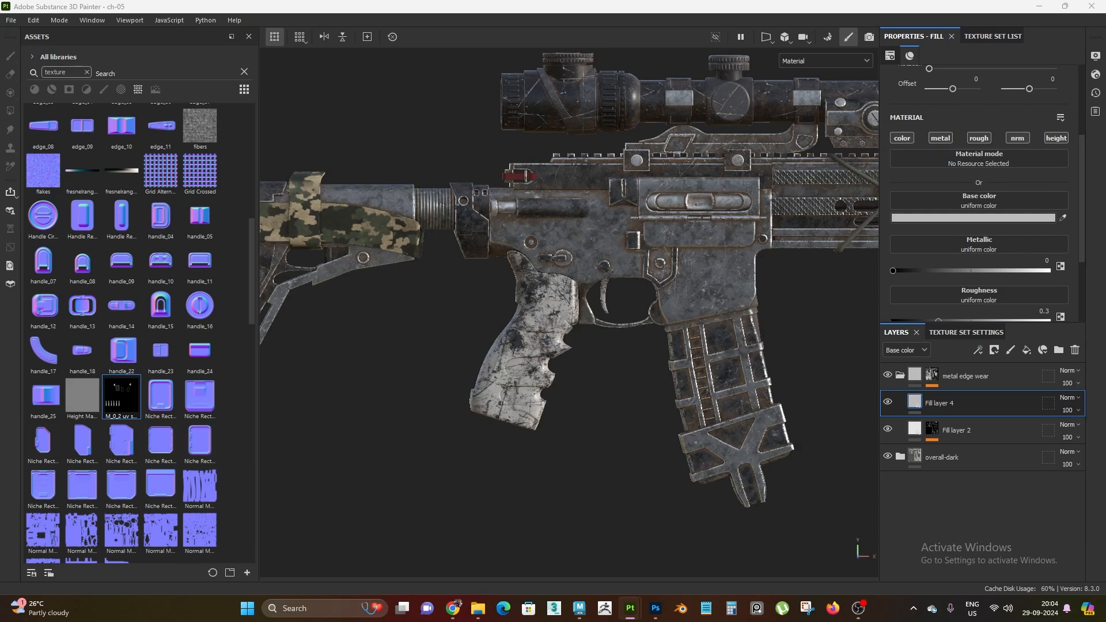
pyautogui.keyDown('alt'); pyautogui.moveTo(625, 321); pyautogui.dragTo(790, 479, button='right'); pyautogui.keyUp('alt')
pyautogui.keyDown('alt'); pyautogui.moveTo(668, 398); pyautogui.dragTo(631, 393); pyautogui.keyUp('alt')
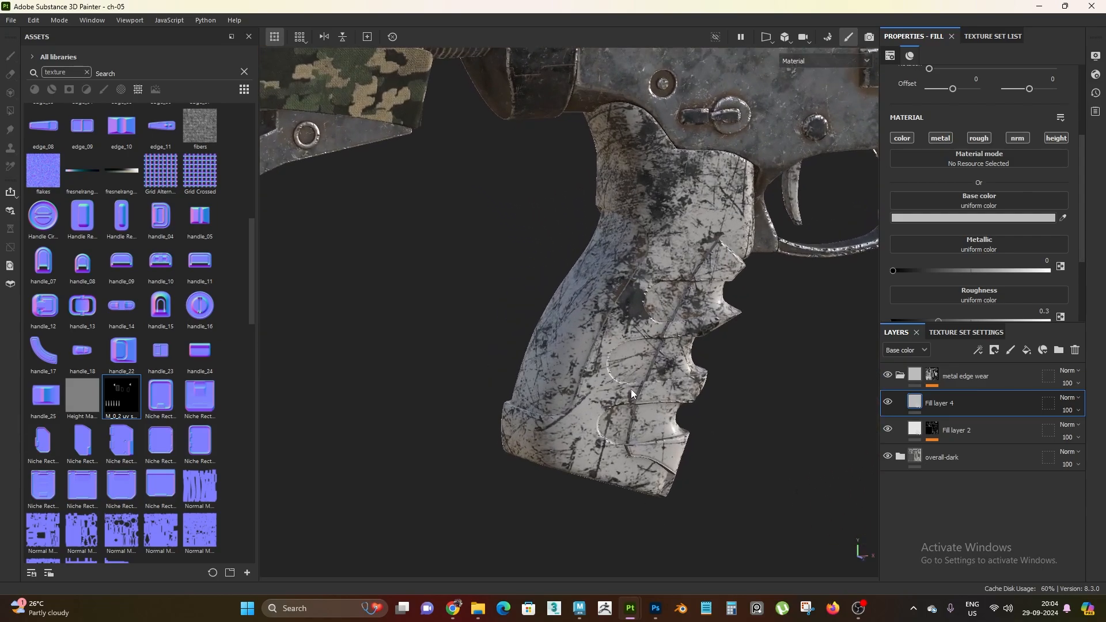
pyautogui.click(888, 402)
pyautogui.click(888, 402)
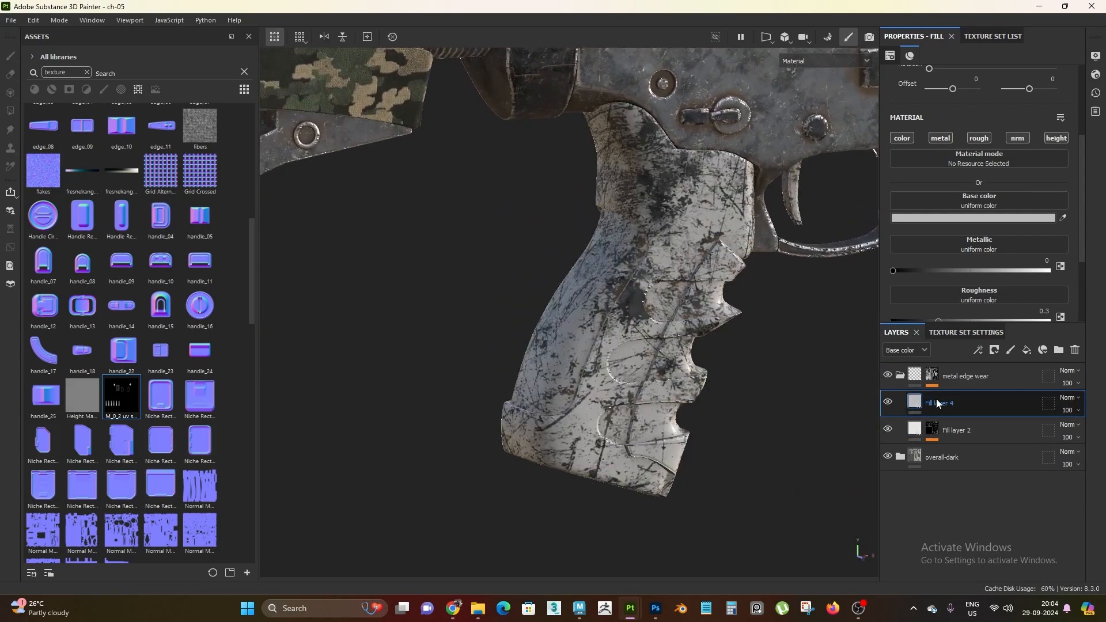
pyautogui.moveTo(938, 404); pyautogui.dragTo(974, 369)
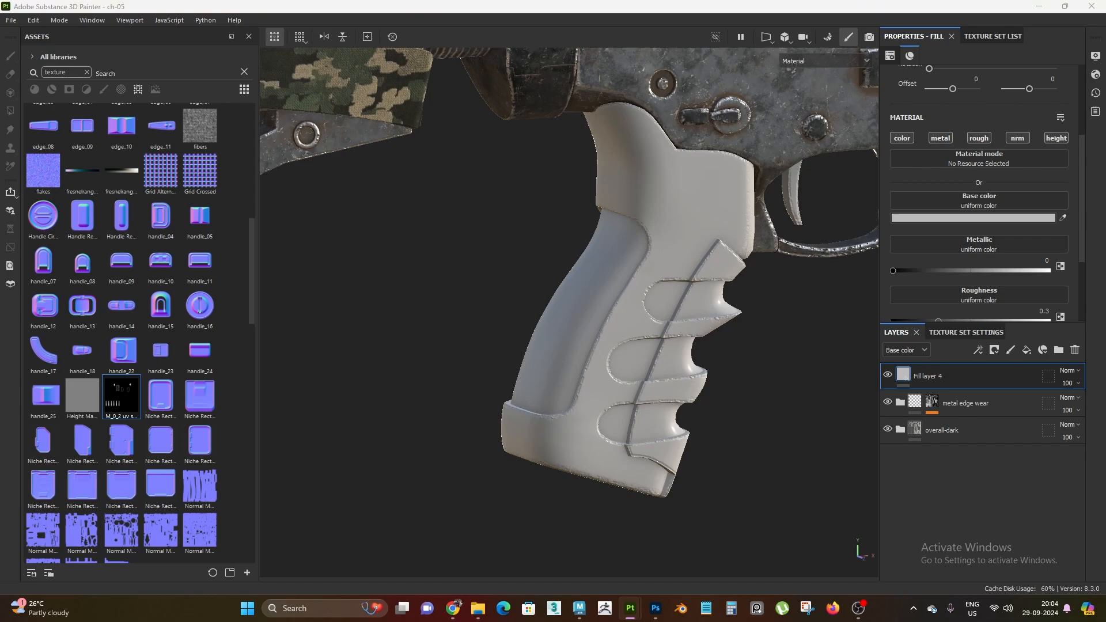
# - Limit the new fill layer to the height channel only and set its height to -0.25
pyautogui.keyDown('alt'); pyautogui.moveTo(803, 321); pyautogui.dragTo(871, 330); pyautogui.keyUp('alt')
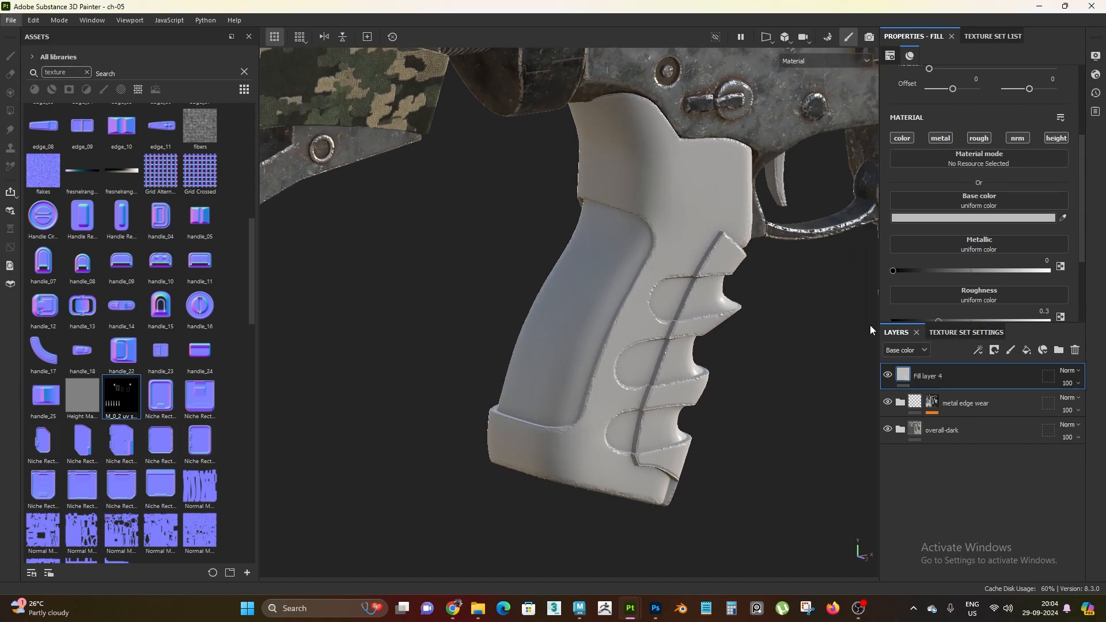
pyautogui.click(903, 138)
pyautogui.click(940, 139)
pyautogui.click(979, 139)
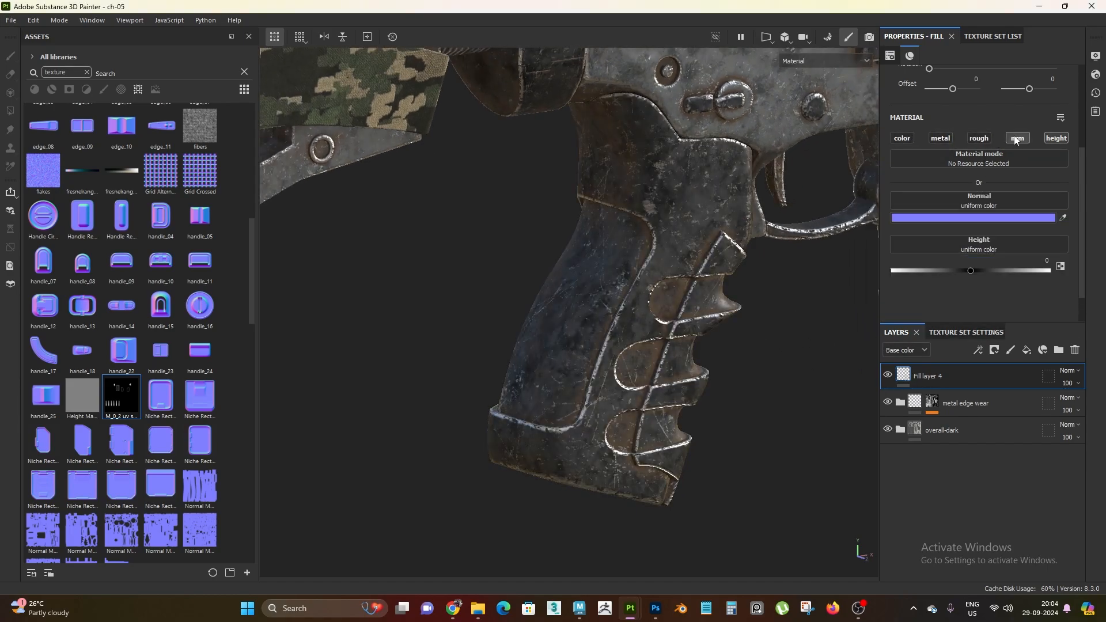
pyautogui.click(1017, 139)
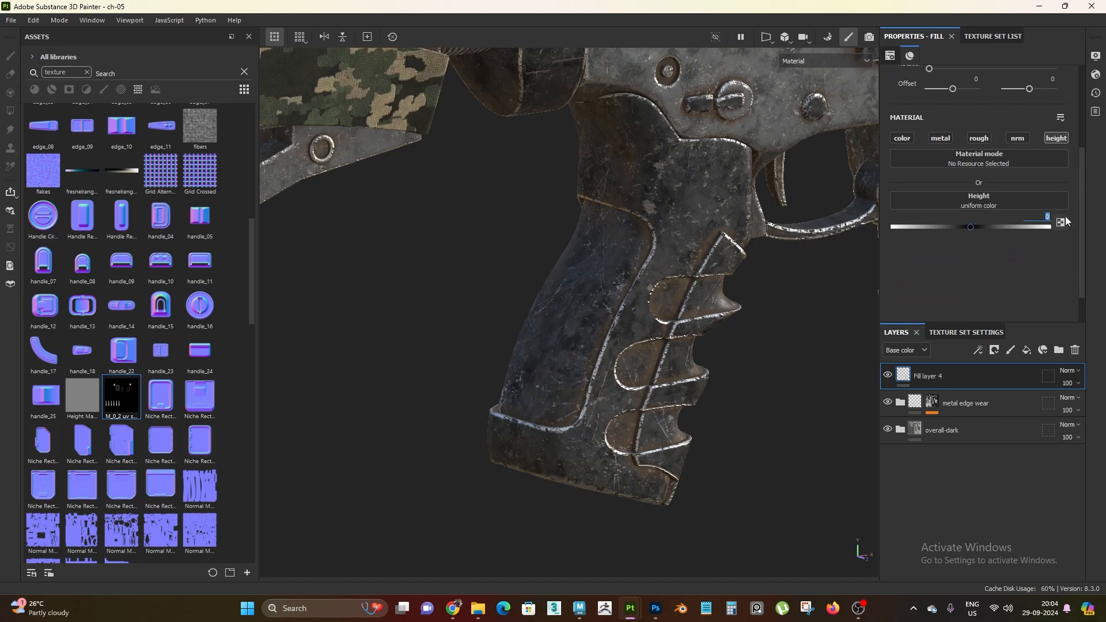
pyautogui.write('-.0')
pyautogui.press('BackSpace')
pyautogui.write('25')
pyautogui.press('Return')
# - Give the fill layer a black mask with a fill effect that uses M_0_2 uv snap as its grayscale
pyautogui.rightClick(966, 375)
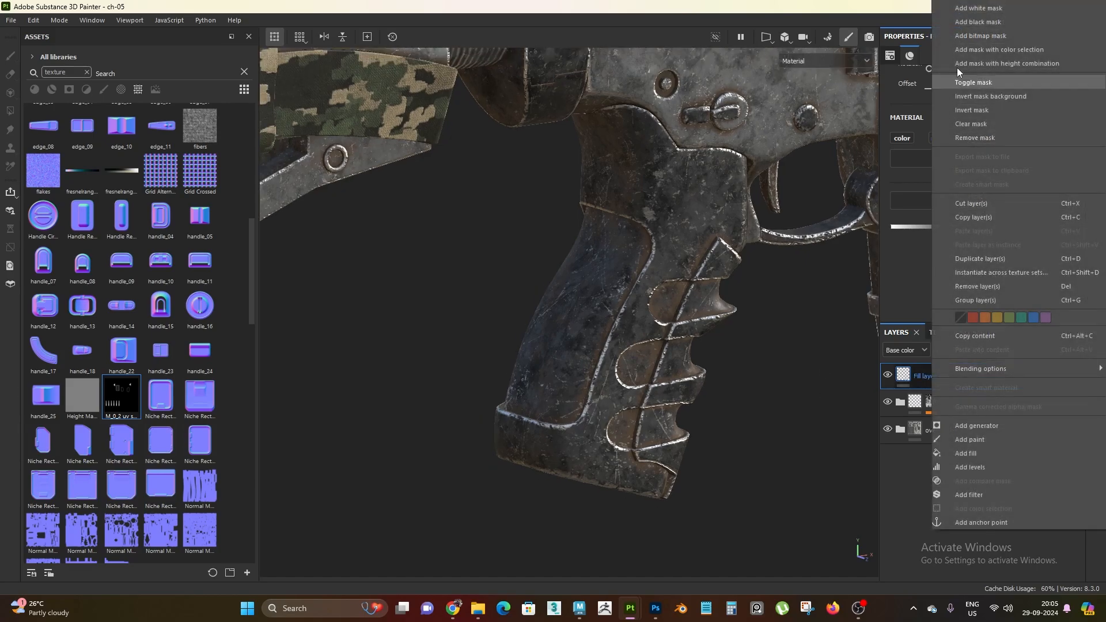
pyautogui.click(978, 22)
pyautogui.rightClick(960, 382)
pyautogui.click(988, 453)
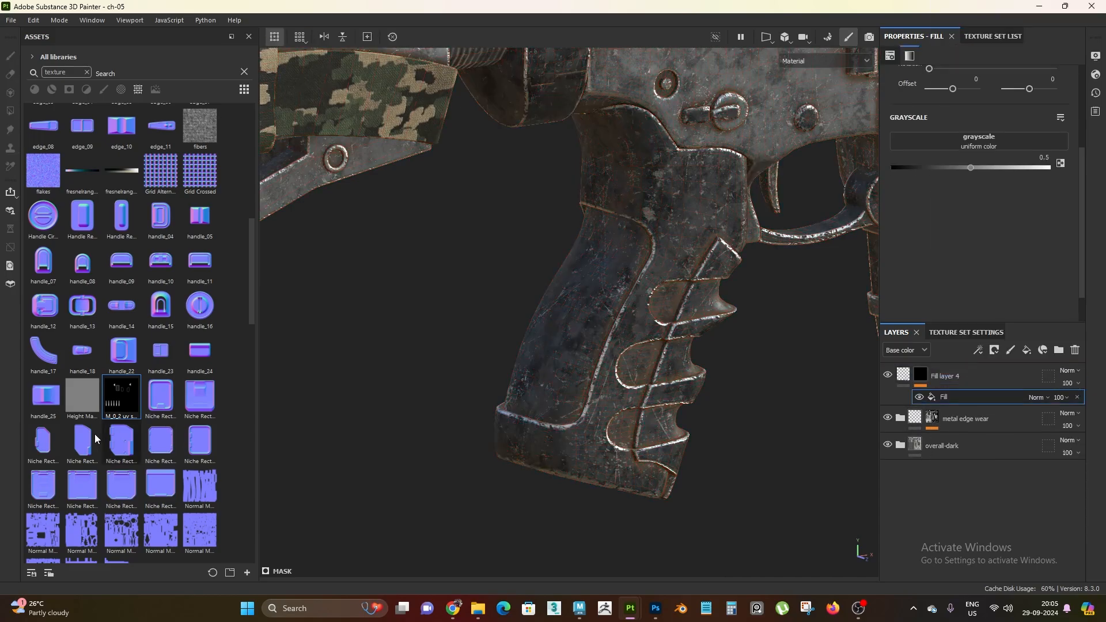
pyautogui.moveTo(121, 397); pyautogui.dragTo(974, 143)
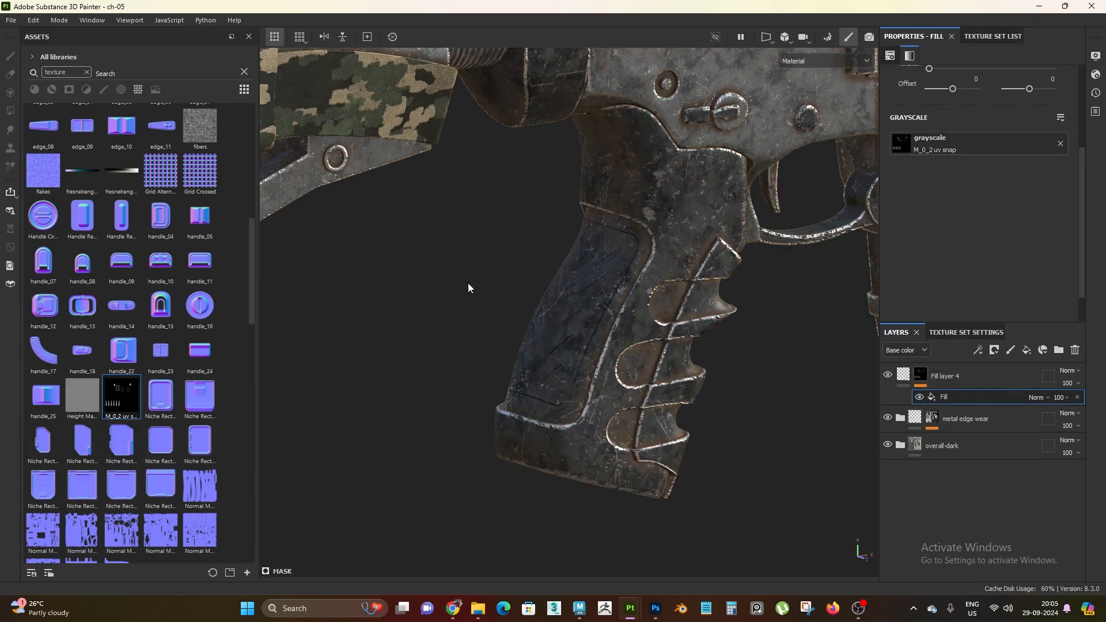
# - Examine the engraved border and diagonal slots on the pistol grip's side and rear panel from several angles
pyautogui.keyDown('alt'); pyautogui.moveTo(468, 288); pyautogui.dragTo(542, 346); pyautogui.keyUp('alt')
pyautogui.keyDown('alt'); pyautogui.moveTo(542, 346); pyautogui.dragTo(637, 336, button='middle'); pyautogui.keyUp('alt')
pyautogui.keyDown('alt'); pyautogui.moveTo(637, 336); pyautogui.dragTo(596, 384, button='right'); pyautogui.keyUp('alt')
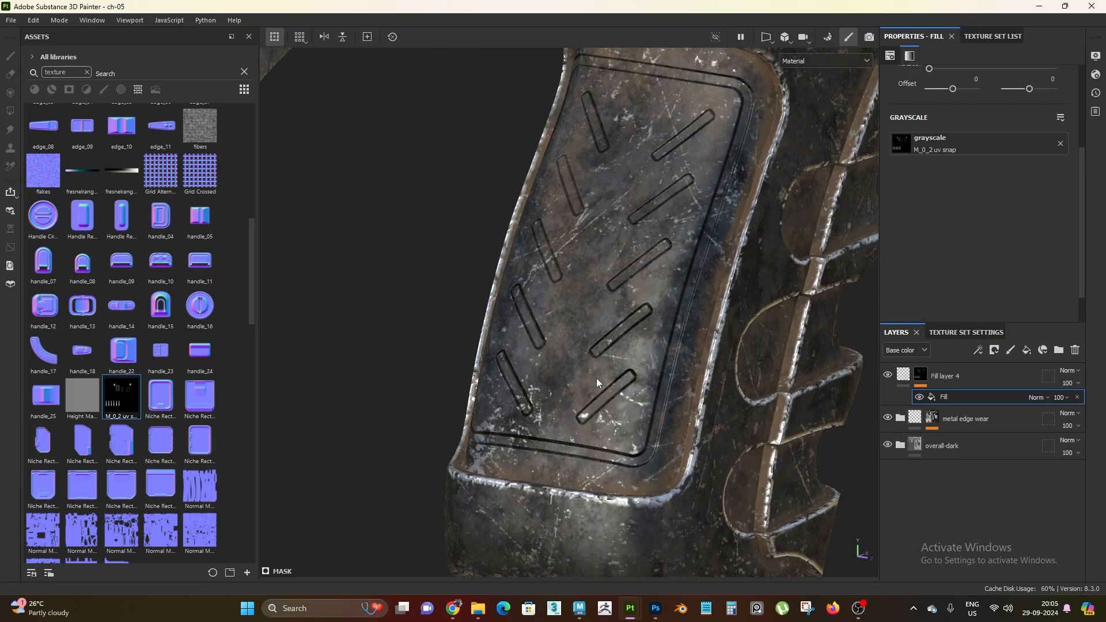
pyautogui.keyDown('alt'); pyautogui.moveTo(628, 354); pyautogui.dragTo(750, 303); pyautogui.keyUp('alt')
pyautogui.keyDown('alt'); pyautogui.moveTo(659, 438); pyautogui.dragTo(518, 259, button='right'); pyautogui.keyUp('alt')
pyautogui.keyDown('alt'); pyautogui.moveTo(605, 260); pyautogui.dragTo(503, 249); pyautogui.keyUp('alt')
pyautogui.keyDown('alt'); pyautogui.moveTo(504, 249); pyautogui.dragTo(461, 208, button='right'); pyautogui.keyUp('alt')
# - Inspect the engraved outlines on the front grip and the small hand stop beneath the handguard
pyautogui.keyDown('alt'); pyautogui.moveTo(634, 199); pyautogui.dragTo(432, 195, button='middle'); pyautogui.keyUp('alt')
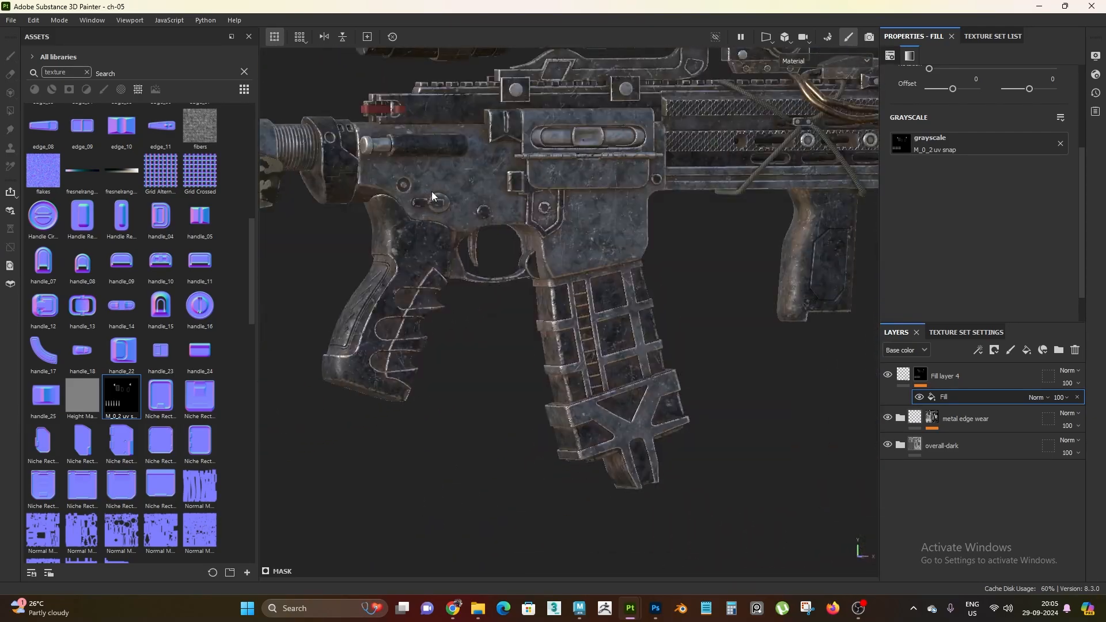
pyautogui.keyDown('alt'); pyautogui.moveTo(634, 224); pyautogui.dragTo(720, 300, button='right'); pyautogui.keyUp('alt')
pyautogui.keyDown('alt'); pyautogui.moveTo(819, 368); pyautogui.dragTo(537, 380, button='middle'); pyautogui.keyUp('alt')
pyautogui.keyDown('shift'); pyautogui.moveTo(537, 381); pyautogui.dragTo(662, 286, button='right'); pyautogui.keyUp('shift')
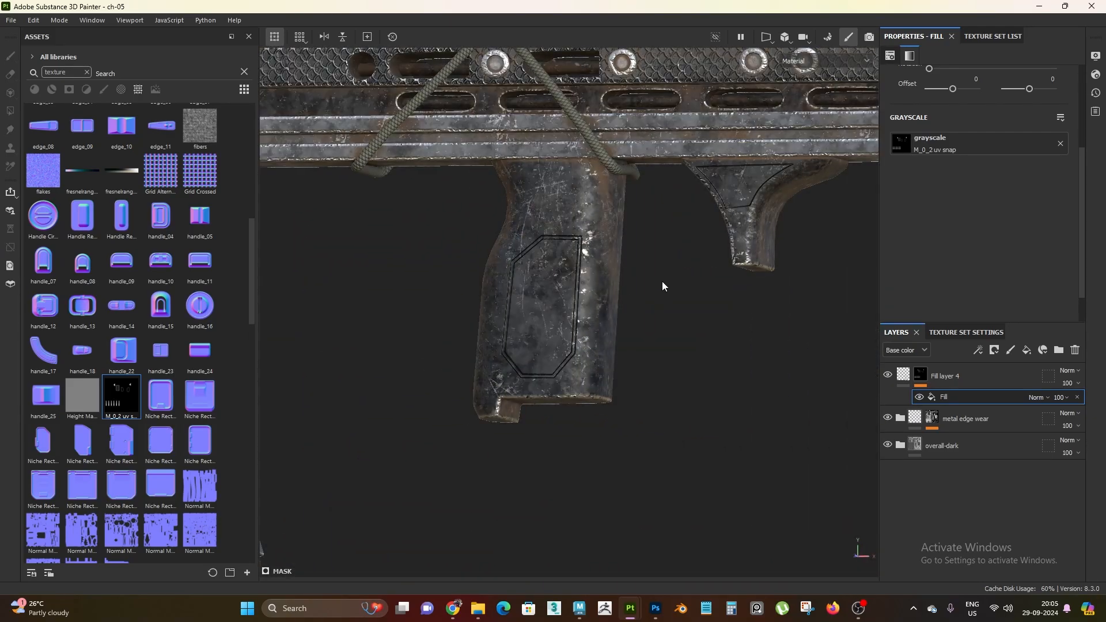
pyautogui.keyDown('alt'); pyautogui.moveTo(858, 271); pyautogui.dragTo(578, 375, button='middle'); pyautogui.keyUp('alt')
pyautogui.keyDown('alt'); pyautogui.moveTo(475, 340); pyautogui.dragTo(541, 387, button='right'); pyautogui.keyUp('alt')
pyautogui.keyDown('shift'); pyautogui.moveTo(542, 388); pyautogui.dragTo(447, 387, button='right'); pyautogui.keyUp('shift')
pyautogui.keyDown('alt'); pyautogui.moveTo(461, 334); pyautogui.dragTo(416, 288, button='right'); pyautogui.keyUp('alt')
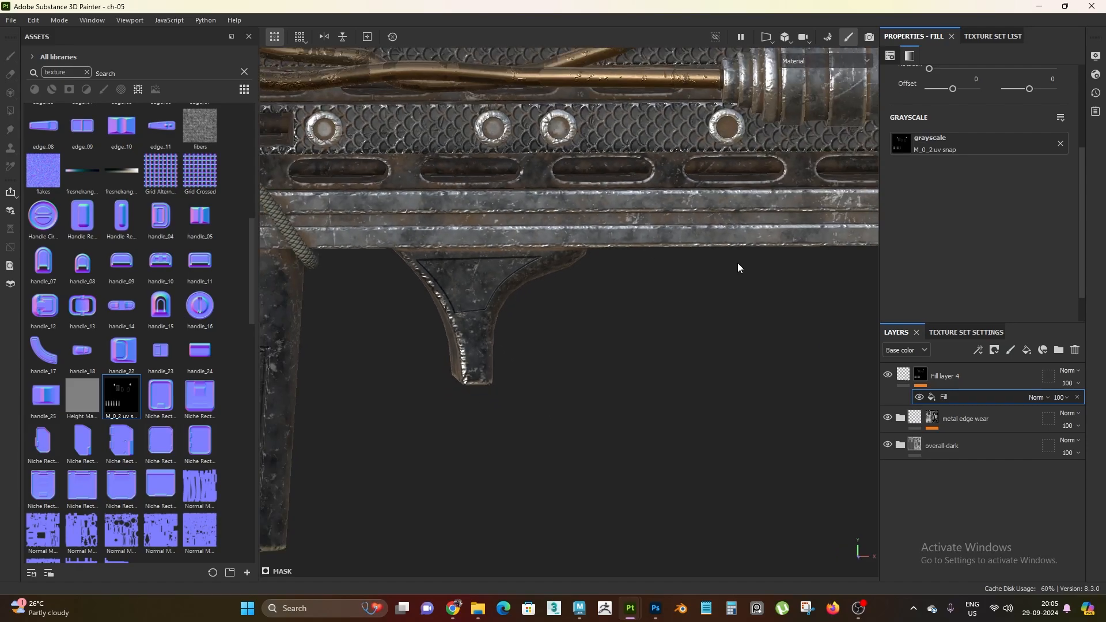
pyautogui.keyDown('alt'); pyautogui.moveTo(738, 266); pyautogui.dragTo(242, 311, button='middle'); pyautogui.keyUp('alt')
pyautogui.keyDown('alt'); pyautogui.moveTo(492, 275); pyautogui.dragTo(151, 357, button='middle'); pyautogui.keyUp('alt')
pyautogui.keyDown('shift'); pyautogui.moveTo(553, 359); pyautogui.dragTo(74, 32, button='right'); pyautogui.keyUp('shift')
pyautogui.keyDown('alt'); pyautogui.moveTo(300, 277); pyautogui.dragTo(807, 288, button='middle'); pyautogui.keyUp('alt')
pyautogui.keyDown('alt'); pyautogui.moveTo(403, 346); pyautogui.dragTo(692, 351, button='middle'); pyautogui.keyUp('alt')
pyautogui.keyDown('alt'); pyautogui.moveTo(634, 392); pyautogui.dragTo(727, 482, button='right'); pyautogui.keyUp('alt')
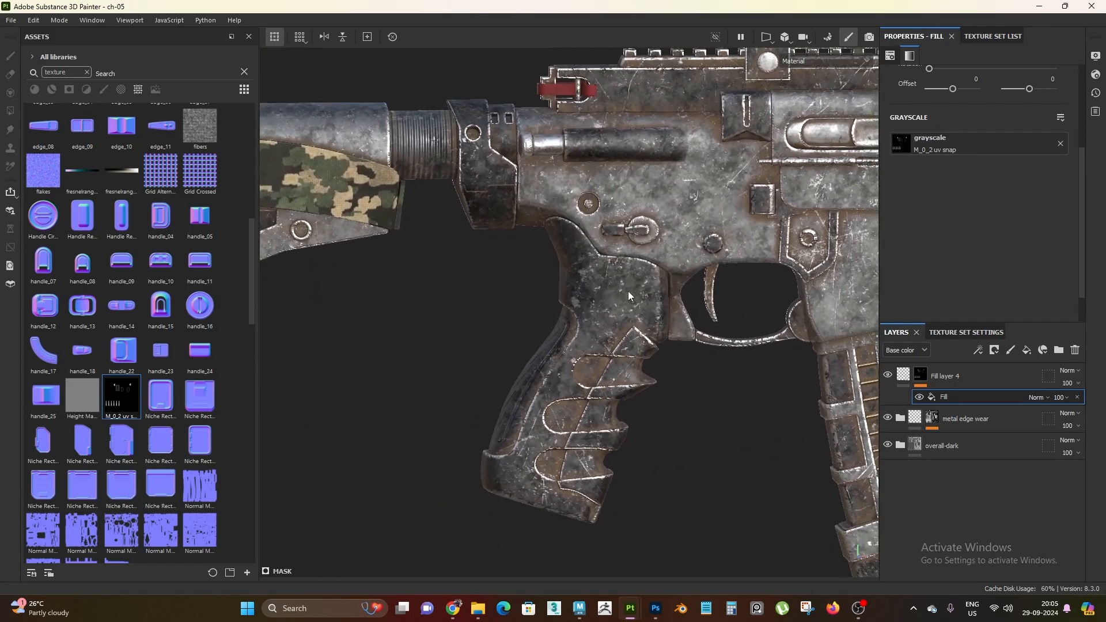
# - Return to the pistol grip's rear panel and cycle through the single-channel views, ending in the material view
pyautogui.keyDown('alt'); pyautogui.moveTo(542, 300); pyautogui.dragTo(663, 293); pyautogui.keyUp('alt')
pyautogui.keyDown('alt'); pyautogui.moveTo(473, 375); pyautogui.dragTo(517, 448, button='right'); pyautogui.keyUp('alt')
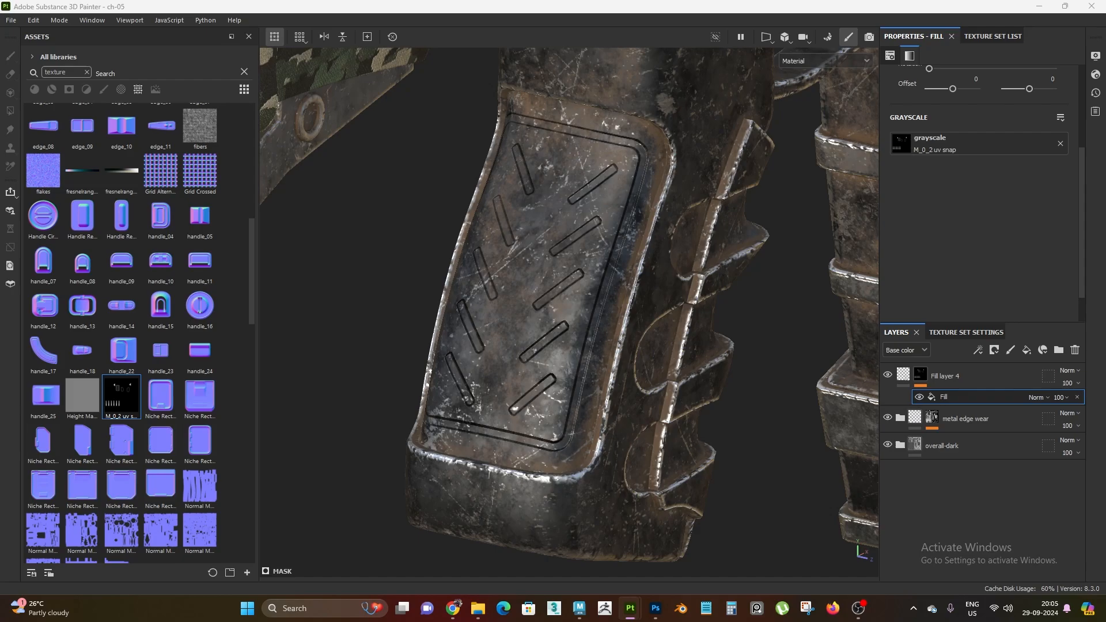
pyautogui.click(808, 301)
pyautogui.scroll(1, 614, 306)
pyautogui.press('c')
pyautogui.press('c')
pyautogui.press('c')
pyautogui.press('m')
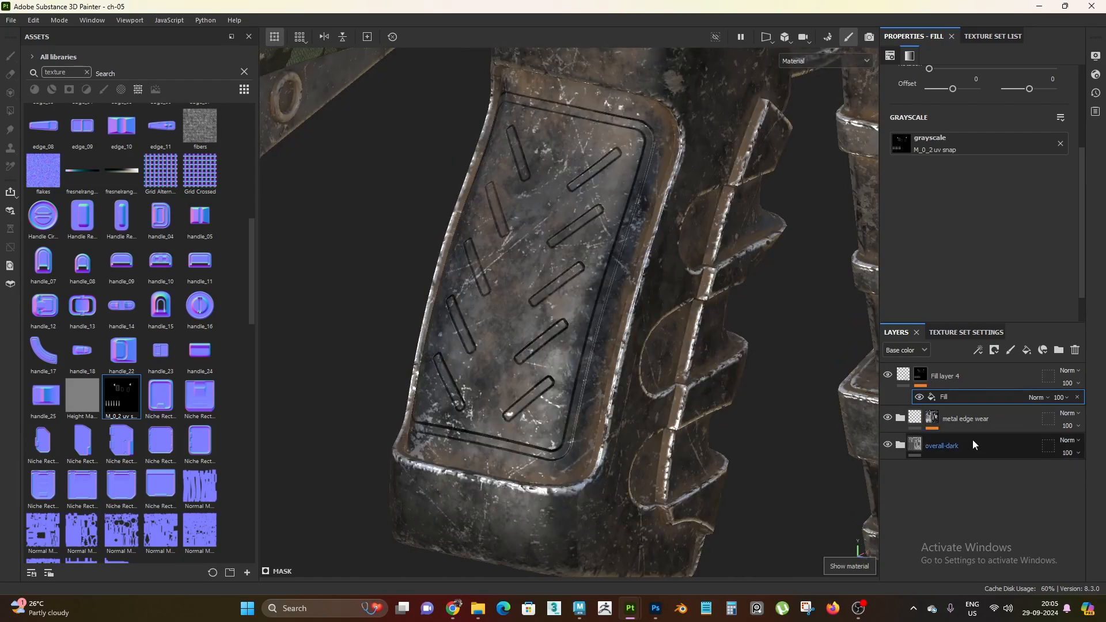
# - Enable the color channel on the masked fill layer and set its height to -0.25 after trying a full negative height
pyautogui.click(904, 376)
pyautogui.click(901, 140)
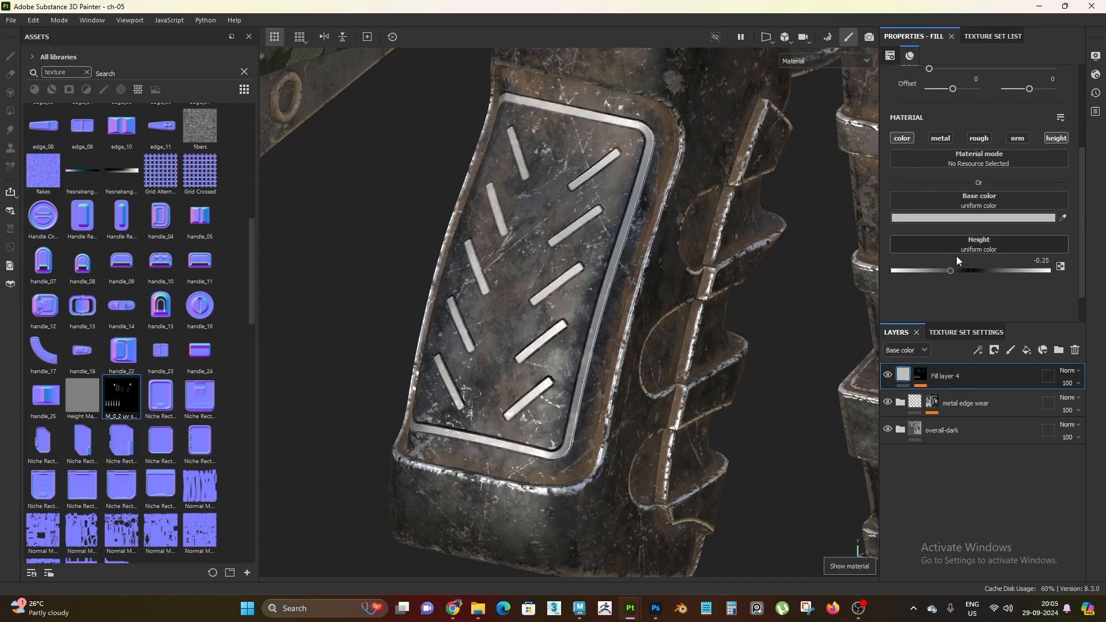
pyautogui.moveTo(949, 268); pyautogui.dragTo(891, 274)
pyautogui.click(1047, 261)
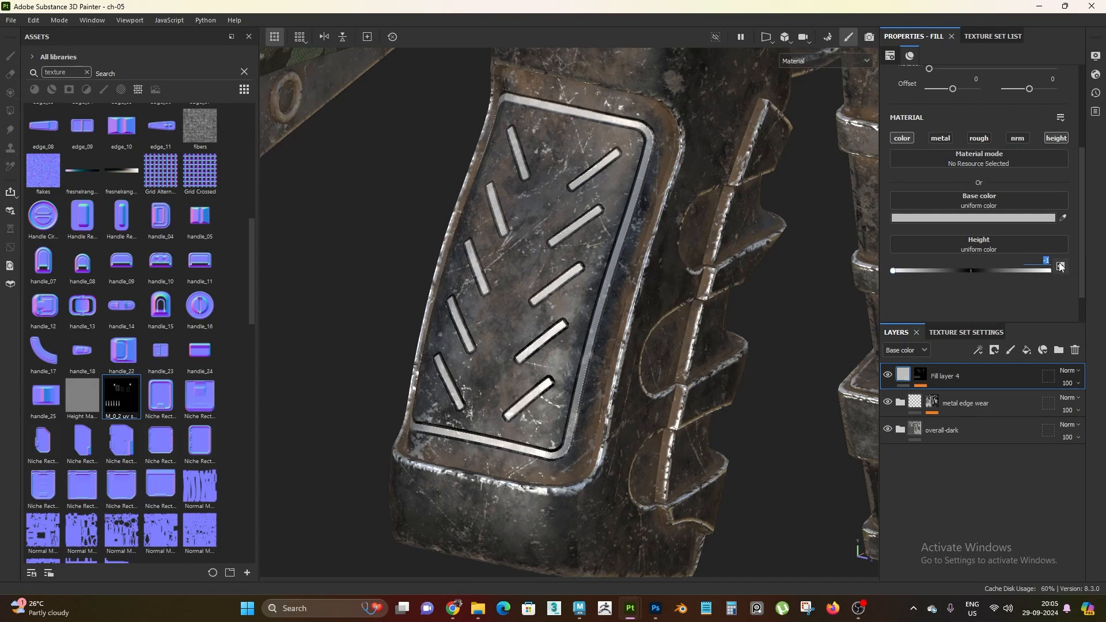
pyautogui.write('-0.25')
pyautogui.press('Return')
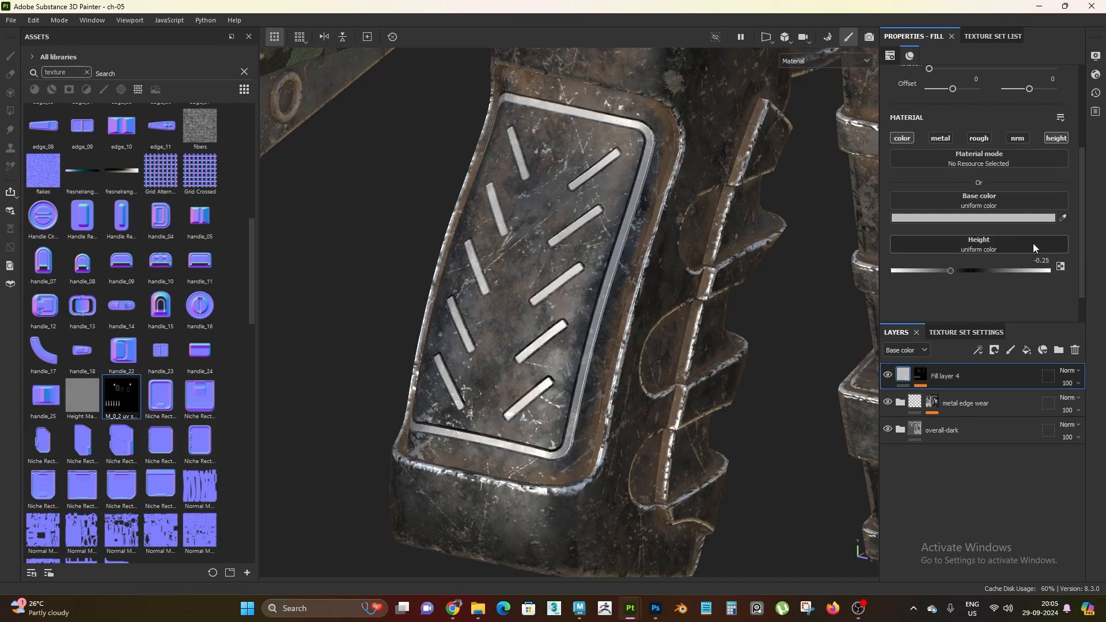
# - Darken the fill layer's base color to the neutral grey 474747, judging it on the grip's engraved grooves
pyautogui.click(1003, 219)
pyautogui.moveTo(896, 444); pyautogui.dragTo(325, 423)
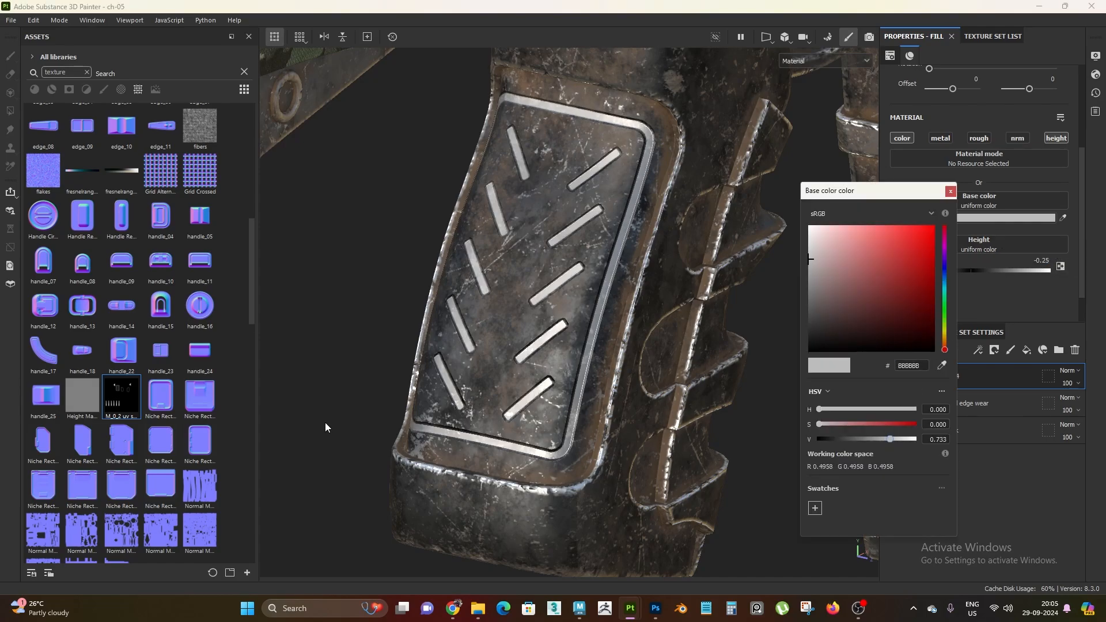
pyautogui.moveTo(819, 439); pyautogui.dragTo(842, 444)
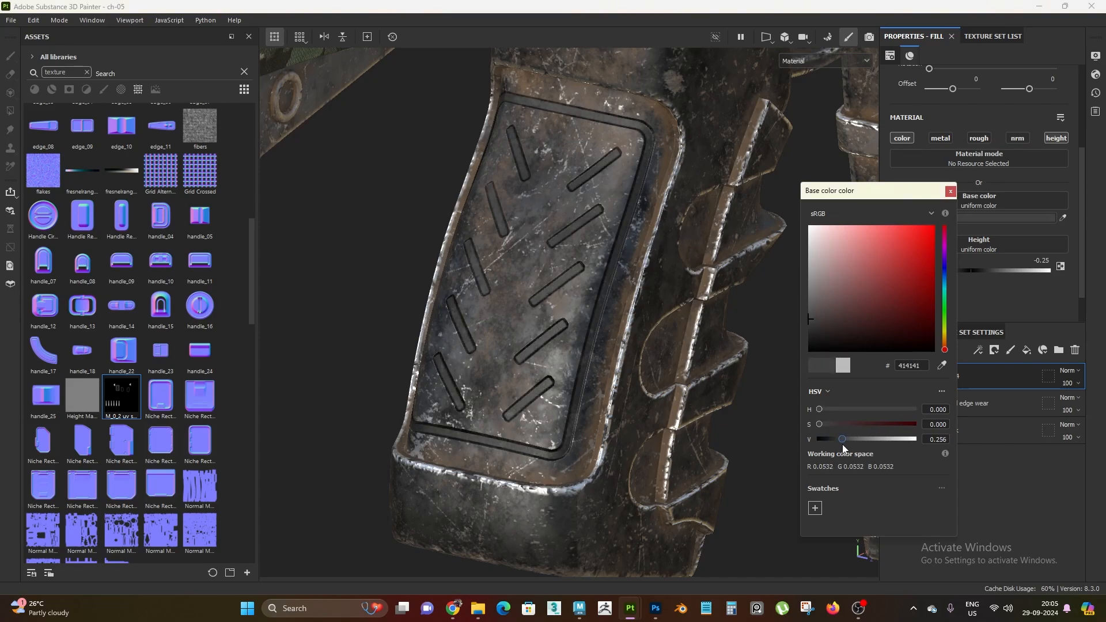
pyautogui.scroll(-3, 481, 254)
pyautogui.keyDown('alt'); pyautogui.moveTo(480, 253); pyautogui.dragTo(757, 458); pyautogui.keyUp('alt')
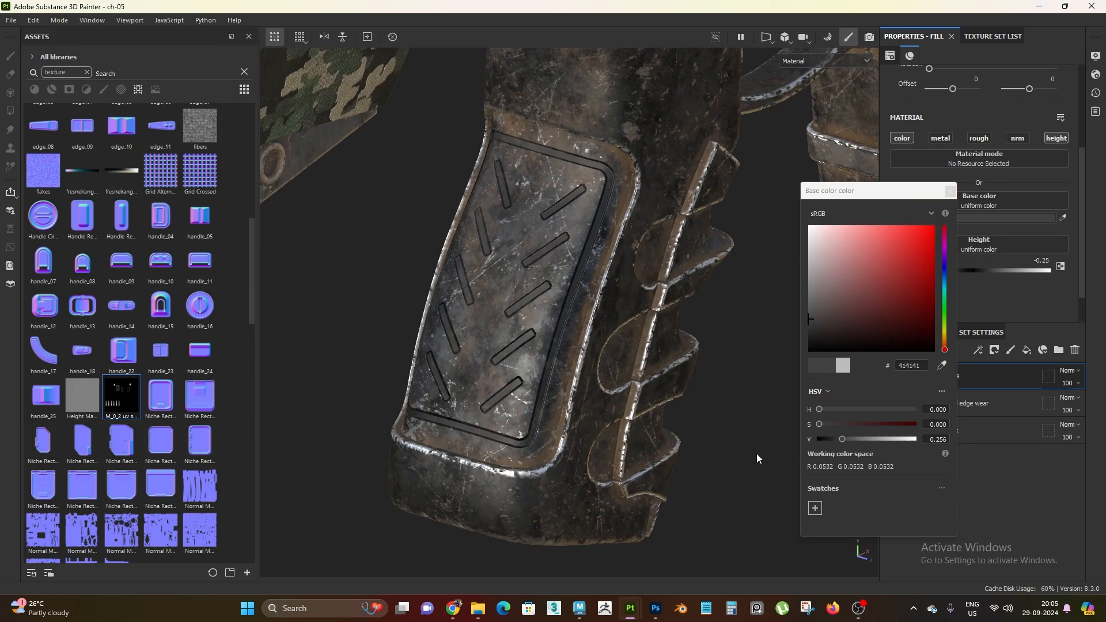
pyautogui.moveTo(831, 444); pyautogui.dragTo(842, 443)
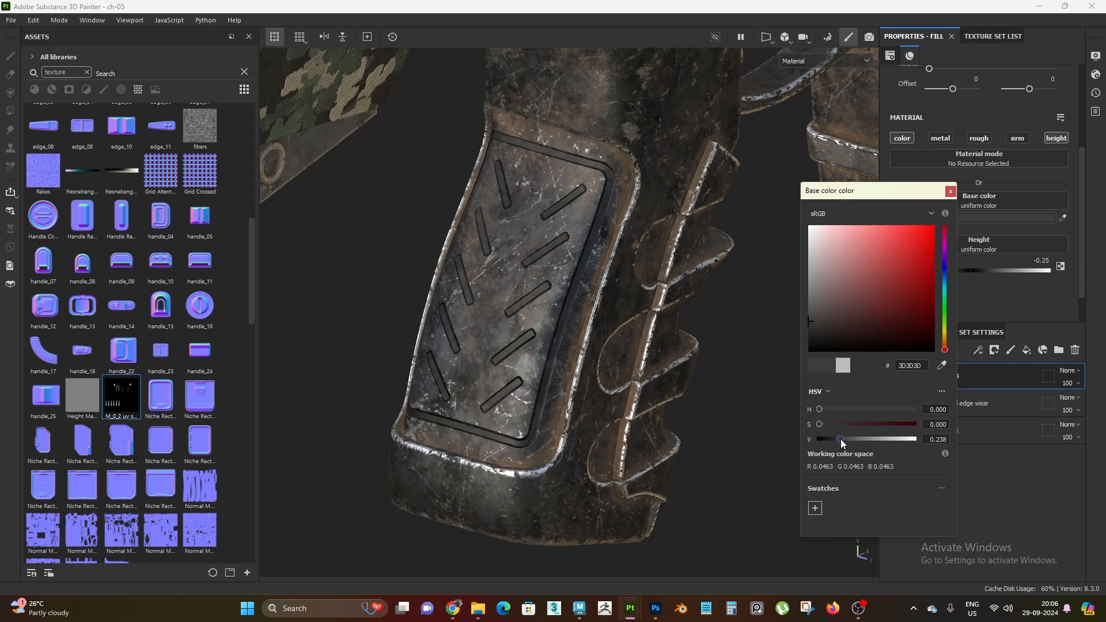
pyautogui.click(958, 220)
pyautogui.keyDown('alt'); pyautogui.moveTo(513, 411); pyautogui.dragTo(465, 284); pyautogui.keyUp('alt')
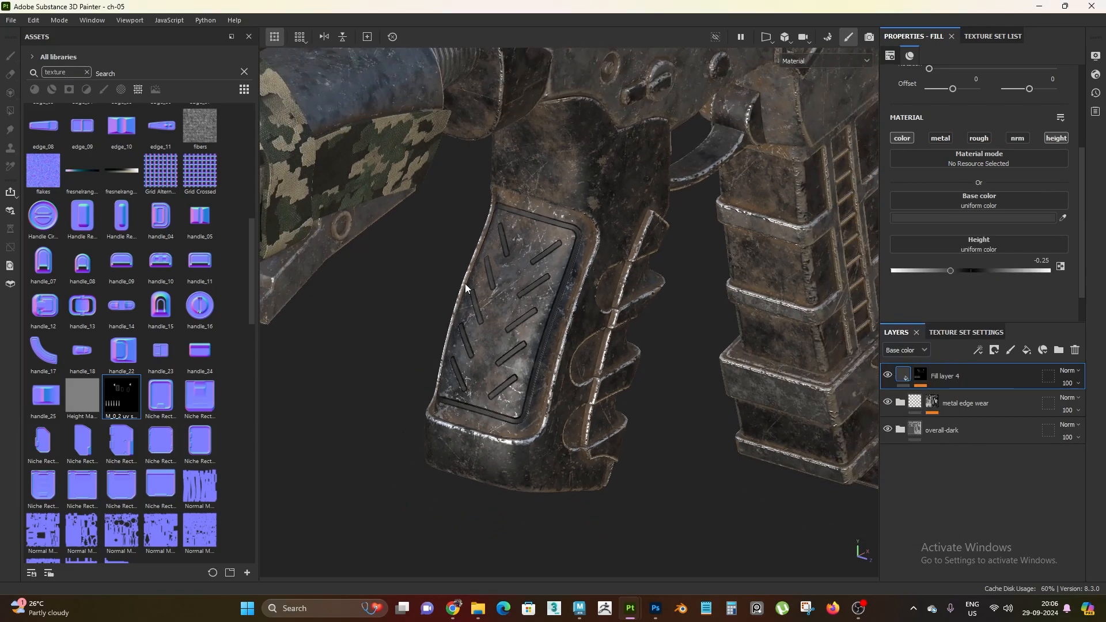
pyautogui.scroll(5, 465, 284)
pyautogui.click(998, 214)
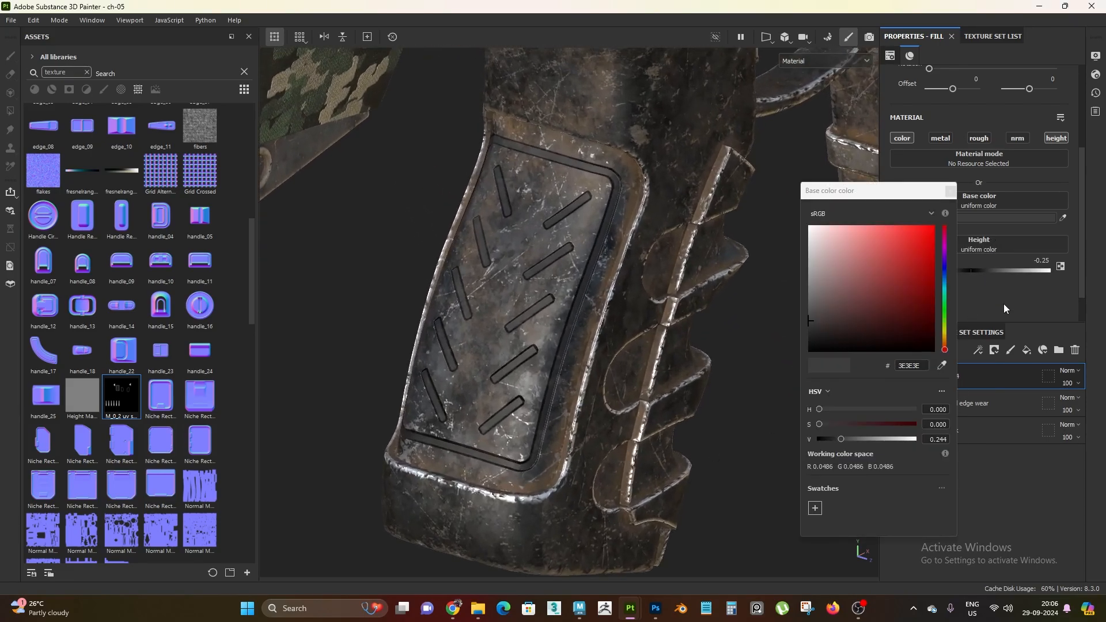
pyautogui.moveTo(842, 438); pyautogui.dragTo(845, 442)
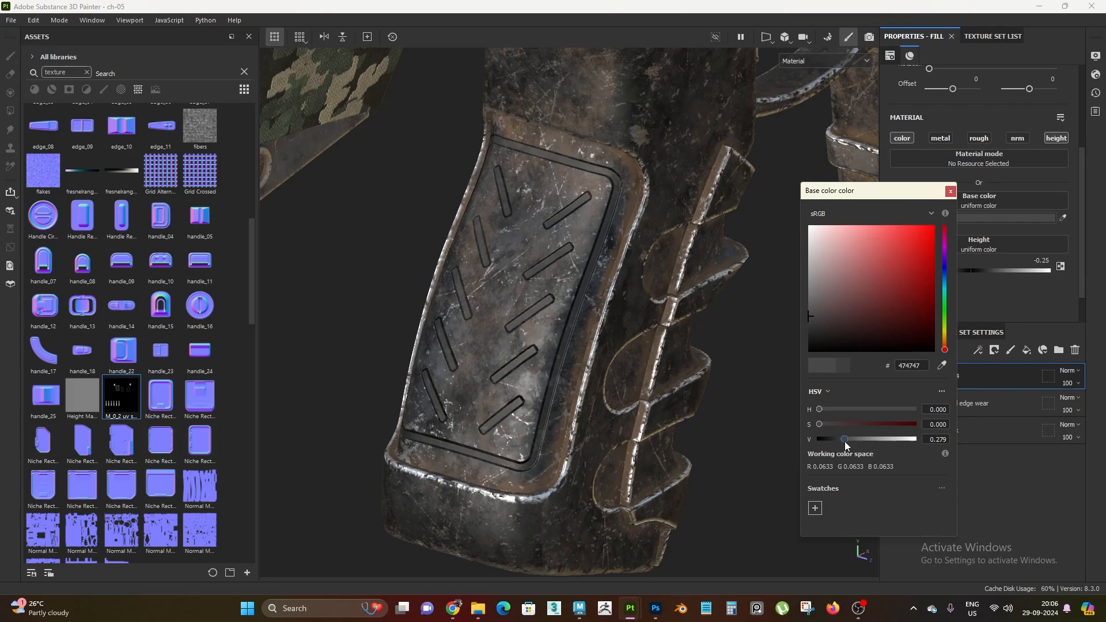
# - Create a new folder at the top of the layer stack and place Fill layer 4 inside it
pyautogui.click(950, 191)
pyautogui.scroll(-4, 576, 288)
pyautogui.moveTo(576, 288)
pyautogui.keyDown('alt'); pyautogui.mouseDown()
pyautogui.moveTo(507, 277)
pyautogui.moveTo(587, 300)
pyautogui.mouseUp(); pyautogui.keyUp('alt')
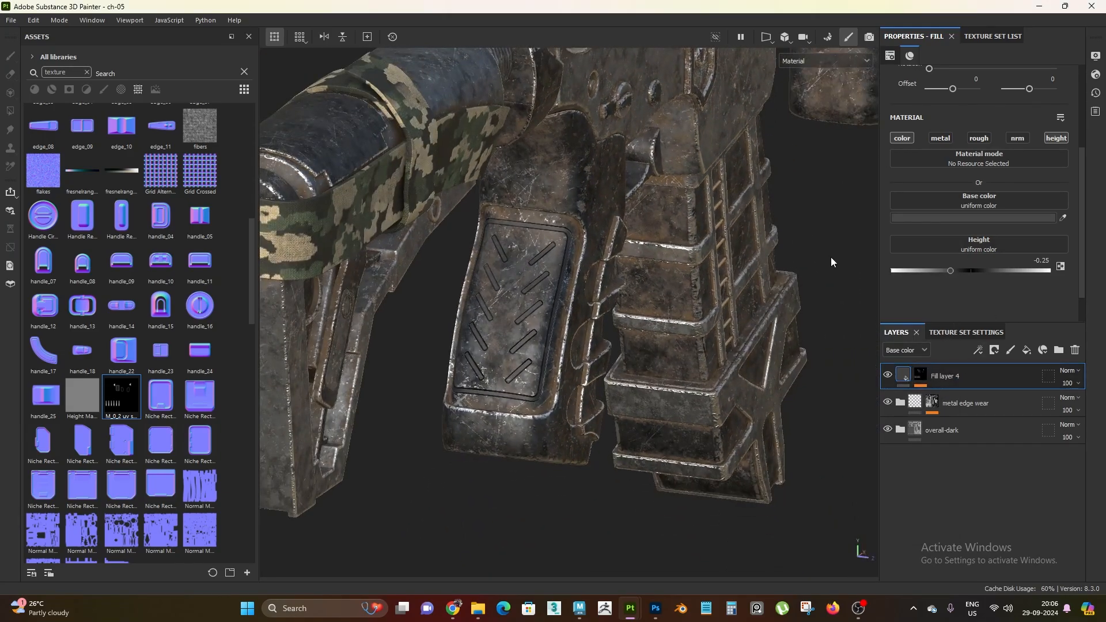
pyautogui.keyDown('alt'); pyautogui.moveTo(832, 260); pyautogui.dragTo(392, 286); pyautogui.keyUp('alt')
pyautogui.scroll(3, 393, 287)
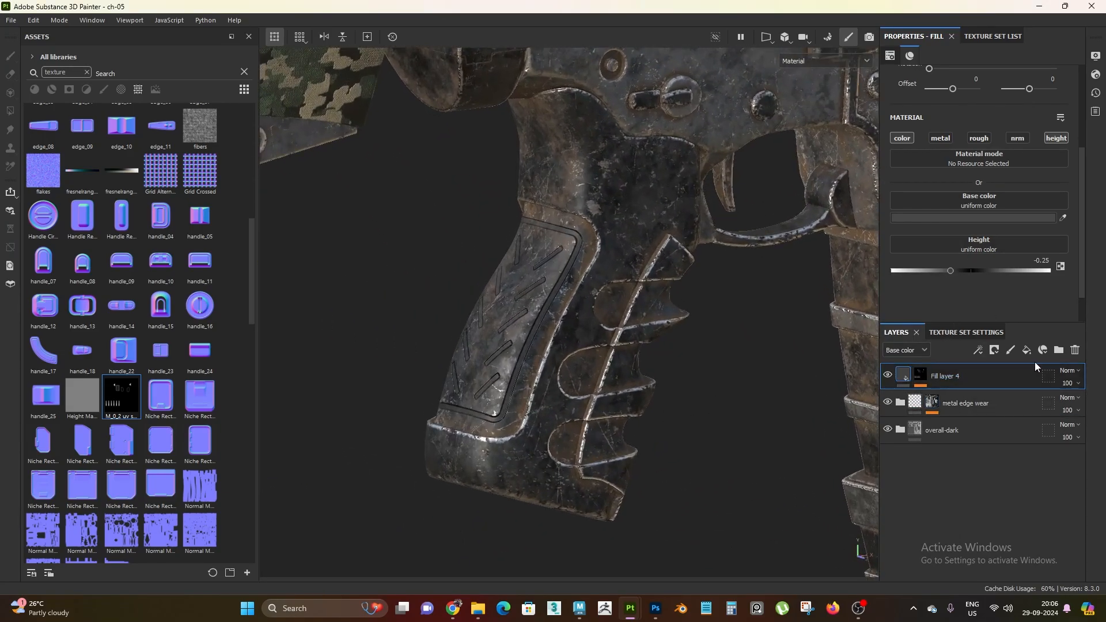
pyautogui.click(1059, 349)
pyautogui.moveTo(968, 402); pyautogui.dragTo(966, 378)
pyautogui.click(902, 378)
pyautogui.click(904, 379)
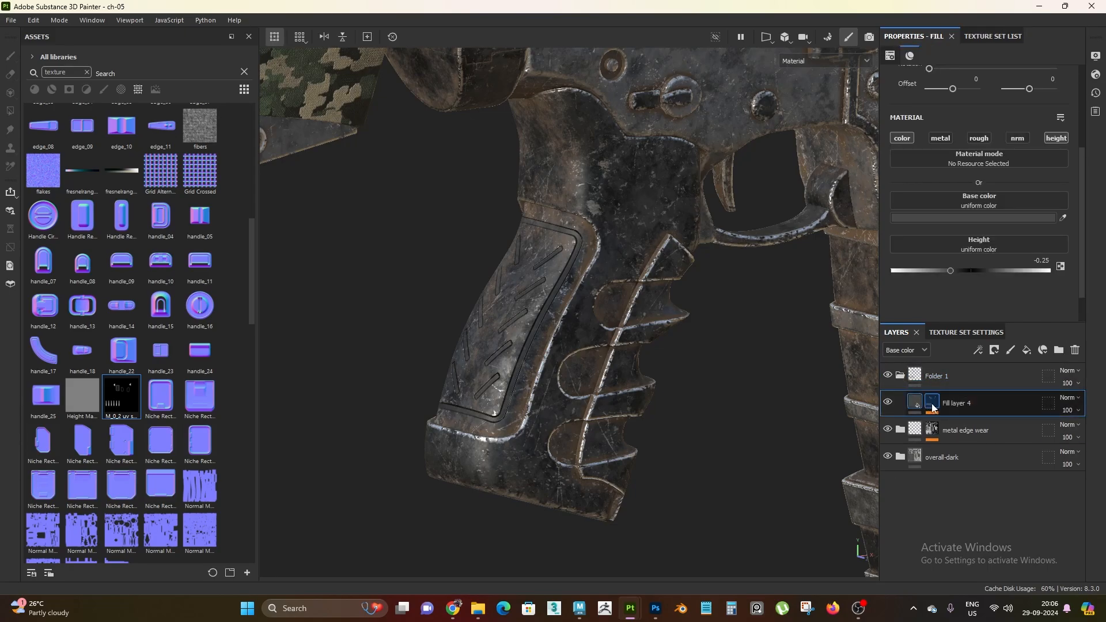
# - Add a Blur filter above the fill effect in Fill layer 4's mask
pyautogui.click(931, 402)
pyautogui.click(968, 420)
pyautogui.rightClick(968, 420)
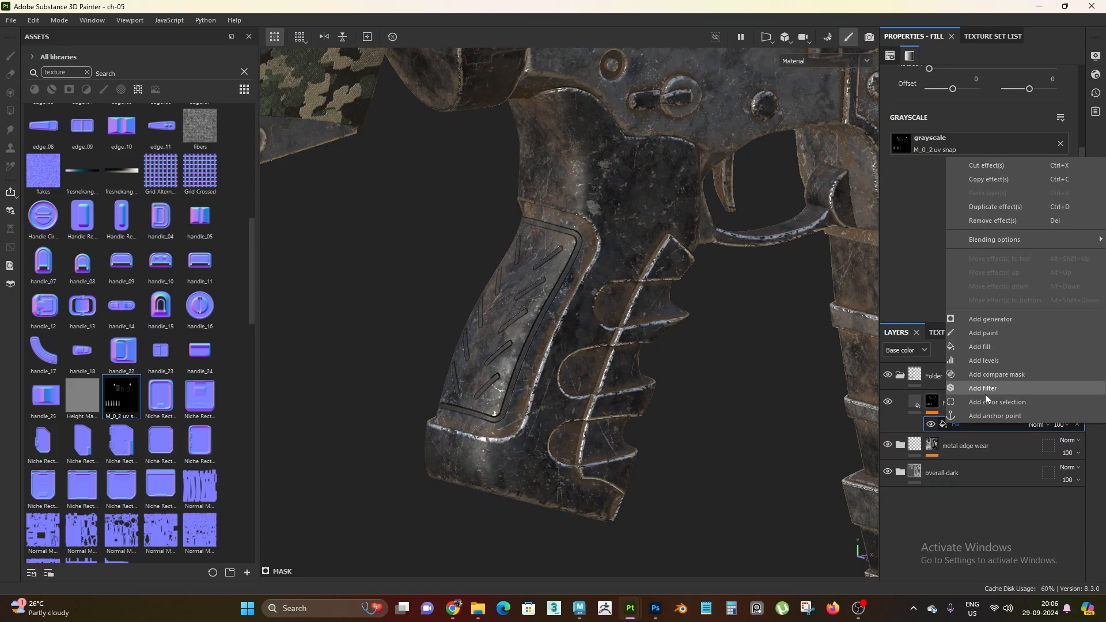
pyautogui.click(983, 388)
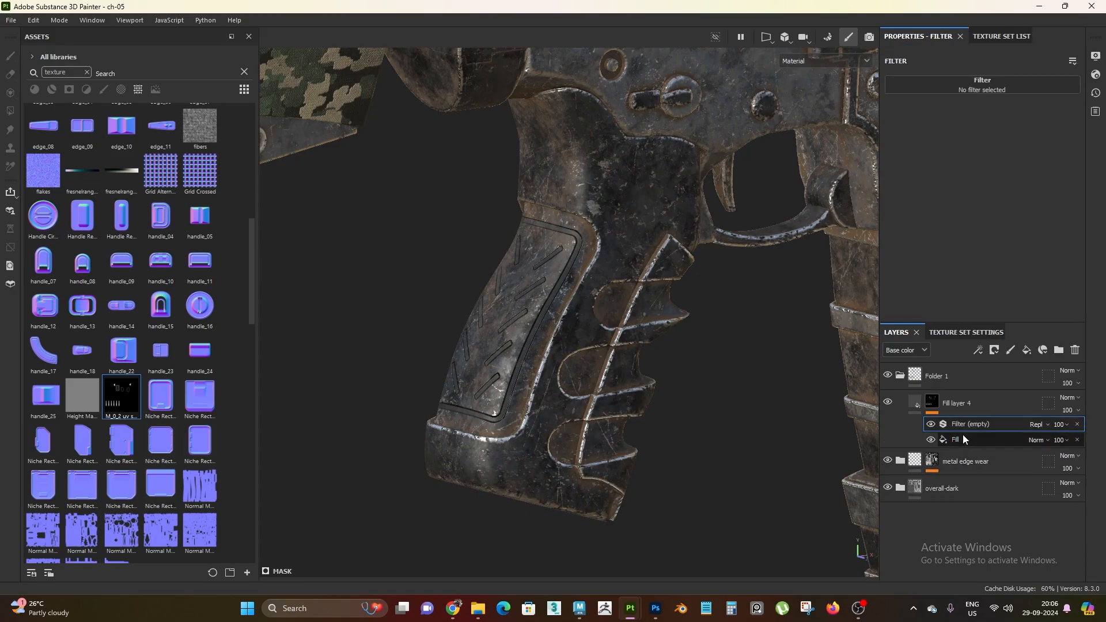
pyautogui.click(971, 86)
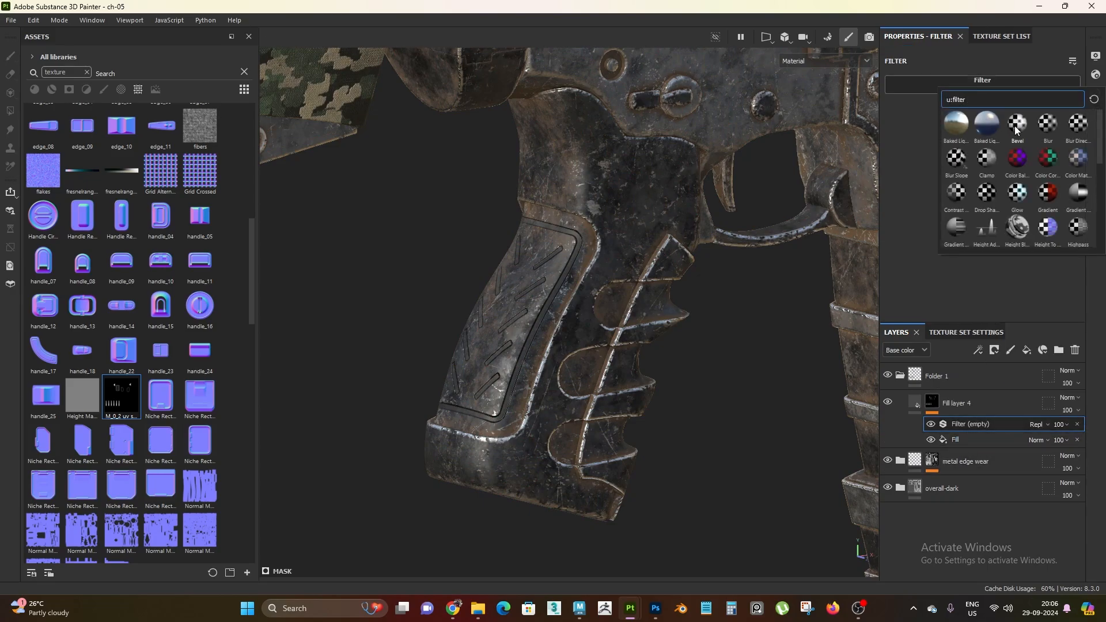
pyautogui.click(1053, 134)
# - Reduce the mask filter's blur intensity to 0.1, judging the groove edges on the pistol grip's rear panel
pyautogui.scroll(3, 497, 329)
pyautogui.keyDown('alt'); pyautogui.moveTo(498, 328); pyautogui.dragTo(569, 301); pyautogui.keyUp('alt')
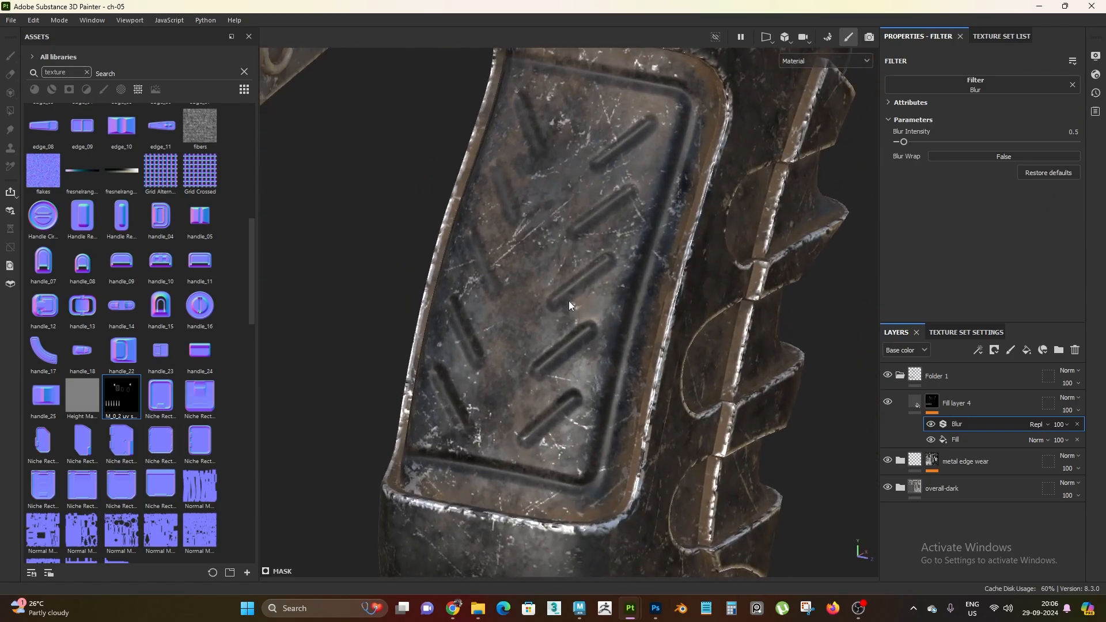
pyautogui.click(1074, 132)
pyautogui.write('0.1')
pyautogui.press('Return')
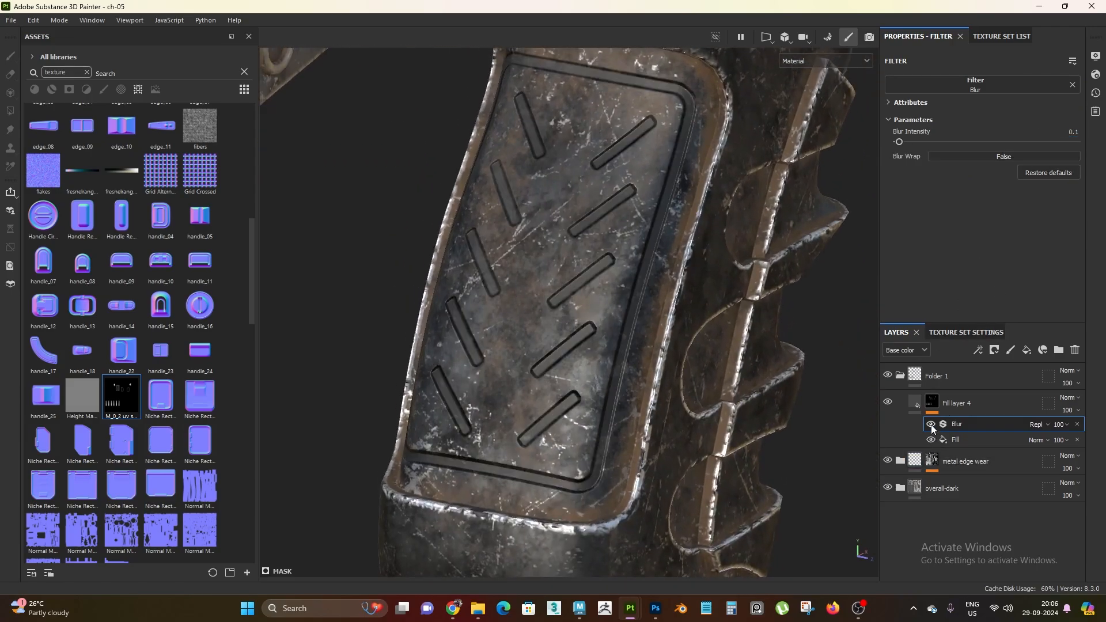
pyautogui.keyDown('alt'); pyautogui.moveTo(859, 424); pyautogui.dragTo(392, 106); pyautogui.keyUp('alt')
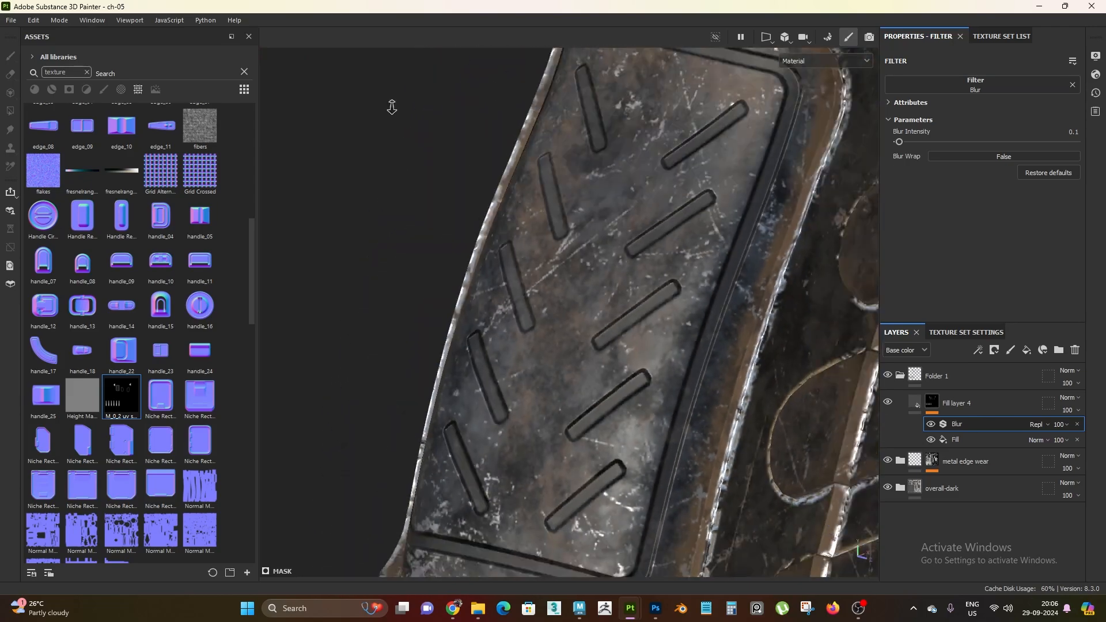
pyautogui.keyDown('alt'); pyautogui.moveTo(392, 106); pyautogui.dragTo(133, 26, button='right'); pyautogui.keyUp('alt')
# - Collapse the new folder and rename it "lines"
pyautogui.click(912, 404)
pyautogui.keyDown('alt'); pyautogui.moveTo(494, 168); pyautogui.dragTo(366, 132, button='right'); pyautogui.keyUp('alt')
pyautogui.keyDown('alt'); pyautogui.moveTo(367, 132); pyautogui.dragTo(569, 307); pyautogui.keyUp('alt')
pyautogui.keyDown('alt'); pyautogui.moveTo(568, 308); pyautogui.dragTo(651, 562, button='right'); pyautogui.keyUp('alt')
pyautogui.moveTo(576, 380)
pyautogui.keyDown('alt'); pyautogui.mouseDown(button='middle')
pyautogui.moveTo(562, 362)
pyautogui.moveTo(580, 381)
pyautogui.mouseUp(button='middle'); pyautogui.keyUp('alt')
pyautogui.click(900, 375)
pyautogui.doubleClick(931, 376)
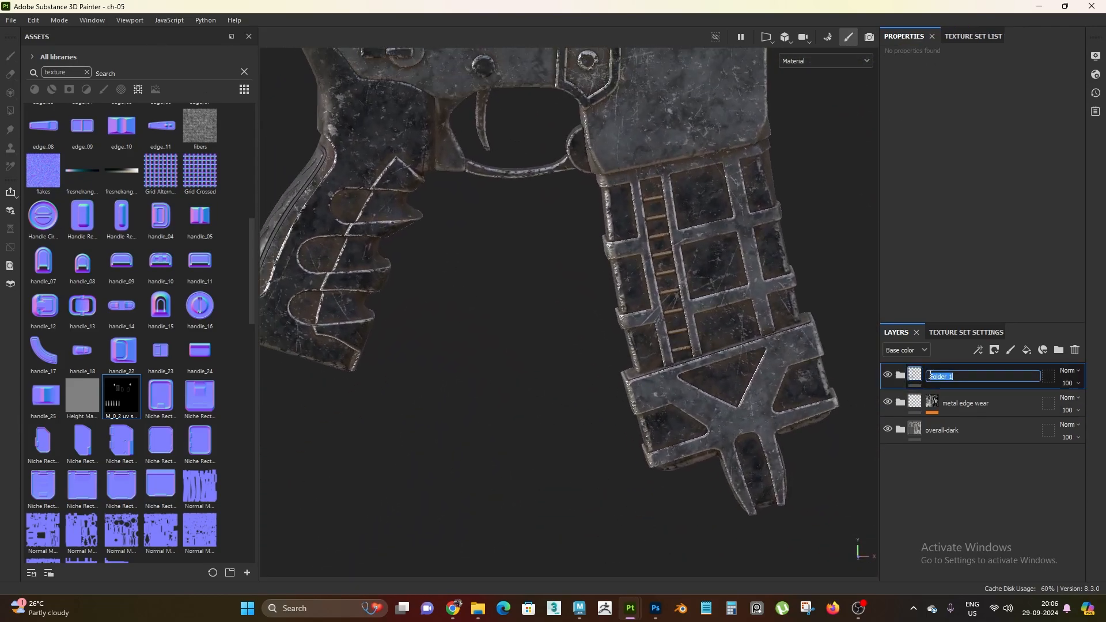
pyautogui.write('lines\\')
pyautogui.press('Return')
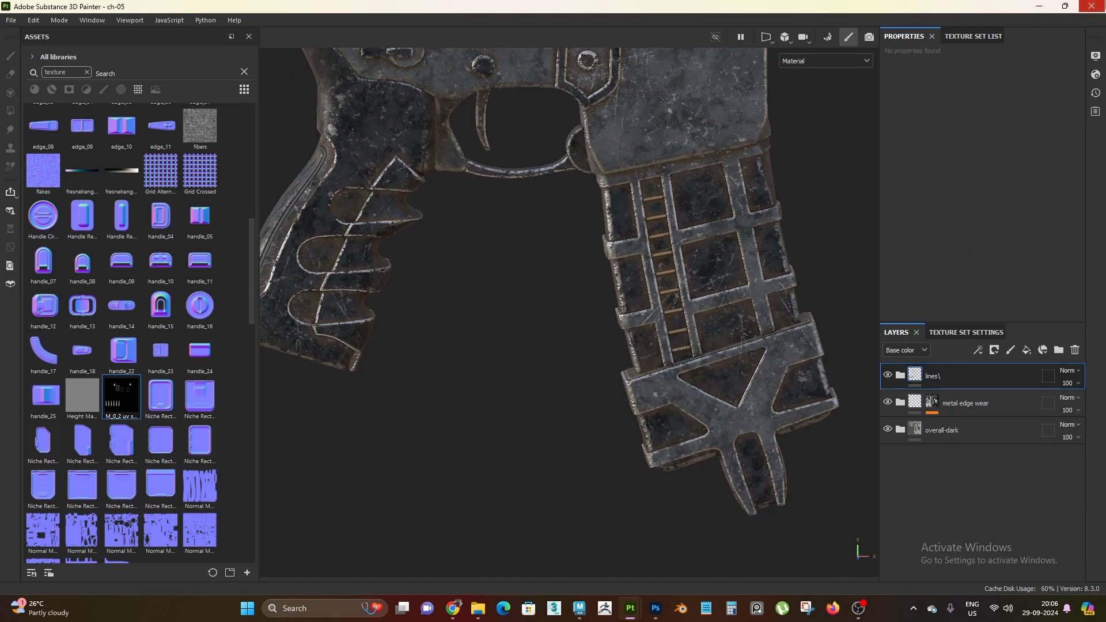
pyautogui.doubleClick(935, 376)
pyautogui.click(953, 377)
pyautogui.press('BackSpace')
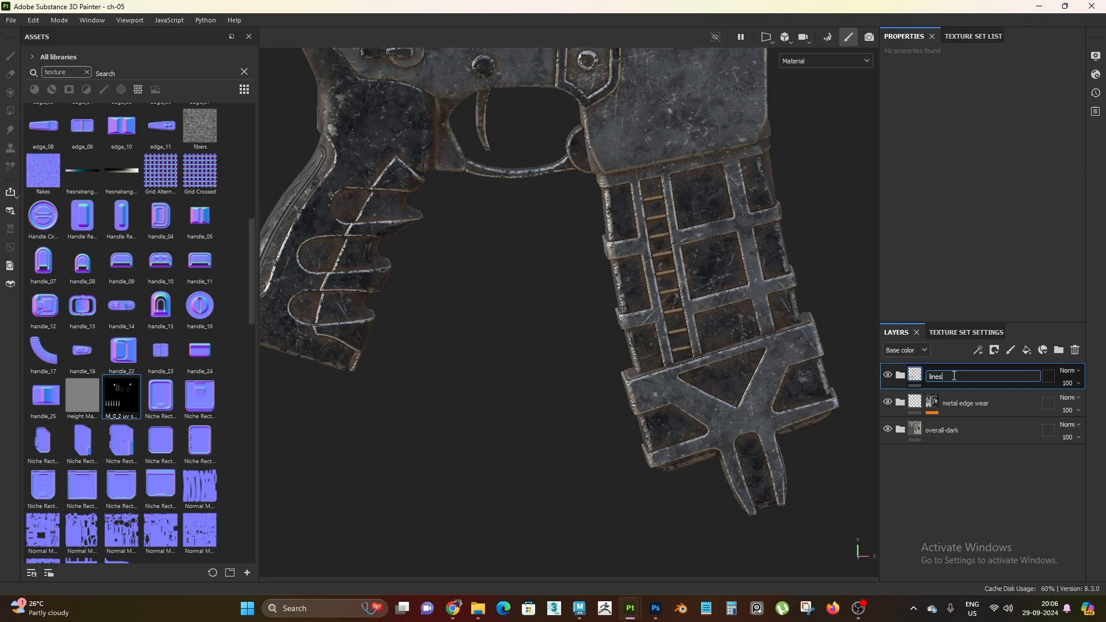
pyautogui.press('Return')
# - Inspect the softened grooves on the pistol grip, the front grip and the small hand stop beneath the handguard
pyautogui.moveTo(619, 386)
pyautogui.keyDown('alt'); pyautogui.mouseDown(button='right')
pyautogui.moveTo(548, 311)
pyautogui.moveTo(585, 378)
pyautogui.mouseUp(button='right'); pyautogui.keyUp('alt')
pyautogui.keyDown('alt'); pyautogui.moveTo(586, 378); pyautogui.dragTo(603, 385, button='middle'); pyautogui.keyUp('alt')
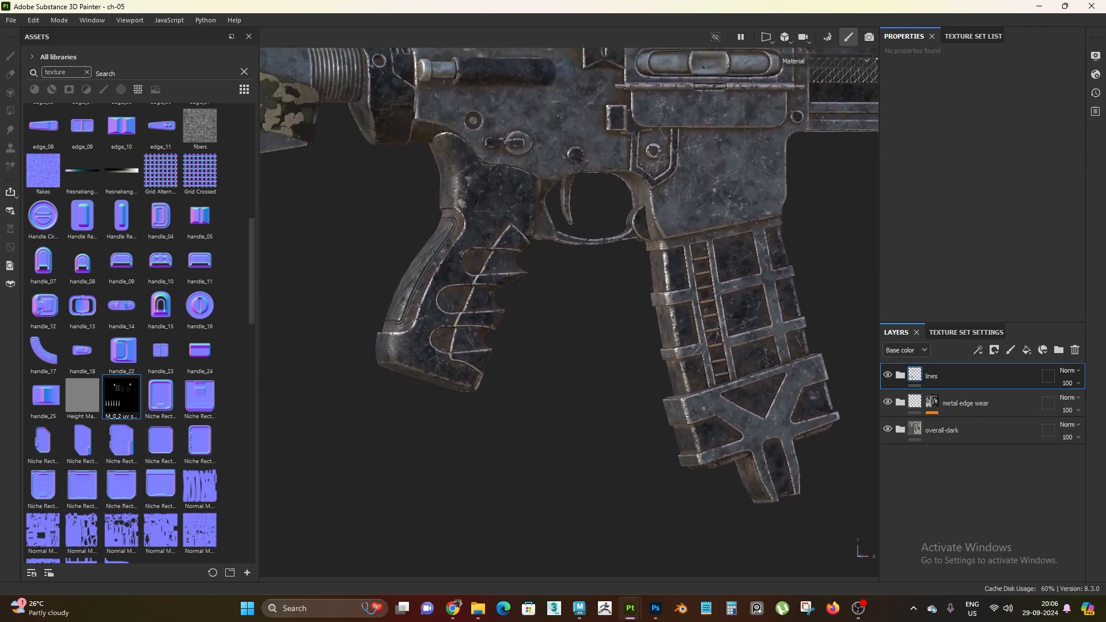
pyautogui.hotkey('alt', 'Tab')
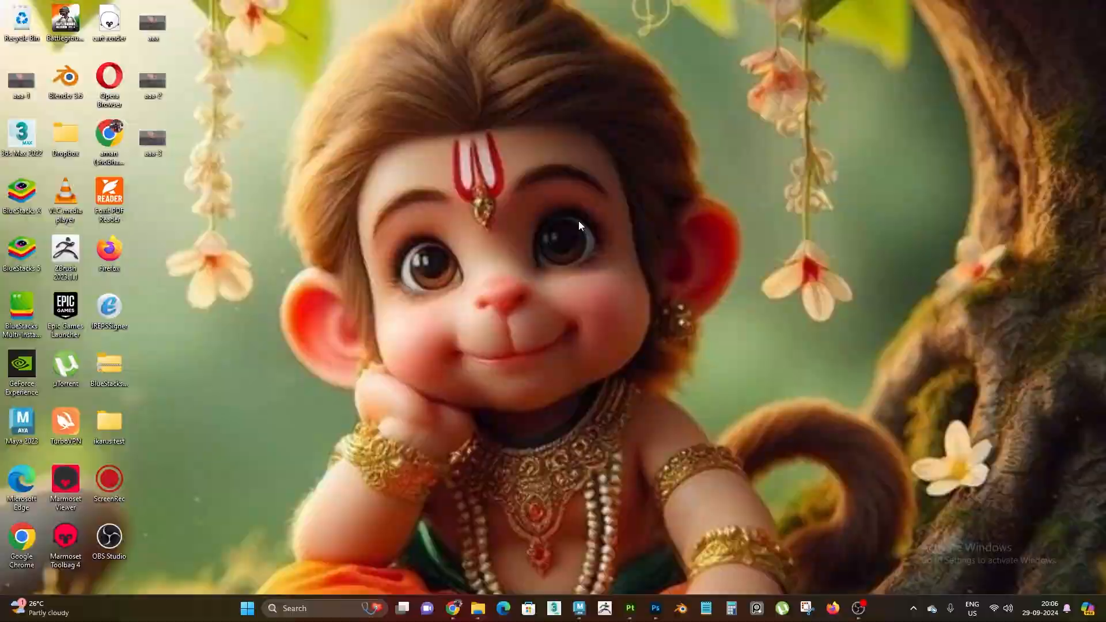
pyautogui.hotkey('alt', 'Tab')
pyautogui.moveTo(694, 378)
pyautogui.keyDown('alt'); pyautogui.mouseDown(button='right')
pyautogui.moveTo(461, 160)
pyautogui.moveTo(643, 384)
pyautogui.mouseUp(button='right'); pyautogui.keyUp('alt')
pyautogui.keyDown('alt'); pyautogui.moveTo(642, 384); pyautogui.dragTo(621, 328); pyautogui.keyUp('alt')
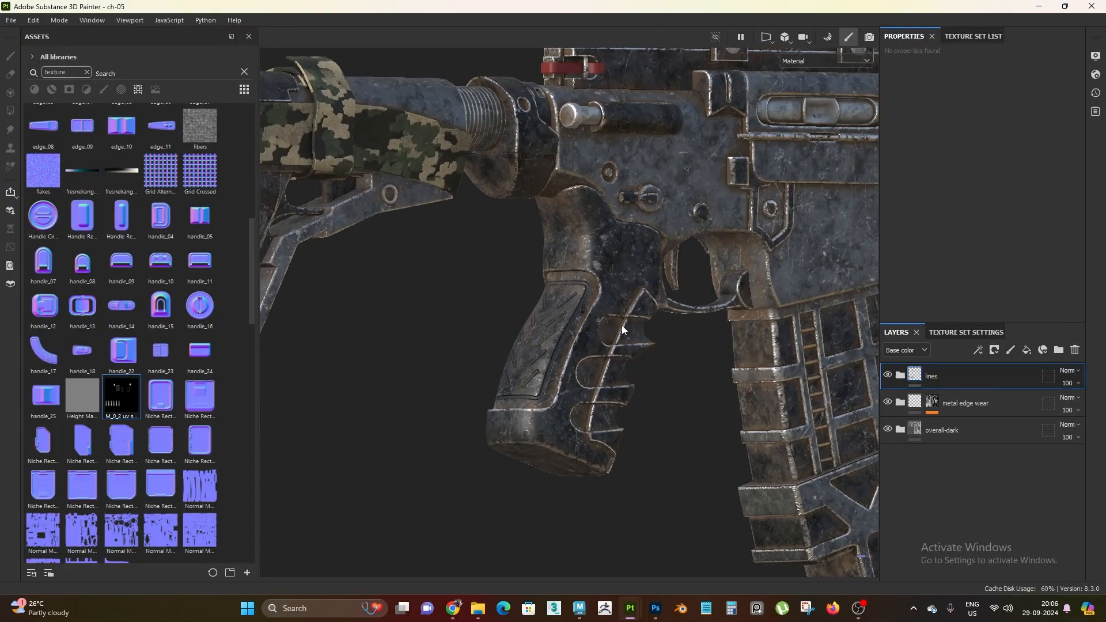
pyautogui.keyDown('alt'); pyautogui.moveTo(621, 328); pyautogui.dragTo(610, 403, button='right'); pyautogui.keyUp('alt')
pyautogui.keyDown('alt'); pyautogui.moveTo(610, 403); pyautogui.dragTo(536, 355, button='middle'); pyautogui.keyUp('alt')
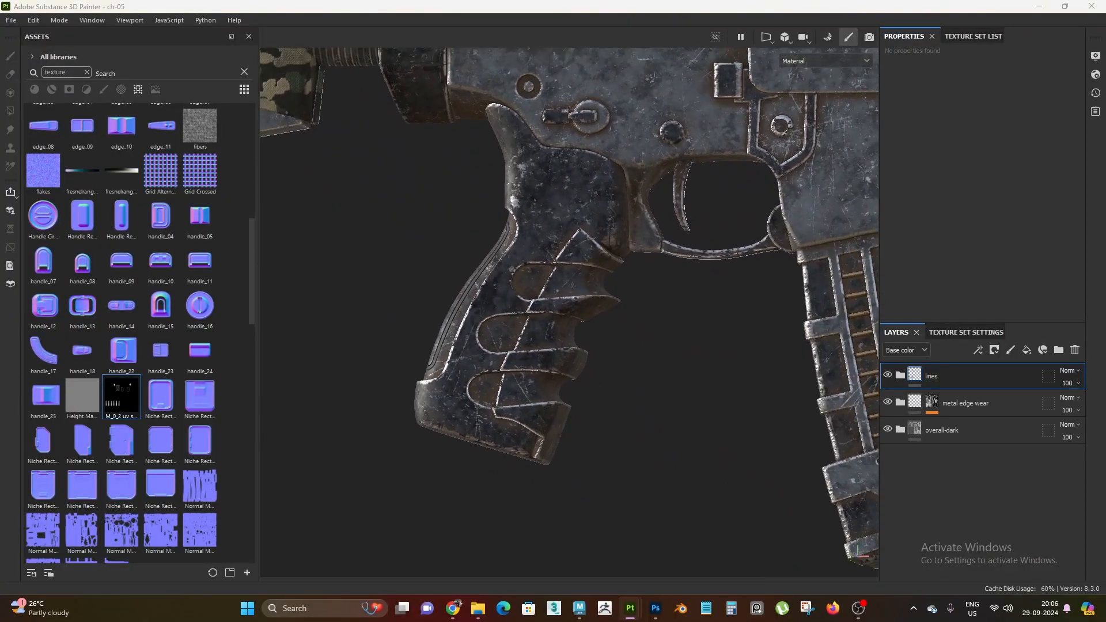
pyautogui.keyDown('alt'); pyautogui.moveTo(804, 305); pyautogui.dragTo(662, 294, button='right'); pyautogui.keyUp('alt')
pyautogui.keyDown('alt'); pyautogui.moveTo(691, 294); pyautogui.dragTo(251, 321, button='middle'); pyautogui.keyUp('alt')
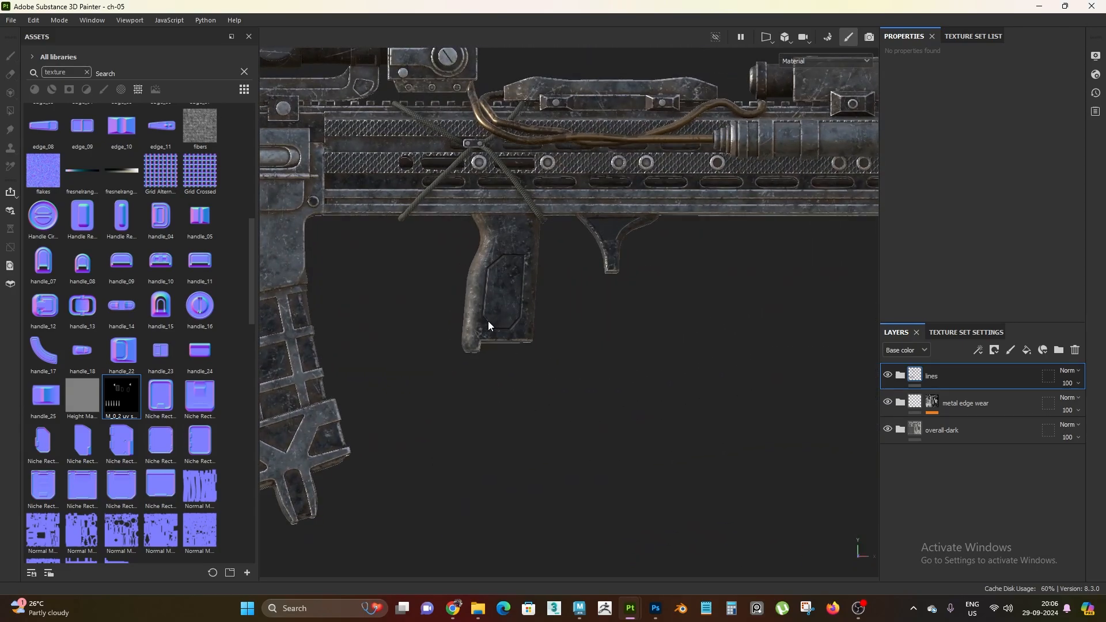
pyautogui.keyDown('alt'); pyautogui.moveTo(489, 324); pyautogui.dragTo(711, 255, button='right'); pyautogui.keyUp('alt')
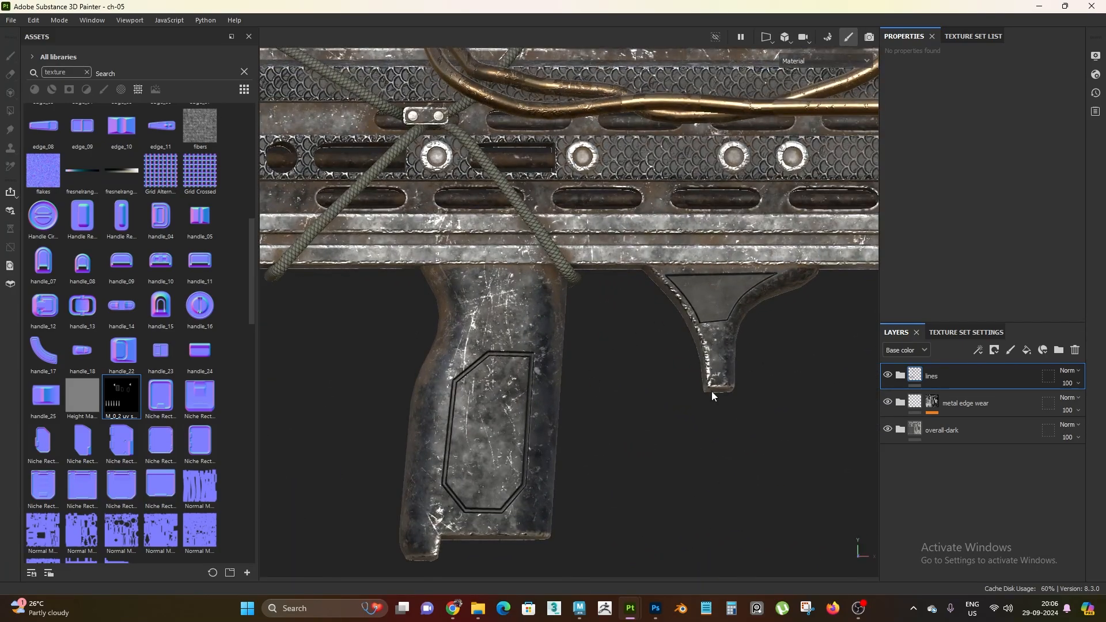
pyautogui.keyDown('alt'); pyautogui.moveTo(711, 392); pyautogui.dragTo(685, 415, button='right'); pyautogui.keyUp('alt')
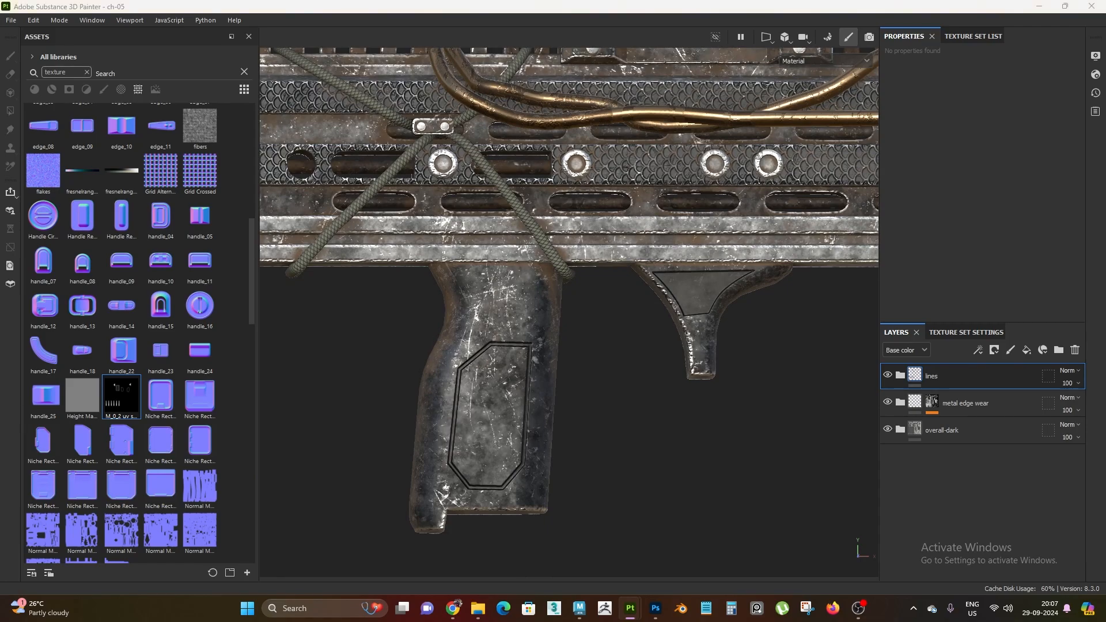
pyautogui.keyDown('alt'); pyautogui.moveTo(463, 357); pyautogui.dragTo(548, 388, button='right'); pyautogui.keyUp('alt')
pyautogui.keyDown('alt'); pyautogui.moveTo(548, 389); pyautogui.dragTo(632, 286, button='middle'); pyautogui.keyUp('alt')
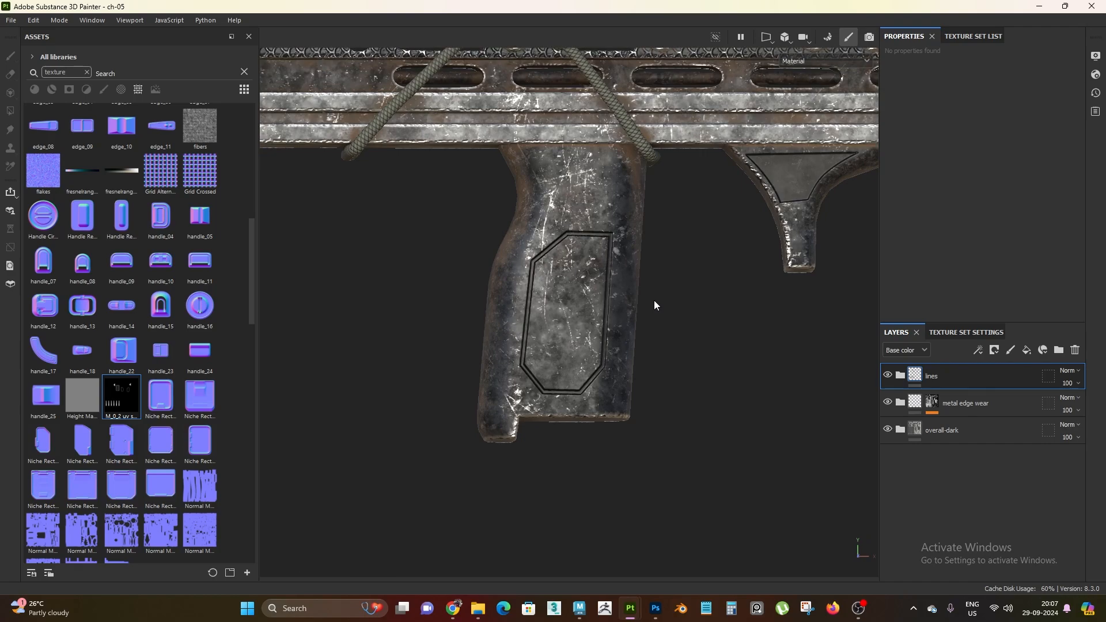
# - Add a fill layer above the lines folder with only the height channel enabled and its height set to 0.15
pyautogui.click(1027, 349)
pyautogui.click(902, 137)
pyautogui.click(940, 138)
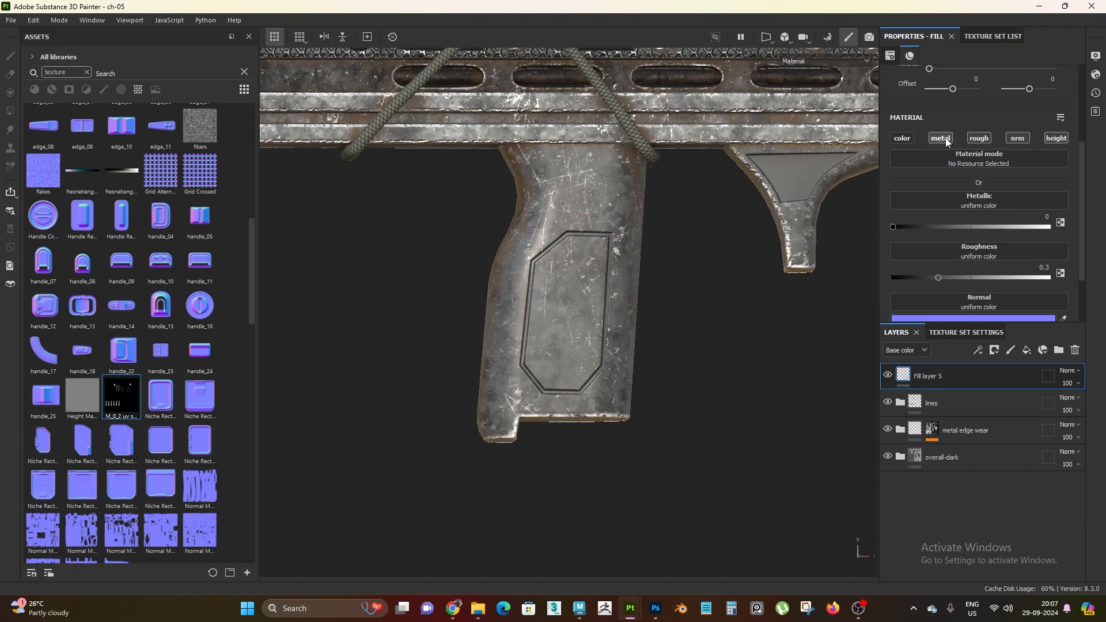
pyautogui.click(979, 138)
pyautogui.click(1017, 137)
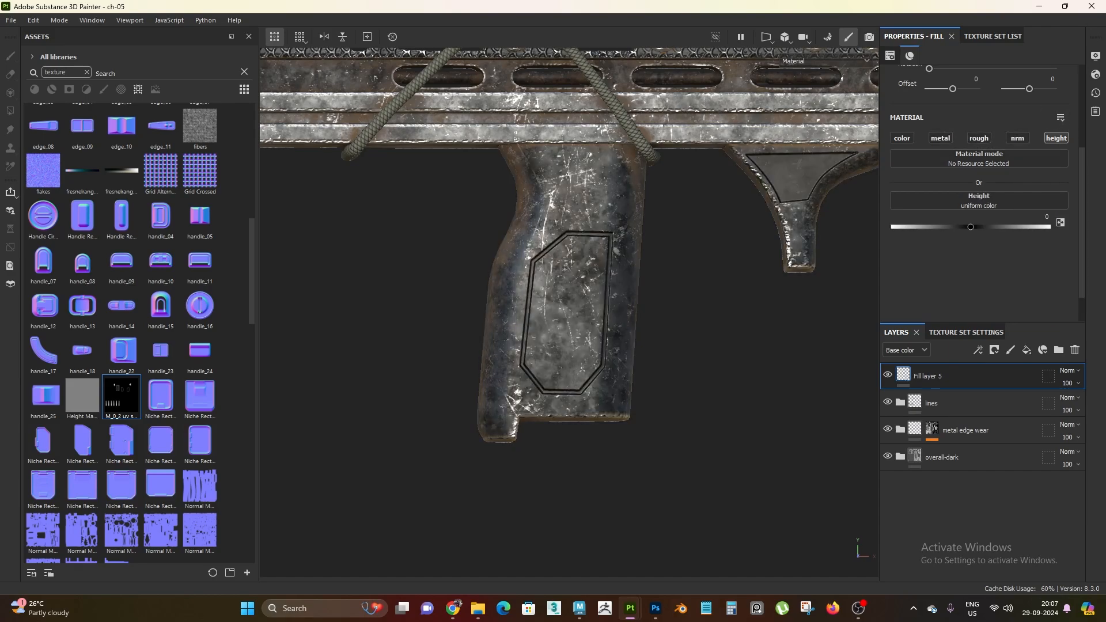
pyautogui.click(1048, 217)
pyautogui.write('.15')
pyautogui.press('Return')
pyautogui.keyDown('alt'); pyautogui.moveTo(628, 278); pyautogui.dragTo(654, 330, button='right'); pyautogui.keyUp('alt')
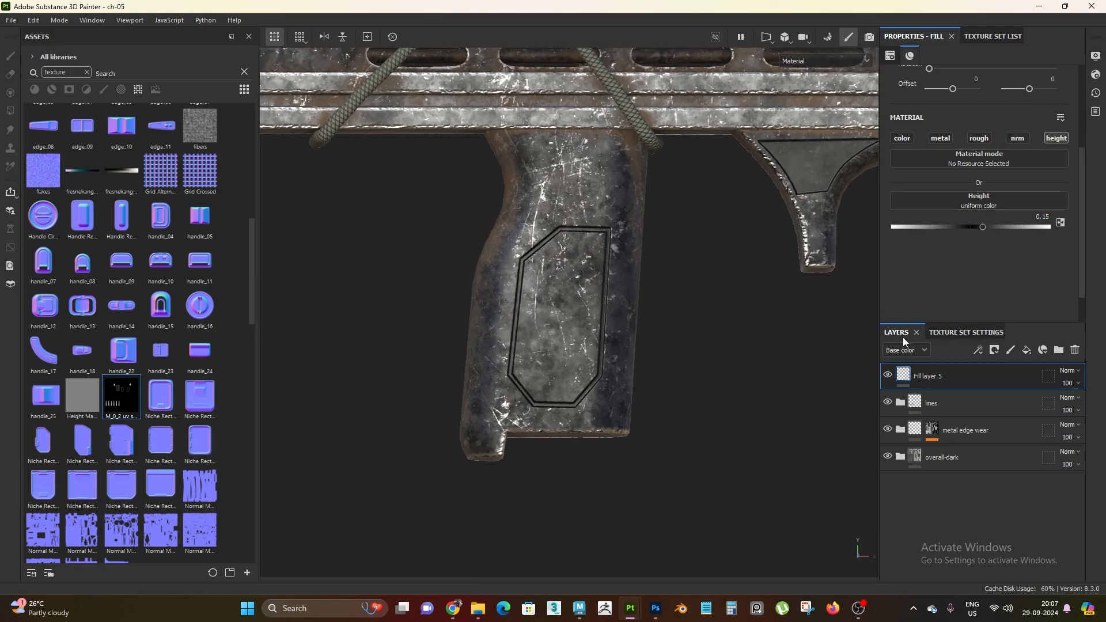
# - Give Fill layer 5 a black mask and add a fill effect to that mask
pyautogui.rightClick(932, 374)
pyautogui.click(990, 22)
pyautogui.rightClick(917, 375)
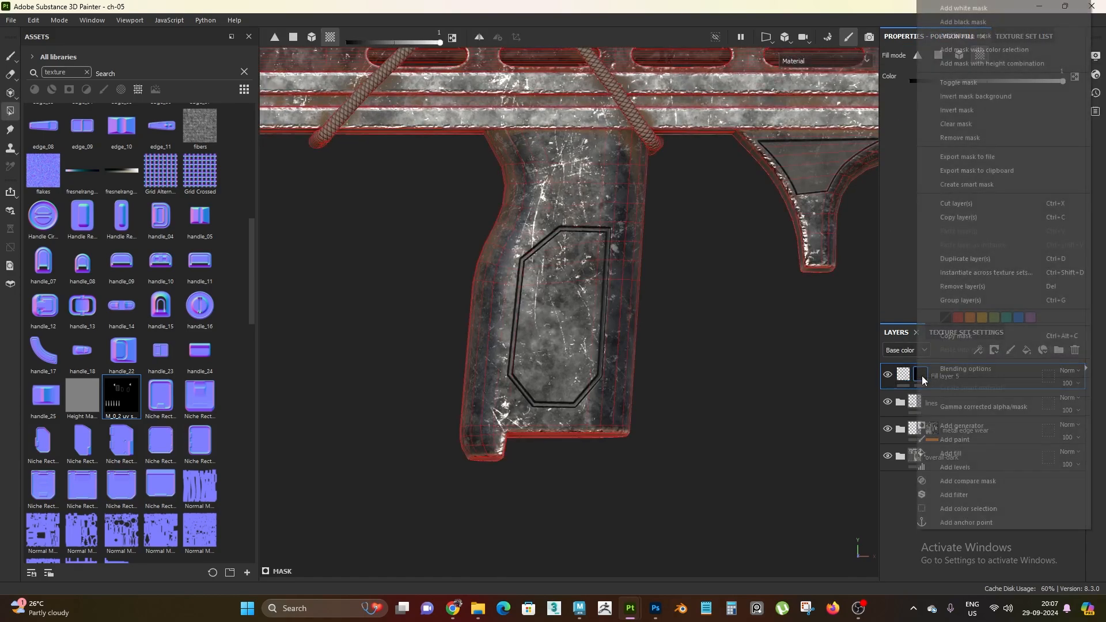
pyautogui.click(983, 455)
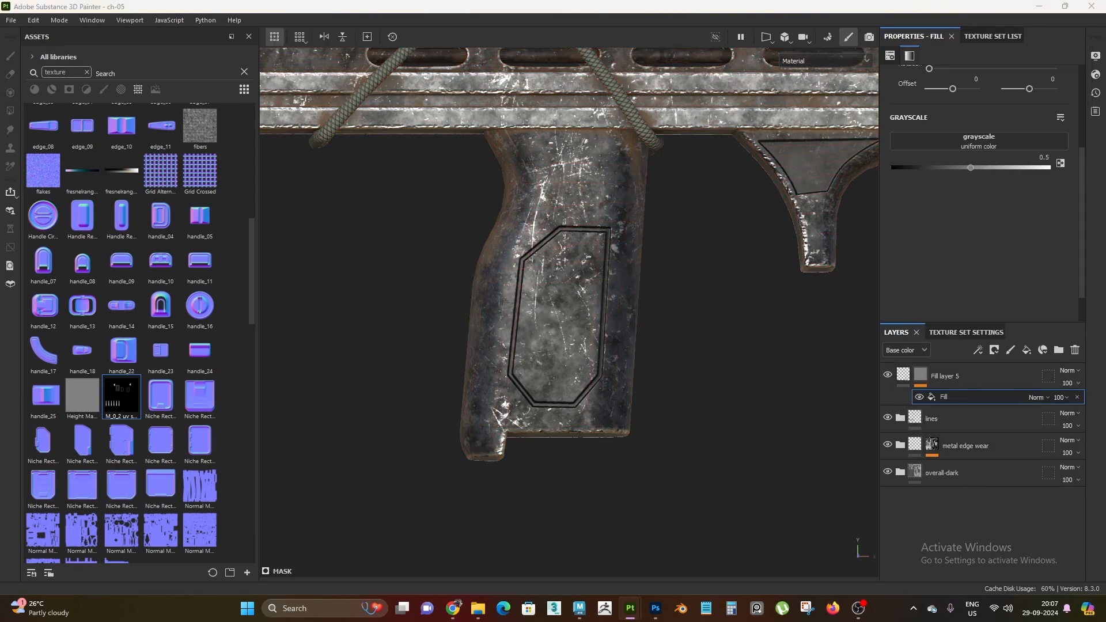
# - Search the assets for "diamond" and assign Fabric Diamond Alternate as the mask fill's grayscale pattern
pyautogui.click(87, 72)
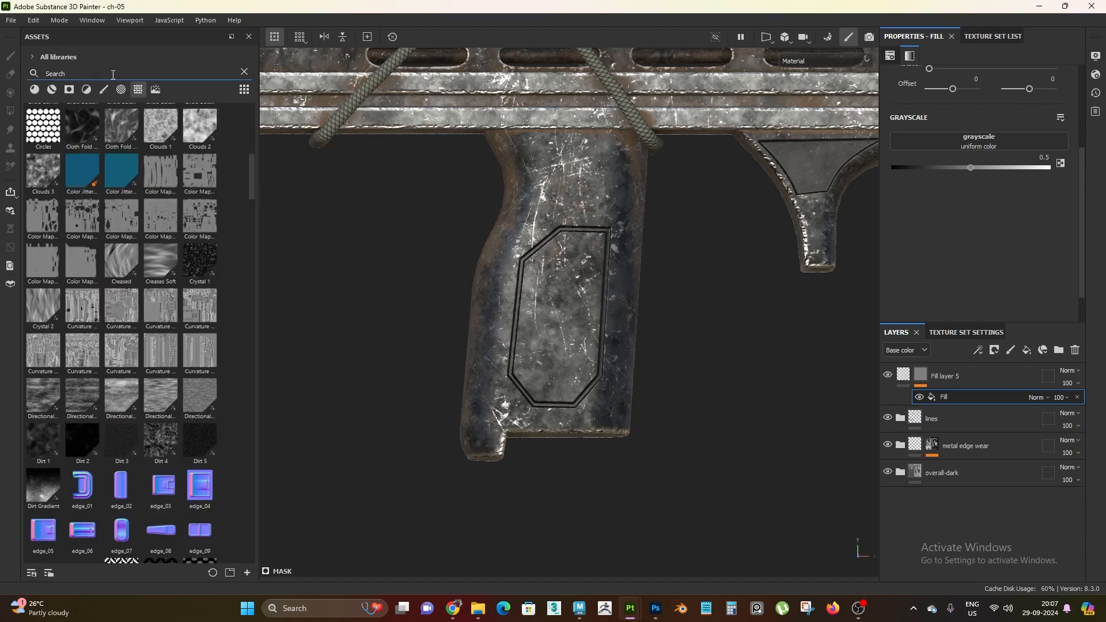
pyautogui.write('fa')
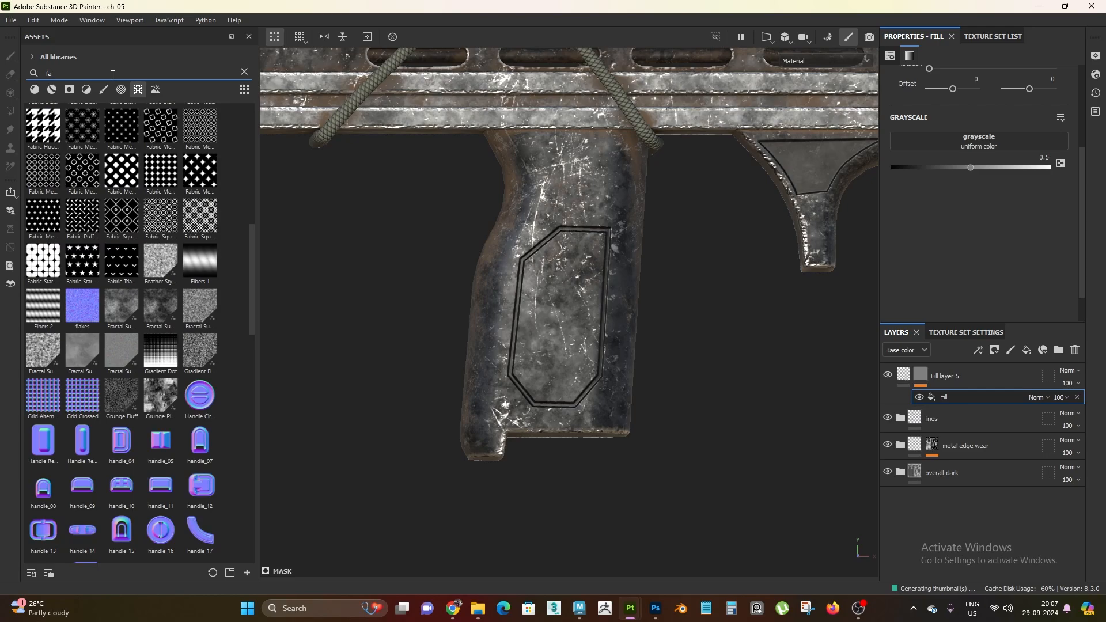
pyautogui.press('BackSpace')
pyautogui.press('BackSpace')
pyautogui.write('diamond')
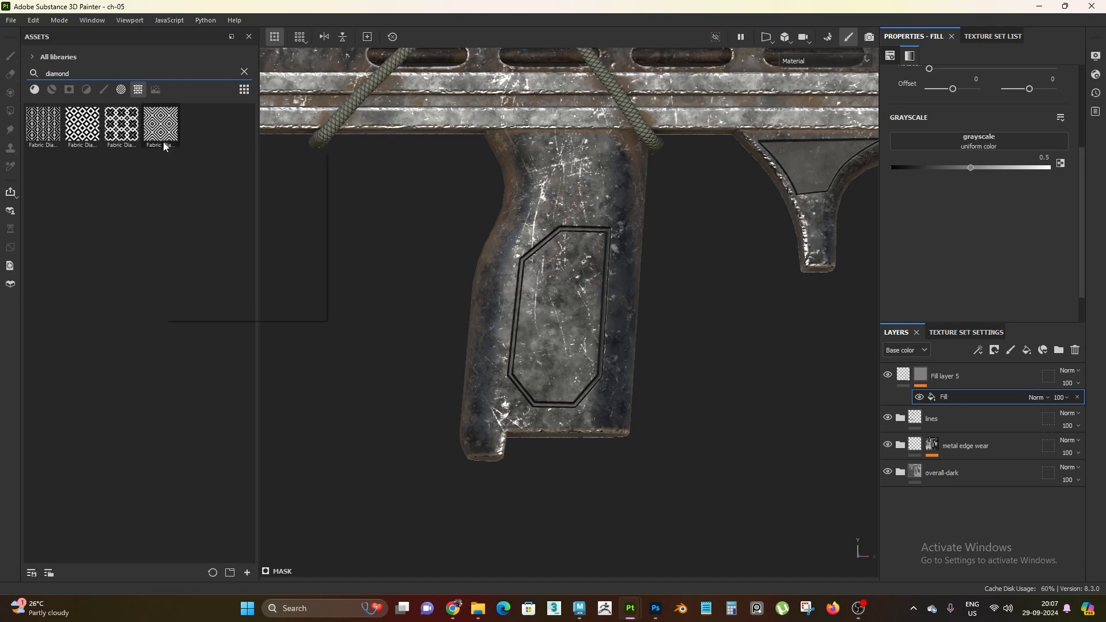
pyautogui.moveTo(79, 142)
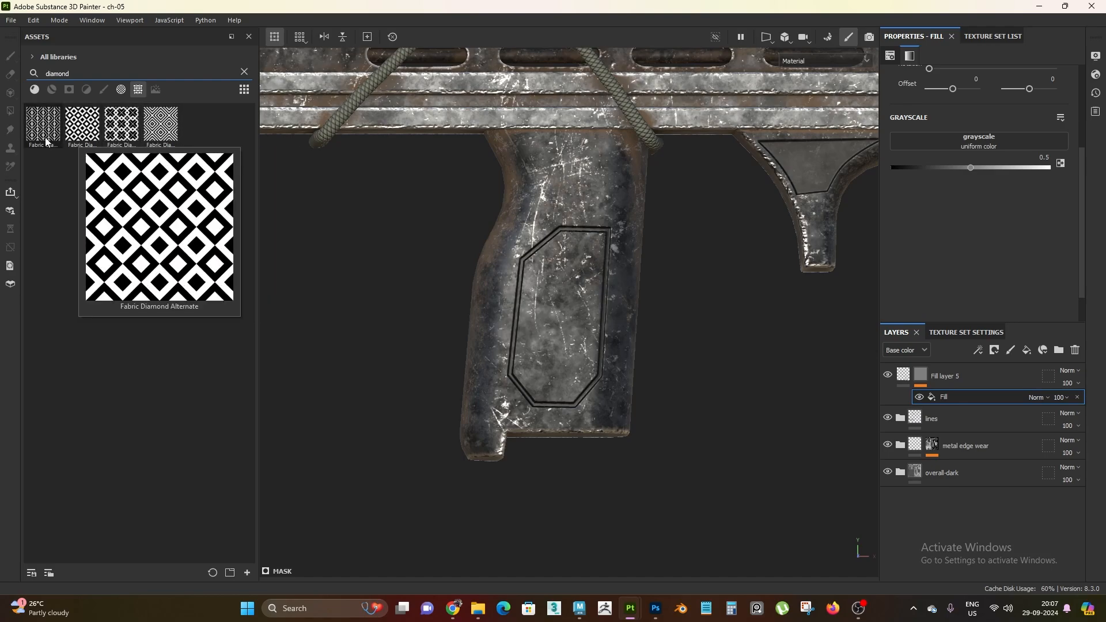
pyautogui.moveTo(36, 140)
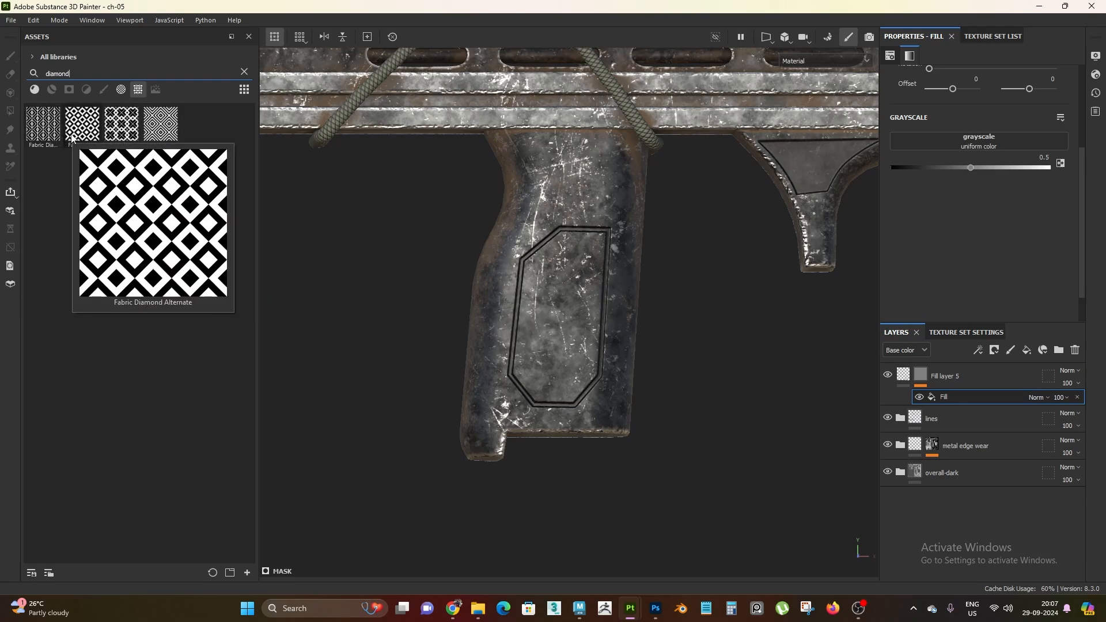
pyautogui.moveTo(75, 140); pyautogui.dragTo(961, 143)
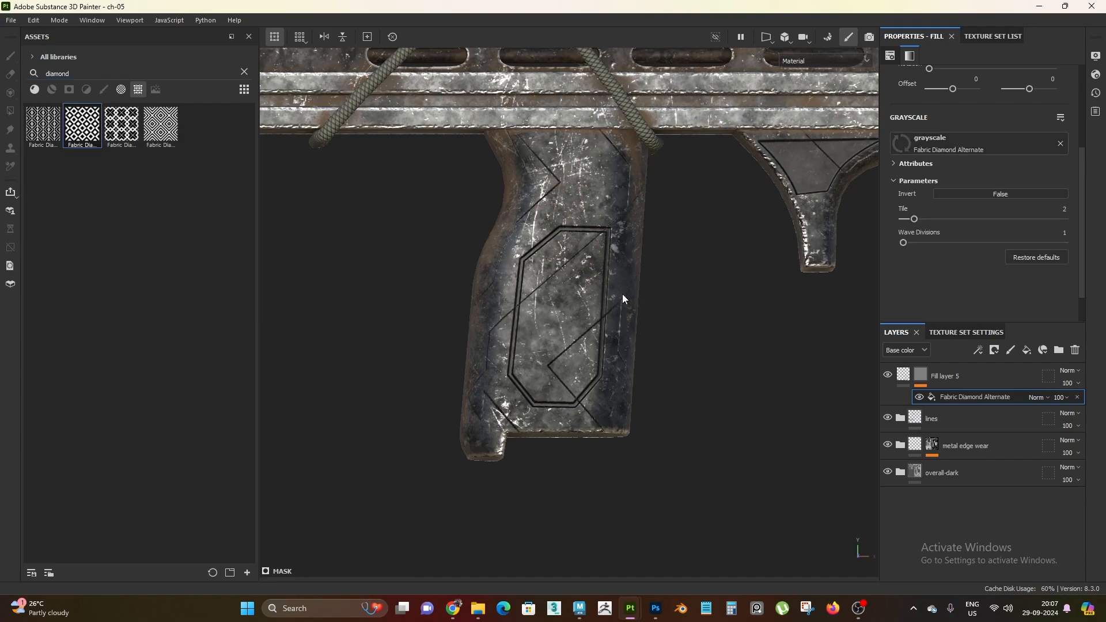
# - Set the diamond pattern's UV tiling to 22, judging its density on the front grip and hand stop
pyautogui.scroll(-3, 605, 317)
pyautogui.scroll(2, 515, 270)
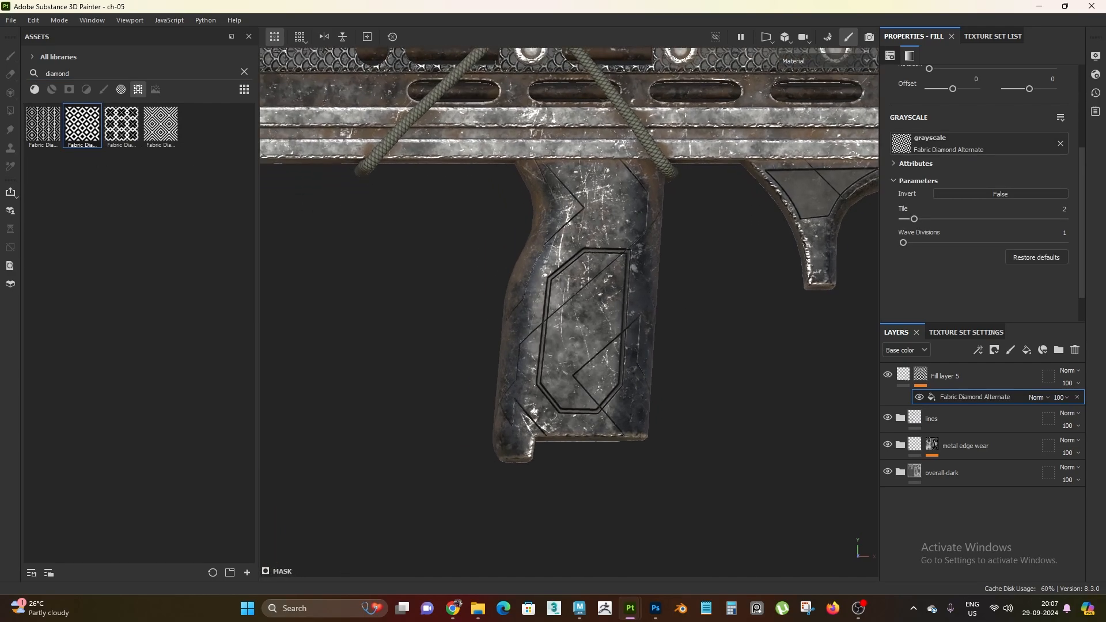
pyautogui.scroll(3, 979, 173)
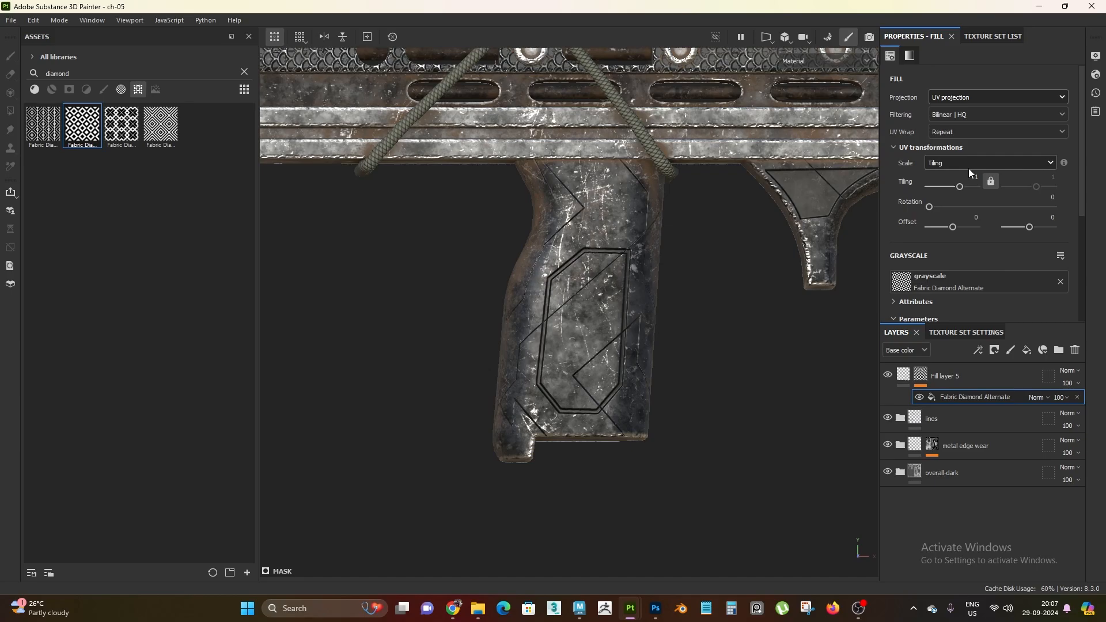
pyautogui.moveTo(959, 186); pyautogui.dragTo(989, 186)
pyautogui.keyDown('alt'); pyautogui.moveTo(597, 336); pyautogui.dragTo(701, 208, button='right'); pyautogui.keyUp('alt')
pyautogui.keyDown('alt'); pyautogui.moveTo(593, 260); pyautogui.dragTo(521, 262); pyautogui.keyUp('alt')
pyautogui.keyDown('alt'); pyautogui.moveTo(521, 262); pyautogui.dragTo(461, 346, button='right'); pyautogui.keyUp('alt')
pyautogui.keyDown('alt'); pyautogui.moveTo(597, 285); pyautogui.dragTo(560, 306, button='middle'); pyautogui.keyUp('alt')
pyautogui.keyDown('alt'); pyautogui.moveTo(560, 306); pyautogui.dragTo(561, 314); pyautogui.keyUp('alt')
pyautogui.keyDown('alt'); pyautogui.moveTo(494, 313); pyautogui.dragTo(603, 264, button='middle'); pyautogui.keyUp('alt')
pyautogui.keyDown('alt'); pyautogui.moveTo(602, 265); pyautogui.dragTo(617, 323, button='right'); pyautogui.keyUp('alt')
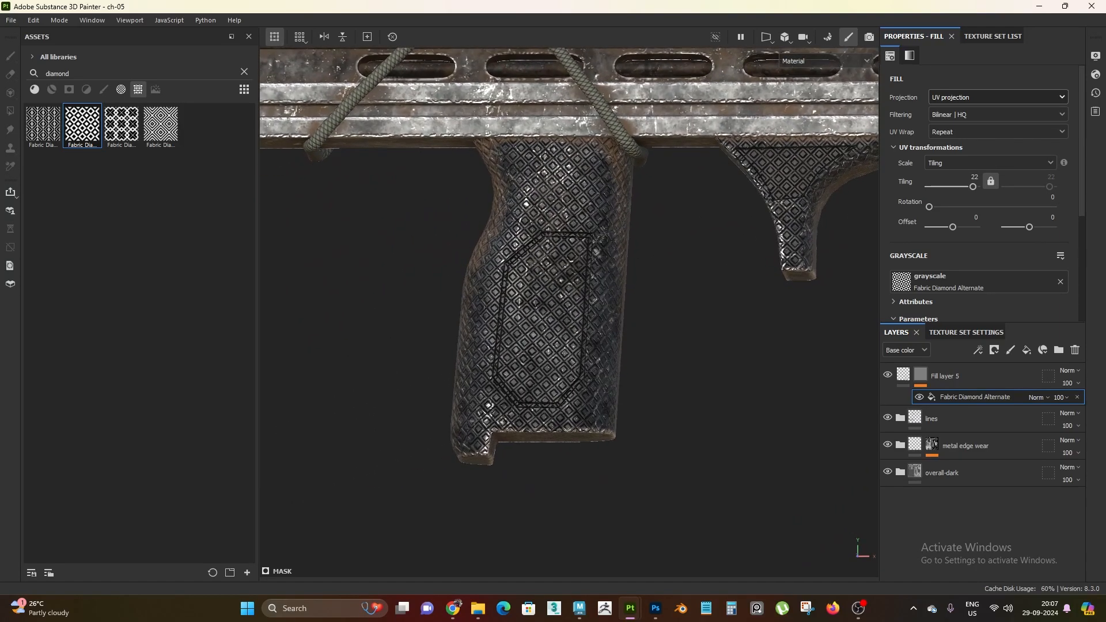
pyautogui.scroll(-3, 911, 240)
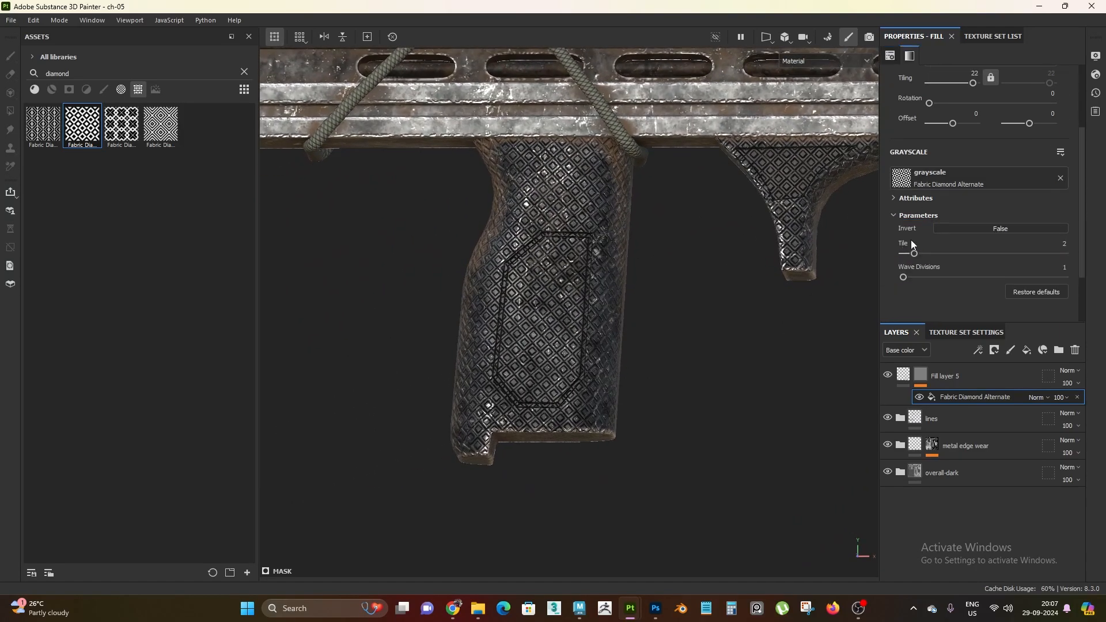
# - Create a new folder, move Fill layer 5 into it, and rename the folder "pattern"
pyautogui.scroll(2, 911, 240)
pyautogui.click(933, 379)
pyautogui.click(1059, 349)
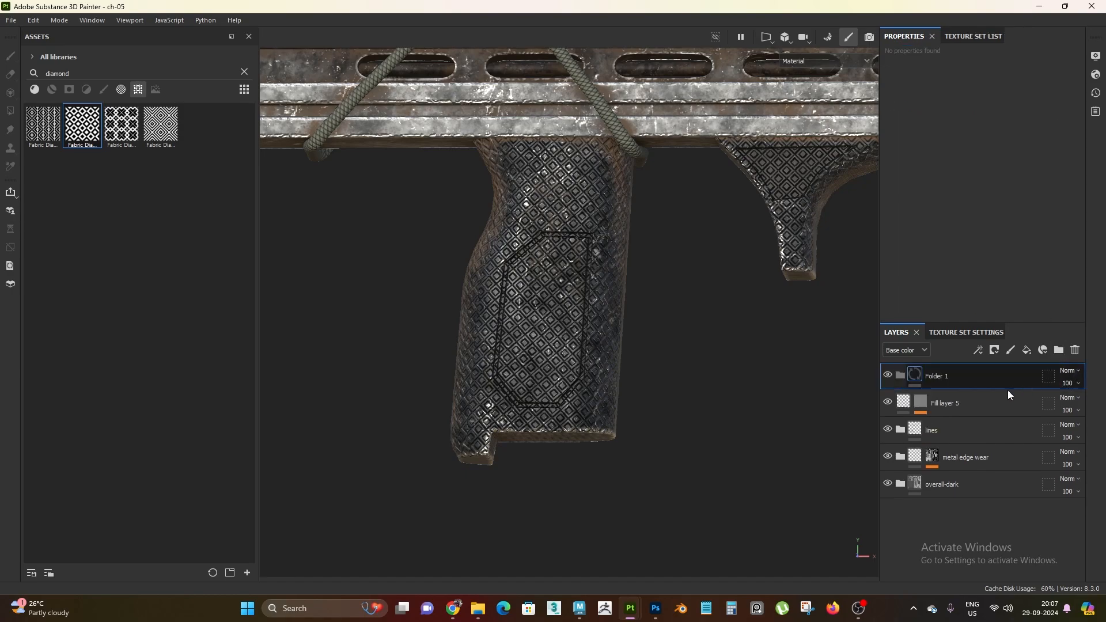
pyautogui.moveTo(952, 403); pyautogui.dragTo(965, 376)
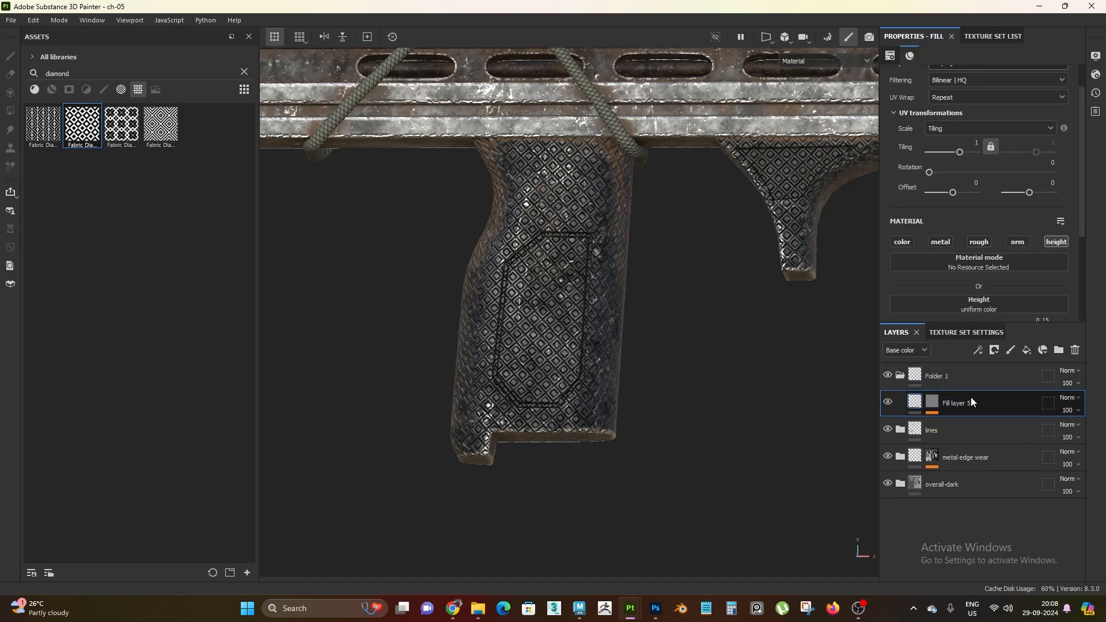
pyautogui.click(900, 376)
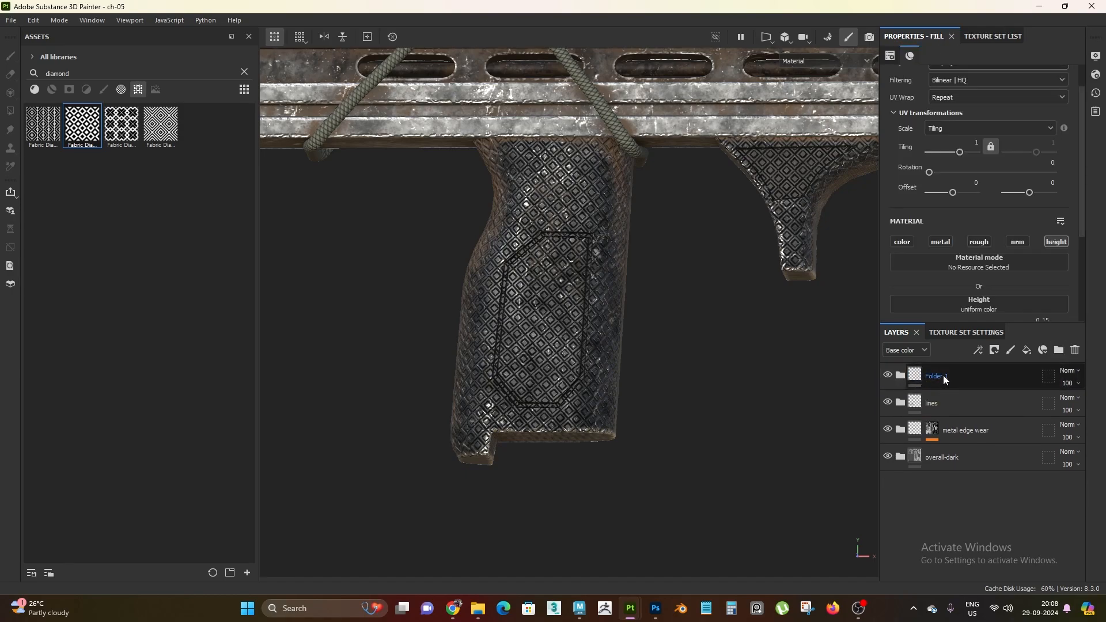
pyautogui.doubleClick(944, 376)
pyautogui.write('pattern')
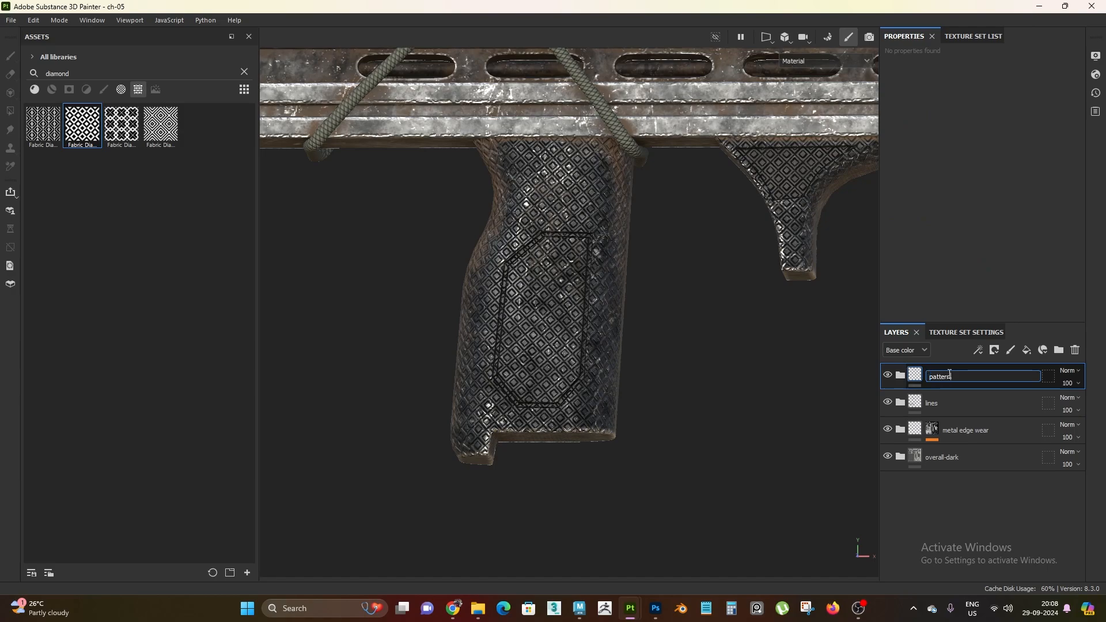
pyautogui.press('Return')
# - Inspect the diamond pattern on the front grip and browse the full list of texture assets
pyautogui.scroll(-1, 527, 312)
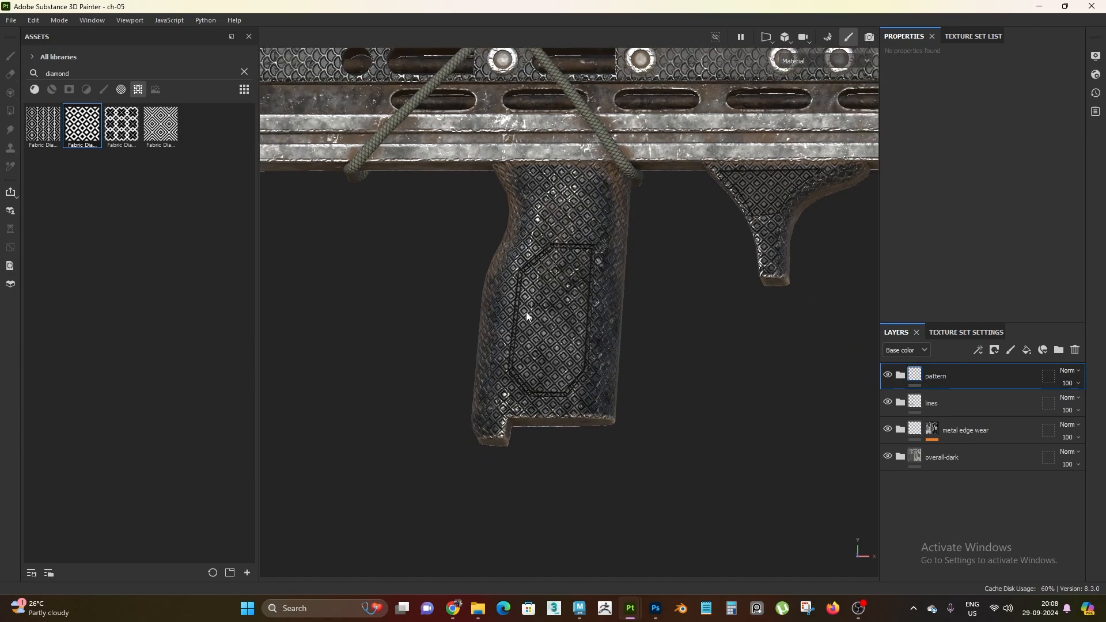
pyautogui.scroll(3, 534, 317)
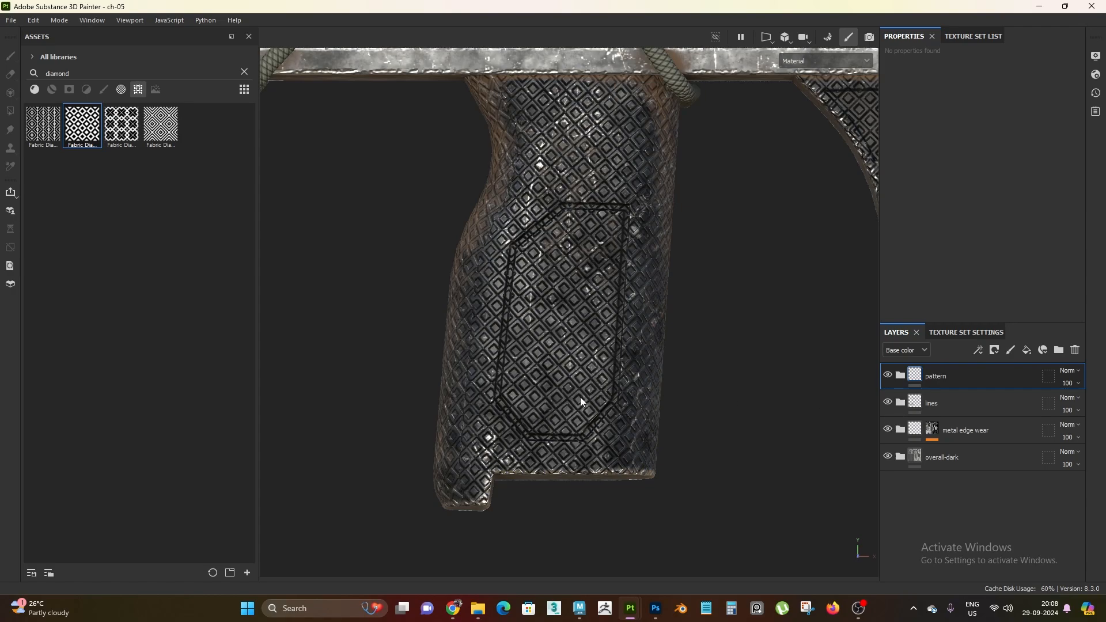
pyautogui.scroll(-2, 570, 334)
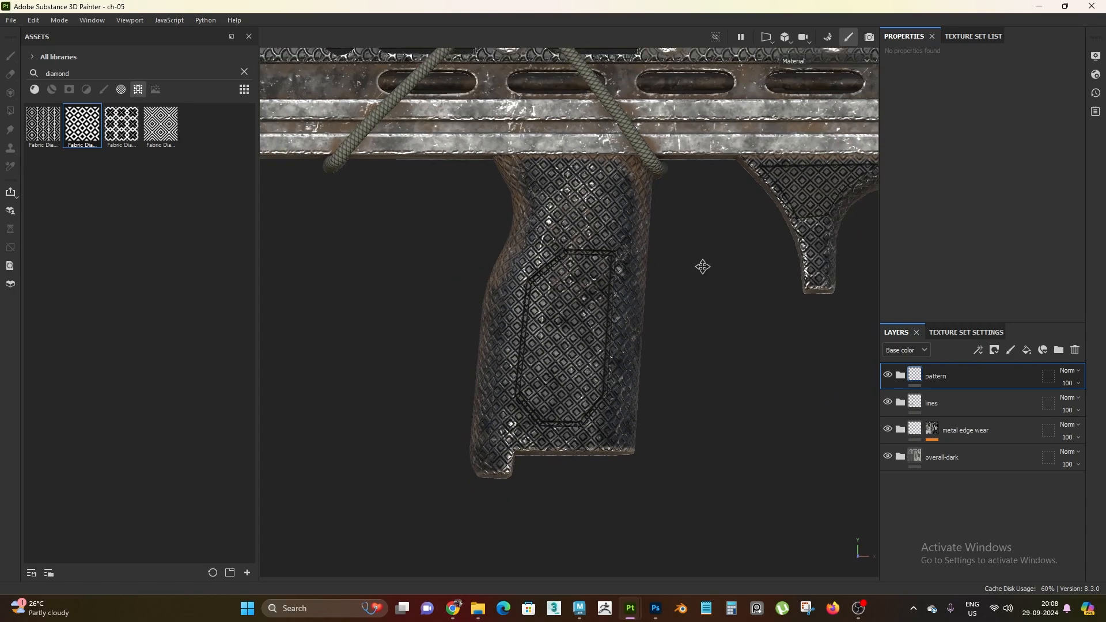
pyautogui.keyDown('alt'); pyautogui.moveTo(703, 266); pyautogui.dragTo(552, 354, button='middle'); pyautogui.keyUp('alt')
pyautogui.keyDown('alt'); pyautogui.moveTo(527, 259); pyautogui.dragTo(641, 447, button='right'); pyautogui.keyUp('alt')
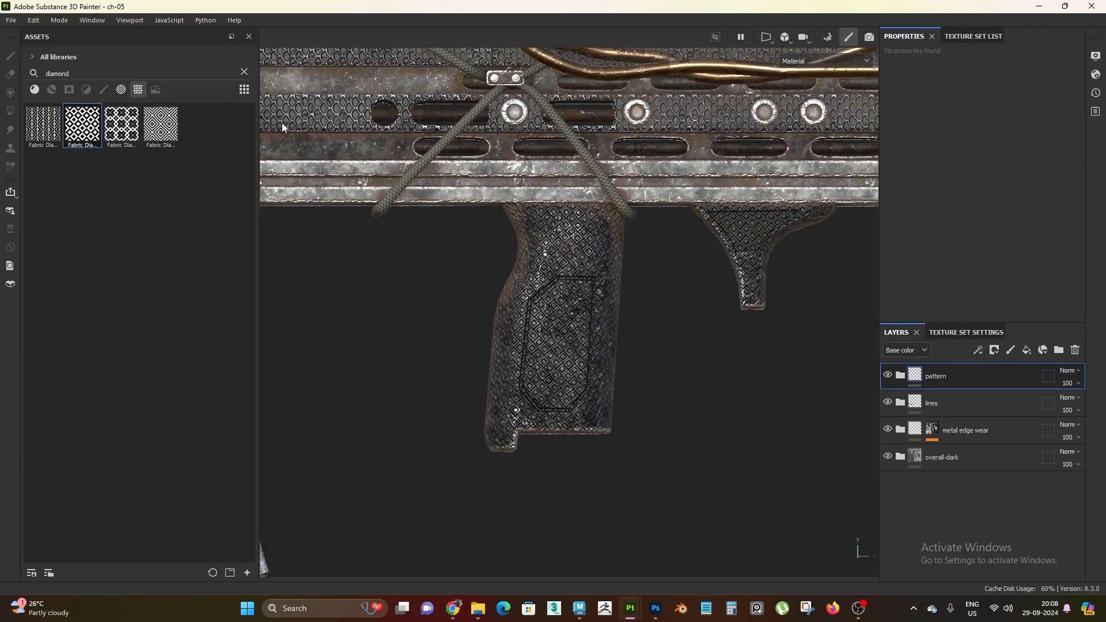
pyautogui.scroll(2, 505, 329)
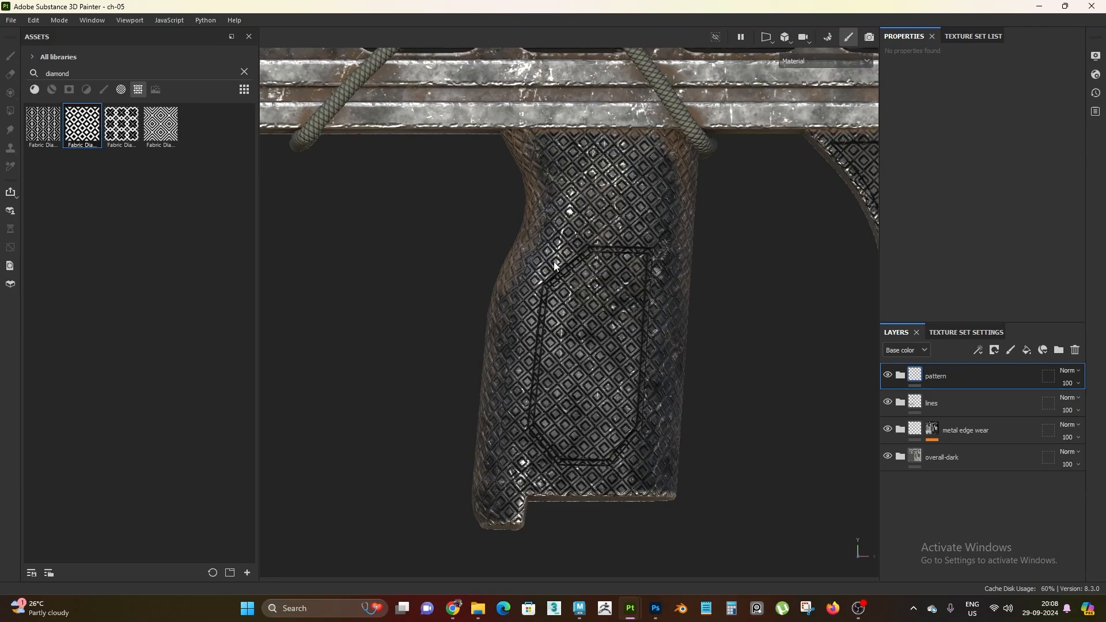
pyautogui.click(245, 71)
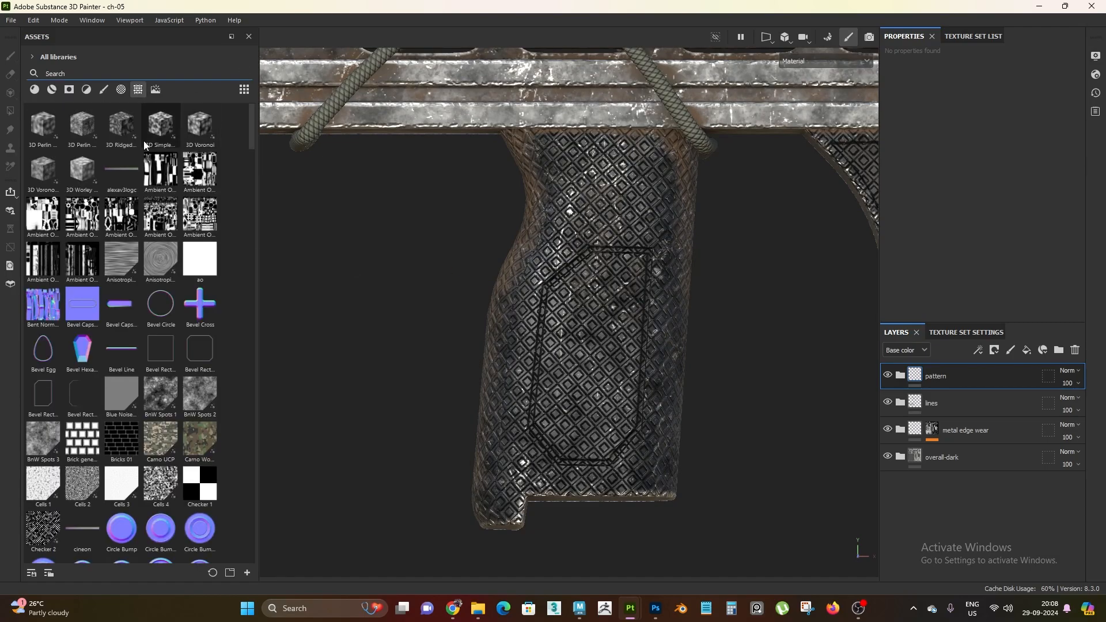
pyautogui.scroll(-10, 175, 316)
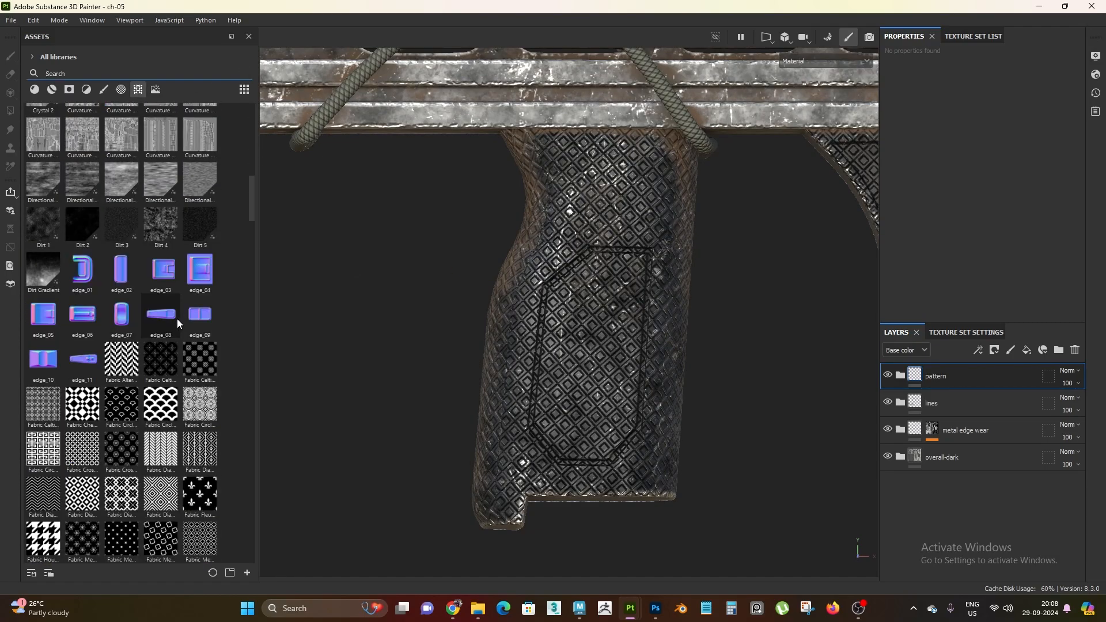
pyautogui.scroll(-5, 177, 319)
# - Import the "M_0_2 uv snap" image from the alphas folder into Substance 3D Painter as a texture for the current session
pyautogui.moveTo(478, 608)
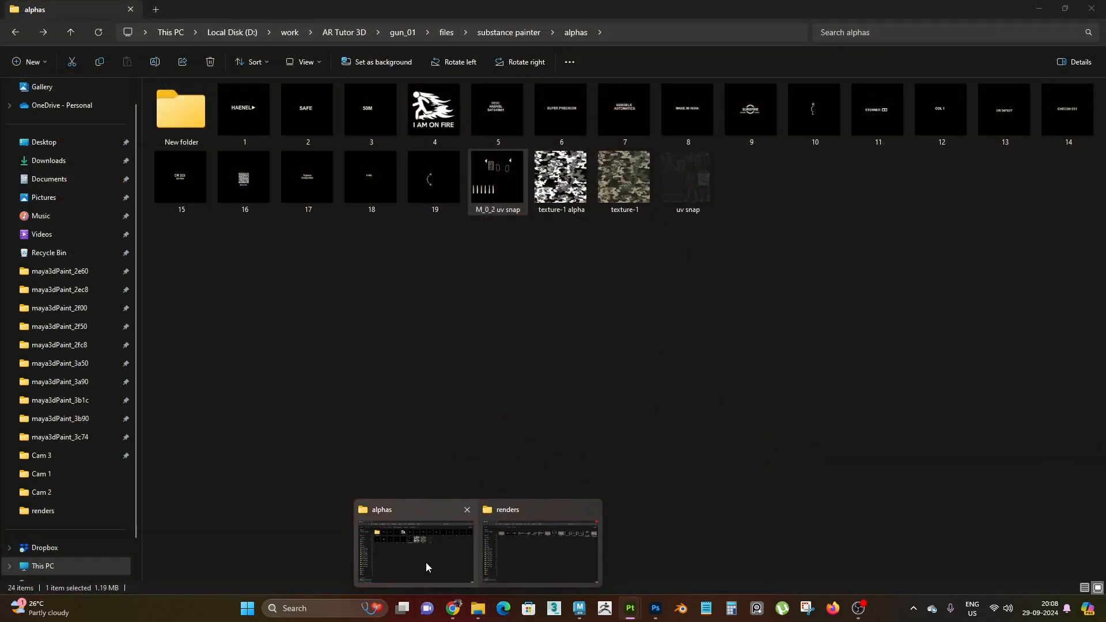
pyautogui.click(427, 563)
pyautogui.click(506, 197)
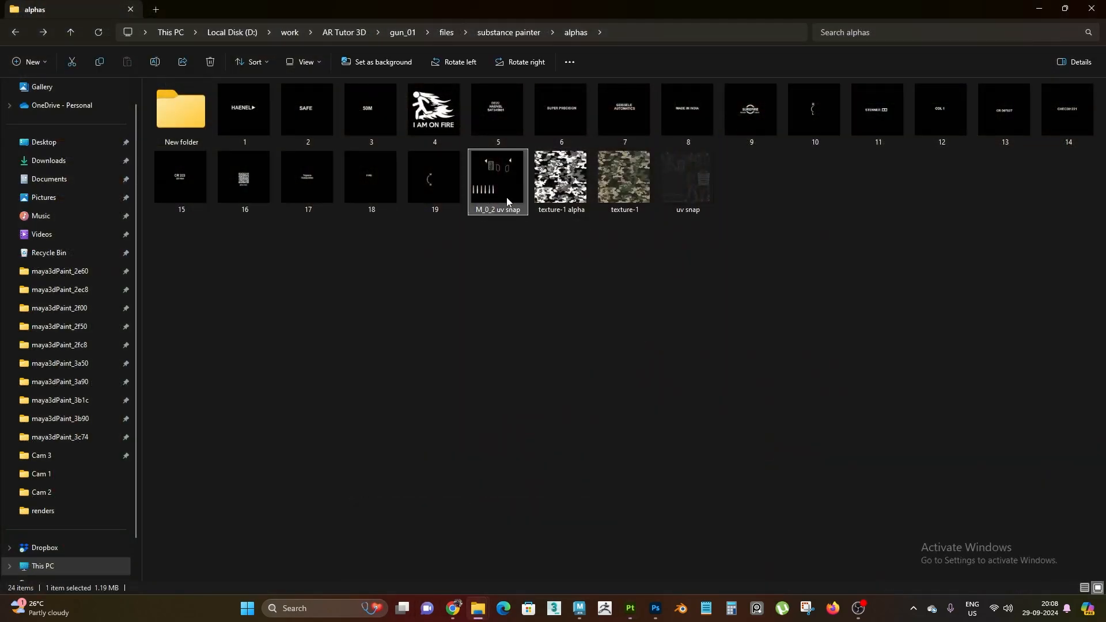
pyautogui.moveTo(630, 609)
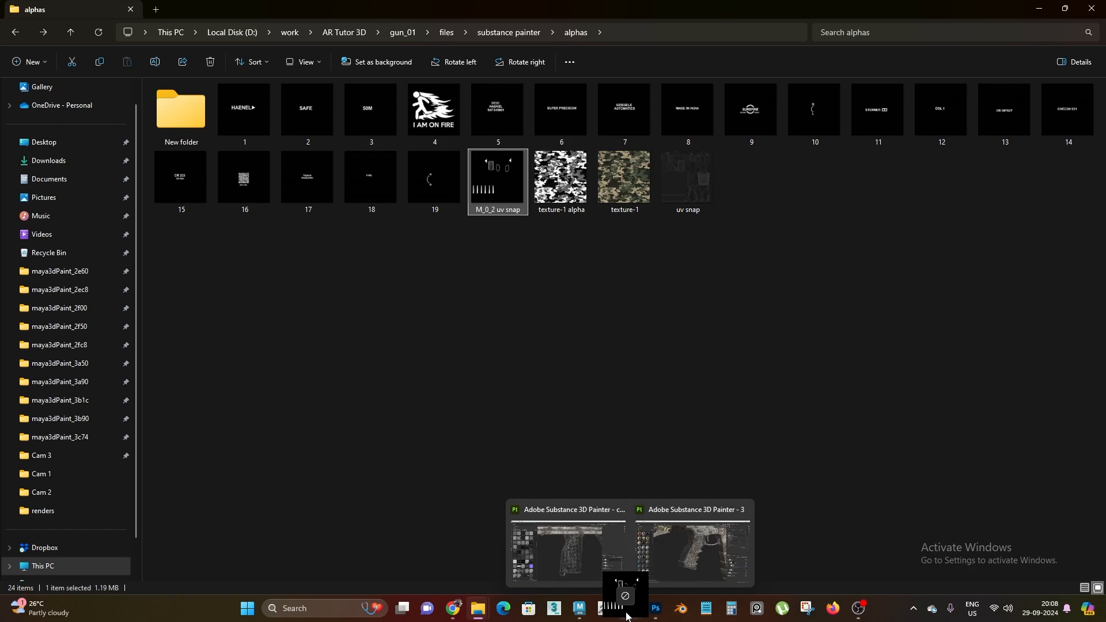
pyautogui.moveTo(593, 561); pyautogui.dragTo(598, 529)
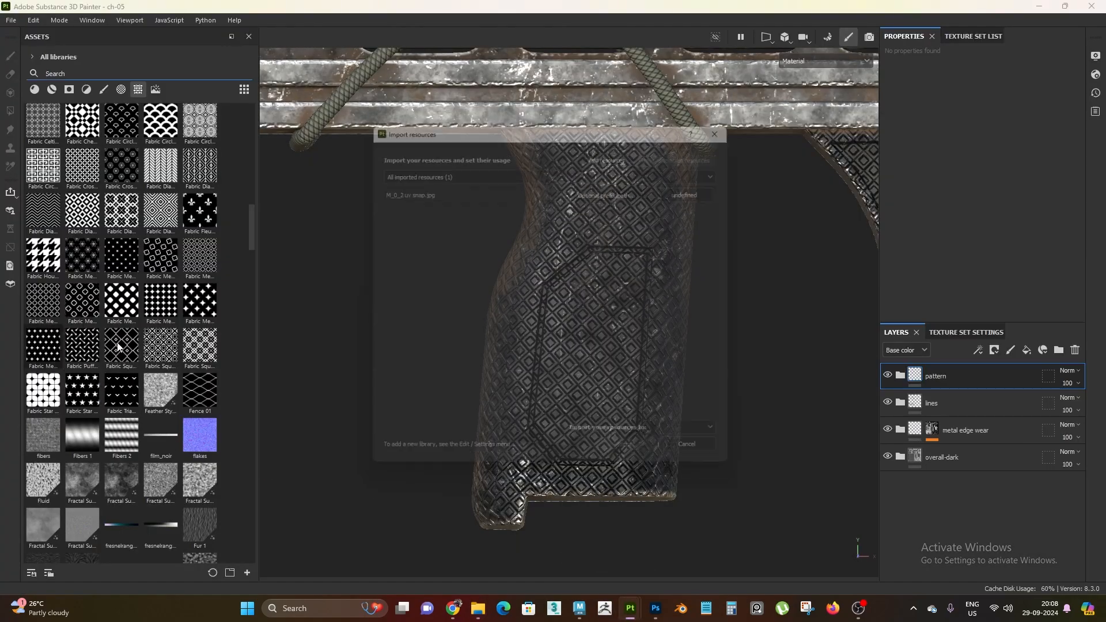
pyautogui.click(702, 188)
pyautogui.click(726, 232)
pyautogui.click(718, 439)
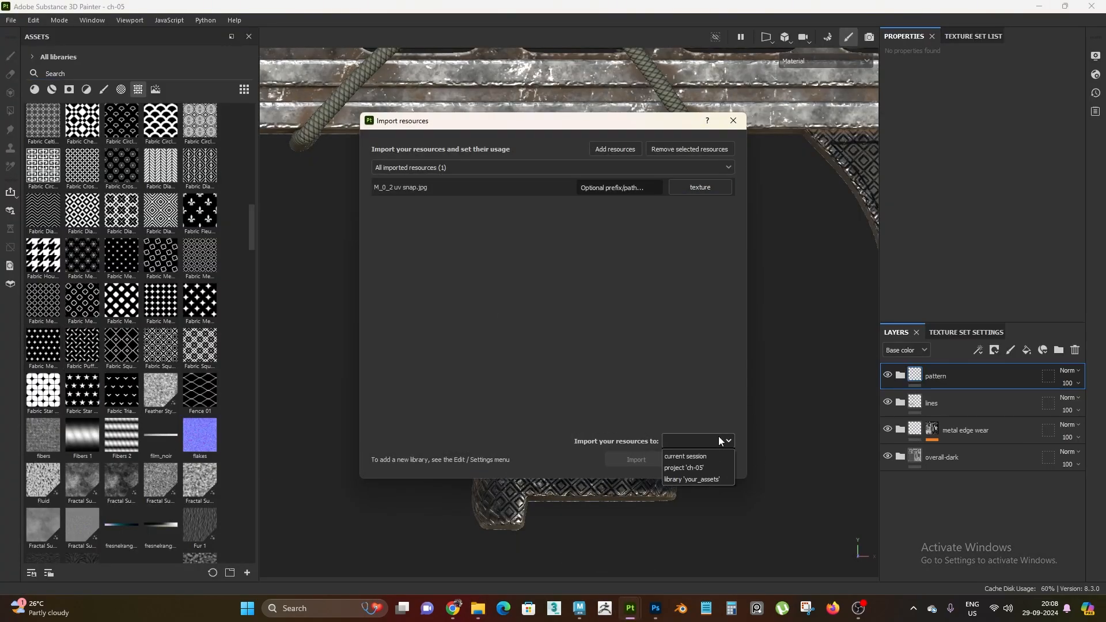
pyautogui.click(707, 458)
pyautogui.click(636, 459)
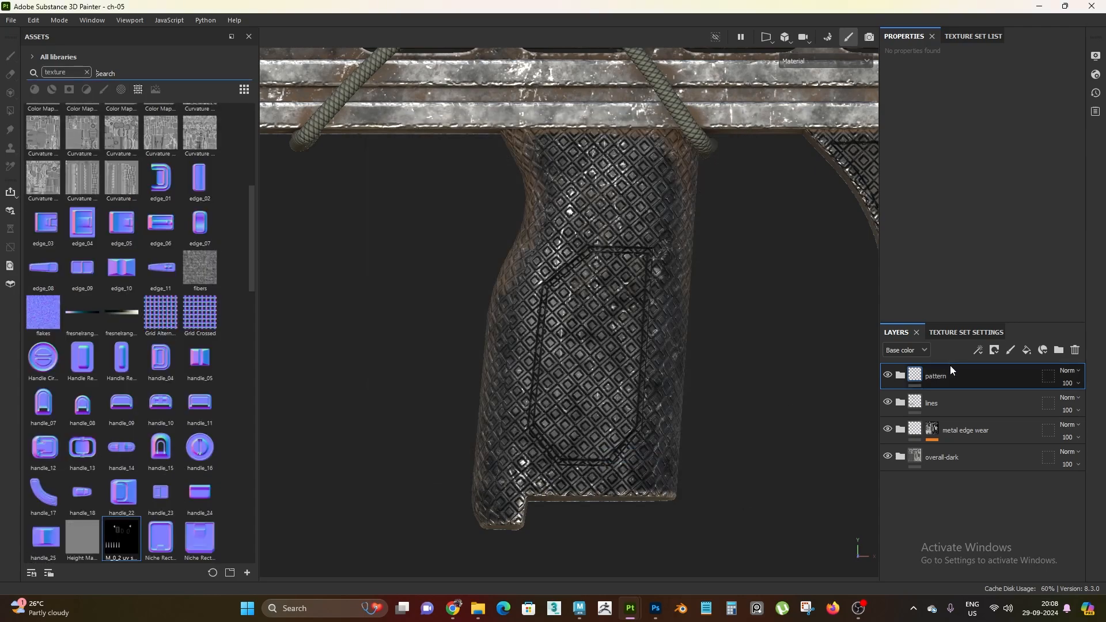
# - Give the pattern folder a black mask and add a fill effect to that mask
pyautogui.rightClick(941, 378)
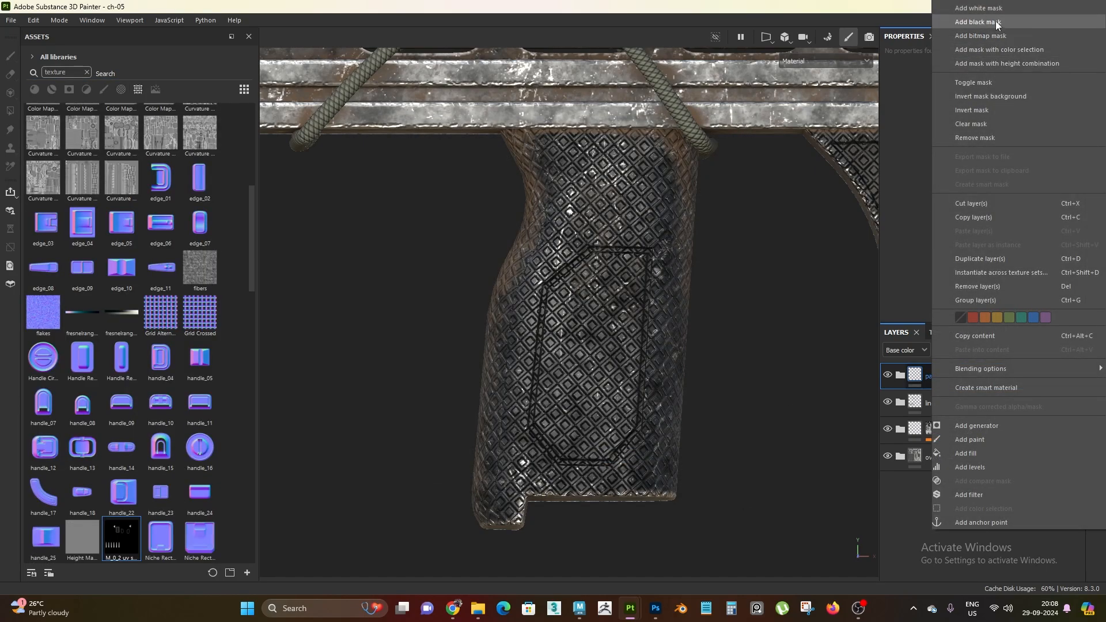
pyautogui.click(996, 21)
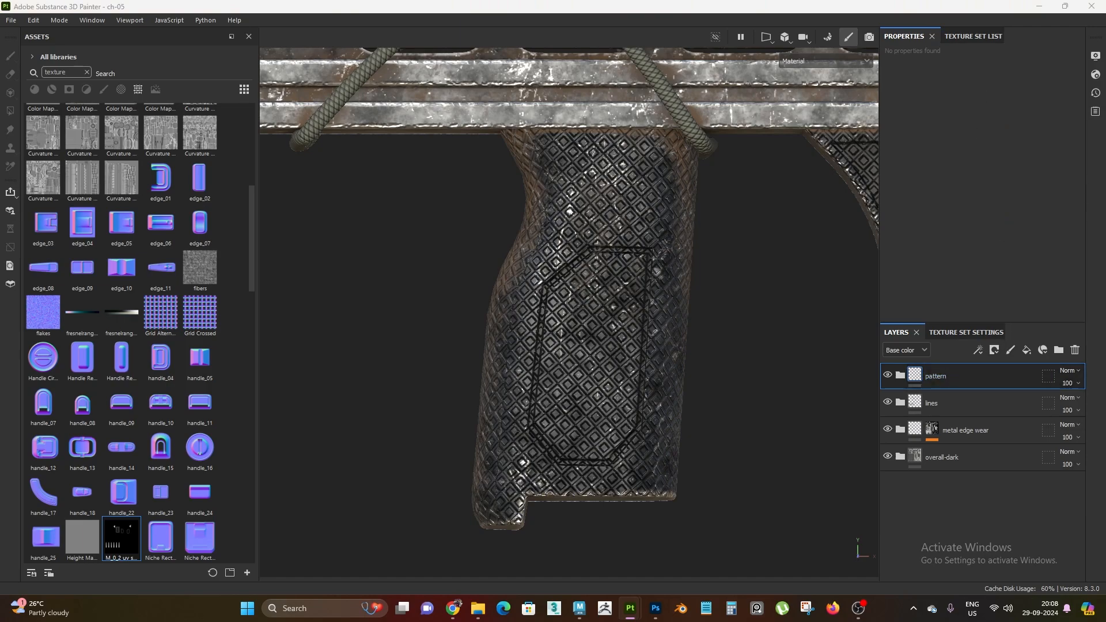
pyautogui.rightClick(959, 376)
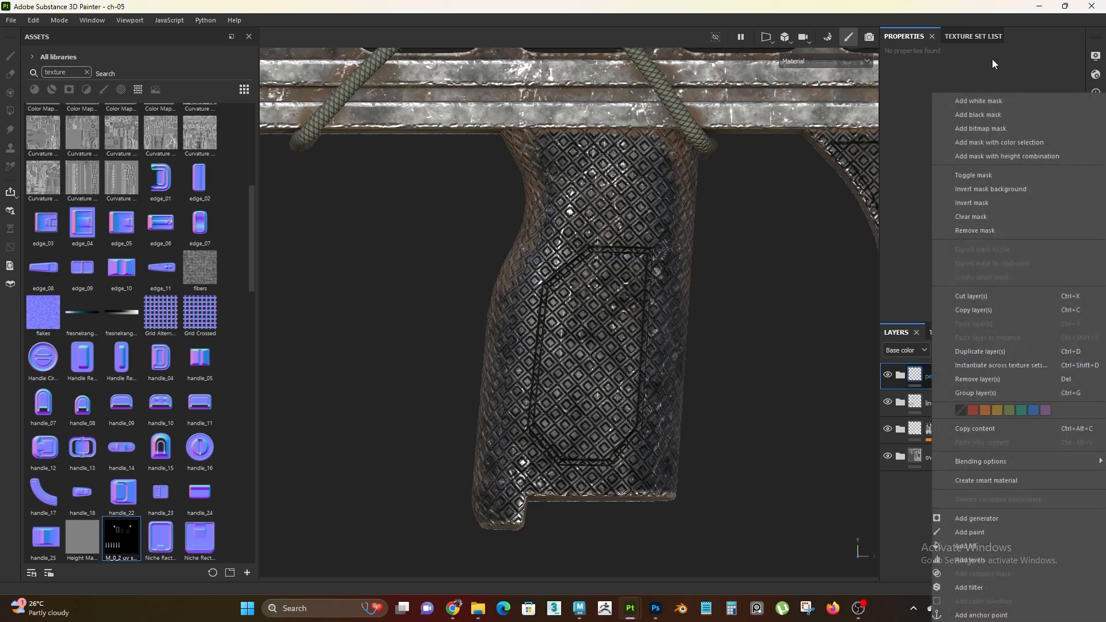
pyautogui.click(1000, 115)
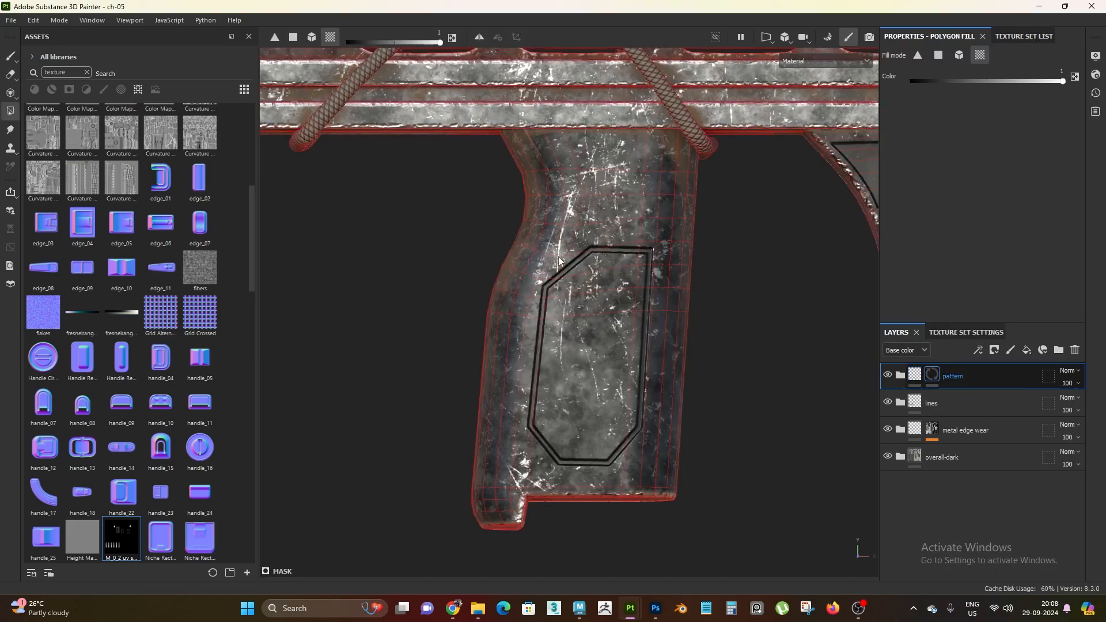
pyautogui.rightClick(938, 375)
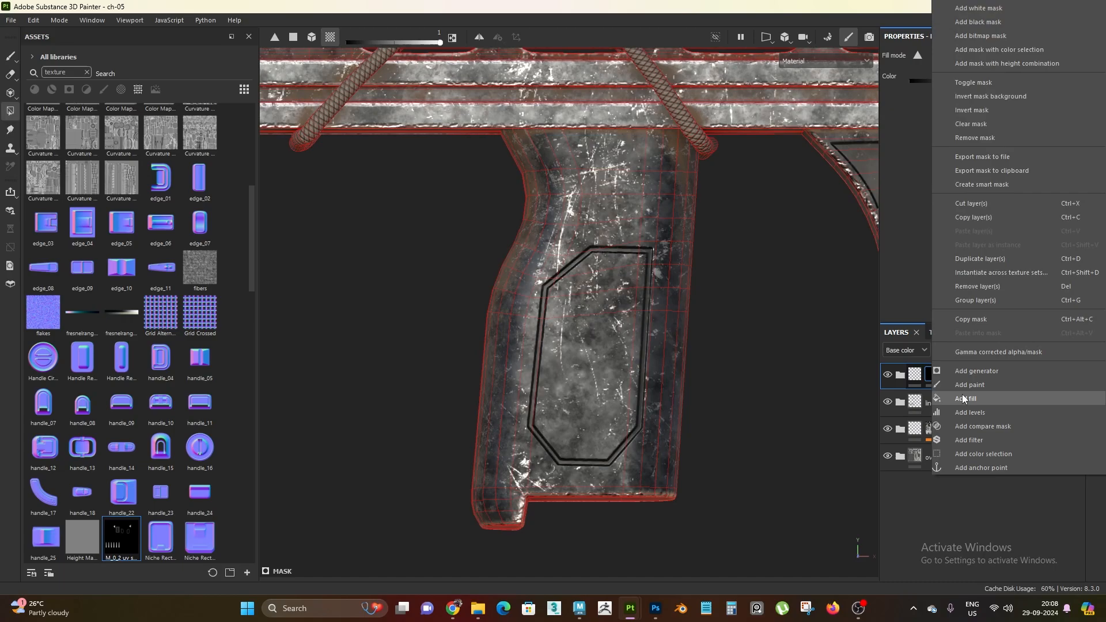
pyautogui.click(990, 395)
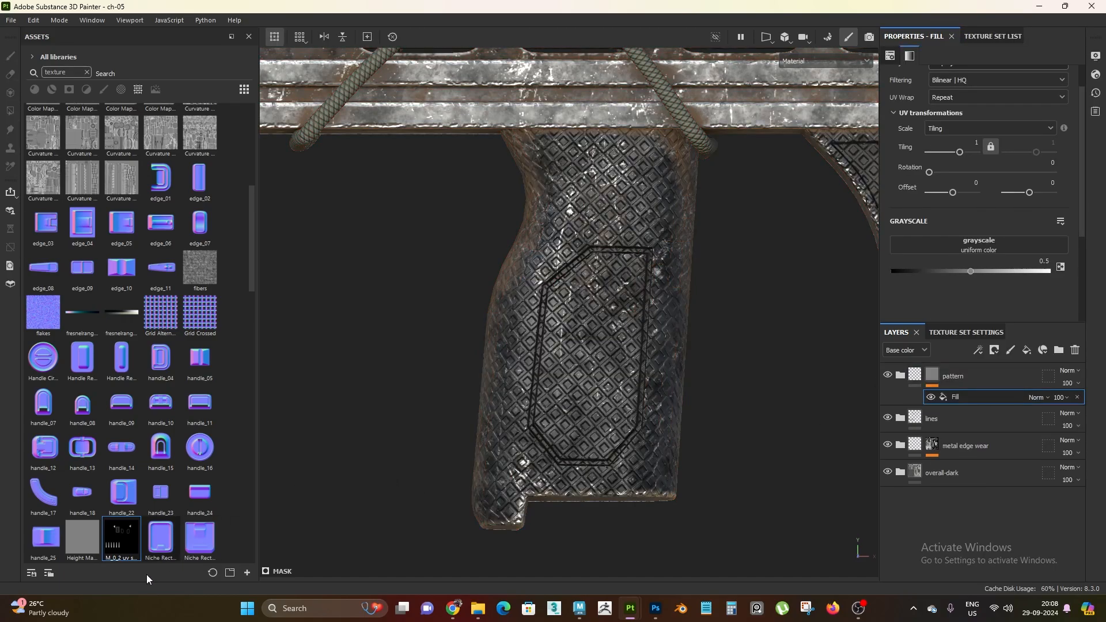
# - Assign the M_0_2 uv snap texture as the grayscale of the pattern folder's mask fill
pyautogui.moveTo(121, 539); pyautogui.dragTo(978, 252)
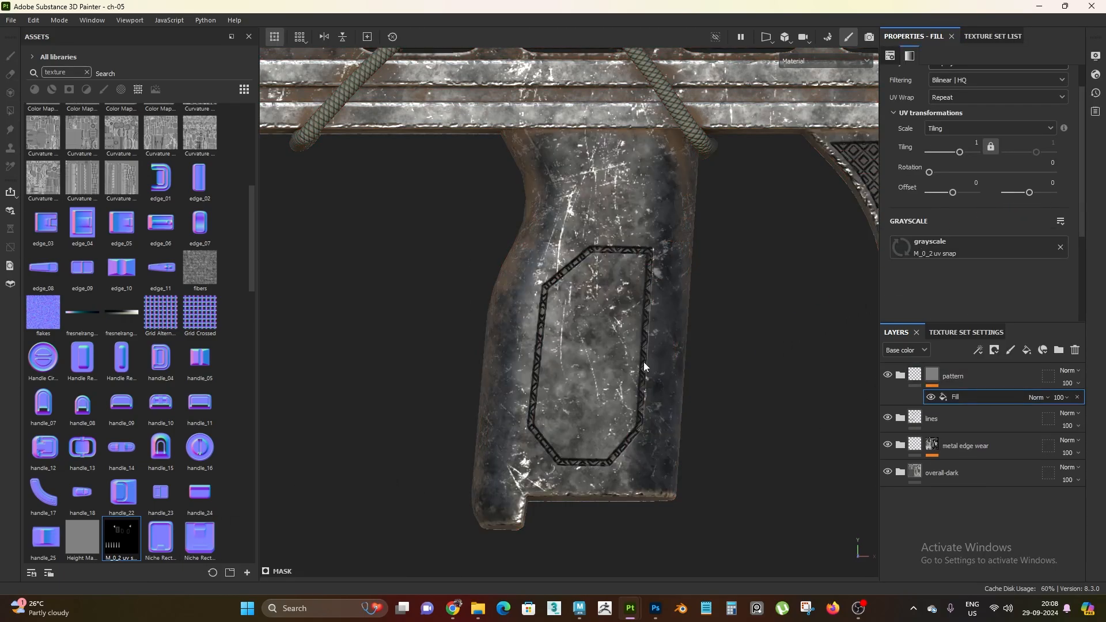
pyautogui.keyDown('alt'); pyautogui.moveTo(644, 362); pyautogui.dragTo(641, 507, button='right'); pyautogui.keyUp('alt')
pyautogui.keyDown('alt'); pyautogui.moveTo(640, 507); pyautogui.dragTo(646, 492, button='middle'); pyautogui.keyUp('alt')
pyautogui.keyDown('alt'); pyautogui.moveTo(646, 492); pyautogui.dragTo(648, 556, button='right'); pyautogui.keyUp('alt')
pyautogui.keyDown('alt'); pyautogui.moveTo(647, 555); pyautogui.dragTo(648, 482, button='middle'); pyautogui.keyUp('alt')
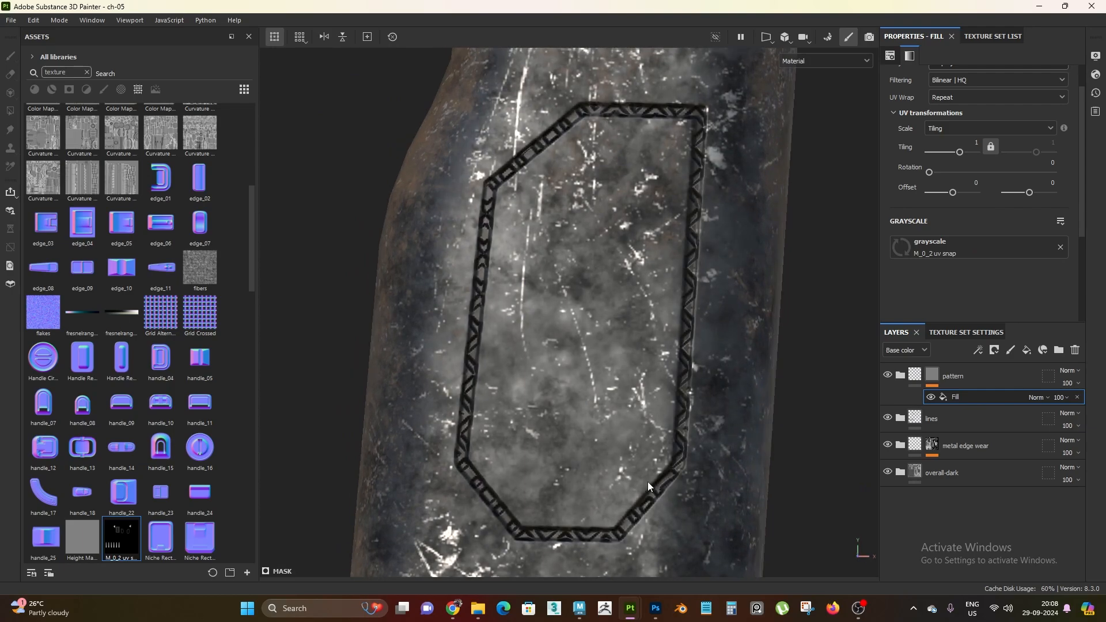
pyautogui.keyDown('alt'); pyautogui.moveTo(647, 481); pyautogui.dragTo(648, 461, button='right'); pyautogui.keyUp('alt')
# - Add a levels effect above the fill in the pattern folder's mask and invert it
pyautogui.rightClick(967, 402)
pyautogui.click(1010, 348)
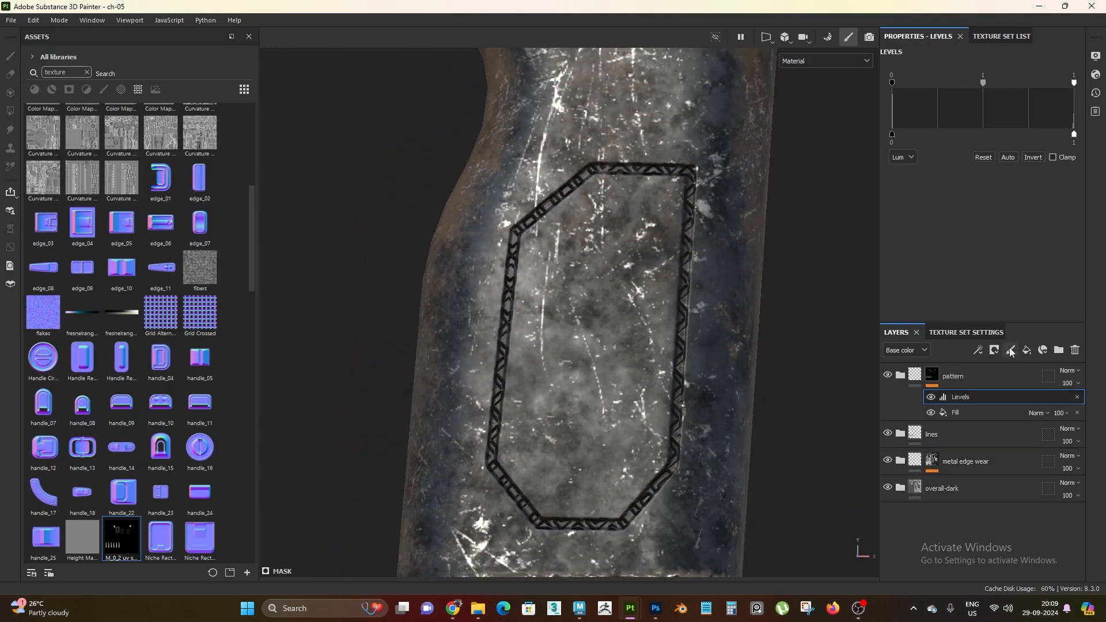
pyautogui.click(1034, 157)
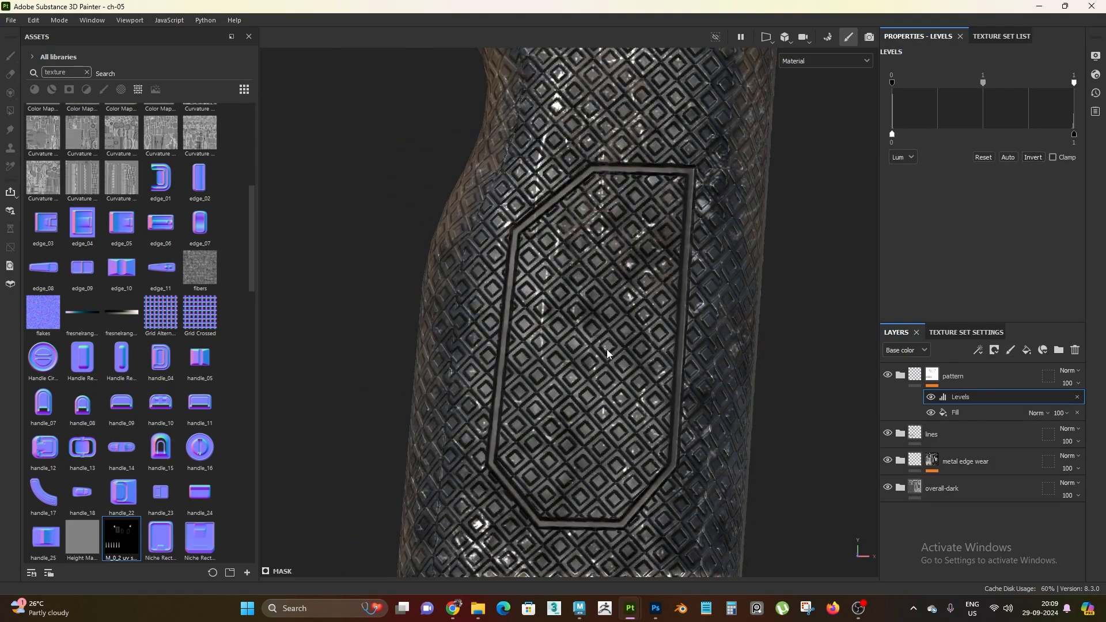
# - Examine how the diamond pattern meets the engraved outline on the front grip, and check it from farther away
pyautogui.keyDown('alt'); pyautogui.moveTo(607, 353); pyautogui.dragTo(577, 326, button='right'); pyautogui.keyUp('alt')
pyautogui.keyDown('alt'); pyautogui.moveTo(576, 326); pyautogui.dragTo(563, 388); pyautogui.keyUp('alt')
pyautogui.keyDown('alt'); pyautogui.moveTo(563, 387); pyautogui.dragTo(447, 222, button='right'); pyautogui.keyUp('alt')
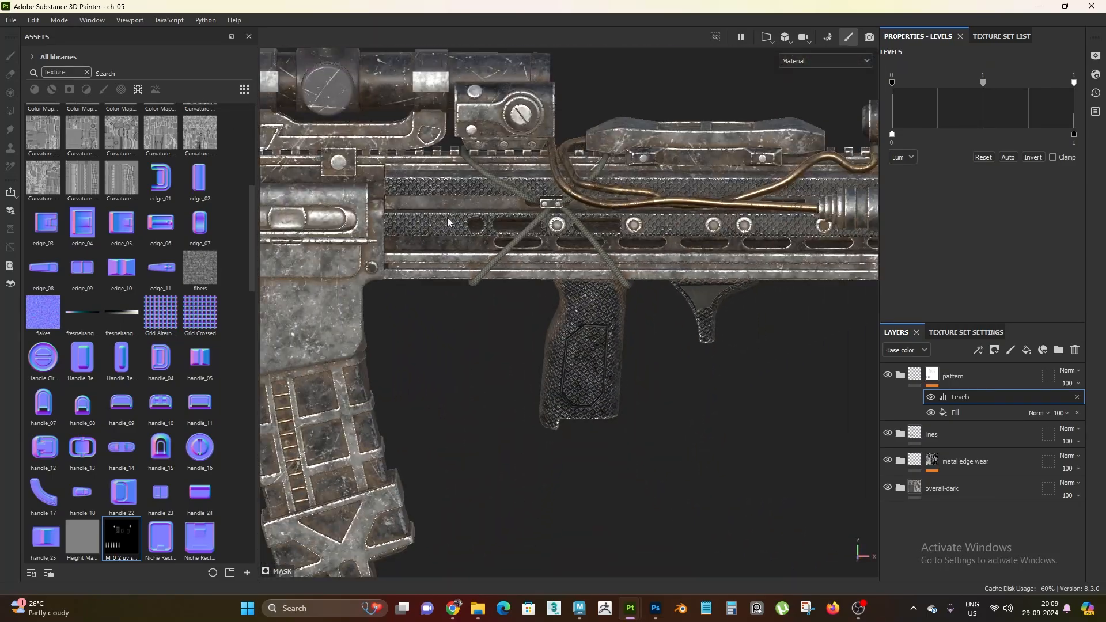
pyautogui.keyDown('alt'); pyautogui.moveTo(448, 222); pyautogui.dragTo(674, 210, button='middle'); pyautogui.keyUp('alt')
pyautogui.keyDown('alt'); pyautogui.moveTo(369, 277); pyautogui.dragTo(422, 356, button='right'); pyautogui.keyUp('alt')
pyautogui.keyDown('alt'); pyautogui.moveTo(421, 356); pyautogui.dragTo(707, 318, button='middle'); pyautogui.keyUp('alt')
pyautogui.keyDown('alt'); pyautogui.moveTo(507, 322); pyautogui.dragTo(542, 369, button='right'); pyautogui.keyUp('alt')
pyautogui.keyDown('alt'); pyautogui.moveTo(541, 369); pyautogui.dragTo(615, 368); pyautogui.keyUp('alt')
pyautogui.keyDown('alt'); pyautogui.moveTo(615, 369); pyautogui.dragTo(570, 334, button='right'); pyautogui.keyUp('alt')
pyautogui.keyDown('alt'); pyautogui.moveTo(807, 270); pyautogui.dragTo(507, 288, button='middle'); pyautogui.keyUp('alt')
pyautogui.keyDown('alt'); pyautogui.moveTo(507, 288); pyautogui.dragTo(603, 272, button='right'); pyautogui.keyUp('alt')
pyautogui.keyDown('alt'); pyautogui.moveTo(603, 271); pyautogui.dragTo(562, 255); pyautogui.keyUp('alt')
pyautogui.keyDown('alt'); pyautogui.moveTo(562, 254); pyautogui.dragTo(552, 318, button='right'); pyautogui.keyUp('alt')
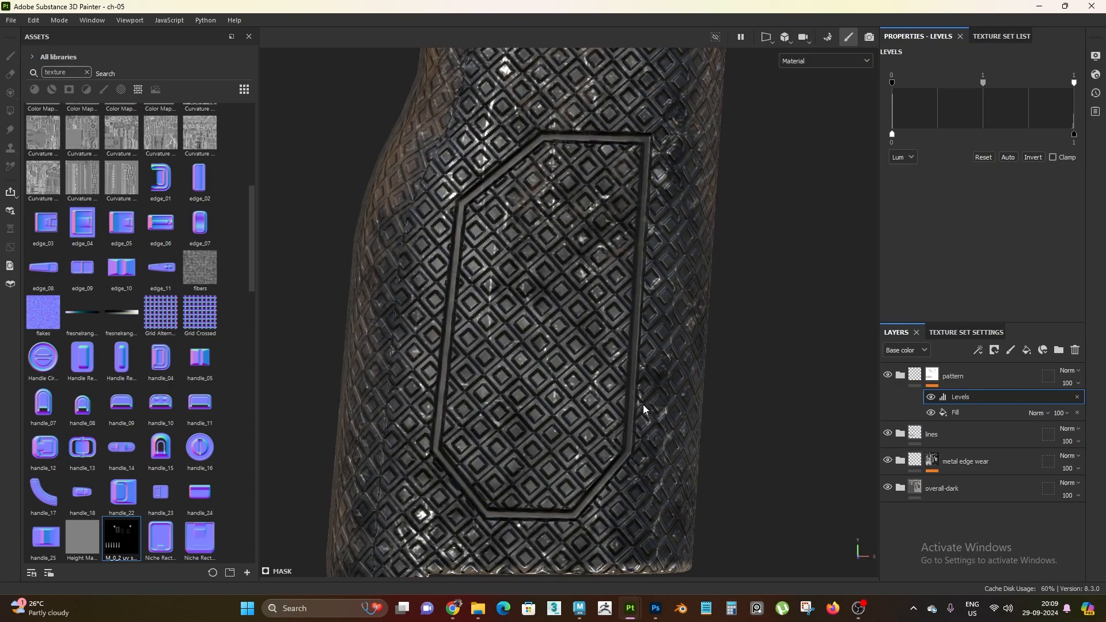
pyautogui.keyDown('alt'); pyautogui.moveTo(574, 462); pyautogui.dragTo(634, 539, button='right'); pyautogui.keyUp('alt')
pyautogui.keyDown('alt'); pyautogui.moveTo(512, 294); pyautogui.dragTo(502, 264, button='right'); pyautogui.keyUp('alt')
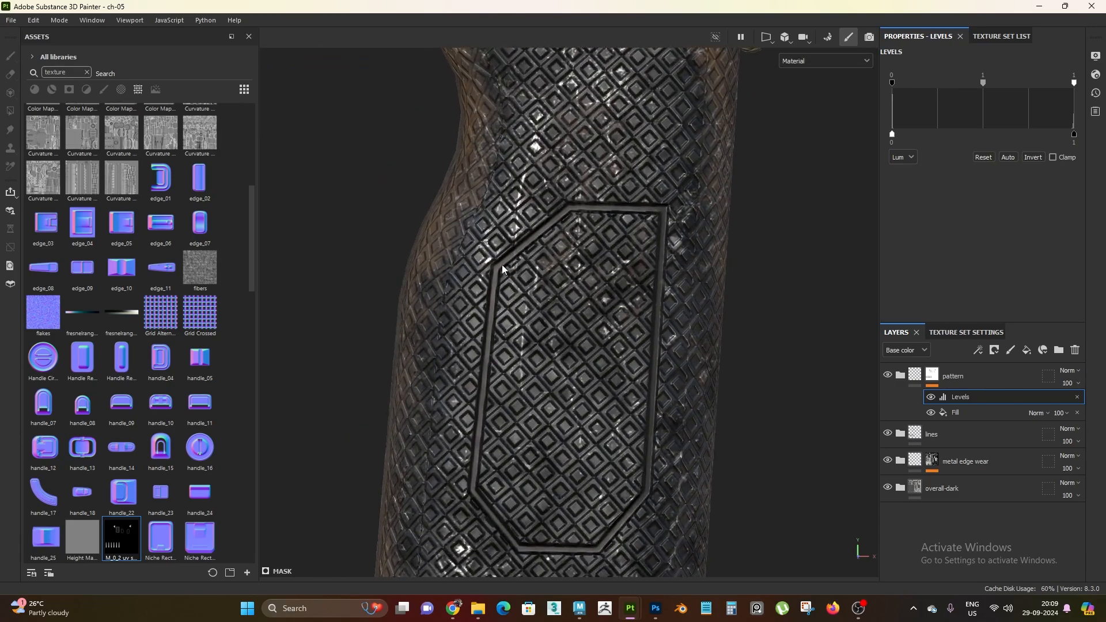
pyautogui.keyDown('alt'); pyautogui.moveTo(498, 430); pyautogui.dragTo(534, 387); pyautogui.keyUp('alt')
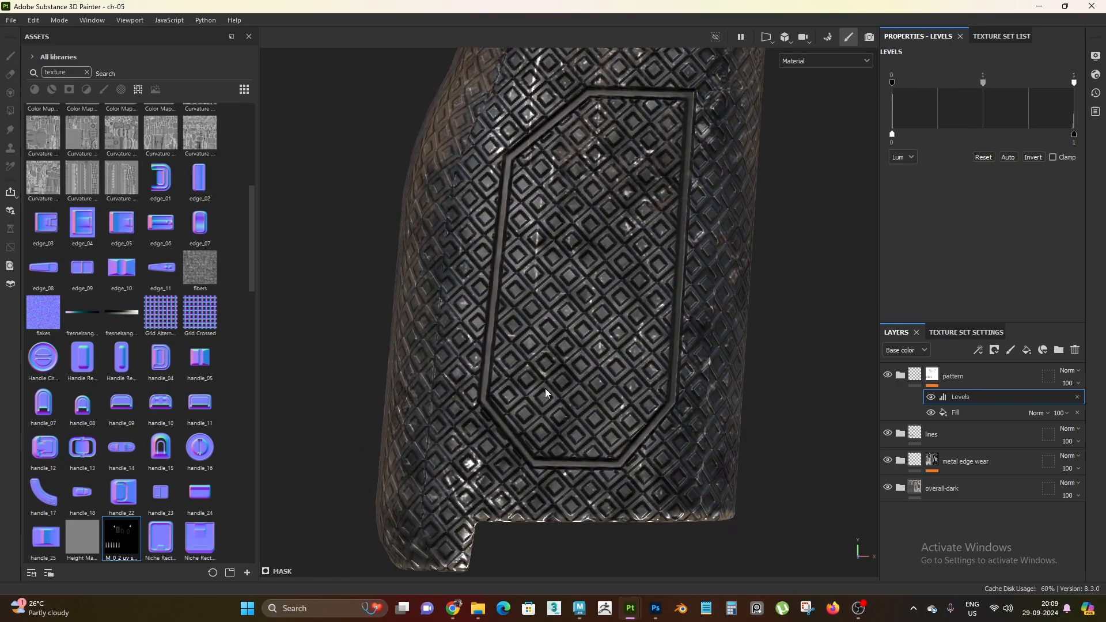
# - Remove the levels effect from the pattern folder's mask
pyautogui.click(1077, 396)
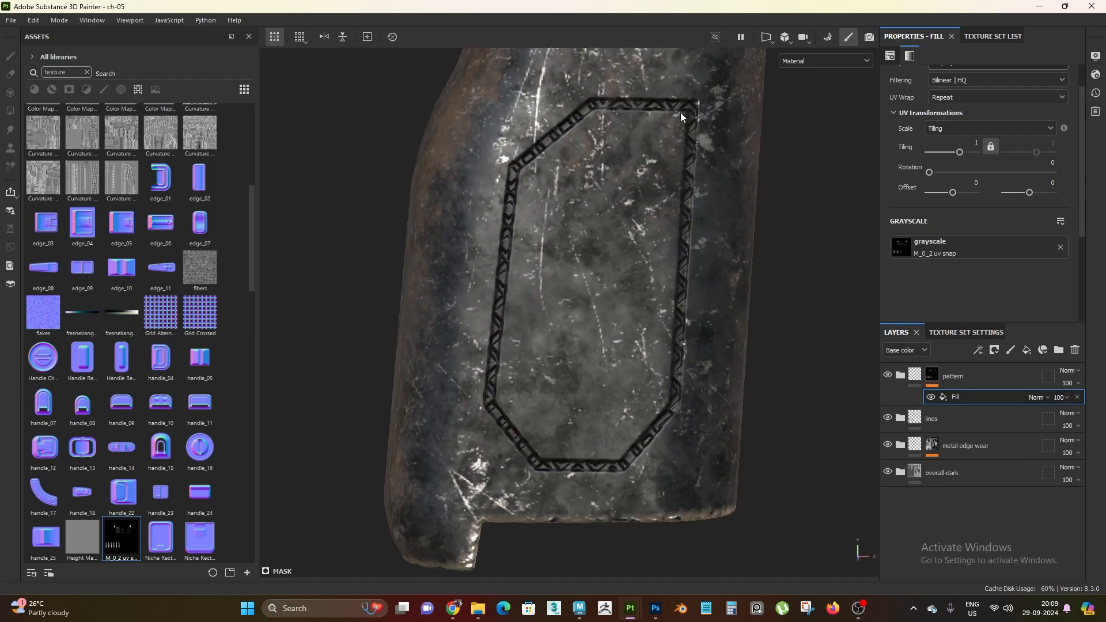
pyautogui.keyDown('alt'); pyautogui.moveTo(600, 444); pyautogui.dragTo(486, 254); pyautogui.keyUp('alt')
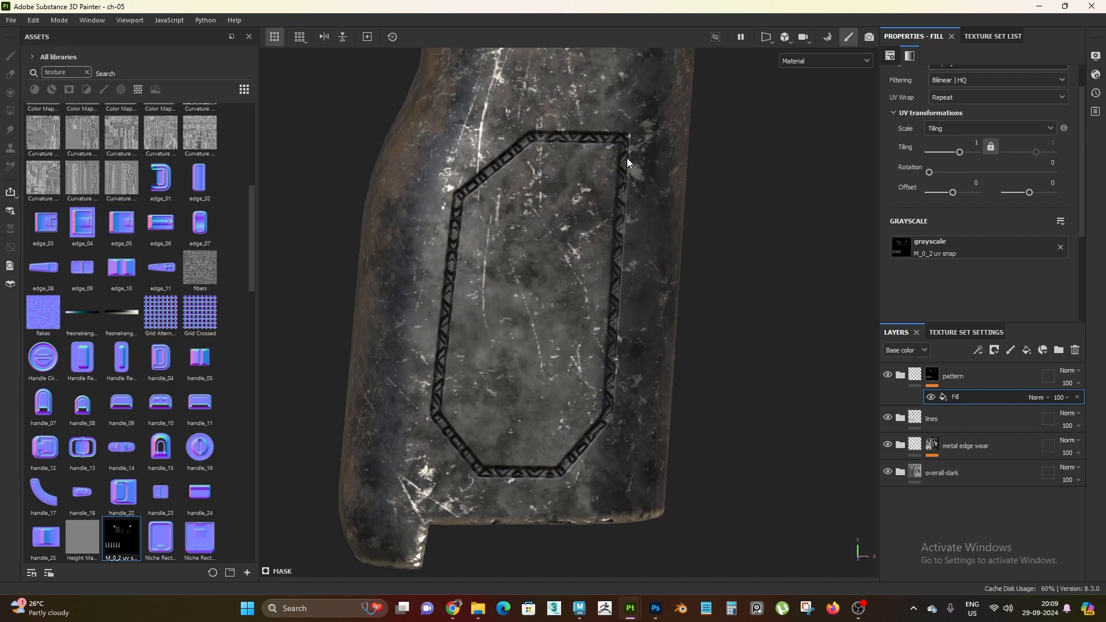
# - Cycle the viewport through the single channels to the Mask view and examine the grip outline in the mask
pyautogui.press('c')
pyautogui.press('c')
pyautogui.press('c')
pyautogui.press('c')
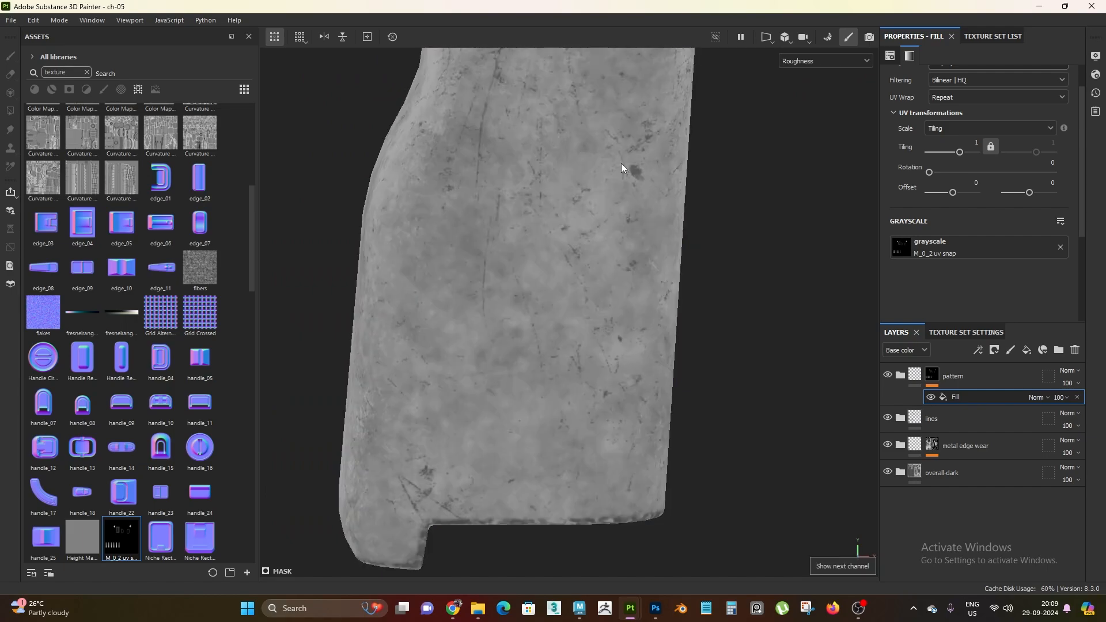
pyautogui.press('c')
pyautogui.press('c')
pyautogui.press('c')
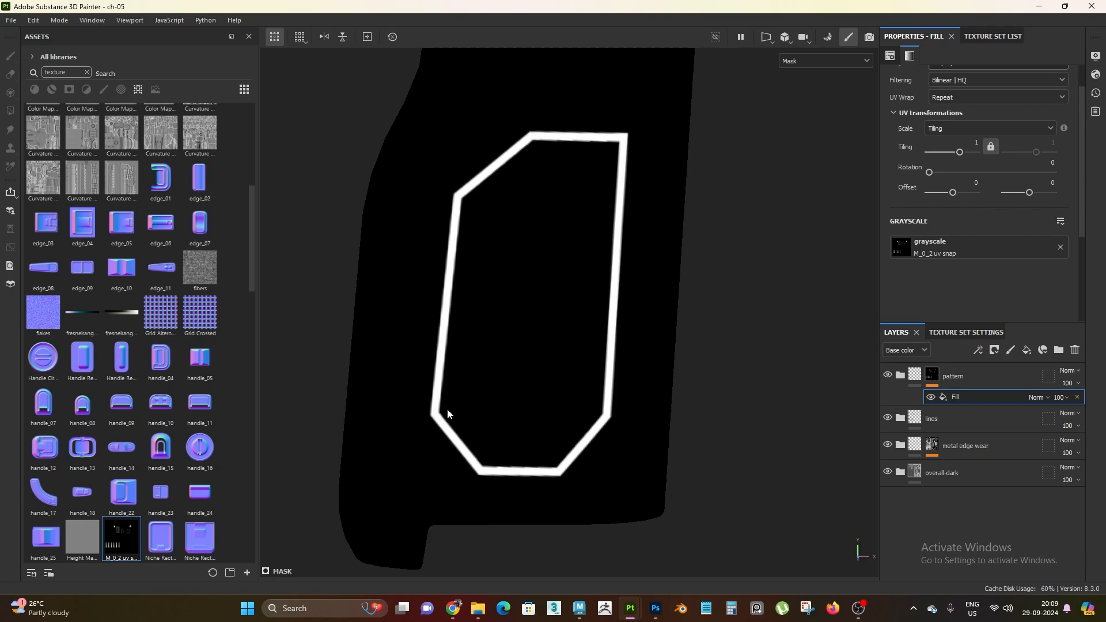
# - Add a paint effect above the fill in the pattern folder's mask and set the paint brush size to 0.58
pyautogui.scroll(-4, 570, 379)
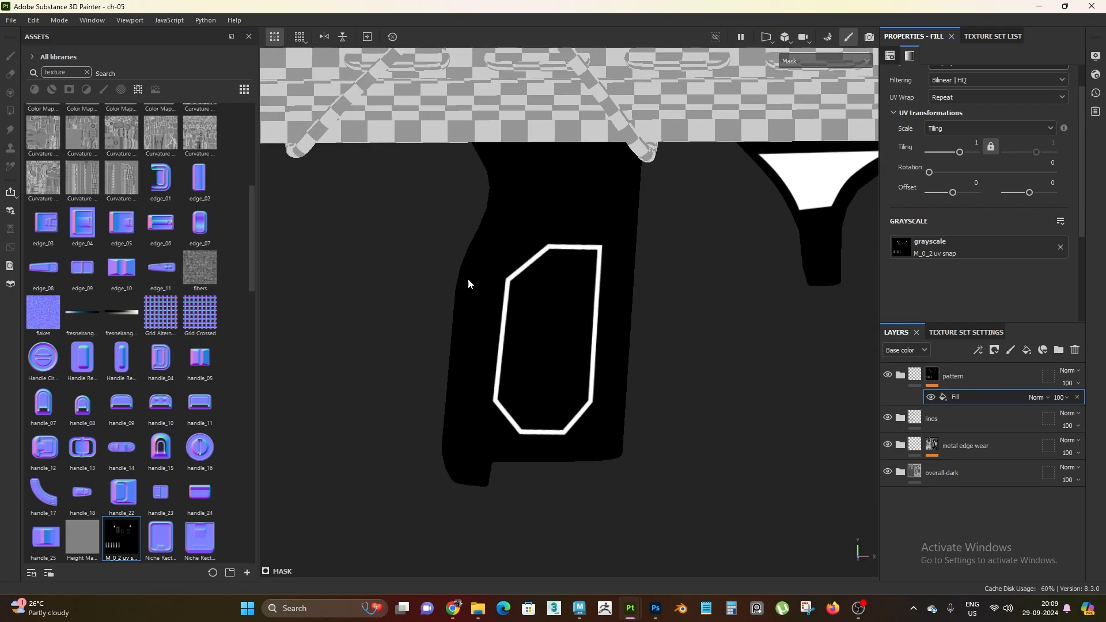
pyautogui.scroll(4, 524, 351)
pyautogui.rightClick(960, 392)
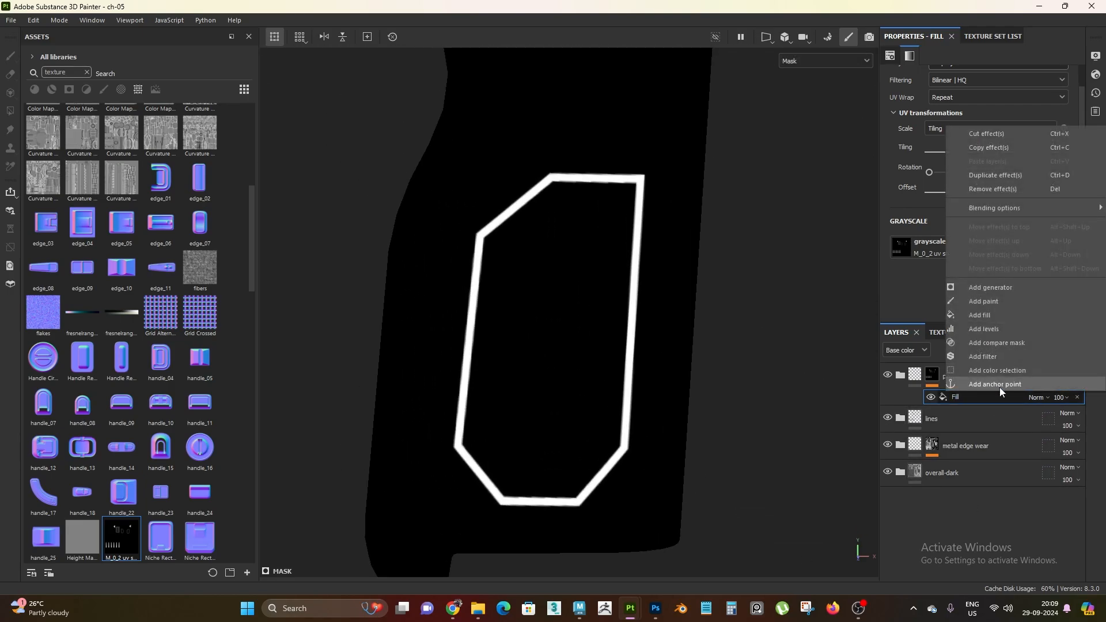
pyautogui.click(1008, 302)
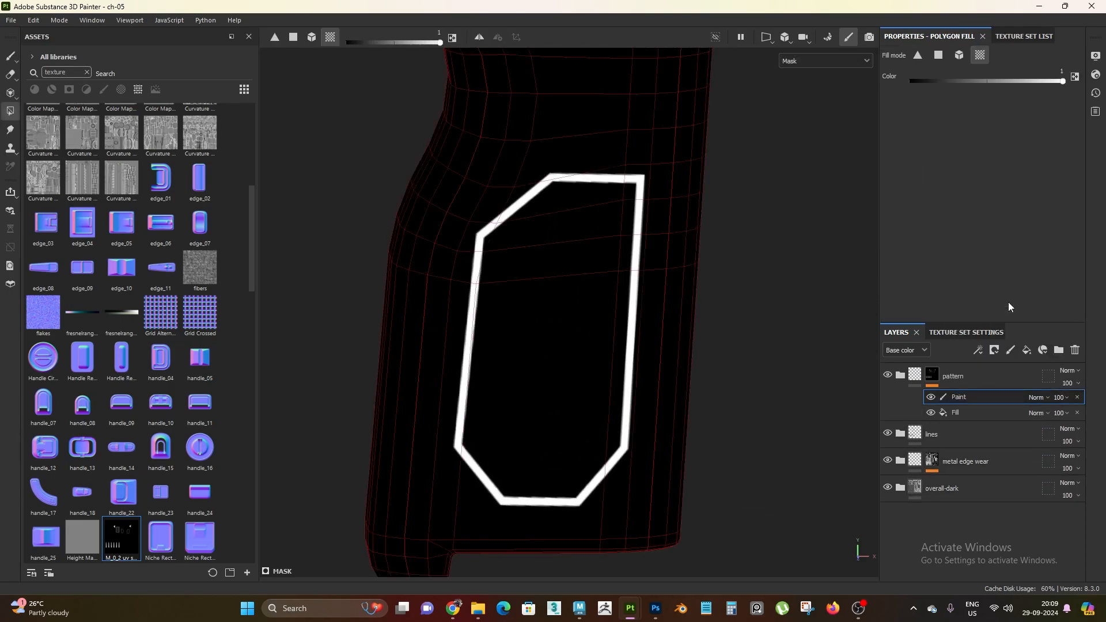
pyautogui.click(9, 56)
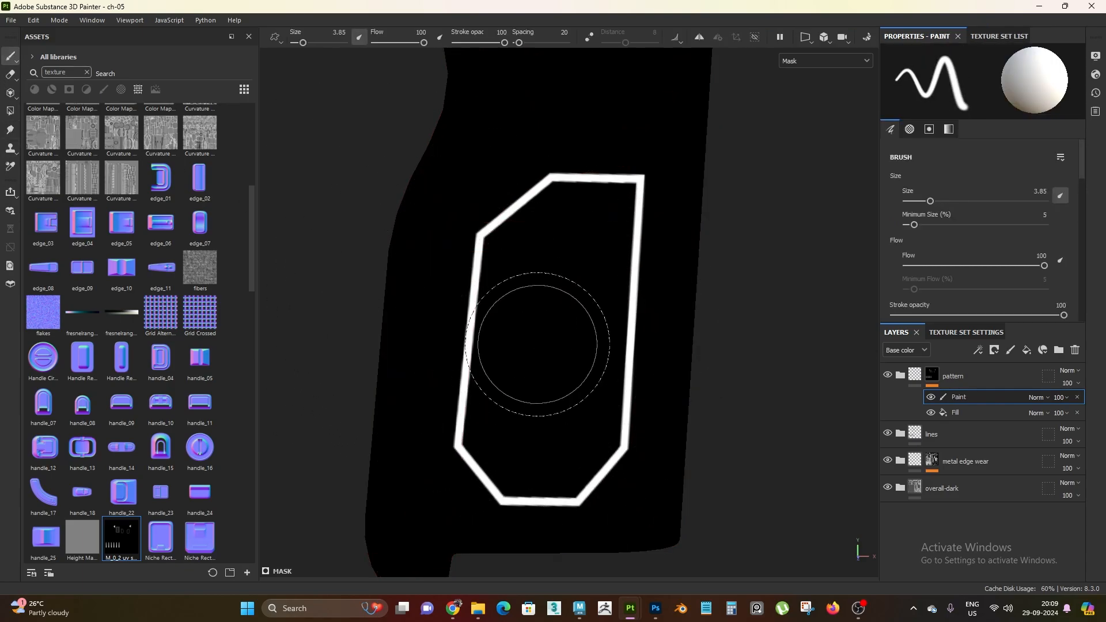
pyautogui.keyDown('ctrl'); pyautogui.moveTo(537, 345); pyautogui.dragTo(536, 345, button='right'); pyautogui.keyUp('ctrl')
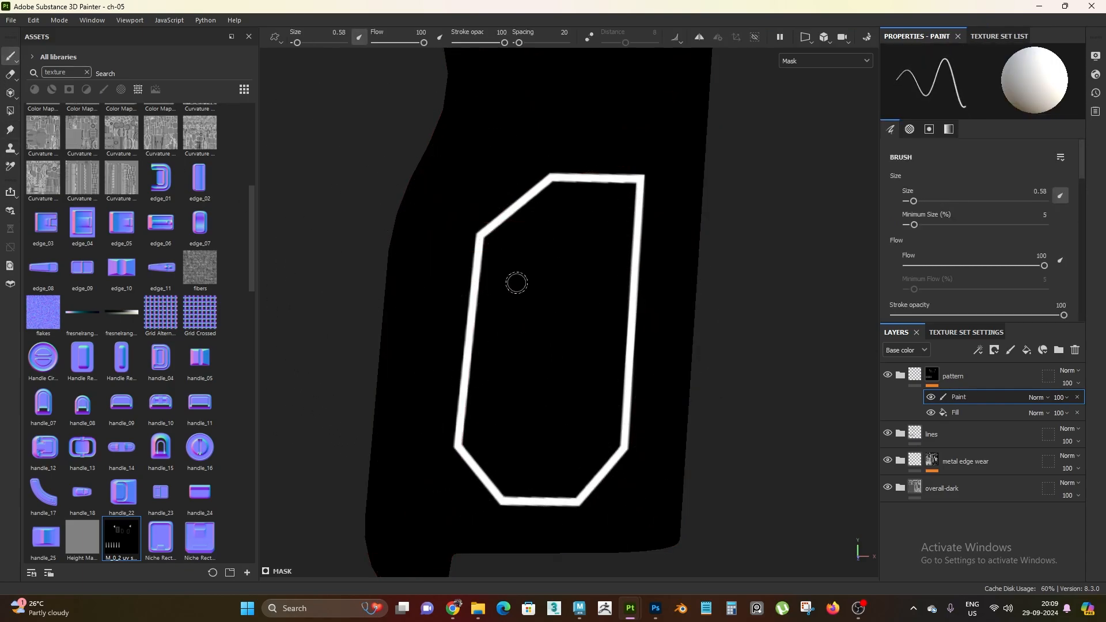
# - Paint white in the mask along the upper inside of the front grip's outline, enlarging the brush to 0.92
pyautogui.moveTo(517, 283)
pyautogui.mouseDown()
pyautogui.moveTo(528, 277)
pyautogui.moveTo(495, 263)
pyautogui.moveTo(567, 185)
pyautogui.mouseUp()
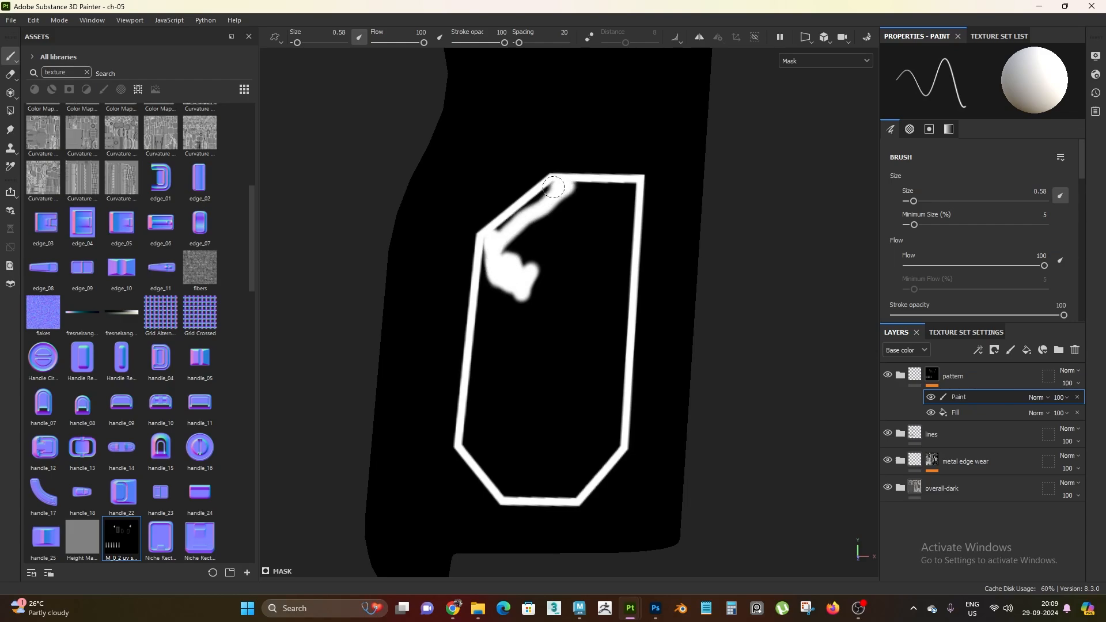
pyautogui.moveTo(511, 219)
pyautogui.mouseDown()
pyautogui.moveTo(582, 183)
pyautogui.moveTo(619, 183)
pyautogui.moveTo(620, 262)
pyautogui.mouseUp()
pyautogui.keyDown('ctrl'); pyautogui.moveTo(555, 255); pyautogui.dragTo(559, 256, button='right'); pyautogui.keyUp('ctrl')
pyautogui.scroll(2, 560, 254)
pyautogui.click(539, 233)
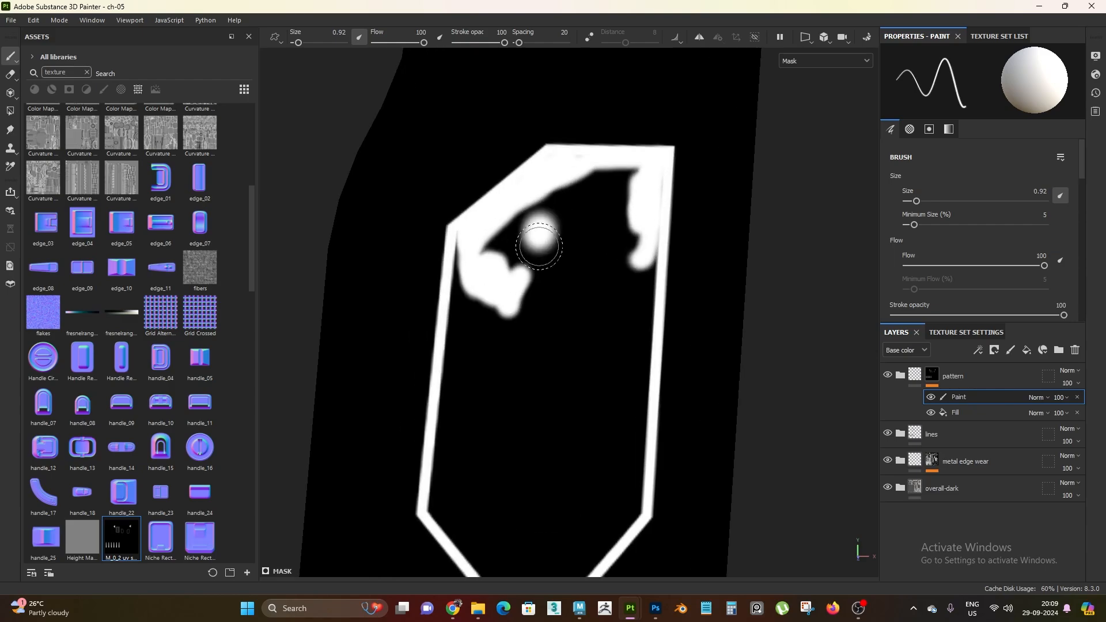
# - Return the viewport to Material view and paint the rest of the front grip's outlined panel full of diamond pattern
pyautogui.press('m')
pyautogui.moveTo(528, 245)
pyautogui.mouseDown()
pyautogui.moveTo(501, 242)
pyautogui.moveTo(611, 190)
pyautogui.moveTo(559, 322)
pyautogui.moveTo(594, 328)
pyautogui.moveTo(631, 283)
pyautogui.moveTo(631, 368)
pyautogui.moveTo(608, 432)
pyautogui.moveTo(623, 478)
pyautogui.moveTo(531, 288)
pyautogui.moveTo(481, 357)
pyautogui.moveTo(470, 309)
pyautogui.moveTo(459, 502)
pyautogui.moveTo(465, 328)
pyautogui.mouseUp()
pyautogui.keyDown('alt'); pyautogui.moveTo(503, 242); pyautogui.dragTo(500, 91, button='middle'); pyautogui.keyUp('alt')
pyautogui.scroll(1, 506, 399)
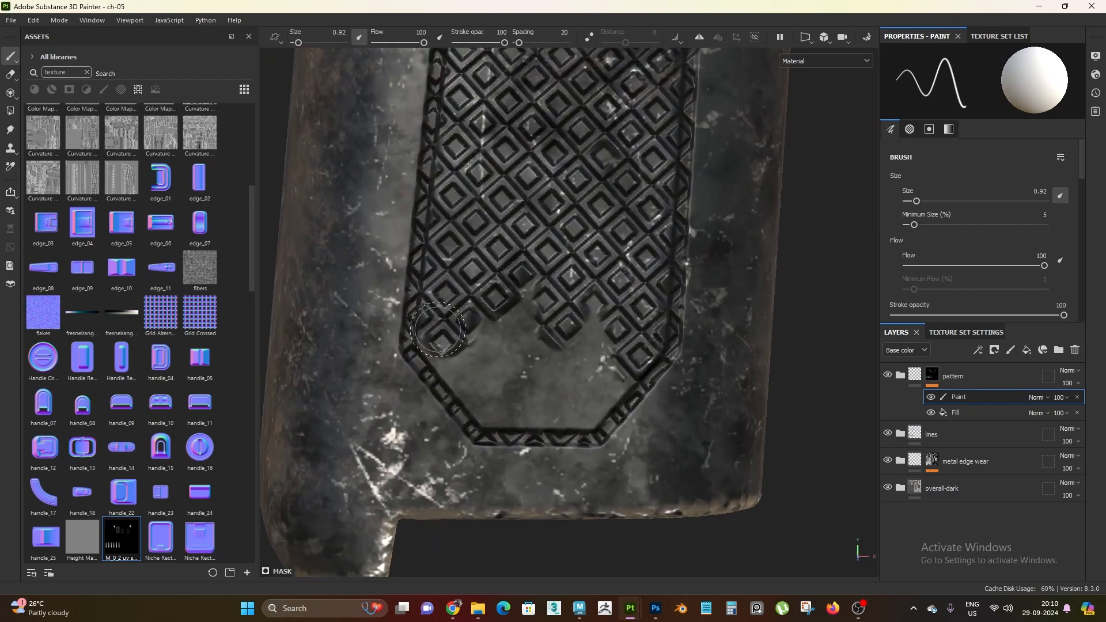
pyautogui.moveTo(443, 333)
pyautogui.mouseDown()
pyautogui.moveTo(491, 398)
pyautogui.moveTo(577, 418)
pyautogui.moveTo(611, 363)
pyautogui.moveTo(576, 306)
pyautogui.moveTo(545, 356)
pyautogui.moveTo(502, 314)
pyautogui.moveTo(519, 271)
pyautogui.moveTo(475, 333)
pyautogui.mouseUp()
# - Check the pattern on the front grip and the hand stop from farther away, and examine the rear grip's grooved back panel
pyautogui.scroll(-7, 398, 396)
pyautogui.scroll(2, 634, 302)
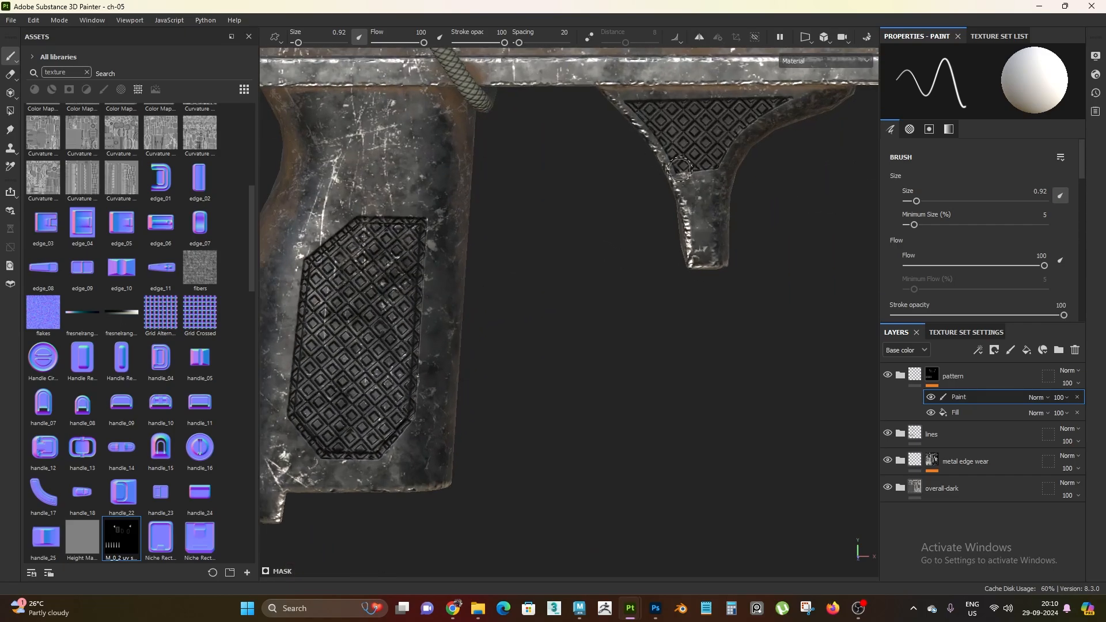
pyautogui.scroll(1, 664, 138)
pyautogui.scroll(-3, 547, 374)
pyautogui.scroll(1, 550, 257)
pyautogui.moveTo(550, 256)
pyautogui.keyDown('alt'); pyautogui.mouseDown()
pyautogui.moveTo(600, 222)
pyautogui.moveTo(569, 262)
pyautogui.mouseUp(); pyautogui.keyUp('alt')
pyautogui.scroll(-2, 570, 262)
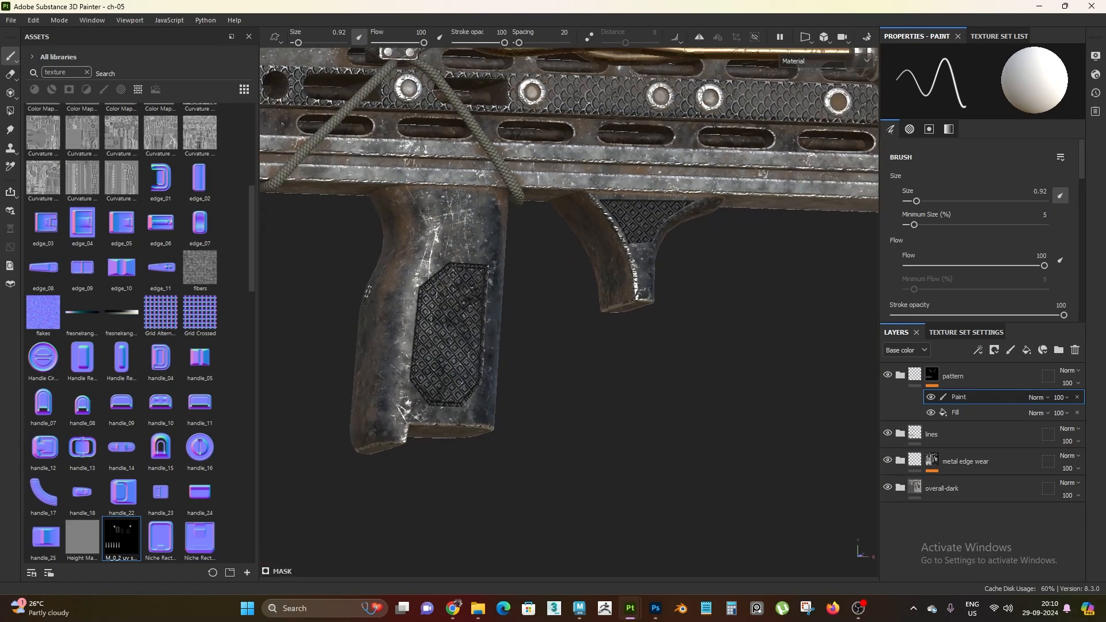
pyautogui.keyDown('alt'); pyautogui.moveTo(432, 262); pyautogui.dragTo(720, 277, button='middle'); pyautogui.keyUp('alt')
pyautogui.scroll(-2, 611, 265)
pyautogui.keyDown('alt'); pyautogui.moveTo(518, 288); pyautogui.dragTo(562, 295); pyautogui.keyUp('alt')
pyautogui.keyDown('alt'); pyautogui.moveTo(561, 295); pyautogui.dragTo(818, 242, button='middle'); pyautogui.keyUp('alt')
pyautogui.keyDown('alt'); pyautogui.moveTo(570, 297); pyautogui.dragTo(619, 291); pyautogui.keyUp('alt')
pyautogui.scroll(2, 599, 288)
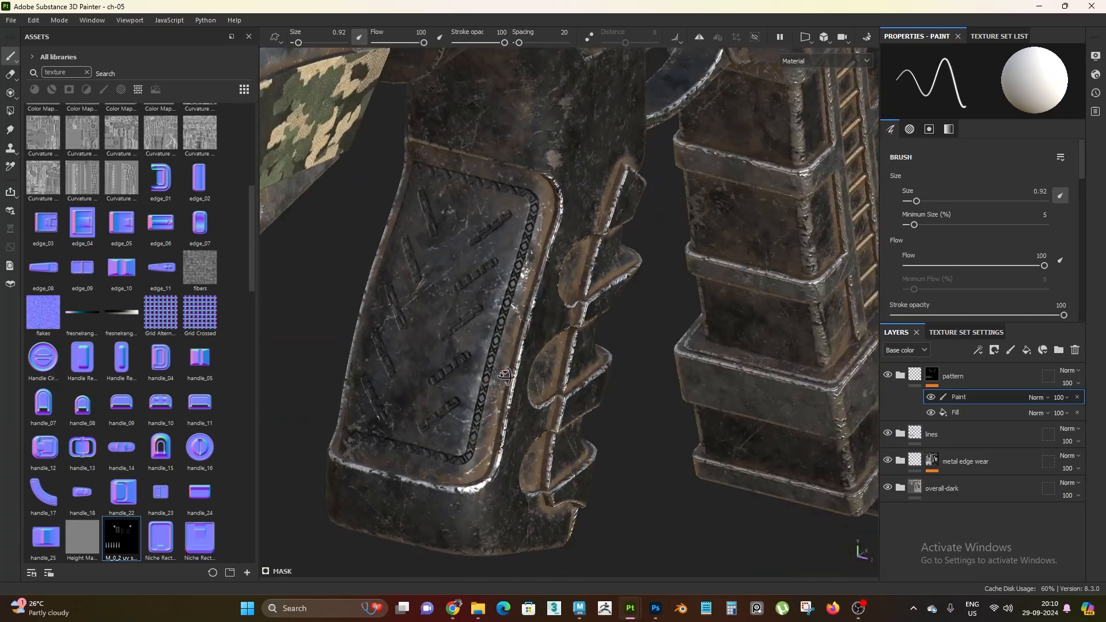
# - Paint black in the pattern mask over the rear grip panel's right column of grooves and the adjoining border line
pyautogui.keyDown('alt'); pyautogui.moveTo(576, 332); pyautogui.dragTo(612, 230, button='middle'); pyautogui.keyUp('alt')
pyautogui.scroll(2, 612, 230)
pyautogui.keyDown('shift'); pyautogui.moveTo(576, 365); pyautogui.dragTo(542, 379, button='right'); pyautogui.keyUp('shift')
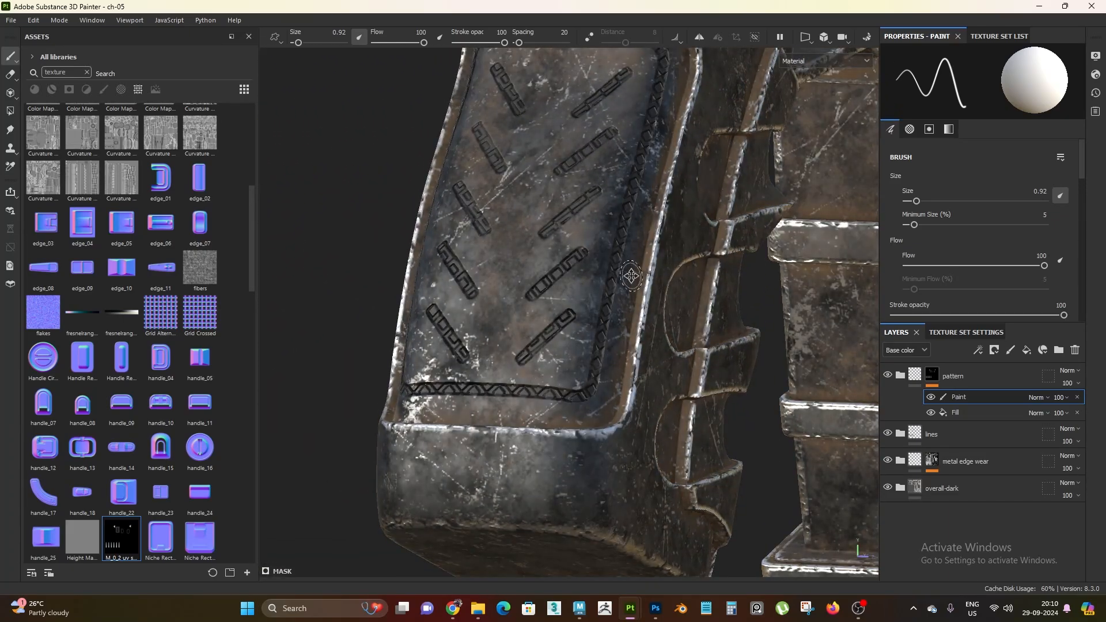
pyautogui.keyDown('alt'); pyautogui.moveTo(630, 274); pyautogui.dragTo(566, 229); pyautogui.keyUp('alt')
pyautogui.keyDown('shift'); pyautogui.moveTo(587, 248); pyautogui.dragTo(623, 297, button='right'); pyautogui.keyUp('shift')
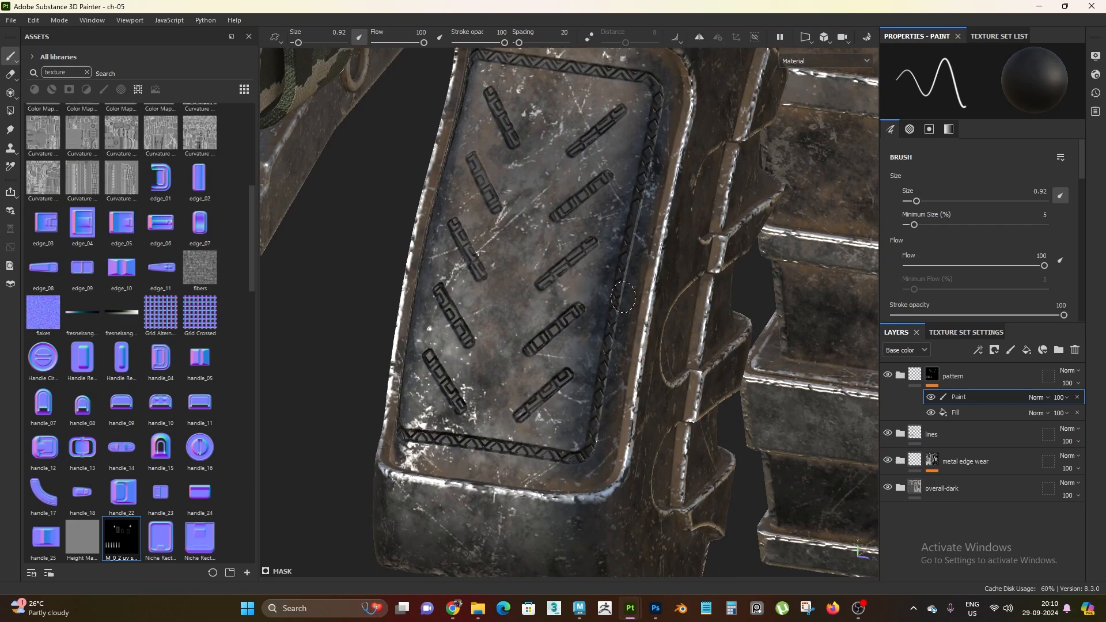
pyautogui.moveTo(563, 493); pyautogui.dragTo(564, 242)
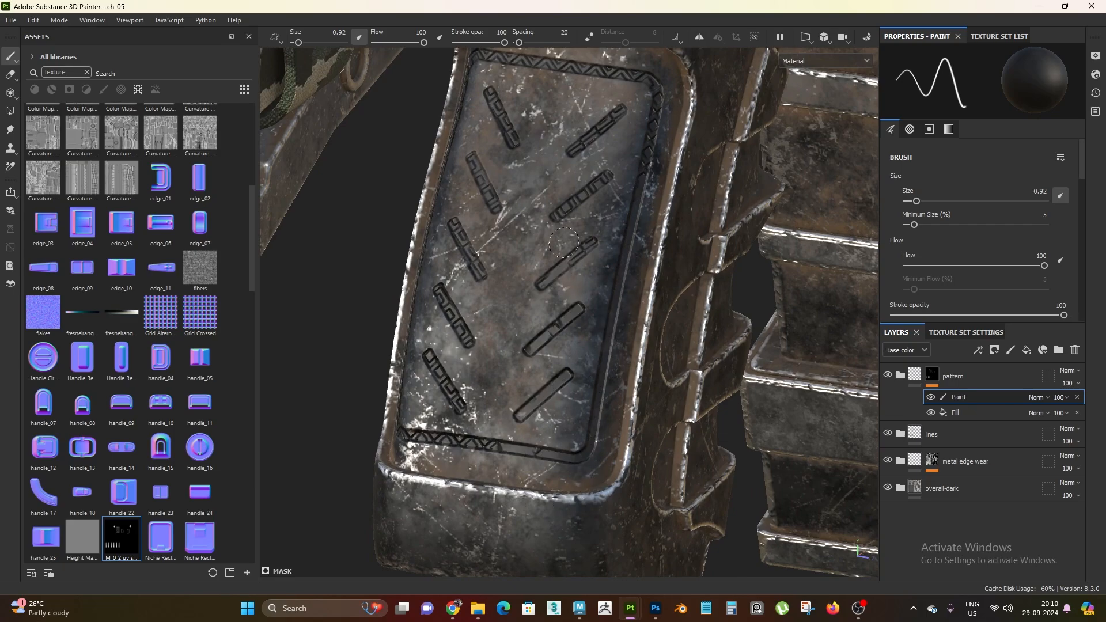
pyautogui.moveTo(559, 182); pyautogui.dragTo(591, 122)
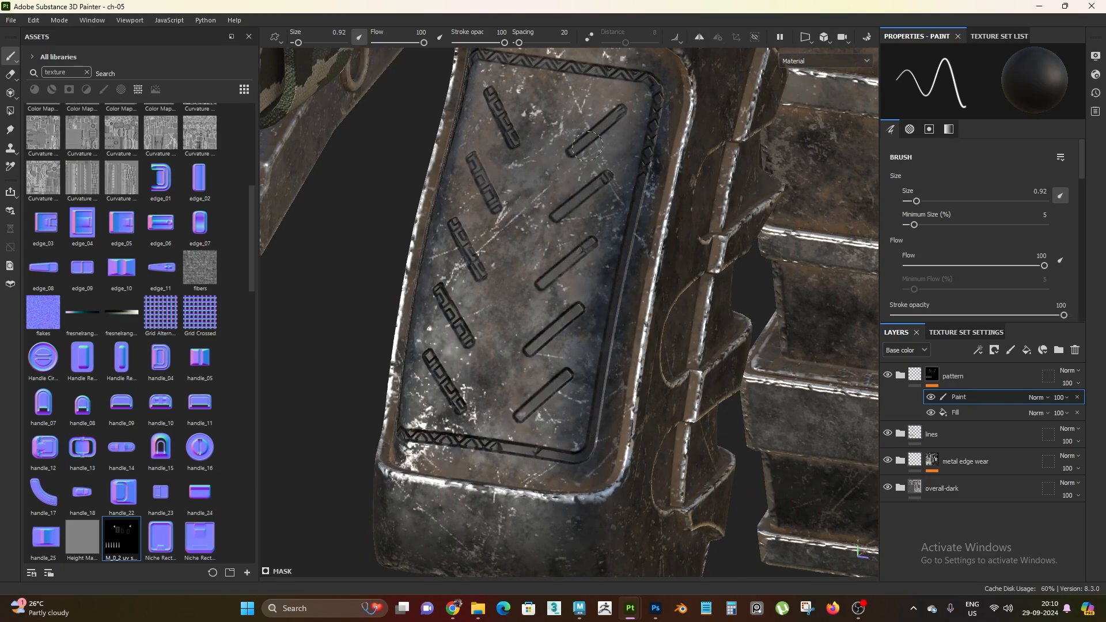
# - Paint out the diamond pattern from the rear grip panel's left grooves and the remaining border lines
pyautogui.moveTo(661, 82)
pyautogui.mouseDown()
pyautogui.moveTo(502, 62)
pyautogui.moveTo(488, 85)
pyautogui.mouseUp()
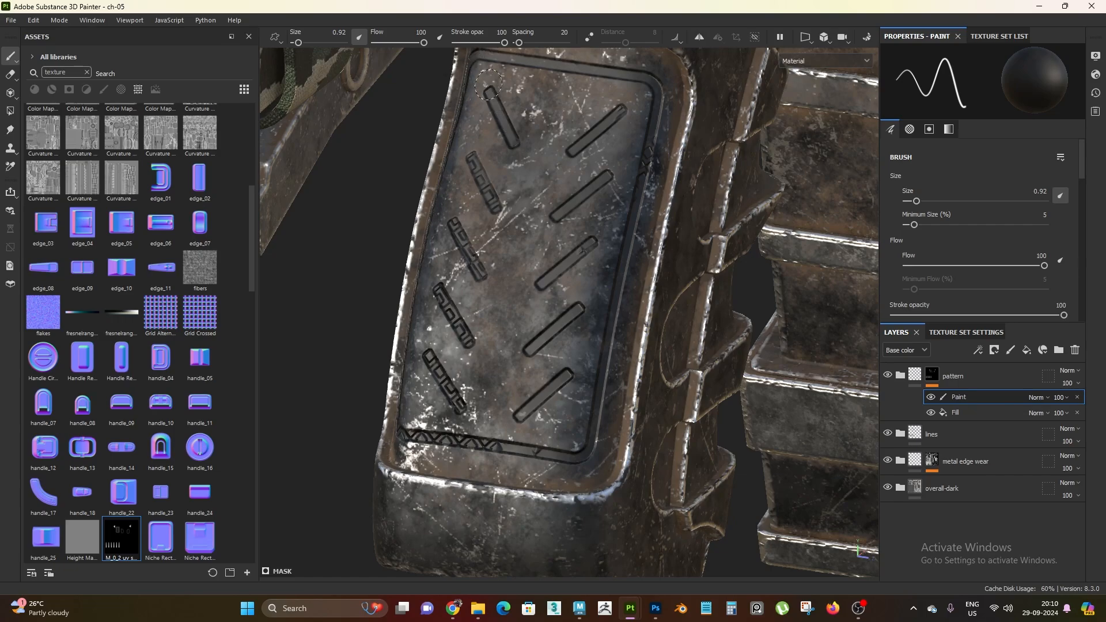
pyautogui.moveTo(454, 117); pyautogui.dragTo(459, 173)
pyautogui.moveTo(447, 297); pyautogui.dragTo(445, 383)
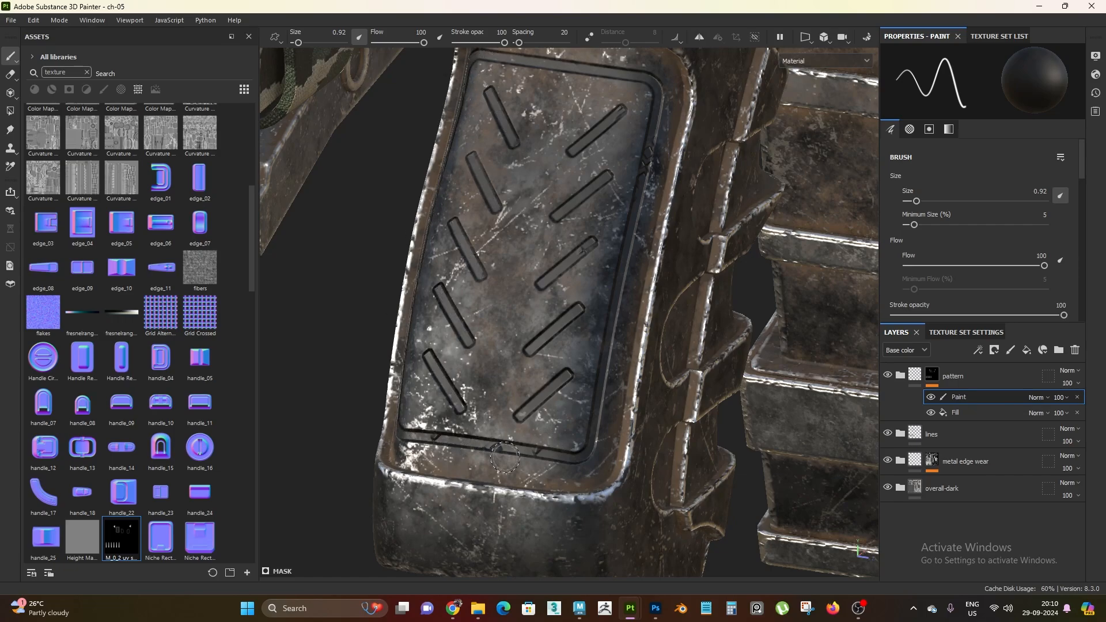
pyautogui.keyDown('alt'); pyautogui.moveTo(564, 459); pyautogui.dragTo(418, 369); pyautogui.keyUp('alt')
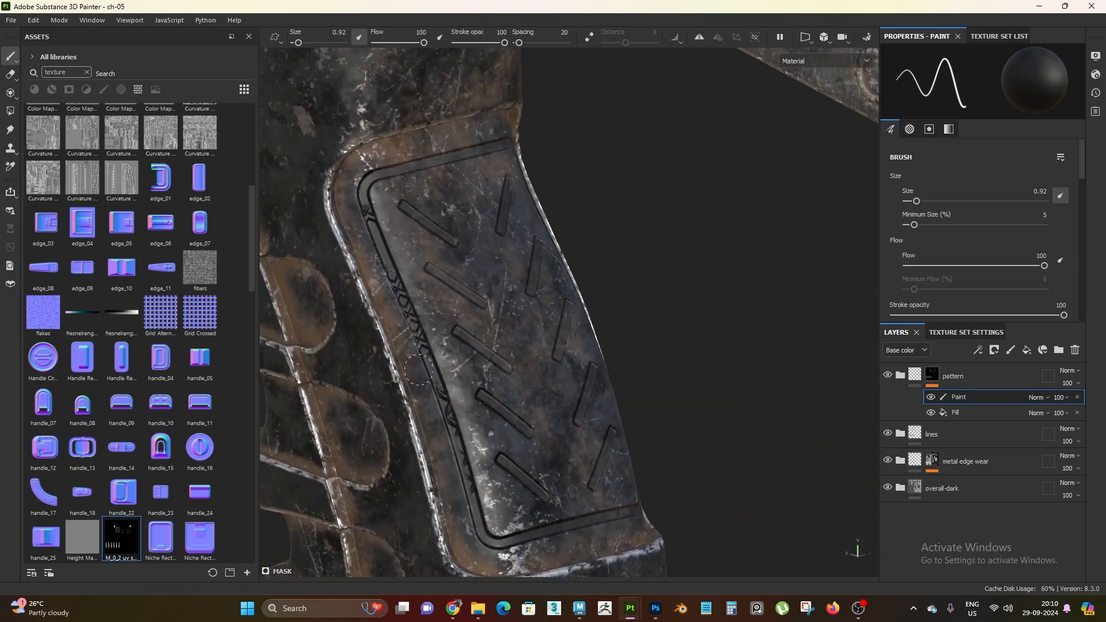
pyautogui.moveTo(372, 219); pyautogui.dragTo(429, 333)
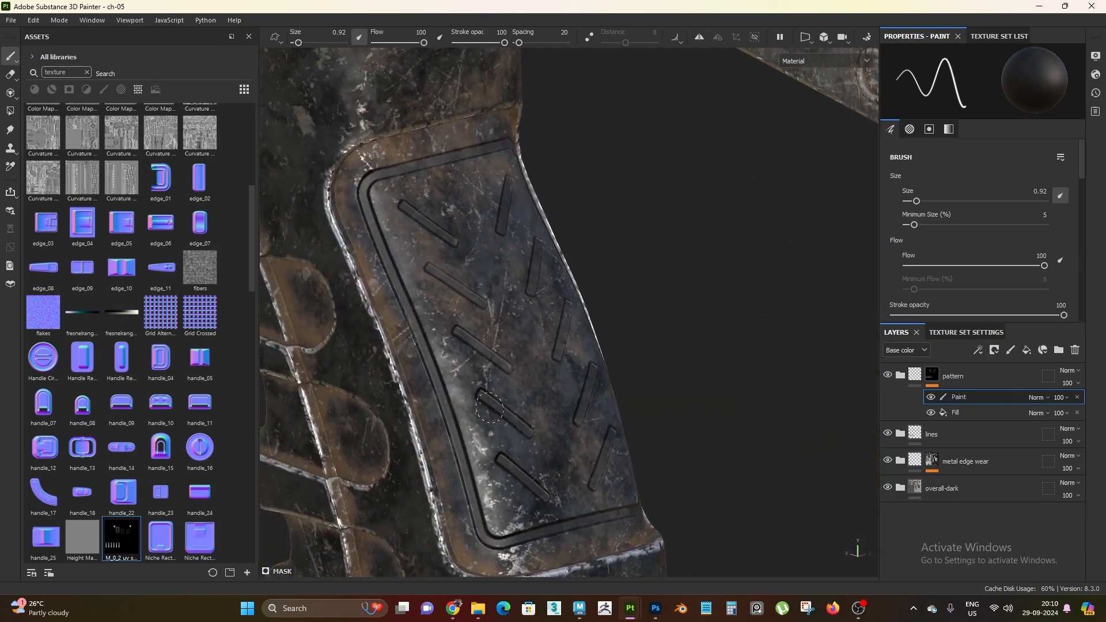
# - Examine the rear grip from the side, and check the front grip and hand stop under different lighting
pyautogui.scroll(-3, 593, 283)
pyautogui.keyDown('alt'); pyautogui.moveTo(599, 271); pyautogui.dragTo(397, 271); pyautogui.keyUp('alt')
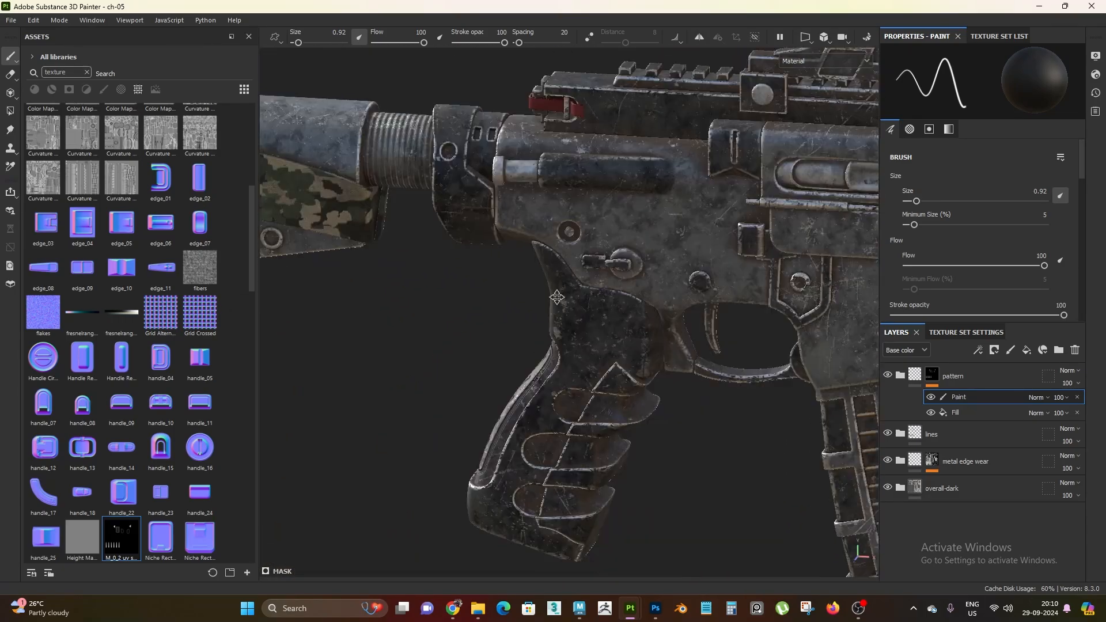
pyautogui.keyDown('alt'); pyautogui.moveTo(835, 311); pyautogui.dragTo(635, 335, button='middle'); pyautogui.keyUp('alt')
pyautogui.keyDown('alt'); pyautogui.moveTo(635, 335); pyautogui.dragTo(696, 327); pyautogui.keyUp('alt')
pyautogui.scroll(-2, 696, 326)
pyautogui.keyDown('alt'); pyautogui.moveTo(696, 326); pyautogui.dragTo(381, 273, button='middle'); pyautogui.keyUp('alt')
pyautogui.keyDown('alt'); pyautogui.moveTo(645, 289); pyautogui.dragTo(662, 423, button='right'); pyautogui.keyUp('alt')
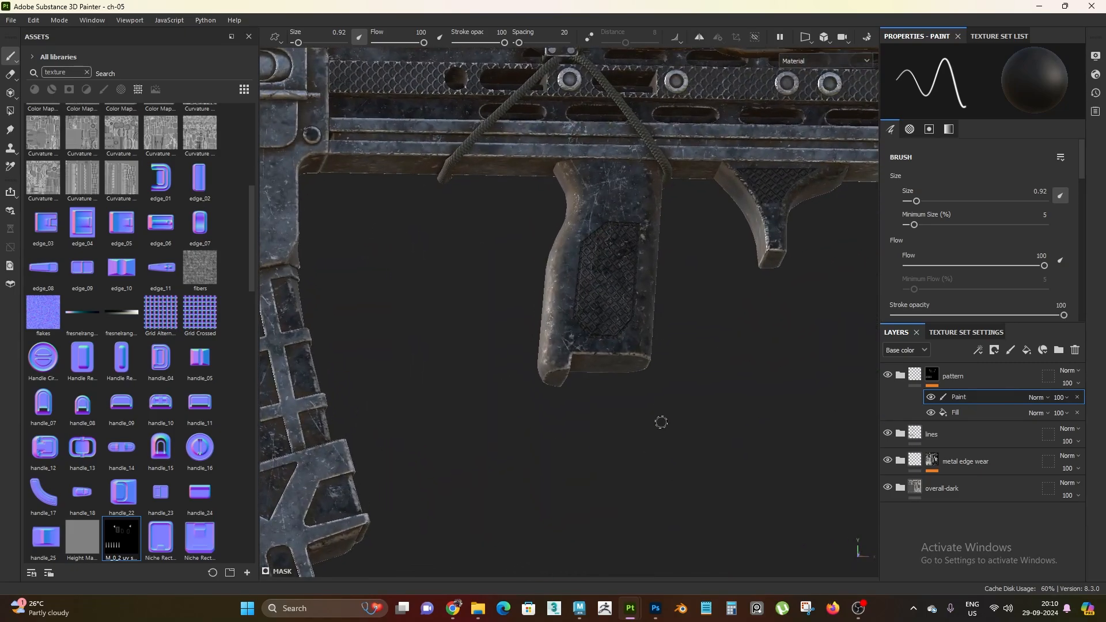
pyautogui.keyDown('alt'); pyautogui.moveTo(662, 422); pyautogui.dragTo(498, 439, button='middle'); pyautogui.keyUp('alt')
pyautogui.keyDown('shift'); pyautogui.moveTo(507, 380); pyautogui.dragTo(623, 373, button='right'); pyautogui.keyUp('shift')
pyautogui.keyDown('alt'); pyautogui.moveTo(490, 380); pyautogui.dragTo(597, 378, button='middle'); pyautogui.keyUp('alt')
pyautogui.keyDown('alt'); pyautogui.moveTo(598, 378); pyautogui.dragTo(596, 407, button='right'); pyautogui.keyUp('alt')
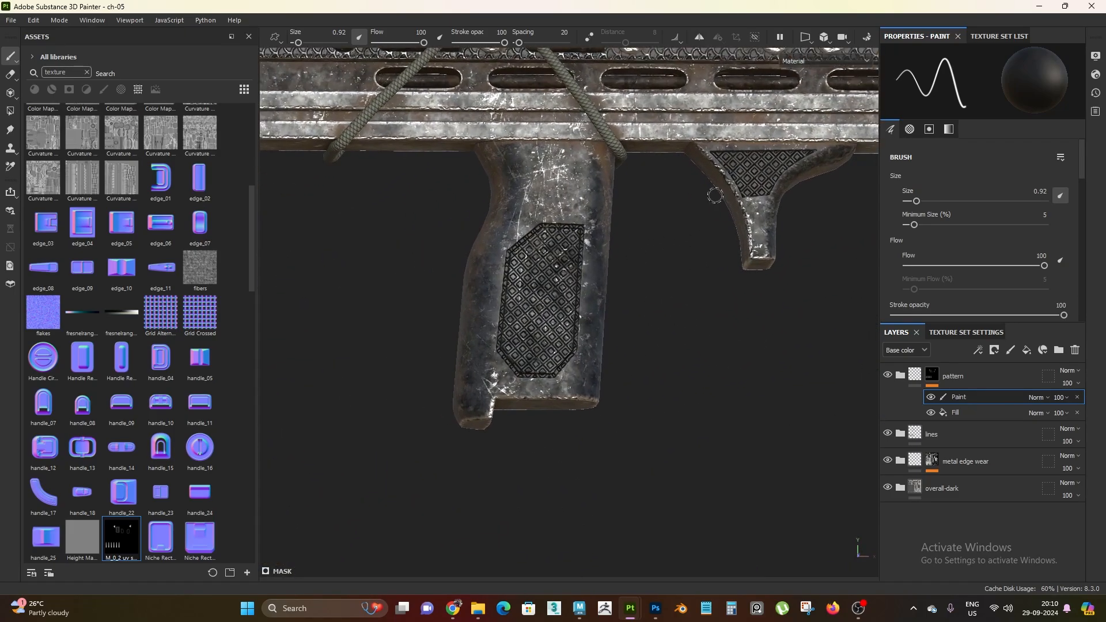
# - Select the pattern folder and examine the textured receiver, grips and magazine from the side
pyautogui.click(916, 374)
pyautogui.scroll(-4, 576, 288)
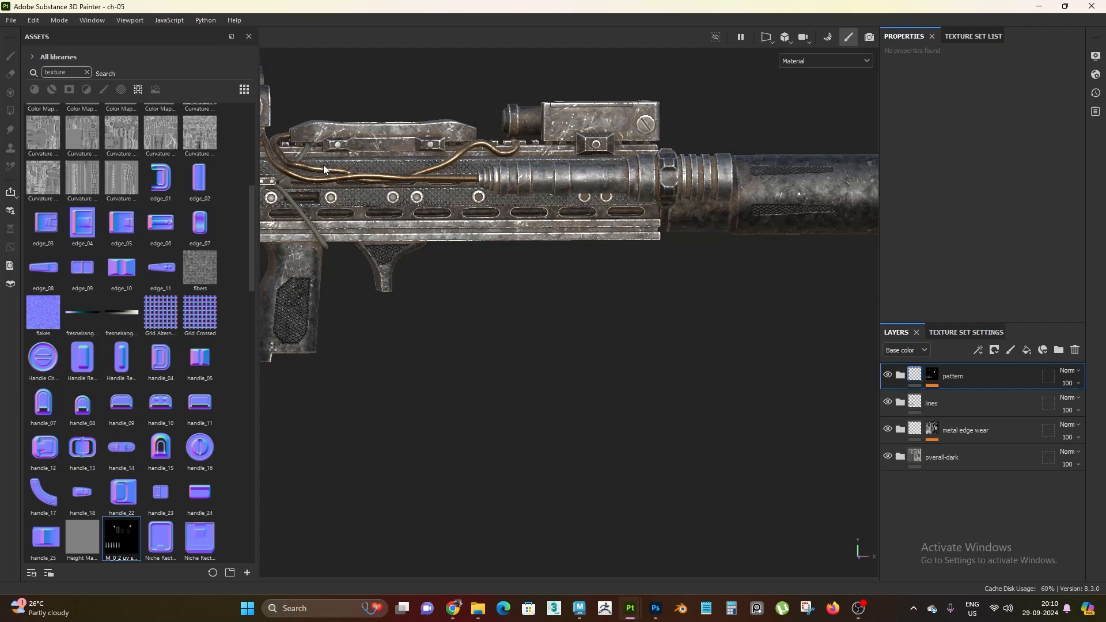
pyautogui.keyDown('alt'); pyautogui.moveTo(323, 259); pyautogui.dragTo(743, 264, button='middle'); pyautogui.keyUp('alt')
pyautogui.keyDown('alt'); pyautogui.moveTo(744, 263); pyautogui.dragTo(546, 317); pyautogui.keyUp('alt')
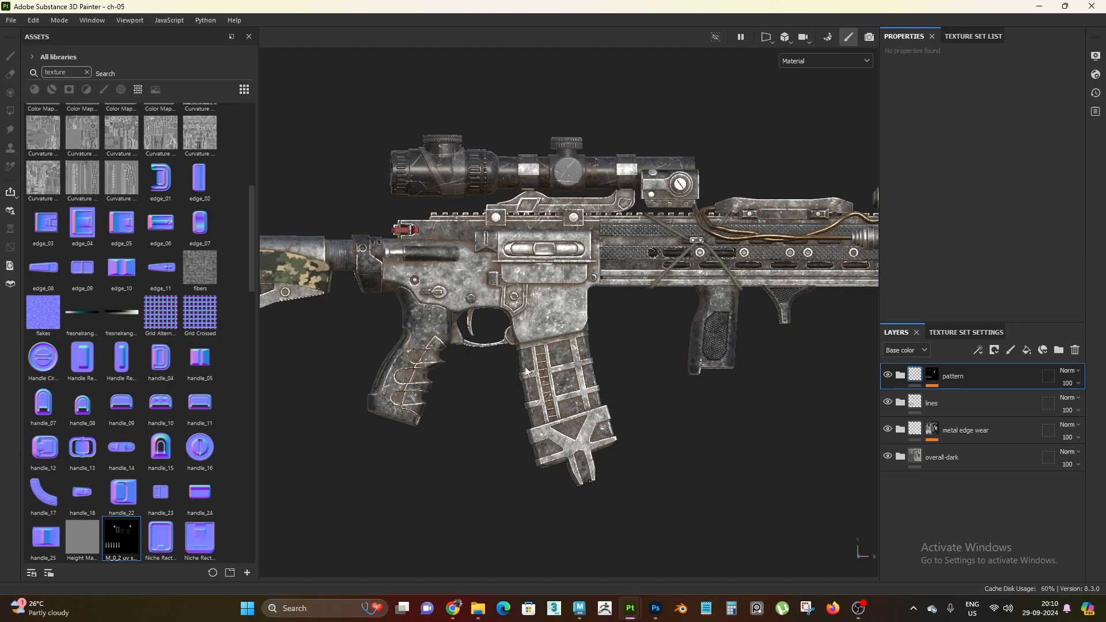
pyautogui.keyDown('alt'); pyautogui.moveTo(530, 368); pyautogui.dragTo(570, 351); pyautogui.keyUp('alt')
pyautogui.keyDown('alt'); pyautogui.moveTo(535, 305); pyautogui.dragTo(571, 338, button='middle'); pyautogui.keyUp('alt')
pyautogui.keyDown('alt'); pyautogui.moveTo(571, 338); pyautogui.dragTo(580, 313, button='right'); pyautogui.keyUp('alt')
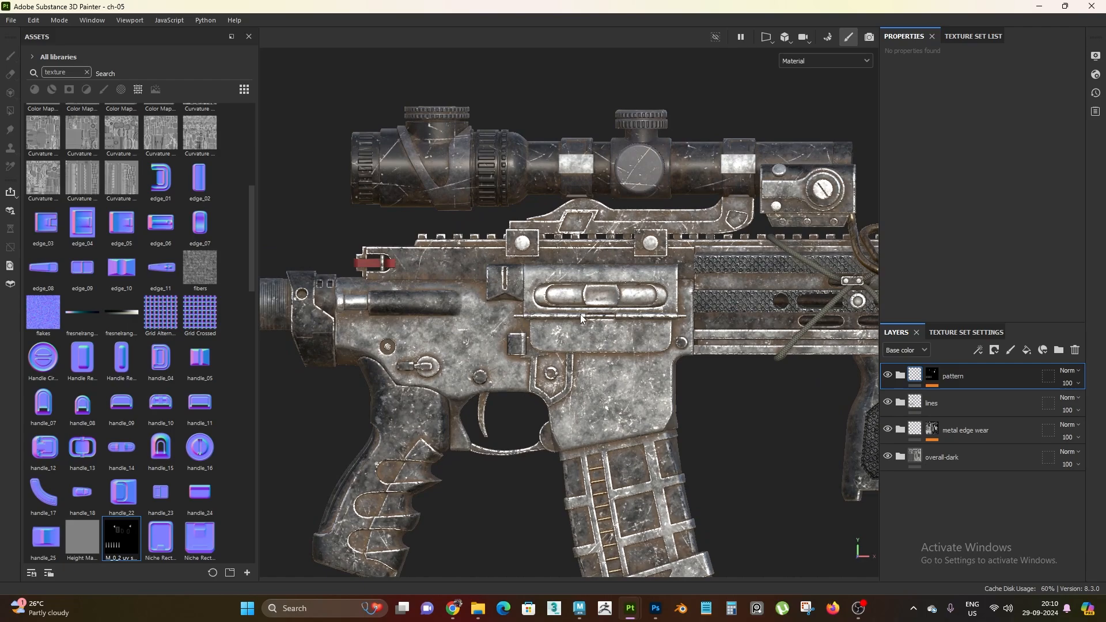
# - Examine the rest of the gun along its length, from the handguard and suppressor back to the camouflaged stock
pyautogui.moveTo(655, 606)
pyautogui.keyDown('alt'); pyautogui.moveTo(698, 428); pyautogui.dragTo(621, 387); pyautogui.keyUp('alt')
pyautogui.scroll(-2, 706, 360)
pyautogui.keyDown('alt'); pyautogui.moveTo(838, 390); pyautogui.dragTo(507, 392, button='middle'); pyautogui.keyUp('alt')
pyautogui.keyDown('alt'); pyautogui.moveTo(587, 380); pyautogui.dragTo(605, 360); pyautogui.keyUp('alt')
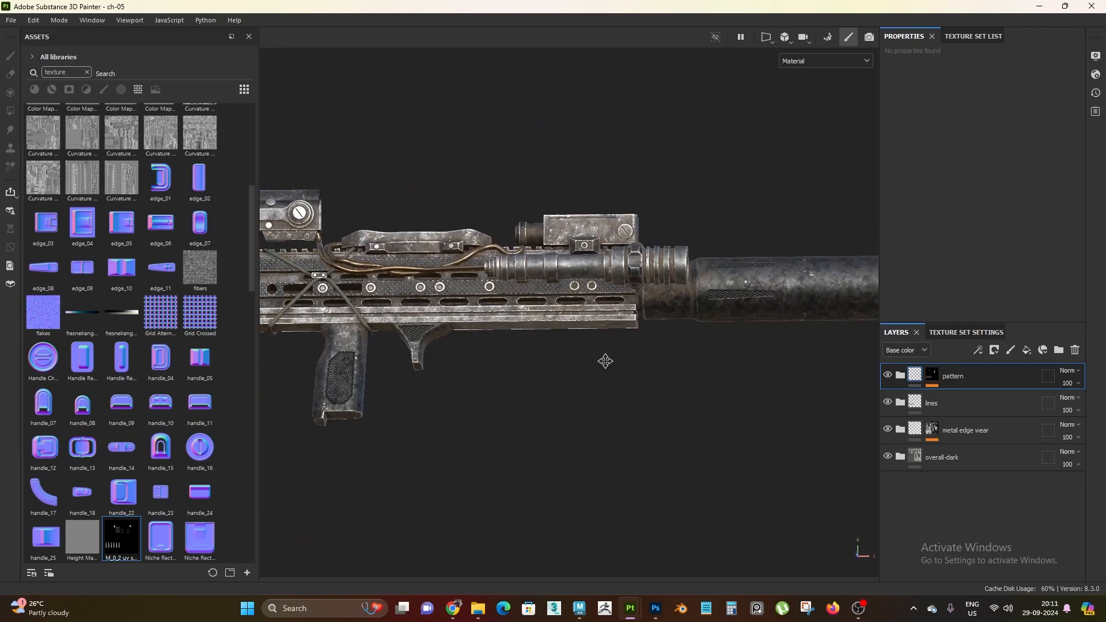
pyautogui.keyDown('alt'); pyautogui.moveTo(605, 361); pyautogui.dragTo(811, 335, button='middle'); pyautogui.keyUp('alt')
pyautogui.keyDown('alt'); pyautogui.moveTo(691, 363); pyautogui.dragTo(694, 371); pyautogui.keyUp('alt')
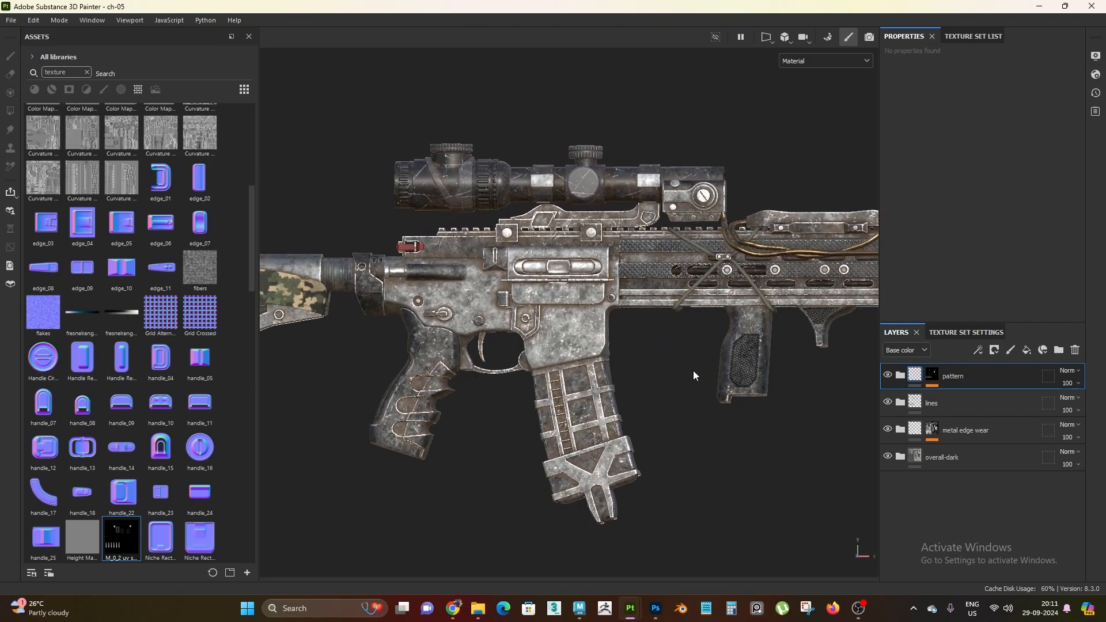
pyautogui.keyDown('alt'); pyautogui.moveTo(537, 380); pyautogui.dragTo(656, 390); pyautogui.keyUp('alt')
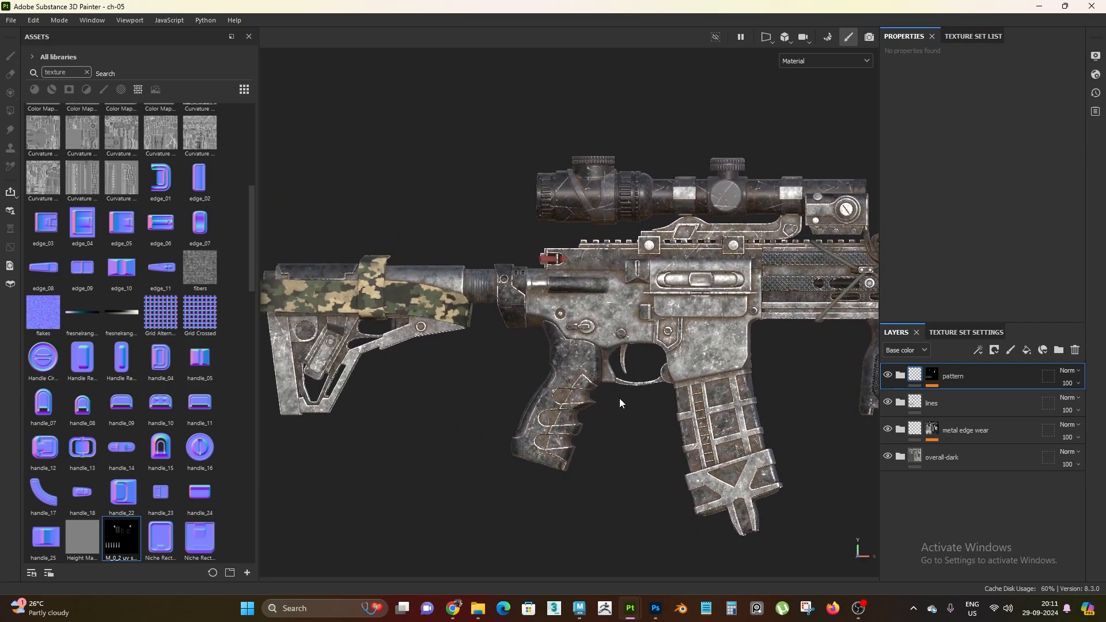
pyautogui.keyDown('alt'); pyautogui.moveTo(623, 400); pyautogui.dragTo(631, 404); pyautogui.keyUp('alt')
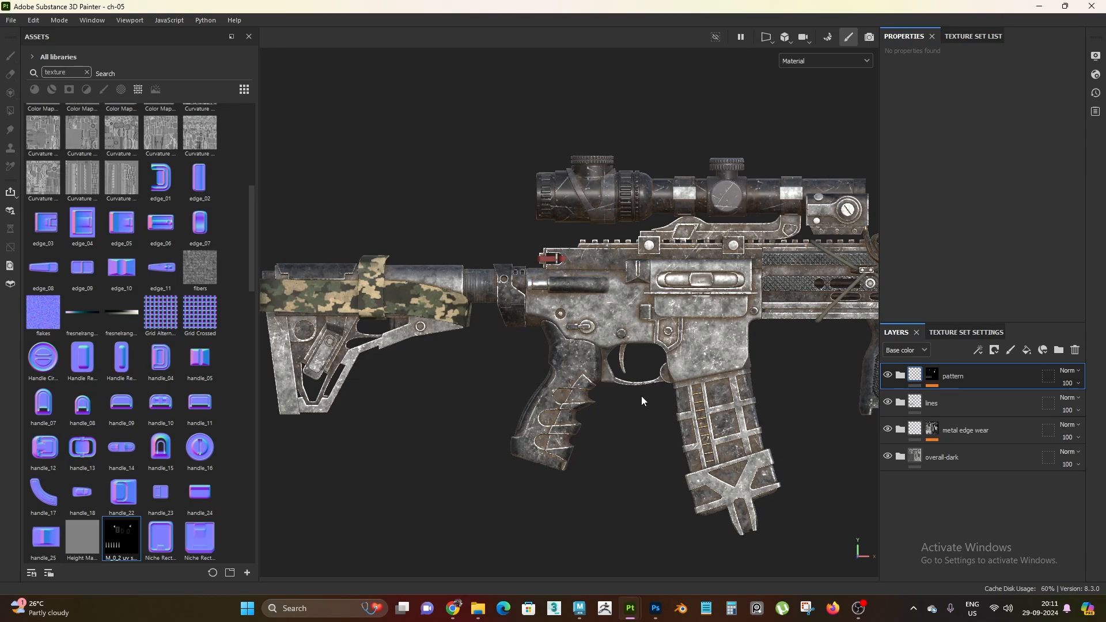
# - Open the reference render 4.jpg from the renders folder in File Explorer, enlarge it and examine the receiver's text and logo markings
pyautogui.moveTo(483, 612)
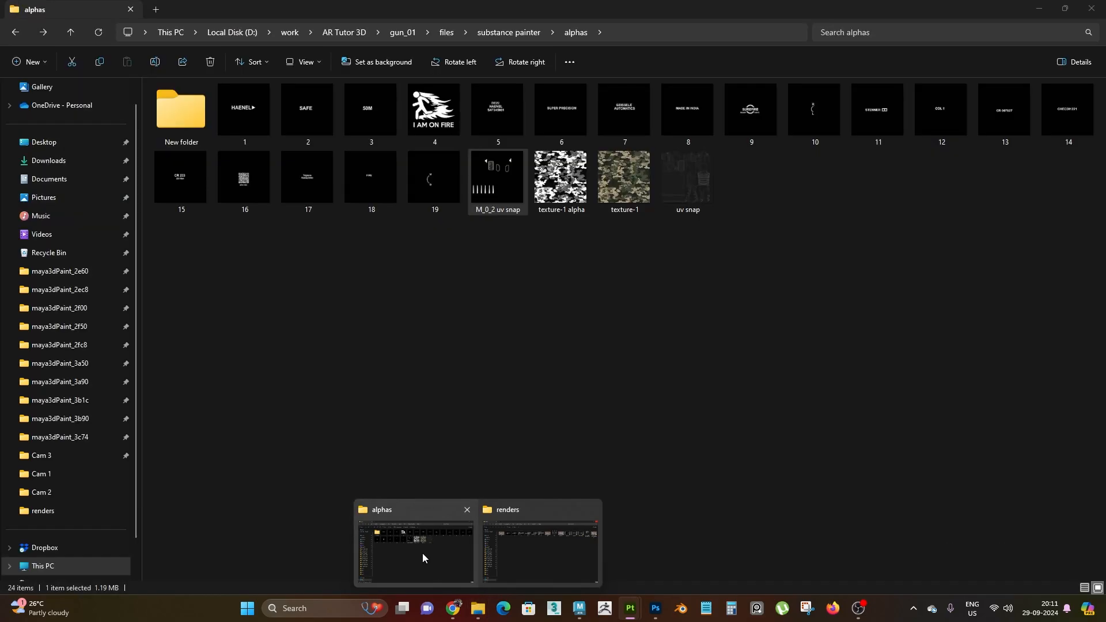
pyautogui.click(541, 544)
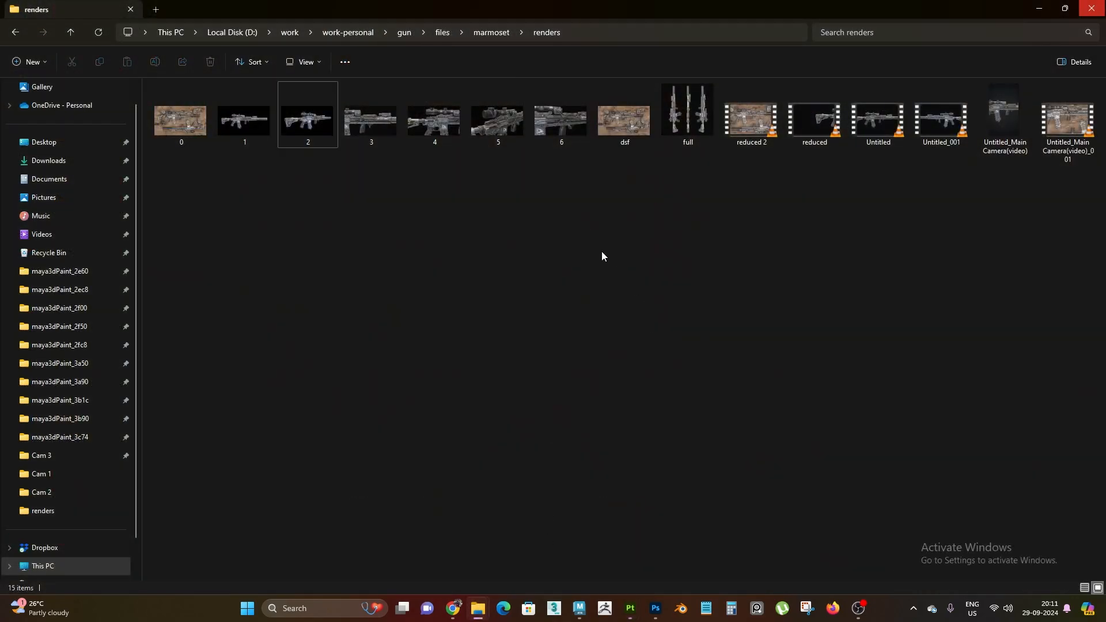
pyautogui.doubleClick(440, 129)
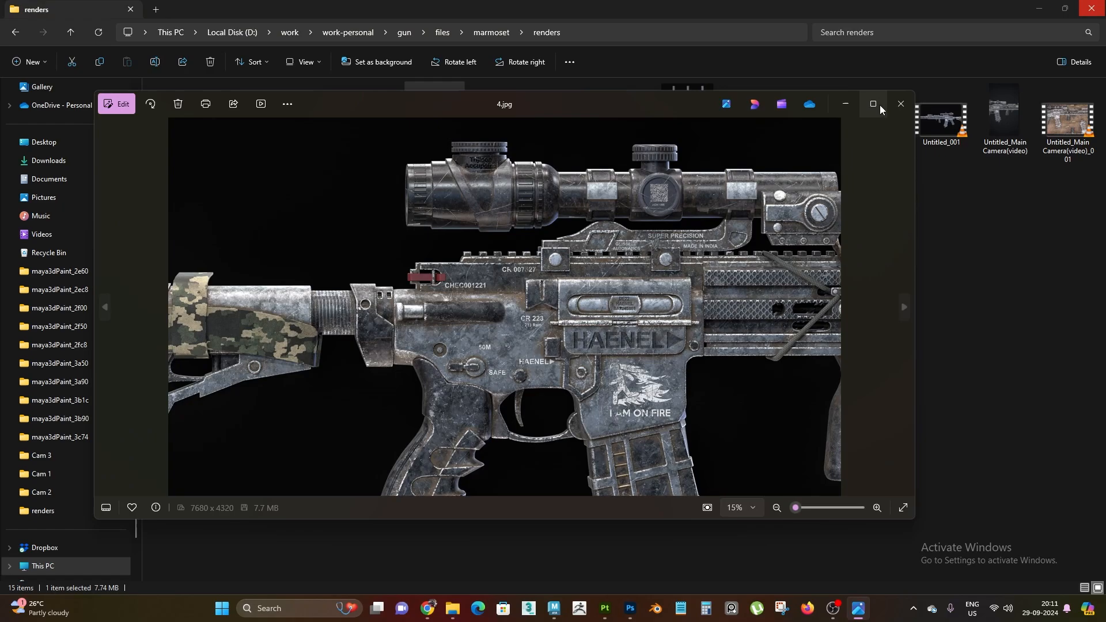
pyautogui.click(880, 105)
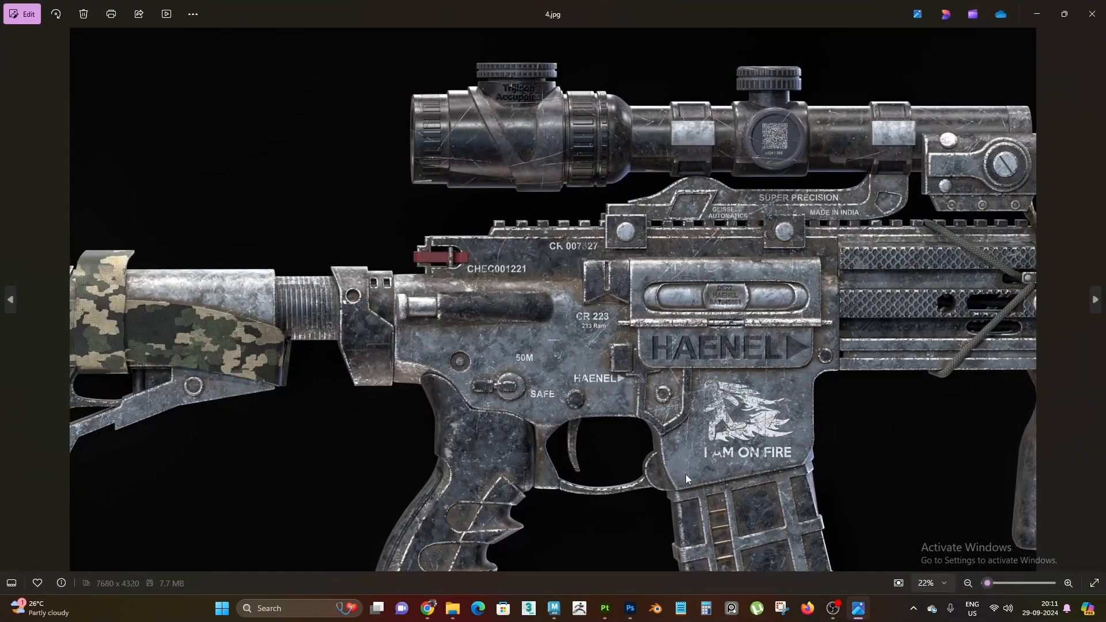
pyautogui.scroll(5, 453, 351)
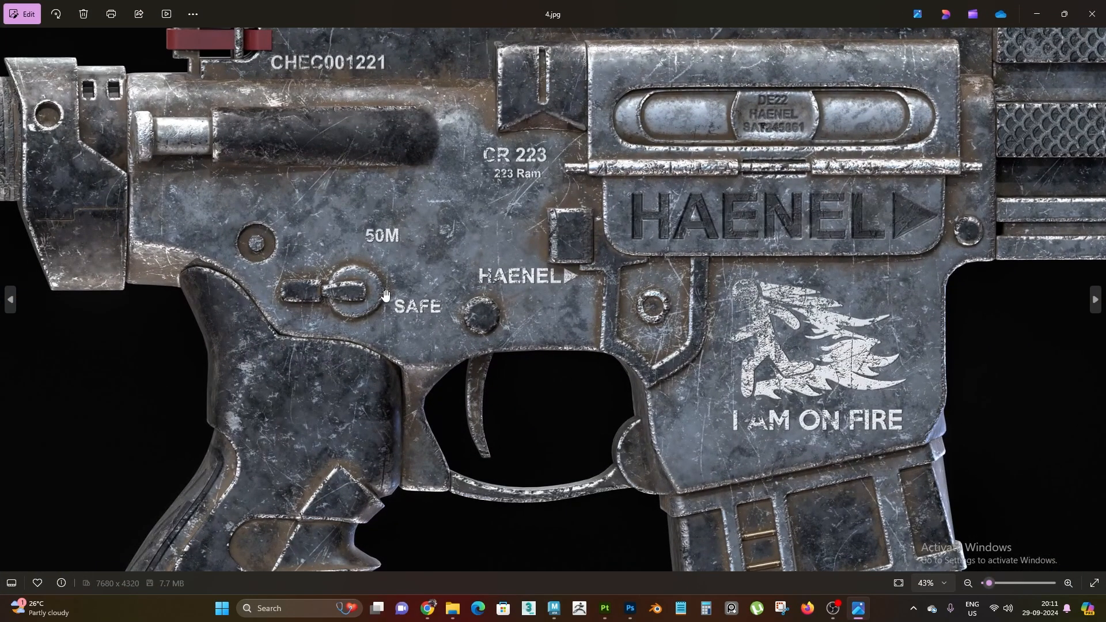
pyautogui.moveTo(772, 130); pyautogui.dragTo(935, 288)
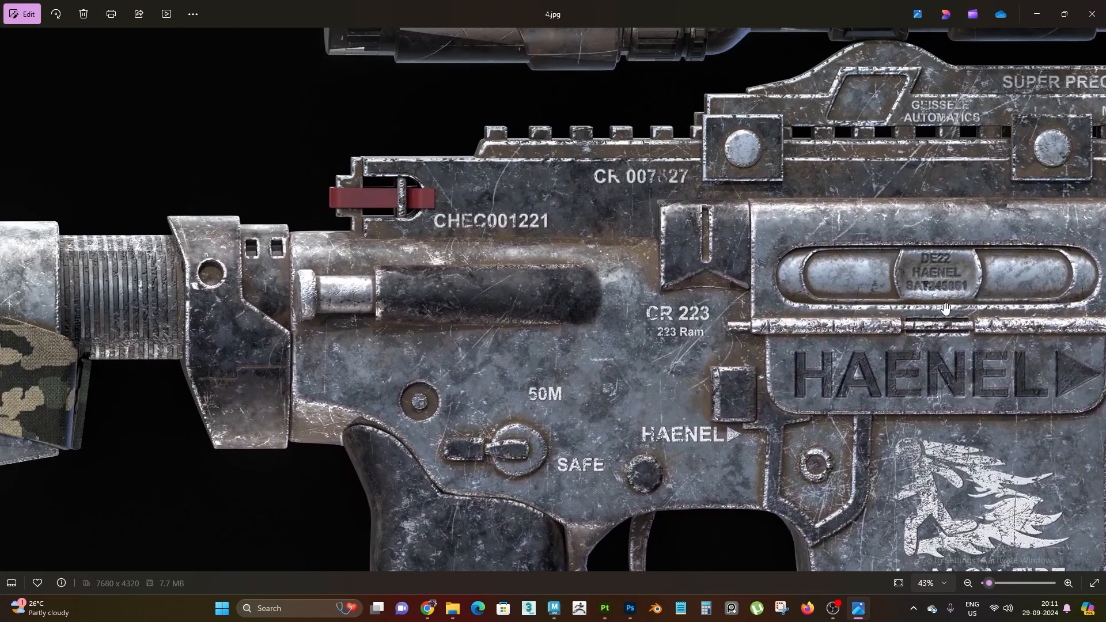
# - Examine the lettering and logo markings on the receiver, scope mount and magazine well in the reference render, and close the image
pyautogui.scroll(-4, 542, 224)
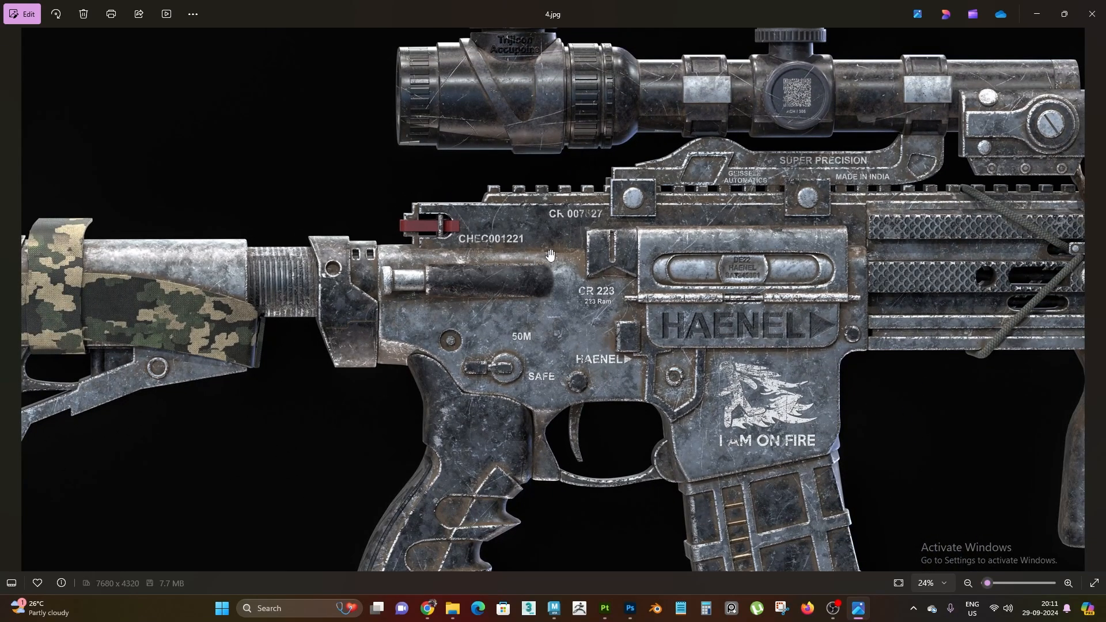
pyautogui.scroll(3, 634, 276)
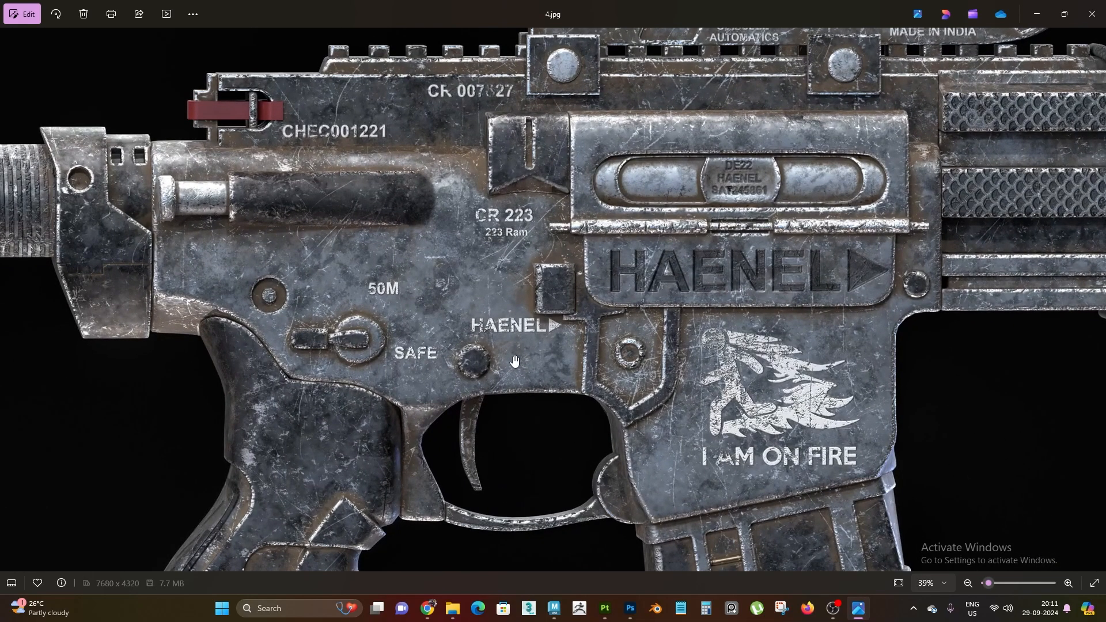
pyautogui.moveTo(1052, 157); pyautogui.dragTo(868, 370)
pyautogui.moveTo(476, 202); pyautogui.dragTo(572, 305)
pyautogui.scroll(-3, 785, 253)
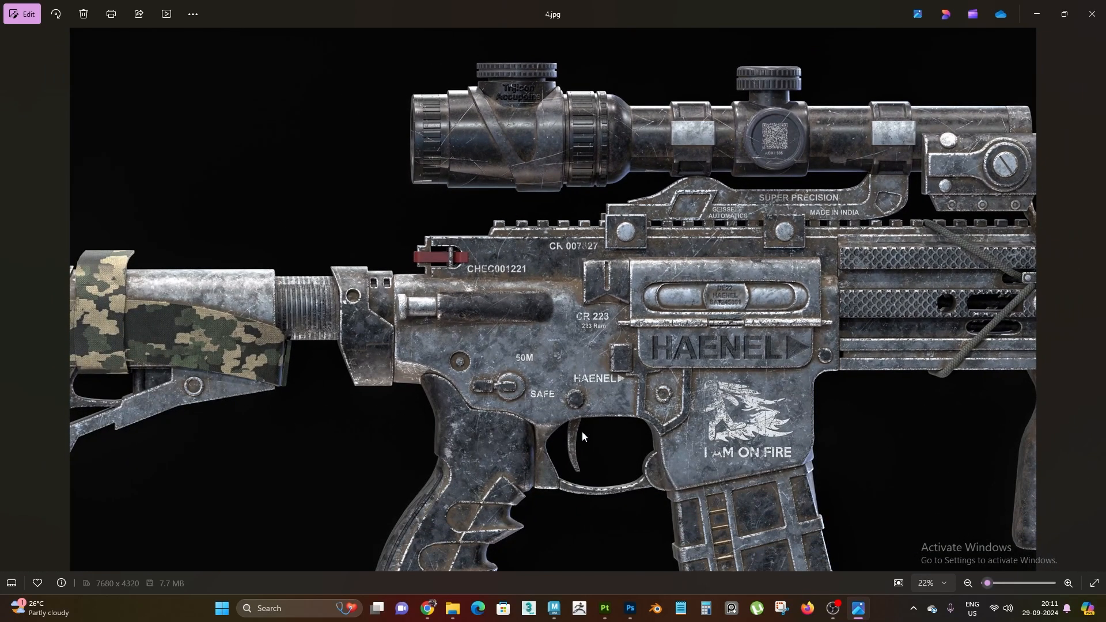
pyautogui.click(1092, 13)
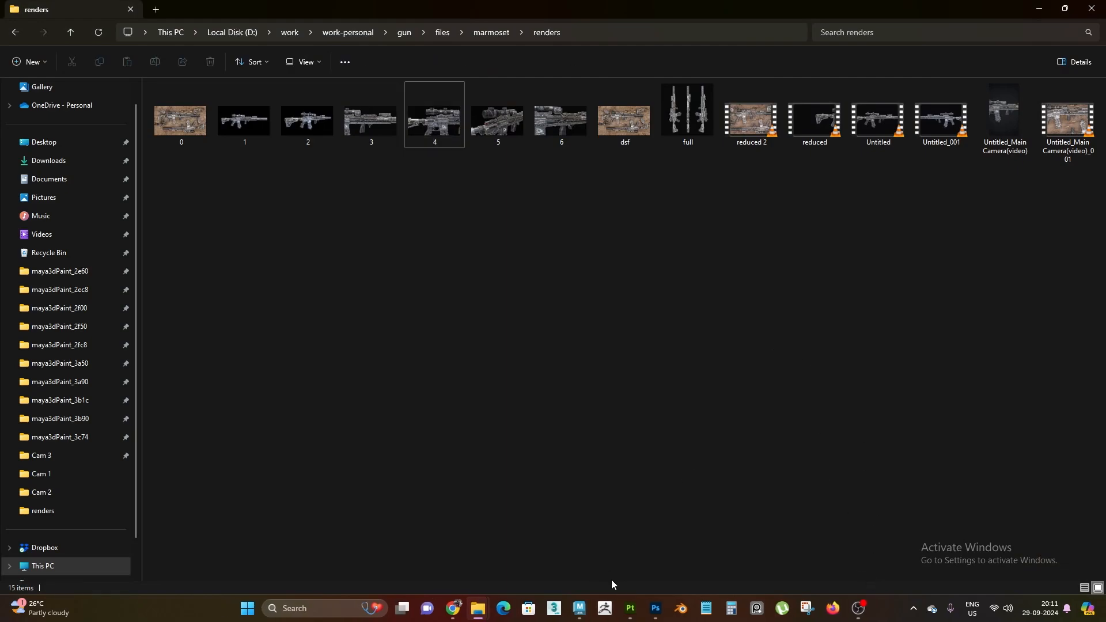
# - Switch back to Substance 3D Painter and inspect the gun forward to a close-up of the suppressor's patterned recesses
pyautogui.moveTo(631, 608)
pyautogui.click(567, 547)
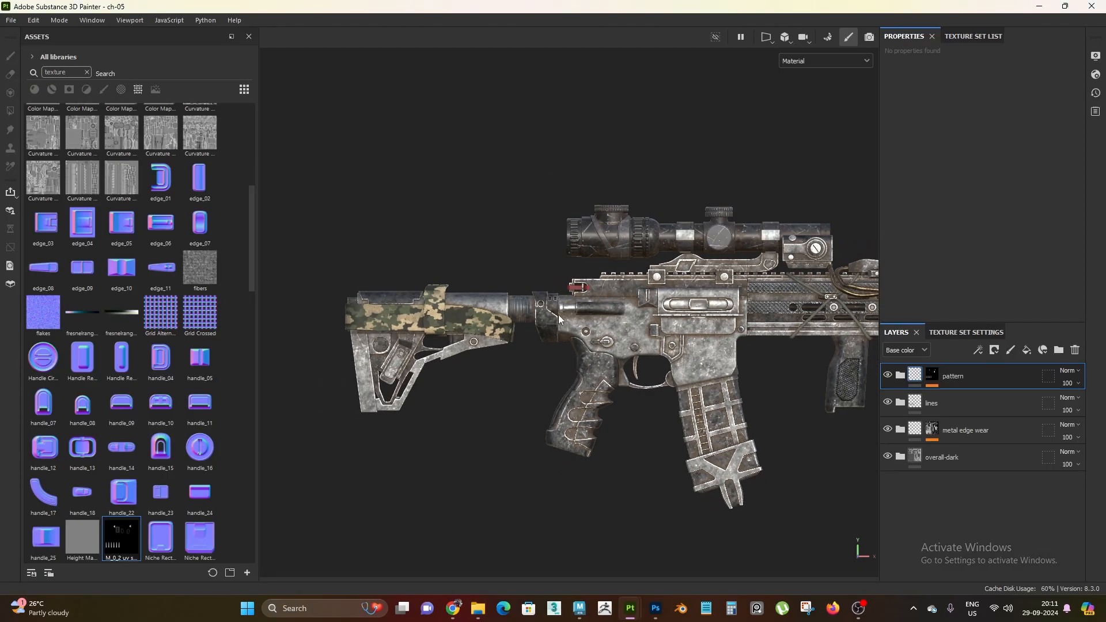
pyautogui.keyDown('alt'); pyautogui.moveTo(558, 319); pyautogui.dragTo(605, 335); pyautogui.keyUp('alt')
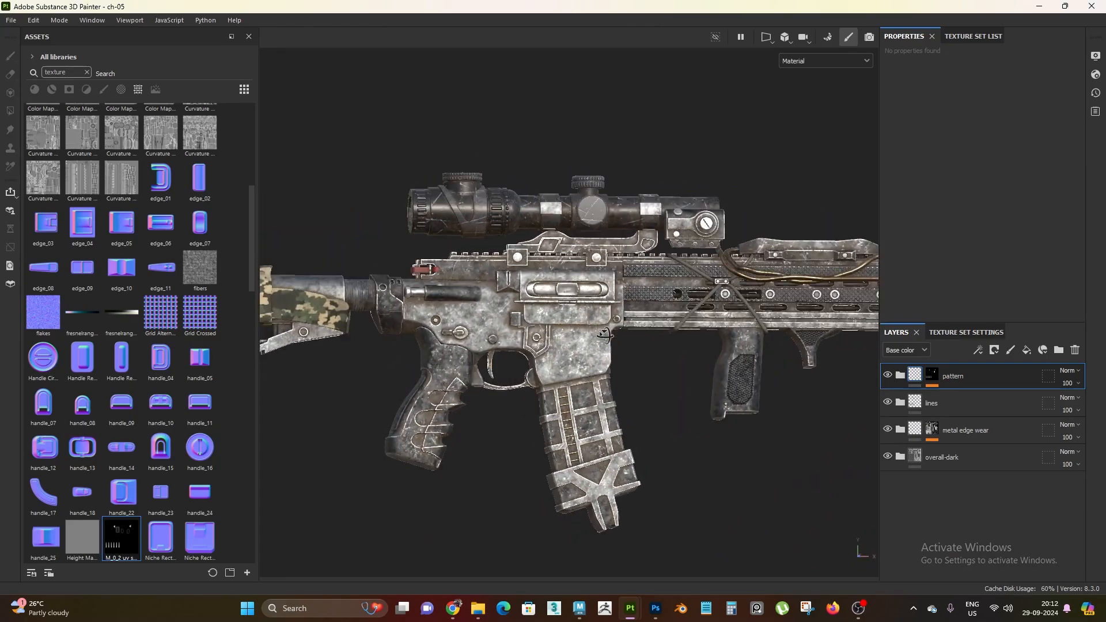
pyautogui.keyDown('alt'); pyautogui.moveTo(662, 335); pyautogui.dragTo(381, 334, button='middle'); pyautogui.keyUp('alt')
pyautogui.keyDown('alt'); pyautogui.moveTo(755, 337); pyautogui.dragTo(386, 337, button='middle'); pyautogui.keyUp('alt')
pyautogui.keyDown('alt'); pyautogui.moveTo(573, 363); pyautogui.dragTo(593, 522, button='right'); pyautogui.keyUp('alt')
pyautogui.keyDown('alt'); pyautogui.moveTo(593, 438); pyautogui.dragTo(824, 414, button='middle'); pyautogui.keyUp('alt')
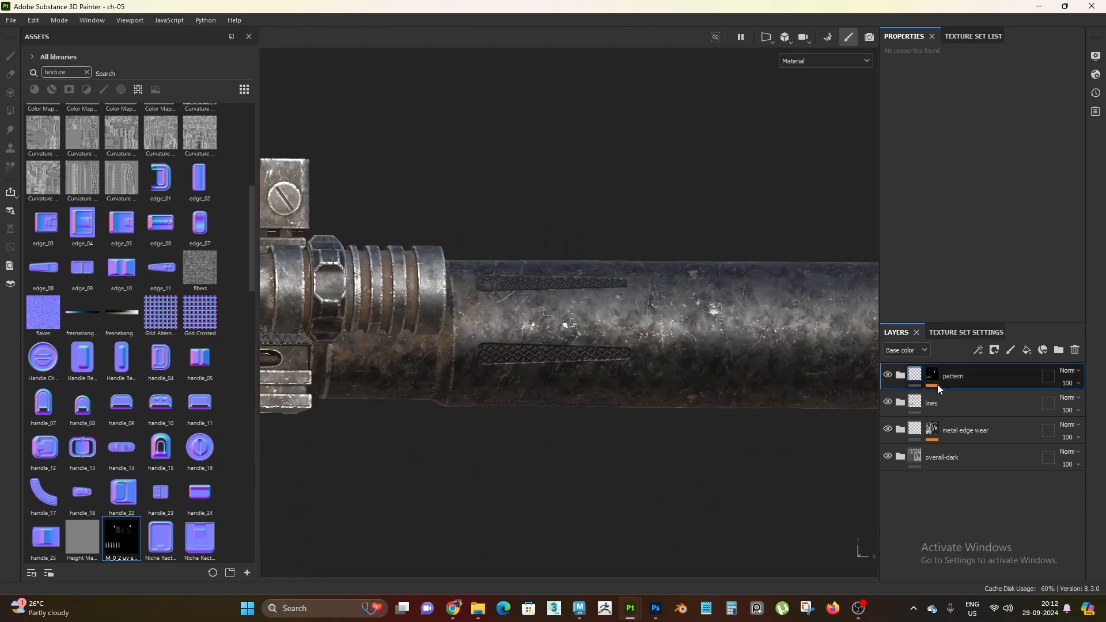